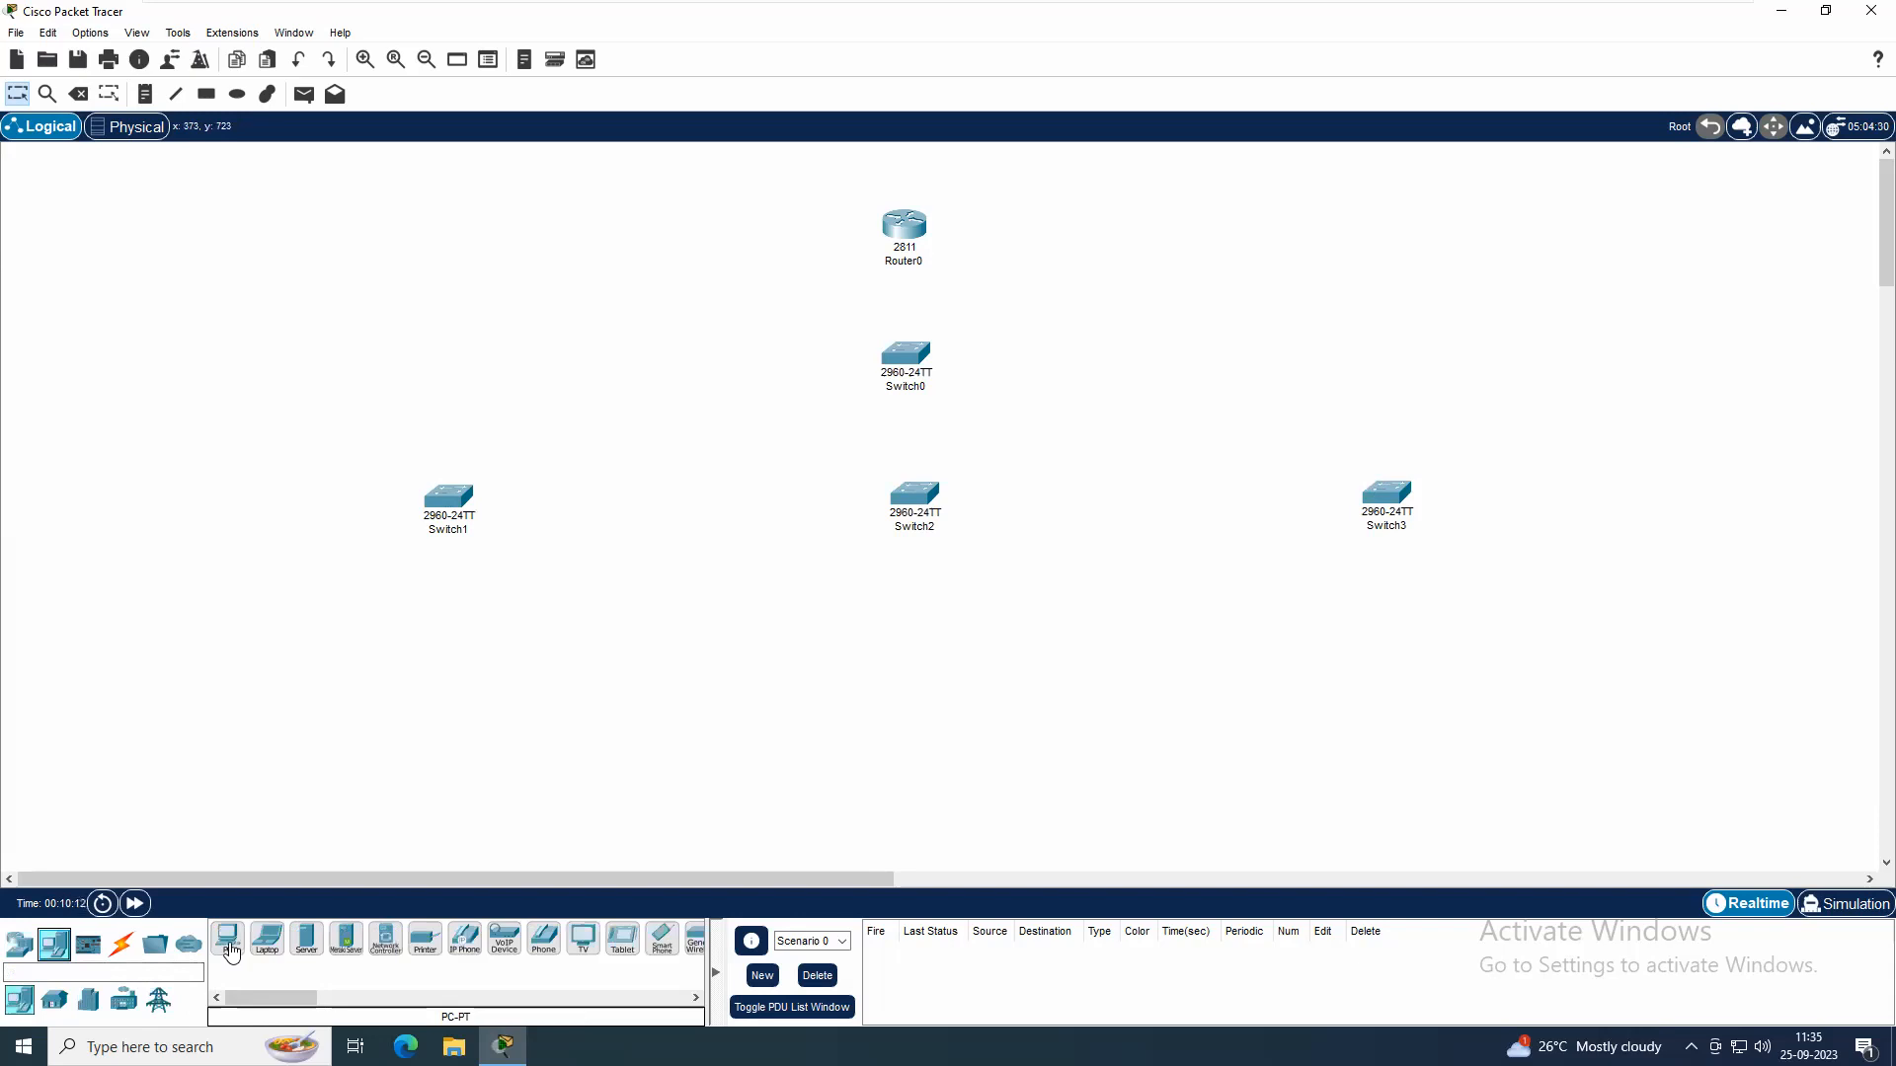
Place nine PCs in the workspace, three below each of Switch1, Switch2 and Switch3
left_click(250, 661)
left_click(367, 654)
left_click(480, 649)
left_click(815, 643)
left_click(931, 637)
left_click(1047, 637)
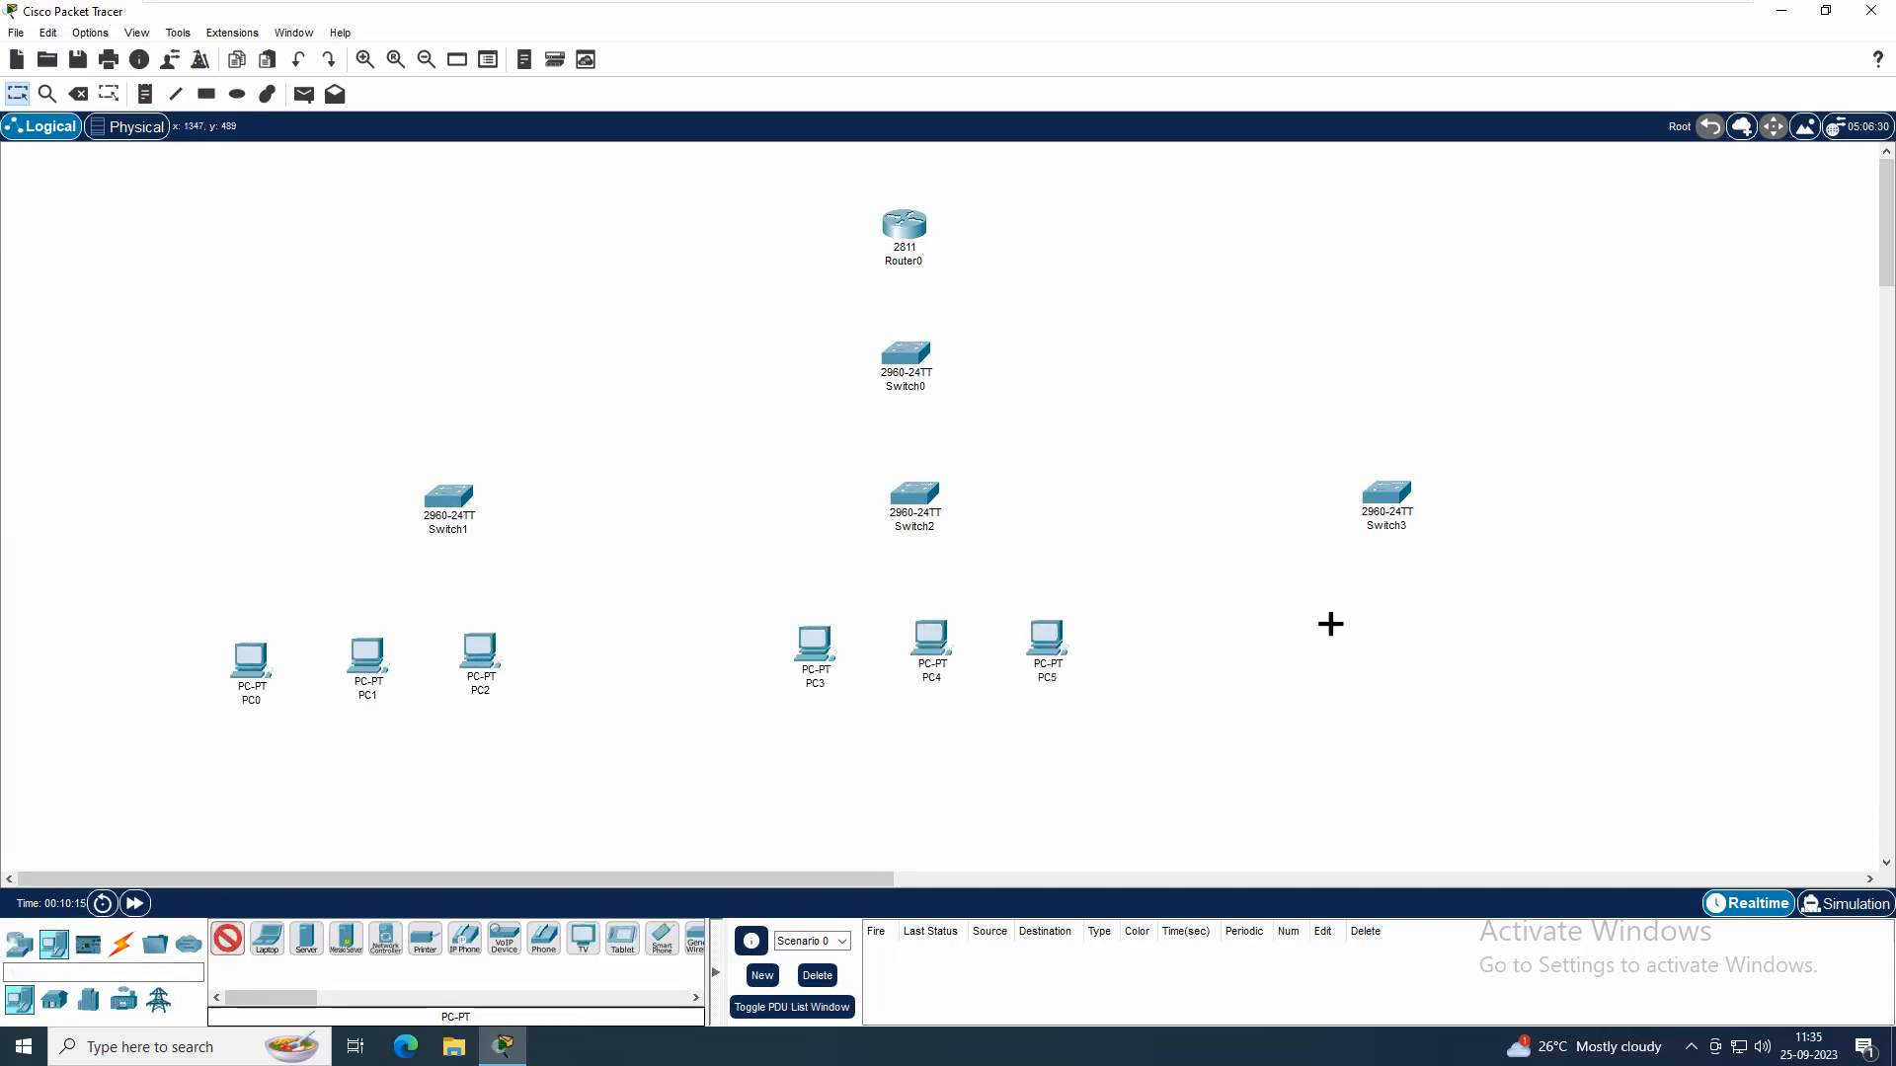
left_click(1330, 626)
left_click(1418, 616)
left_click(1536, 605)
key("Escape")
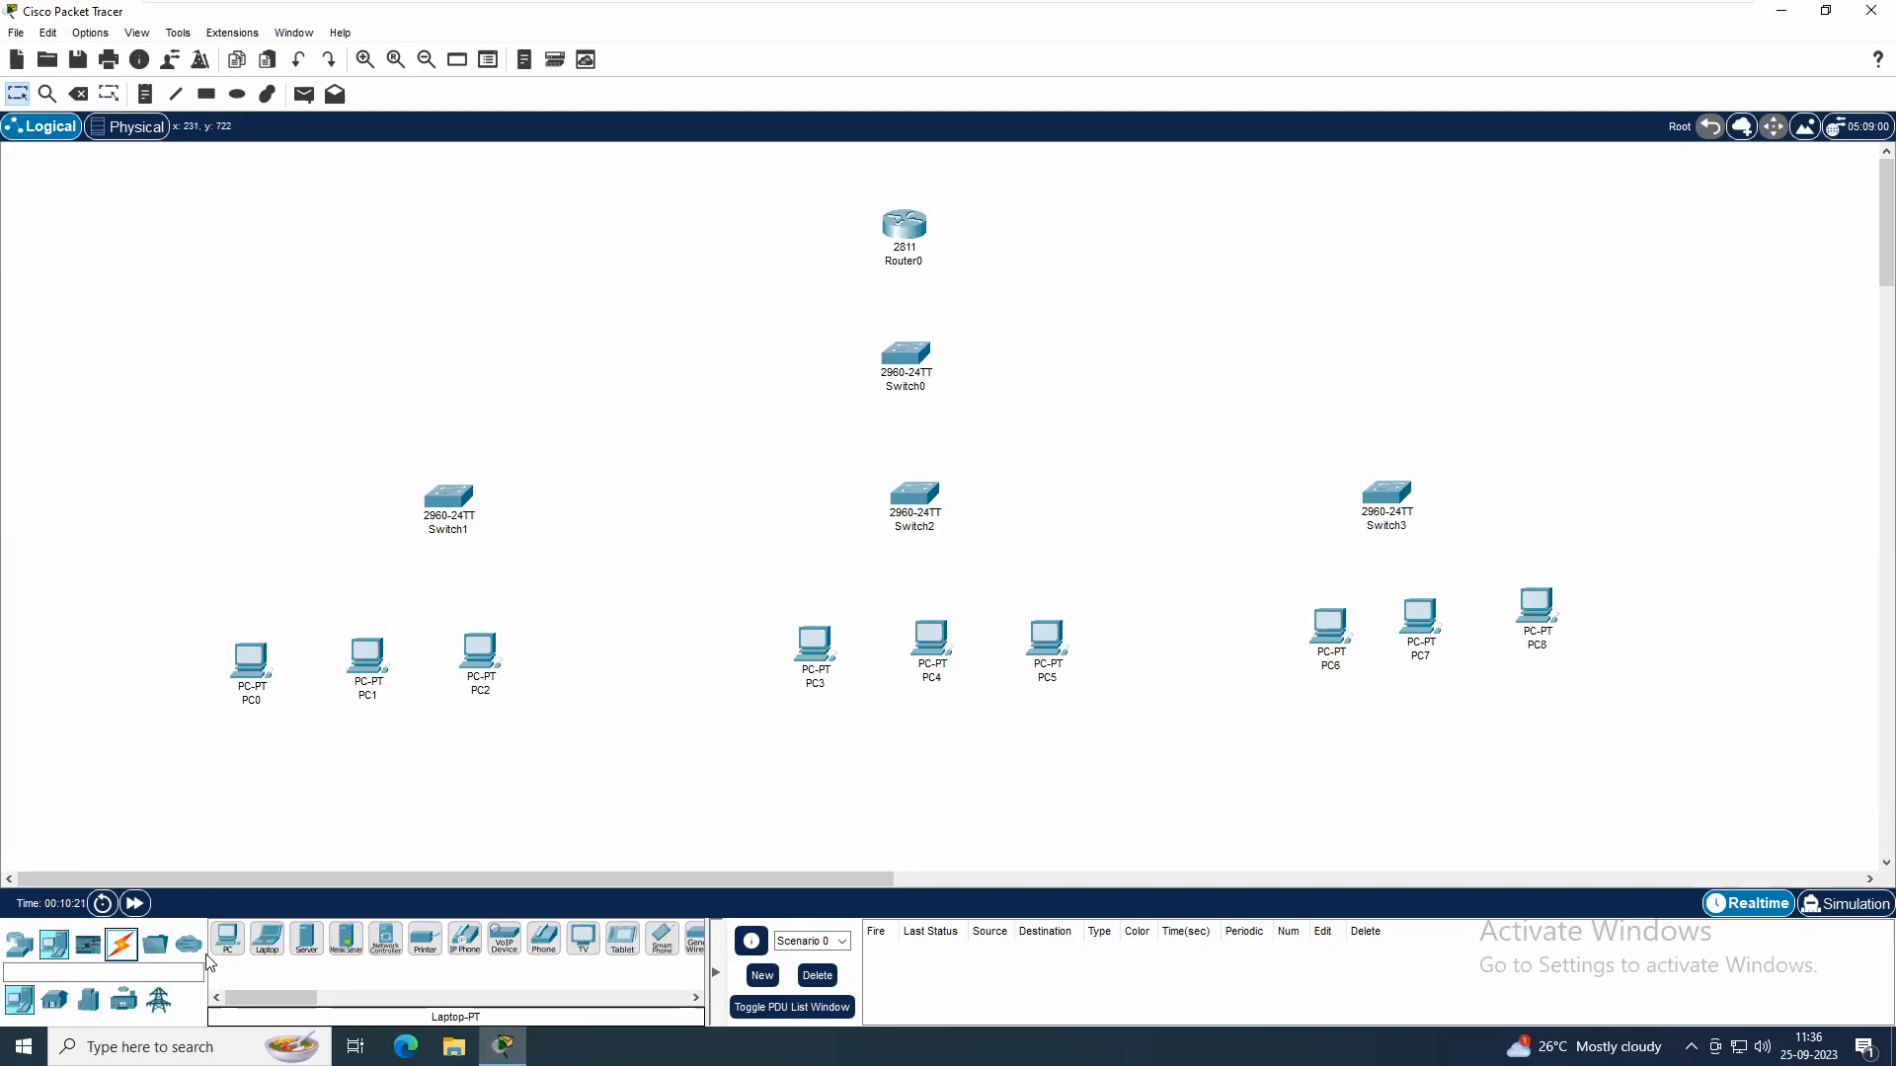
Connect PC0 and PC1 to Switch1 with copper straight-through cables between FastEthernet ports
left_click(121, 945)
left_click(326, 943)
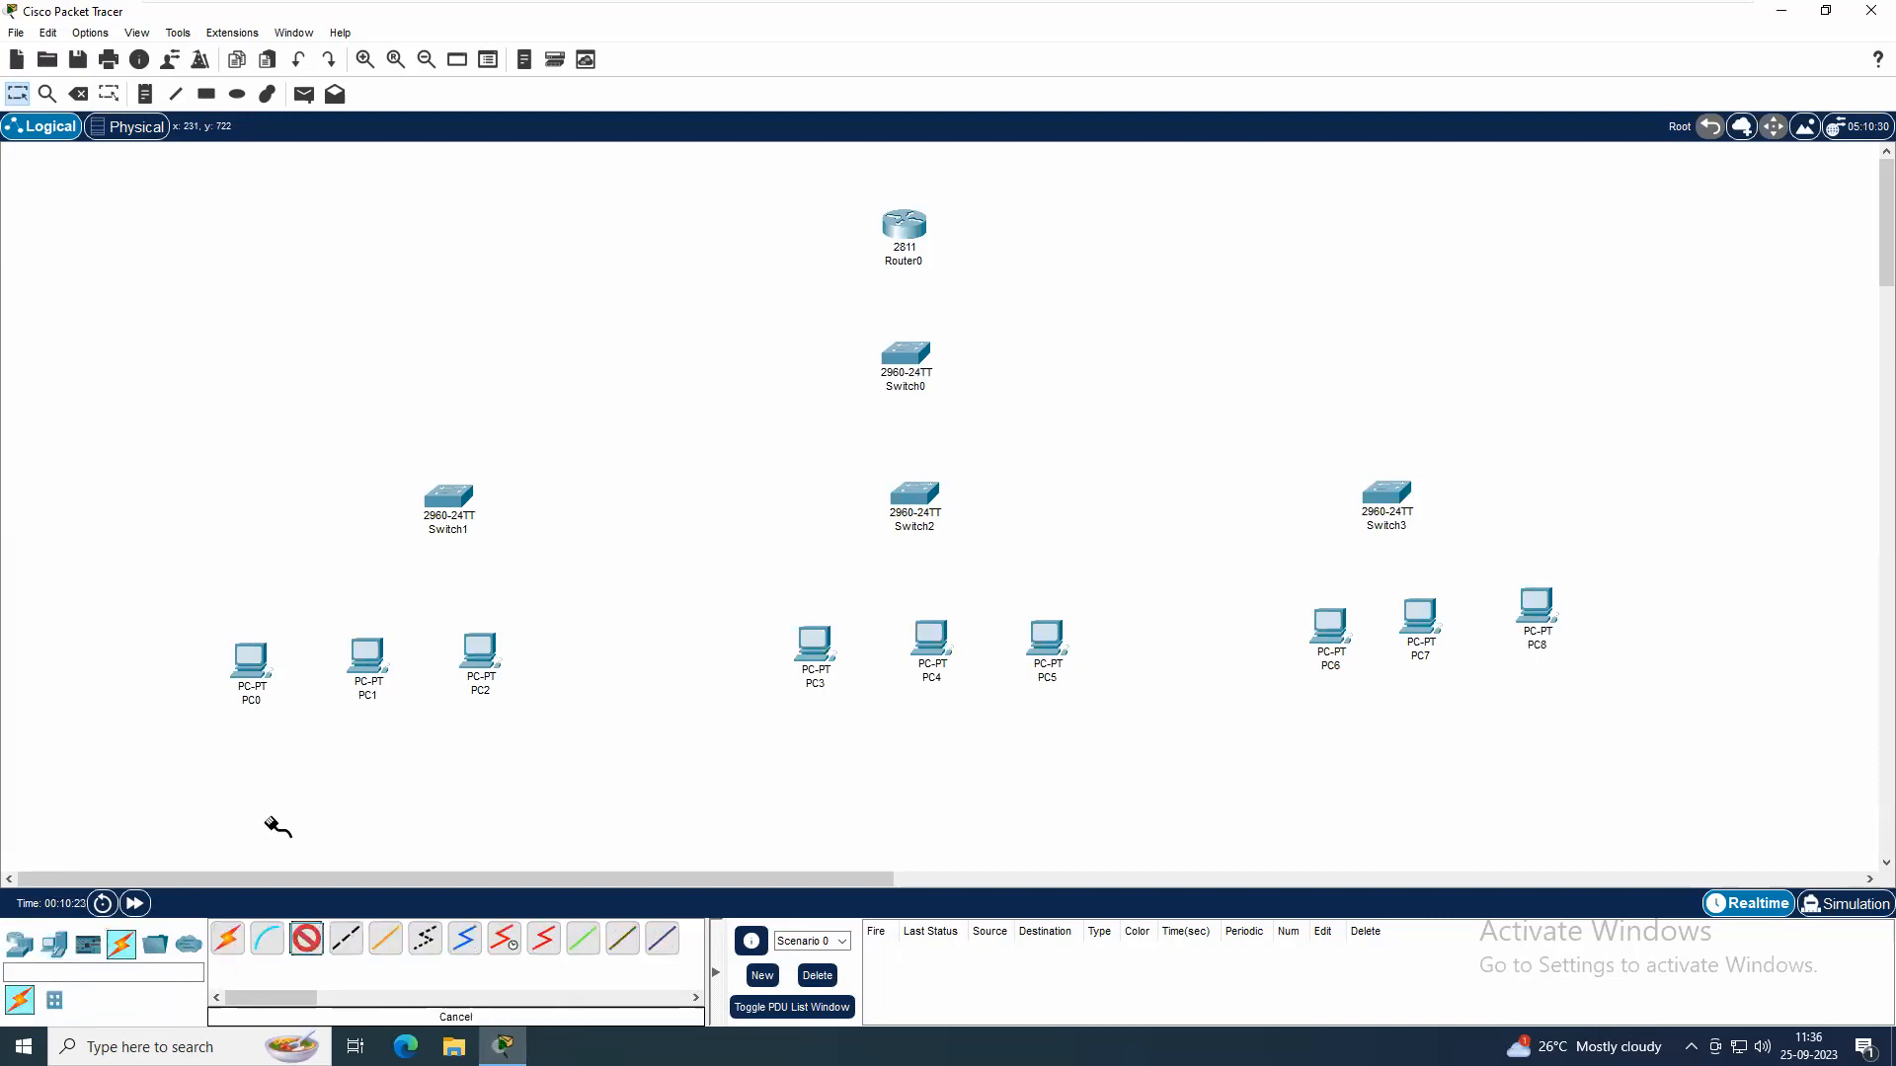
left_click(254, 657)
left_click(310, 729)
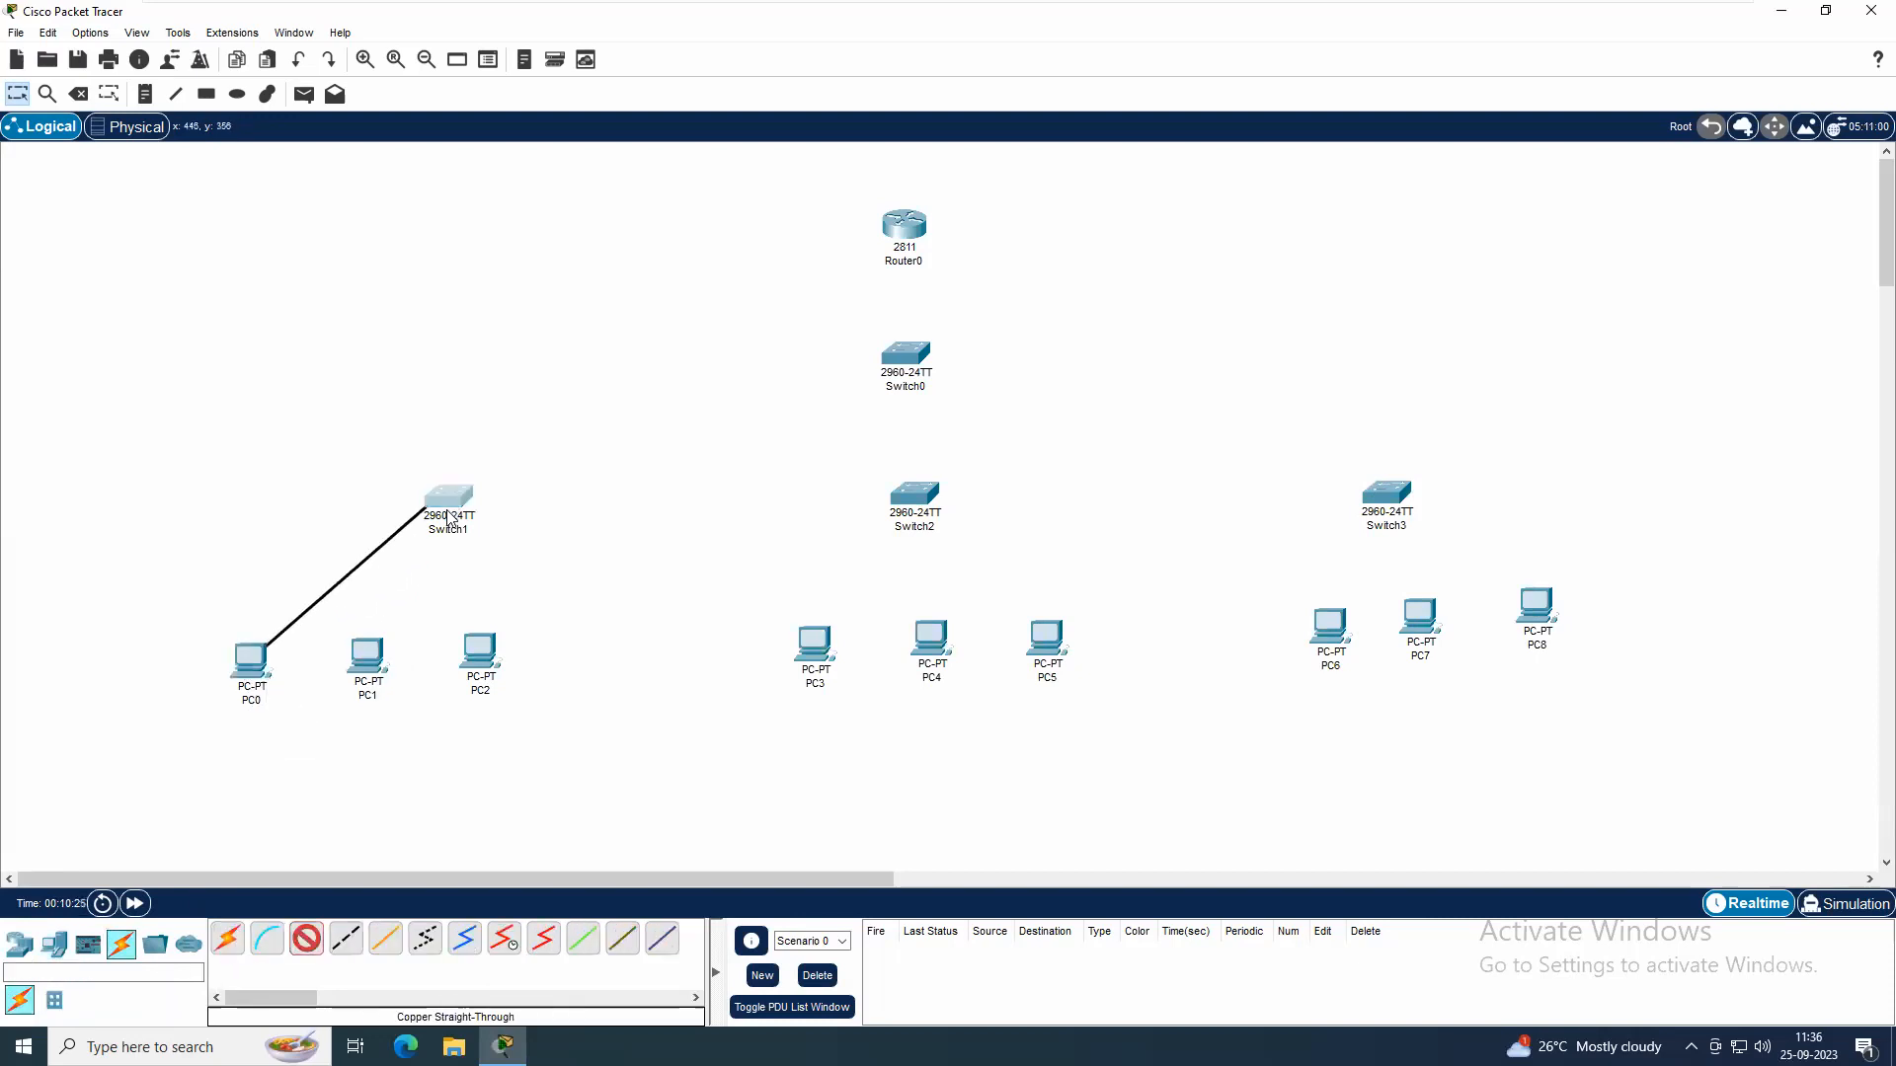
left_click(443, 502)
left_click(535, 37)
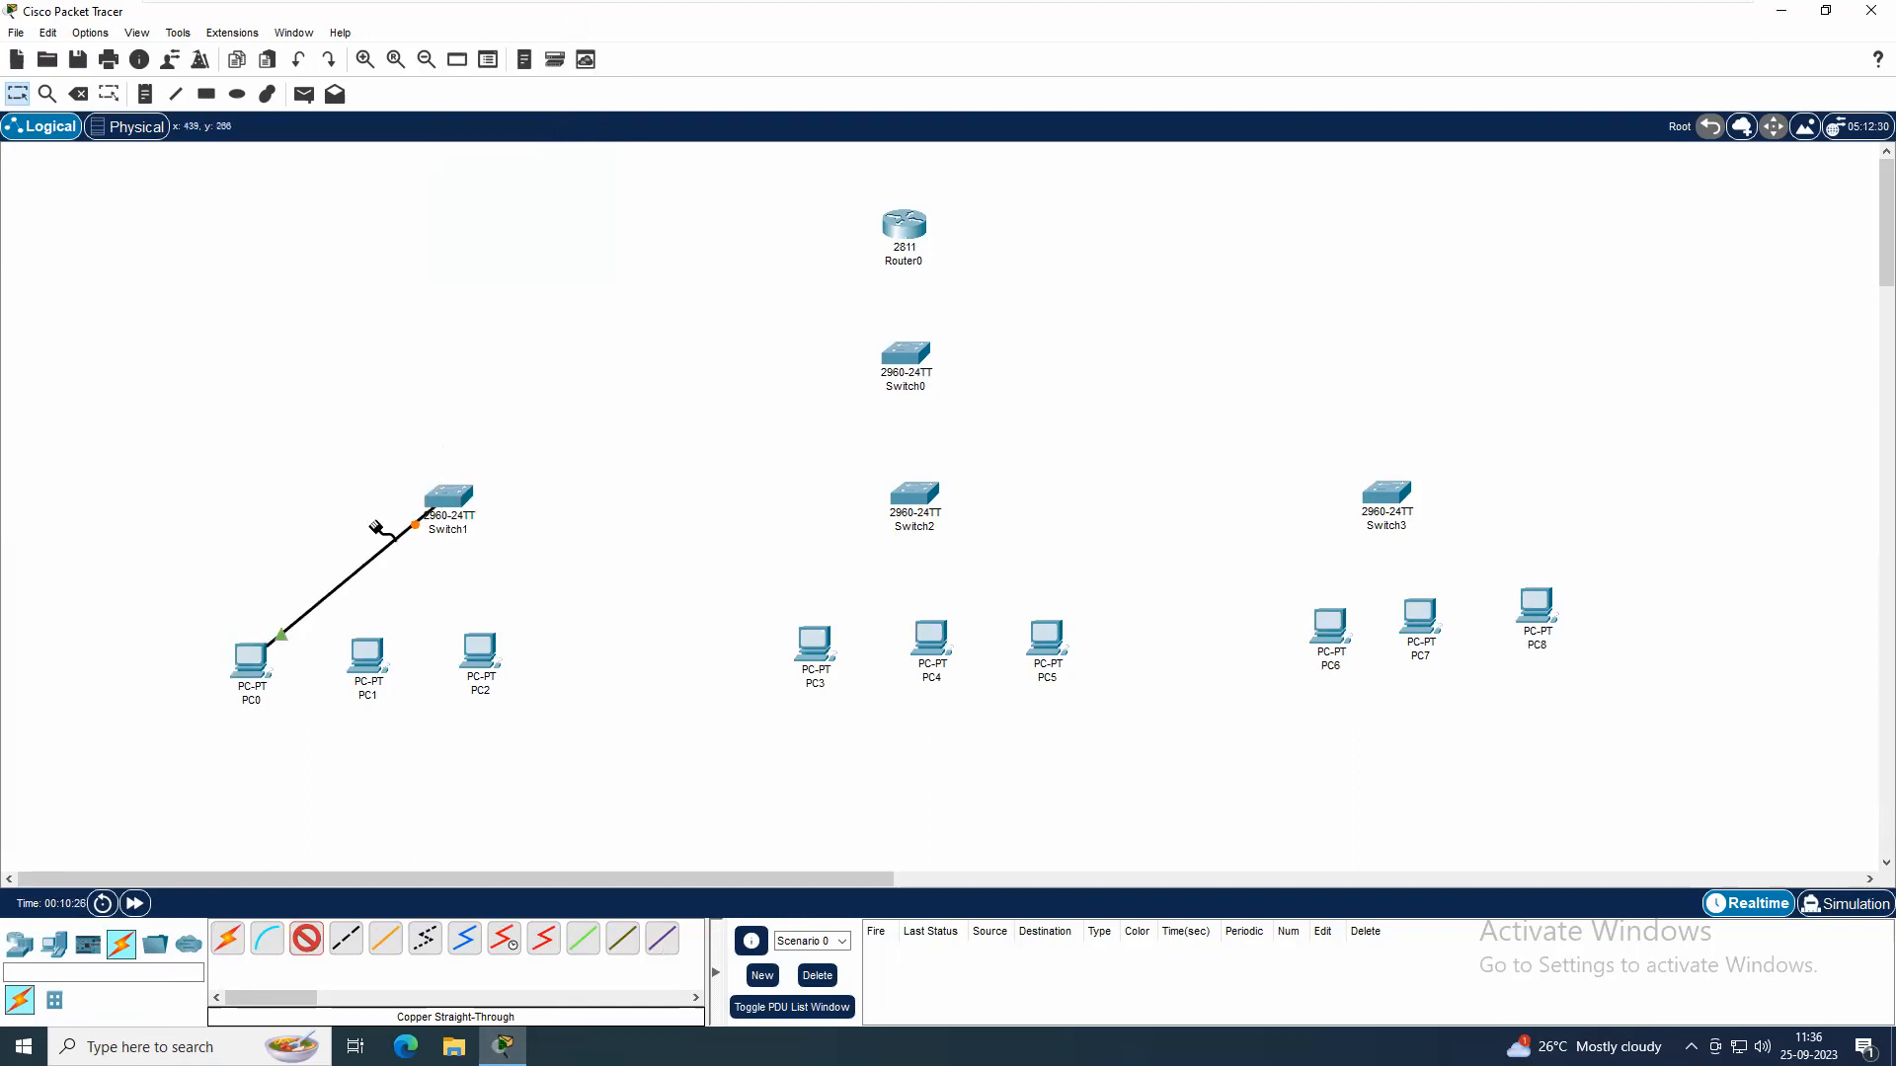
left_click(368, 655)
left_click(438, 713)
left_click(443, 501)
left_click(508, 544)
left_click(481, 647)
left_click(549, 726)
left_click(446, 499)
left_click(523, 548)
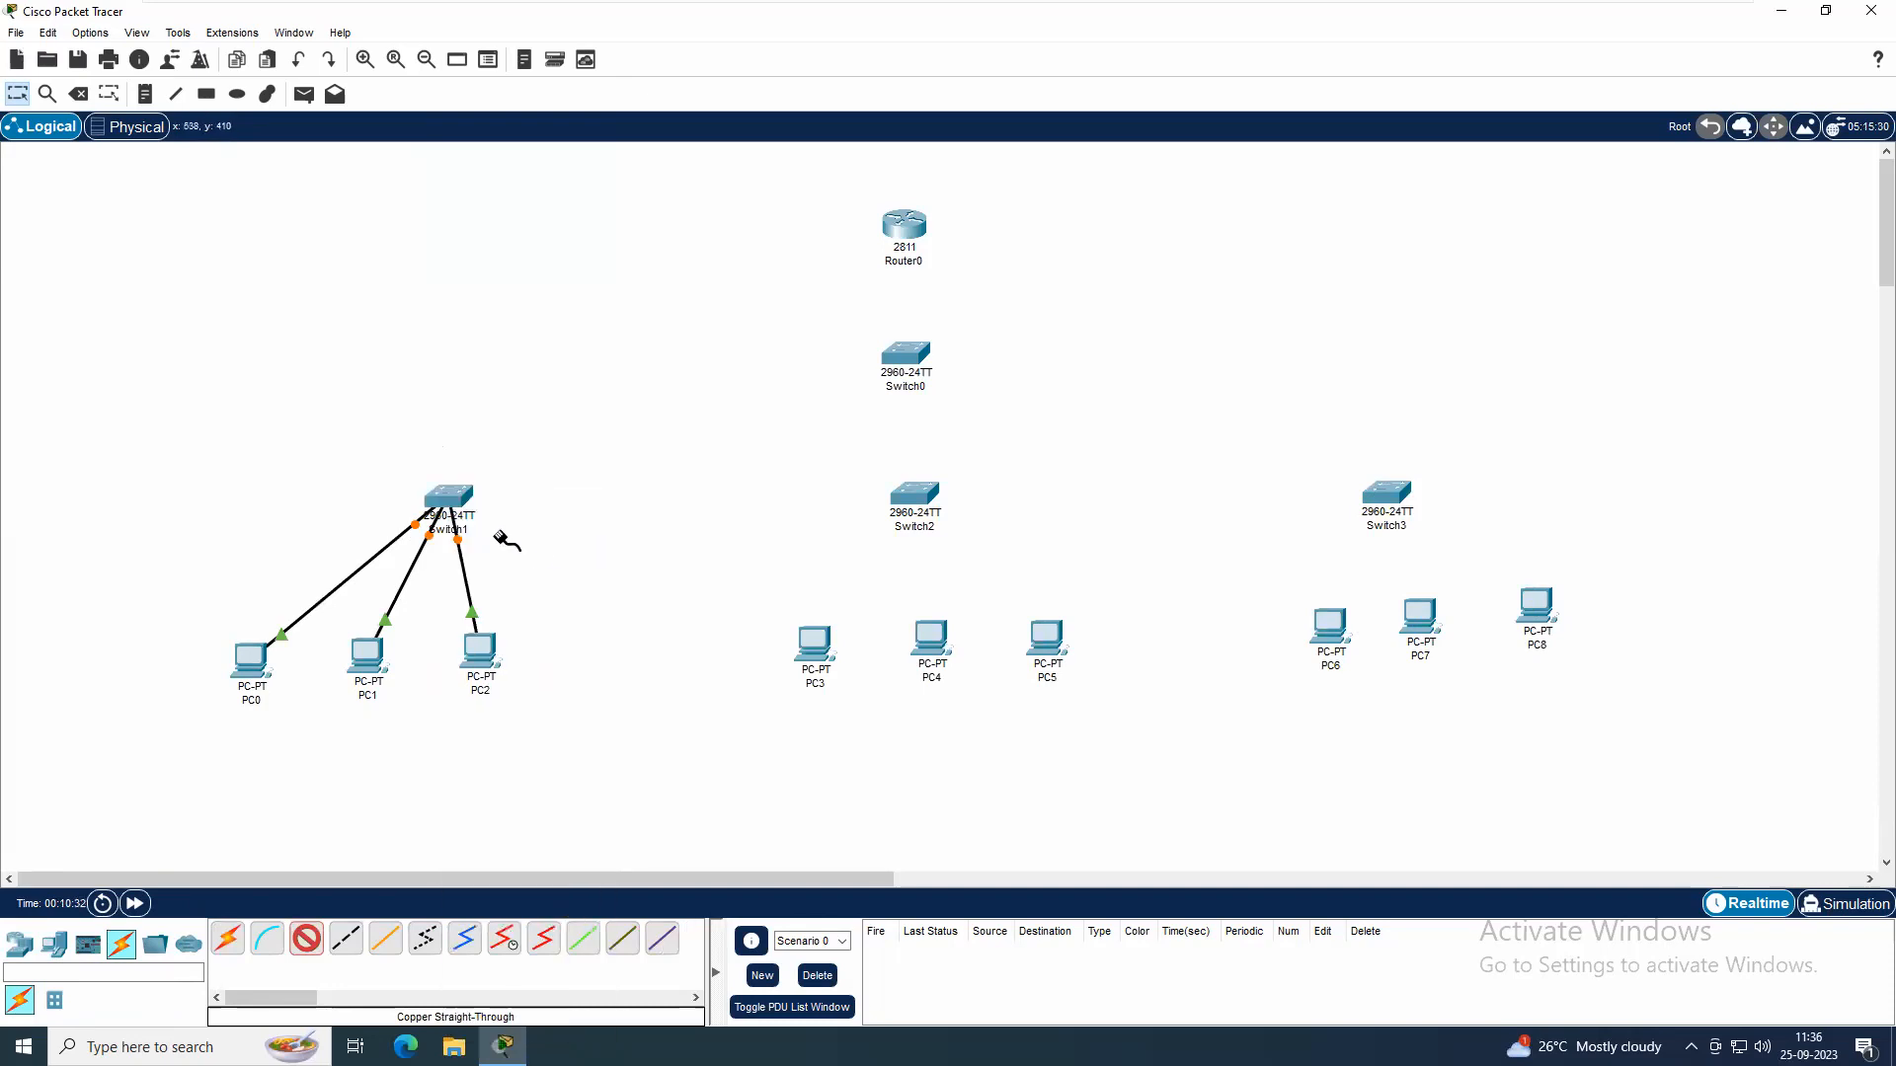
key("Delete")
left_click(470, 590)
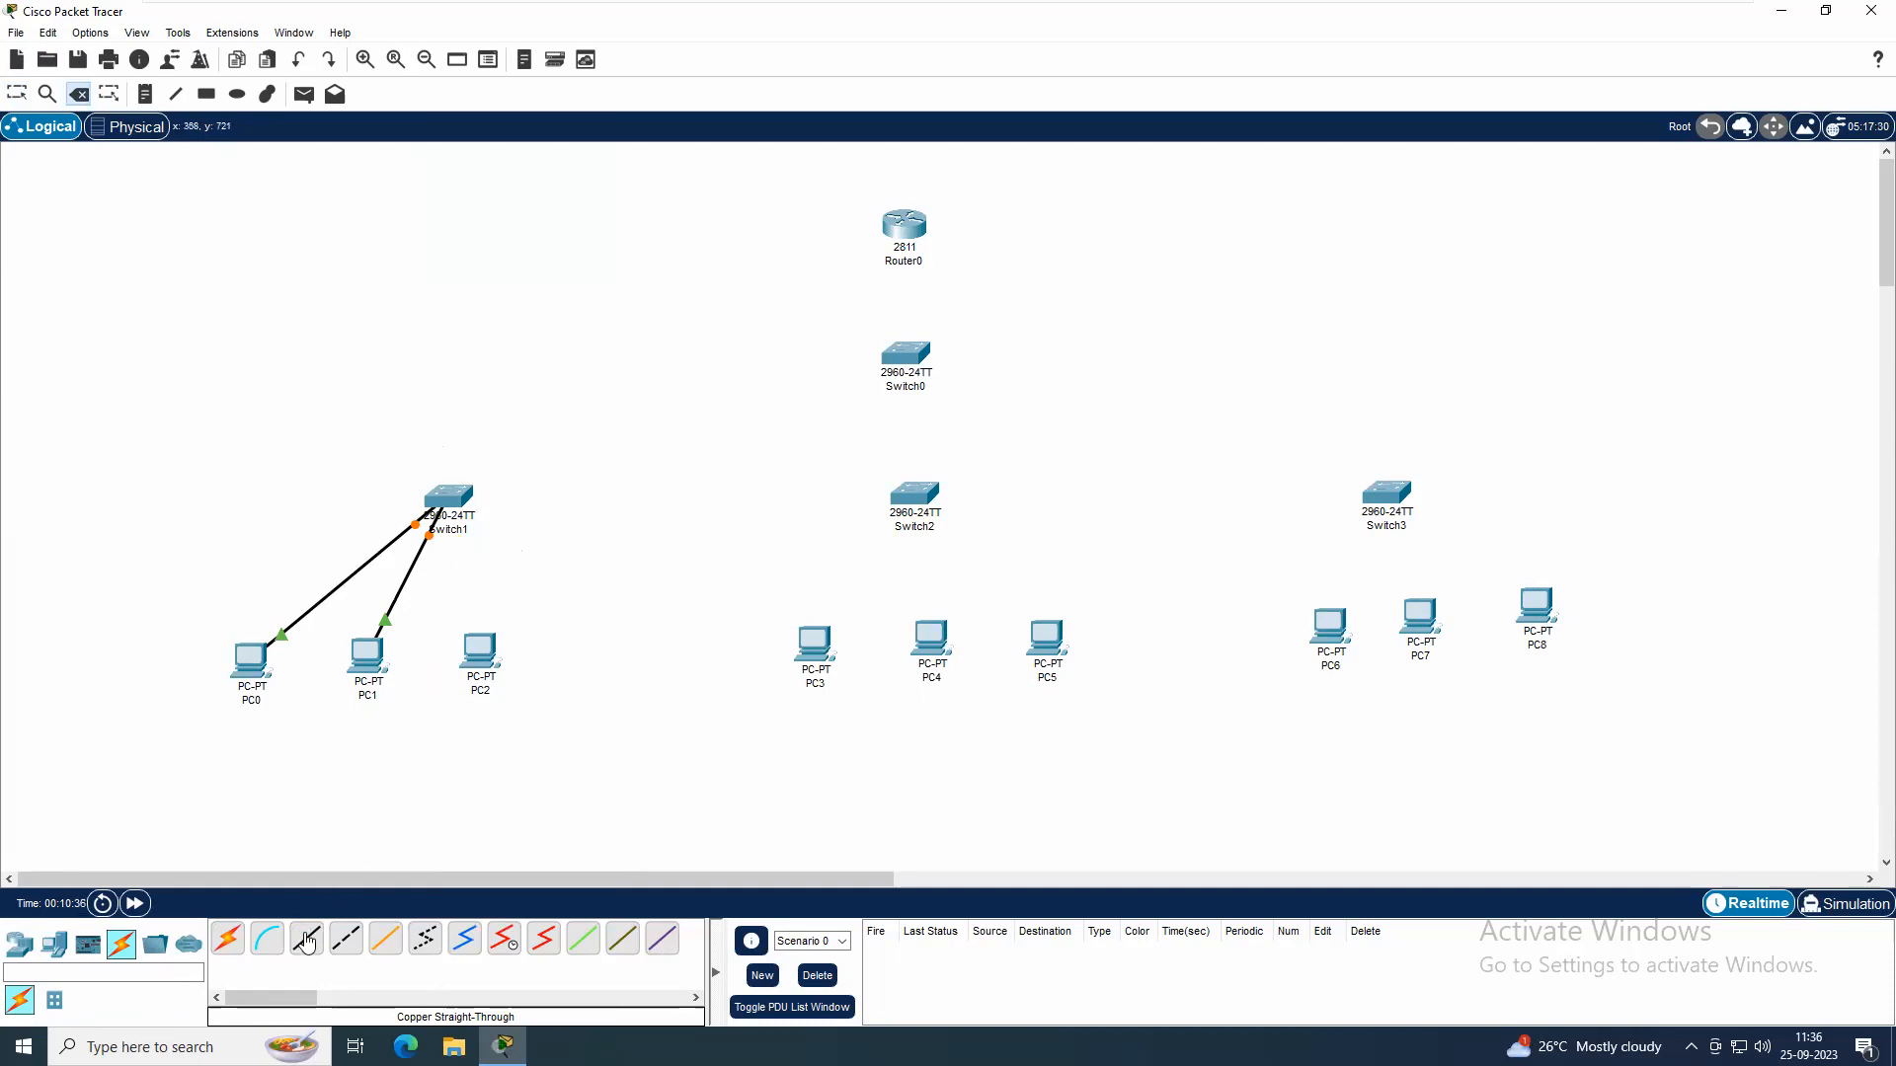
Connect PC2's FastEthernet0 port to Switch1 with a copper straight-through cable
left_click(305, 940)
left_click(468, 642)
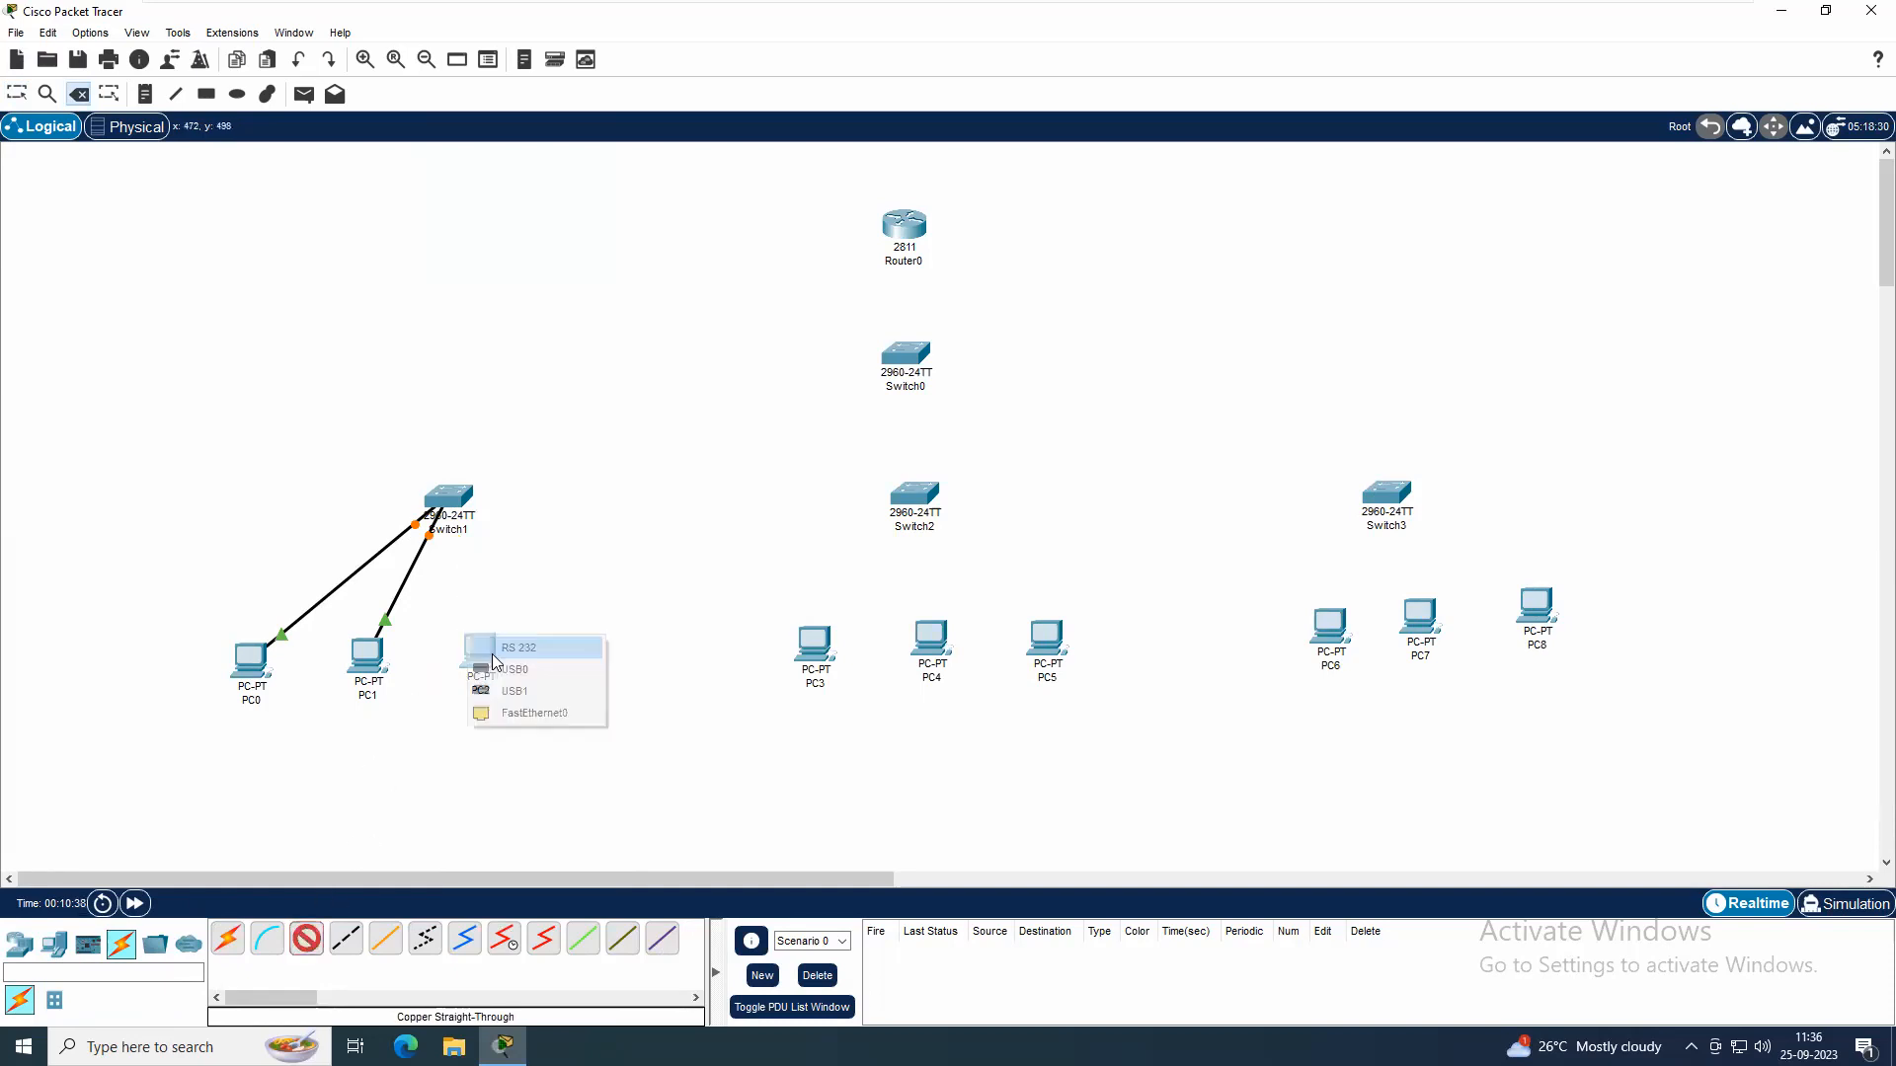
left_click(516, 713)
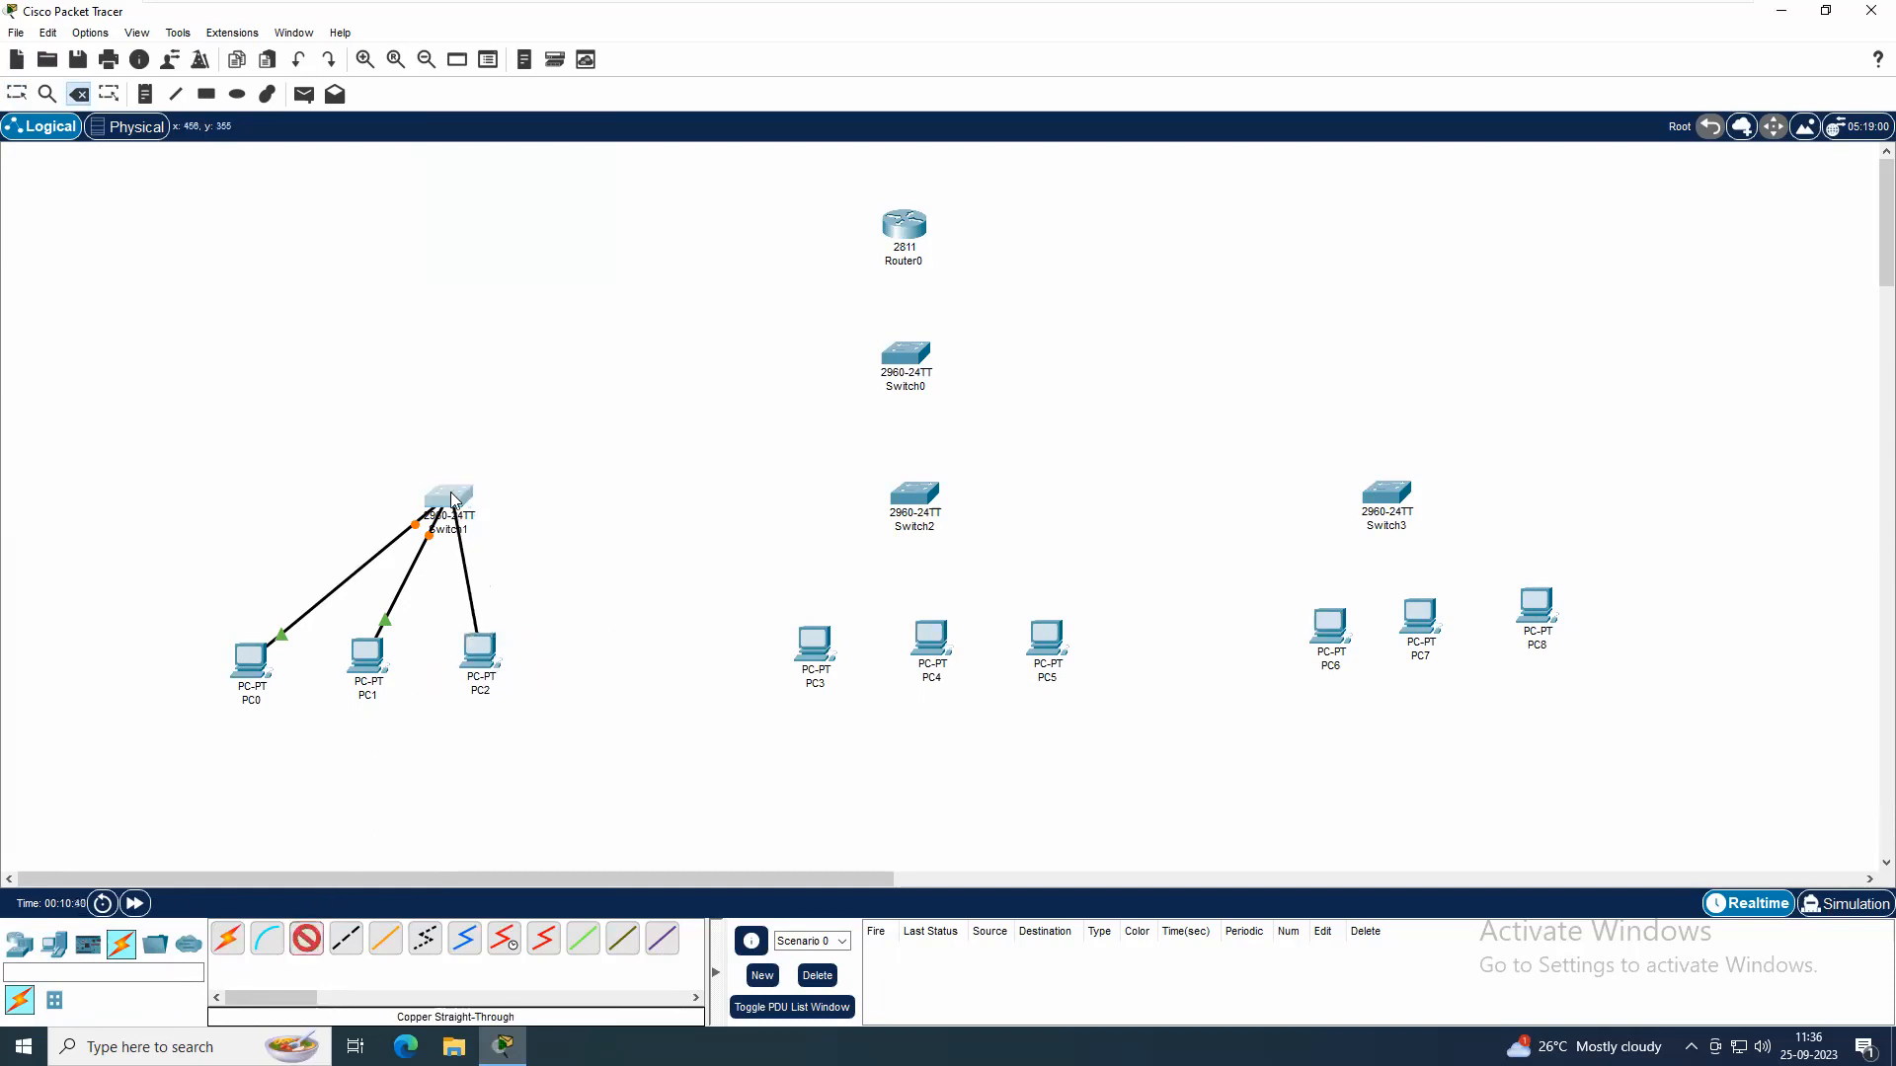
left_click(450, 501)
left_click(523, 529)
Connect PC3, PC4 and PC5 to Switch2 with copper straight-through cables, linking PC3's FastEthernet0 to the switch's FastEthernet0/1
left_click(825, 638)
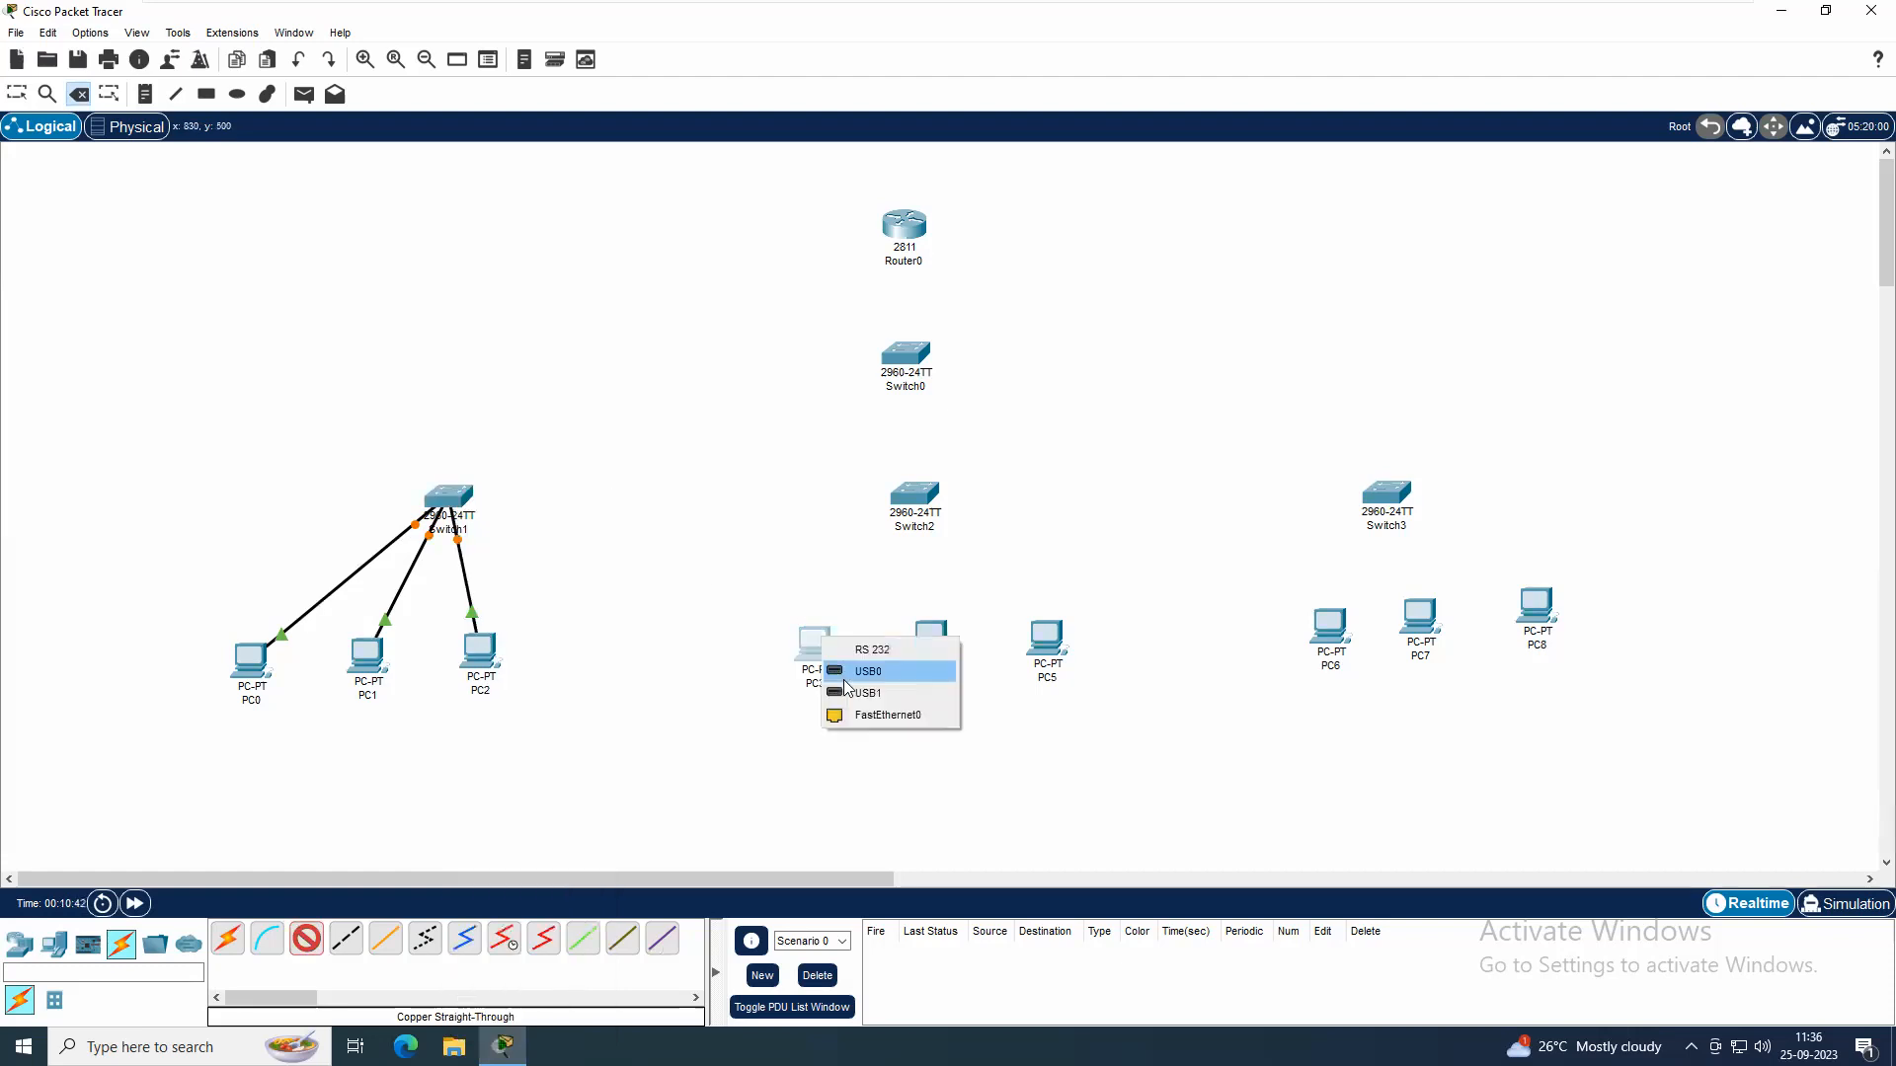
left_click(871, 716)
left_click(916, 491)
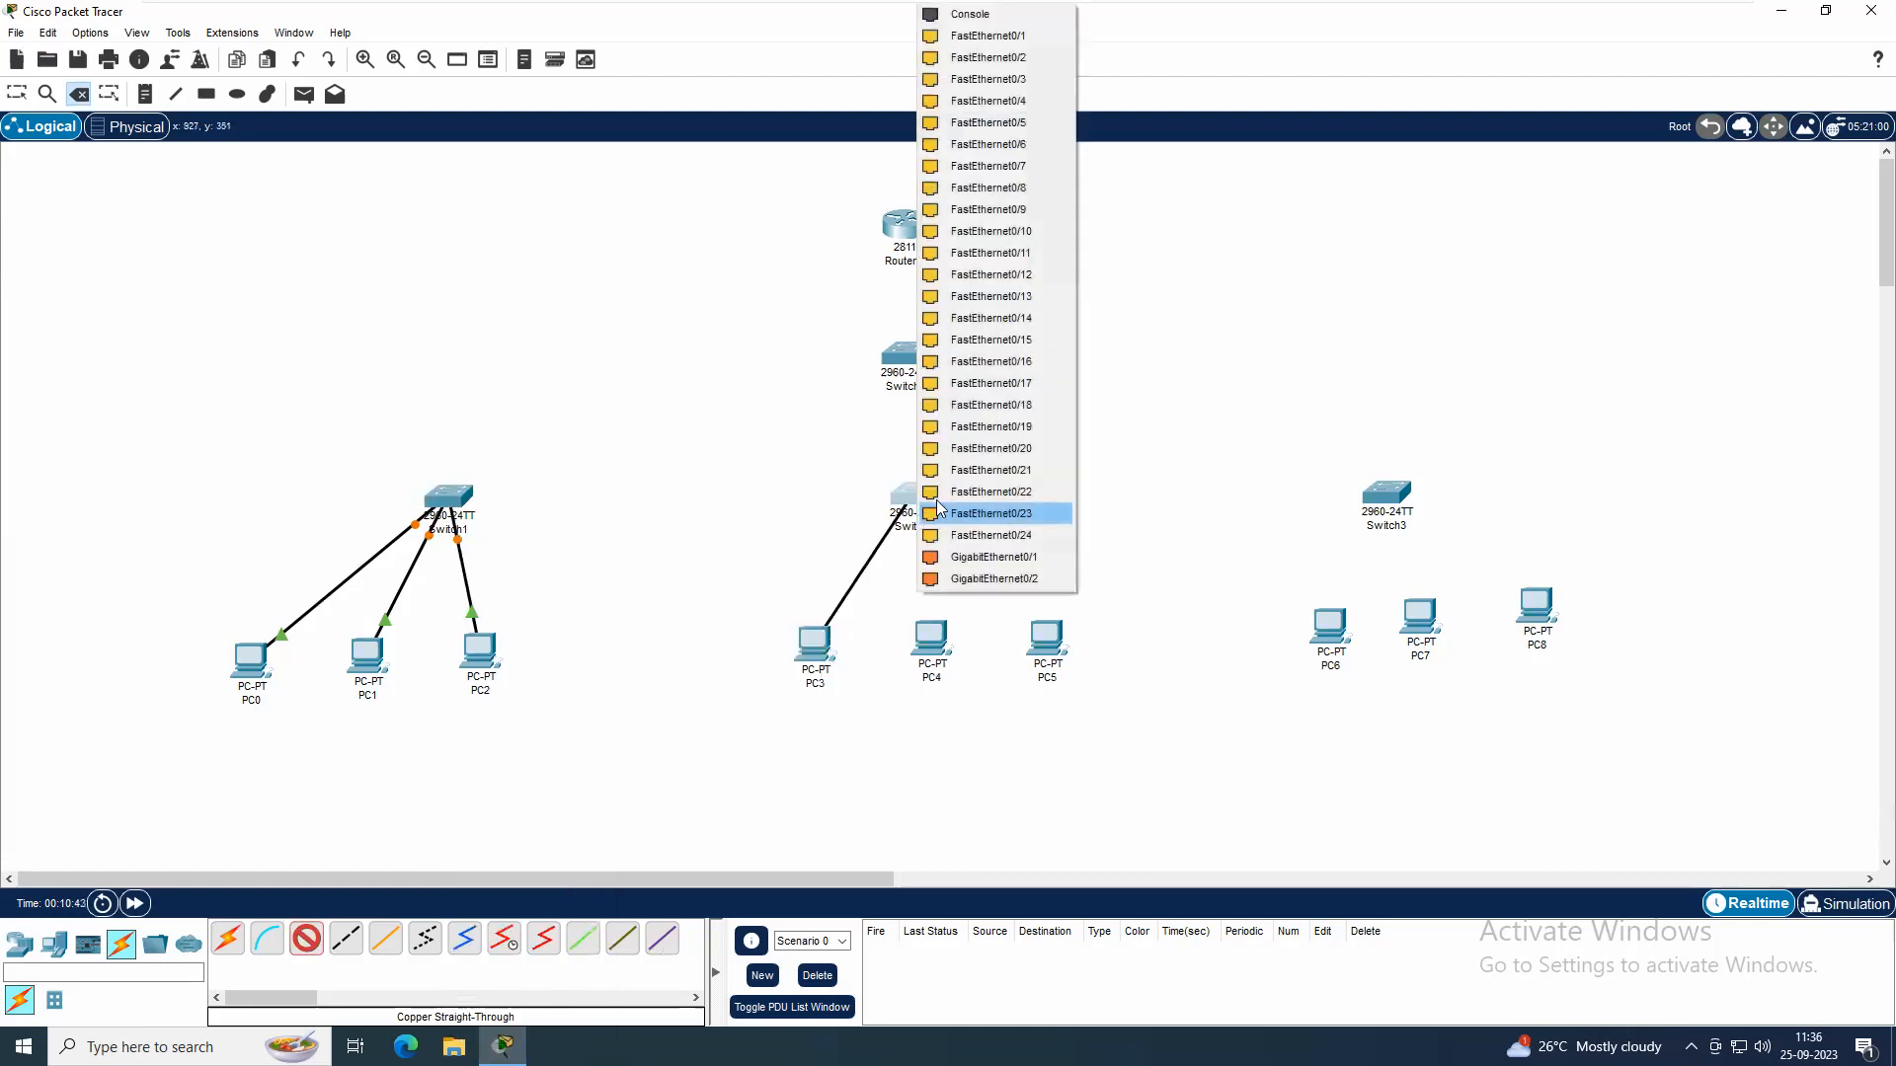
left_click(972, 36)
left_click(910, 629)
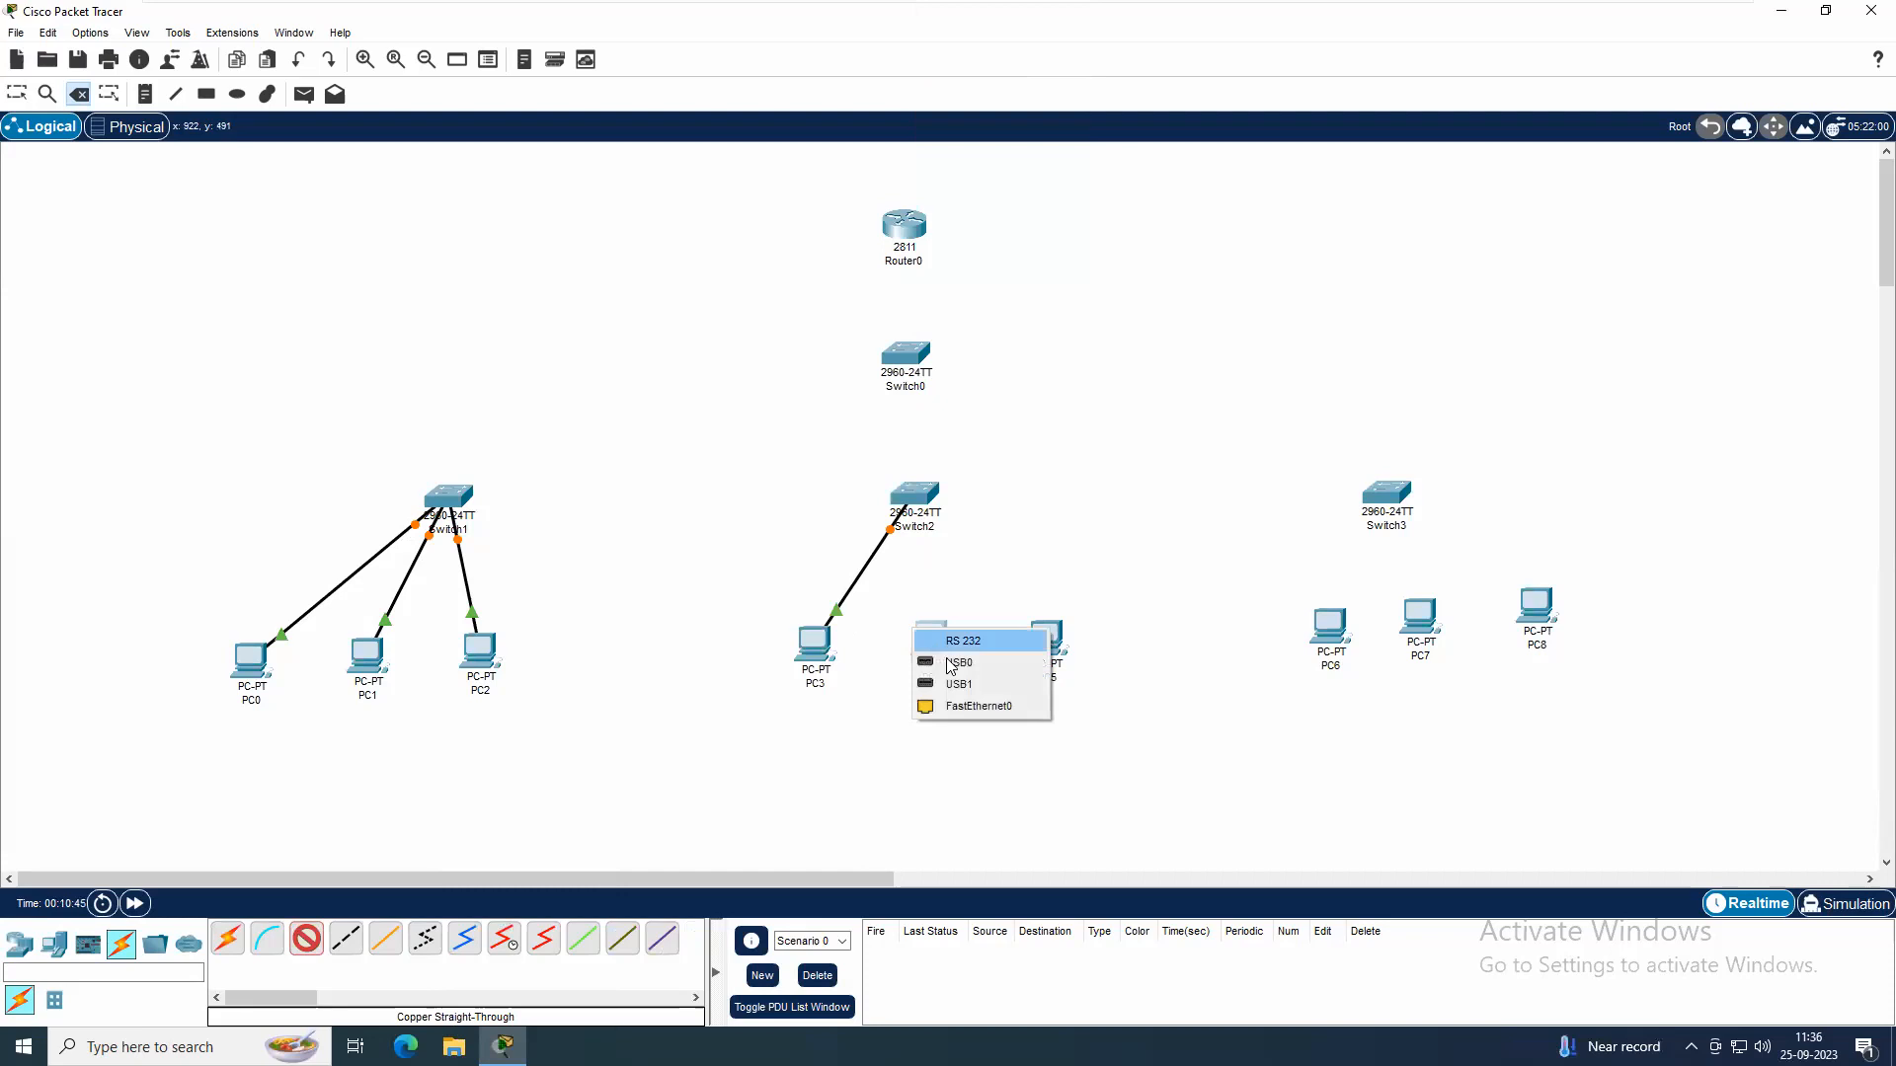
left_click(974, 707)
left_click(916, 492)
left_click(972, 531)
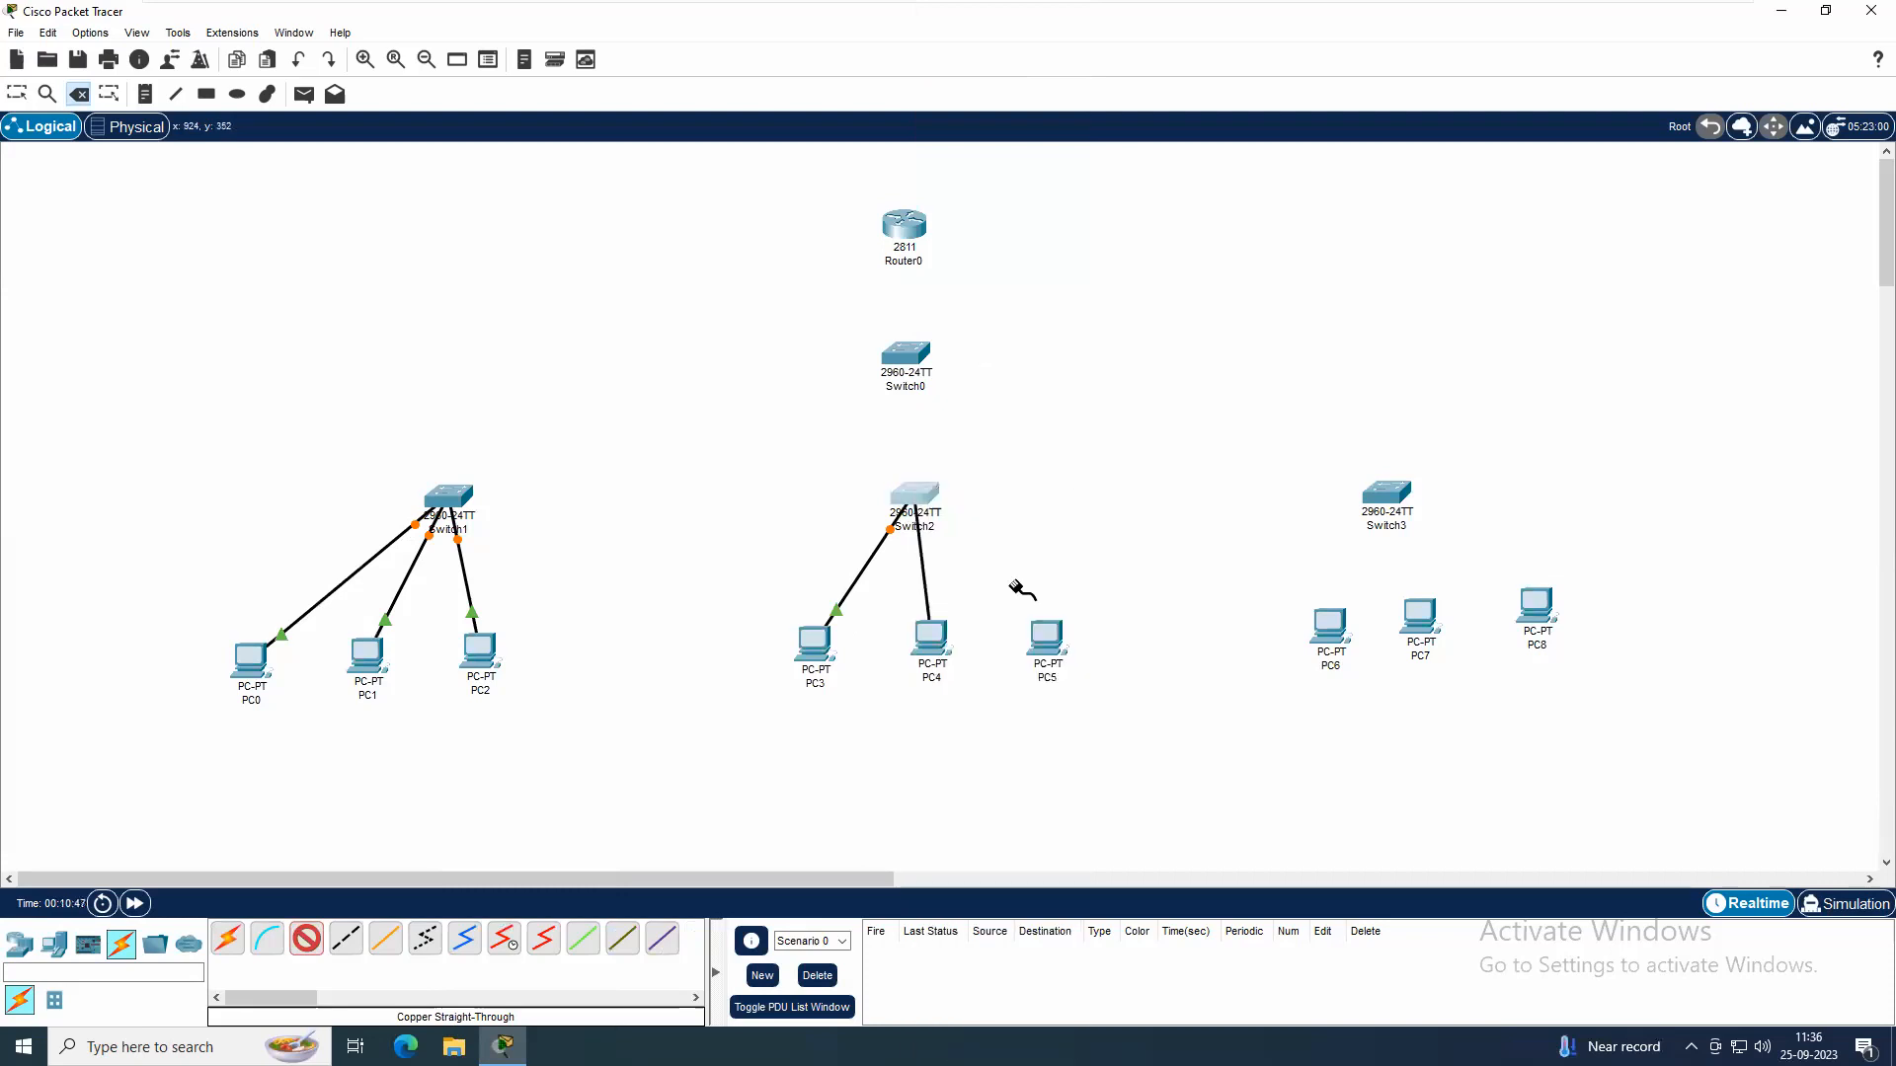
left_click(1045, 637)
left_click(1103, 721)
left_click(915, 491)
left_click(972, 541)
Connect PC6, PC7 and PC8 to Switch3 with copper straight-through cables, using the switch's FastEthernet0/1 for PC6
left_click(1335, 632)
left_click(1387, 670)
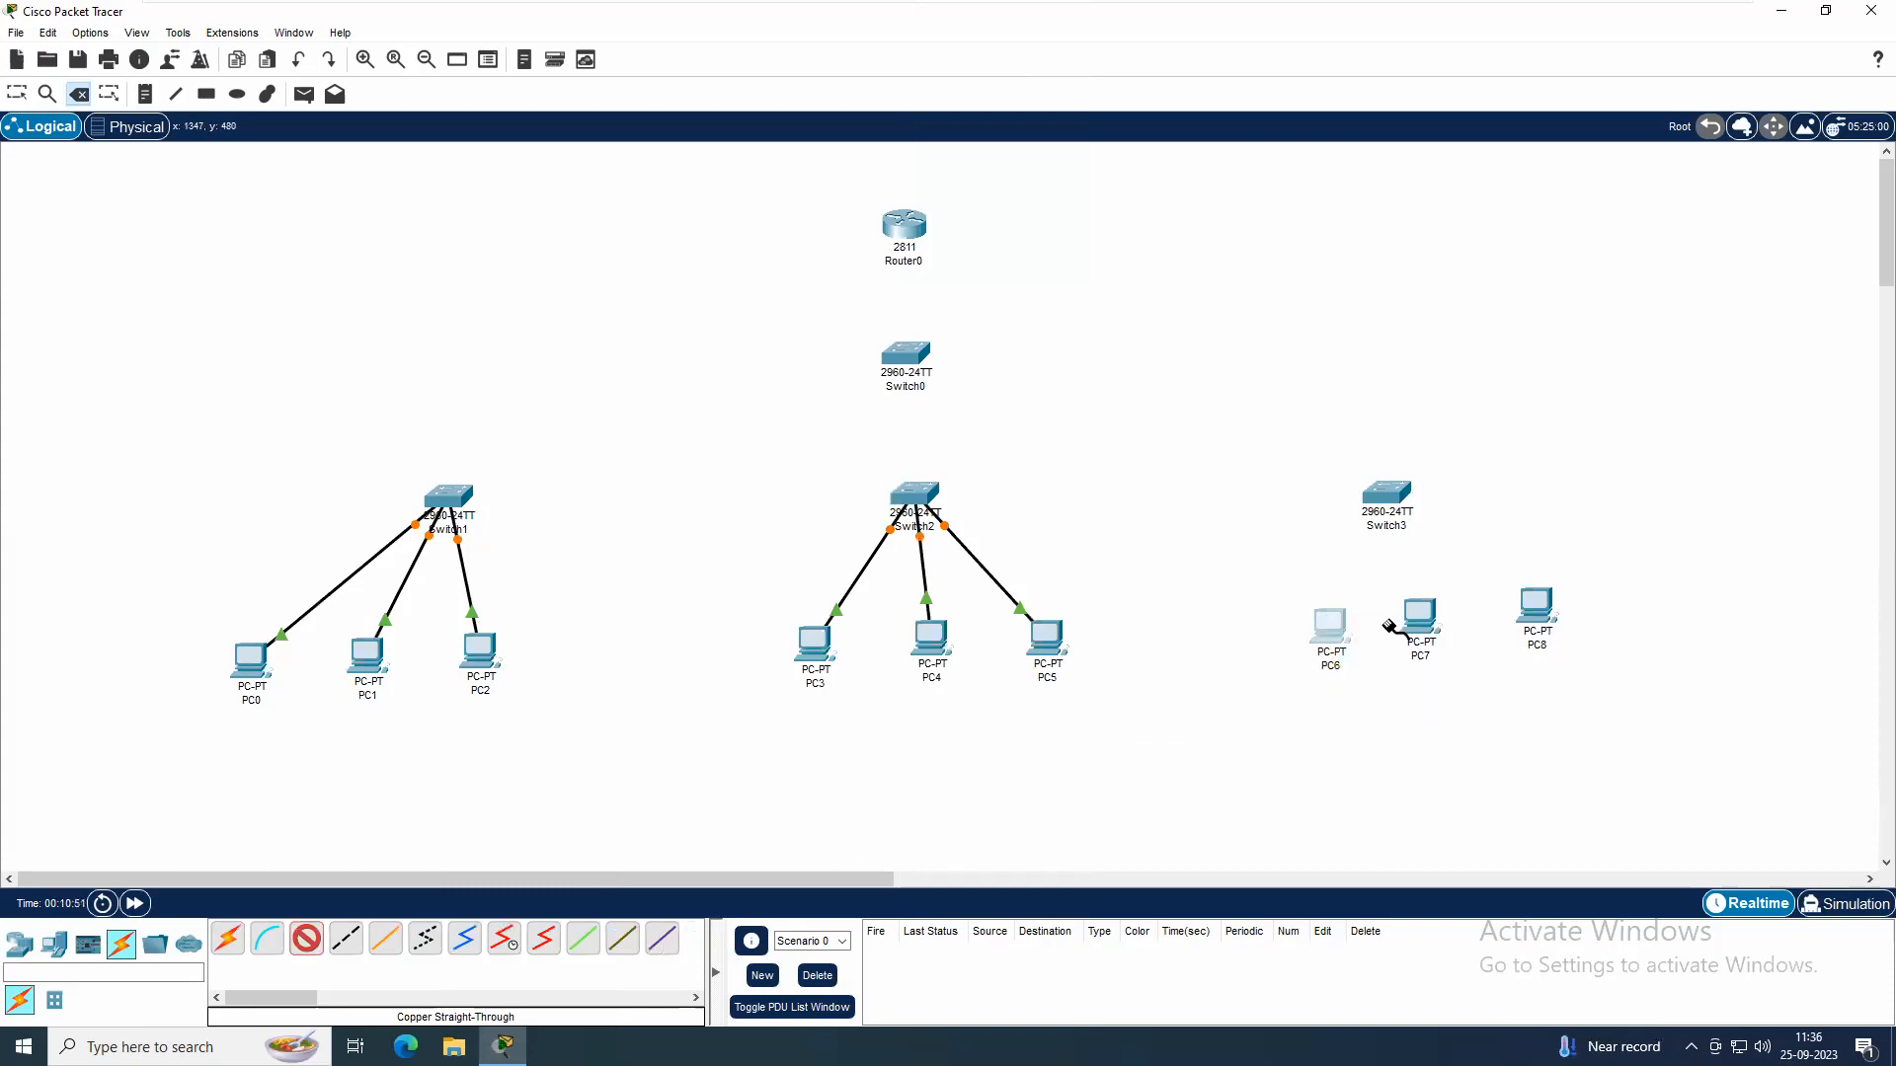
left_click(1385, 493)
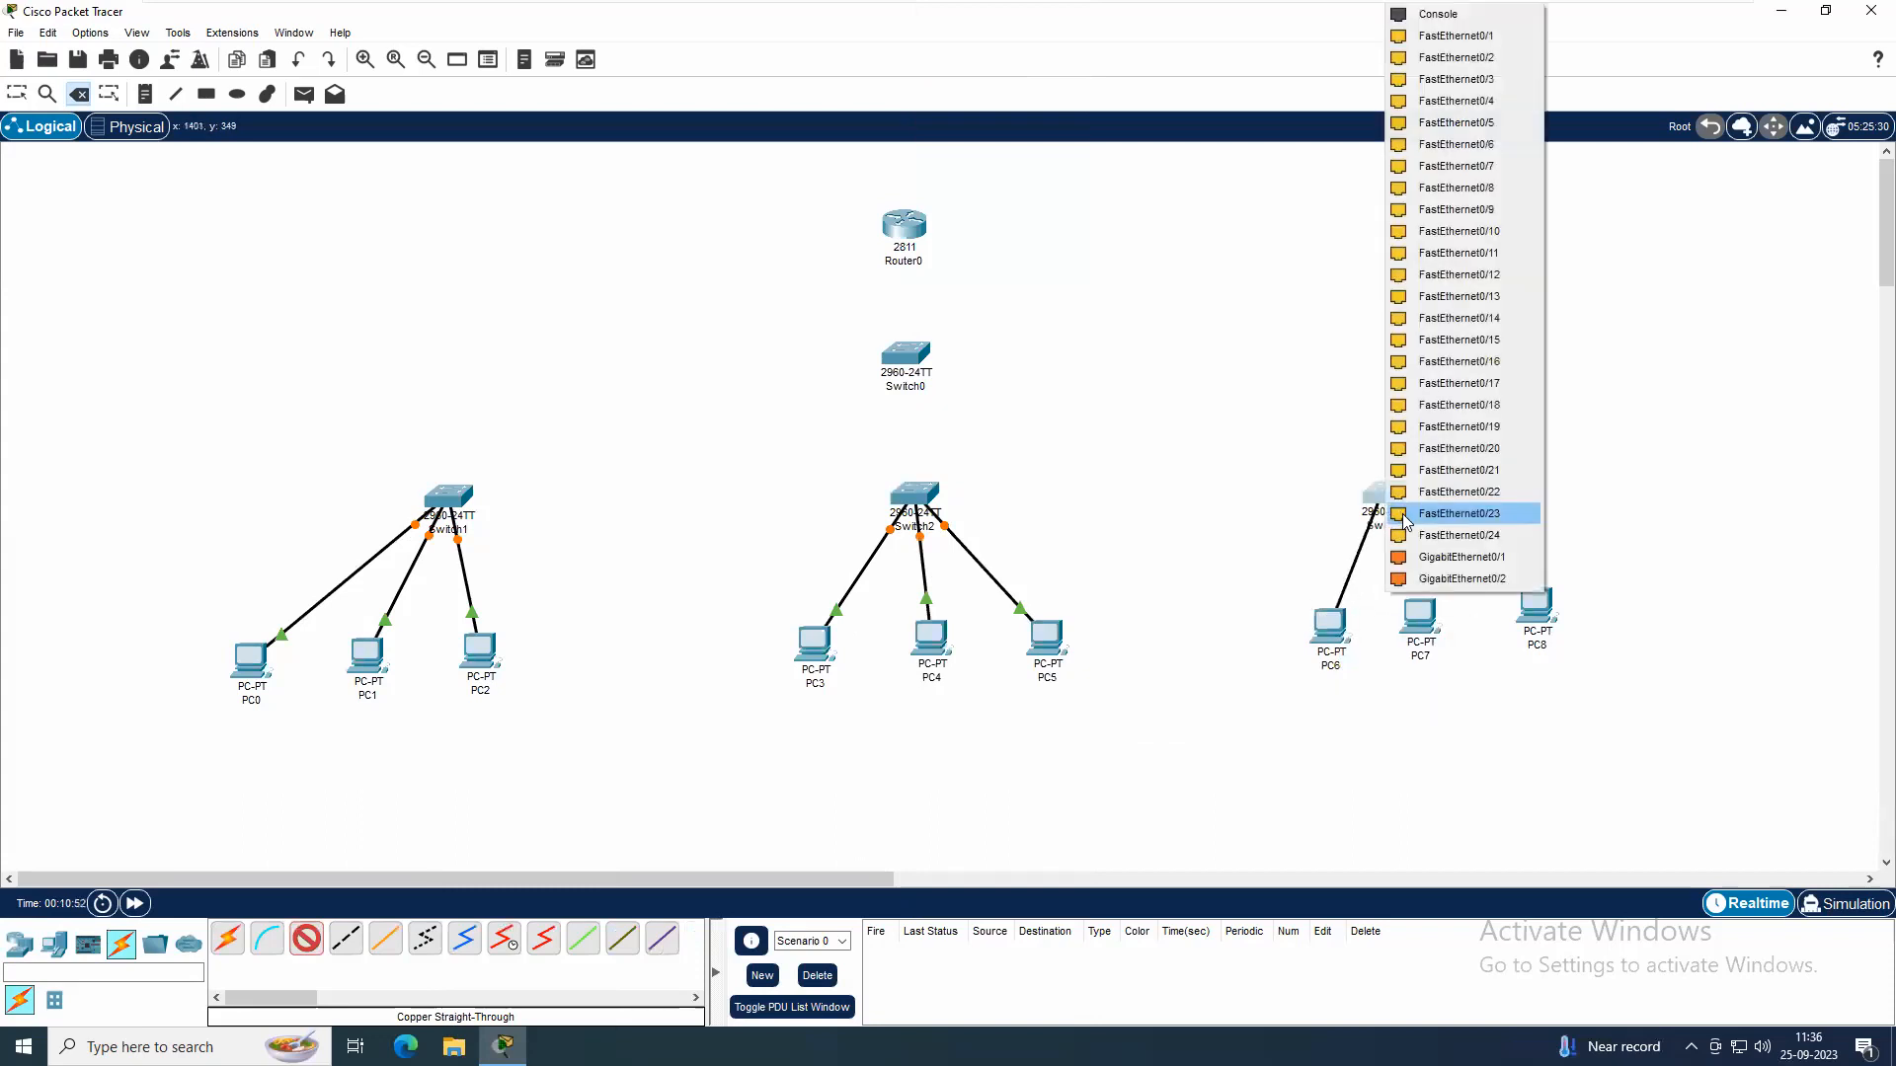
left_click(1454, 35)
left_click(1434, 612)
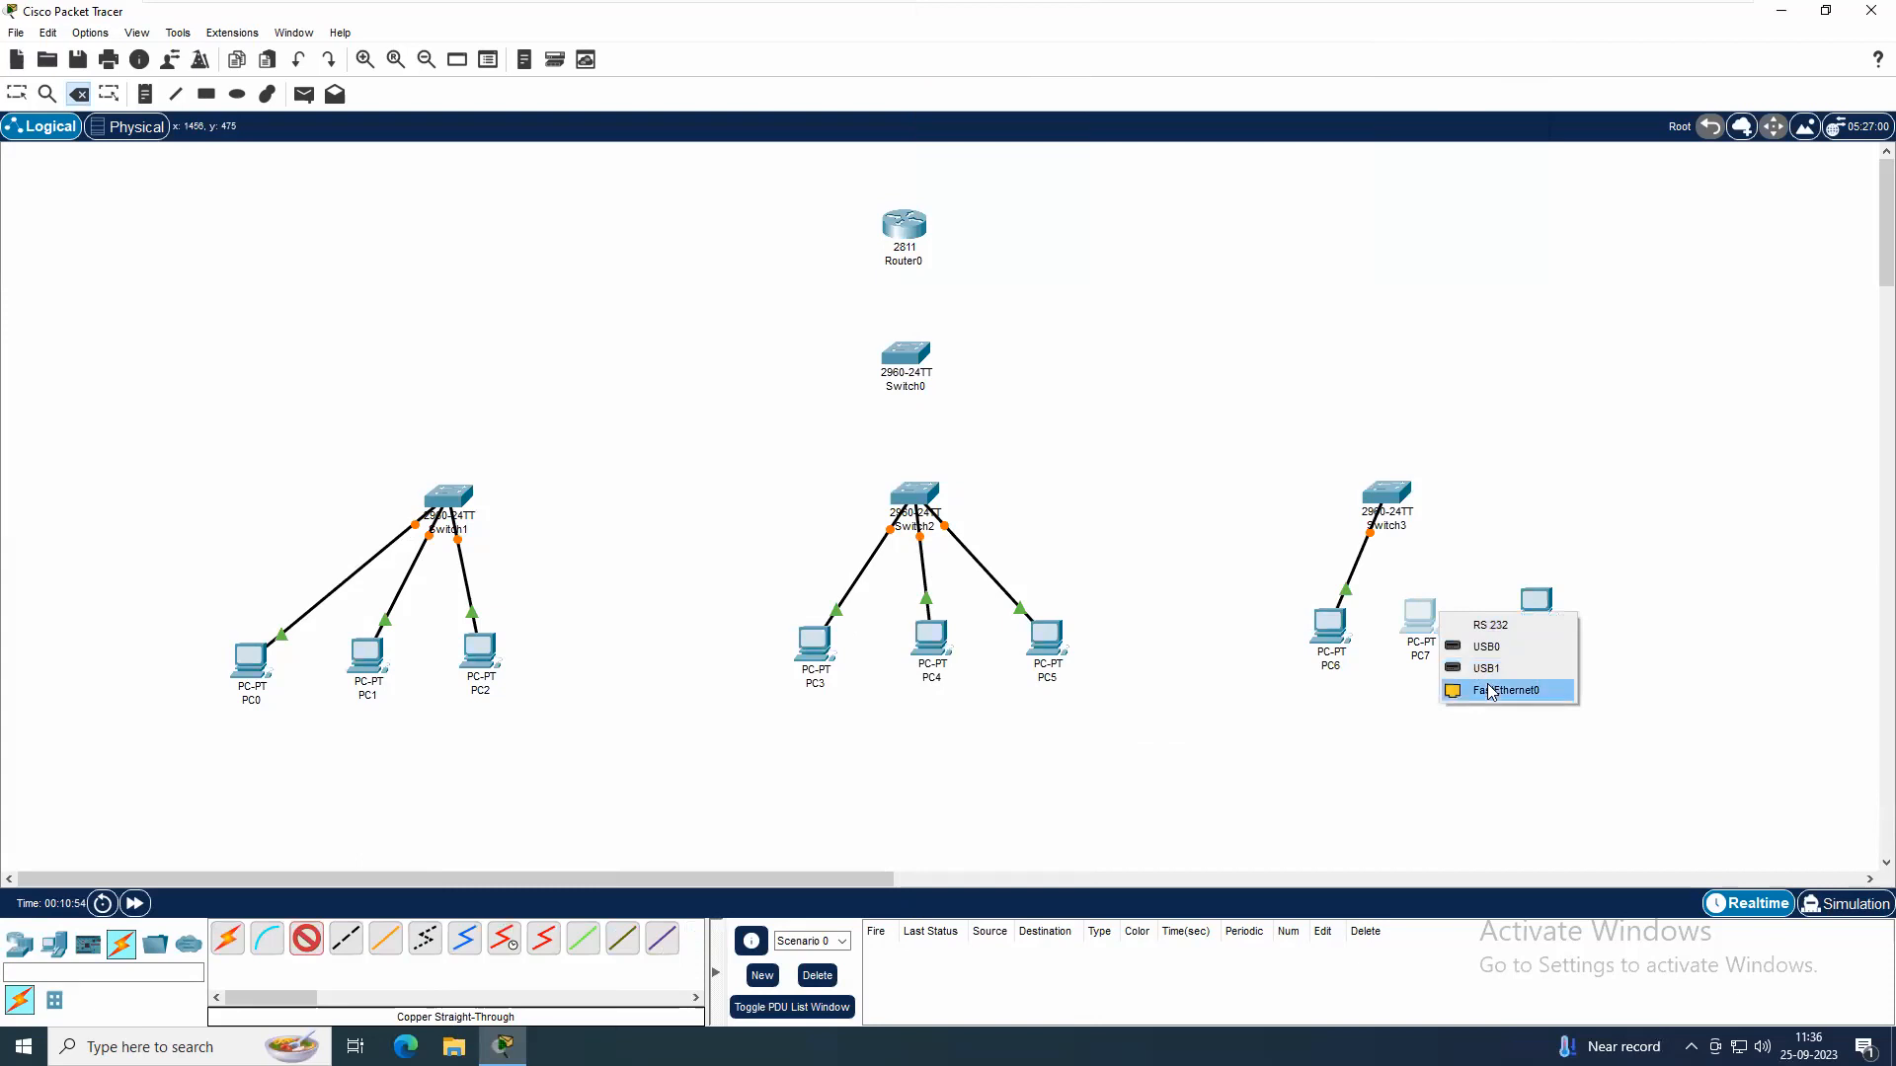
left_click(1495, 692)
left_click(1400, 494)
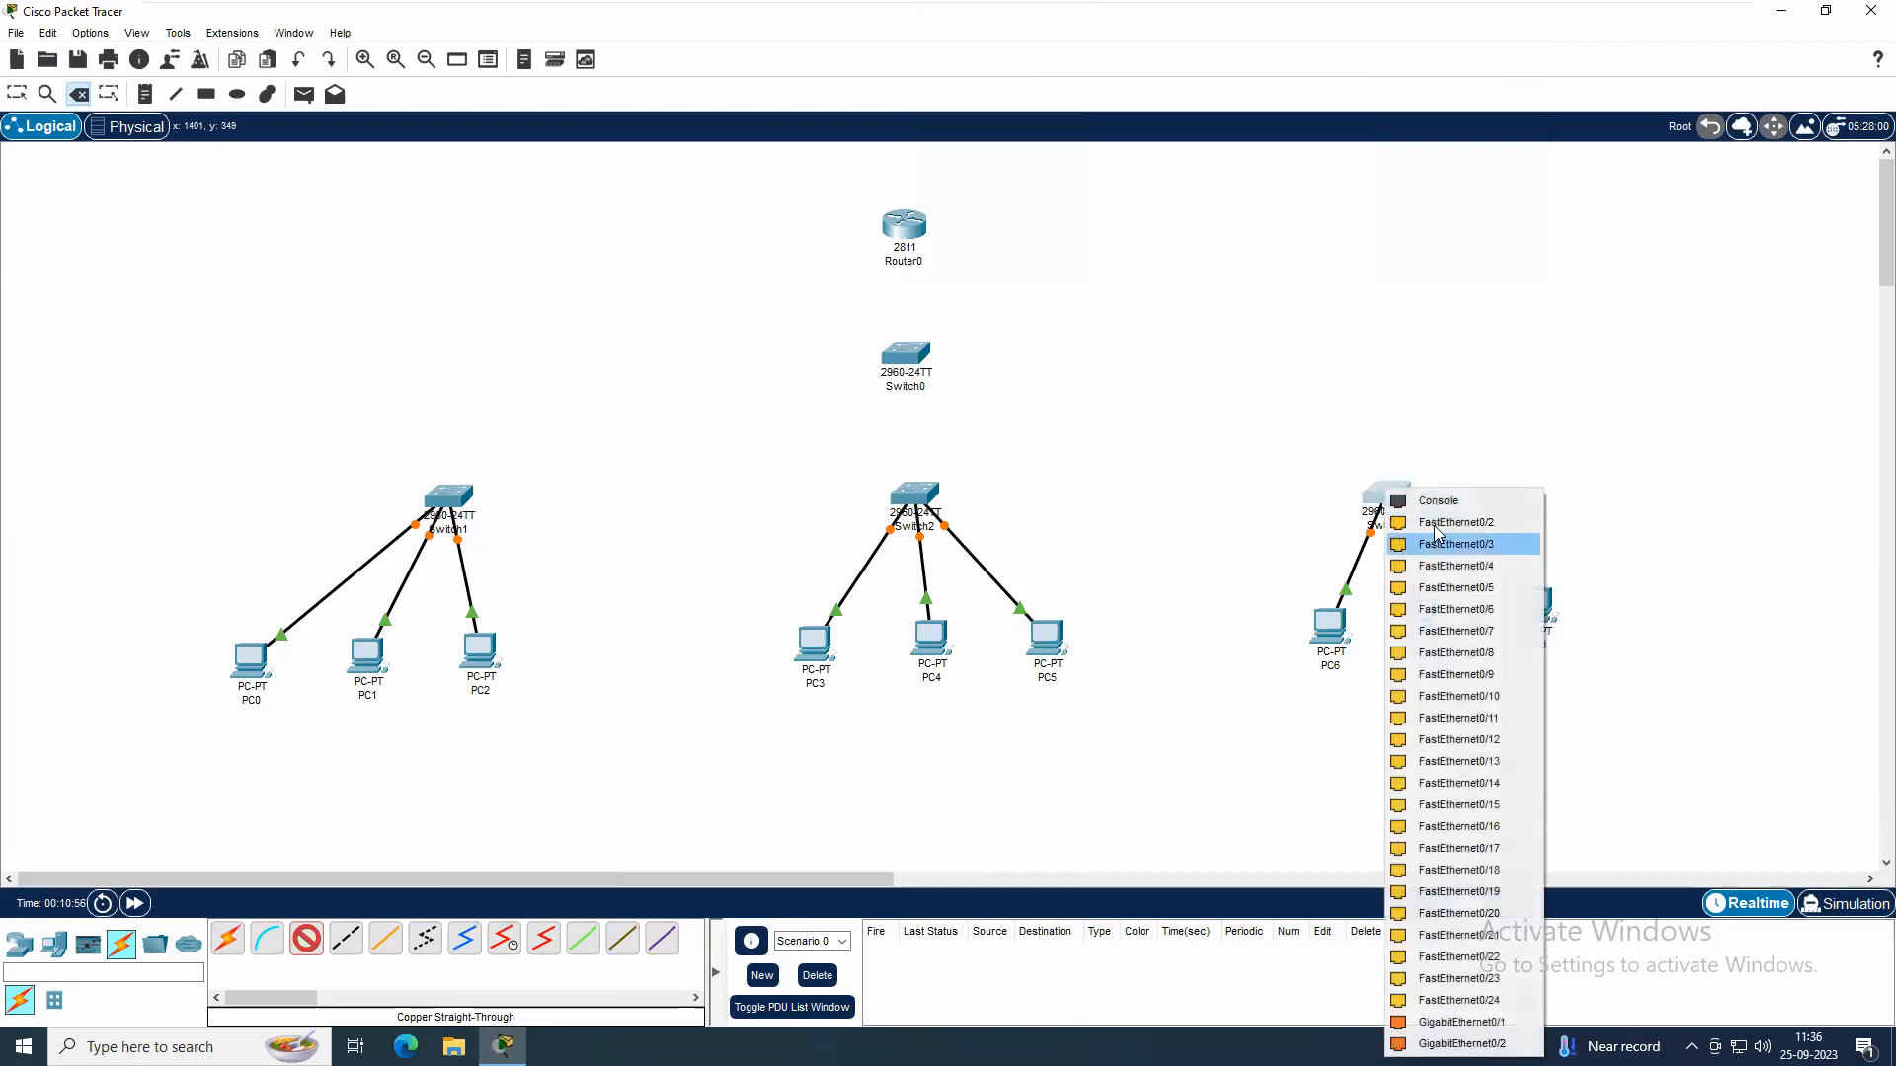
left_click(1447, 539)
left_click(1546, 650)
left_click(1580, 688)
left_click(1399, 494)
left_click(1478, 529)
Connect Switch1, Switch2 and Switch3 to Switch0 with copper straight-through cables, using Switch0's FastEthernet0/1 for Switch1
left_click(446, 496)
left_click(543, 528)
left_click(905, 356)
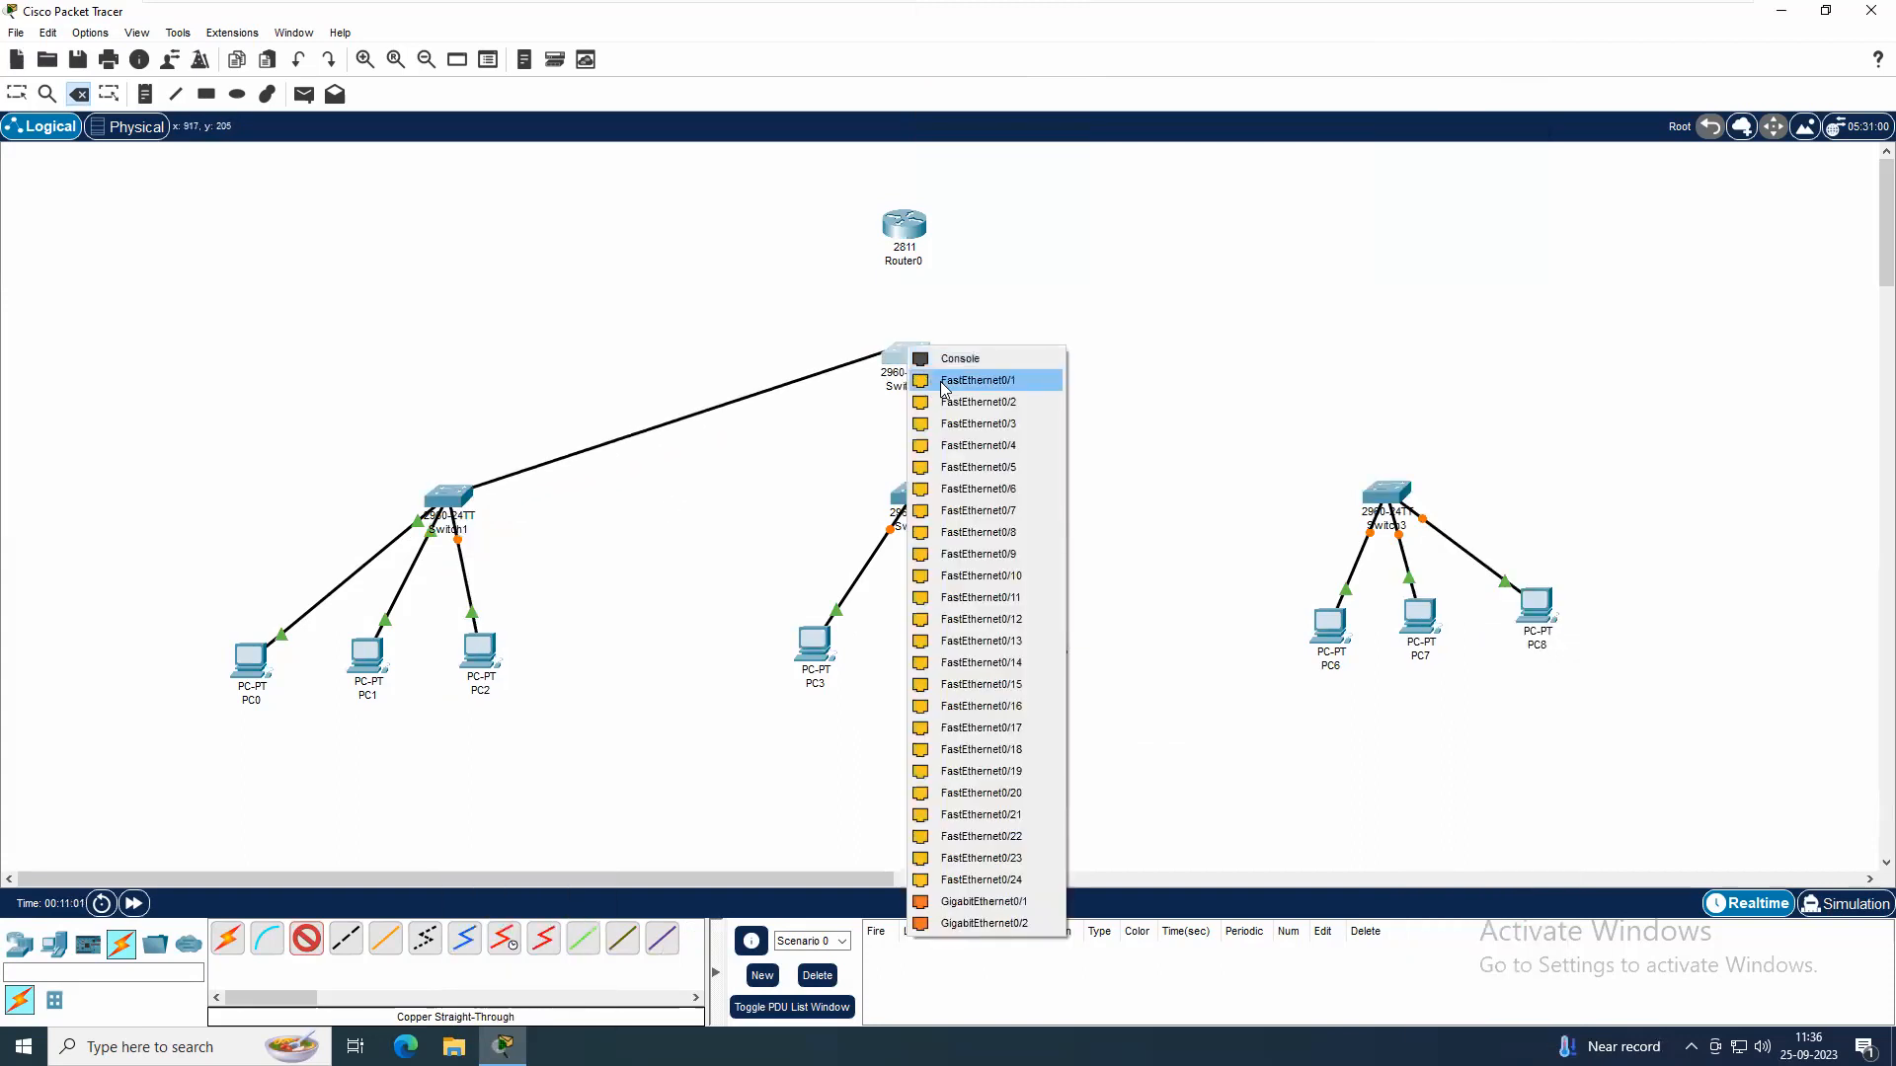
left_click(943, 380)
left_click(936, 500)
left_click(965, 539)
left_click(923, 373)
left_click(986, 394)
left_click(1386, 491)
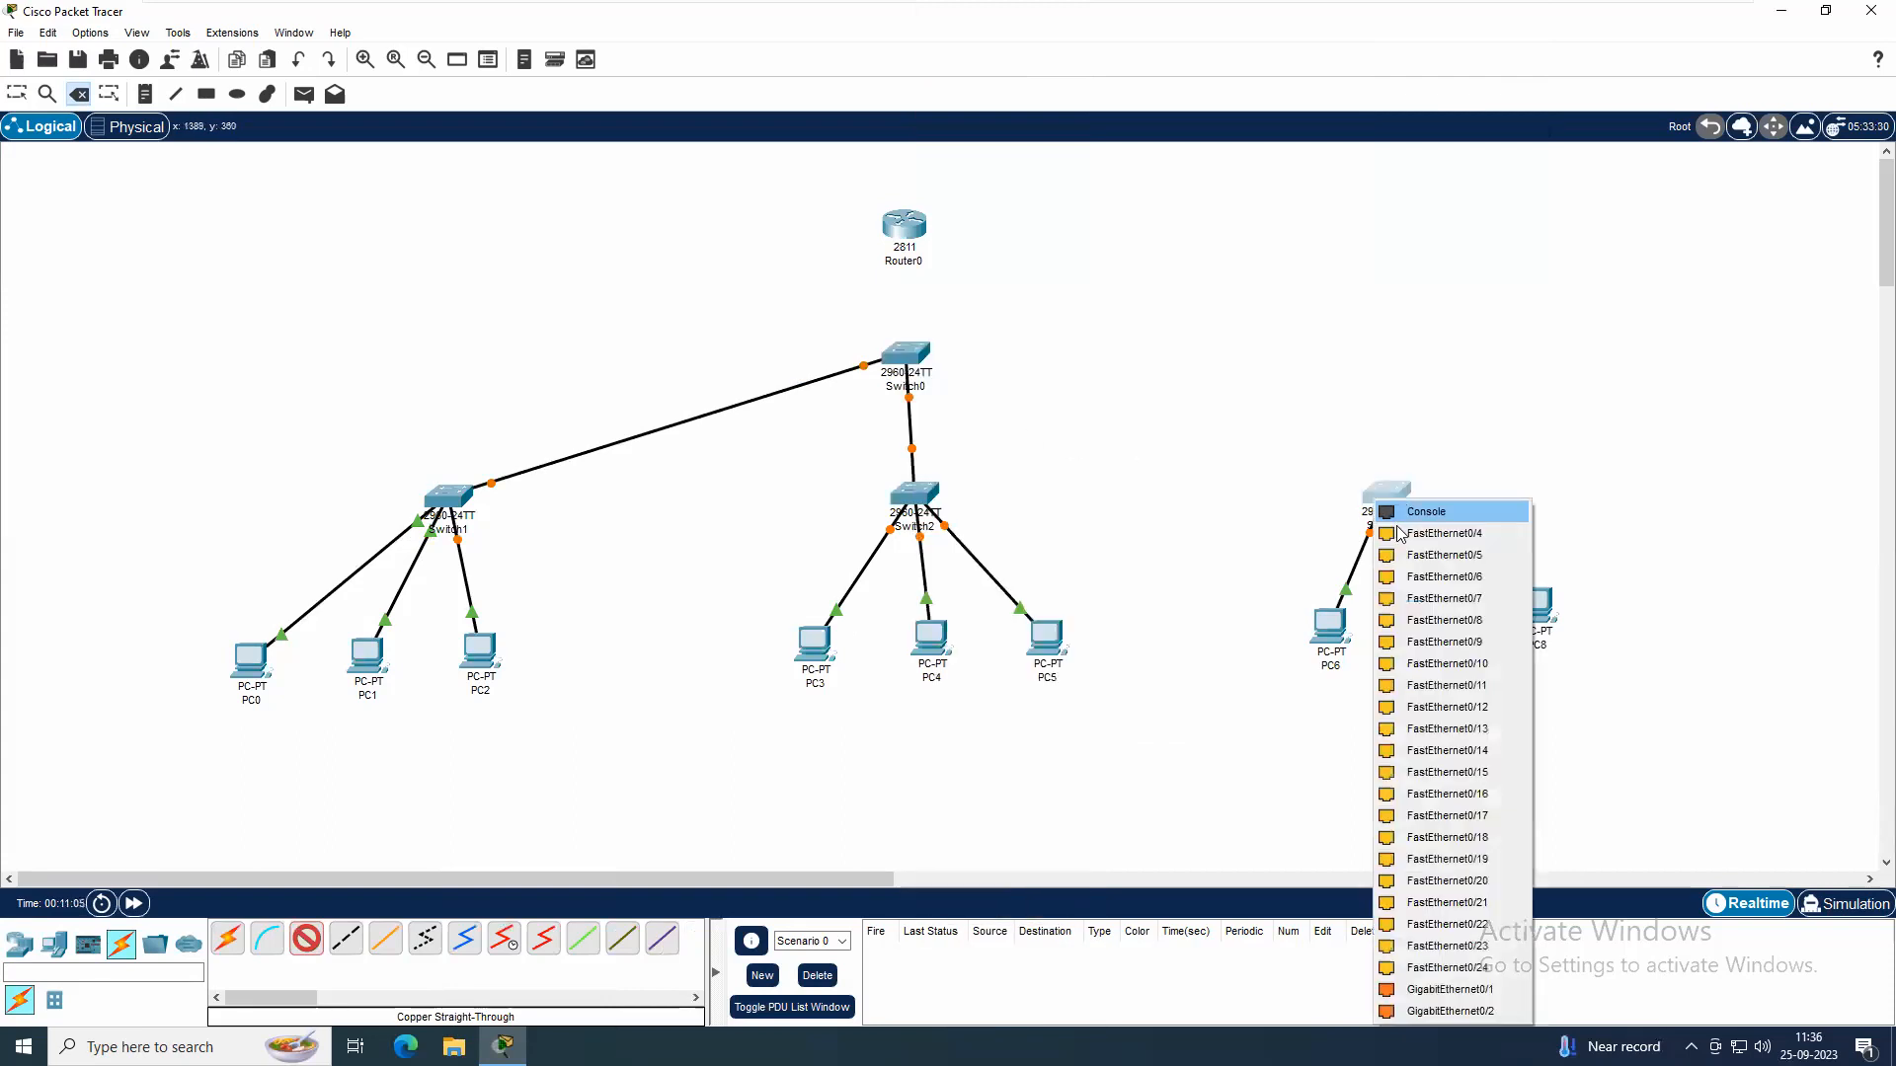
left_click(905, 357)
left_click(946, 395)
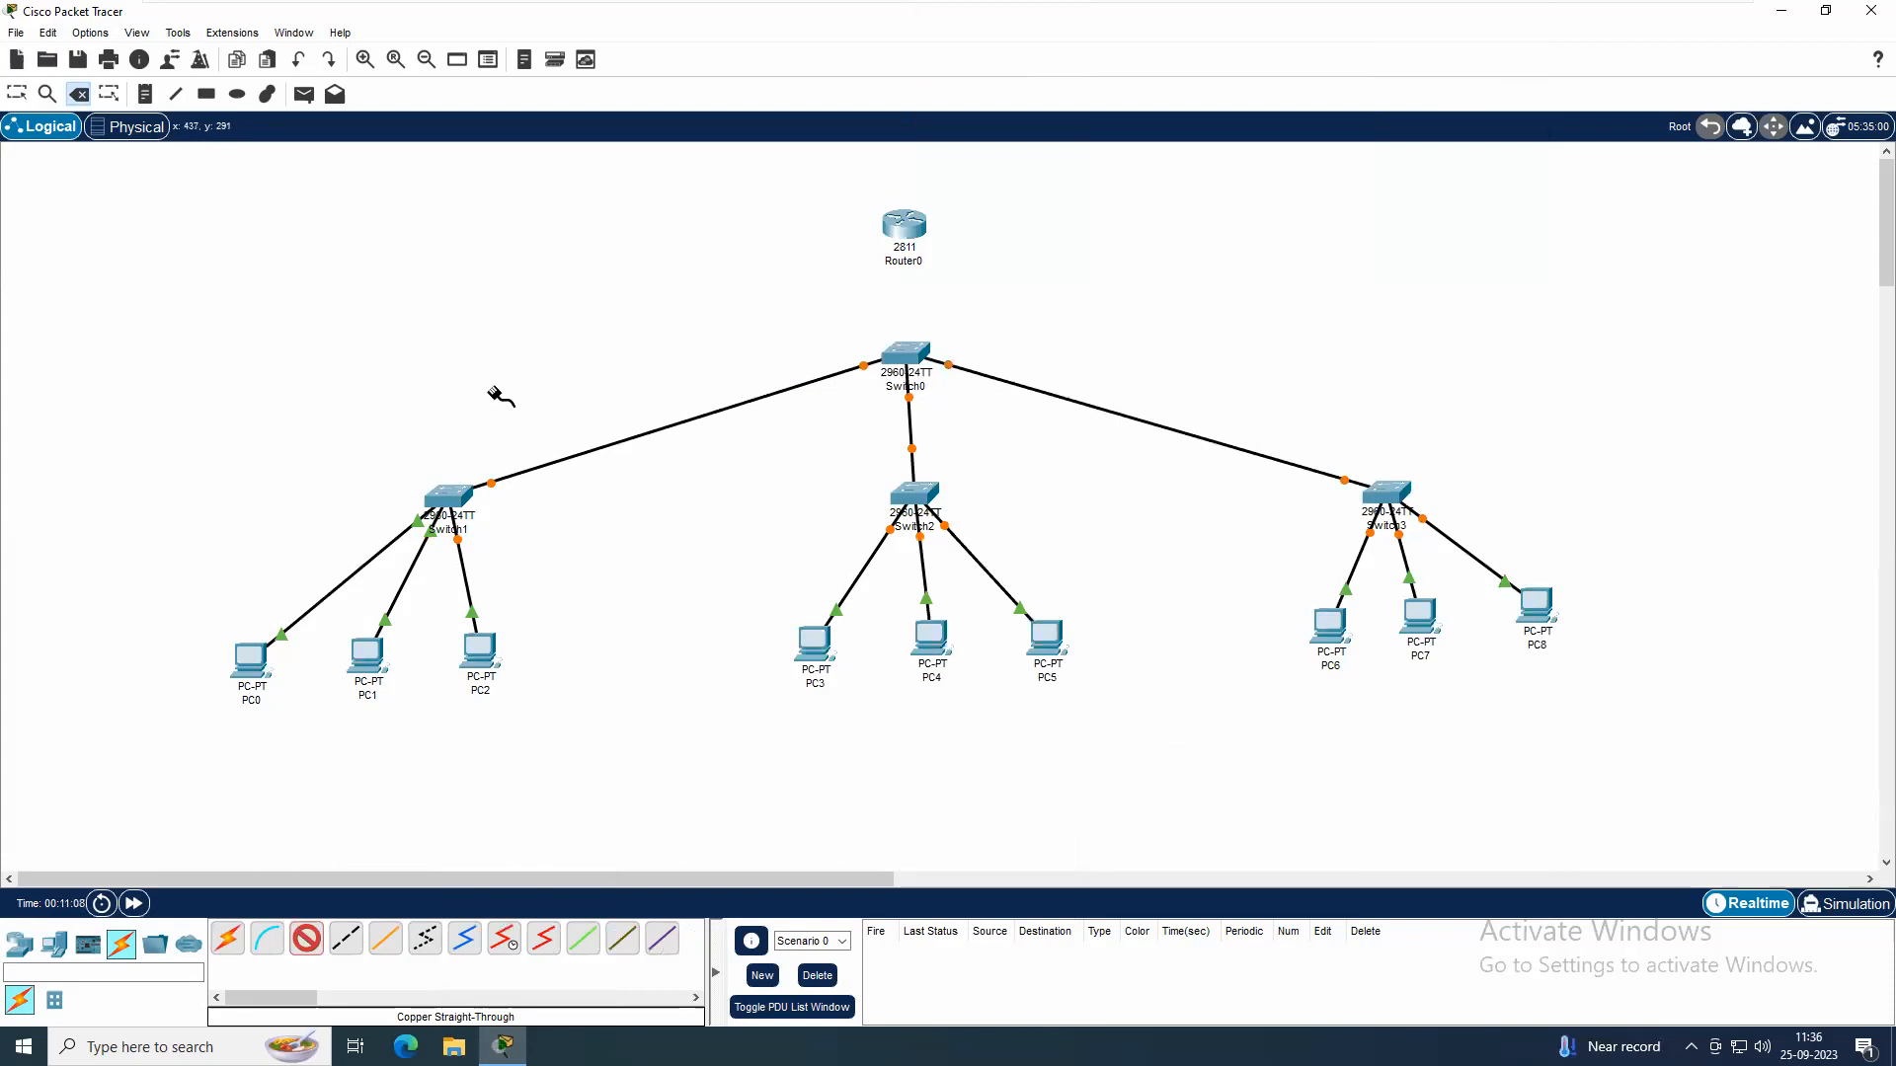
Connect Switch0 to Router0 with a copper straight-through cable and leave the cabling tool
left_click(899, 350)
left_click(922, 387)
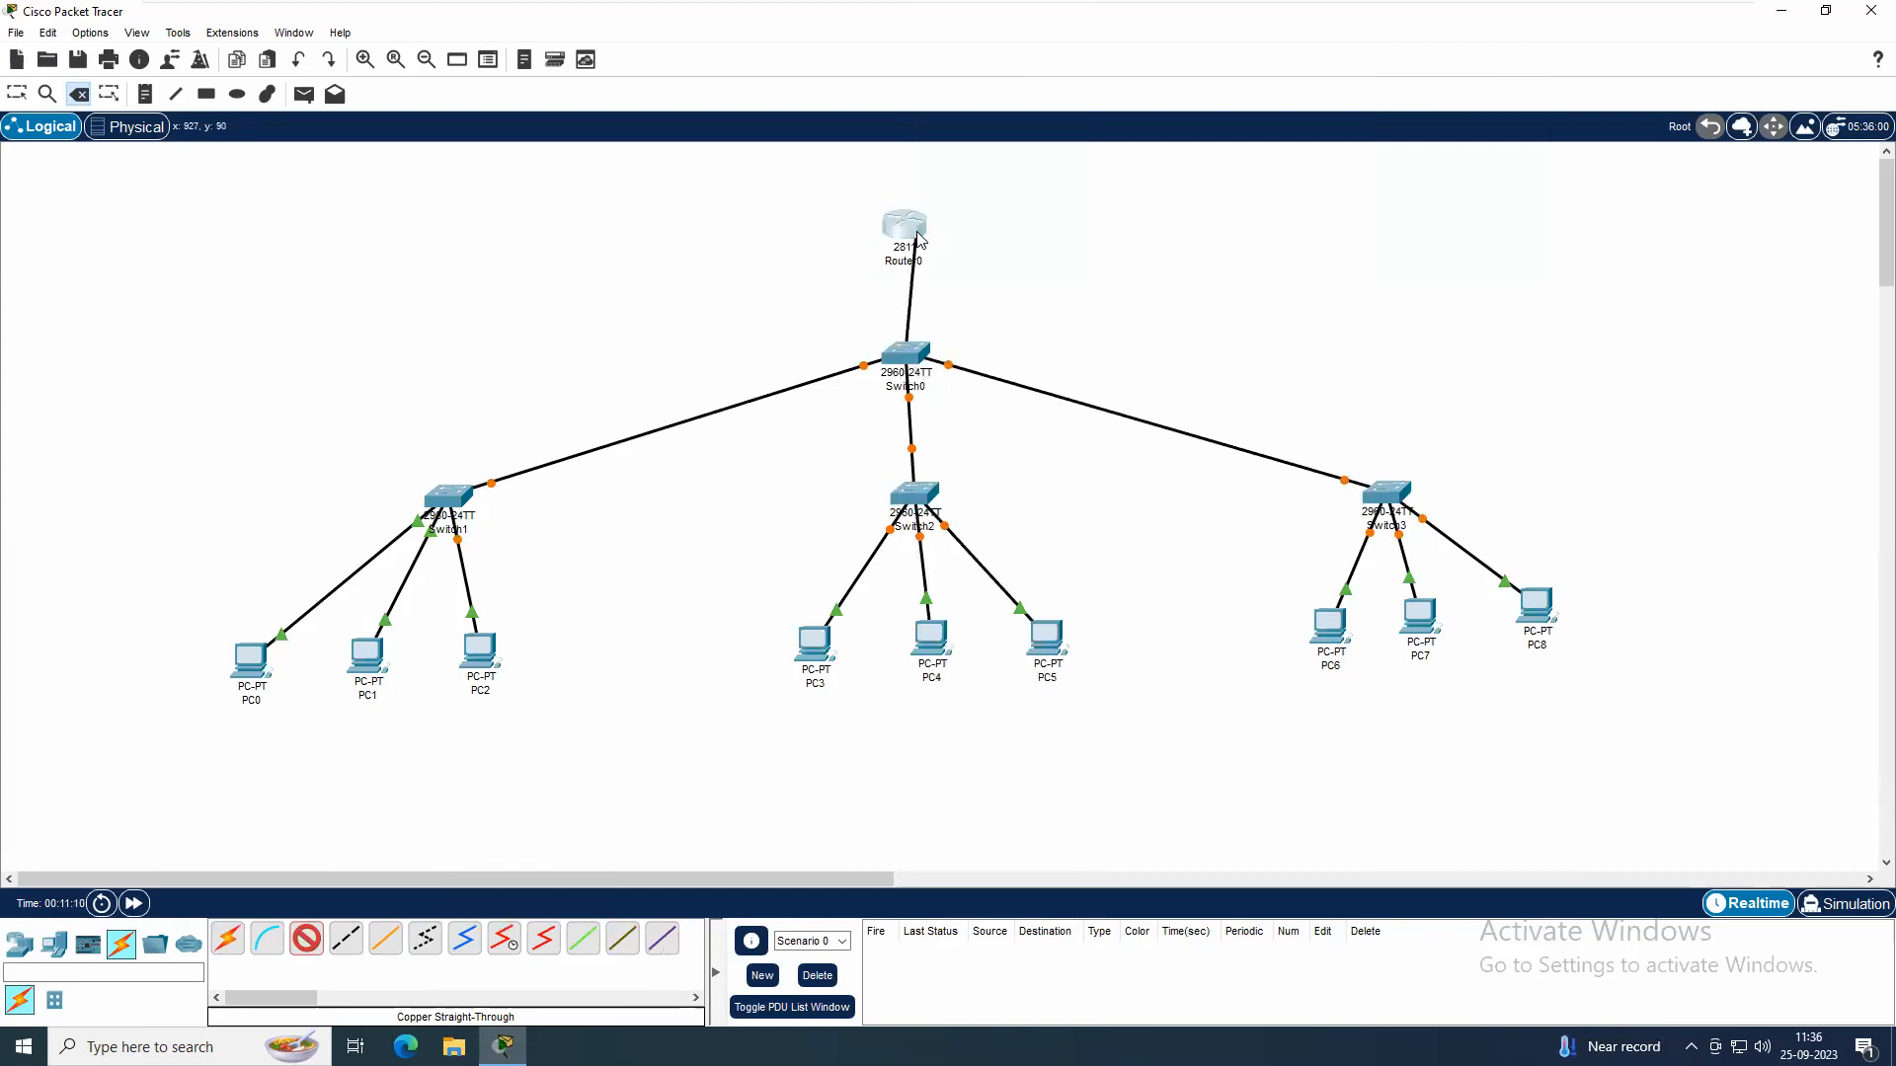
left_click(904, 227)
left_click(984, 289)
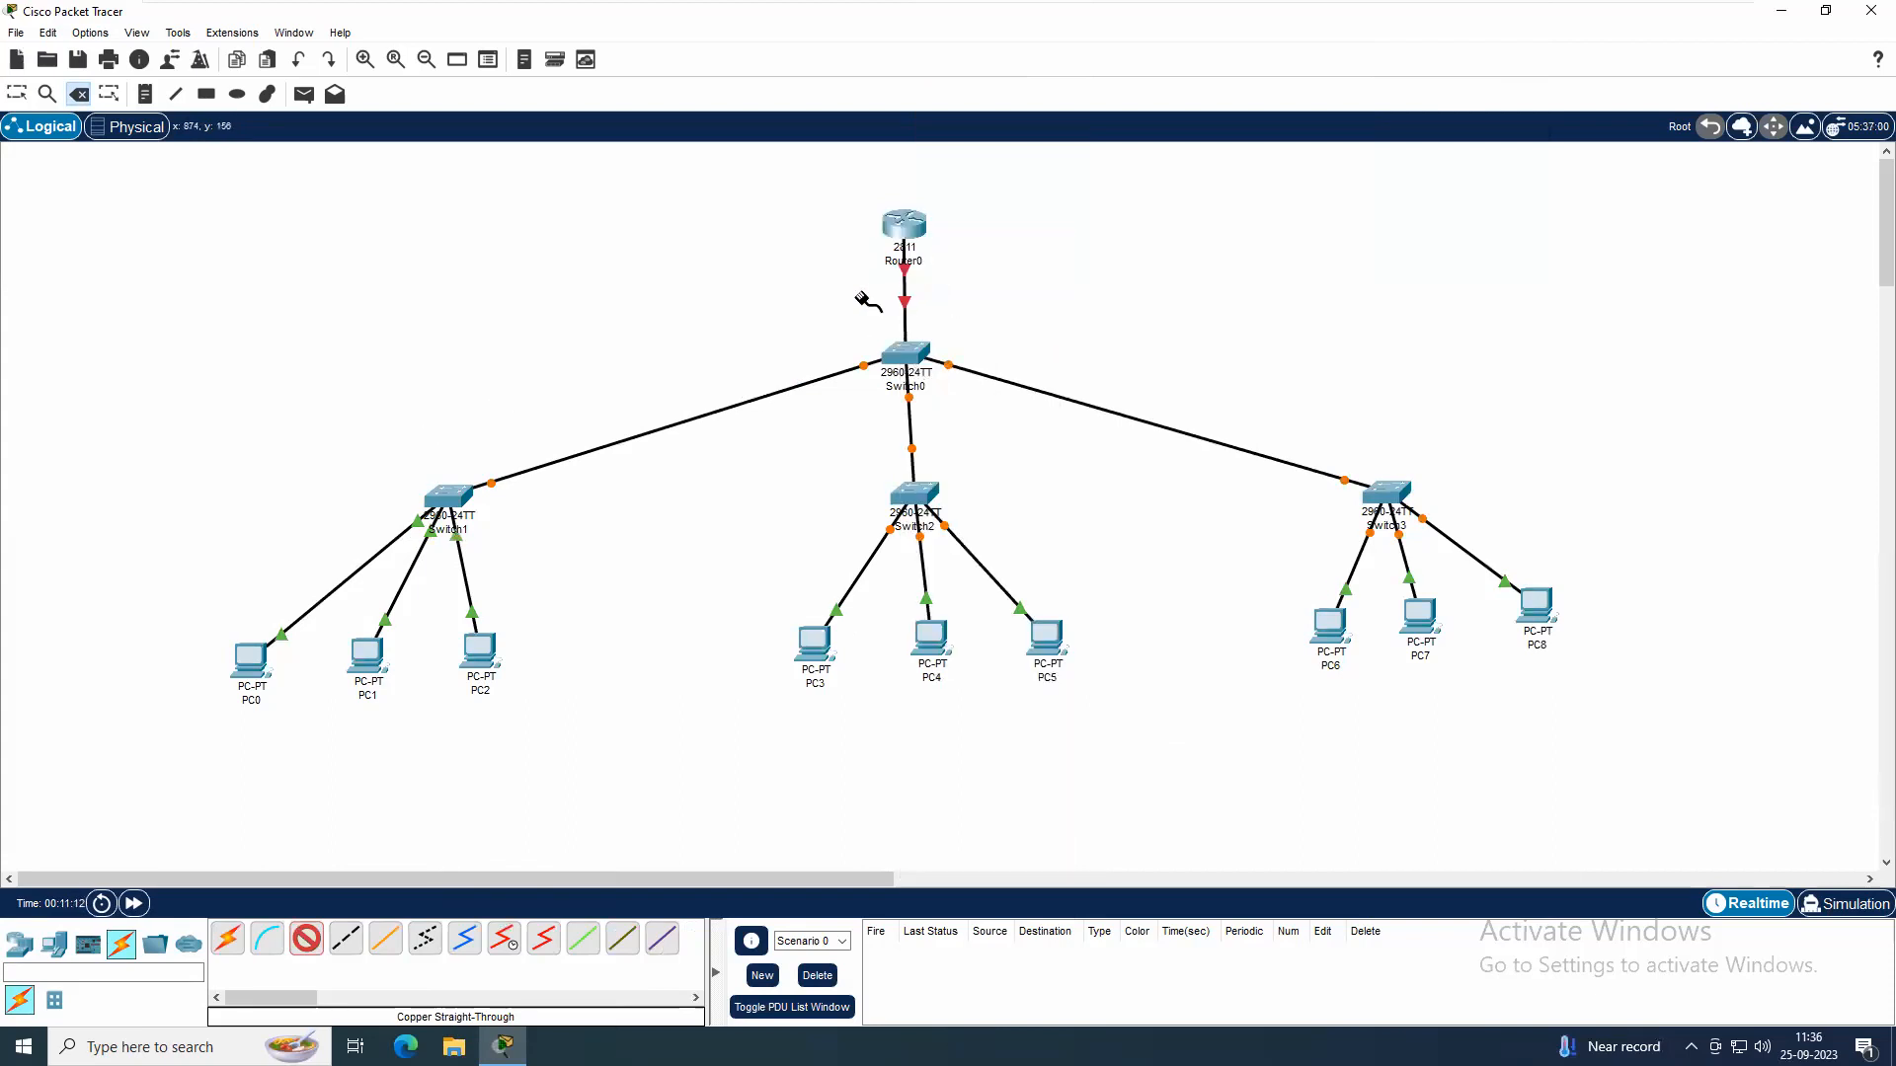
key("Escape")
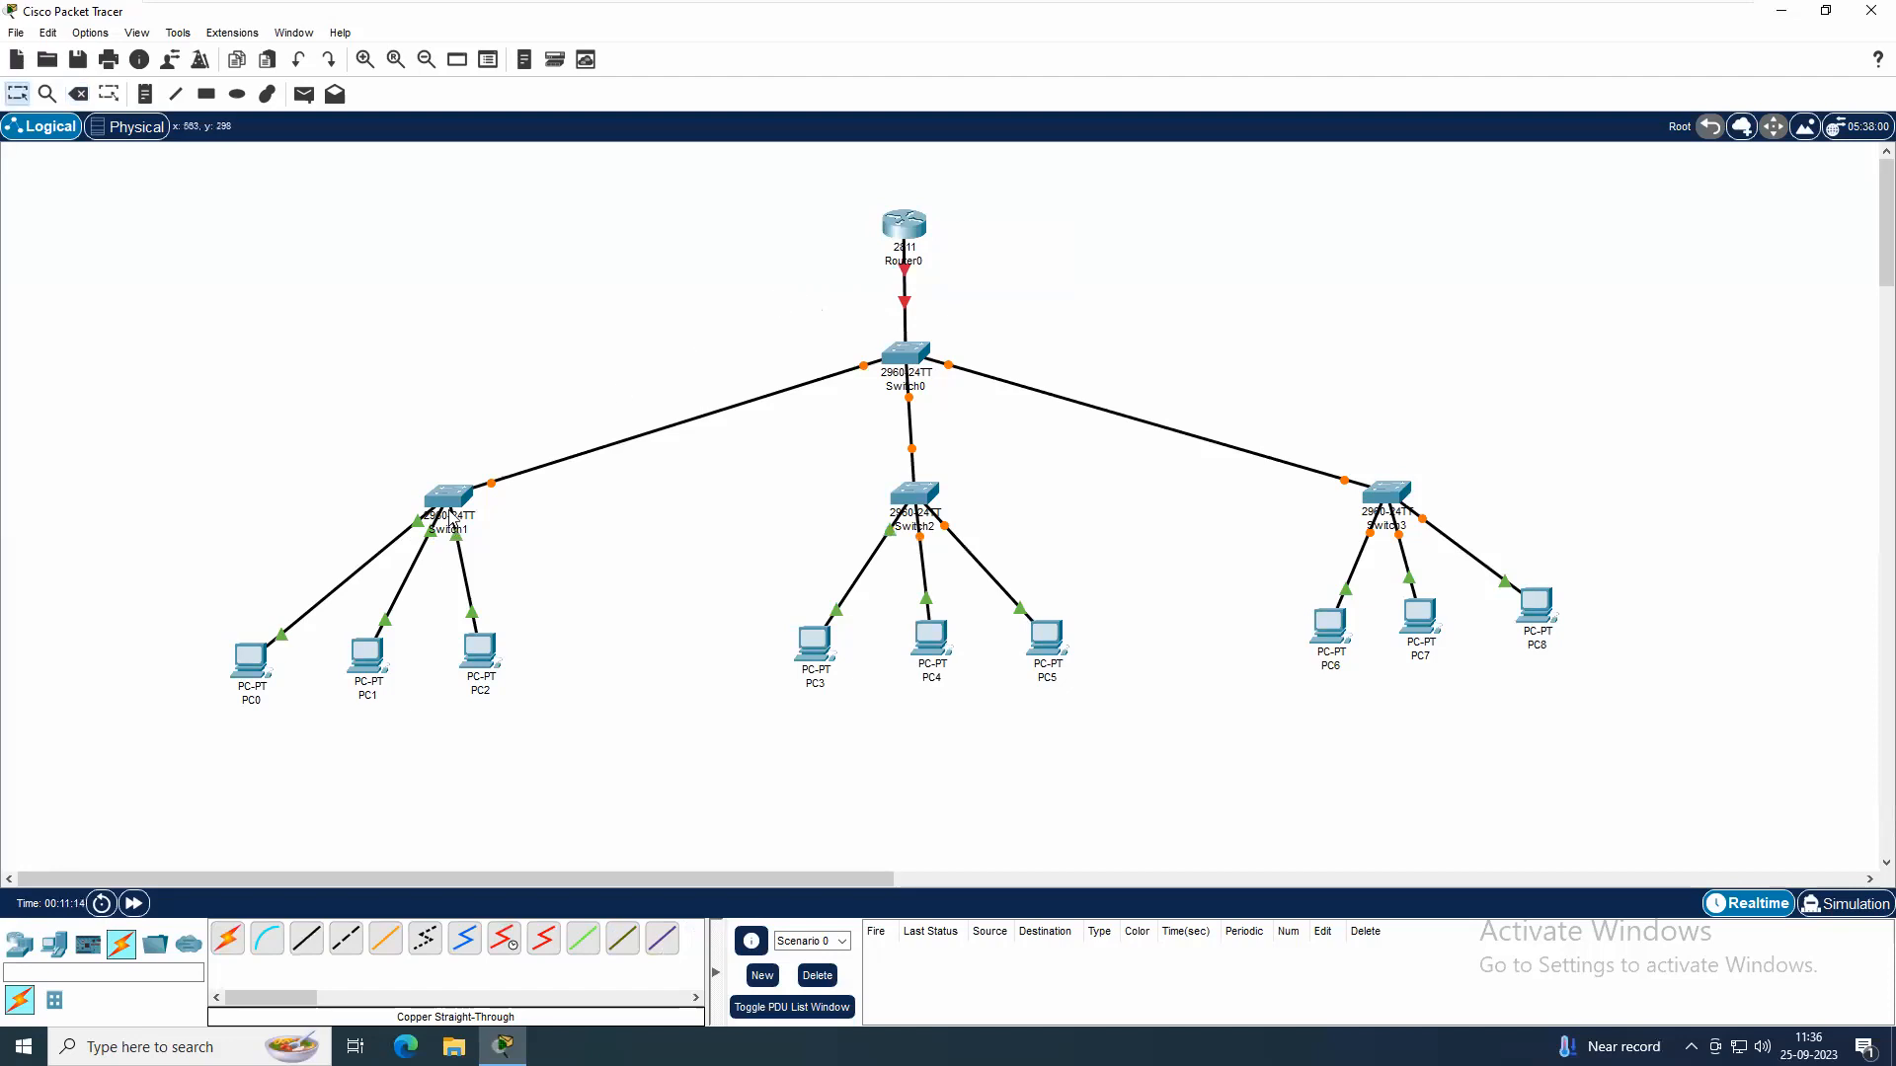
Move Switch1 and Switch3 with their PCs closer to Switch0, and shift Switch2 slightly upward
left_click_drag(145, 491, 630, 780)
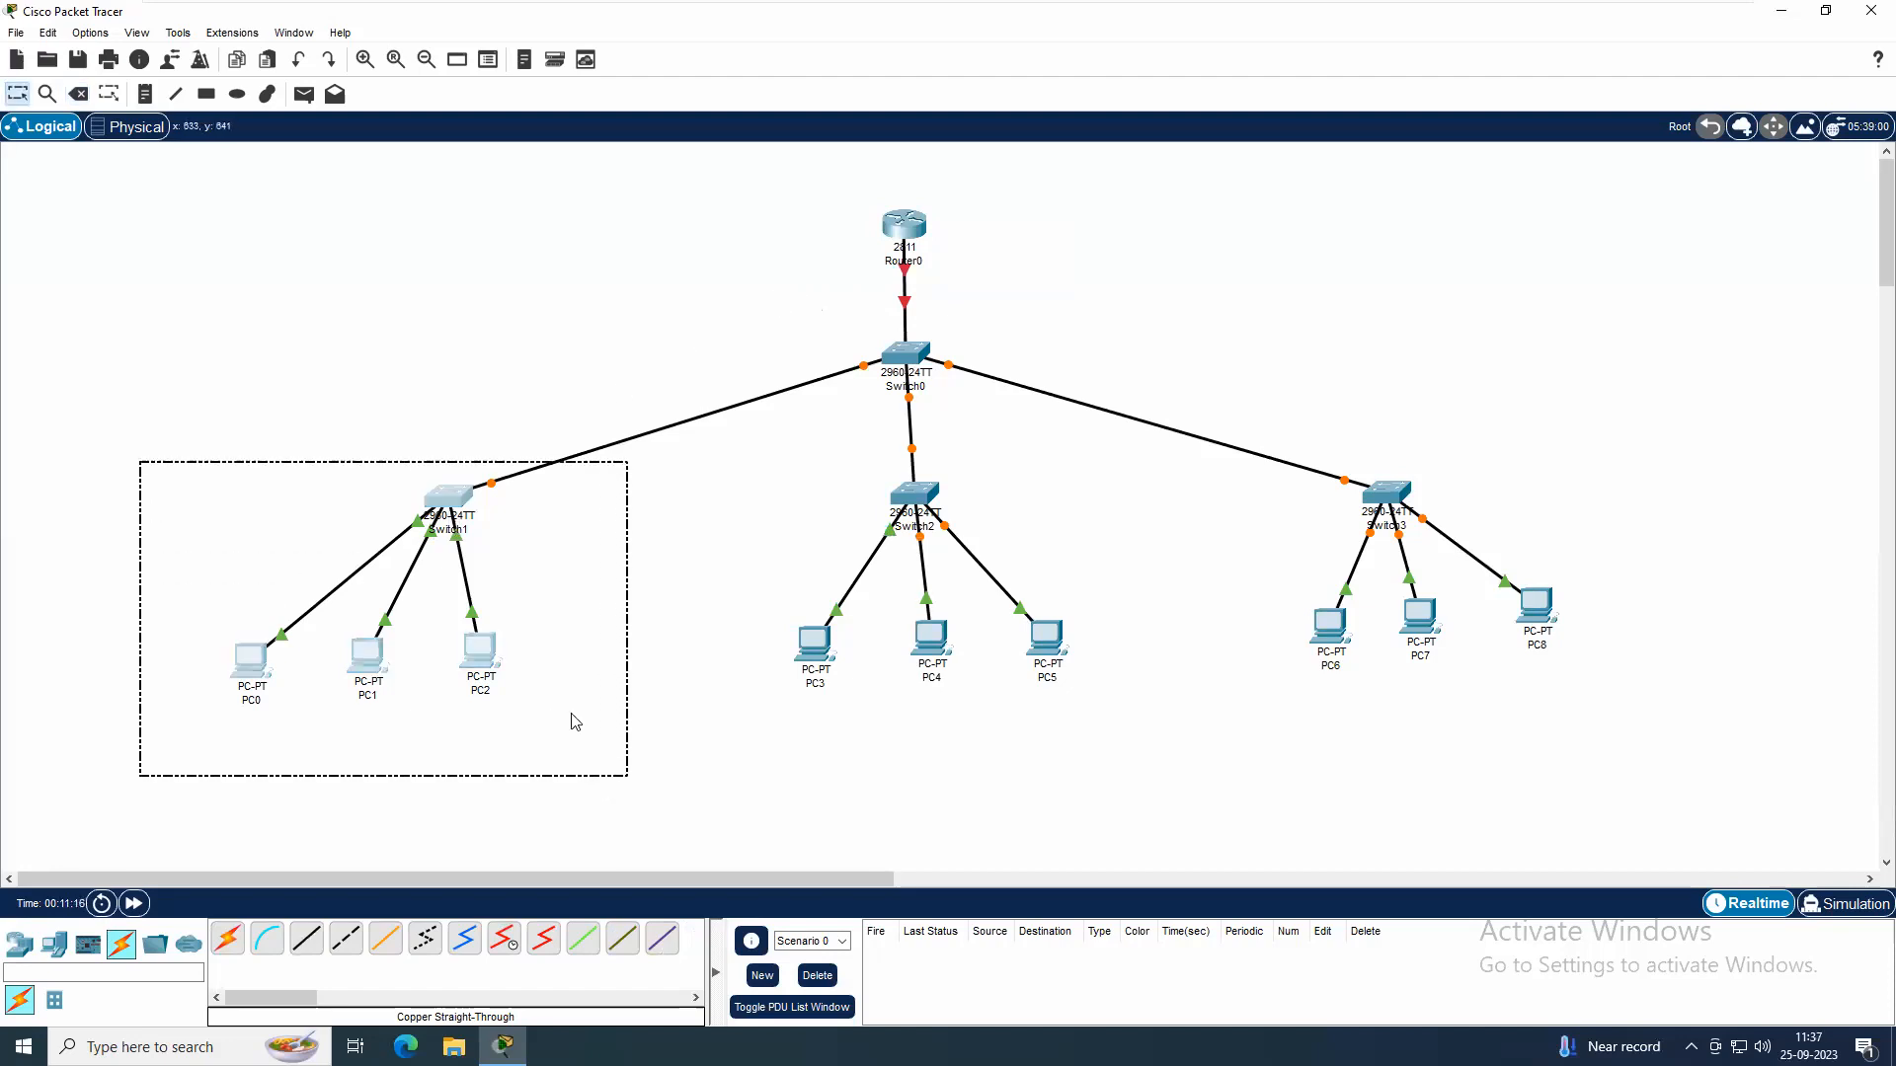
left_click_drag(455, 497, 578, 455)
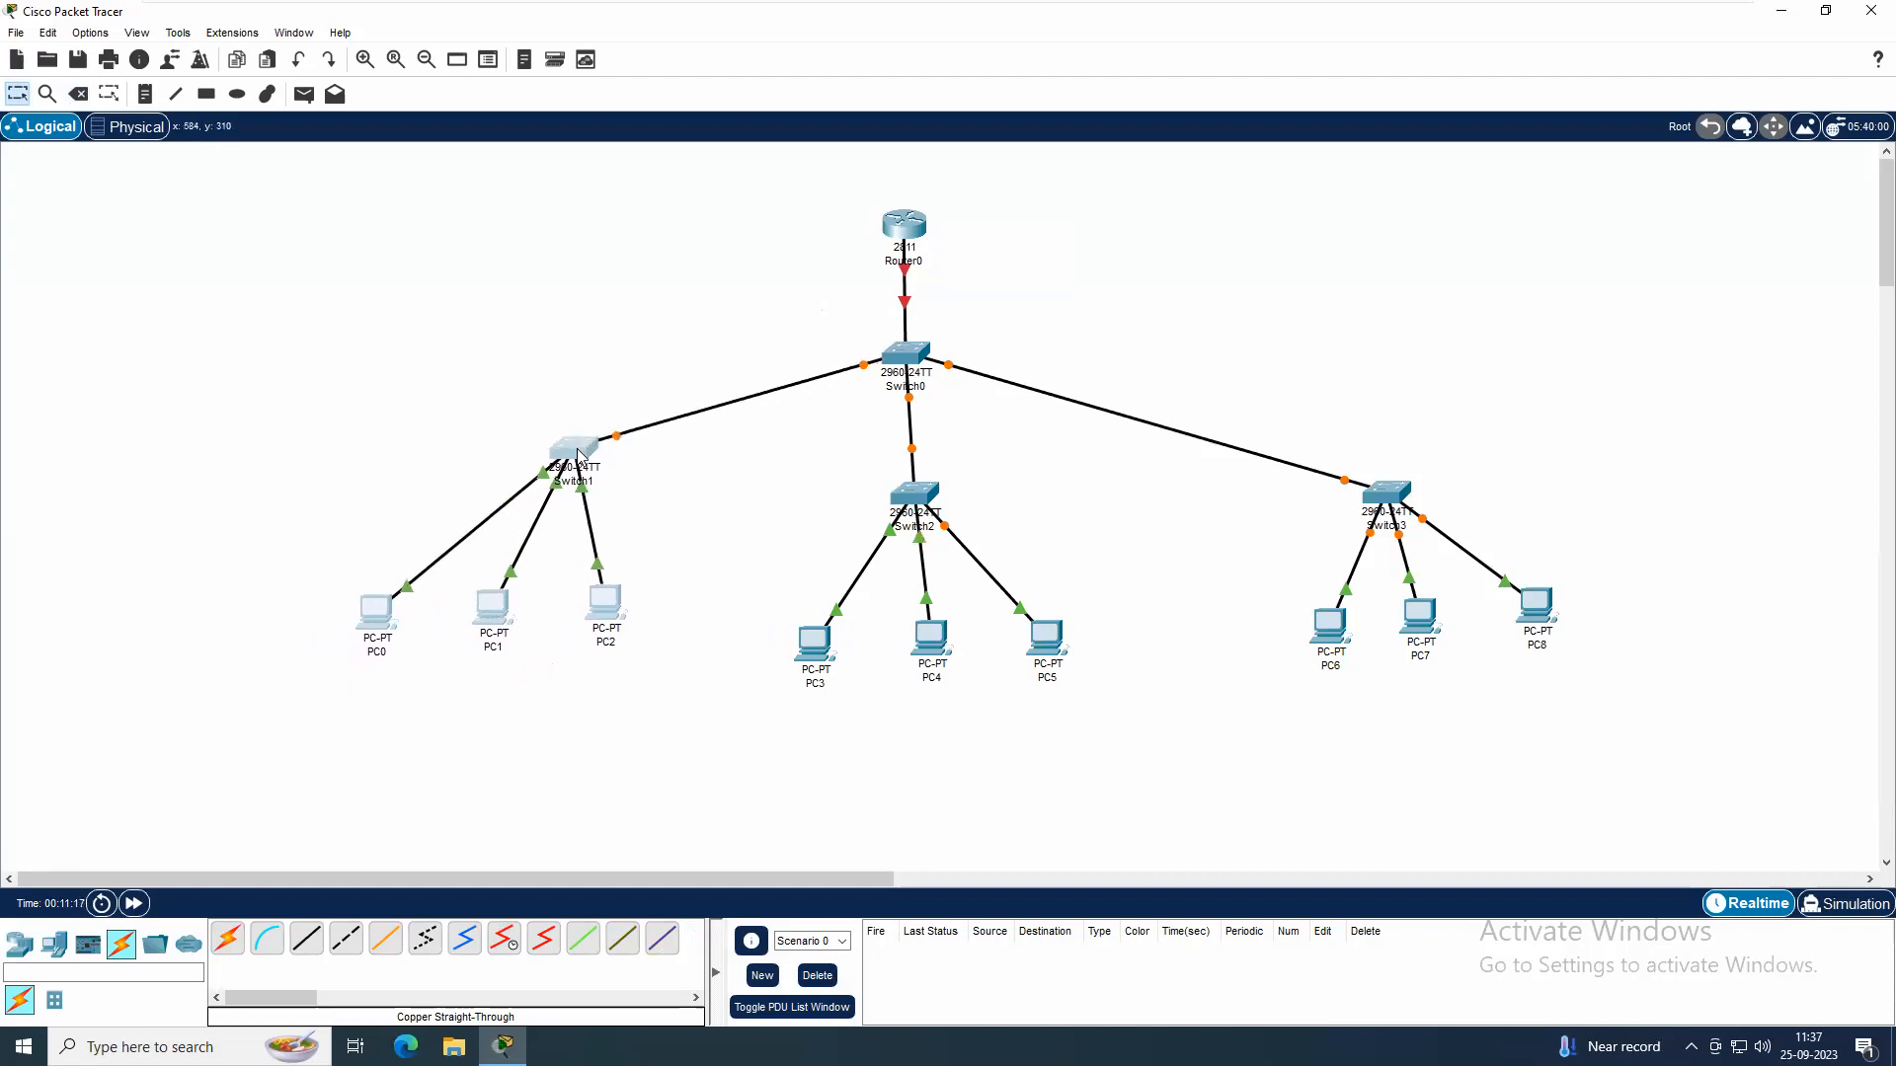
left_click(703, 588)
left_click_drag(927, 504, 926, 490)
mouse_move(1319, 464)
left_mouse_down()
mouse_move(1432, 658)
mouse_move(1663, 697)
left_mouse_up()
left_click_drag(1386, 486, 1318, 430)
left_click(1382, 434)
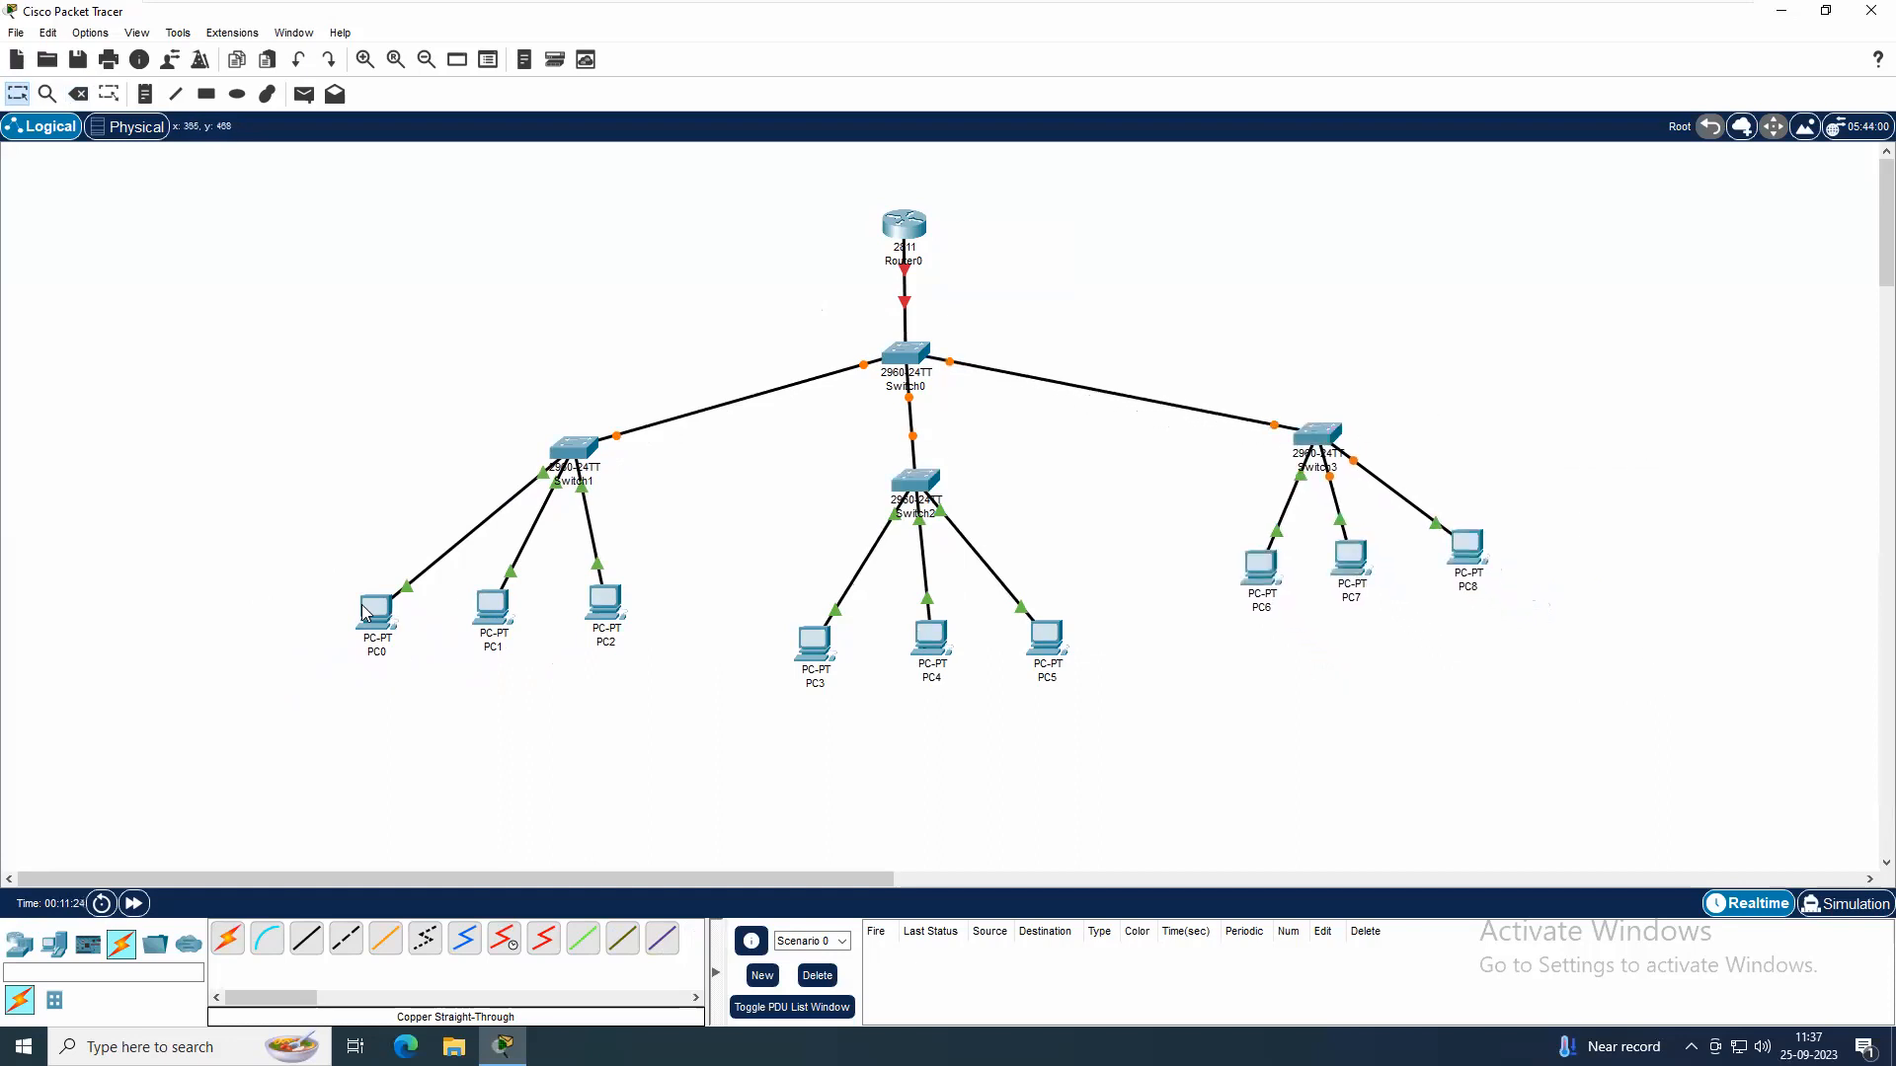
Place a text note reading "VLAN 10 - 192.168.1.0/24" in the empty area left of the router
mouse_move(367, 614)
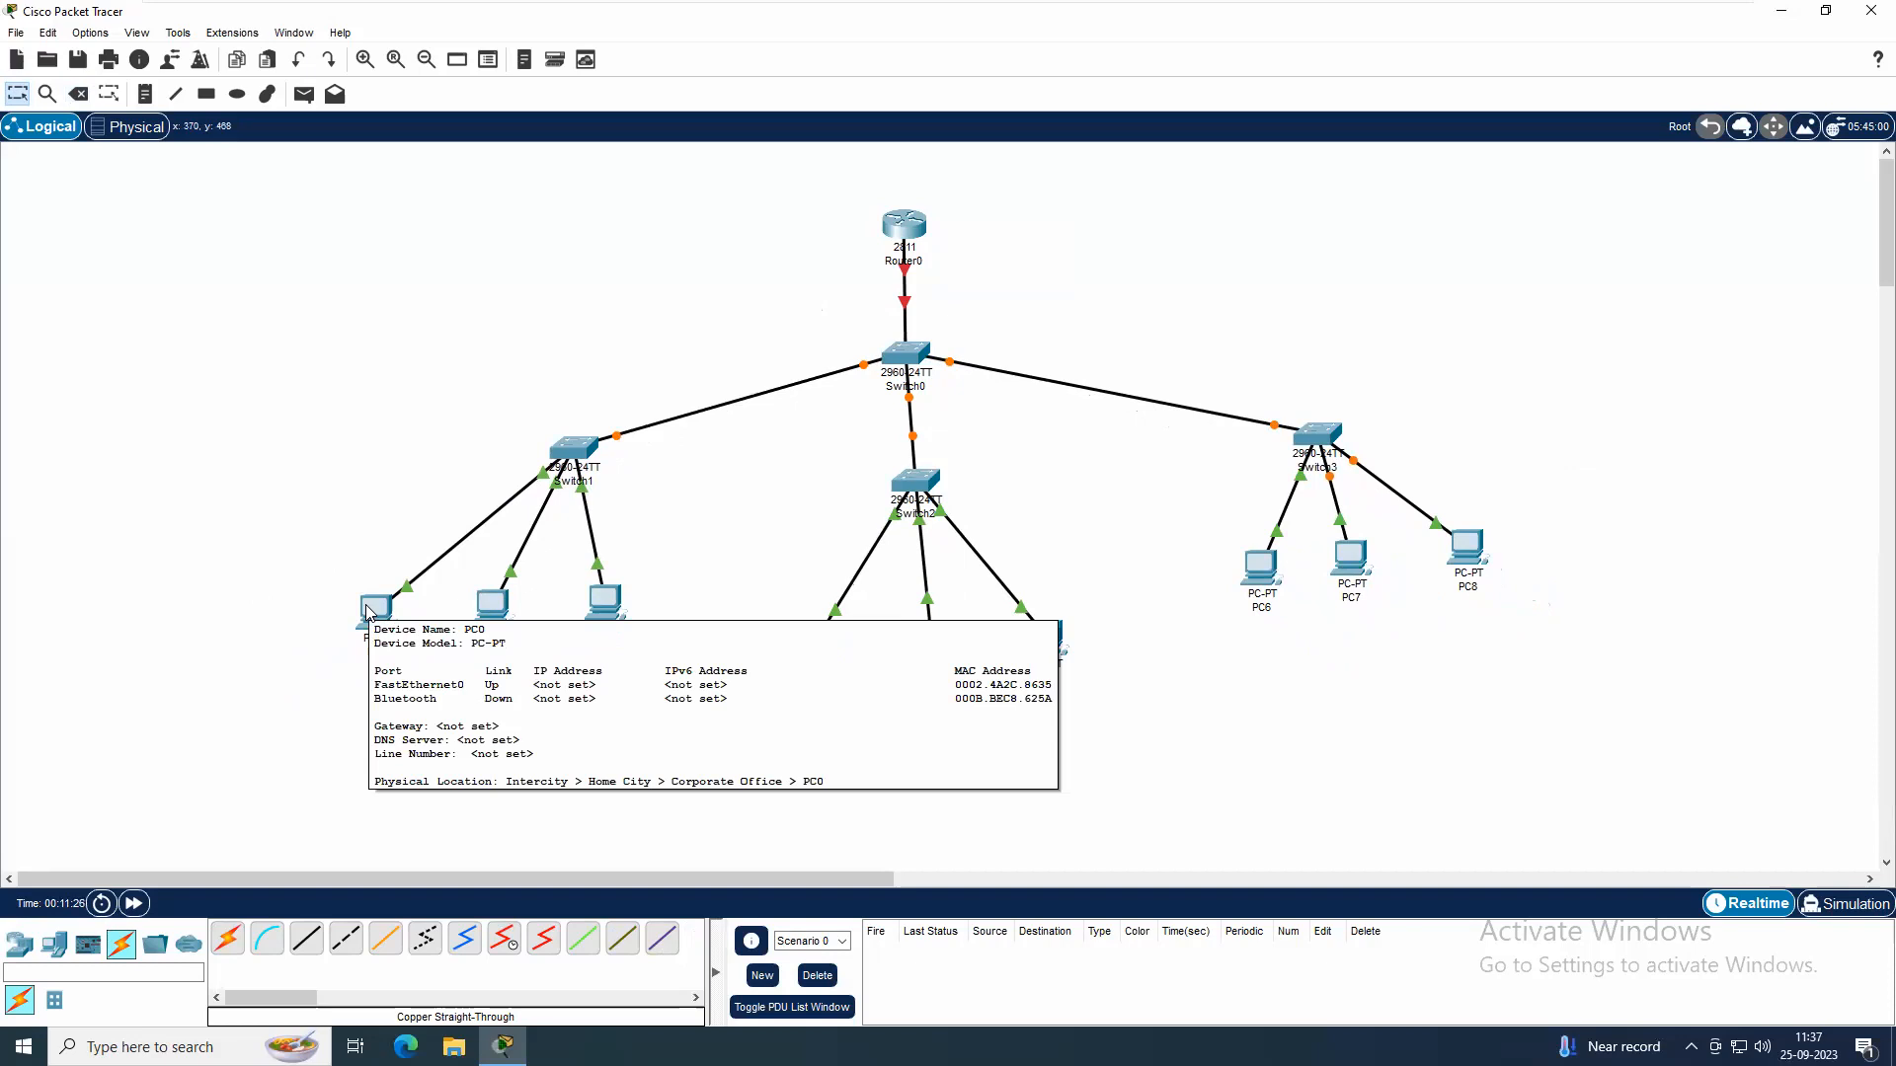
left_click(150, 95)
left_click(65, 246)
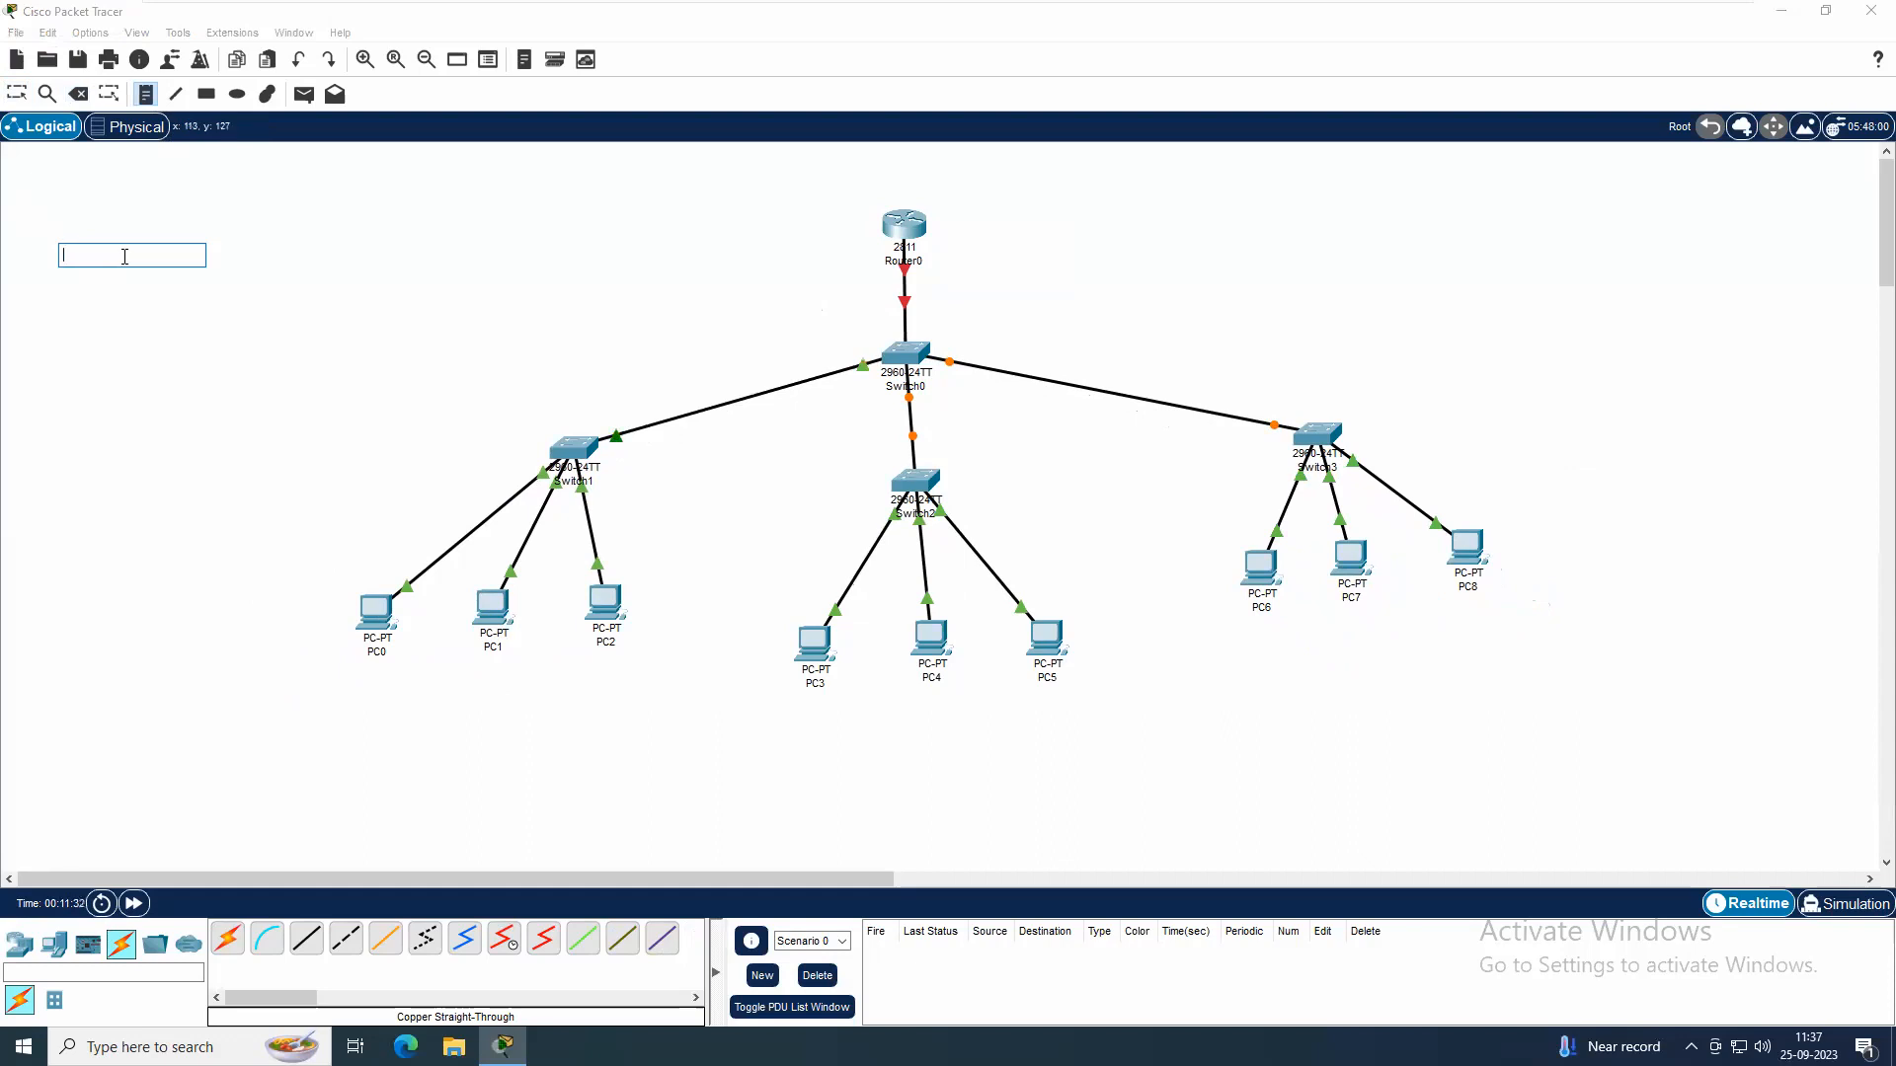
type("VLAN 10 - 192.168.1.0/24")
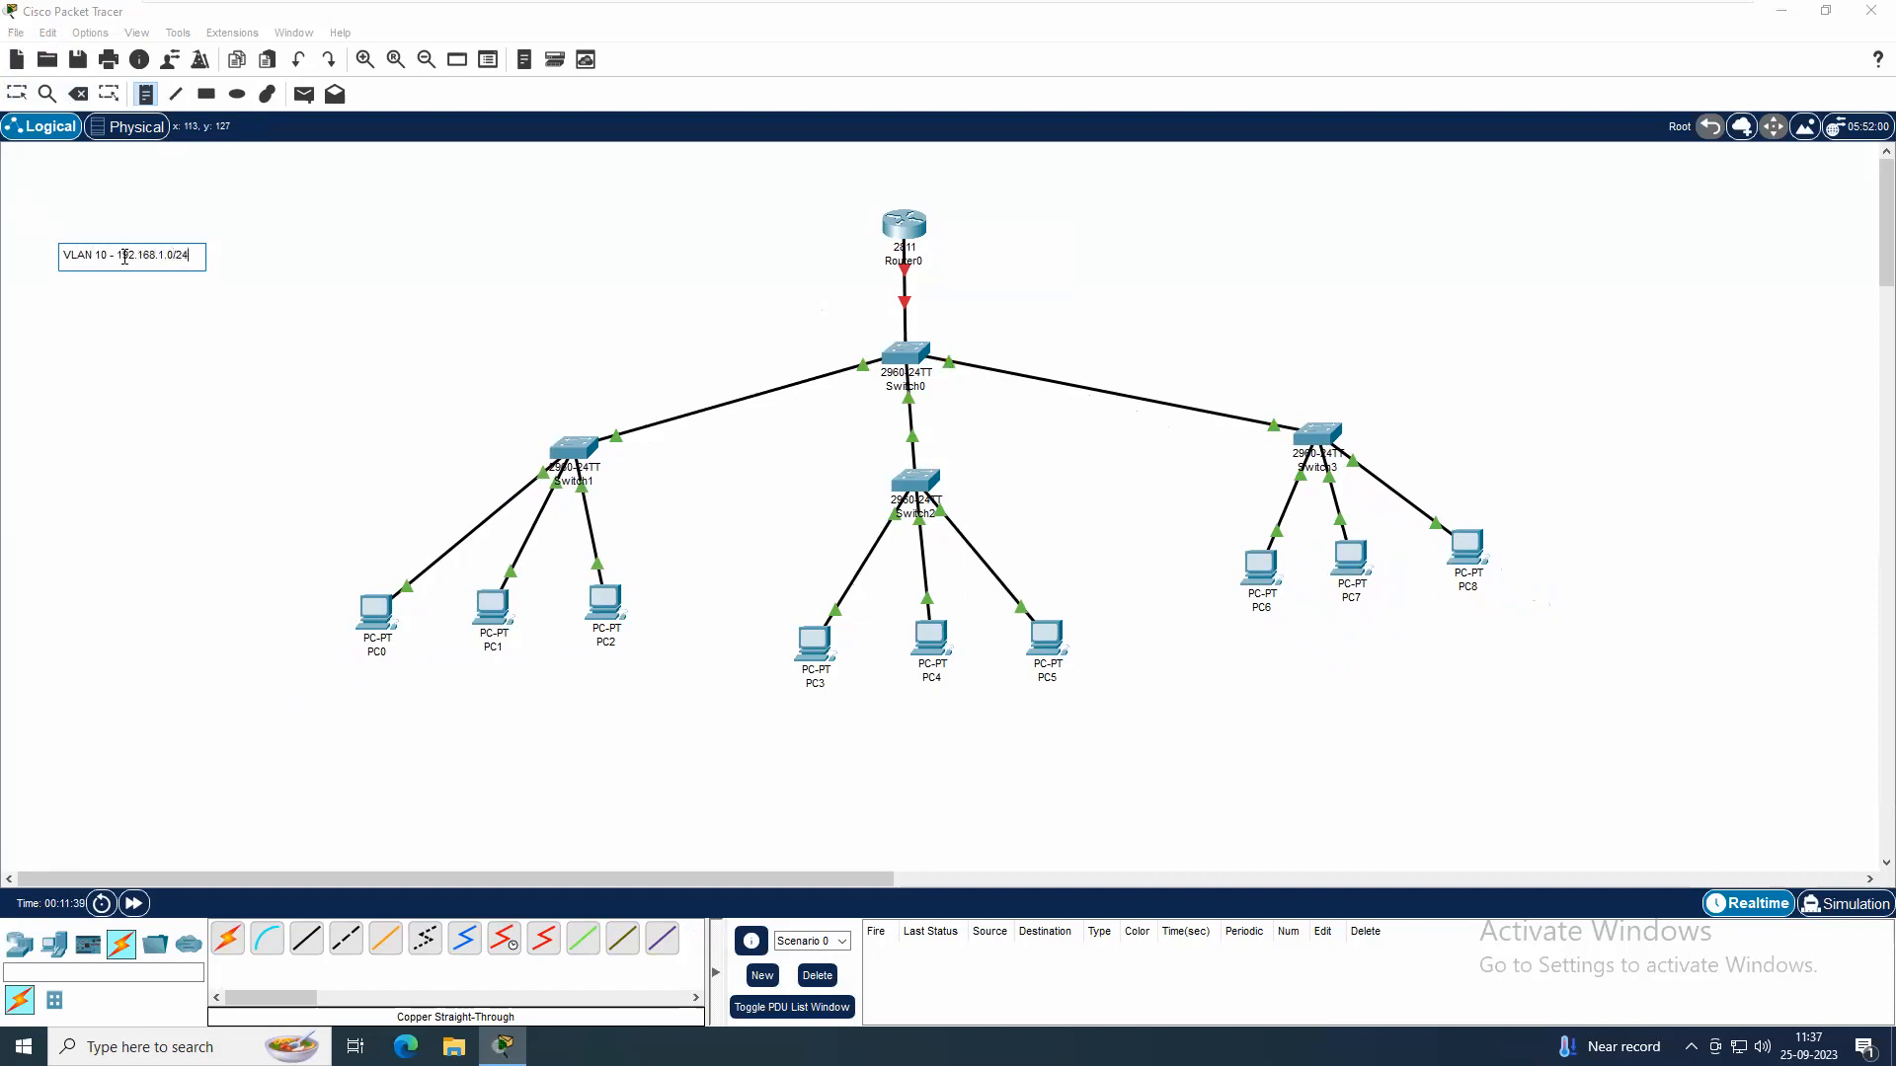
key("Return")
type("VLAN 20 - 192.168.2.0/24")
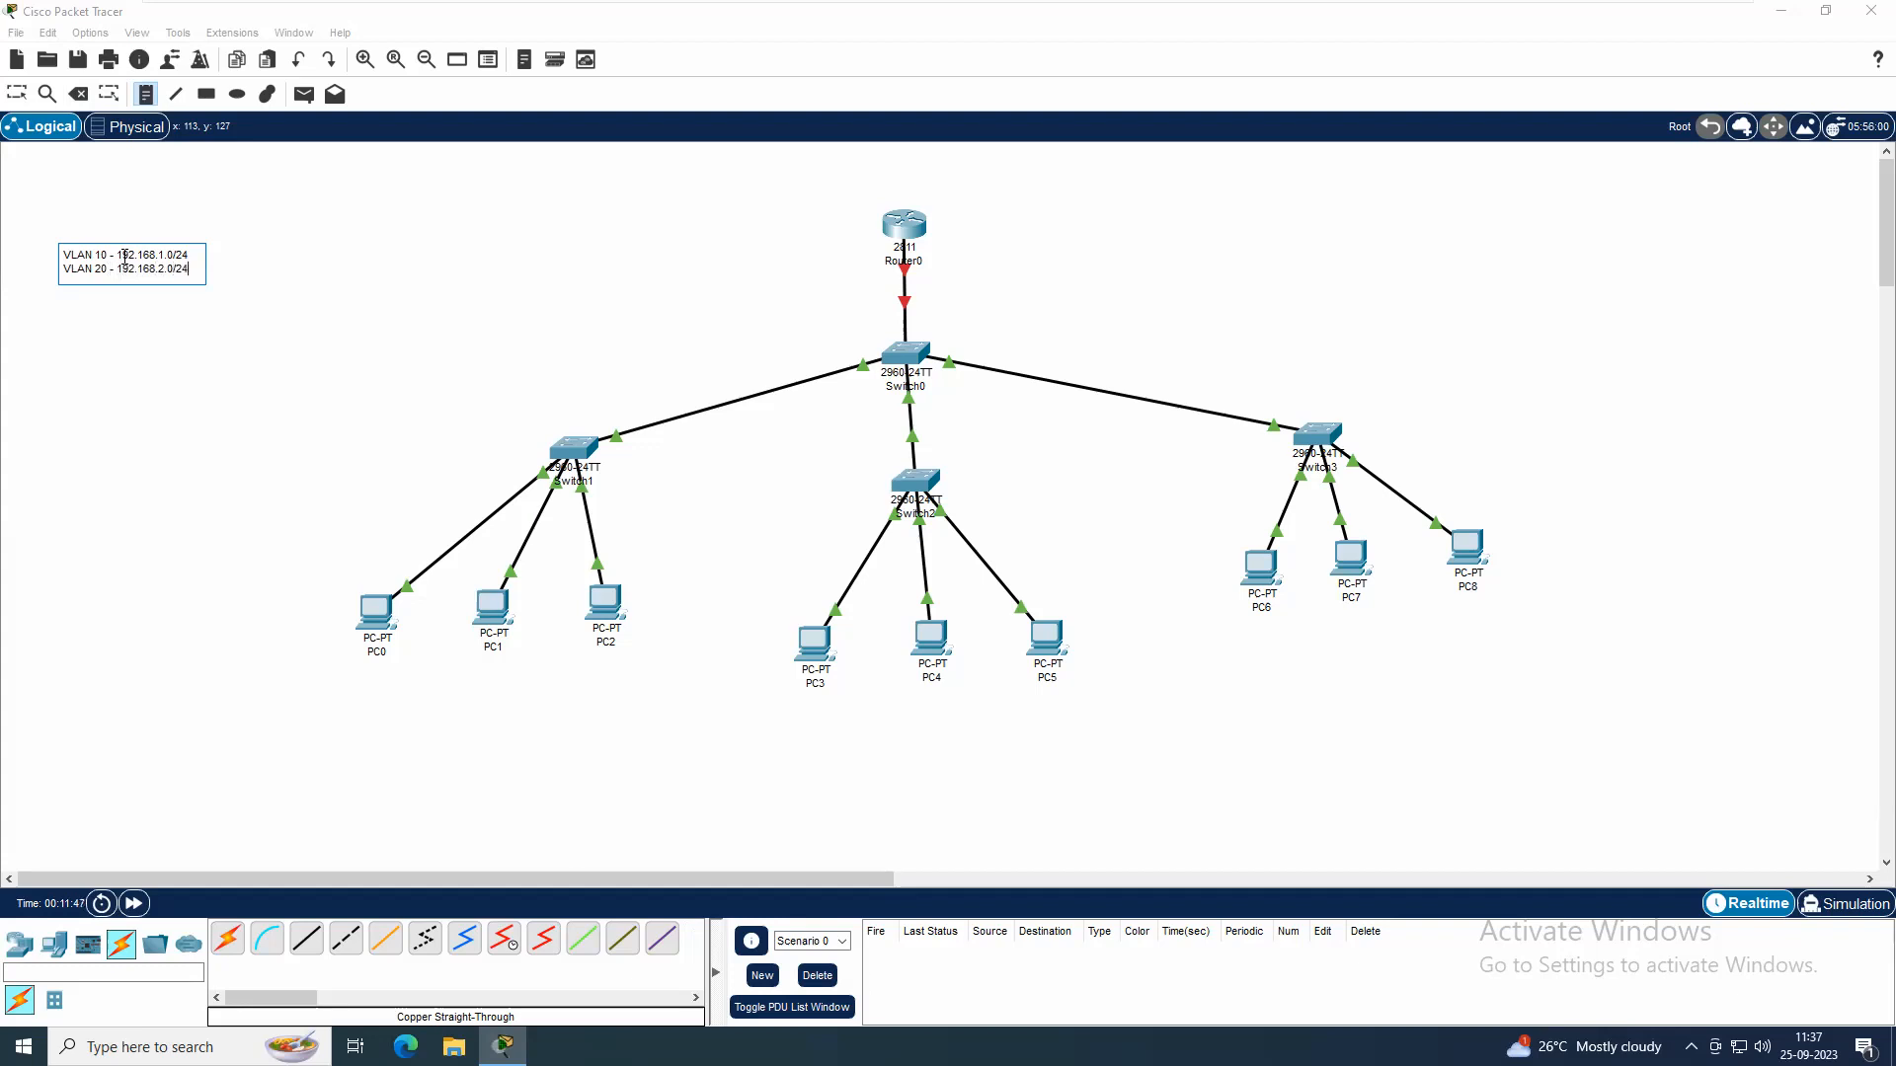
key("Return")
triple_click(168, 268)
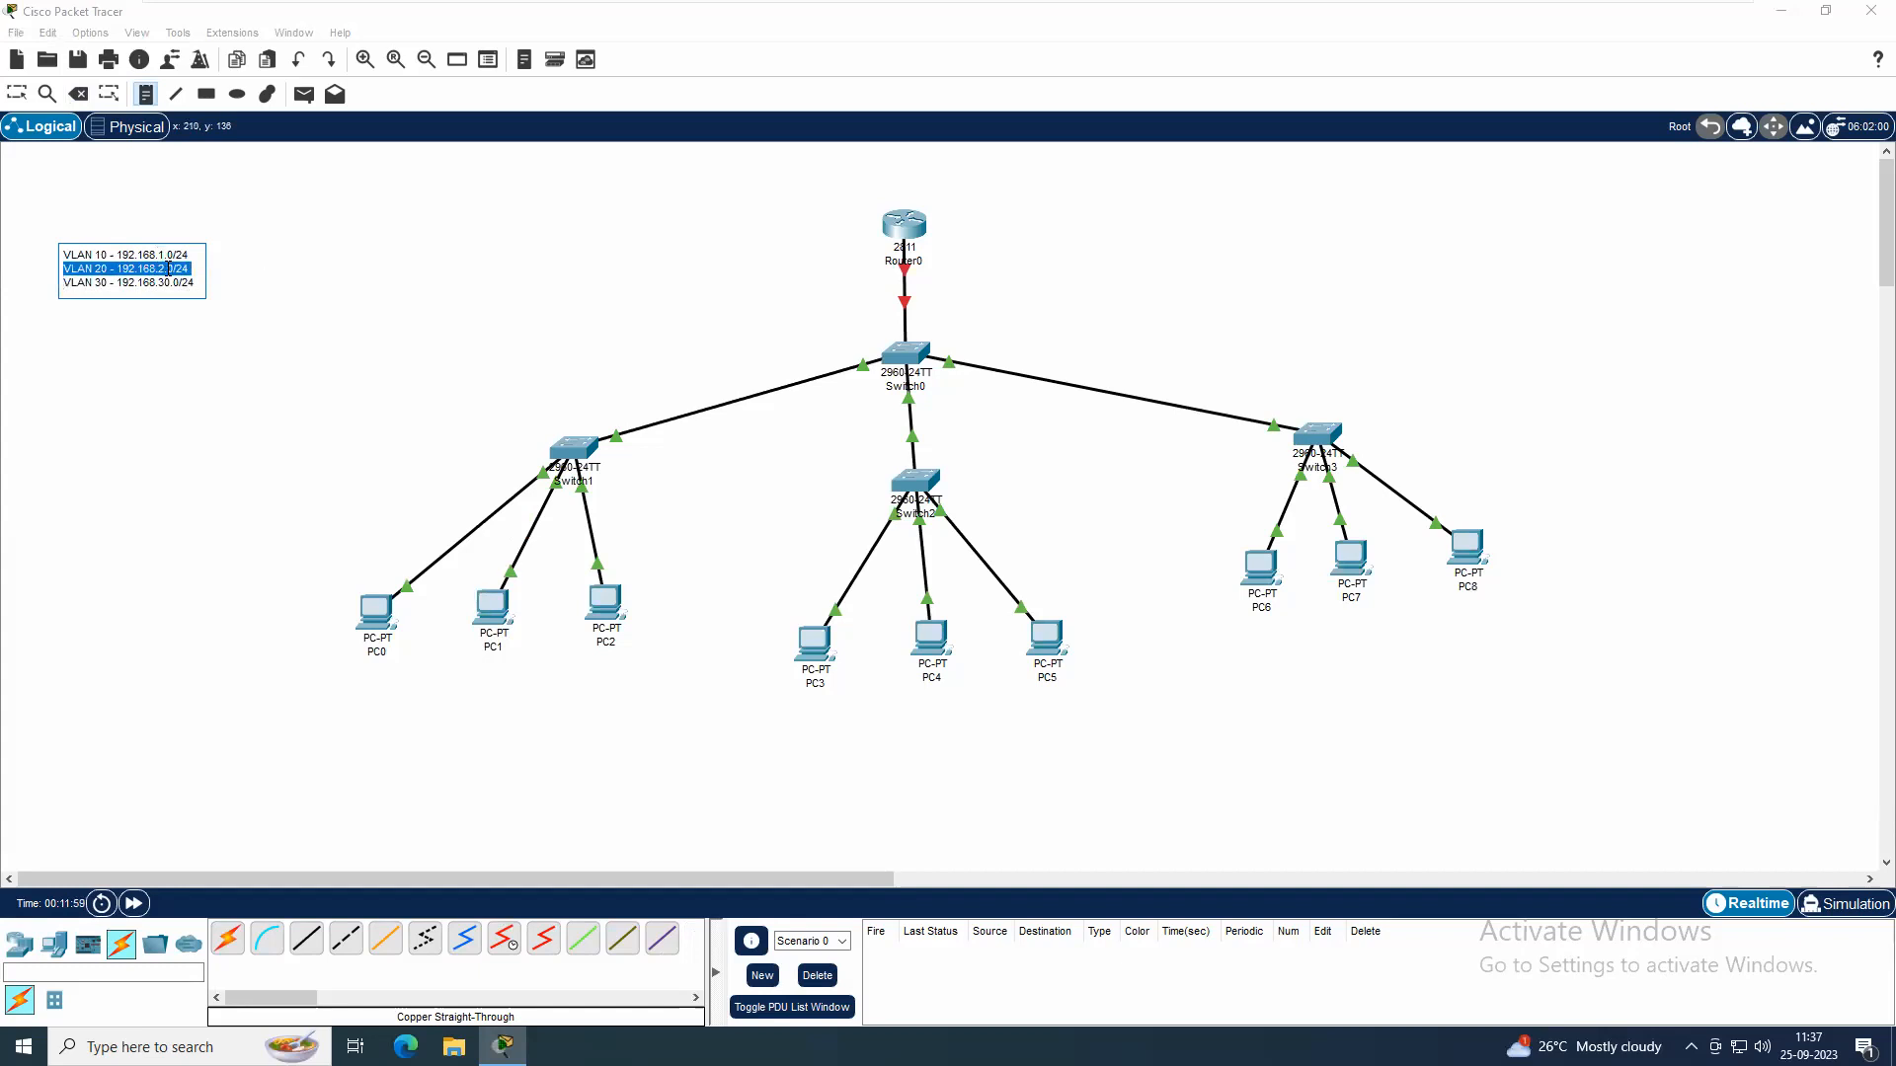
left_click(81, 275)
left_click_drag(66, 267, 197, 290)
key("BackSpace")
left_click(246, 296)
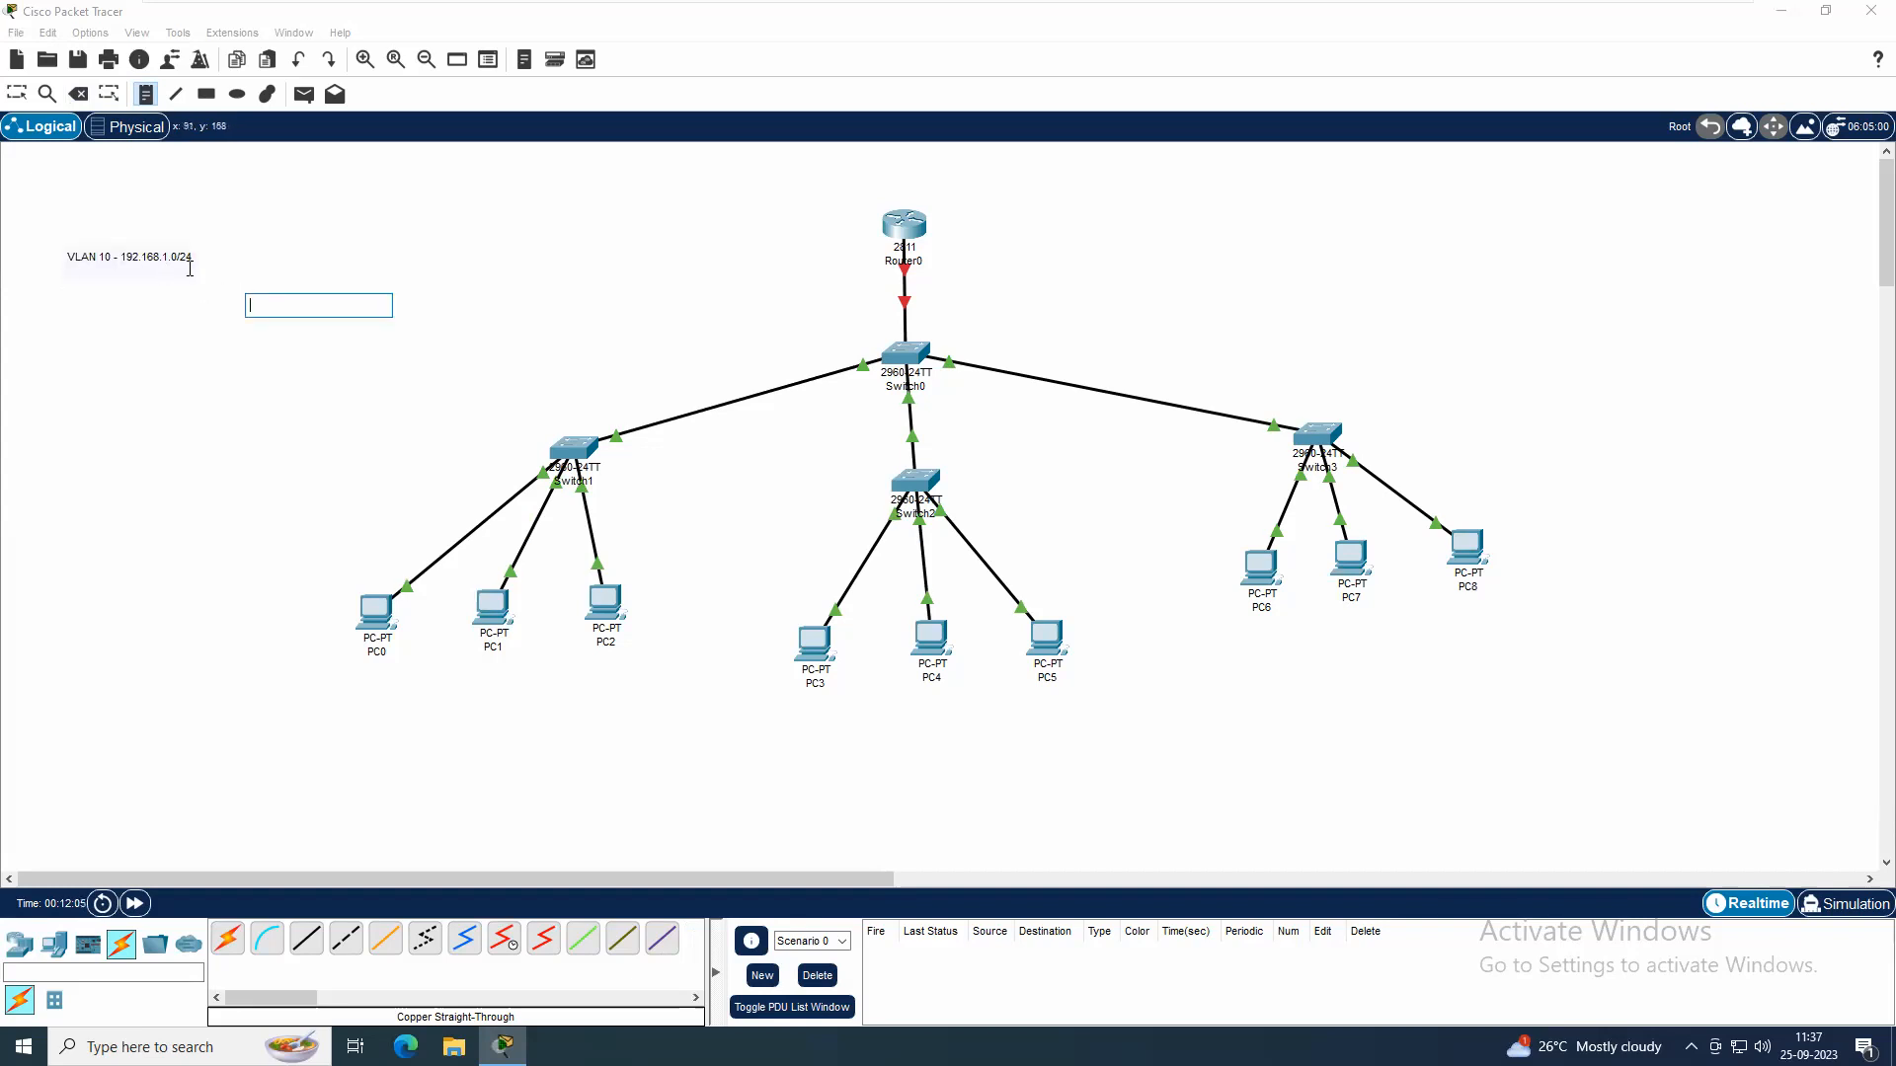
key("Escape")
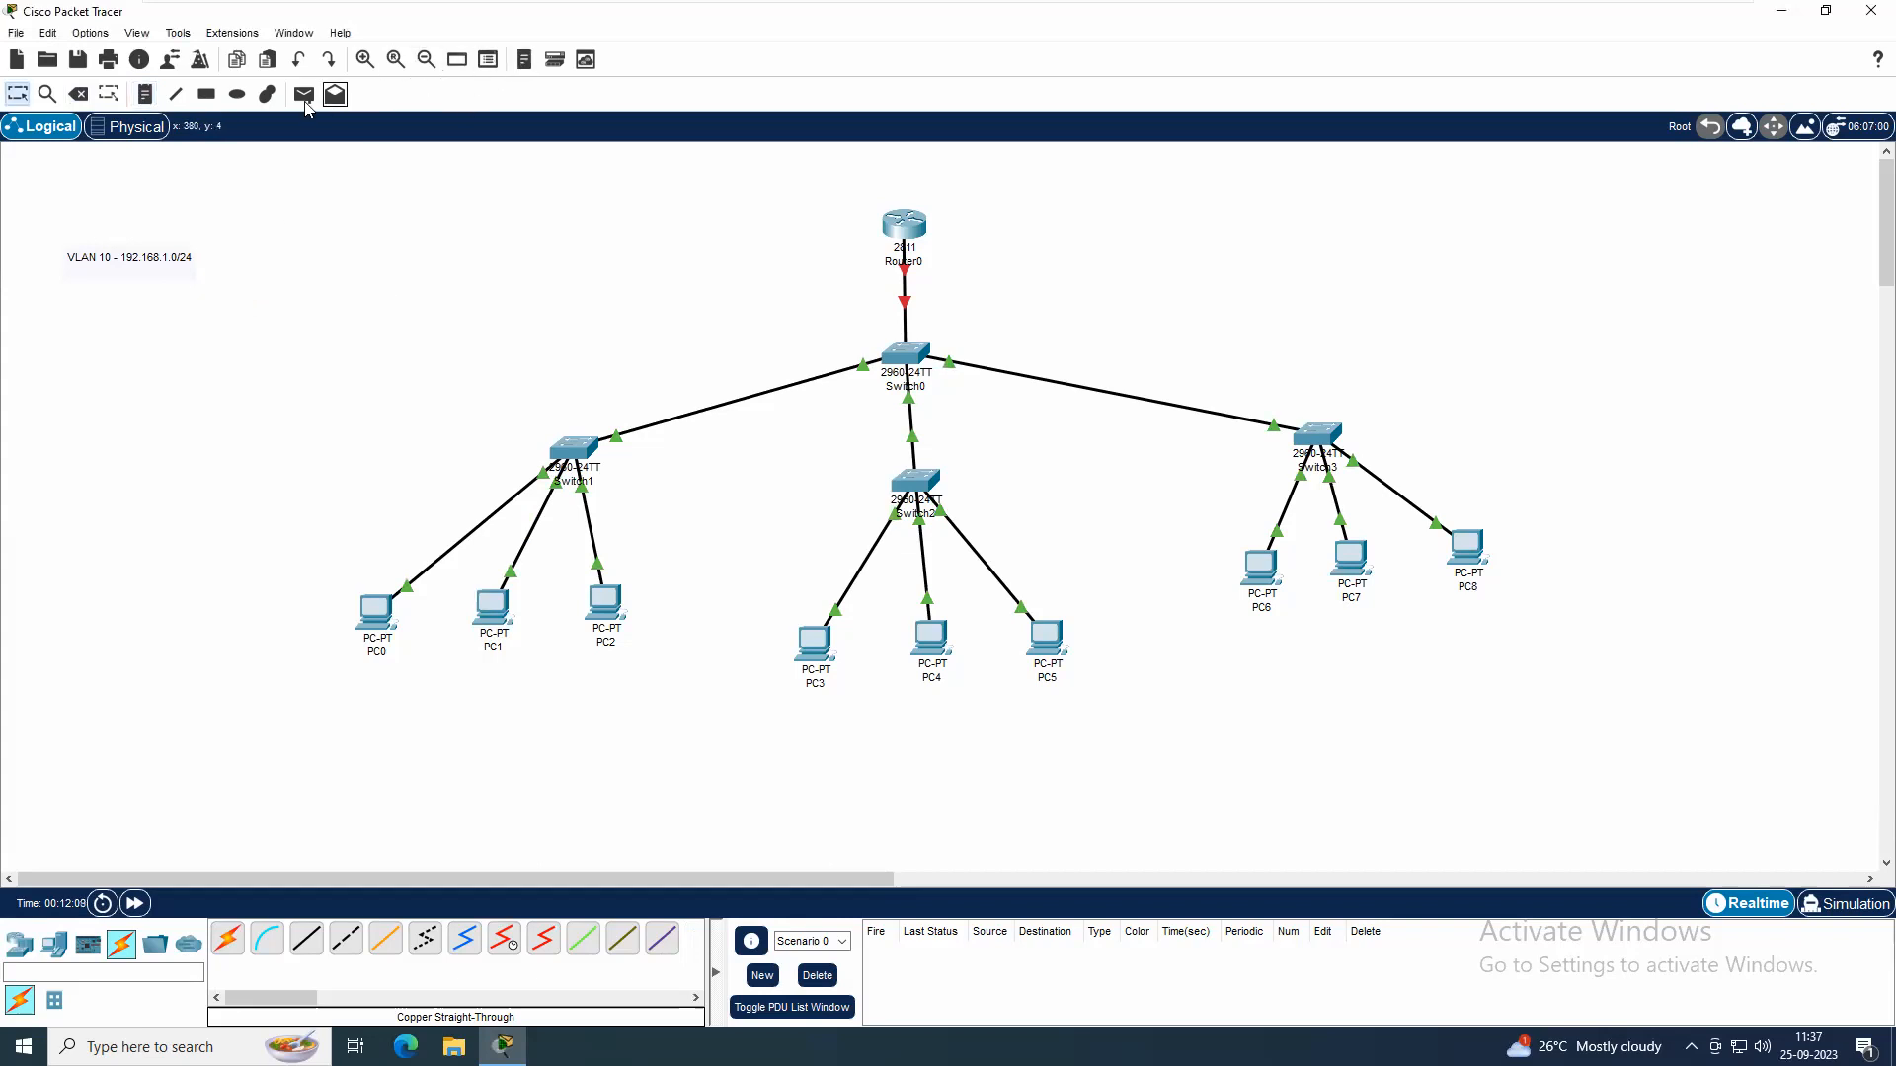
Draw an outlined rectangle around the VLAN 10 note and set the shape palette to a solid light cyan fill (#55ffff)
left_click(206, 94)
left_click(1044, 156)
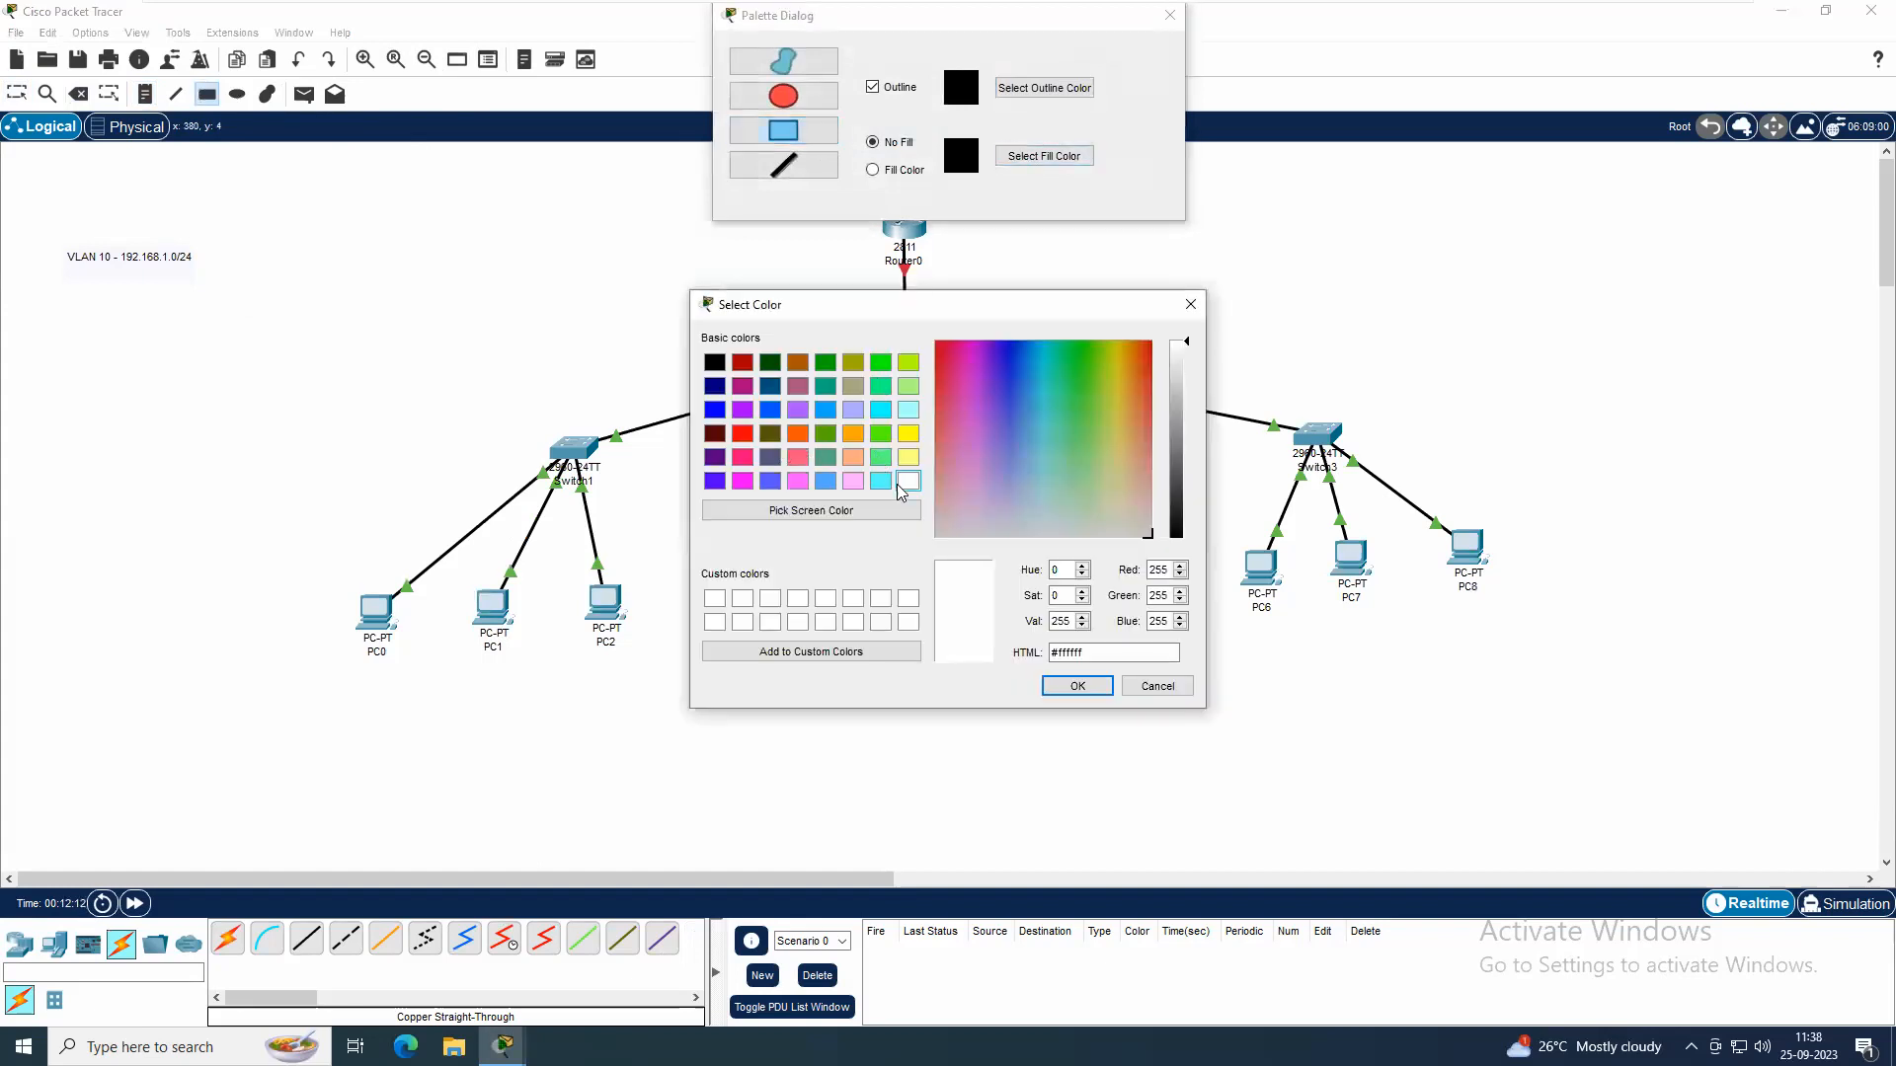
left_click(880, 481)
left_click(1077, 685)
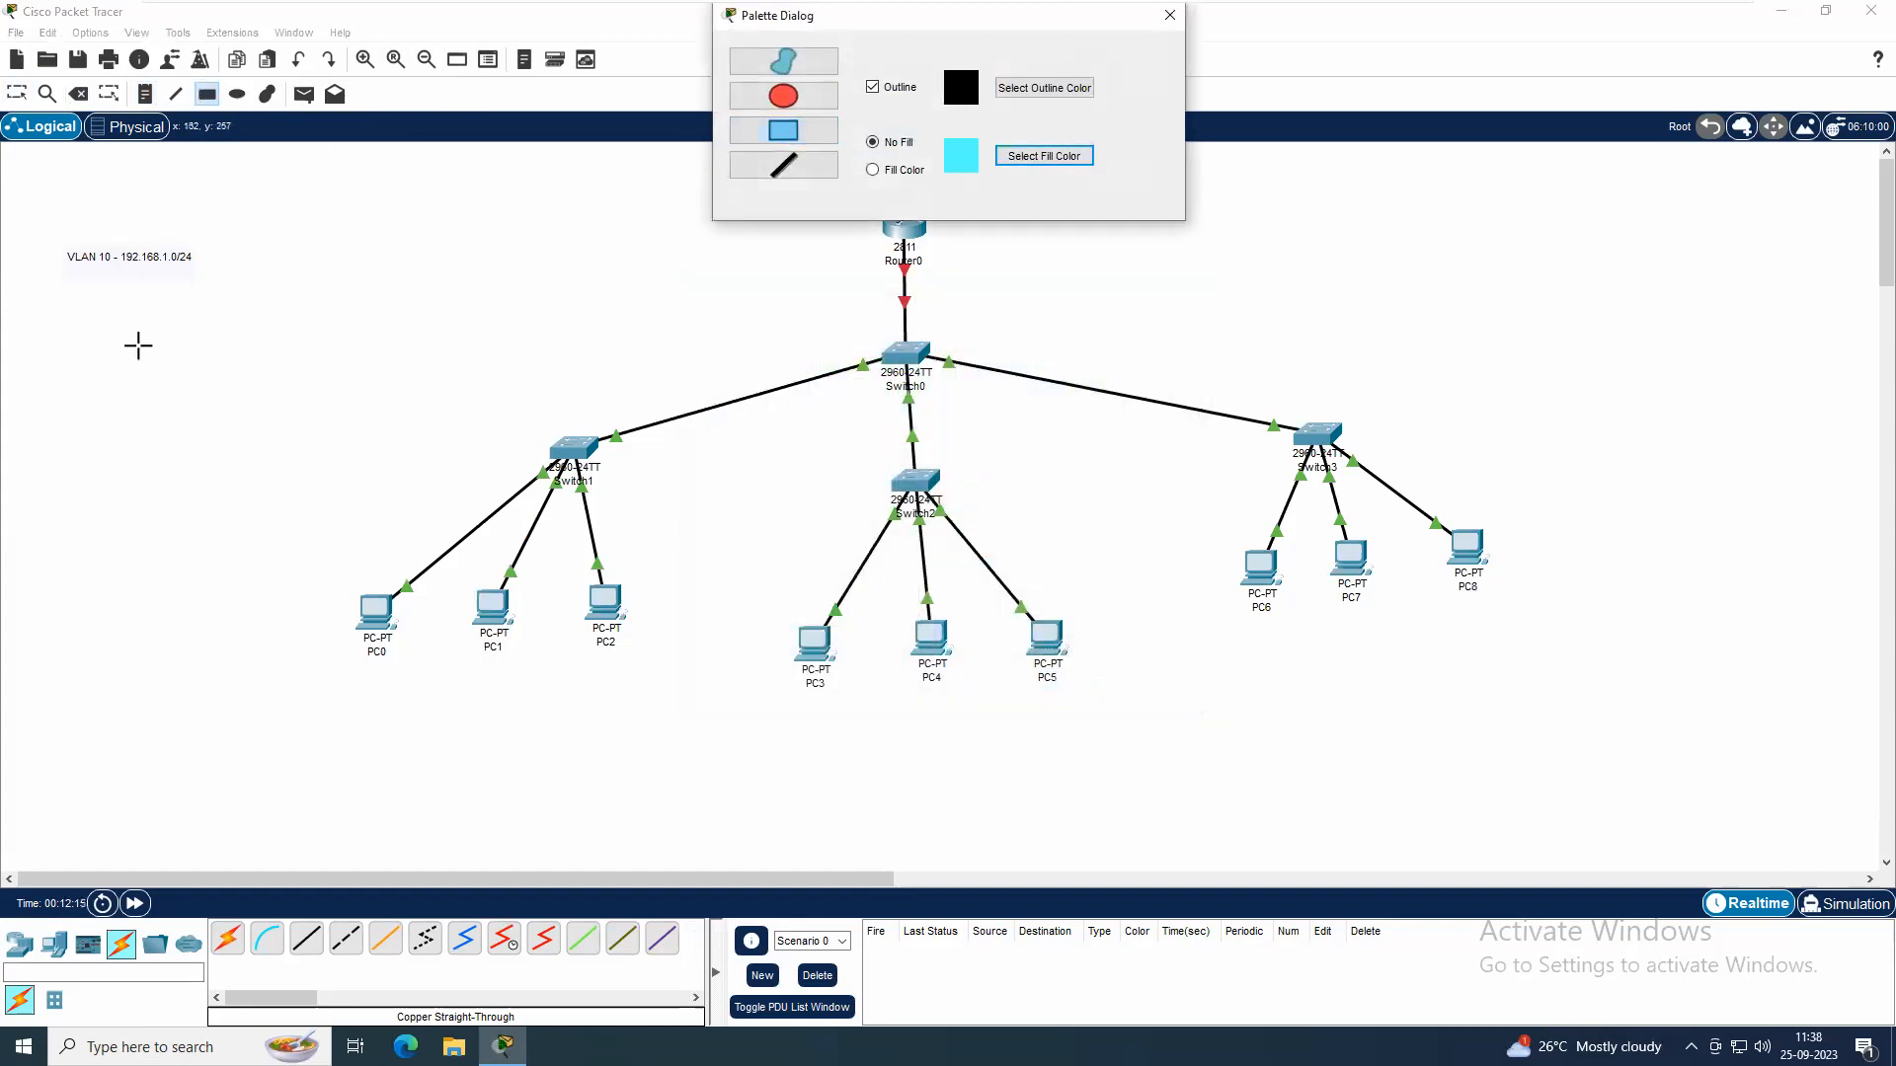
left_click_drag(63, 245, 208, 279)
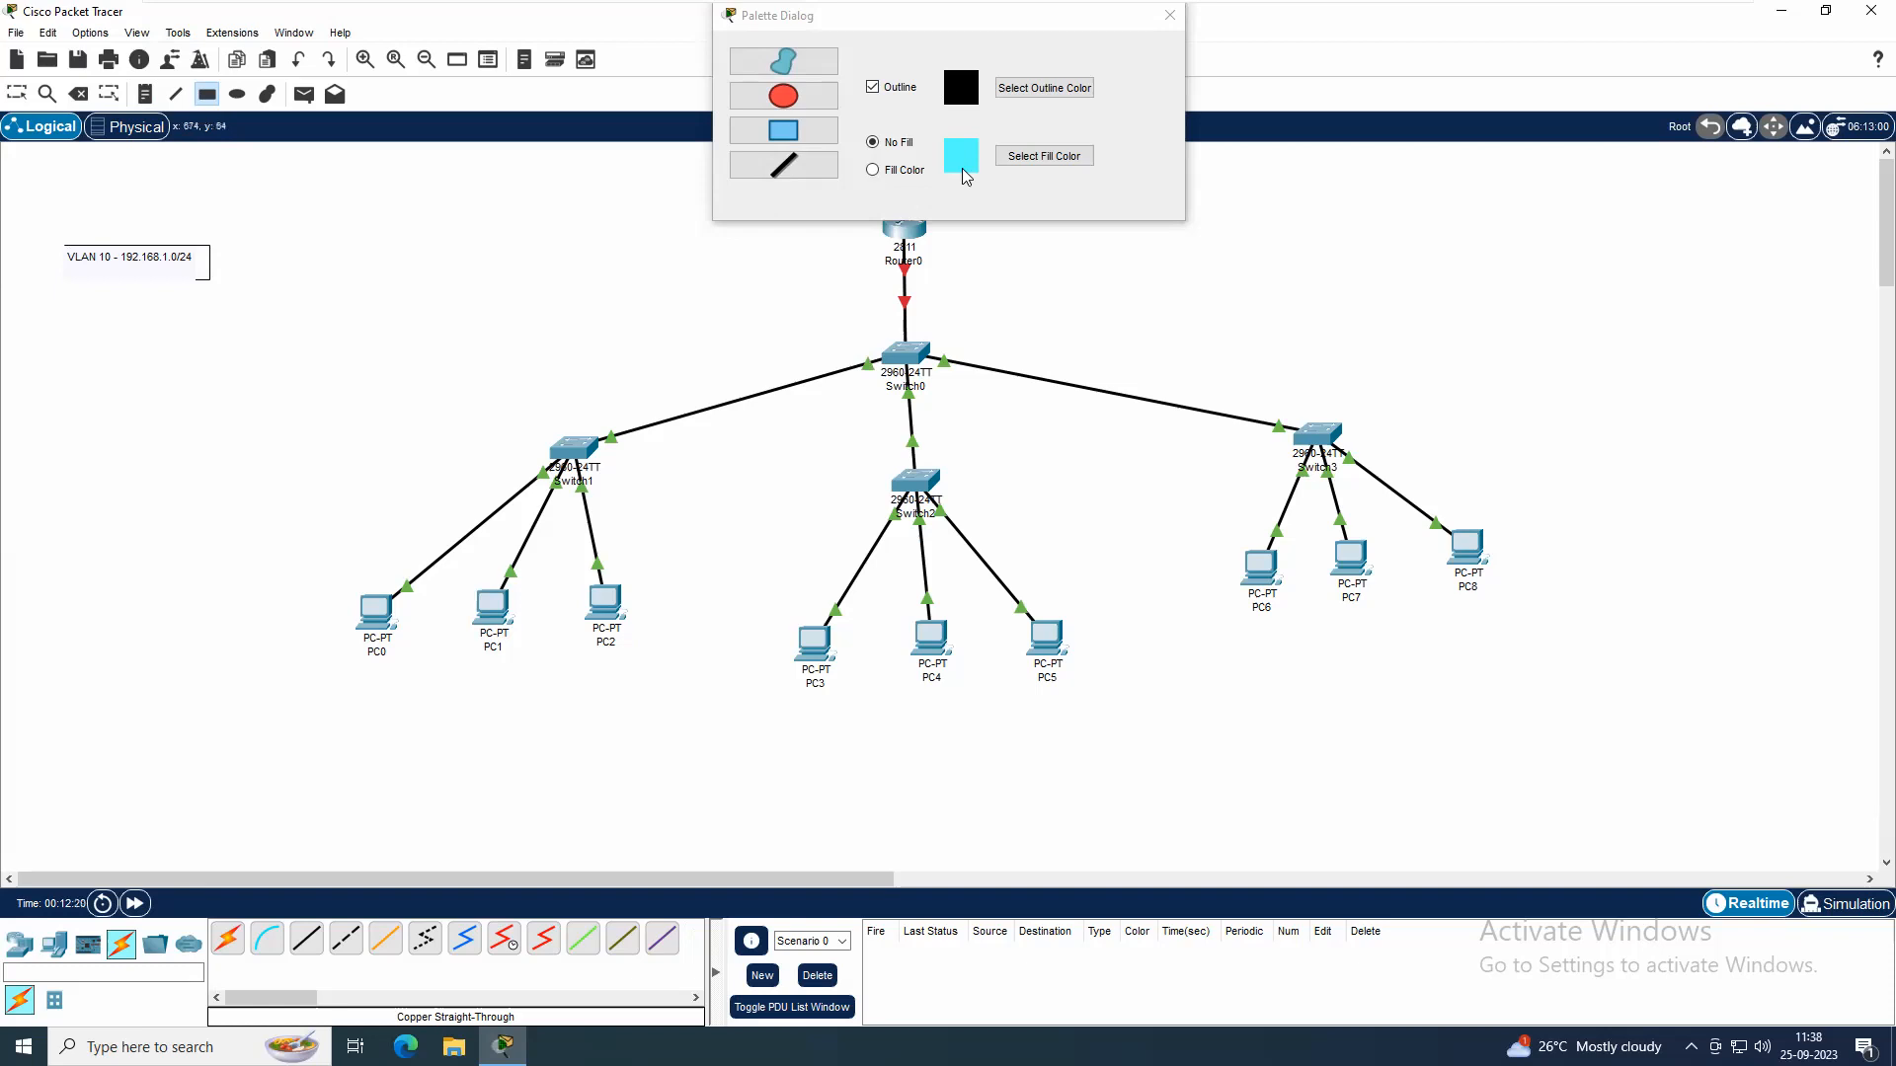
left_click(891, 175)
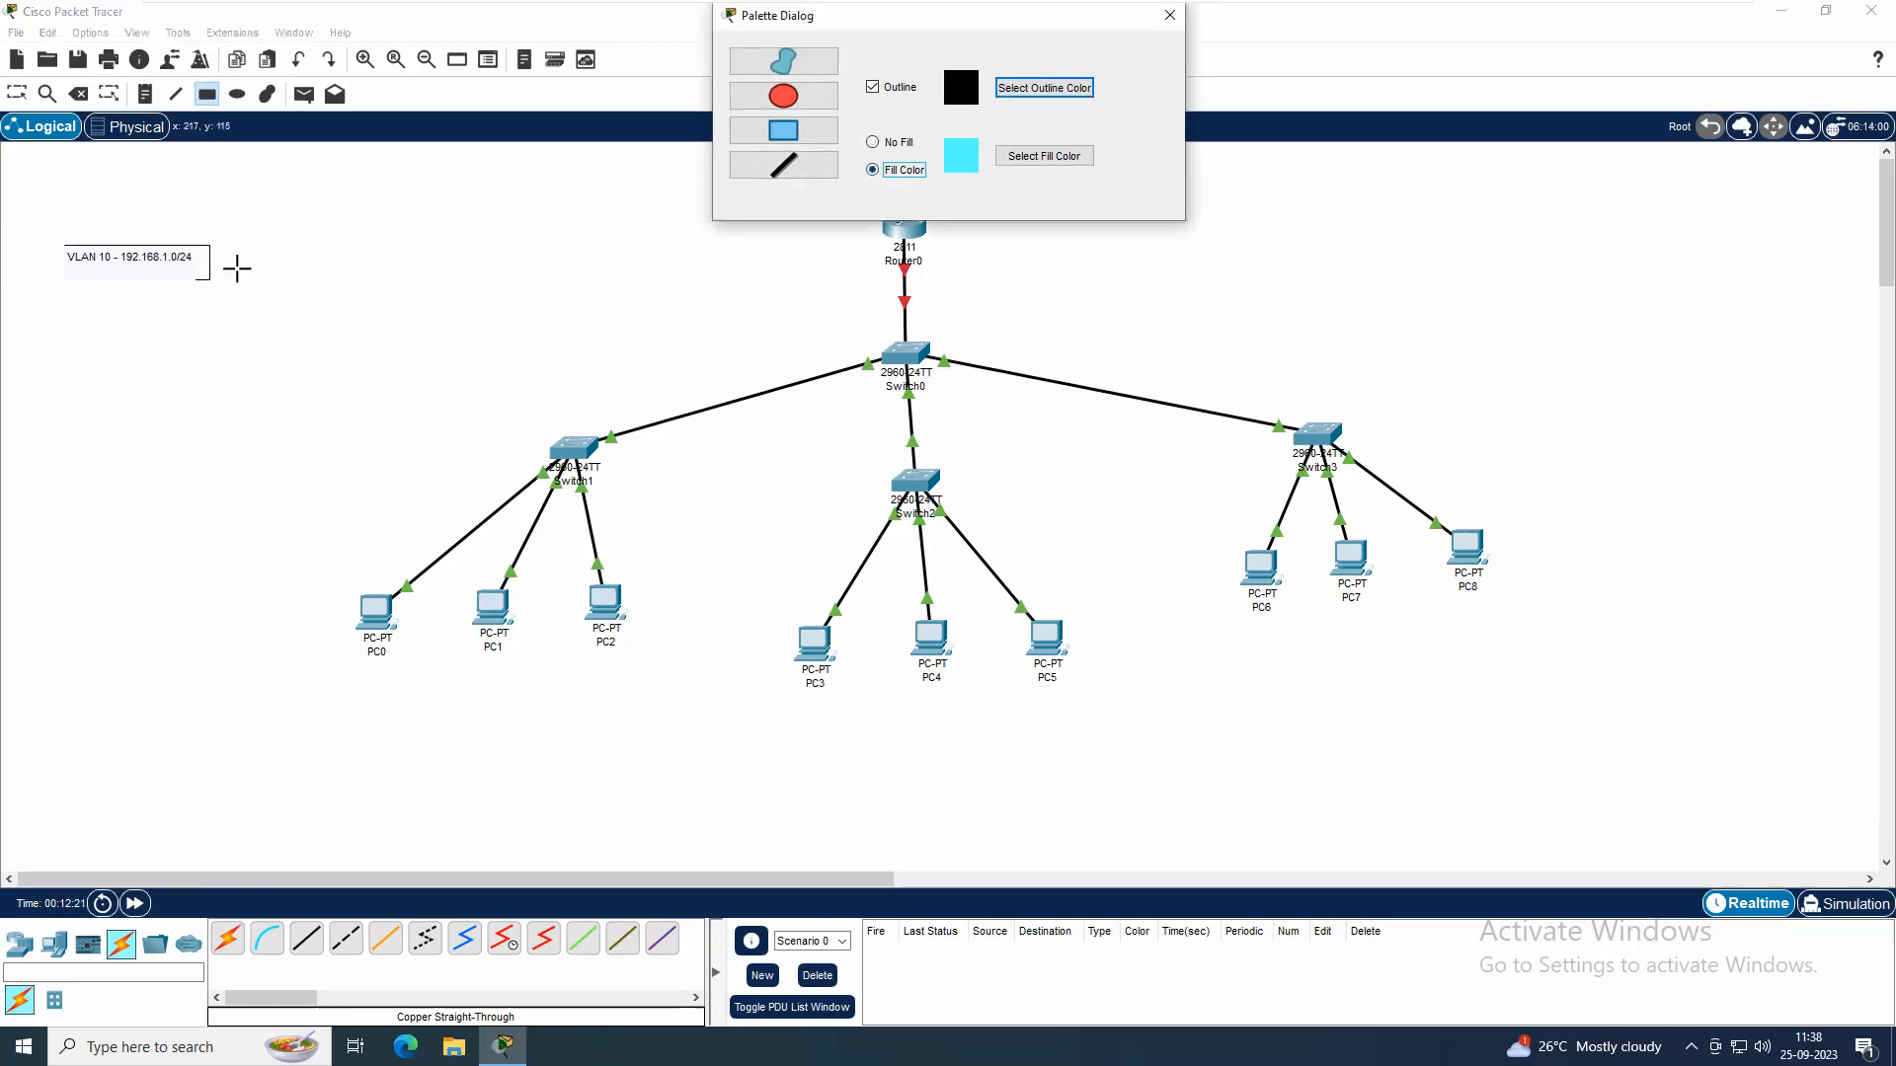
Try to draw a cyan-filled rectangle behind the VLAN 10 note
left_click(205, 310)
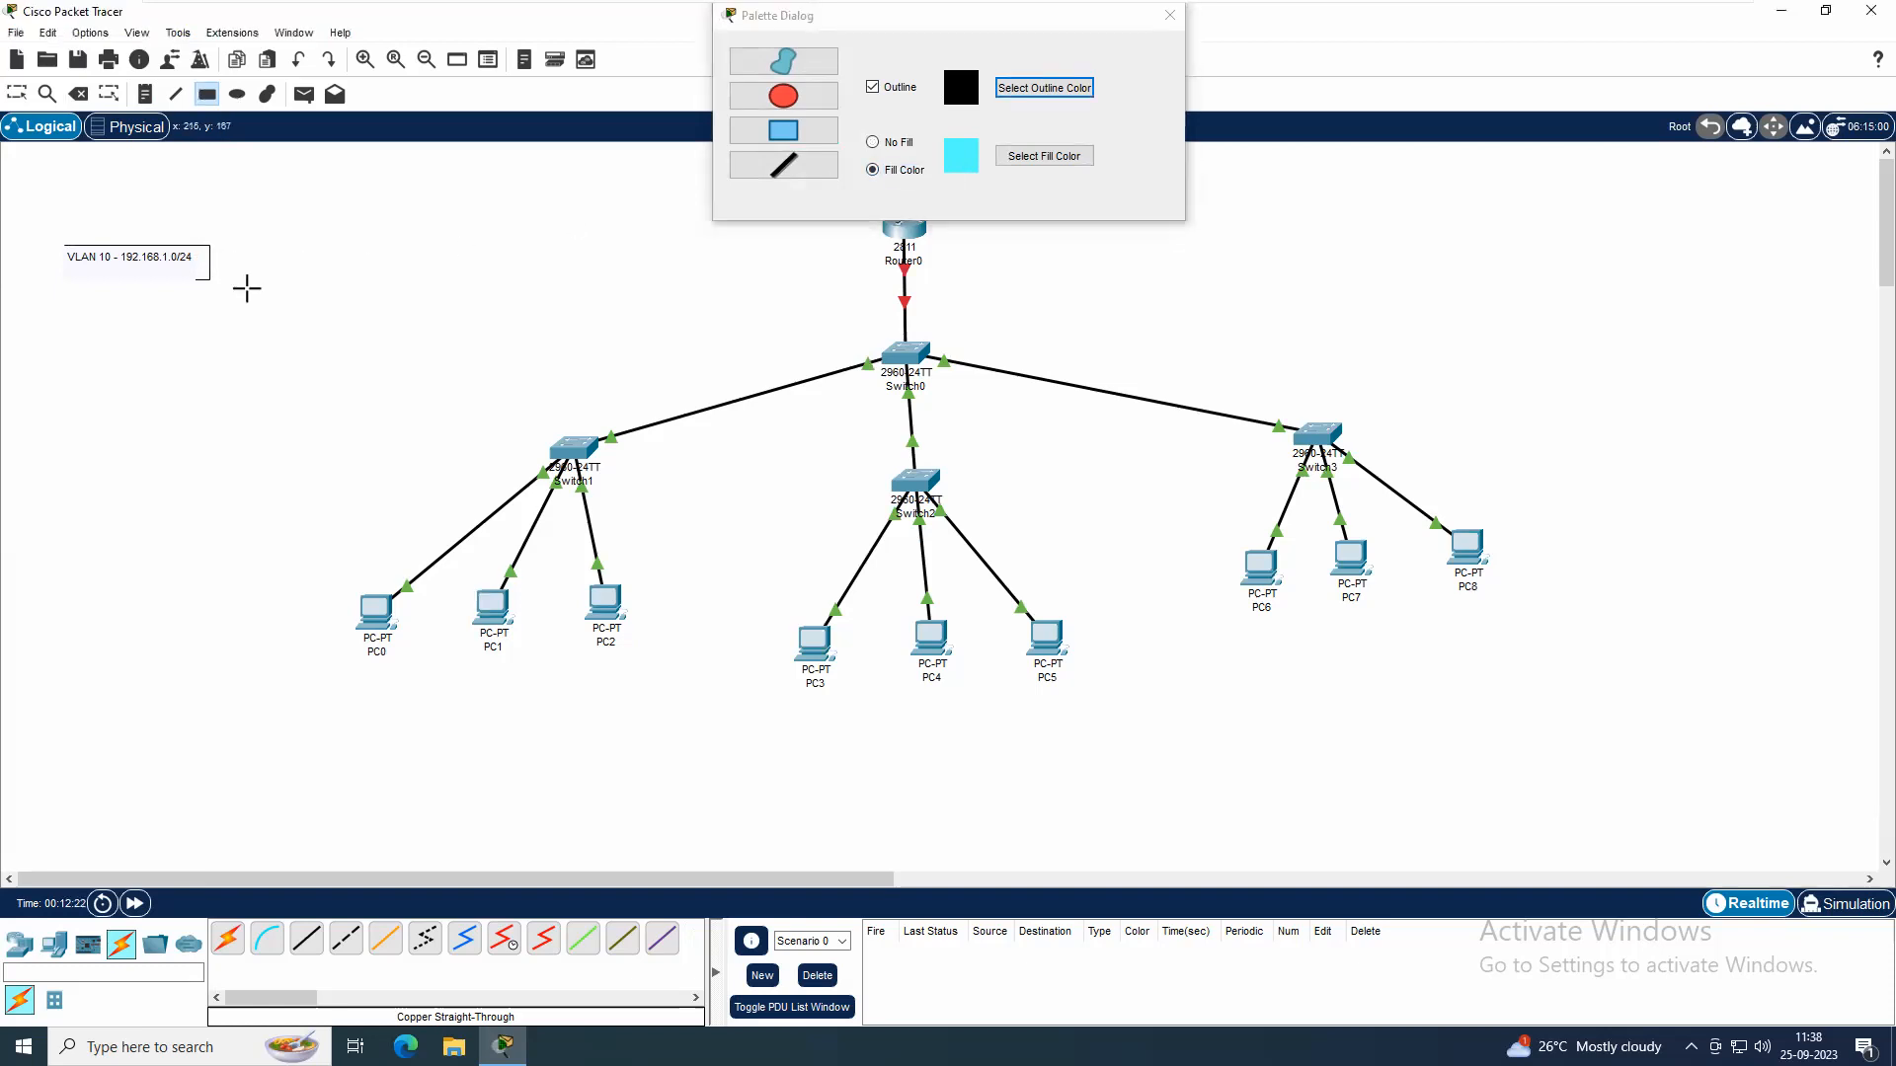
left_click_drag(210, 281, 195, 254)
left_click_drag(56, 242, 208, 233)
key("Escape")
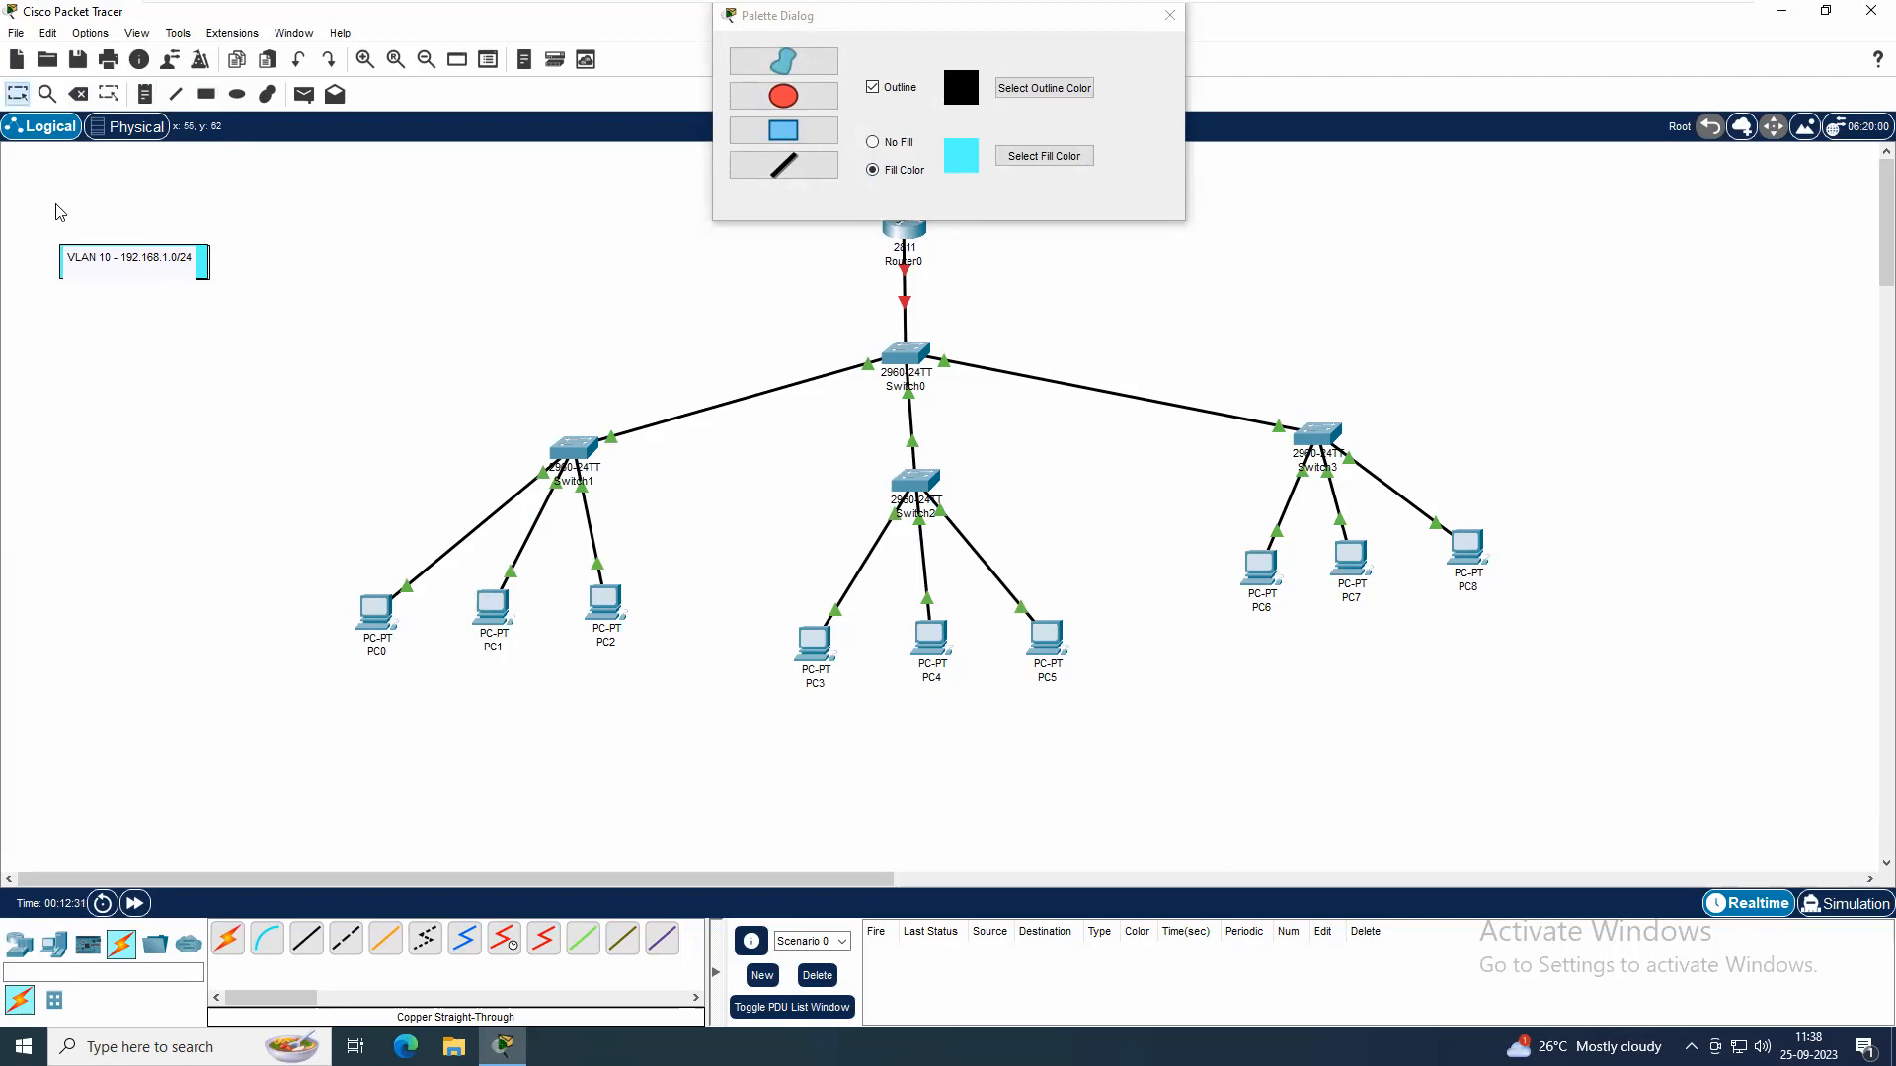
Delete the VLAN 10 note together with the rectangles drawn around it
left_click_drag(18, 220, 281, 367)
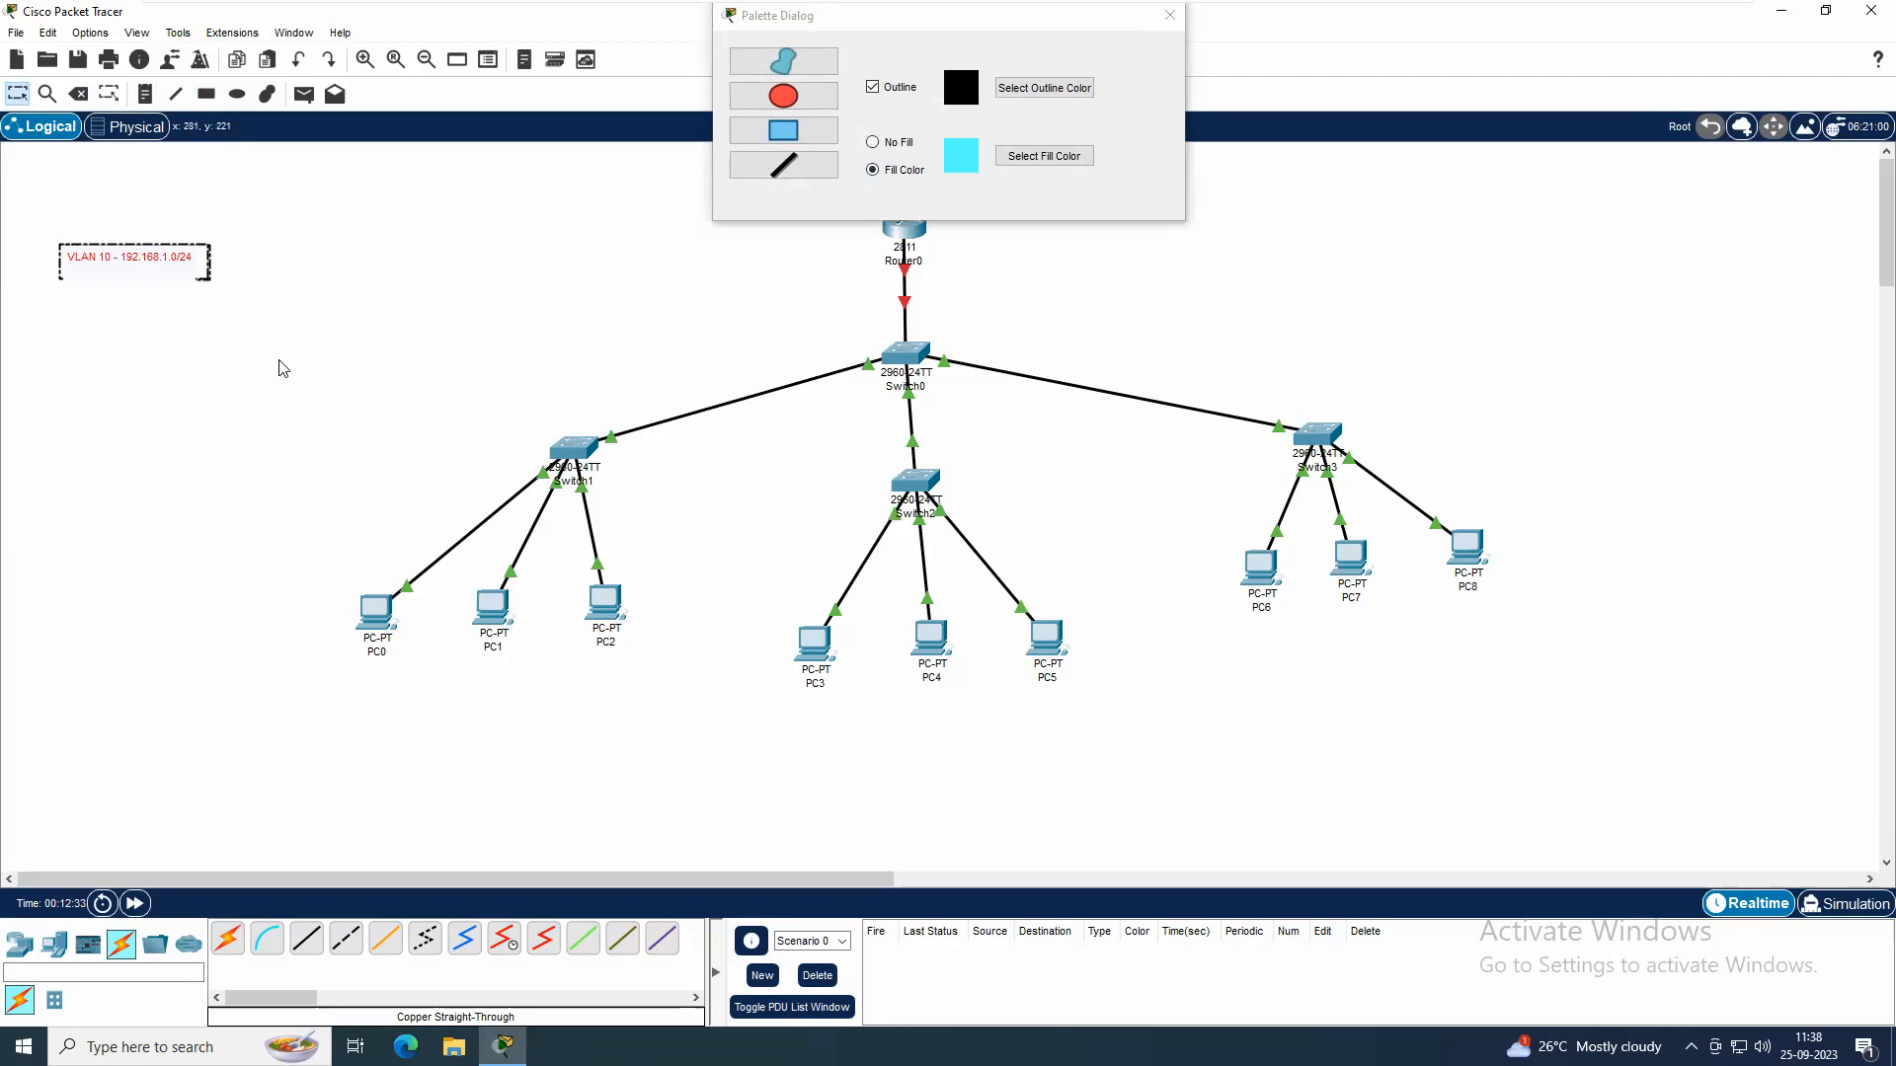
key("Delete")
left_click(960, 548)
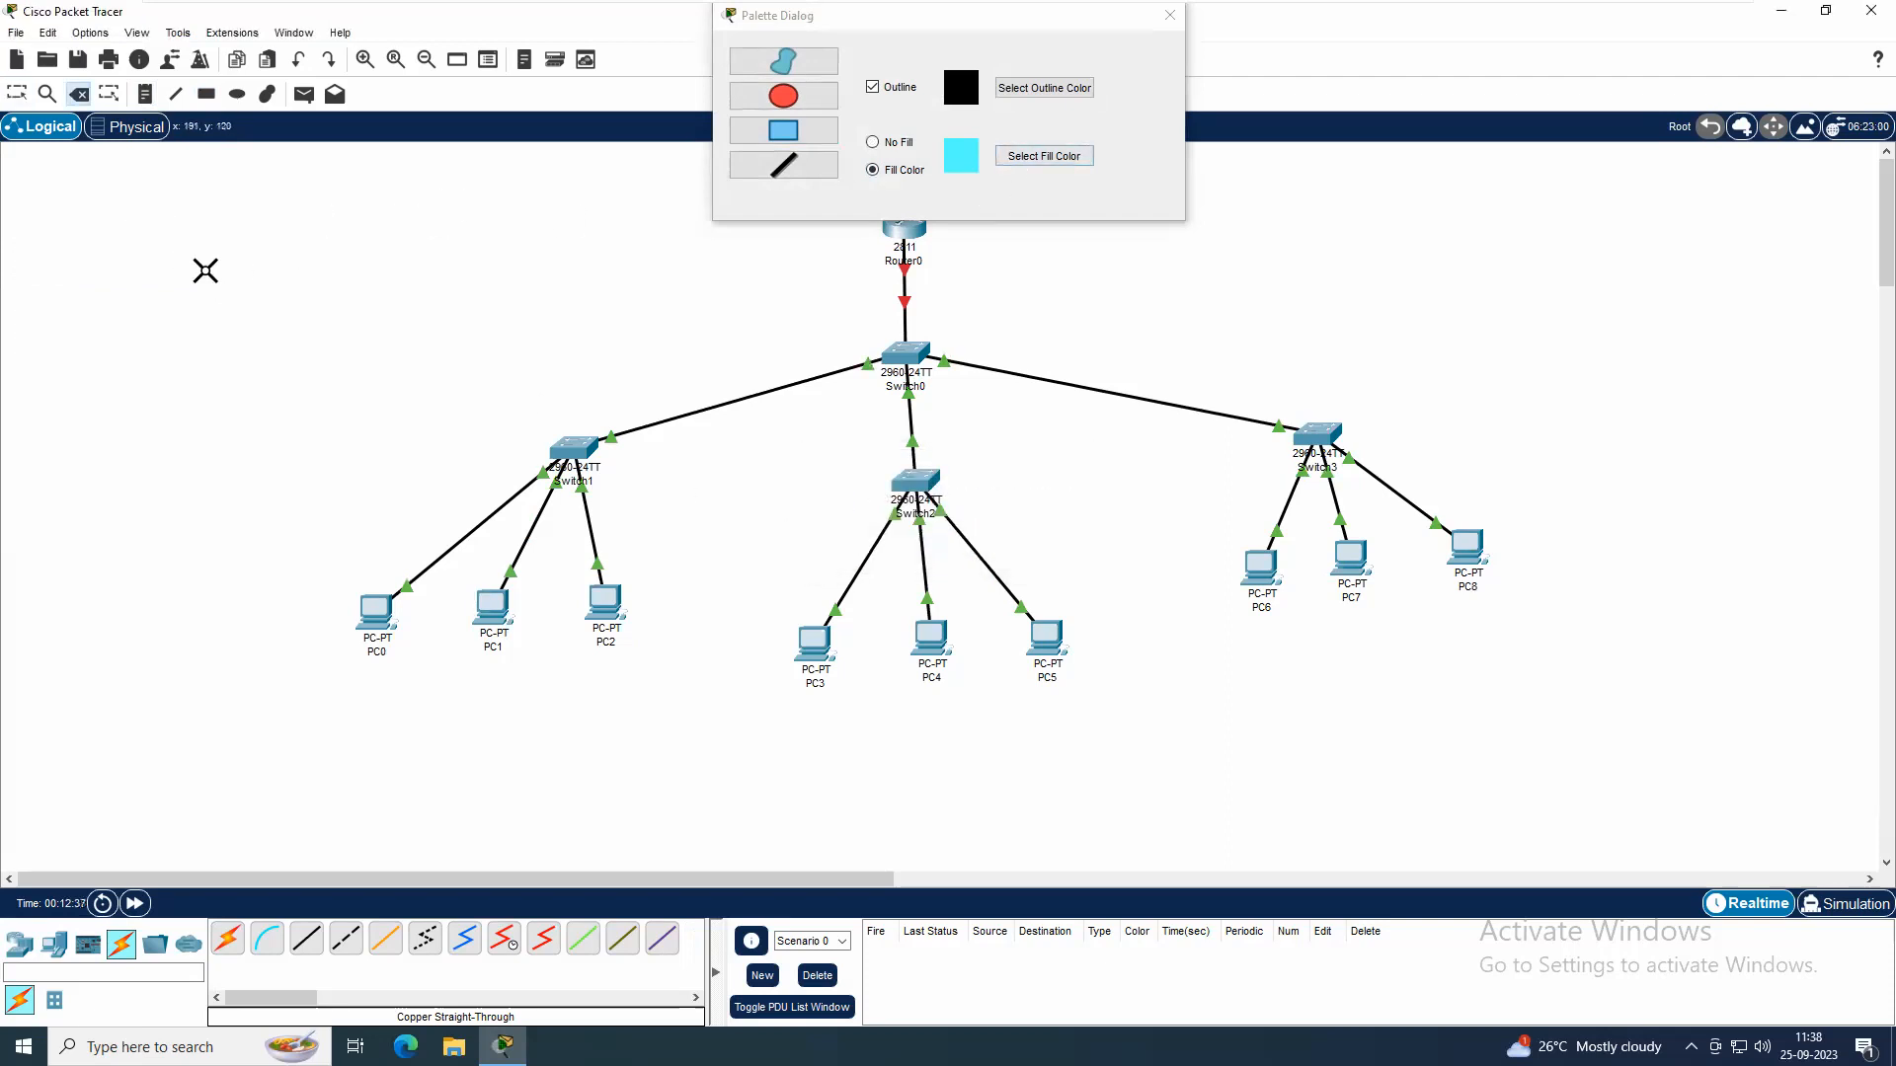
key("Escape")
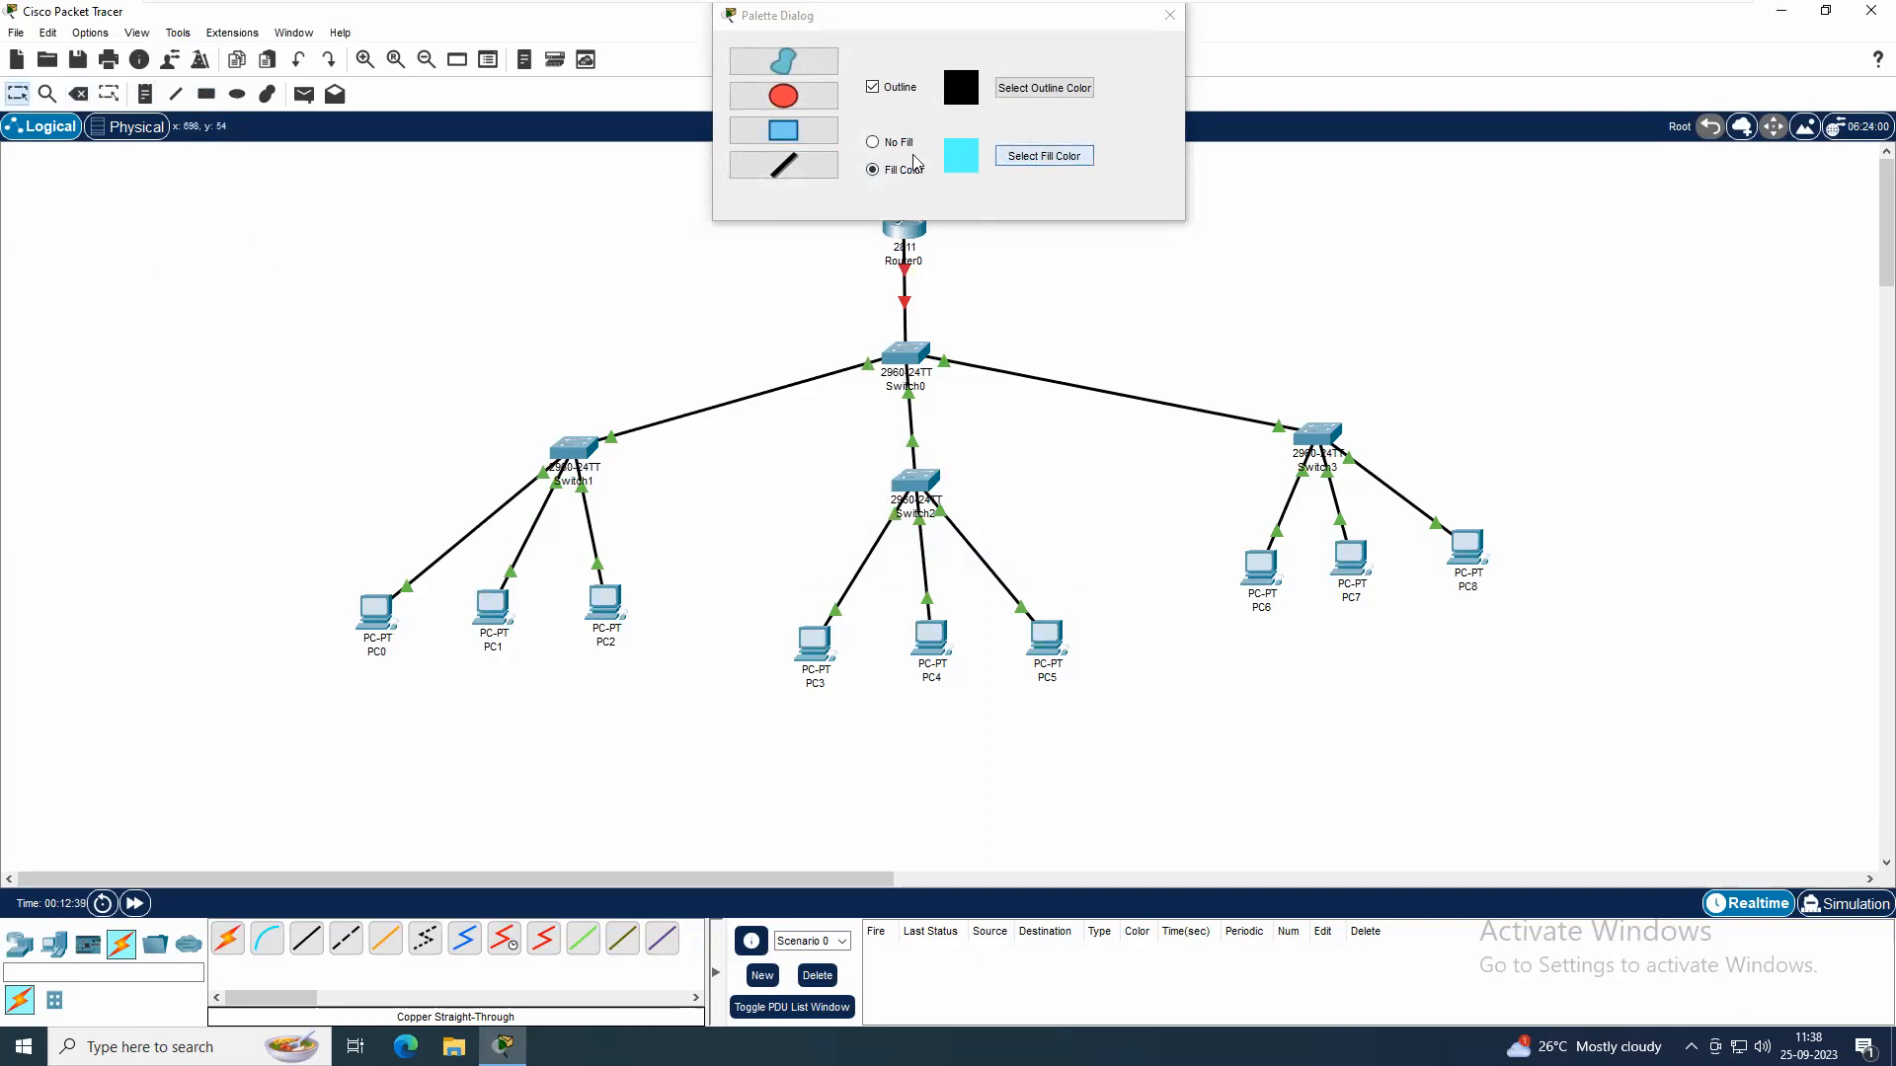
Draw a light cyan rectangle in the empty area left of the router and a blue (#55aaff) one of similar size below it
left_click(783, 130)
left_click_drag(93, 253, 308, 298)
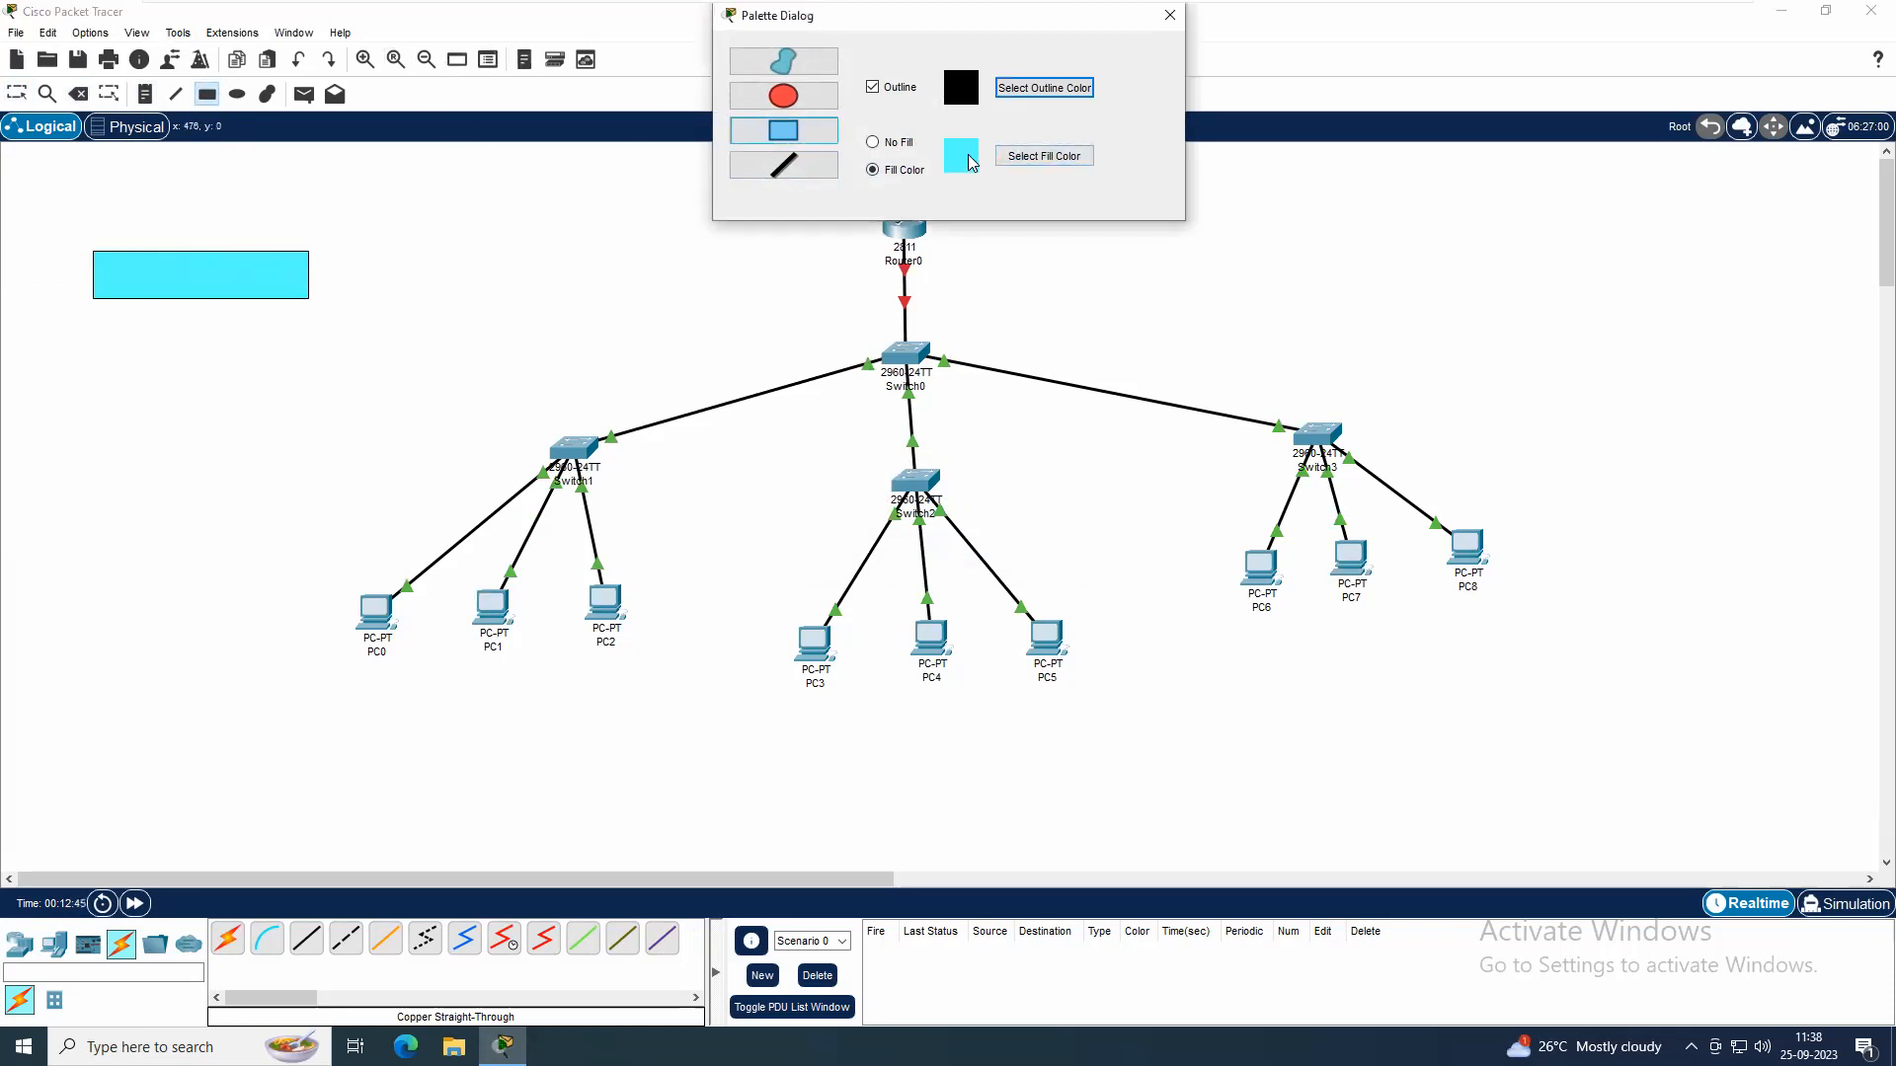
left_click(1036, 158)
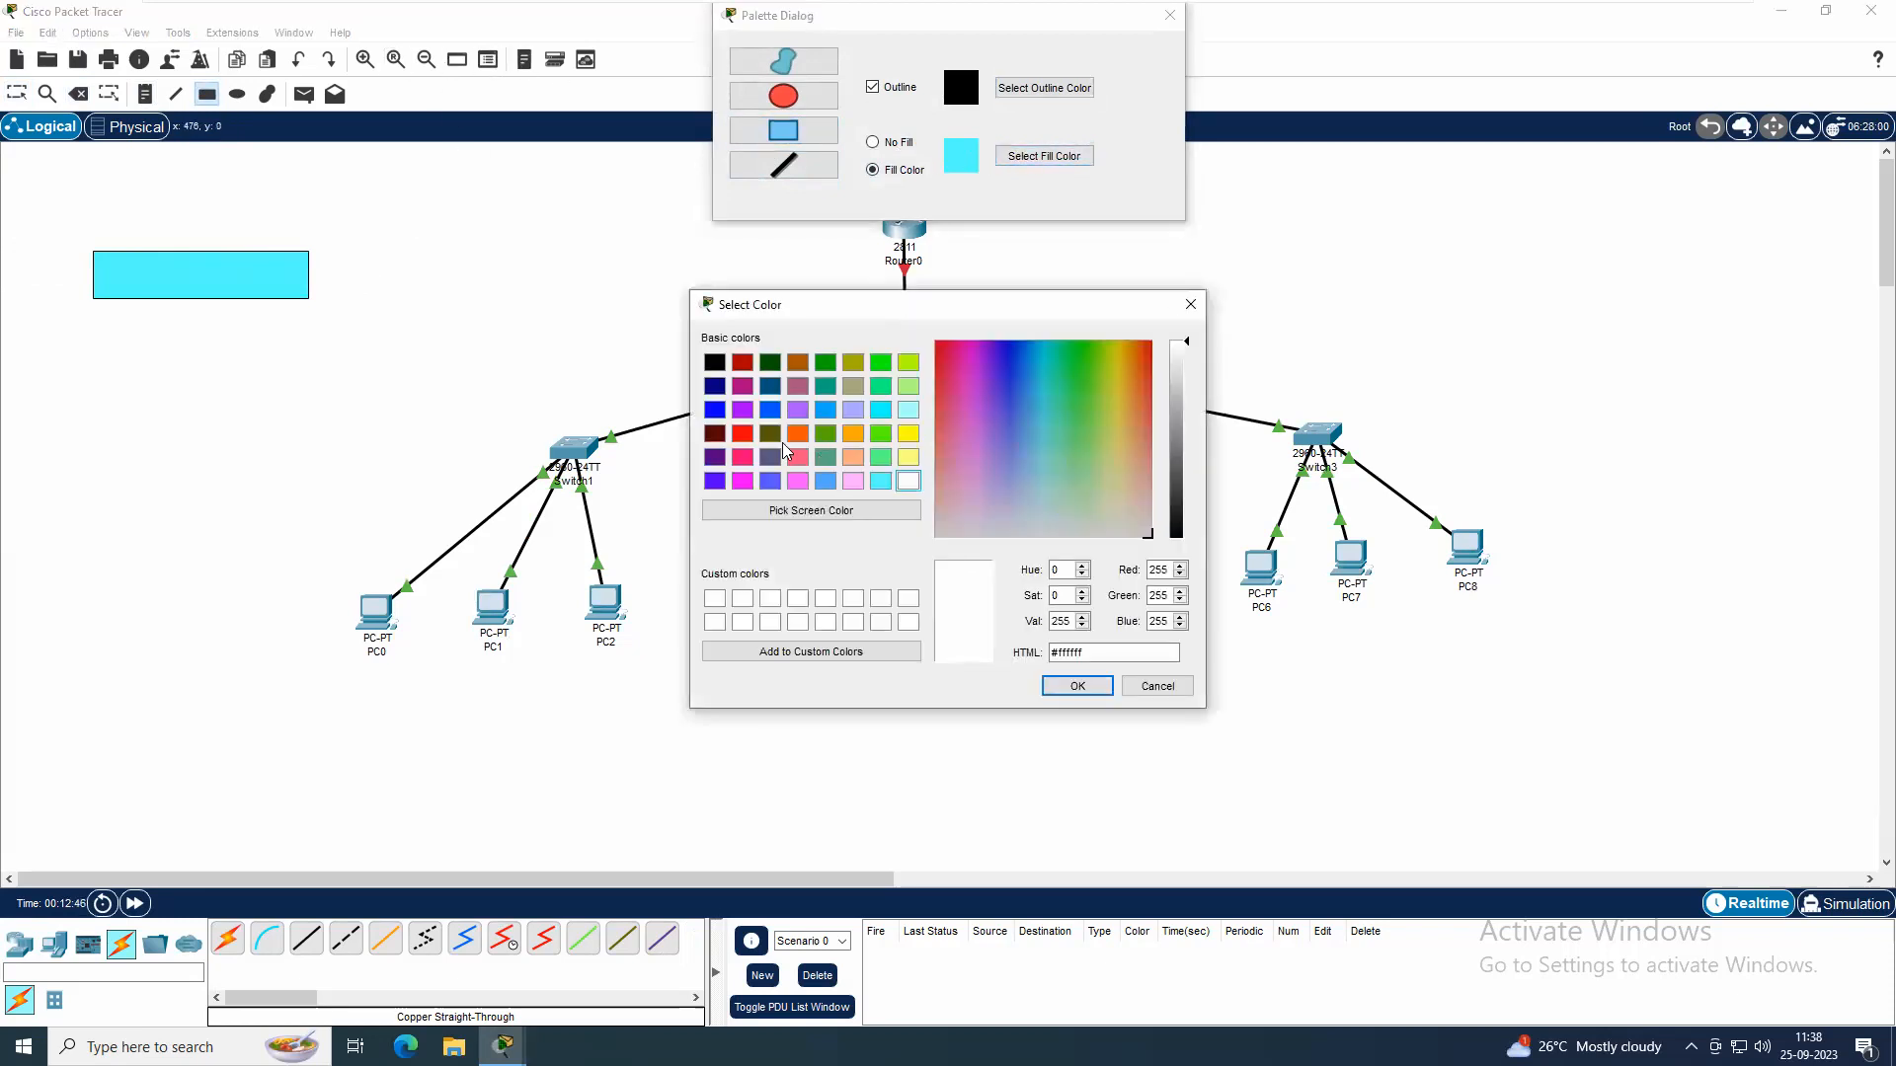
left_click(826, 484)
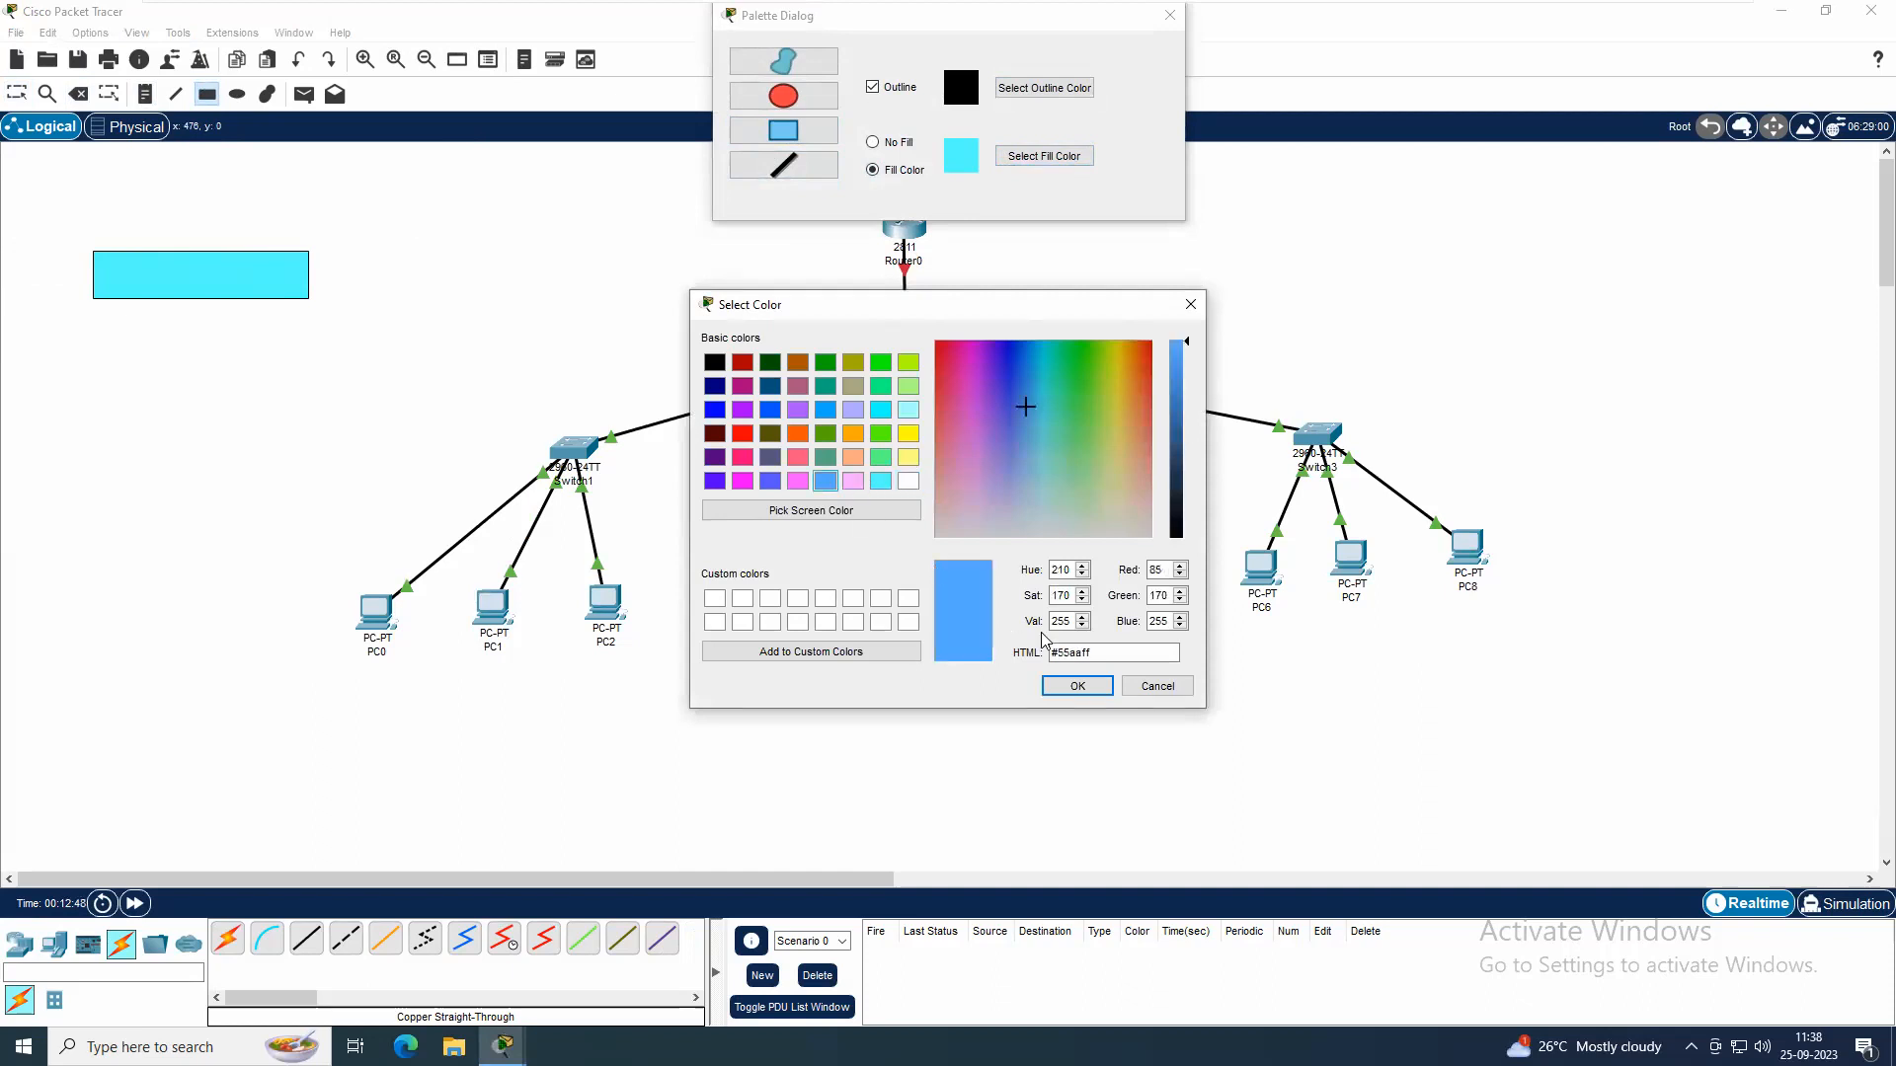
left_click(1076, 690)
left_click_drag(94, 343, 321, 396)
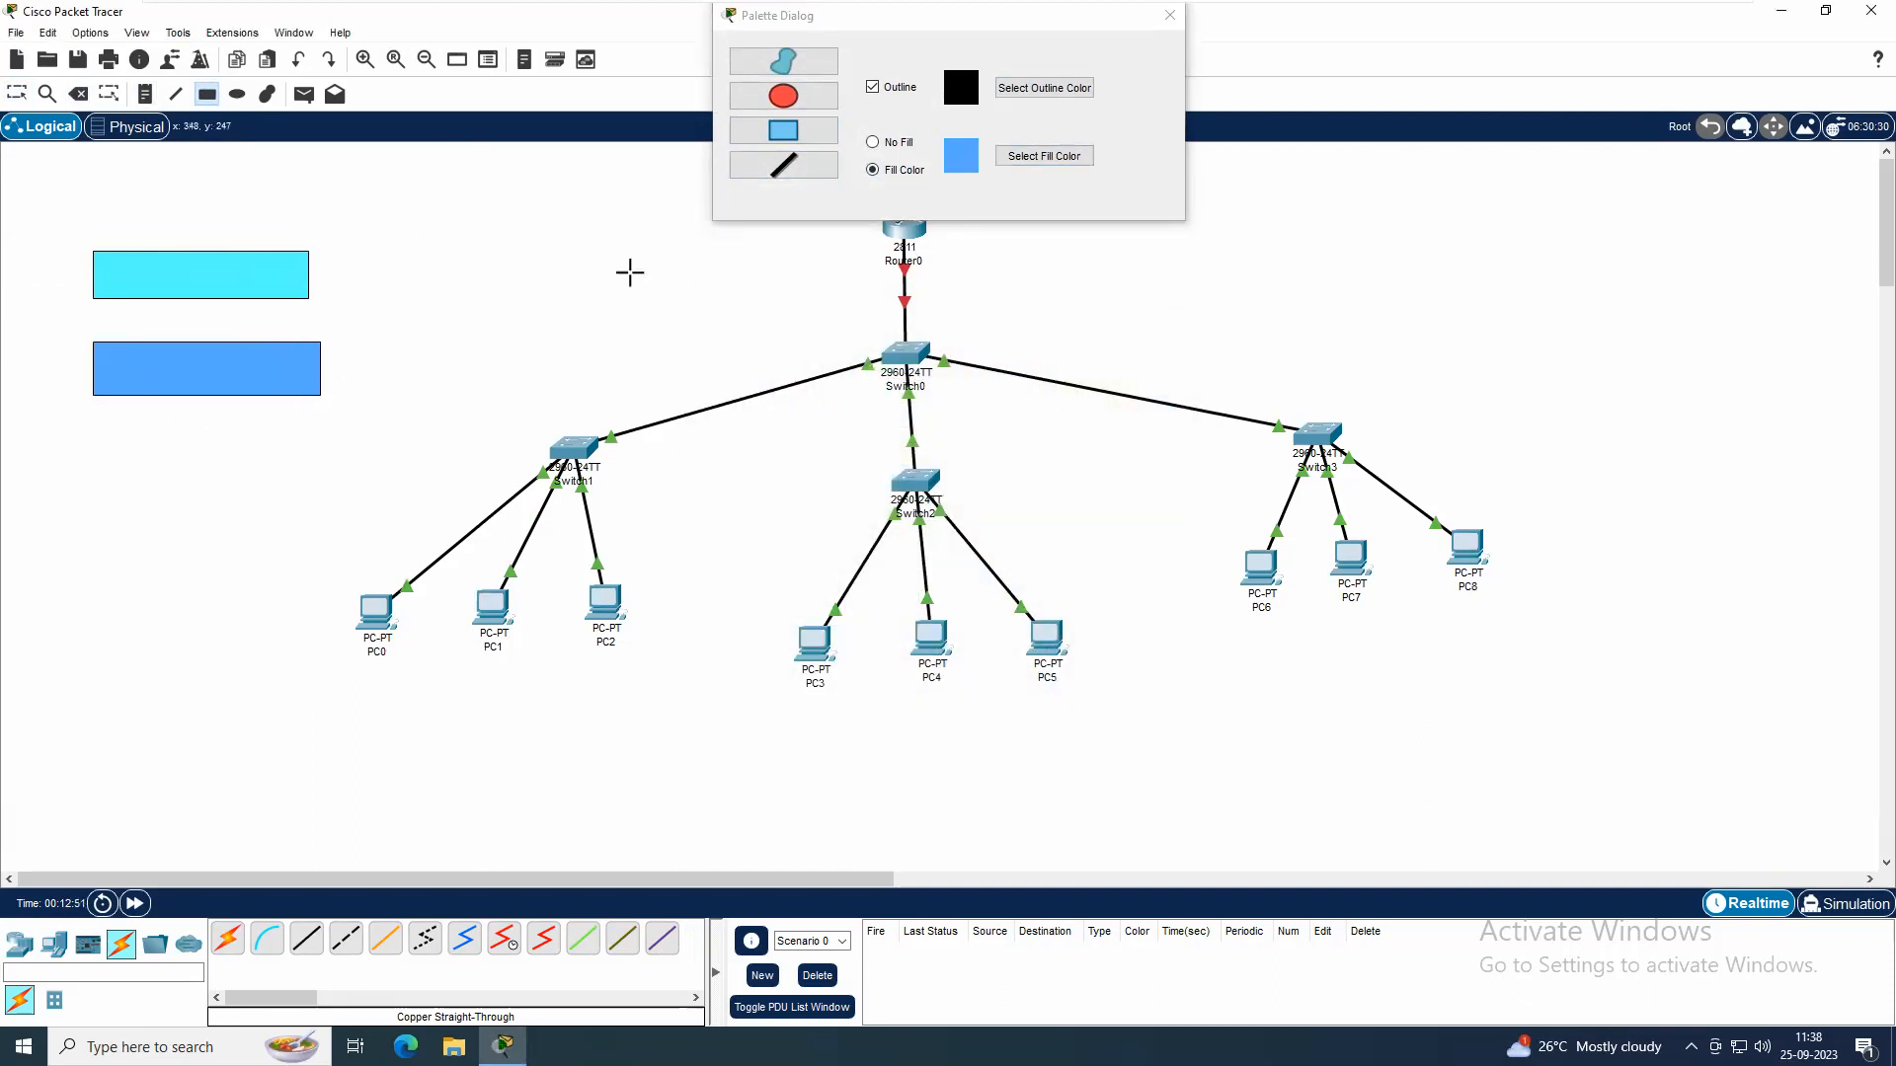
Draw a green-filled rectangle of similar size below the blue one and close the shape palette
left_click(1044, 156)
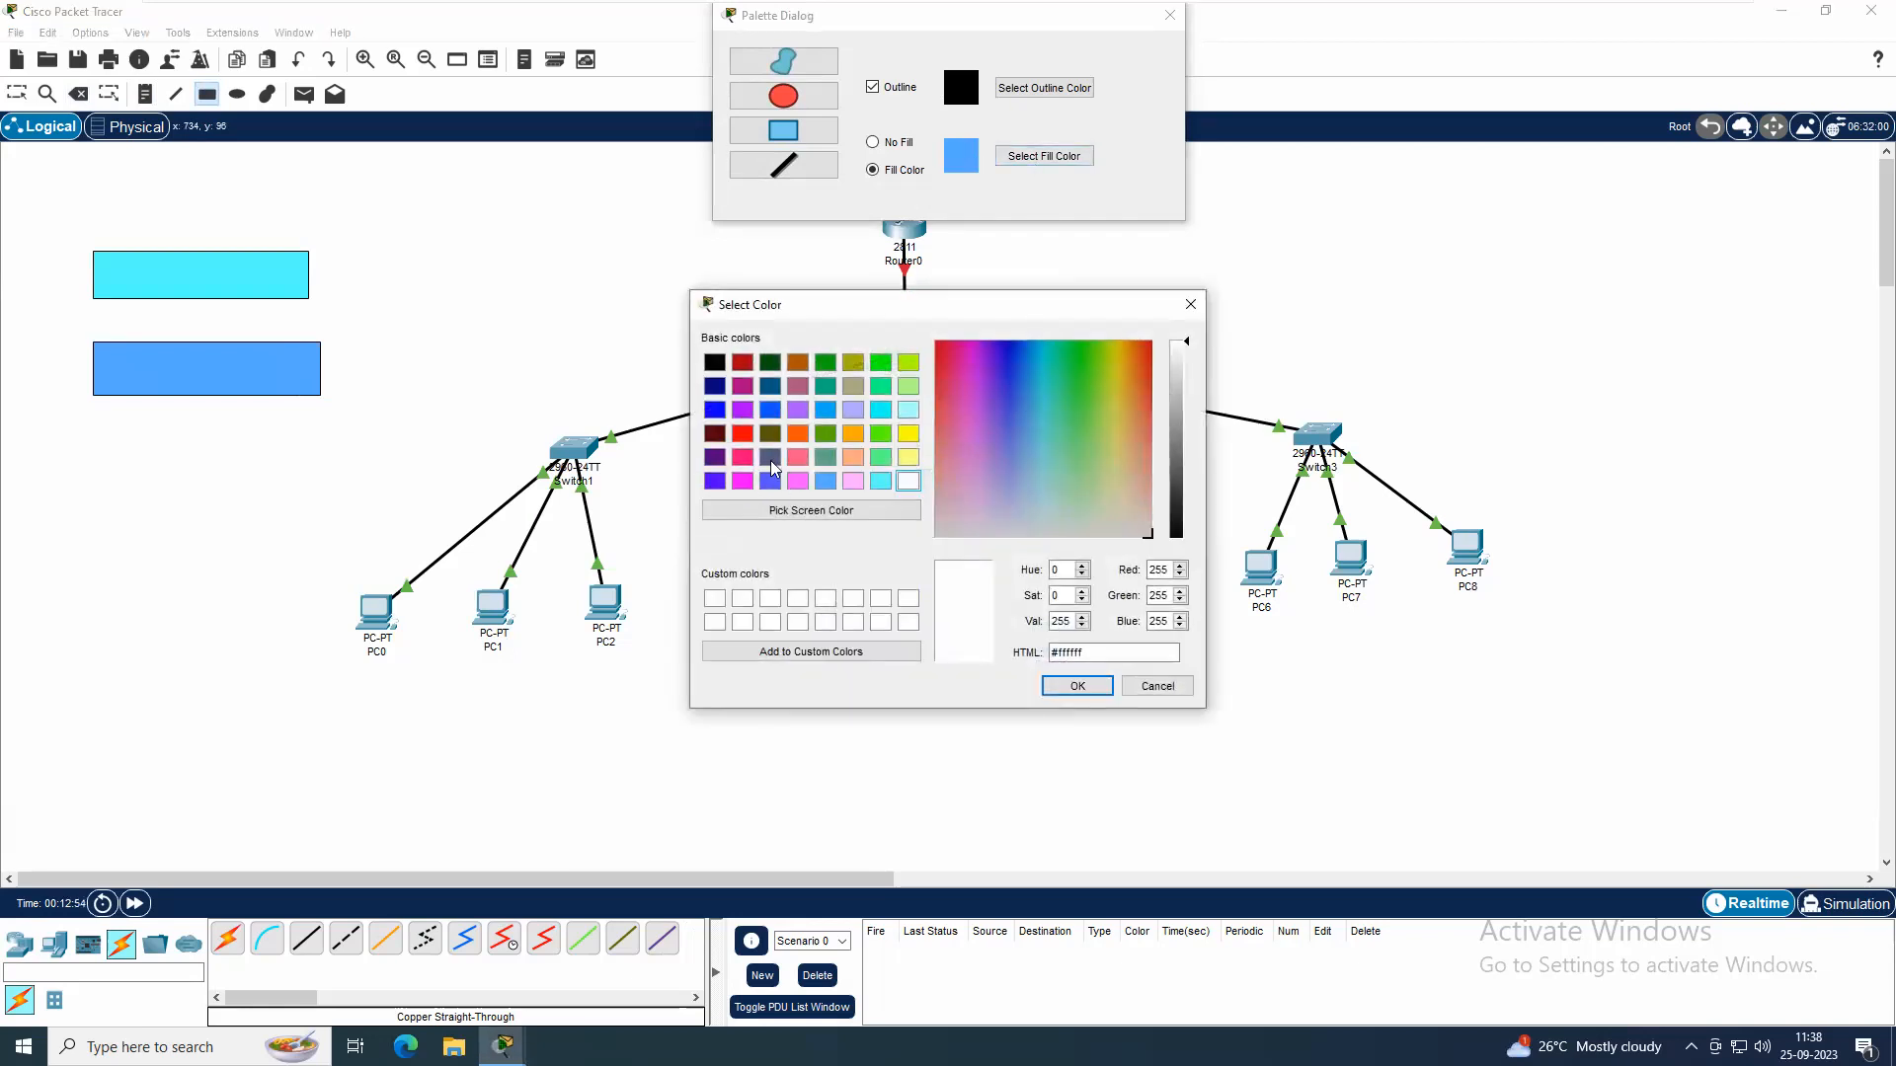
left_click(882, 438)
left_click(1056, 684)
left_click_drag(90, 431, 327, 488)
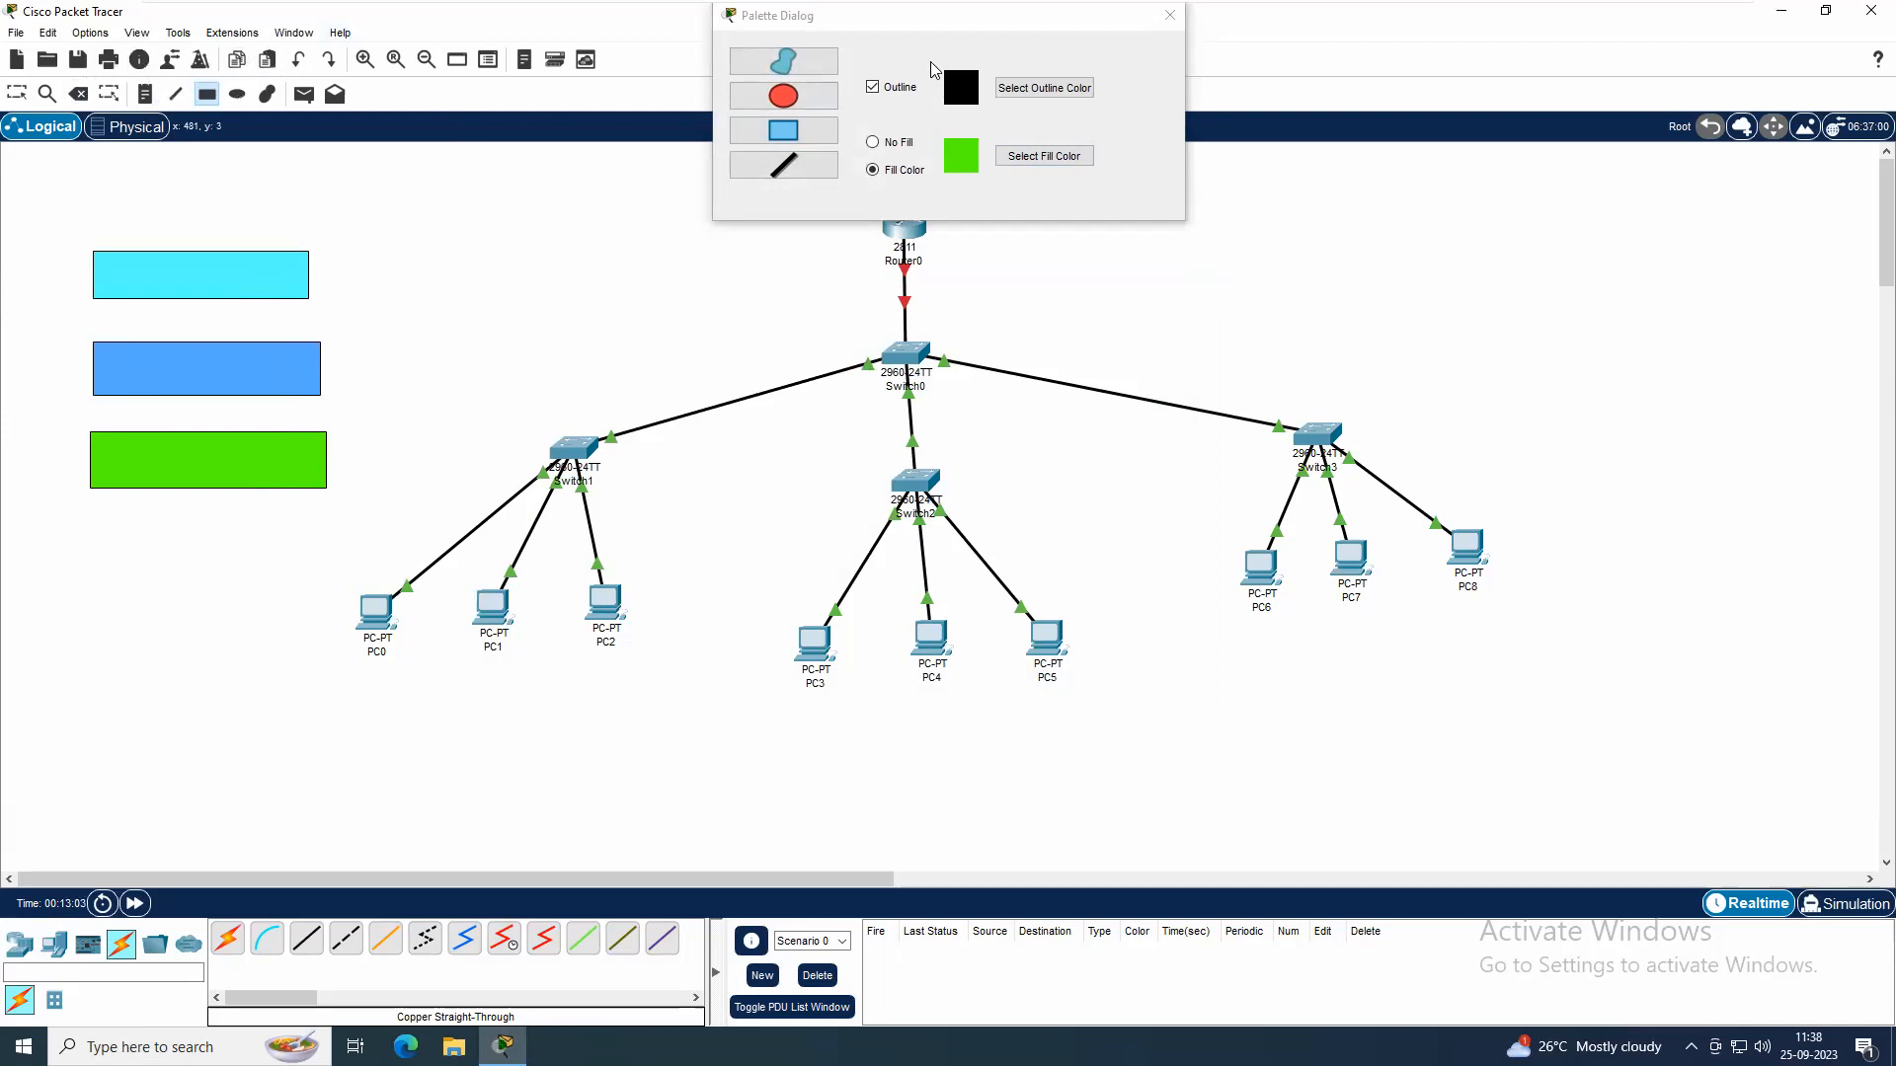
left_click(1170, 16)
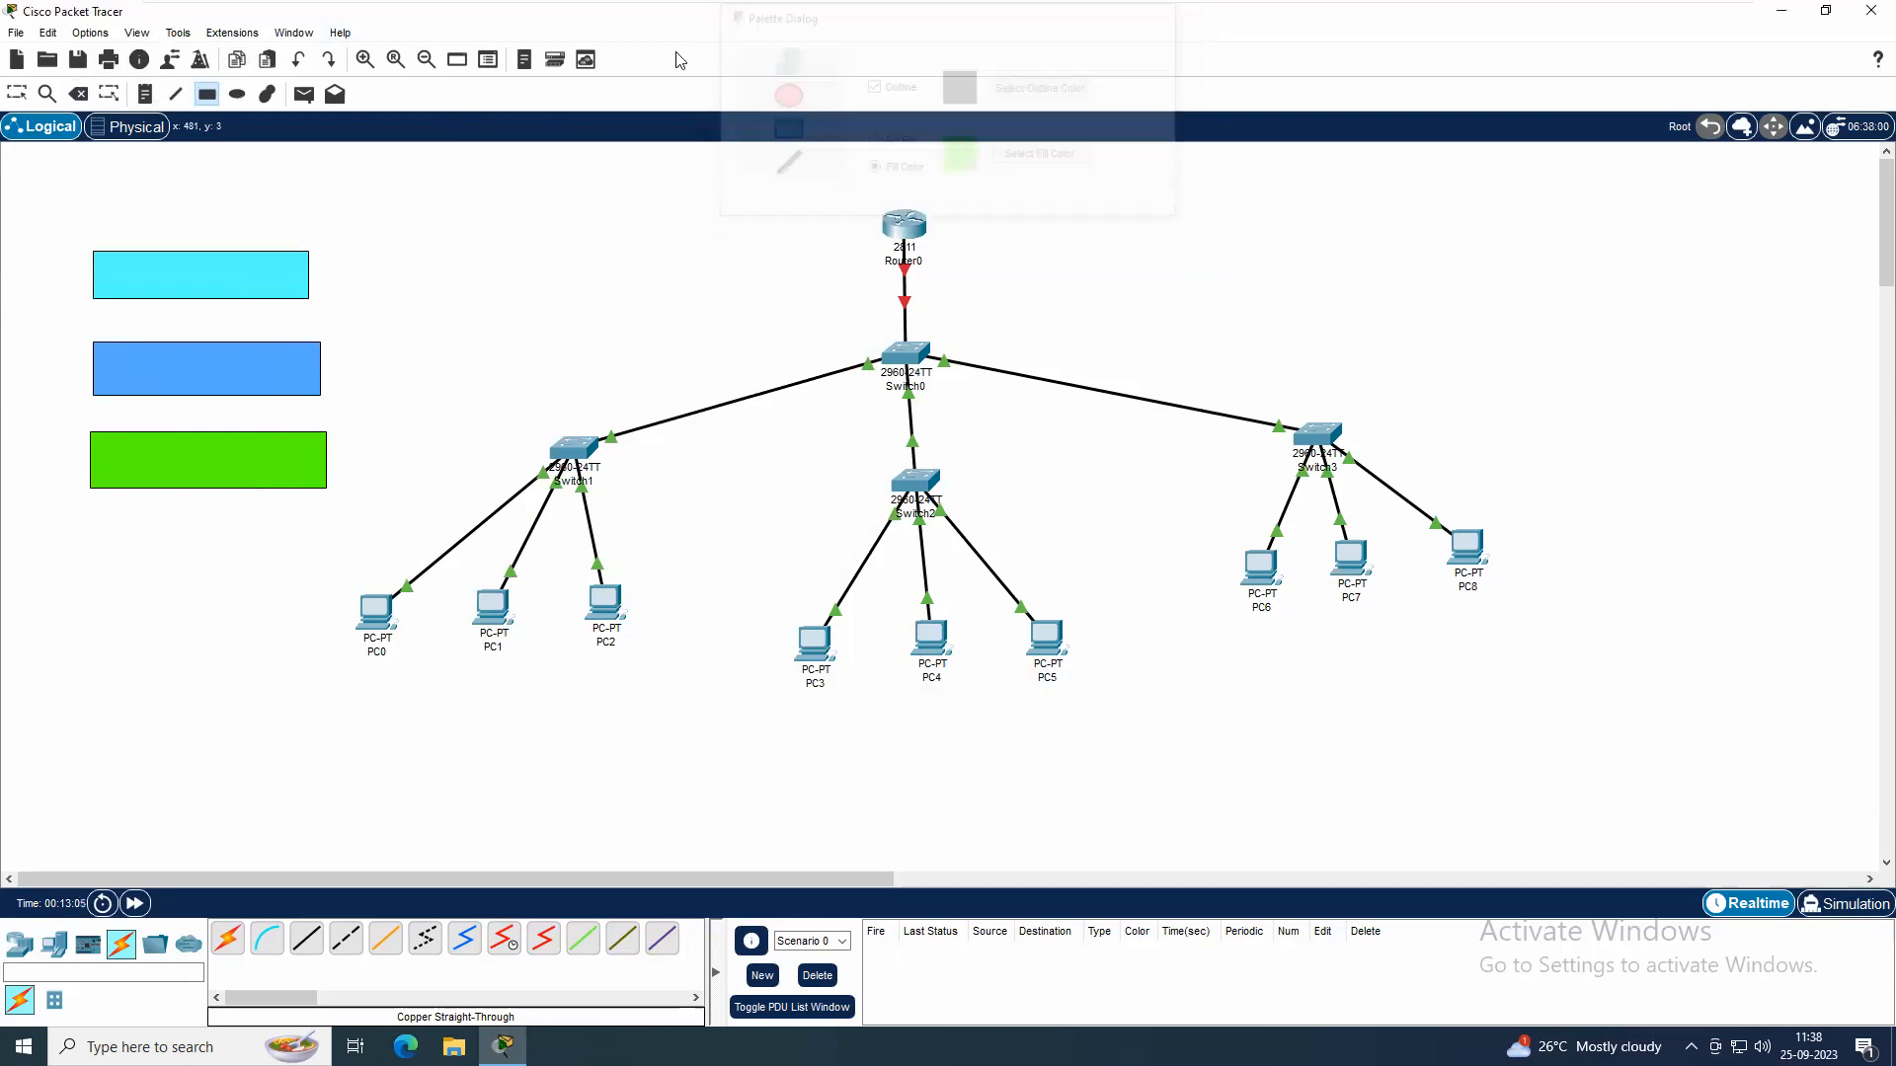
Place the notes "VLAN 10 - 192.168.1.0/24", "VLAN 20- 192.168.2.0/24" and "VLAN 30-192.168.30/24" on the cyan, blue and green rectangles respectively
left_click(145, 95)
left_click(115, 263)
type("VLA")
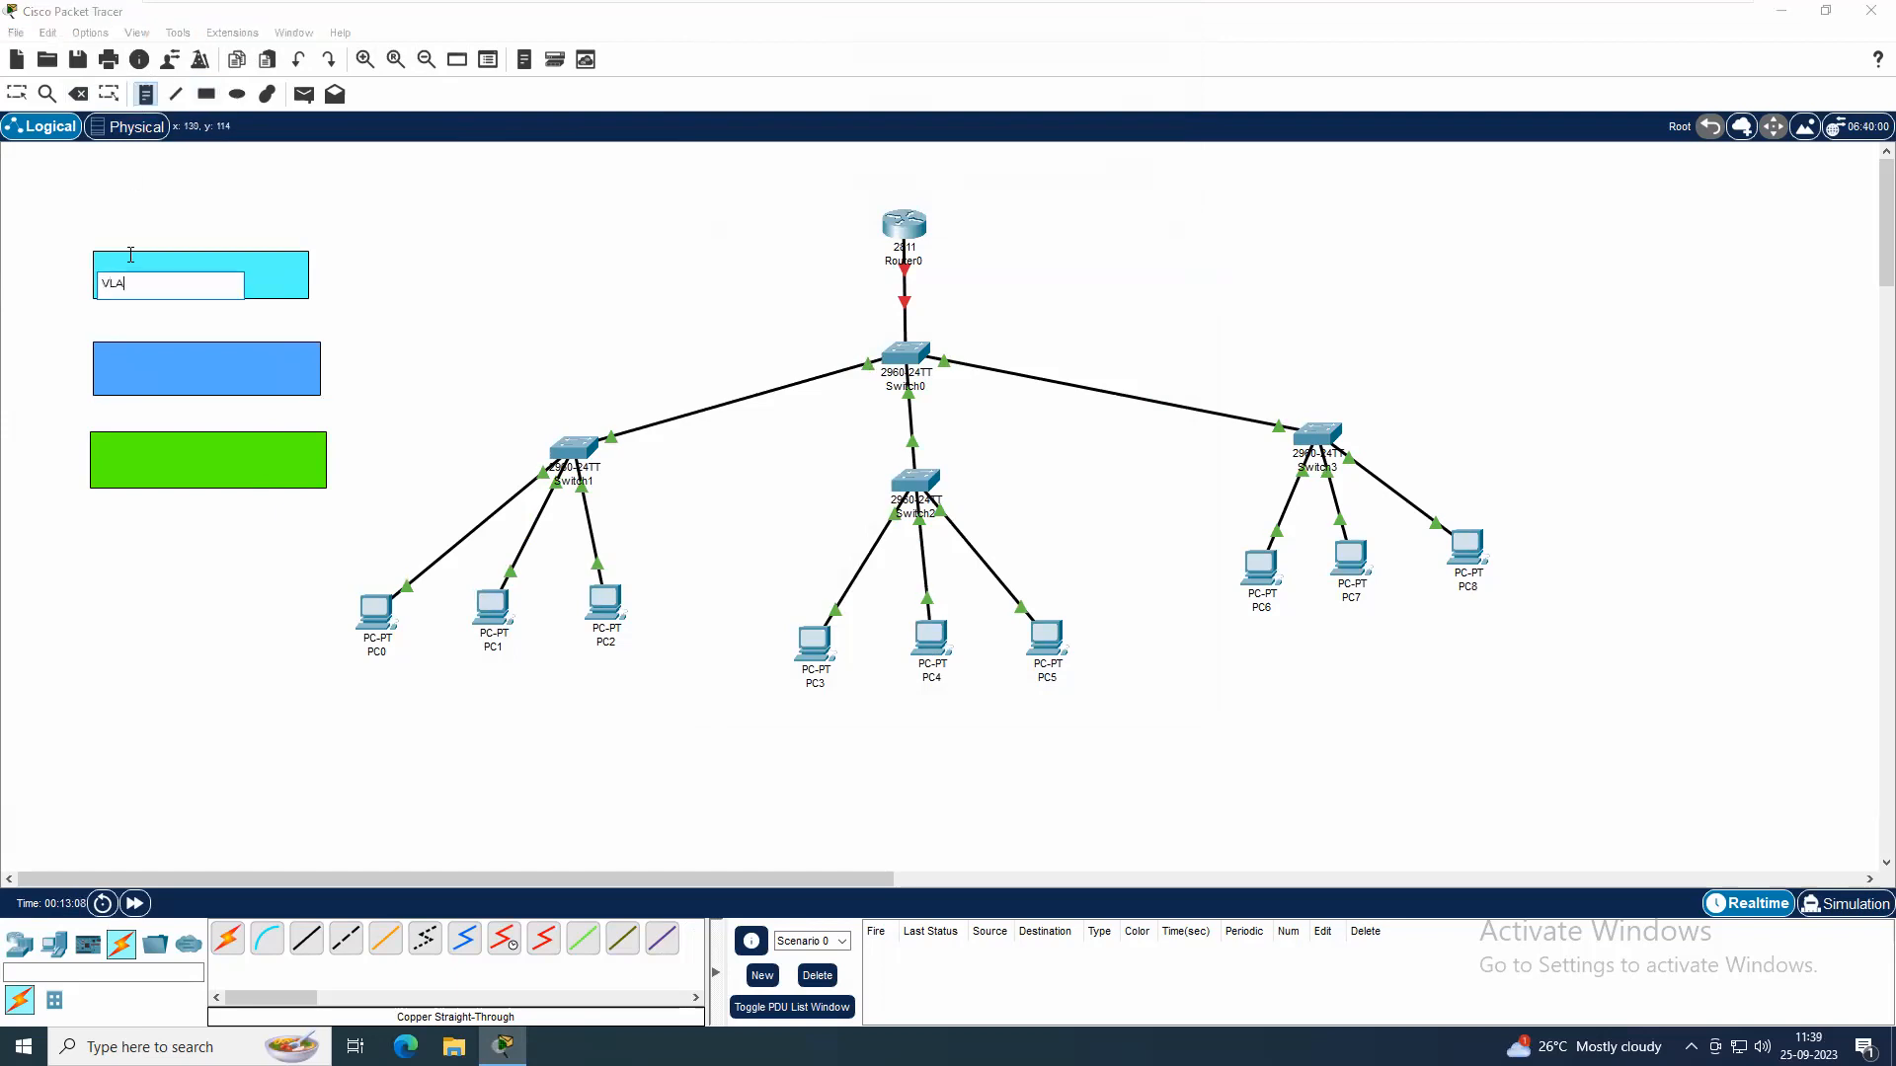
type("N 10 - 192.168.1.0/24")
left_click(105, 362)
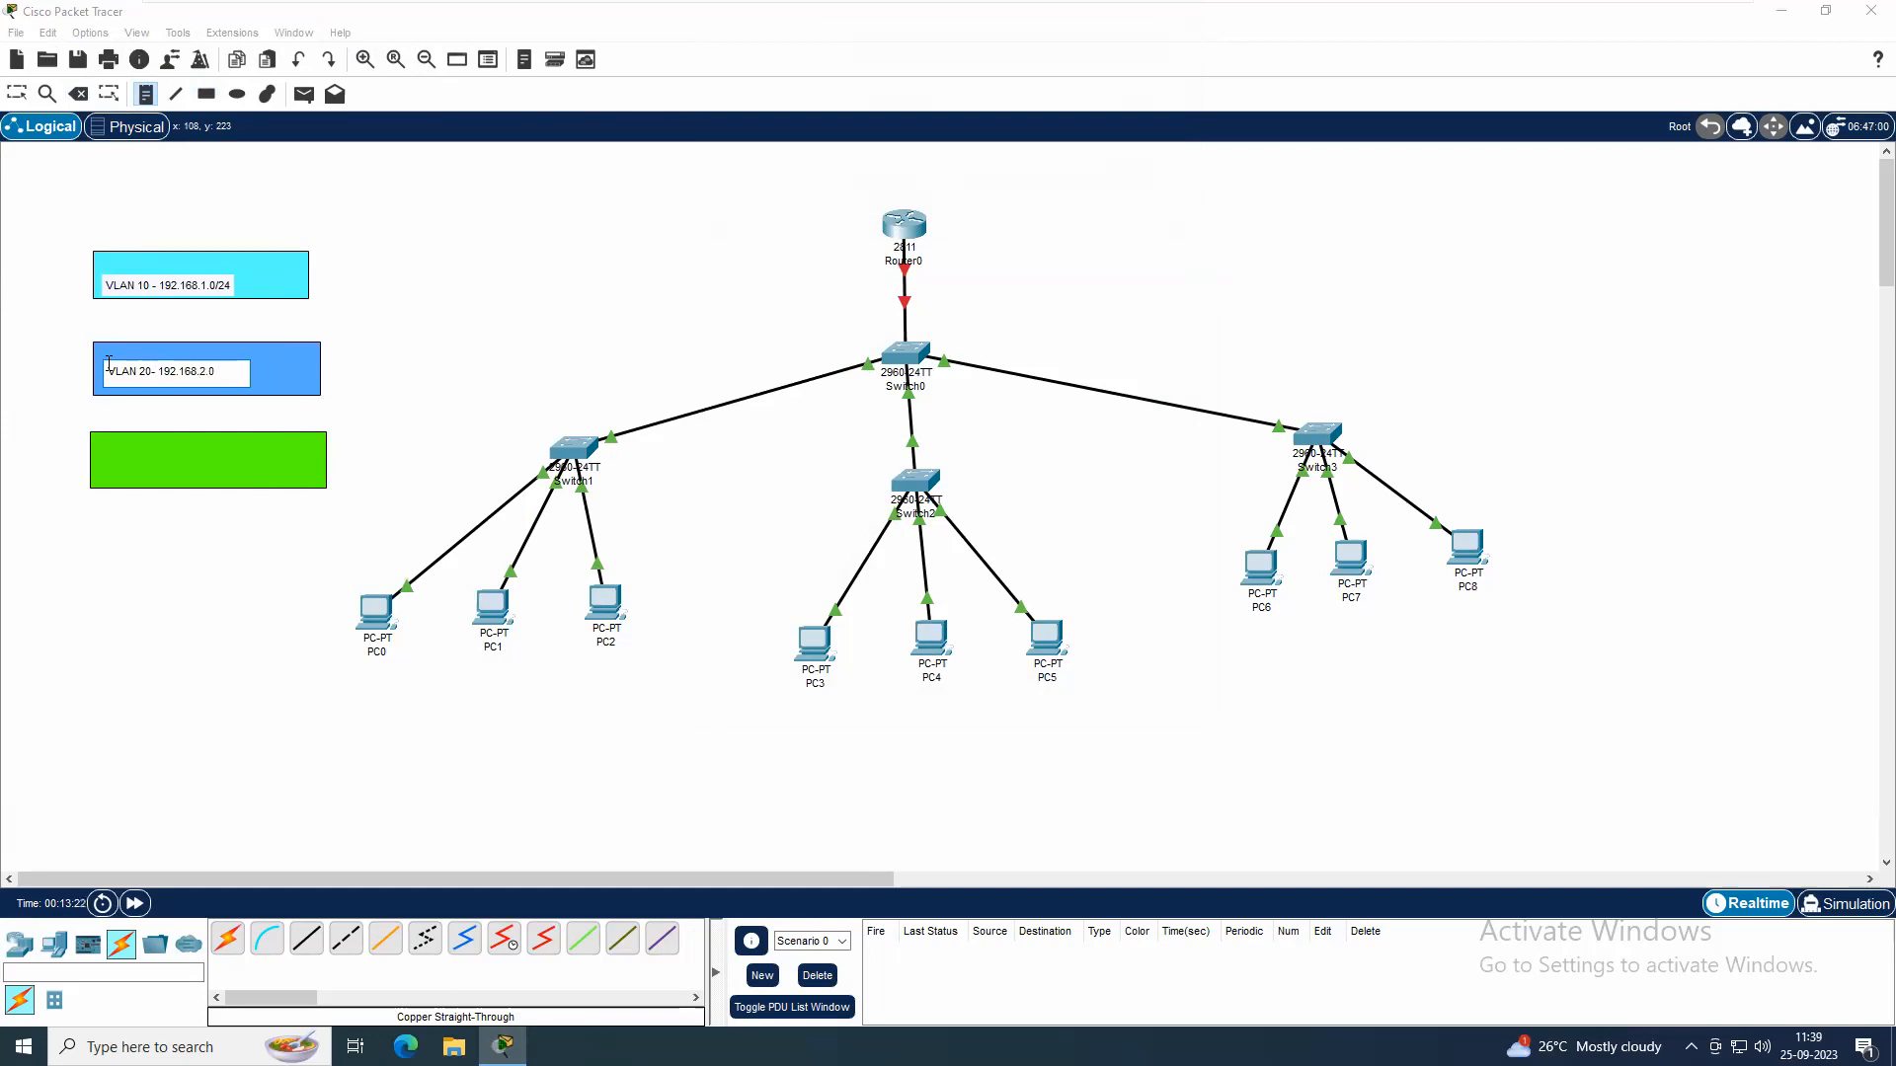
left_click(109, 456)
type("VLAN 30-192.168.30/24")
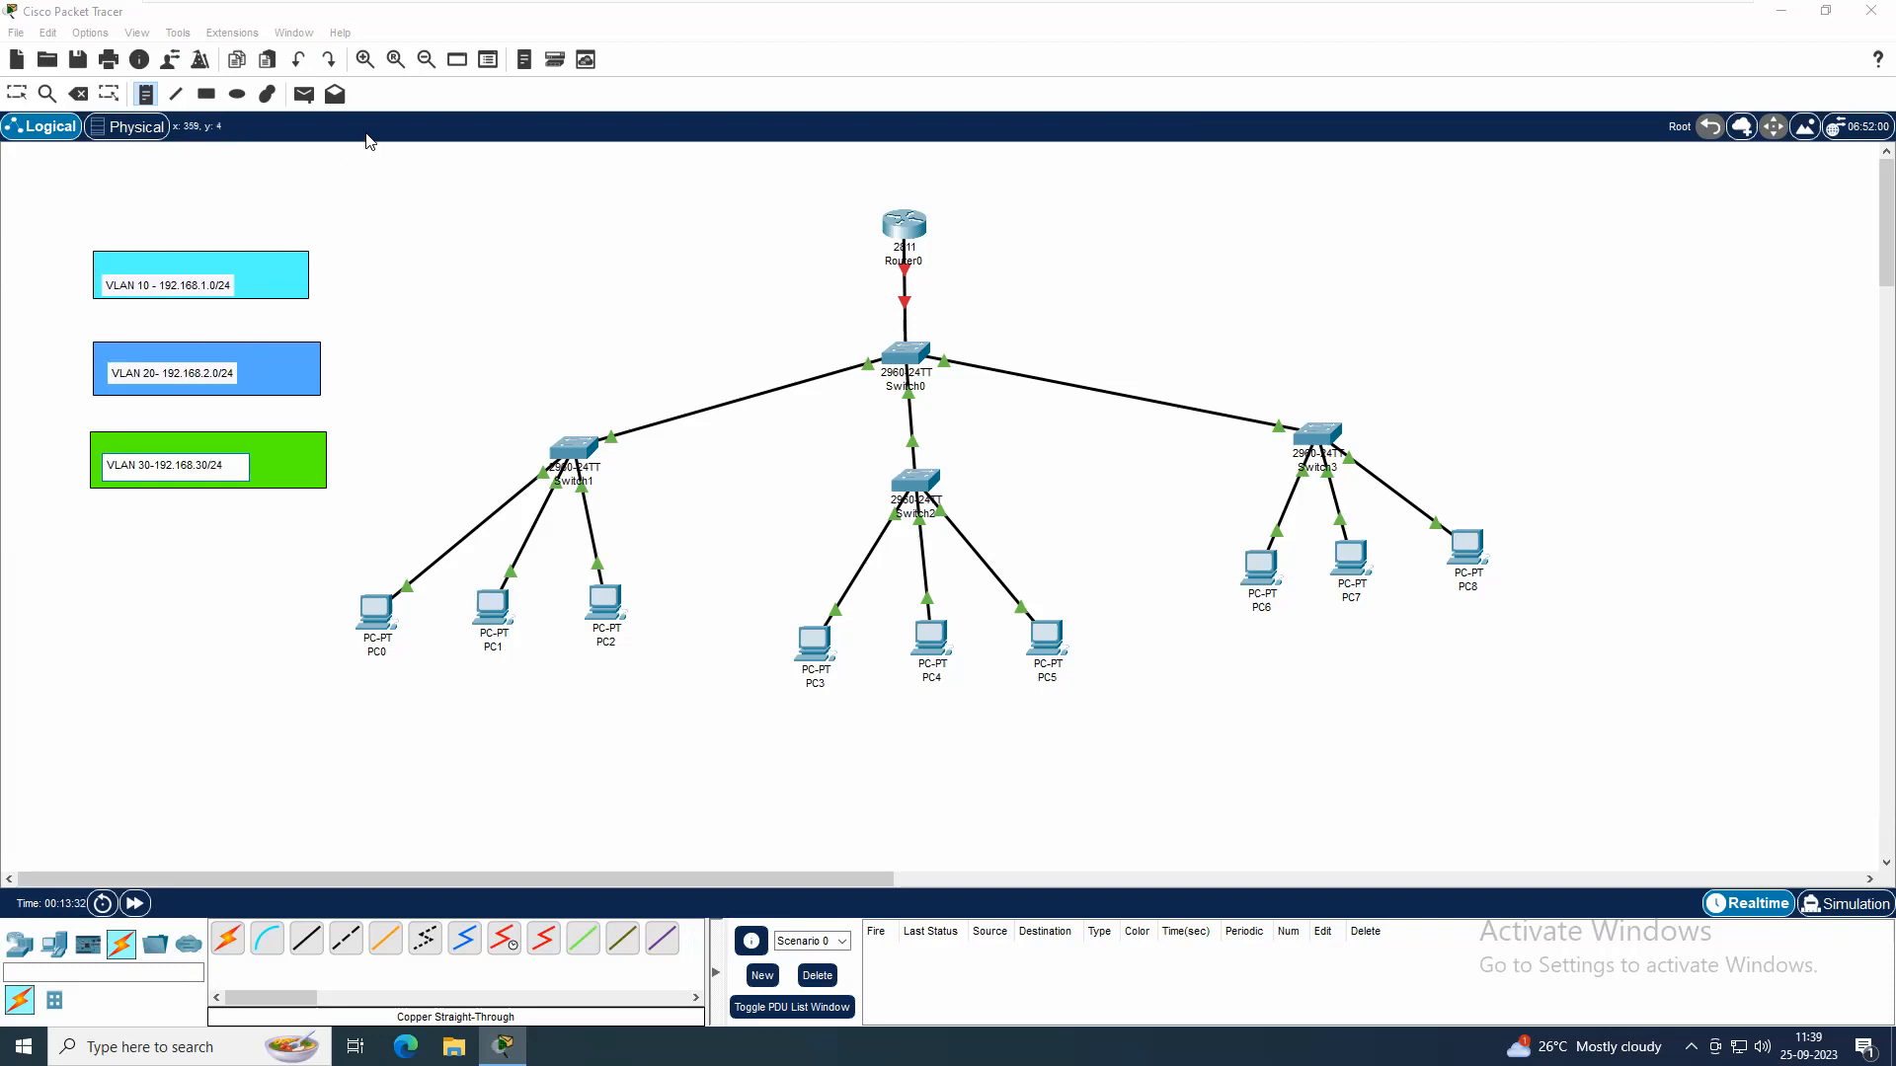
Draw green-filled rectangles behind PC2, PC5 and PC8 to mark them as VLAN 30 members
left_click(206, 94)
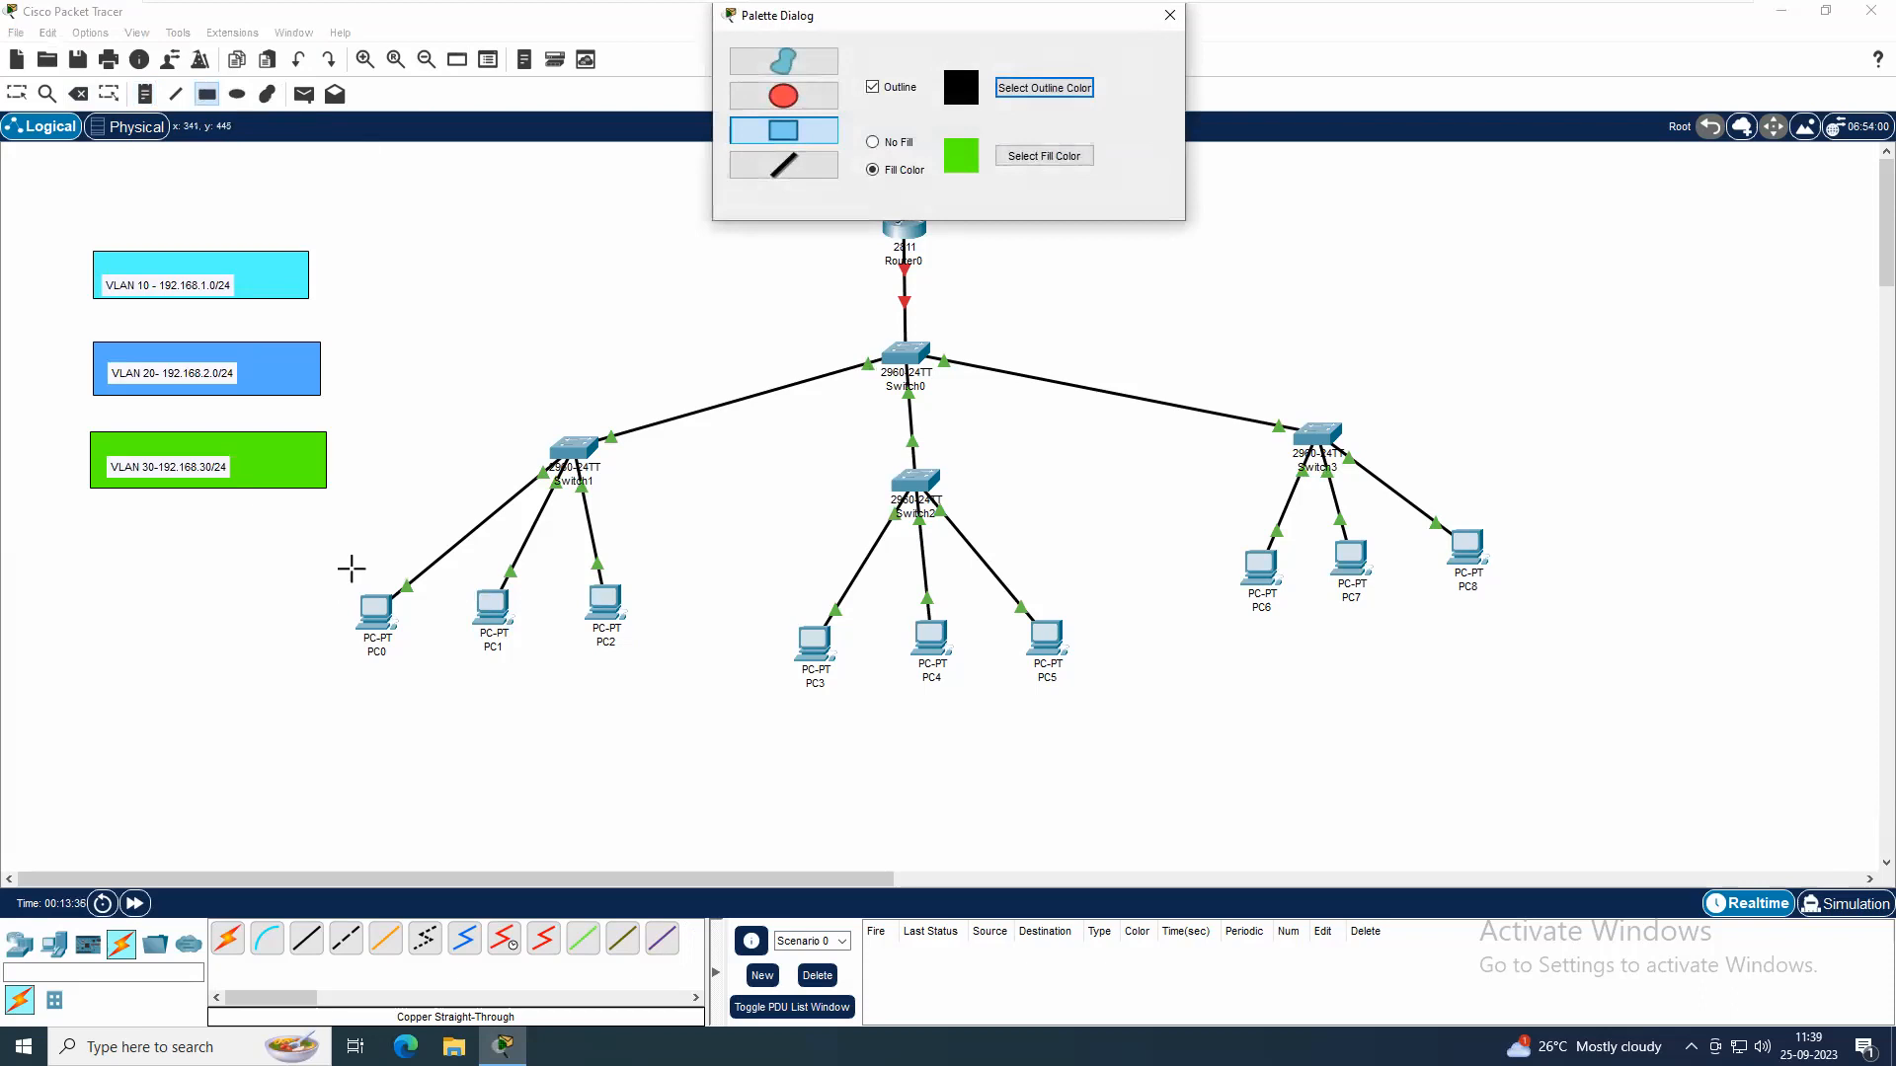
left_click_drag(575, 583, 650, 653)
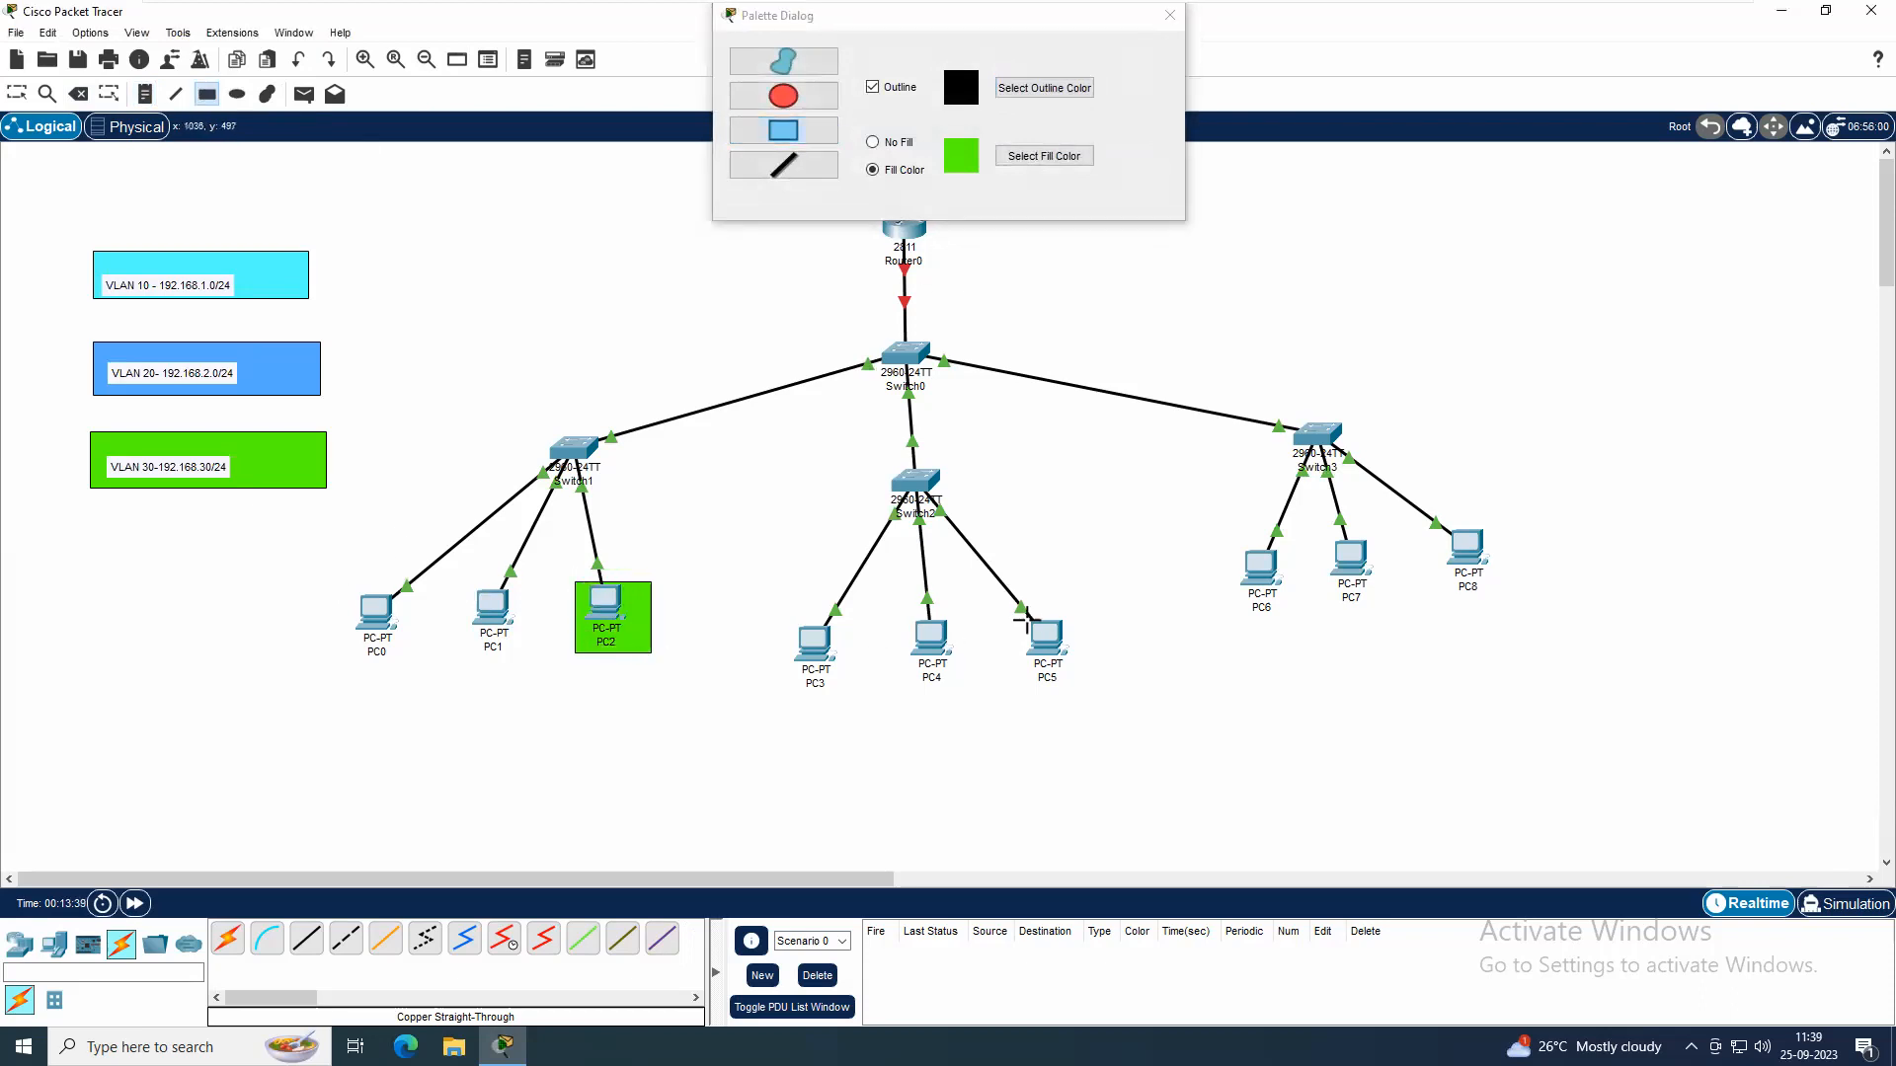
left_click_drag(995, 609, 1082, 689)
mouse_move(1424, 527)
left_mouse_down()
mouse_move(1487, 550)
mouse_move(1509, 603)
left_mouse_up()
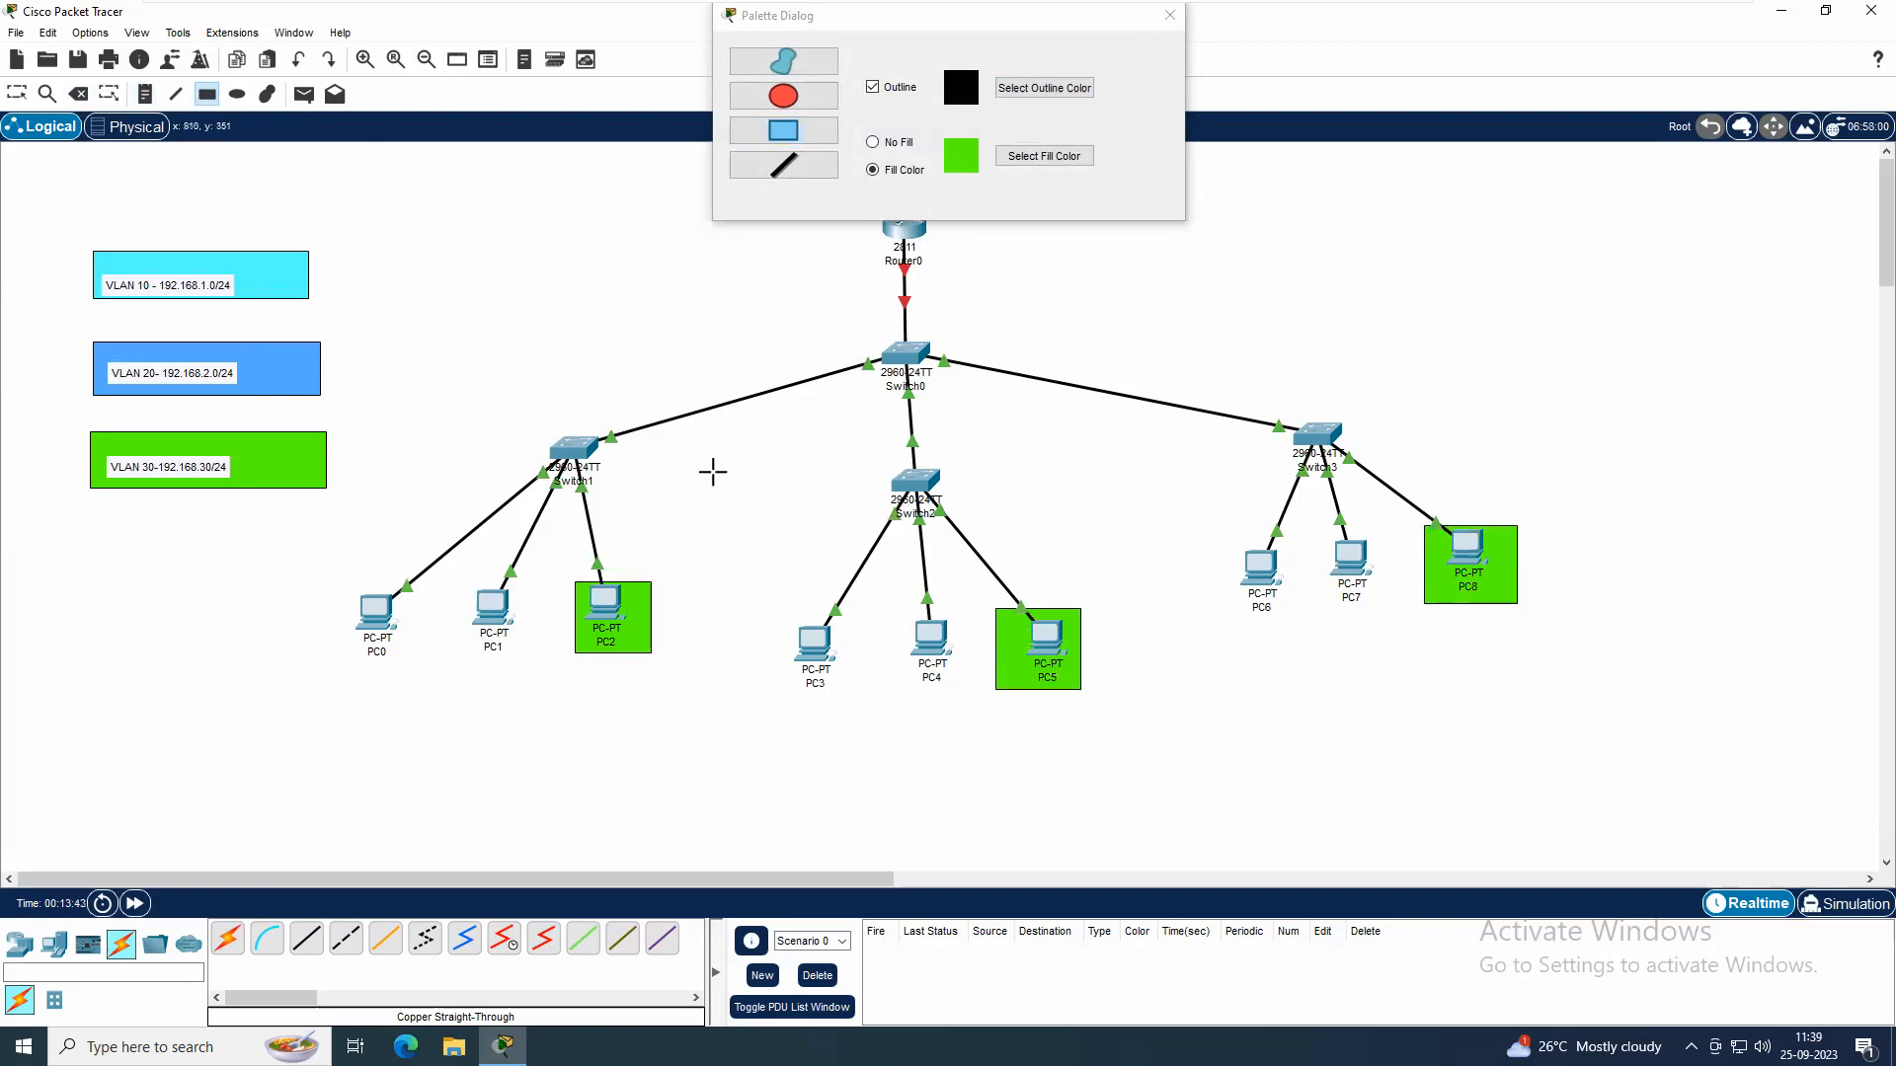
Draw blue-filled (#55aaff) rectangles behind PC7, PC4 and PC1 to mark them as VLAN 20 members
left_click(1017, 155)
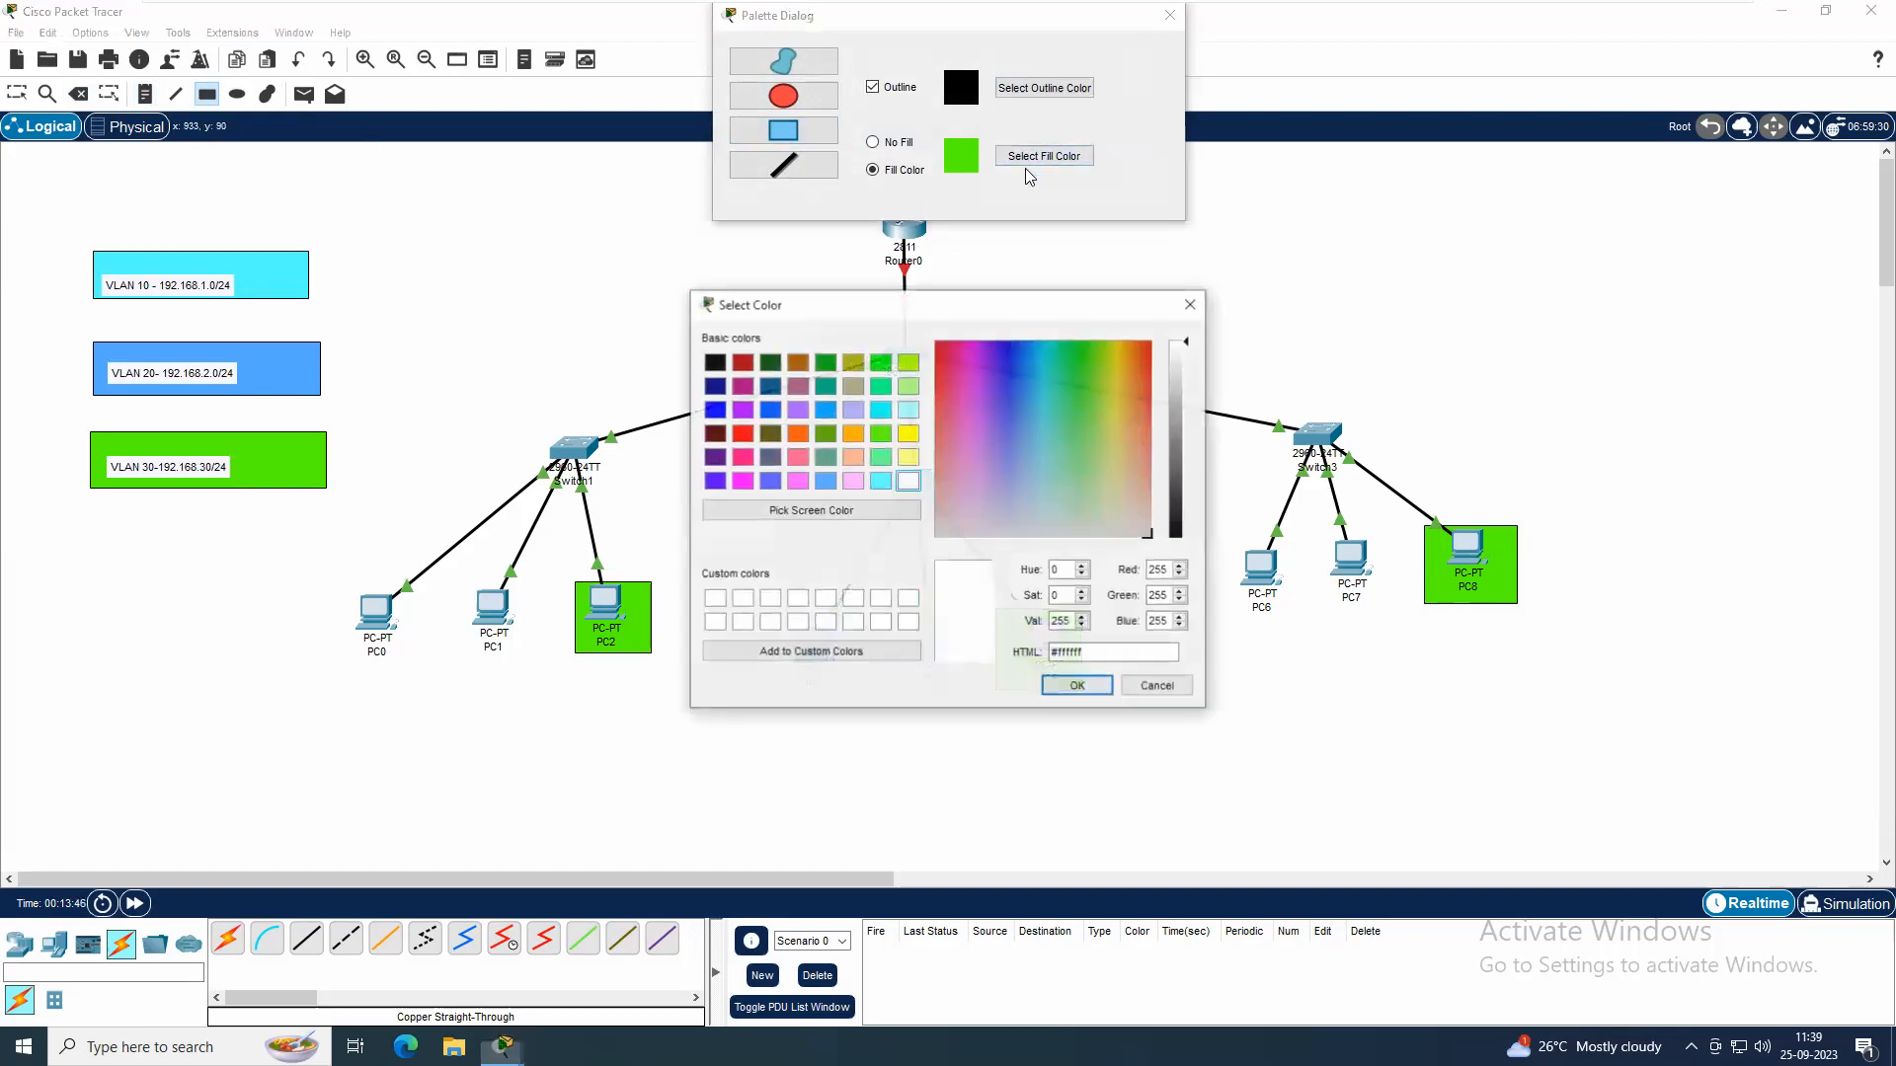
left_click(829, 484)
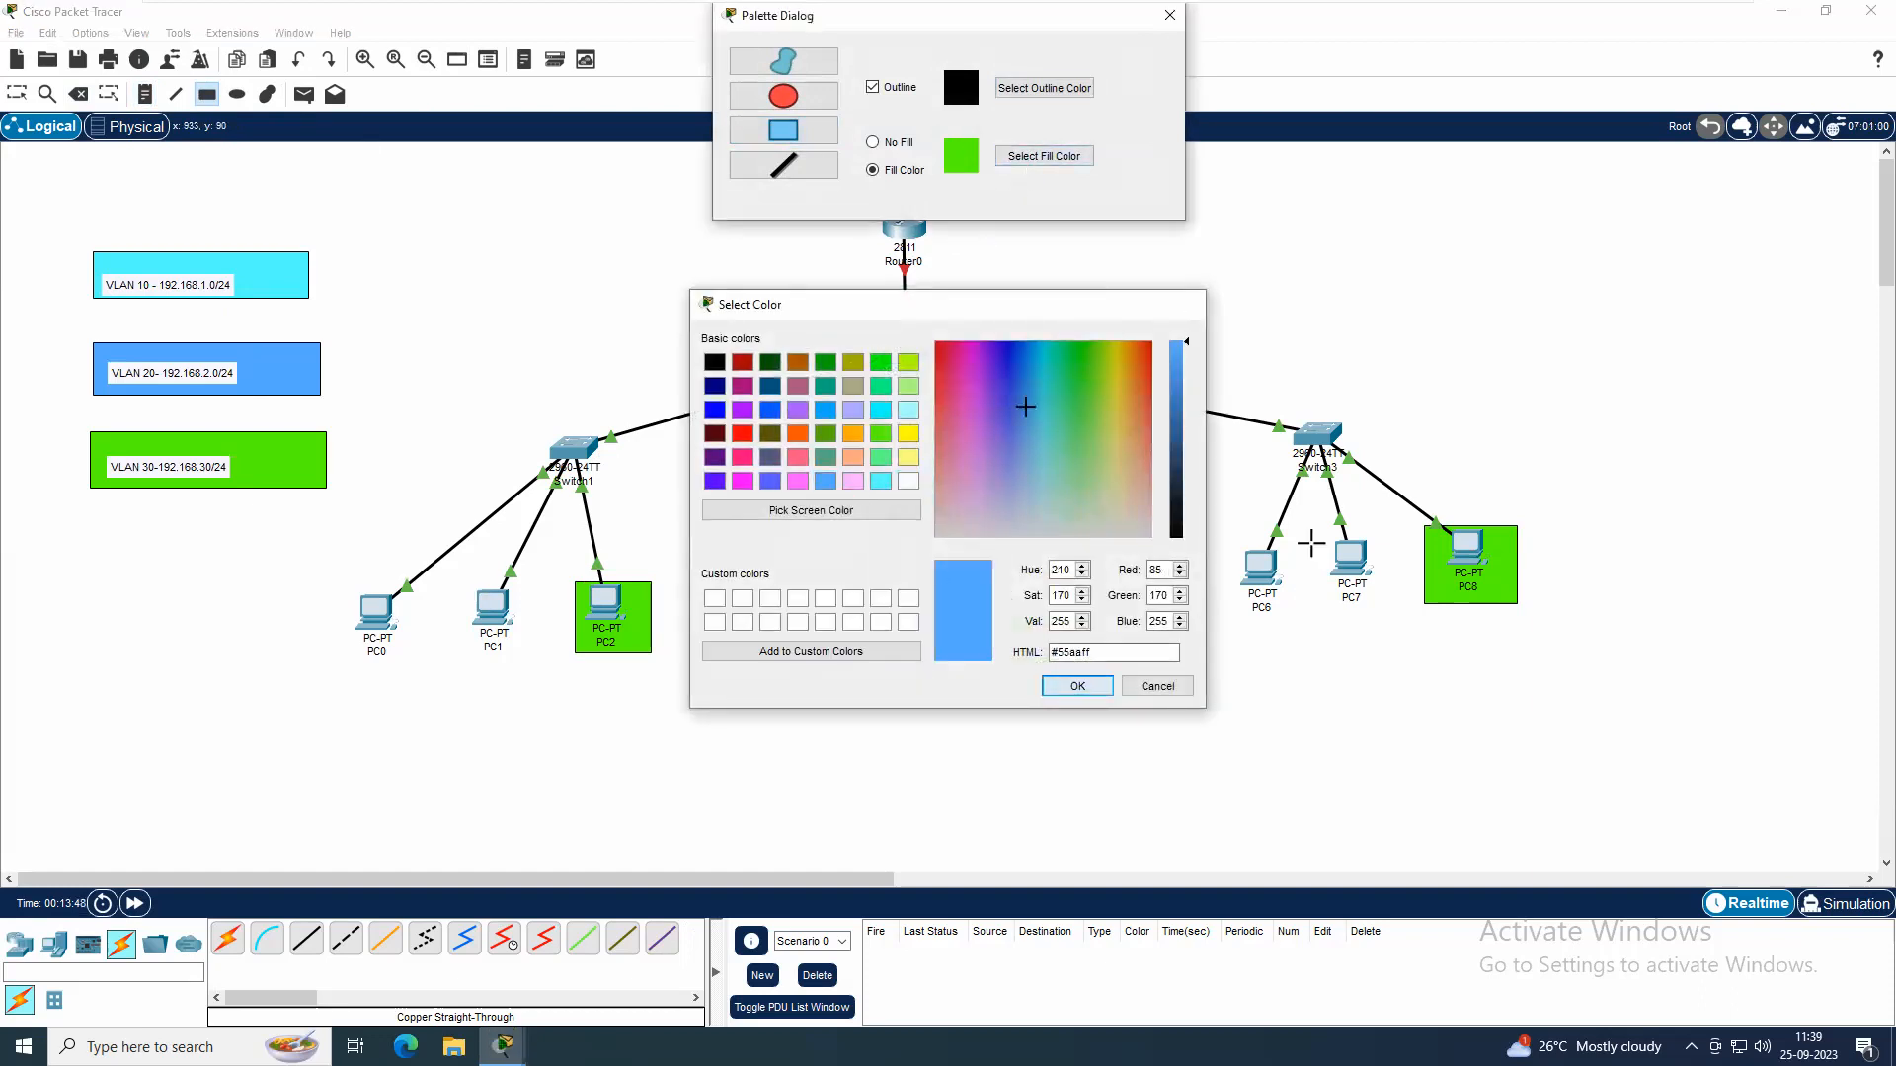
left_click(1077, 685)
left_click_drag(1321, 526, 1377, 608)
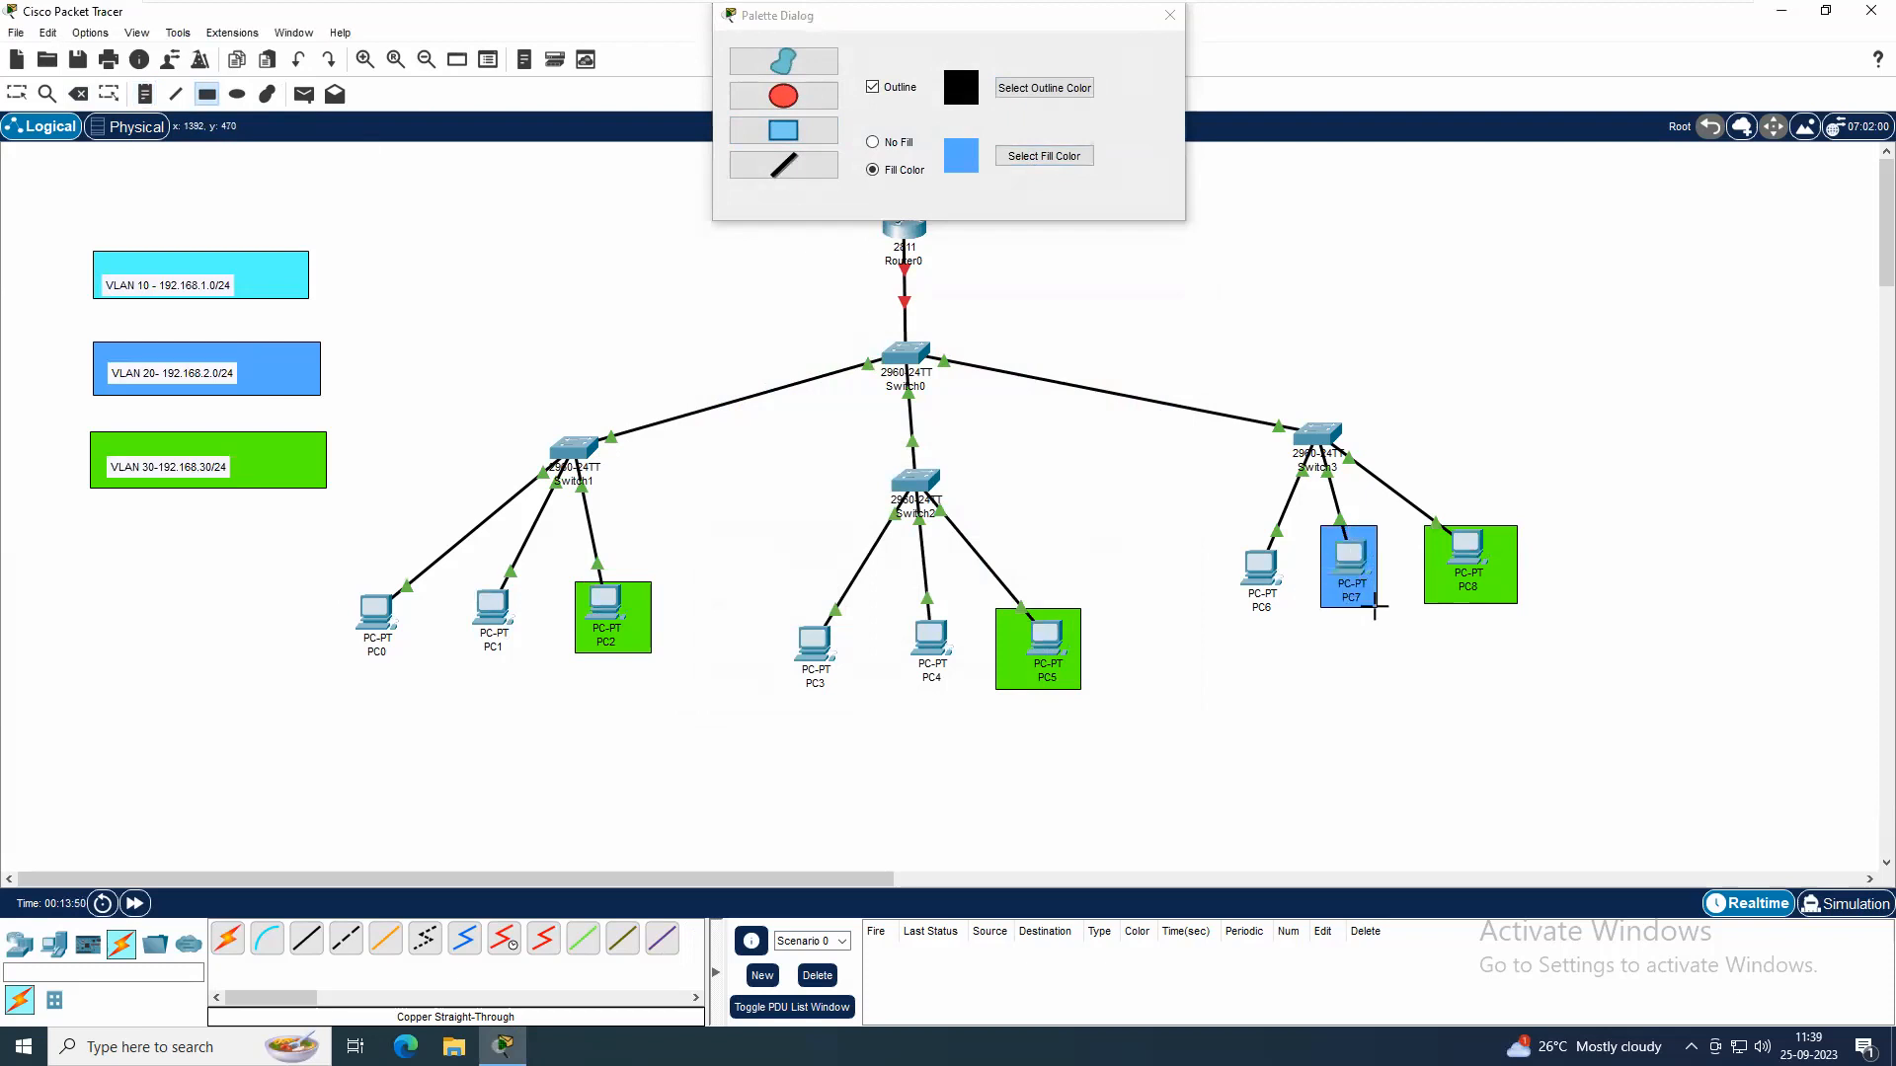
mouse_move(908, 609)
left_mouse_down()
mouse_move(965, 703)
mouse_move(954, 691)
left_mouse_up()
mouse_move(470, 580)
left_mouse_down()
mouse_move(546, 671)
mouse_move(530, 662)
left_mouse_up()
Draw light cyan (#55ffff) rectangles behind PC6, PC3 and PC0 to mark them as VLAN 10 members, and leave the drawing tool
left_click(1043, 156)
left_click(879, 481)
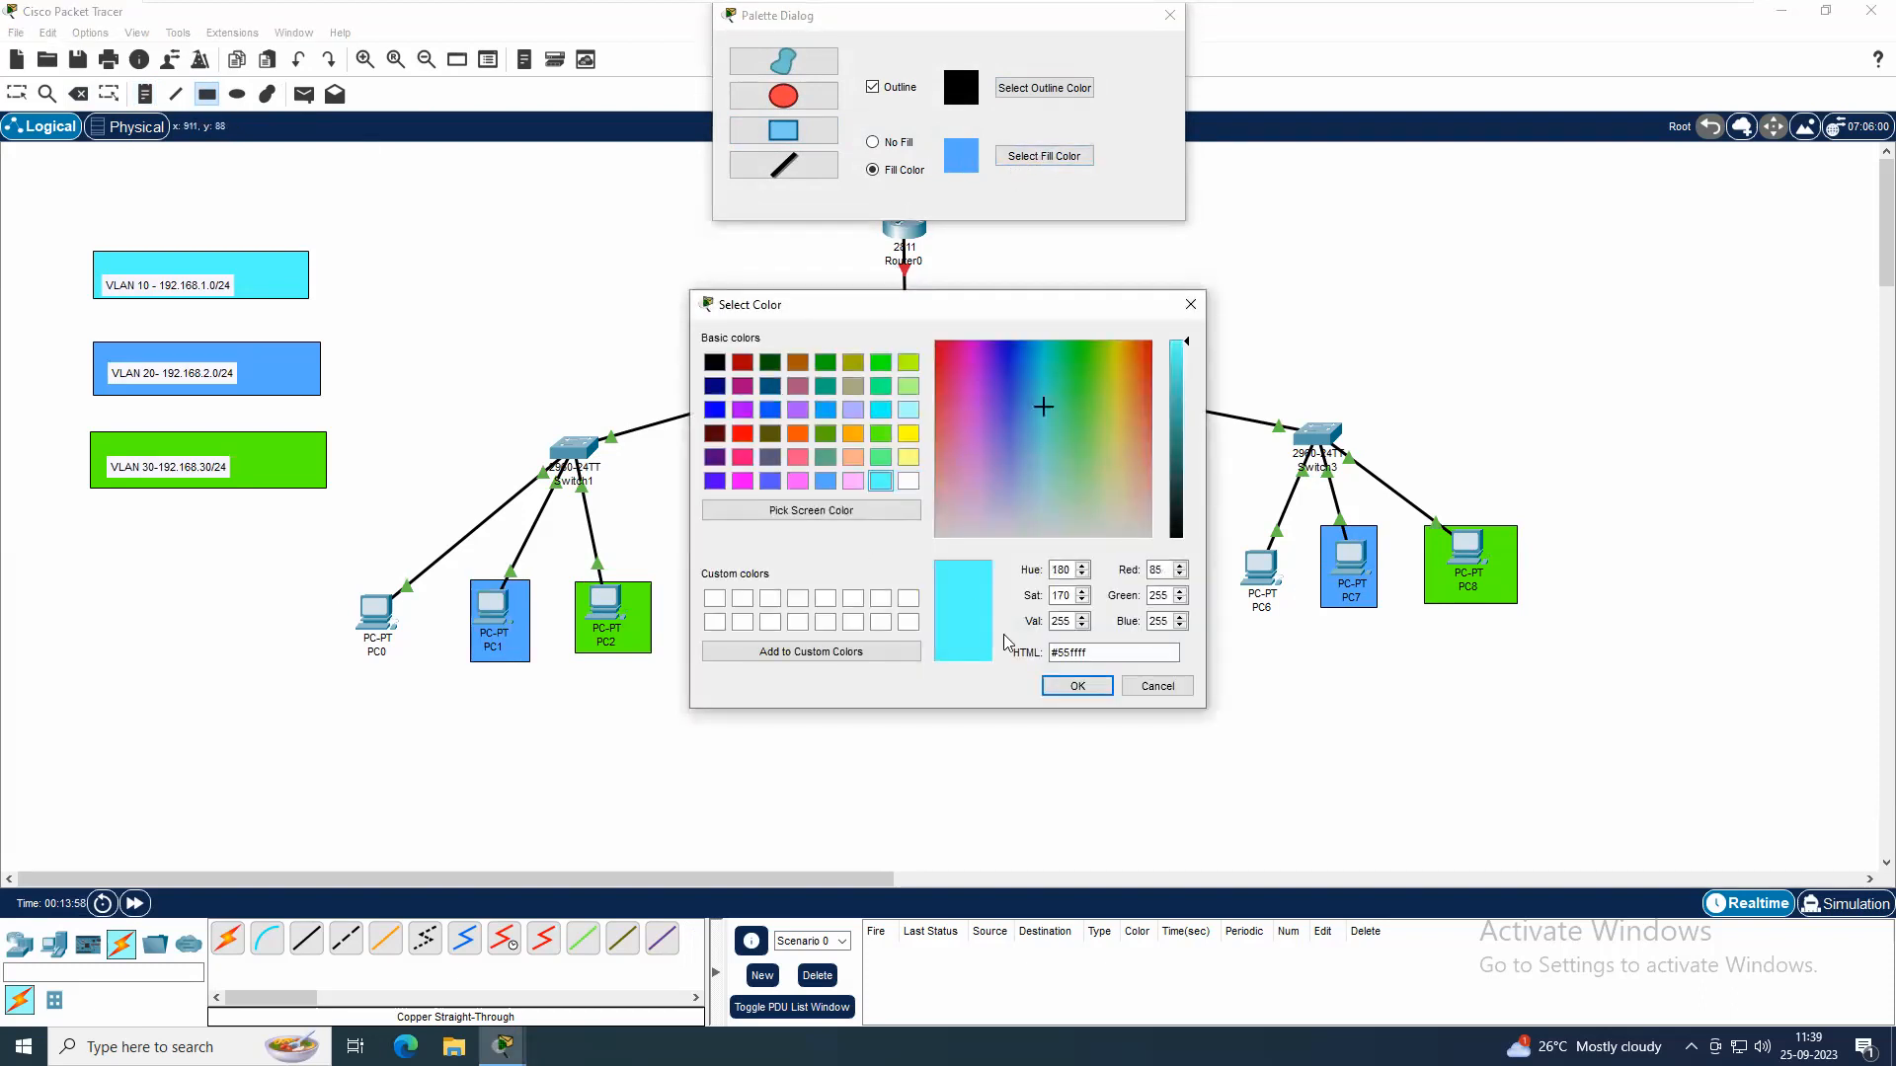
left_click(1077, 685)
left_click_drag(1230, 531, 1288, 618)
left_click_drag(779, 610, 845, 693)
left_click_drag(350, 576, 414, 663)
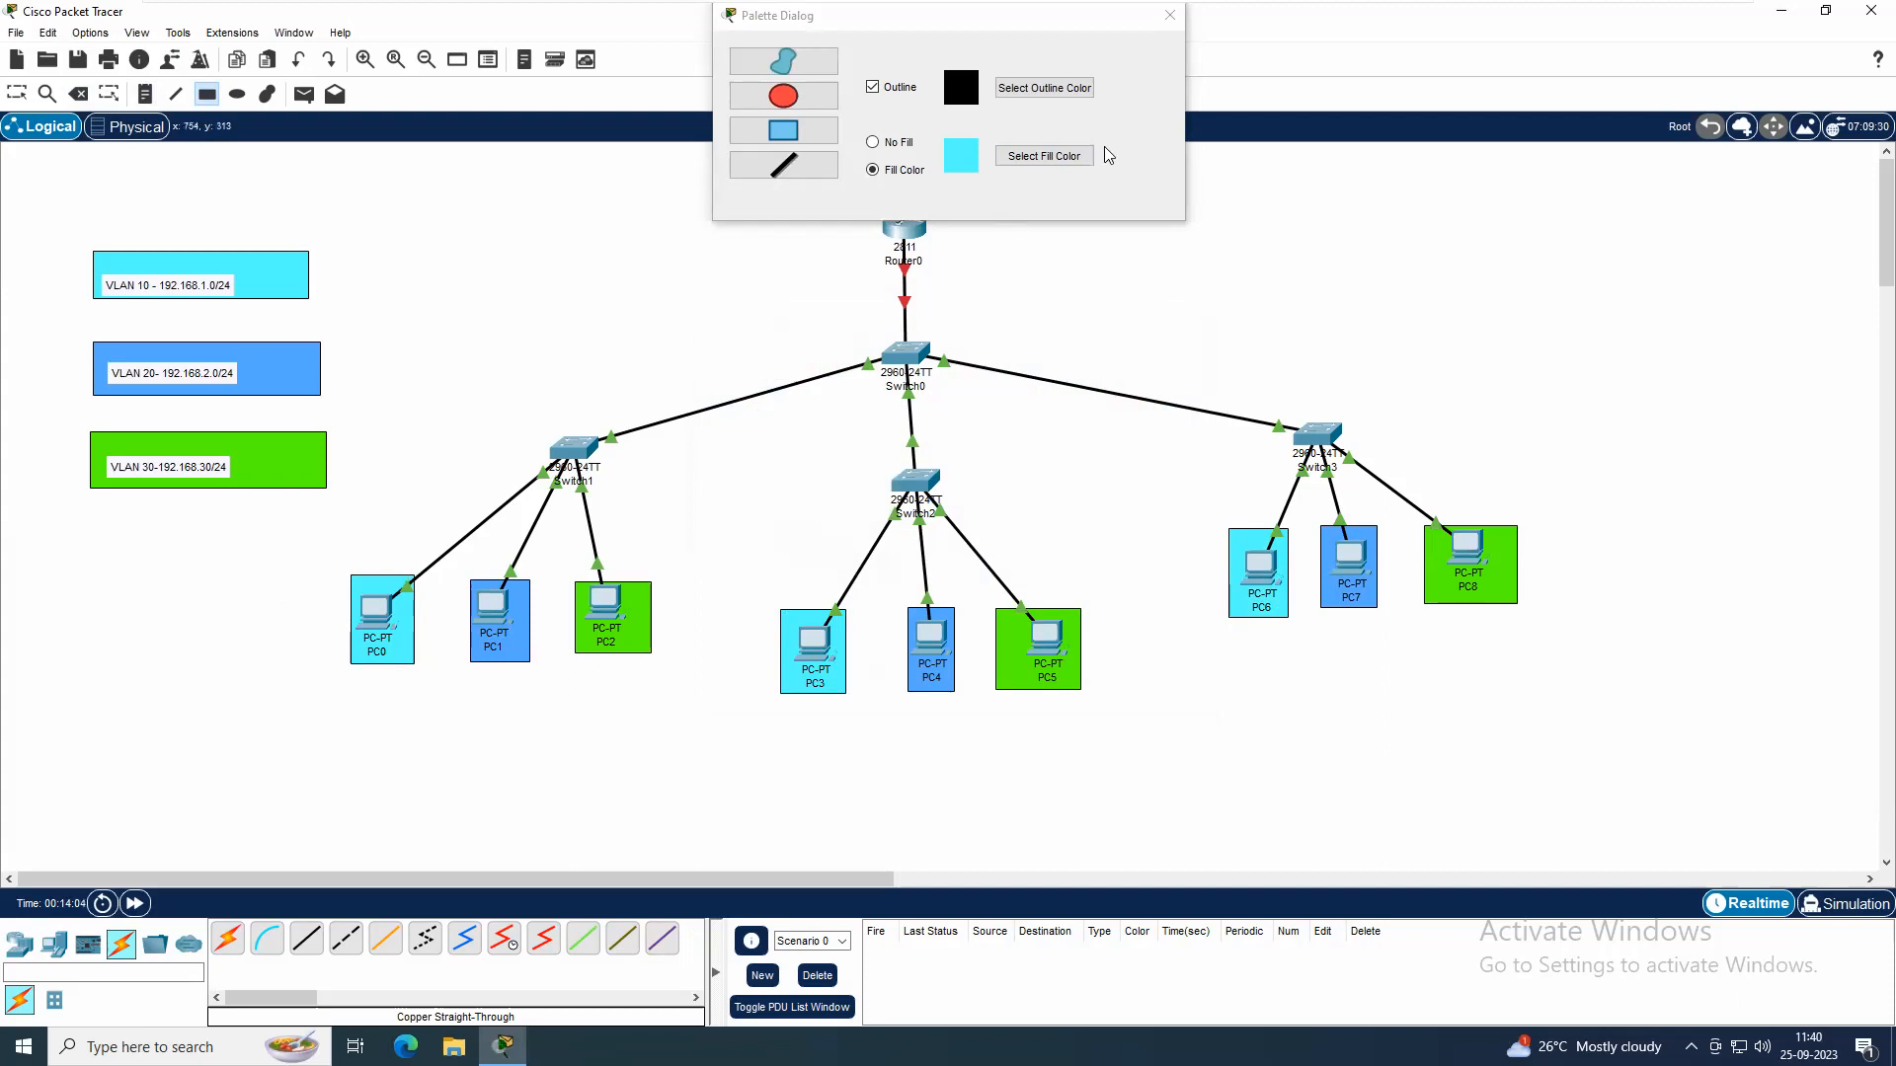
left_click(1169, 14)
key("Escape")
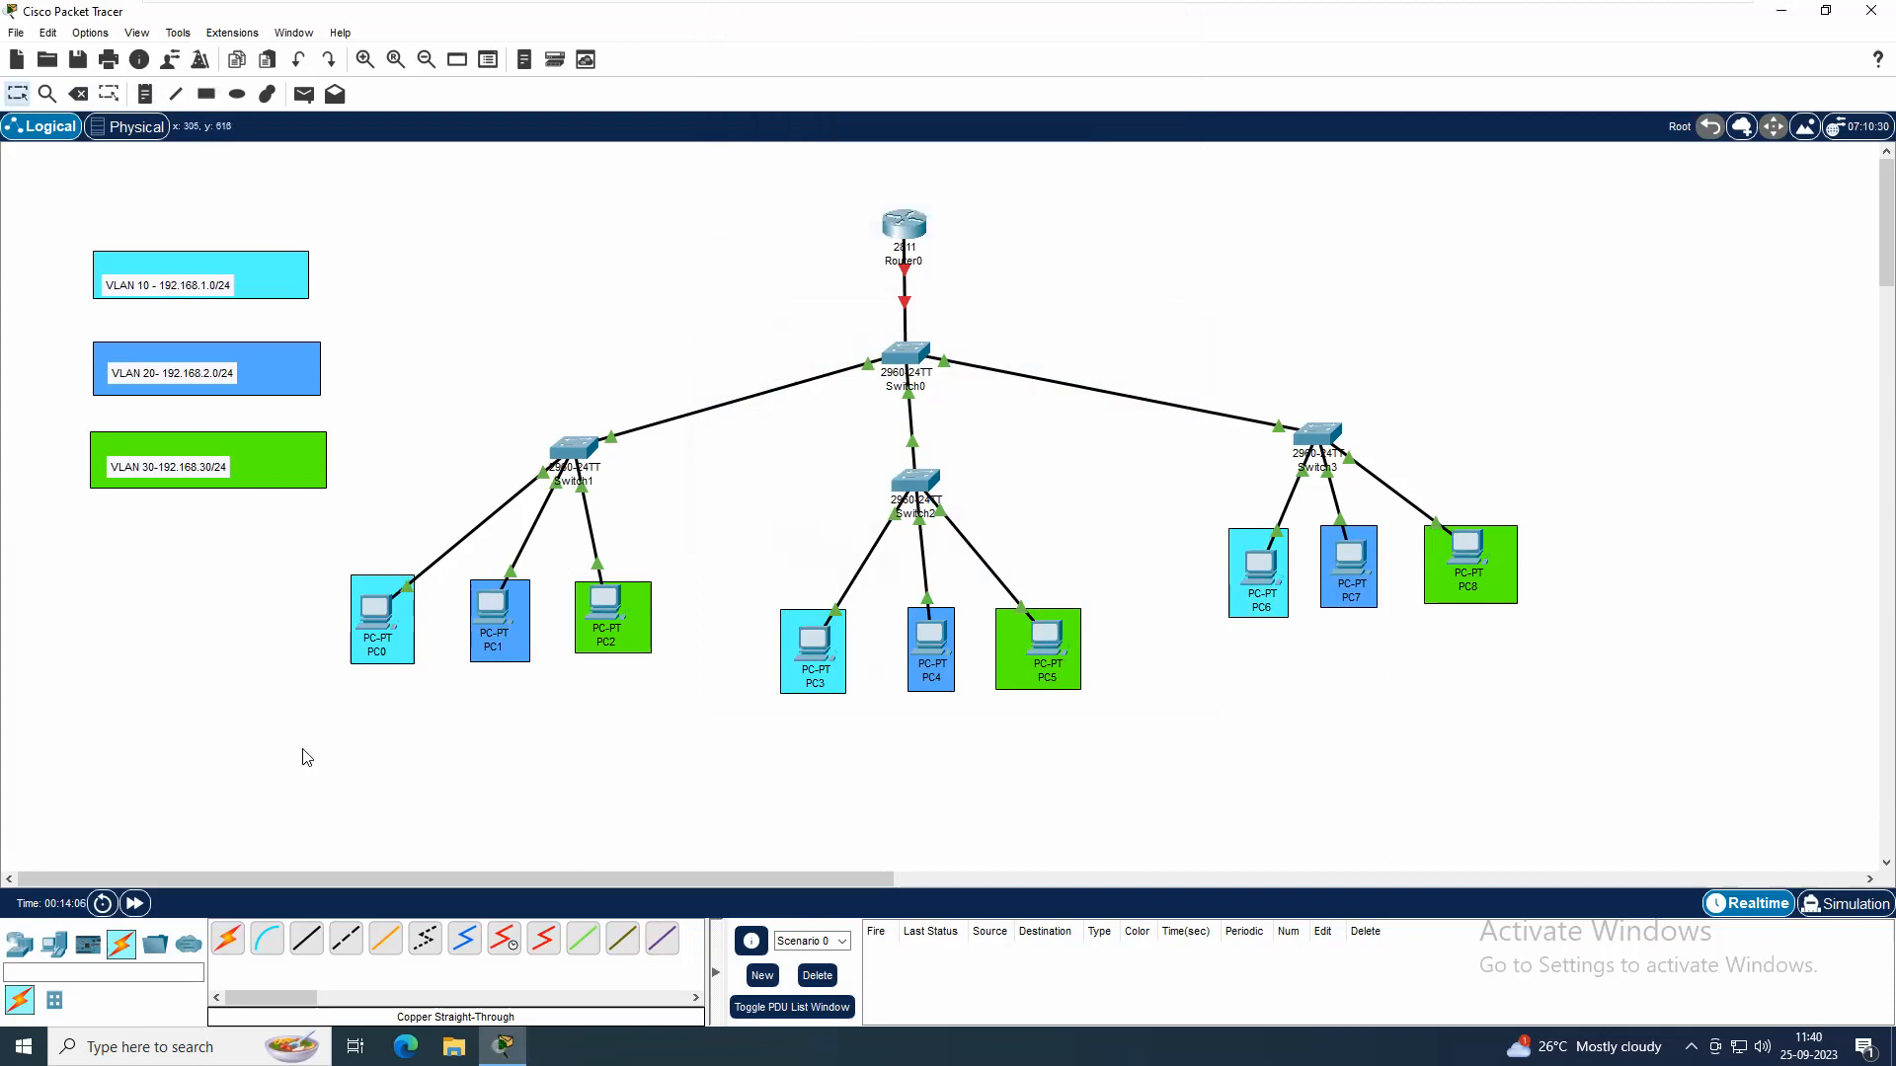
left_click(358, 598)
left_click(331, 647)
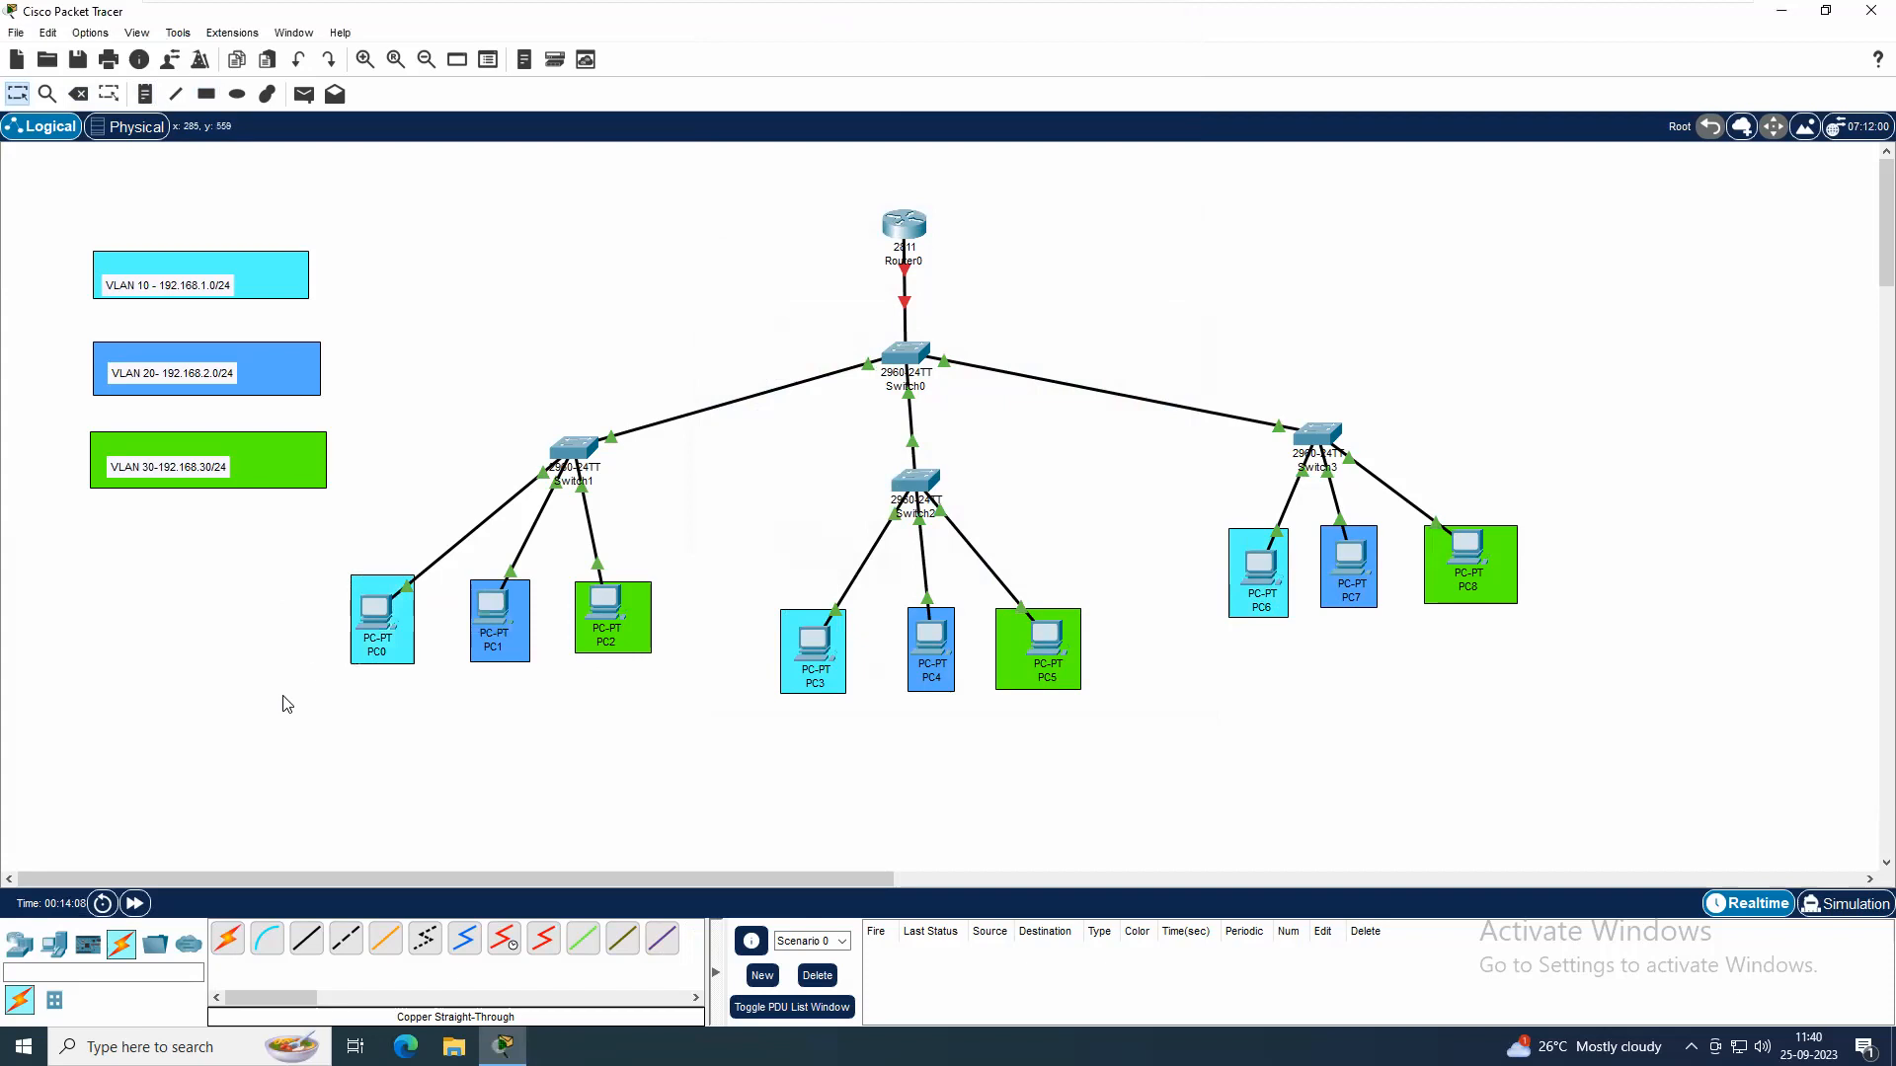
left_click(376, 612)
left_click(308, 779)
Set PC0's static IPv4 address to 192.168.1.10 with subnet mask 255.255.255.0
left_click(378, 616)
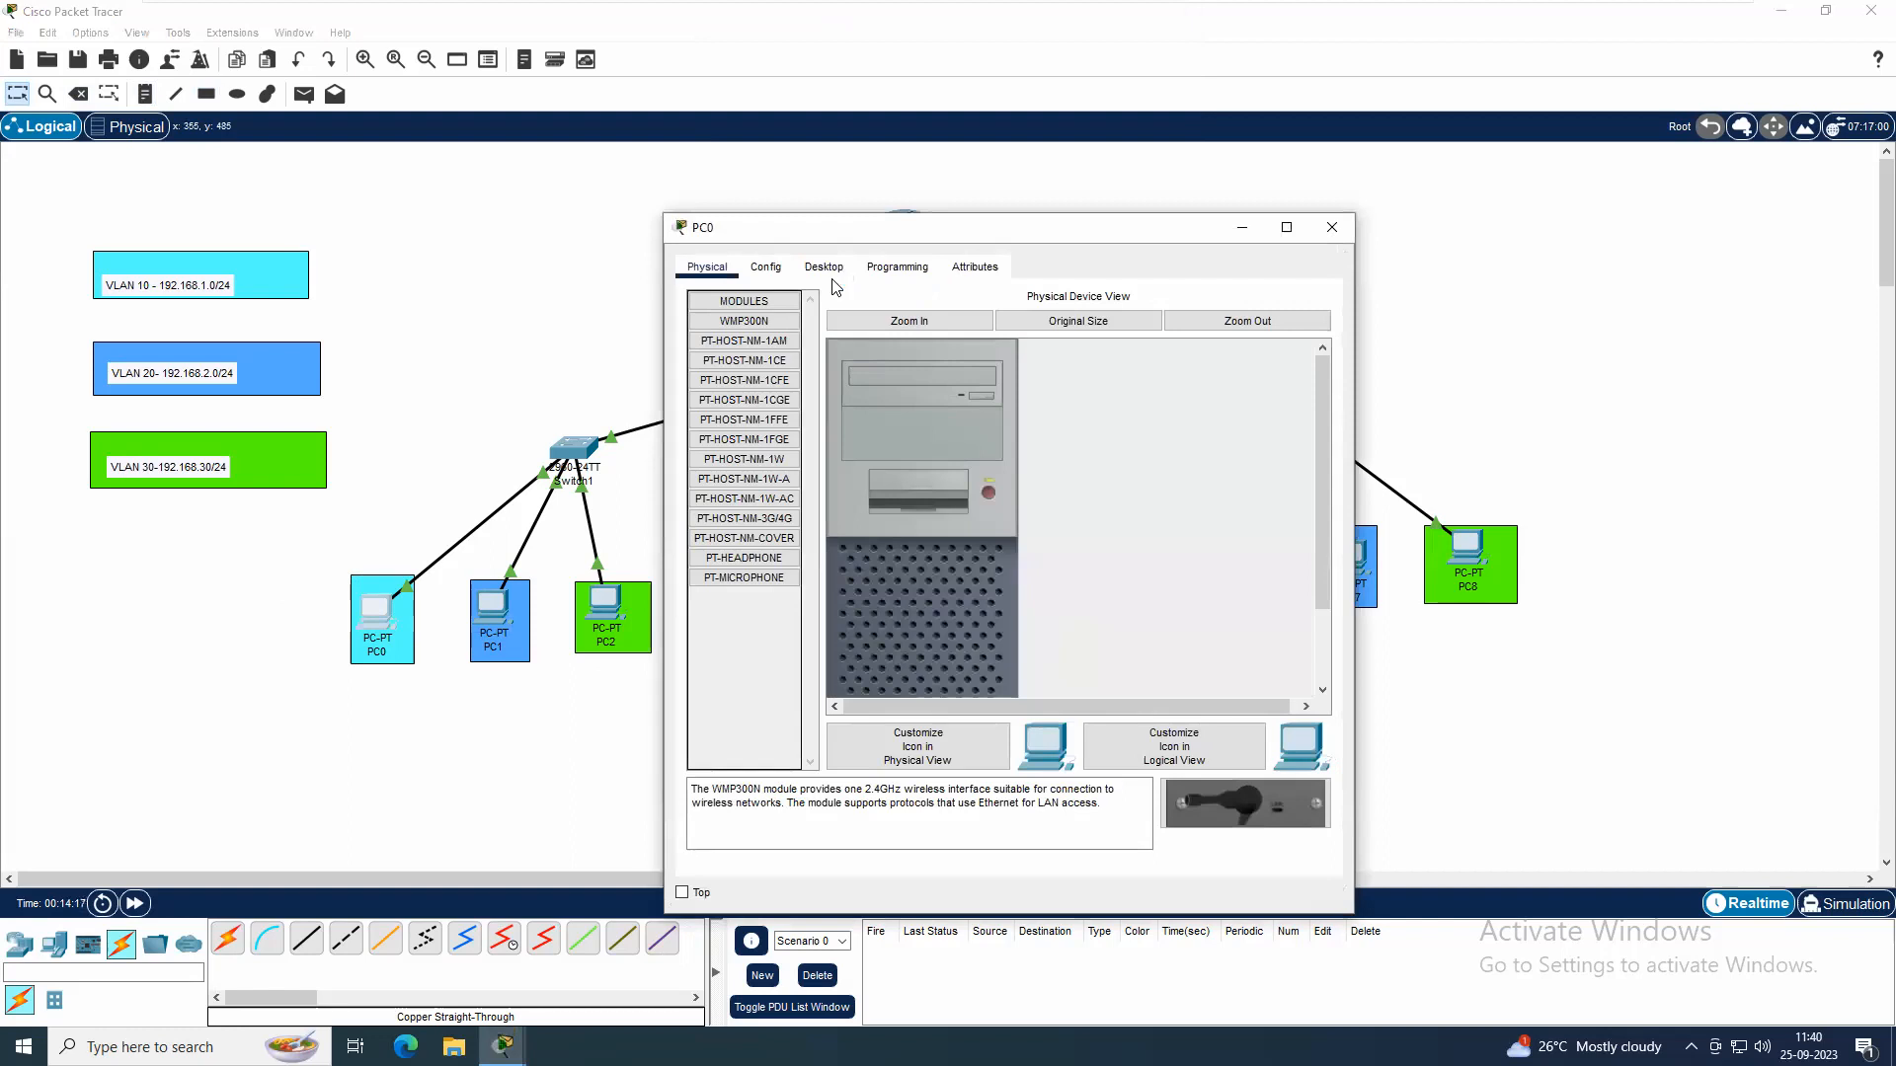
left_click(823, 269)
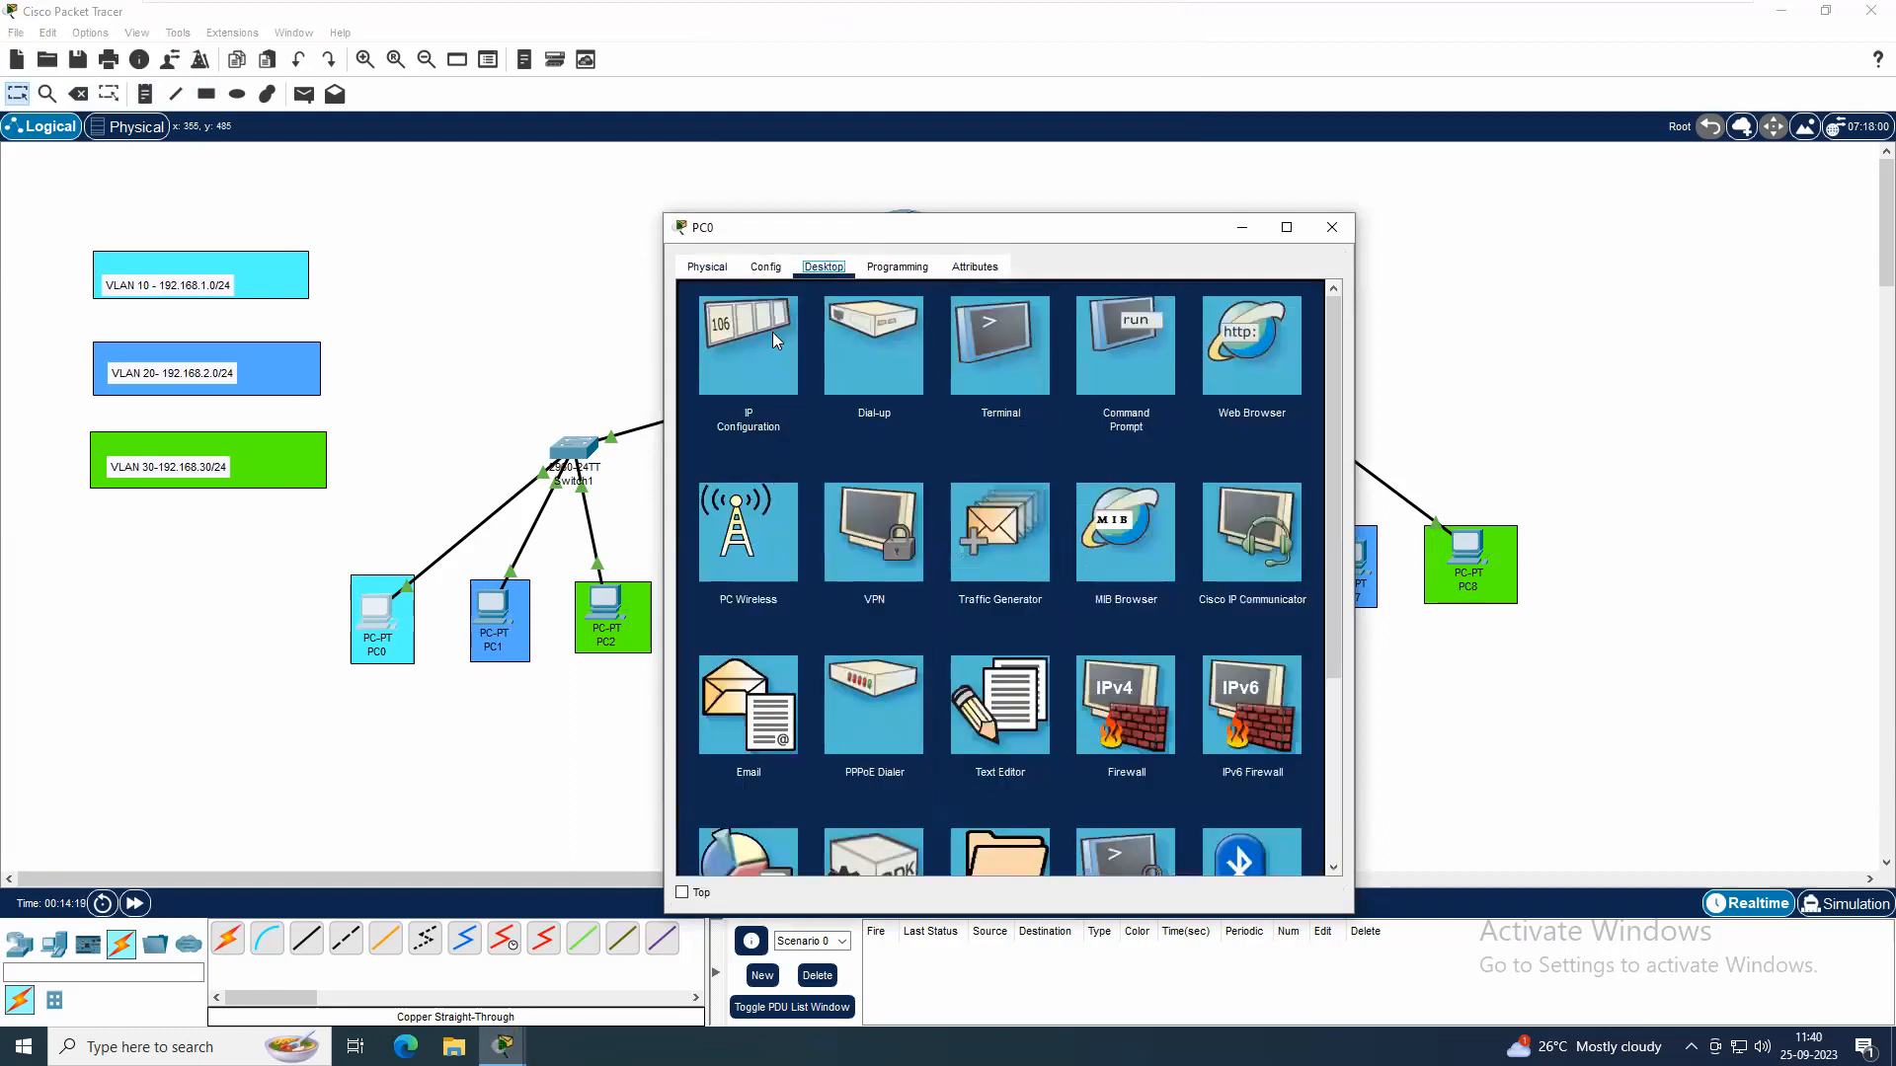
left_click(772, 332)
left_click(937, 404)
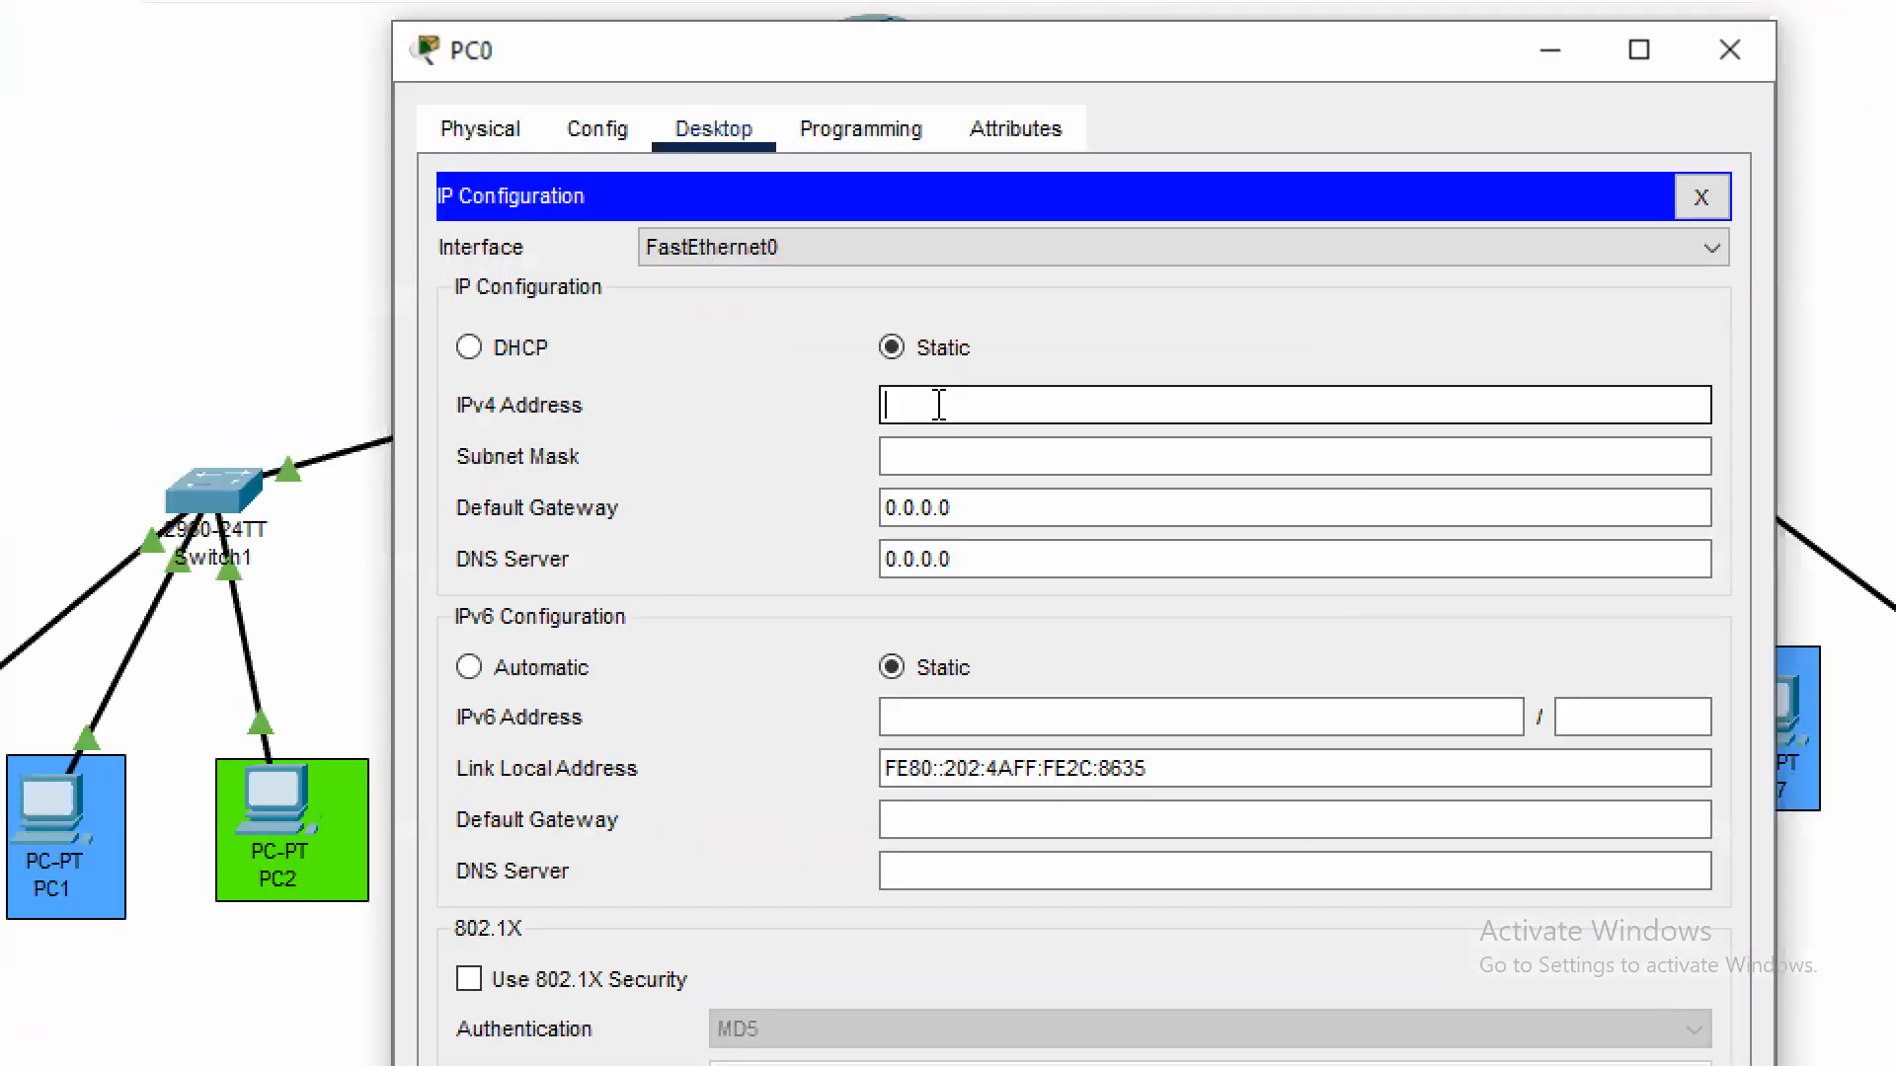
type("192.168.1.")
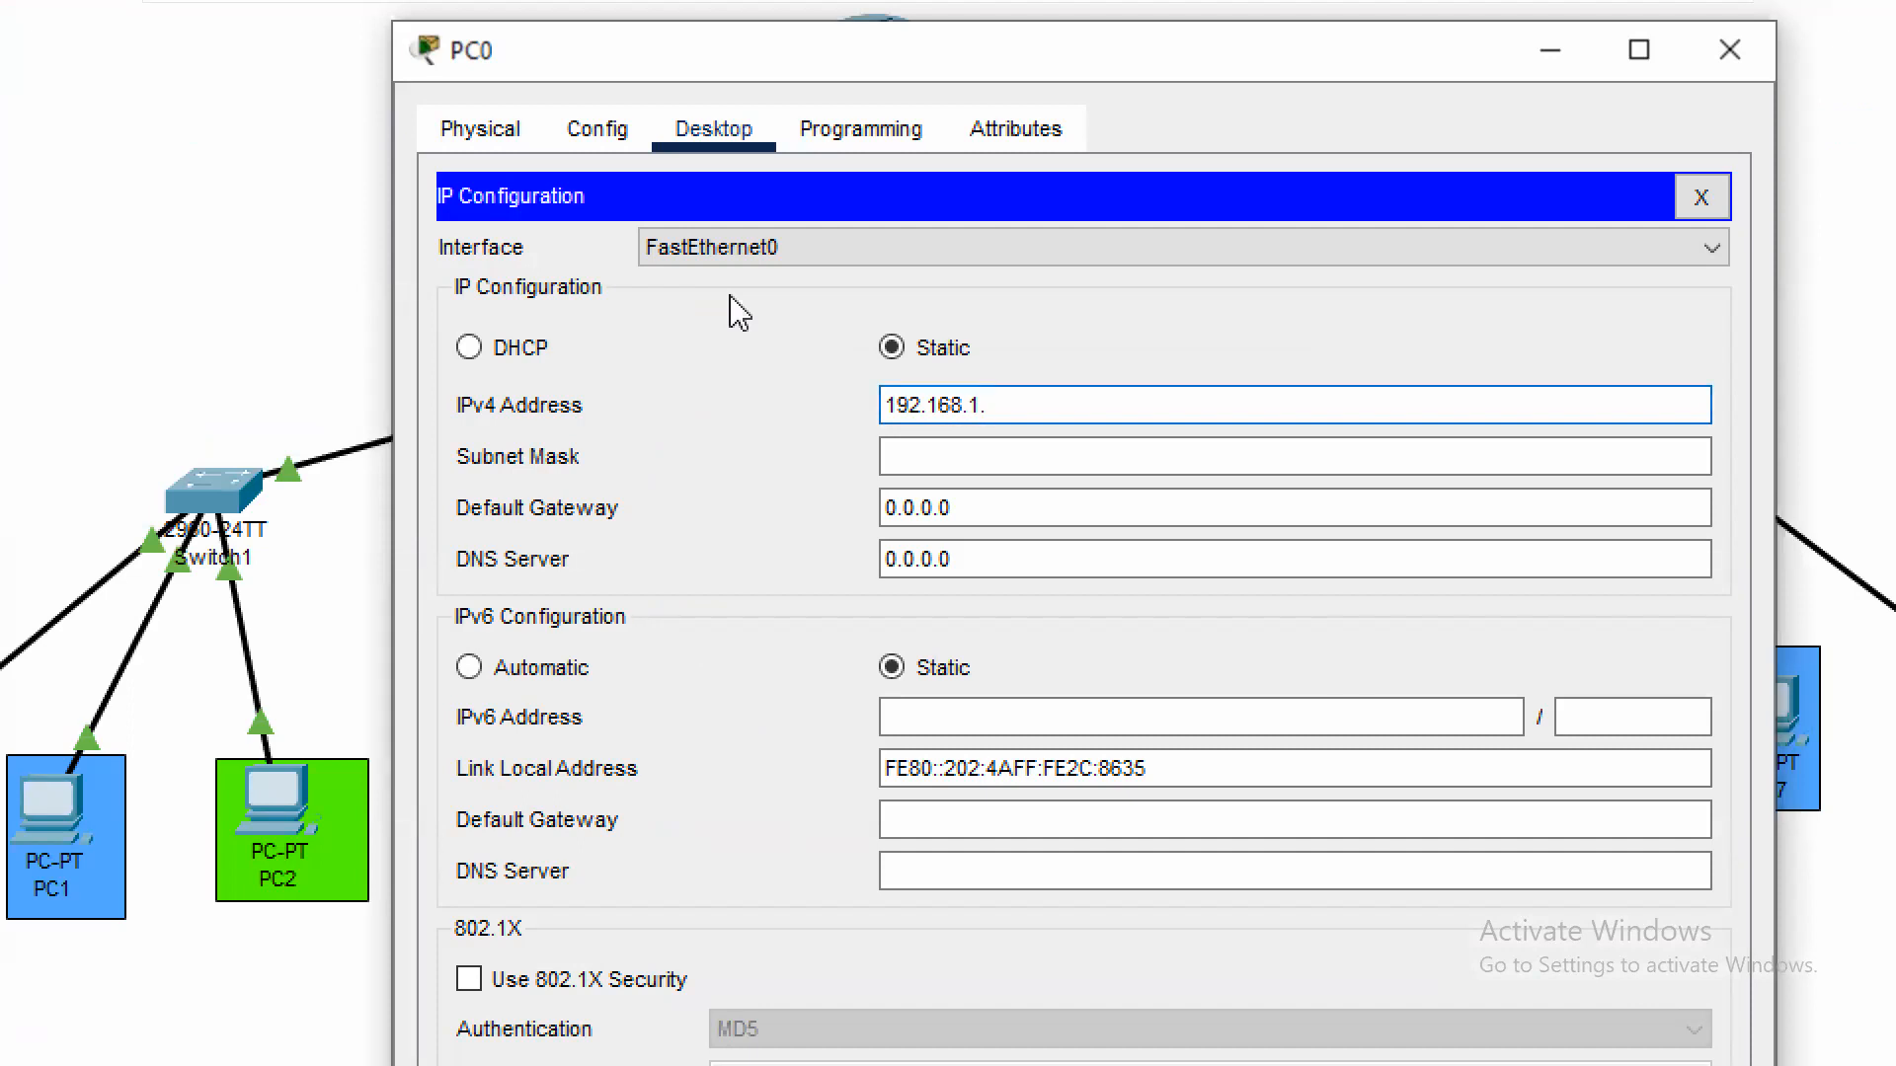
type("10")
key("Tab")
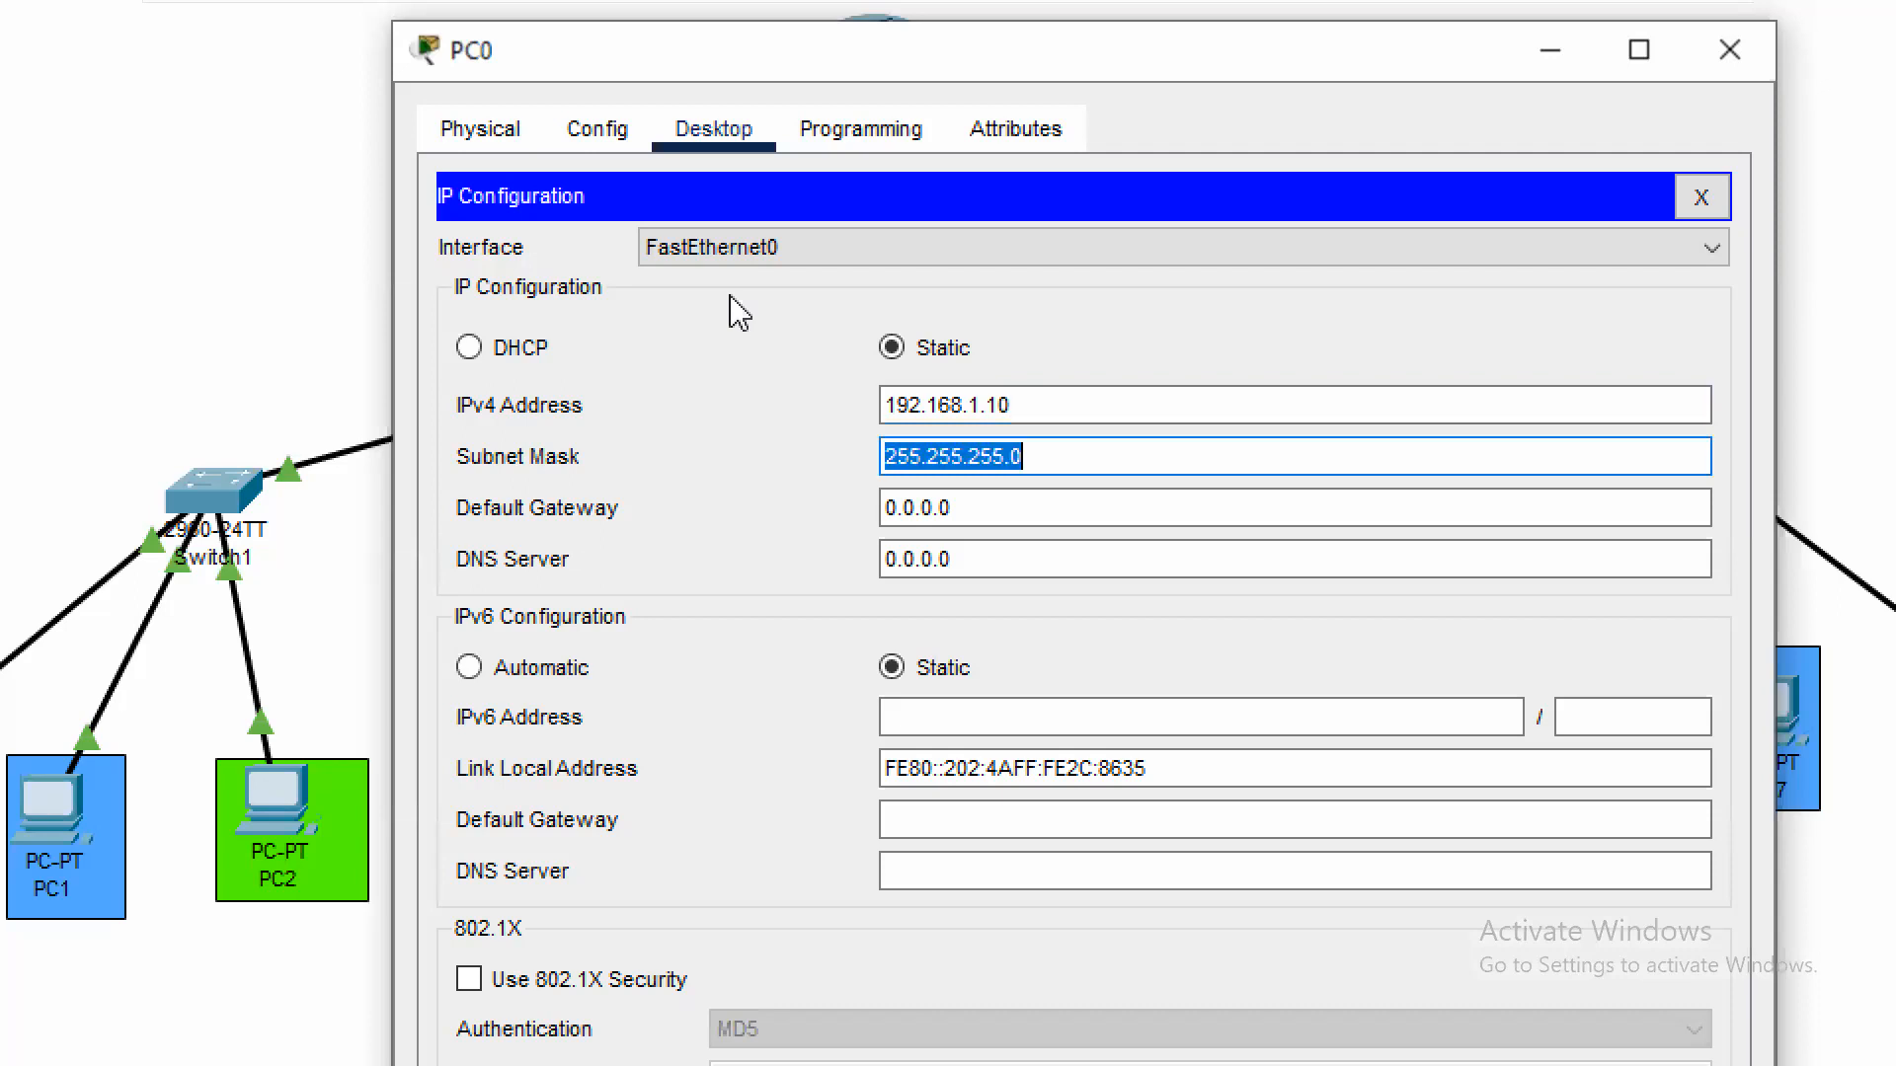
Set PC0's default gateway to 192.168.1.1 and close its configuration window
key("Tab")
type("192.168.1.1")
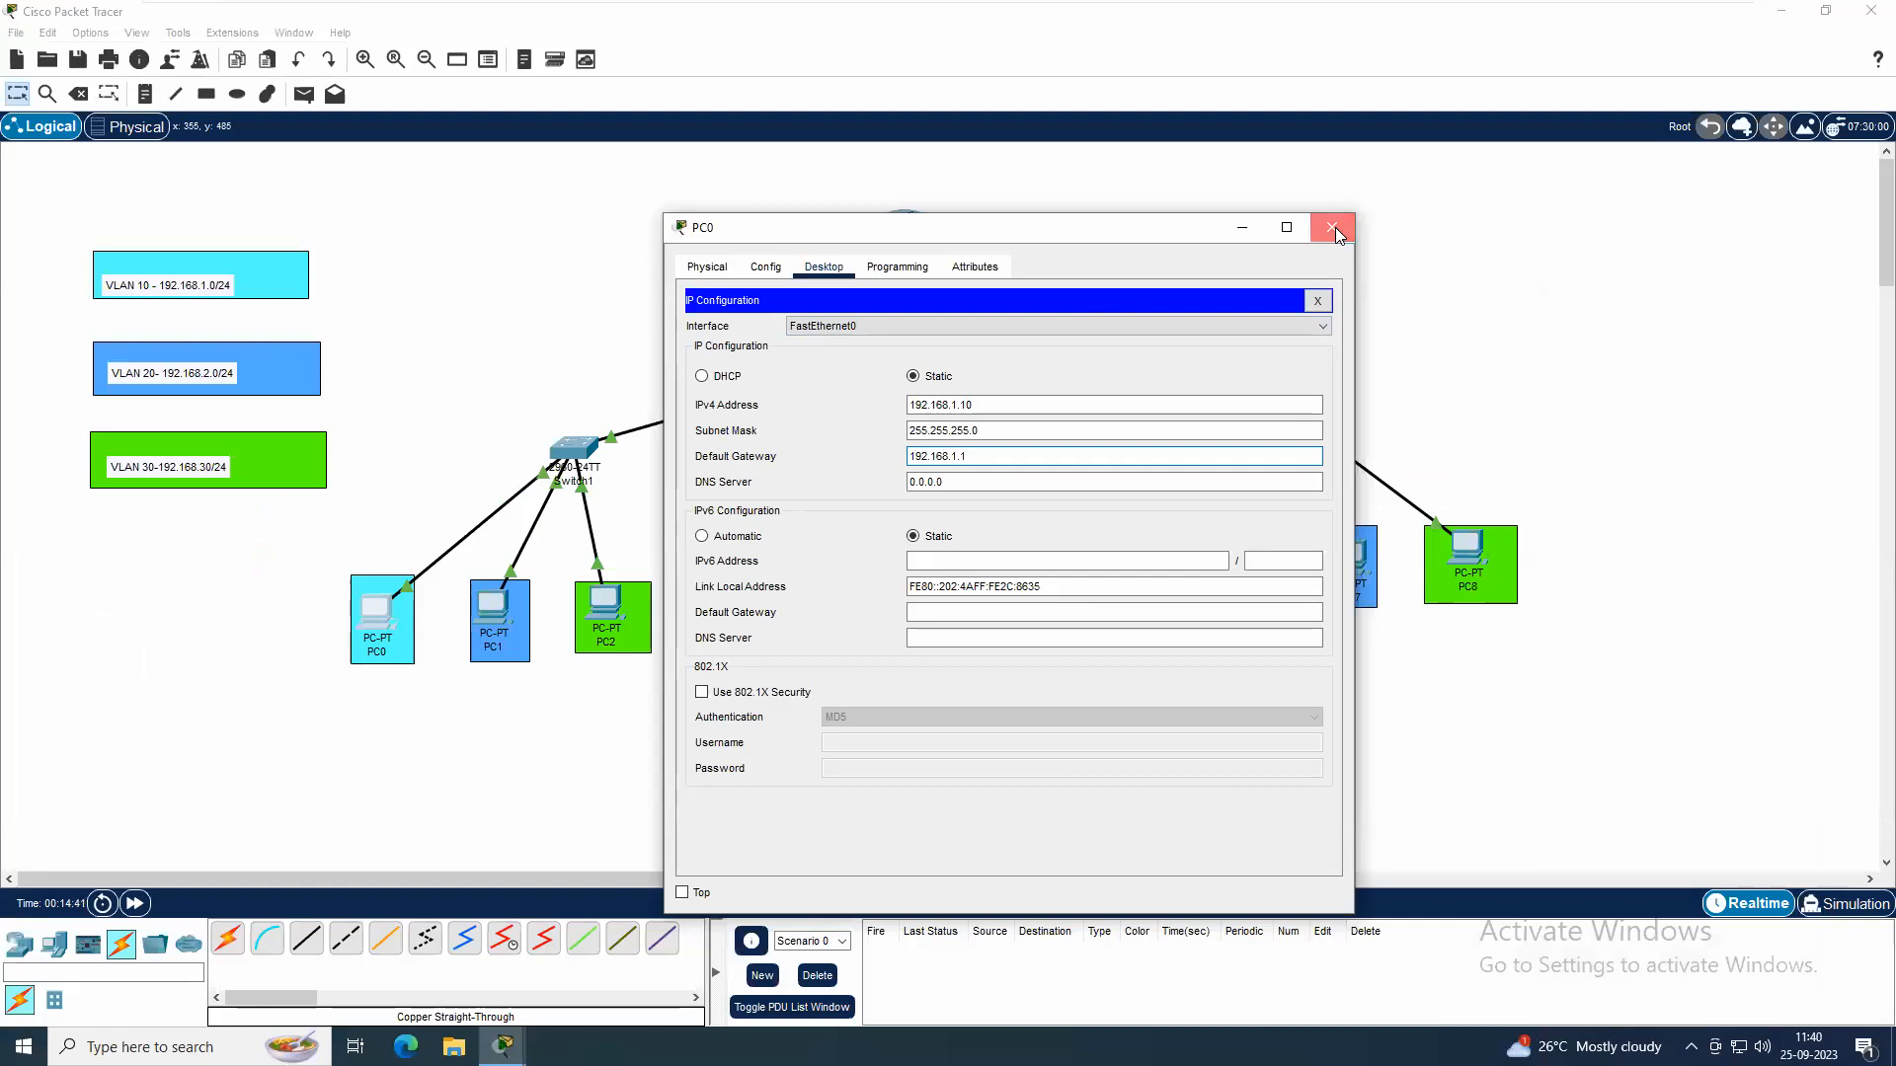
left_click(1332, 228)
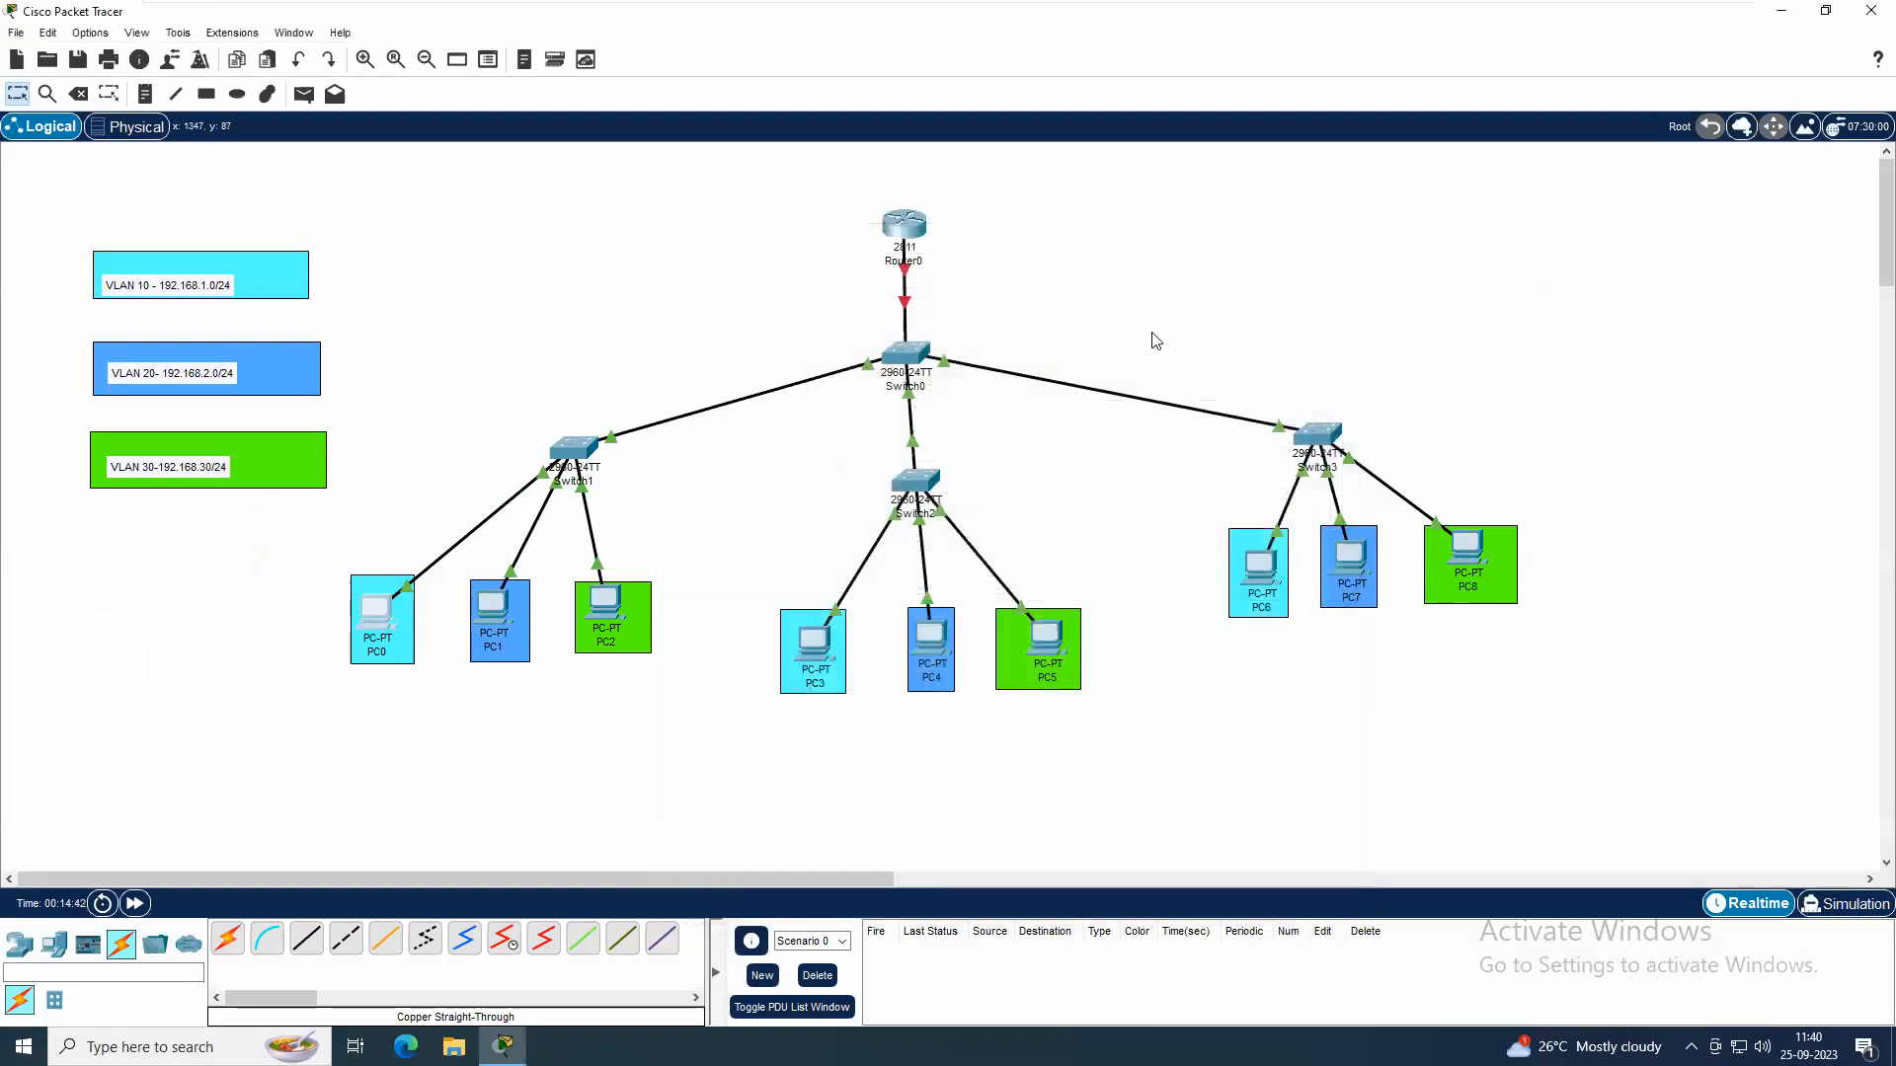
Give PC3 the static IPv4 address 192.168.1.20, subnet mask 255.255.255.0 and default gateway 192.168.1.1
left_click(810, 642)
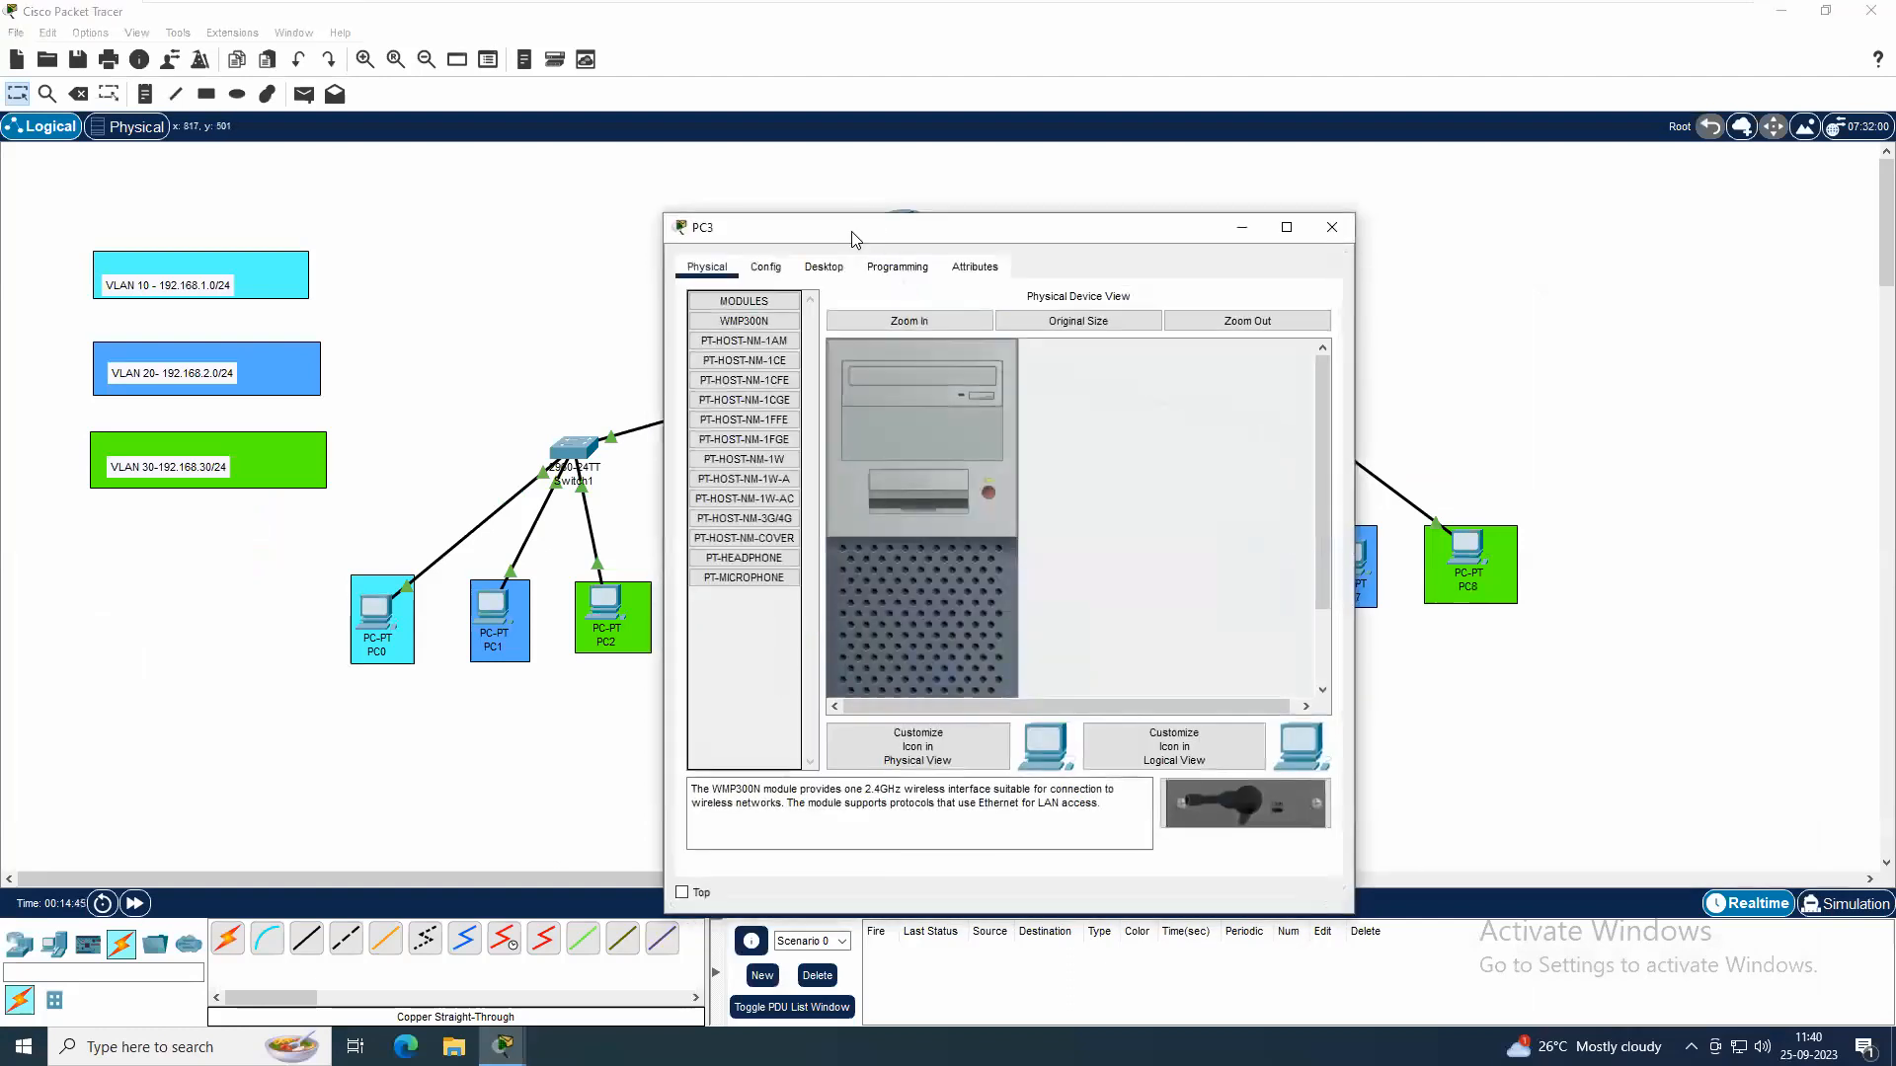
left_click(825, 268)
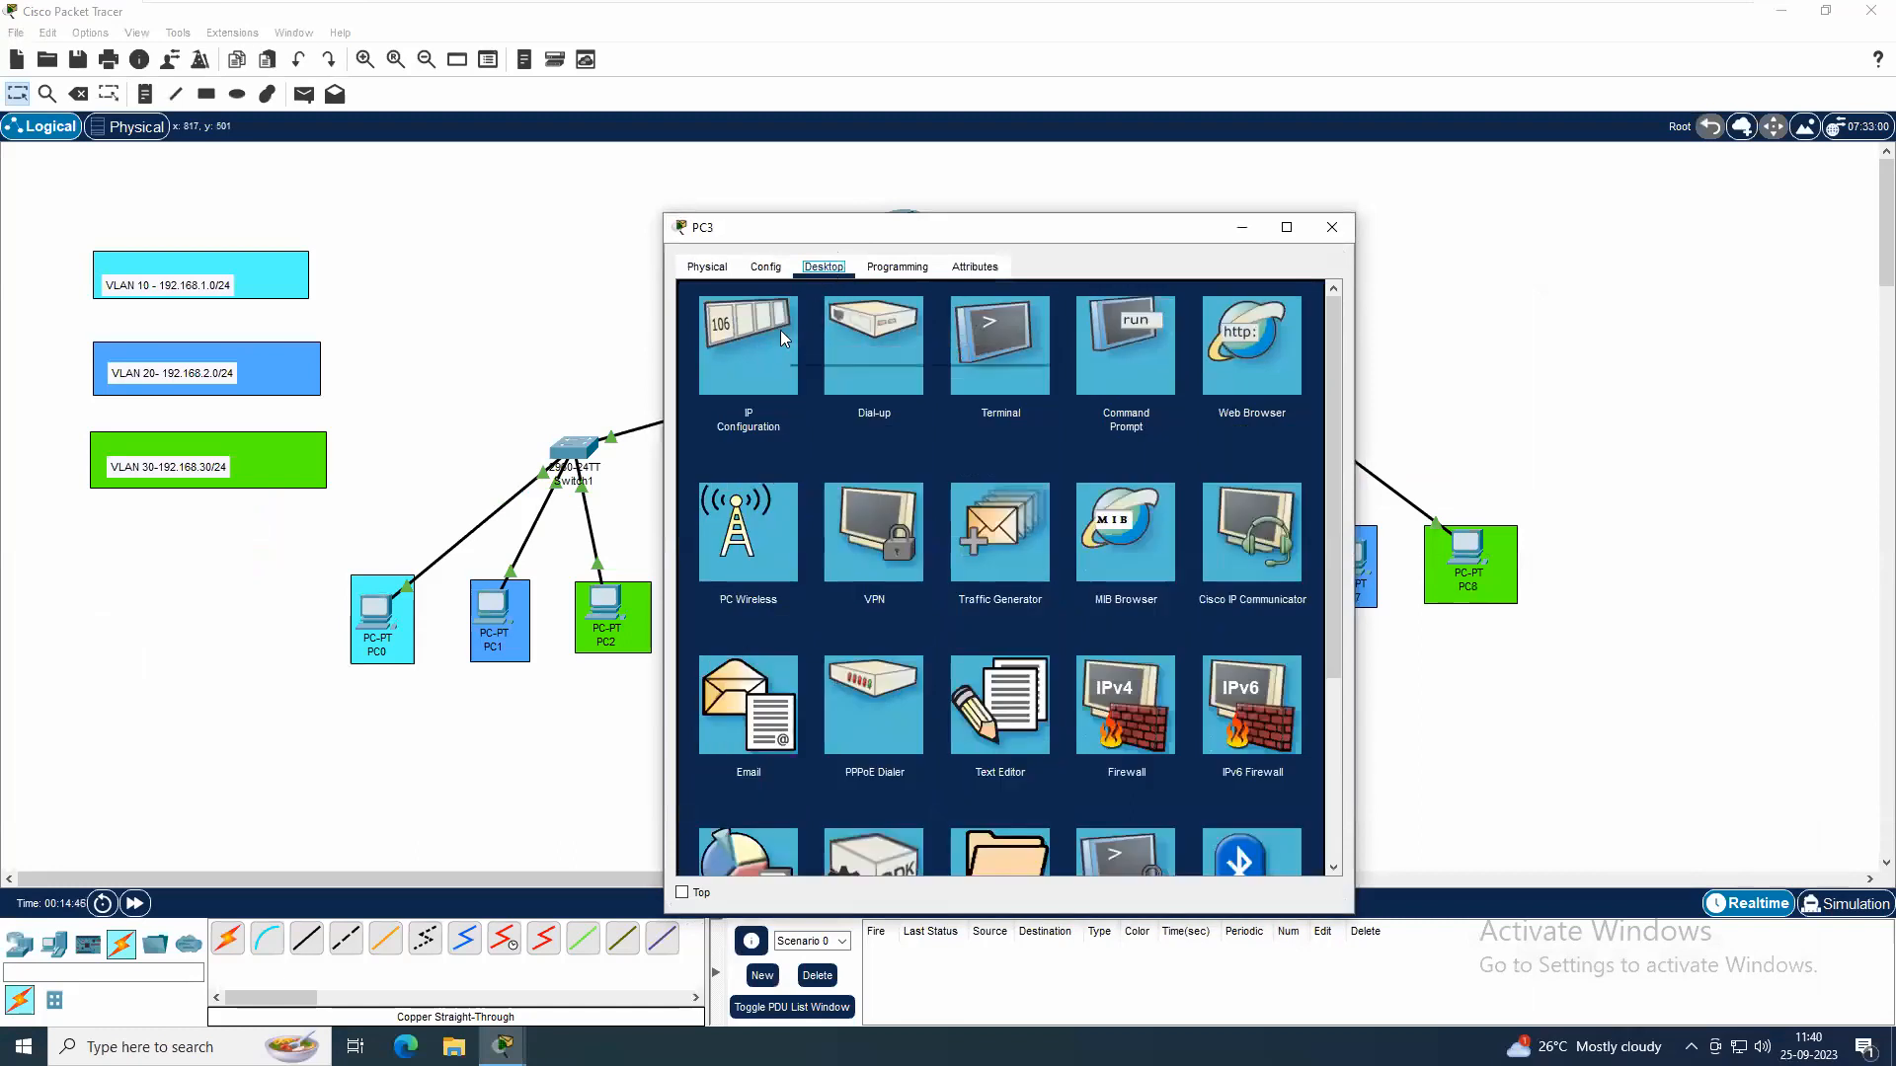
left_click(780, 330)
left_click(930, 401)
type("192.168.1")
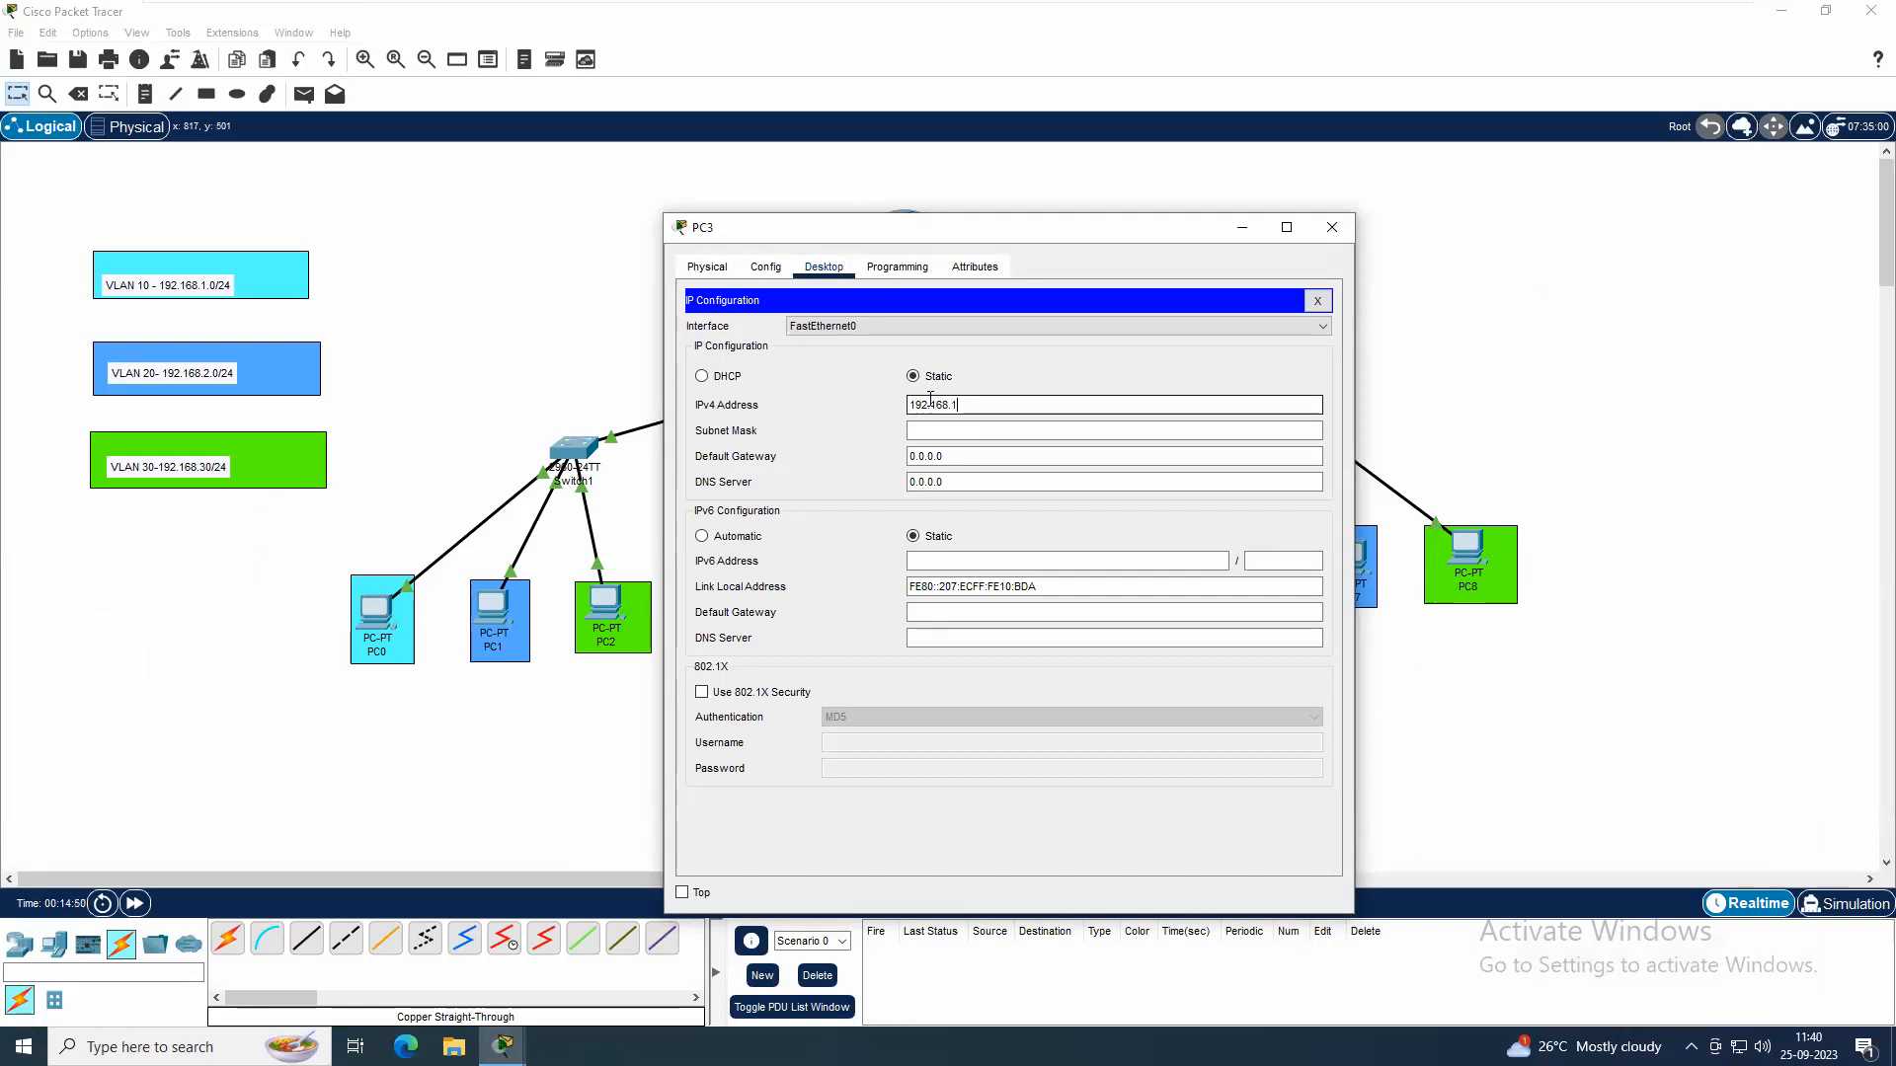
key("Tab")
key("Tab")
type("19")
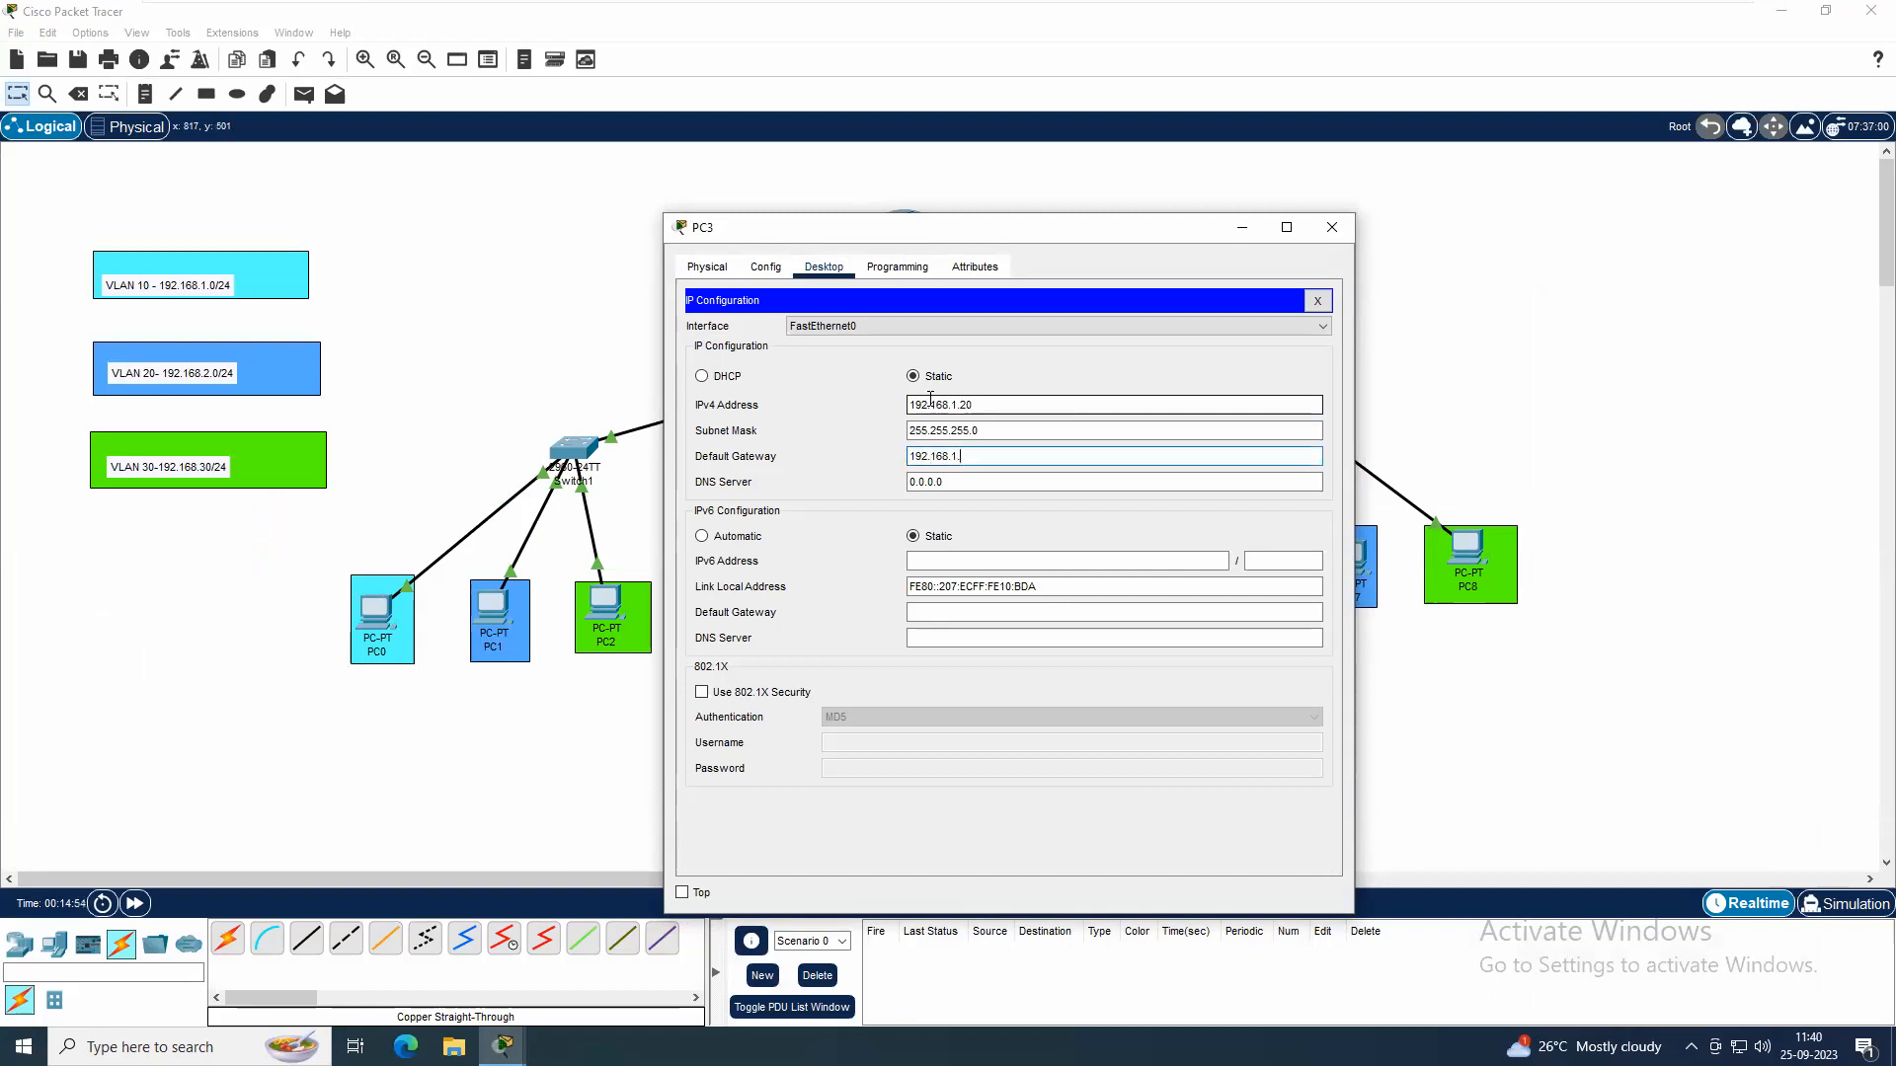
left_click(1332, 227)
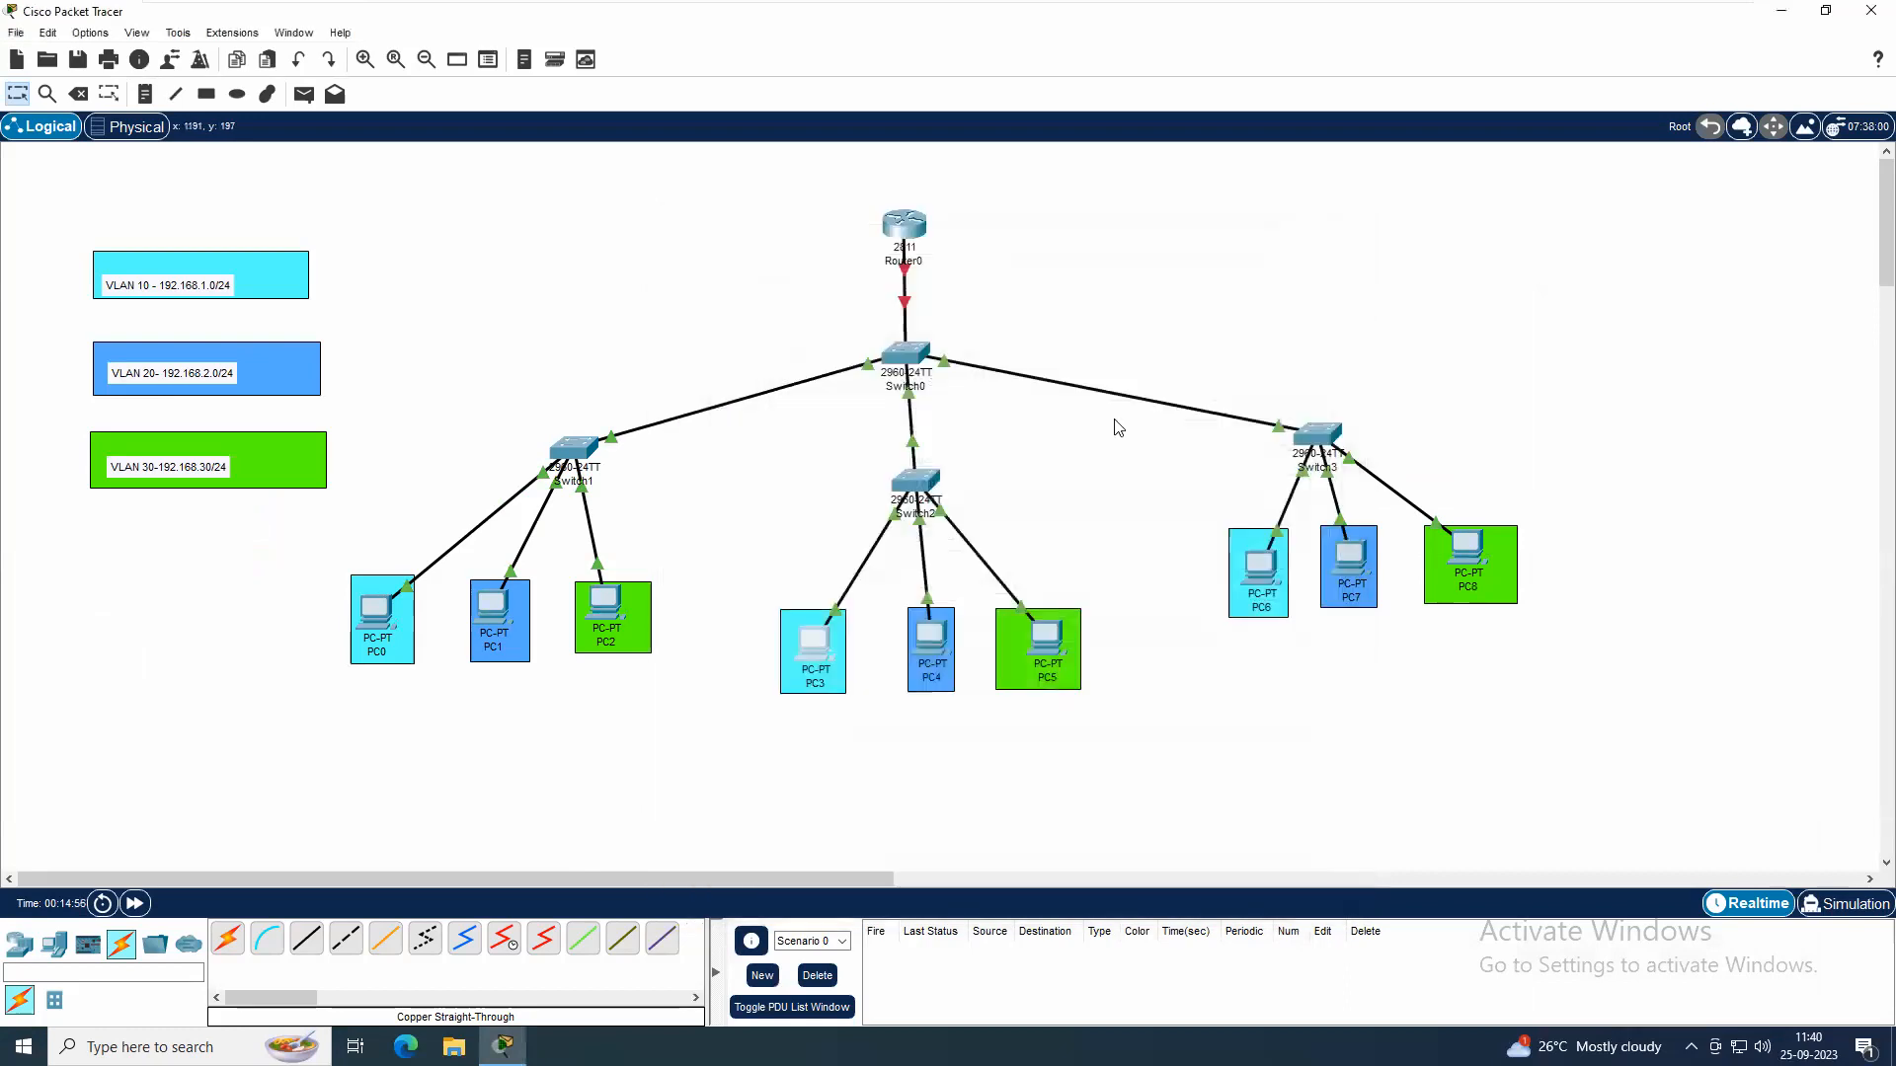
Give PC6 the static IPv4 address 192.168.1.30, subnet mask 255.255.255.0 and default gateway 192.168.1.1
double_click(1268, 578)
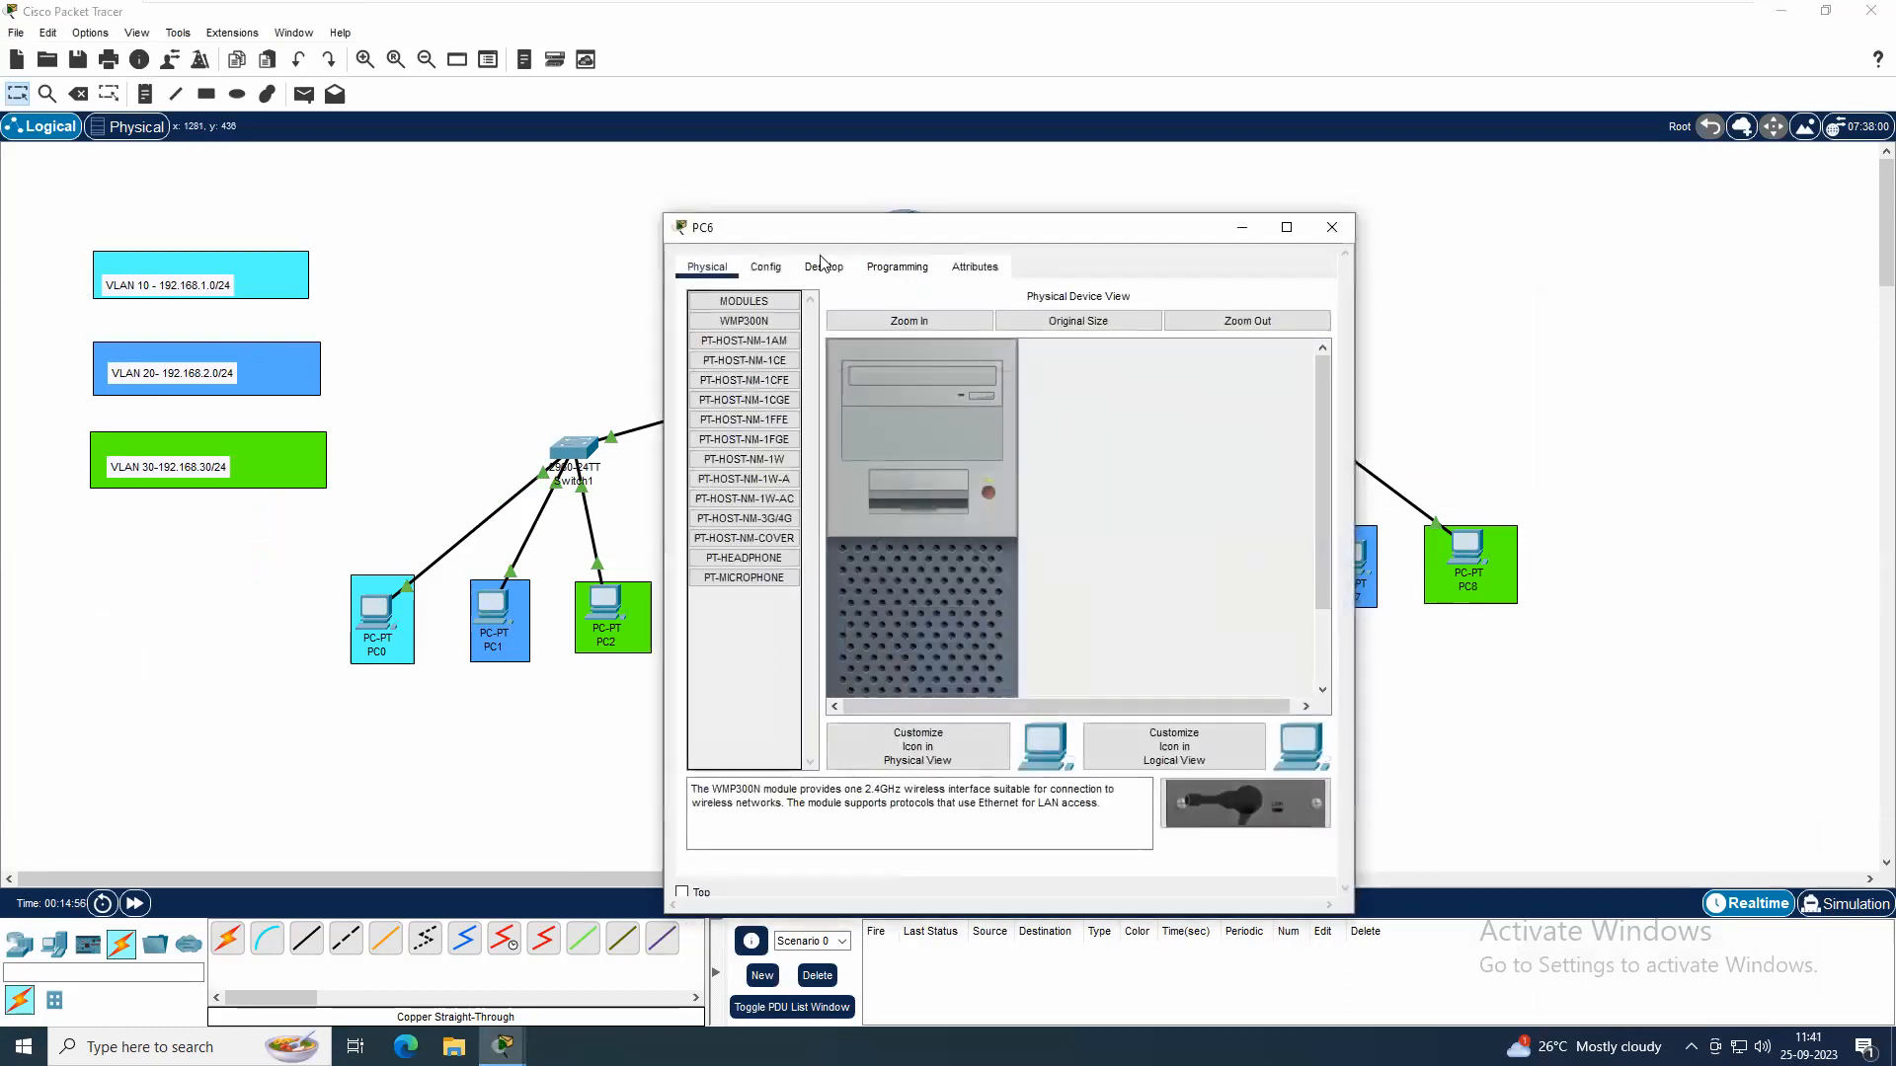
left_click(824, 267)
left_click(776, 349)
left_click(1013, 404)
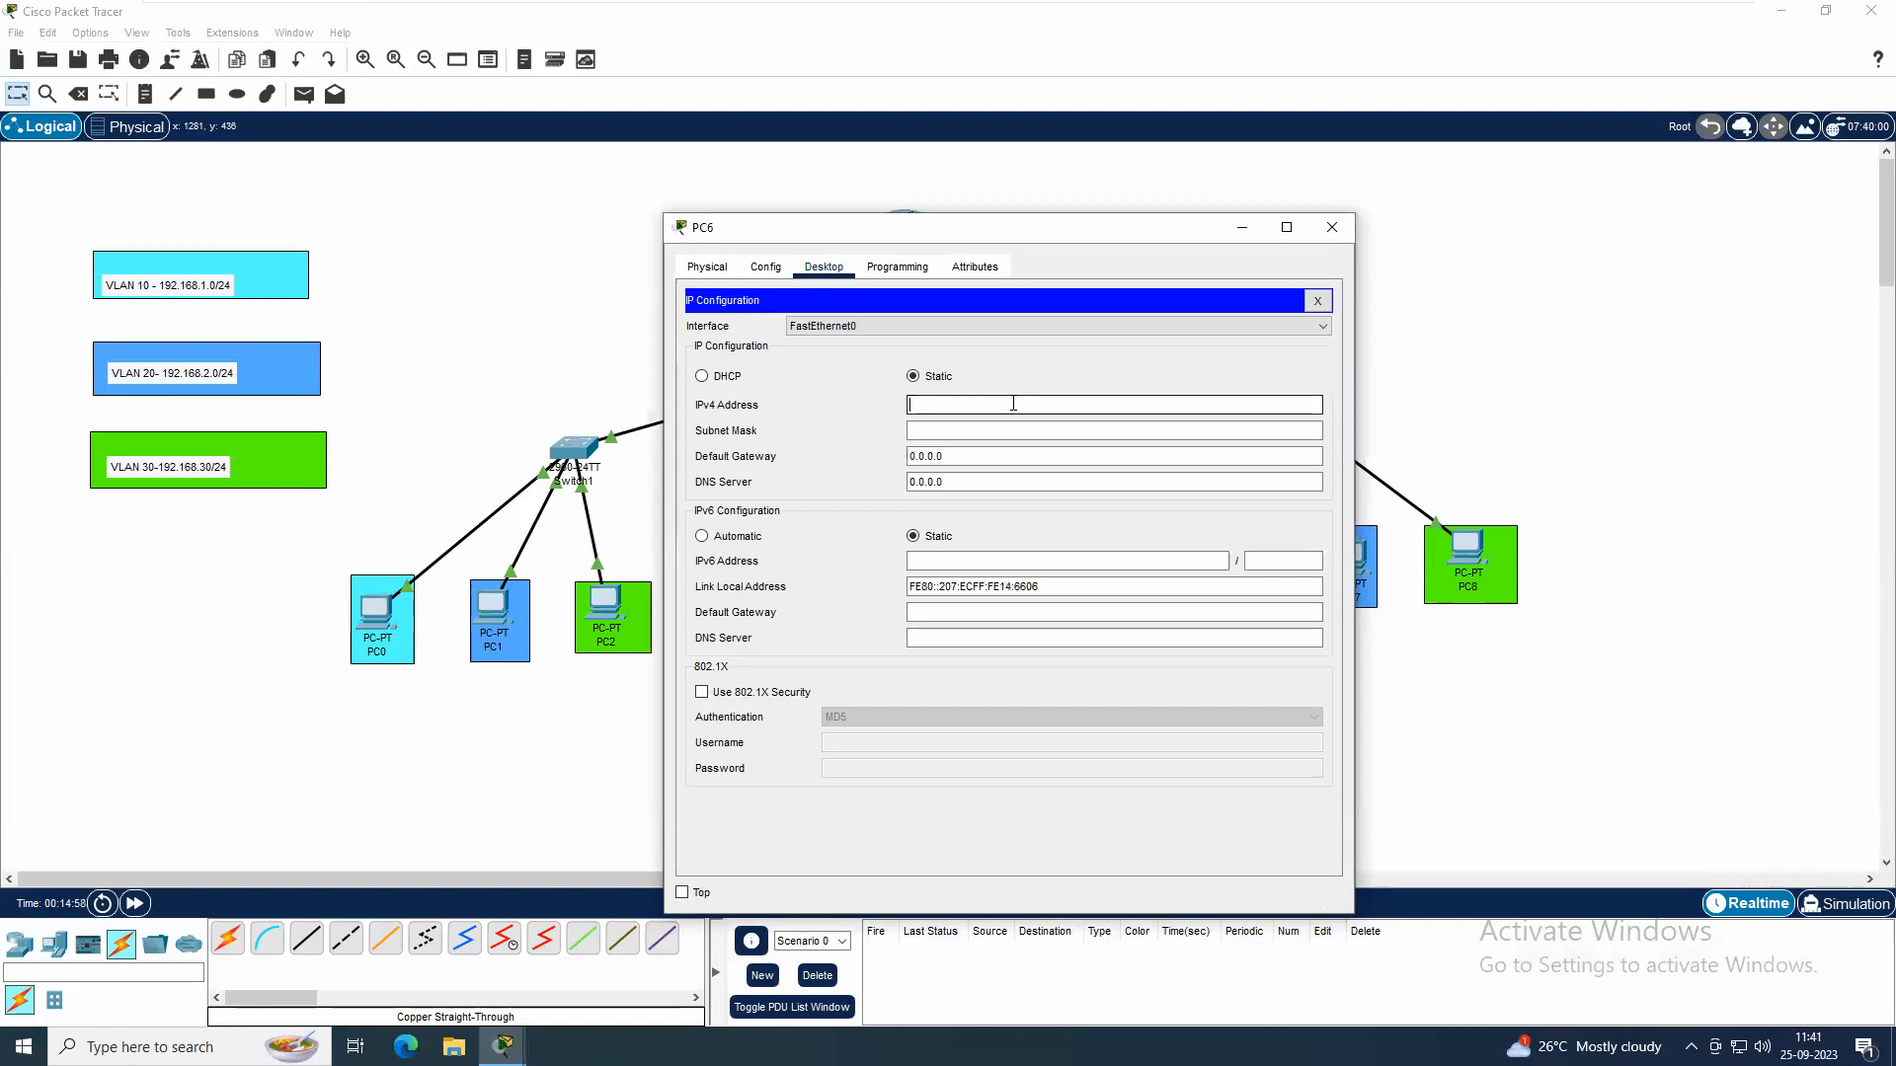
type("192.168.1.30")
key("Tab")
key("Tab")
type("1")
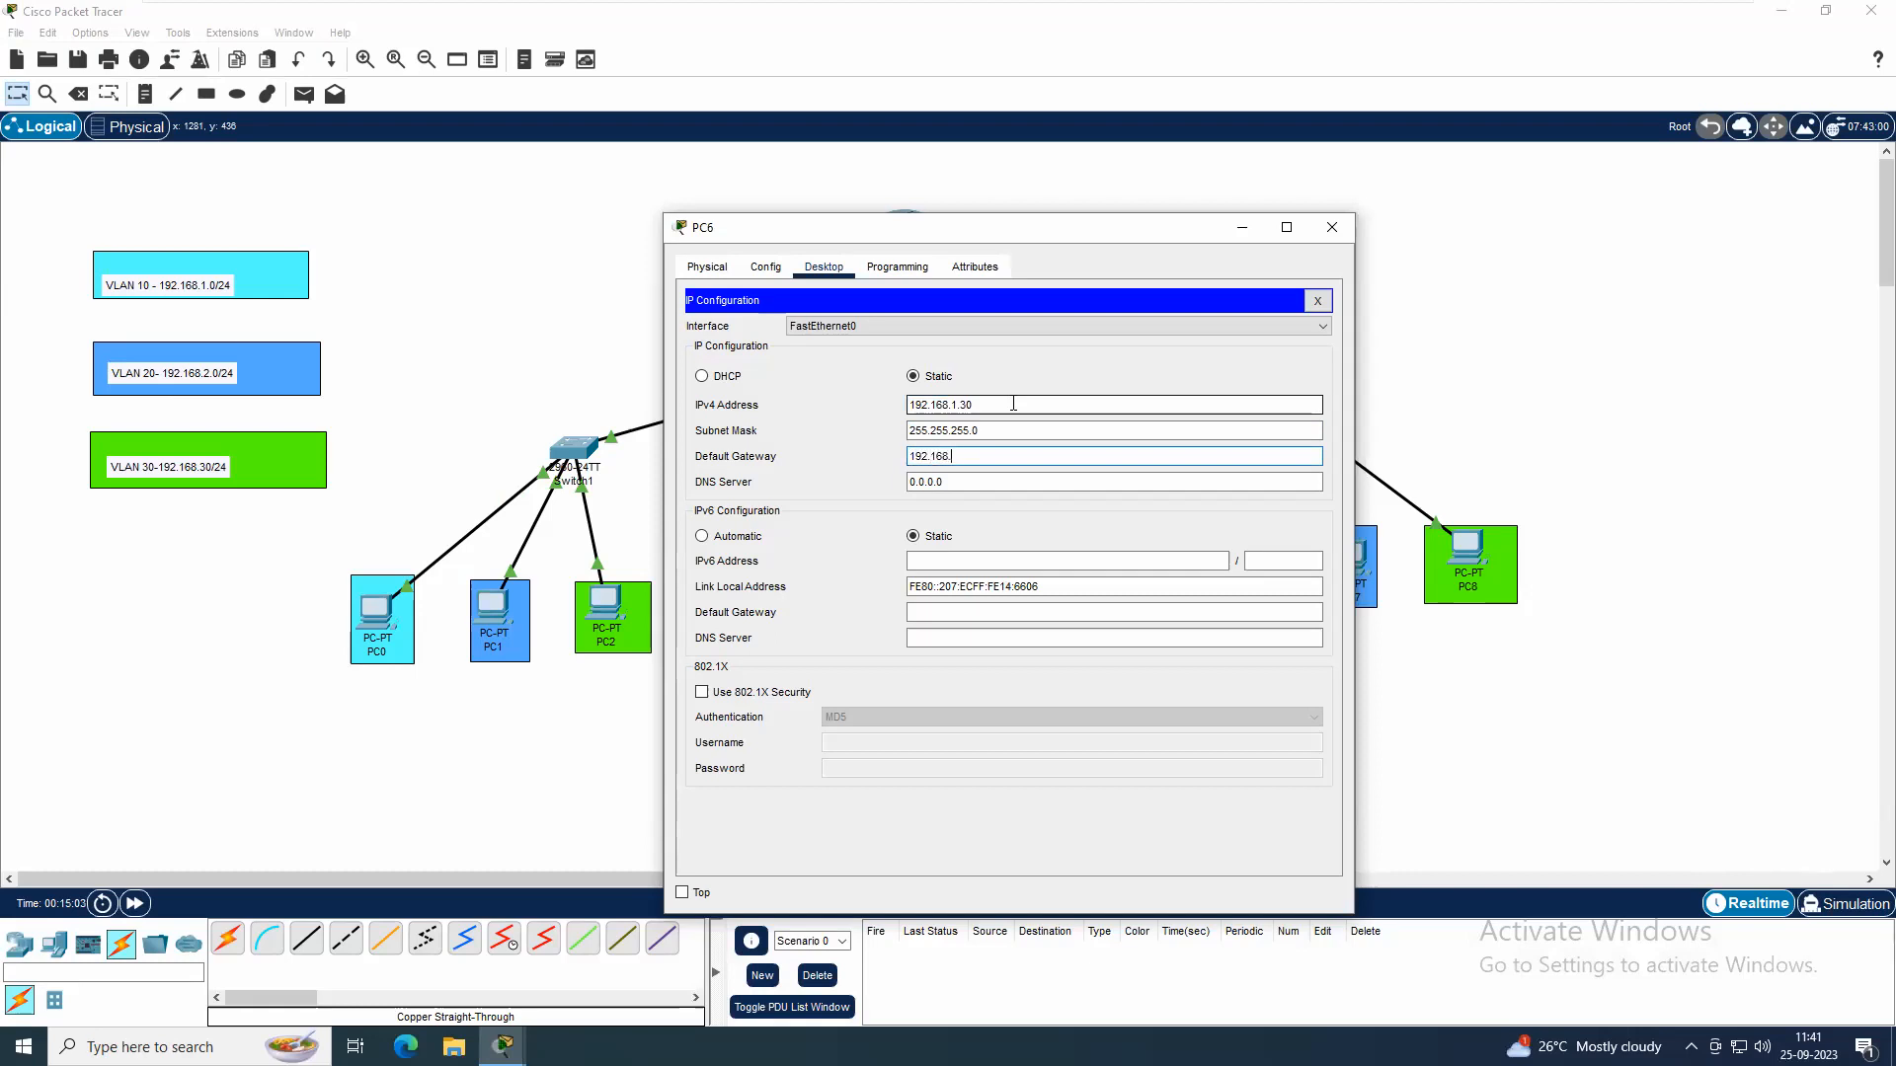
left_click(1332, 223)
Give PC1 the static IPv4 address 192.168.2.10, subnet mask 255.255.255.0 and default gateway 192.168.2.1
left_click(504, 614)
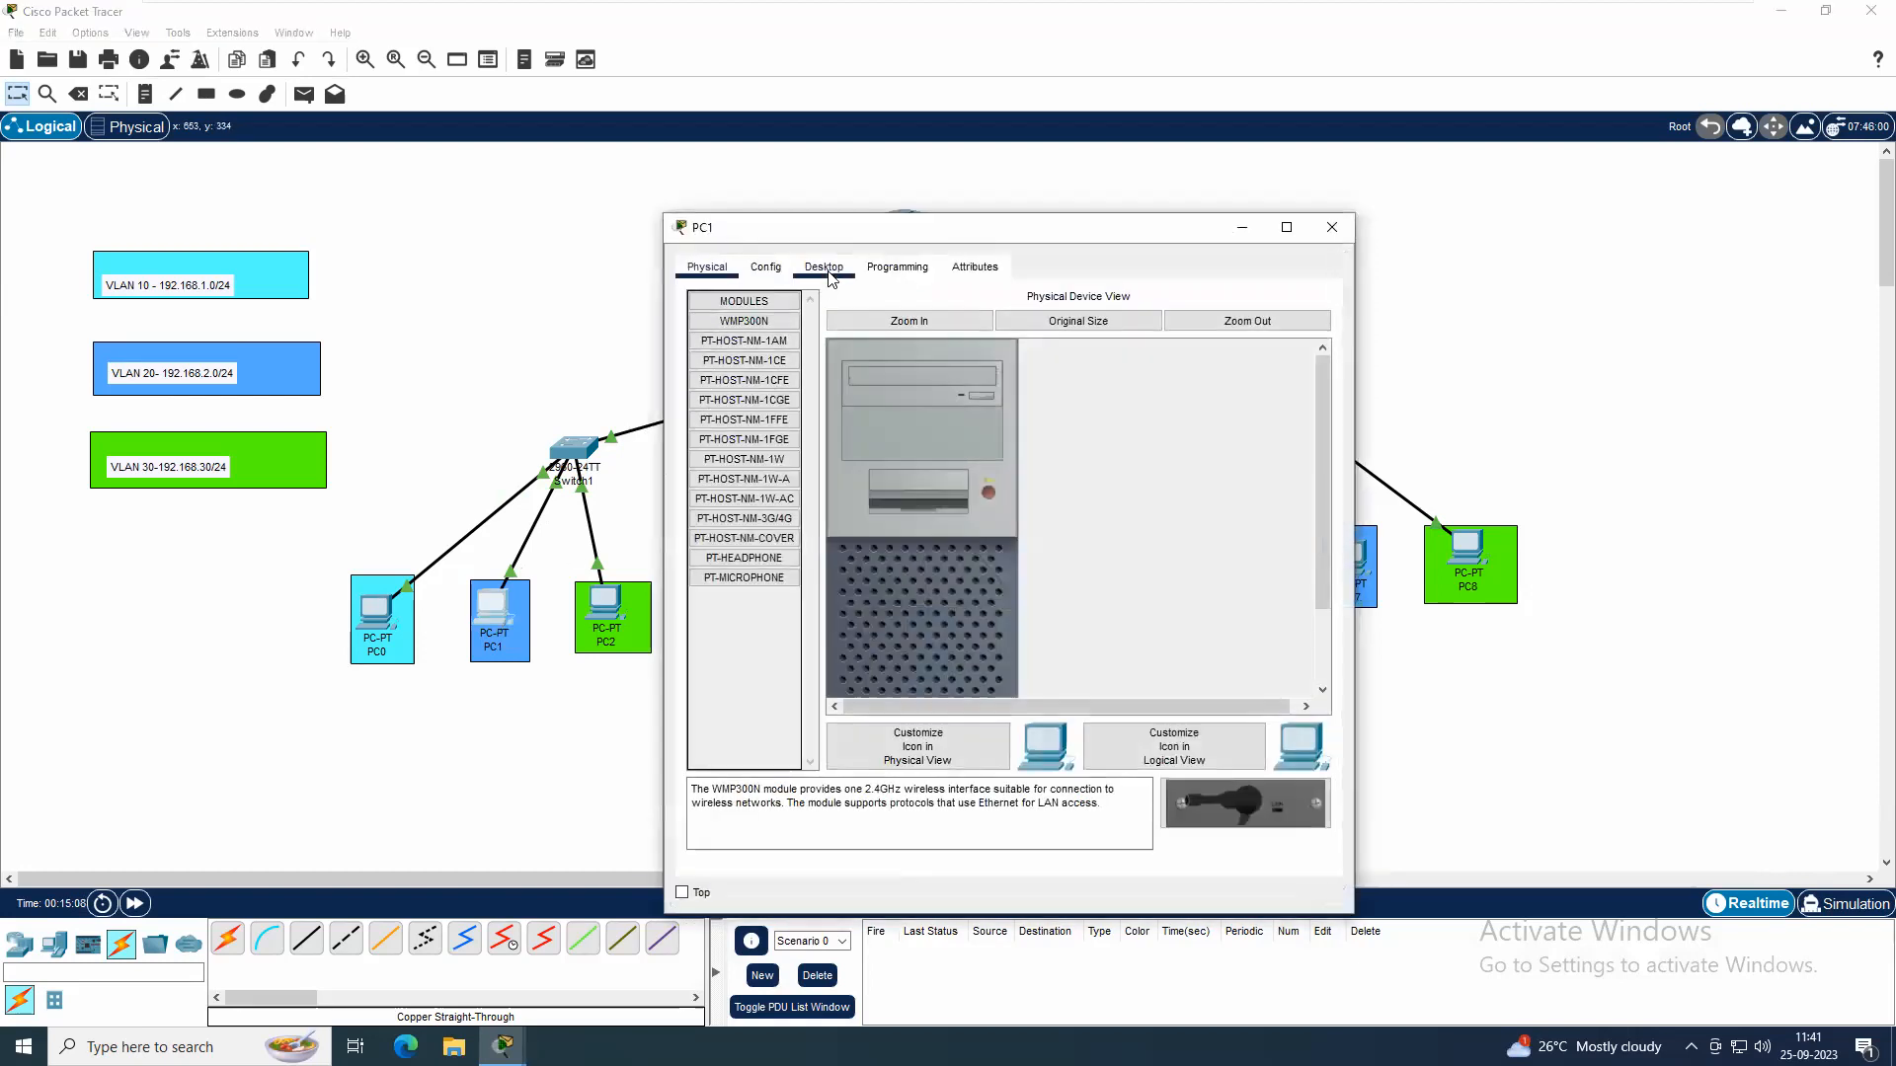
left_click(824, 268)
left_click(767, 348)
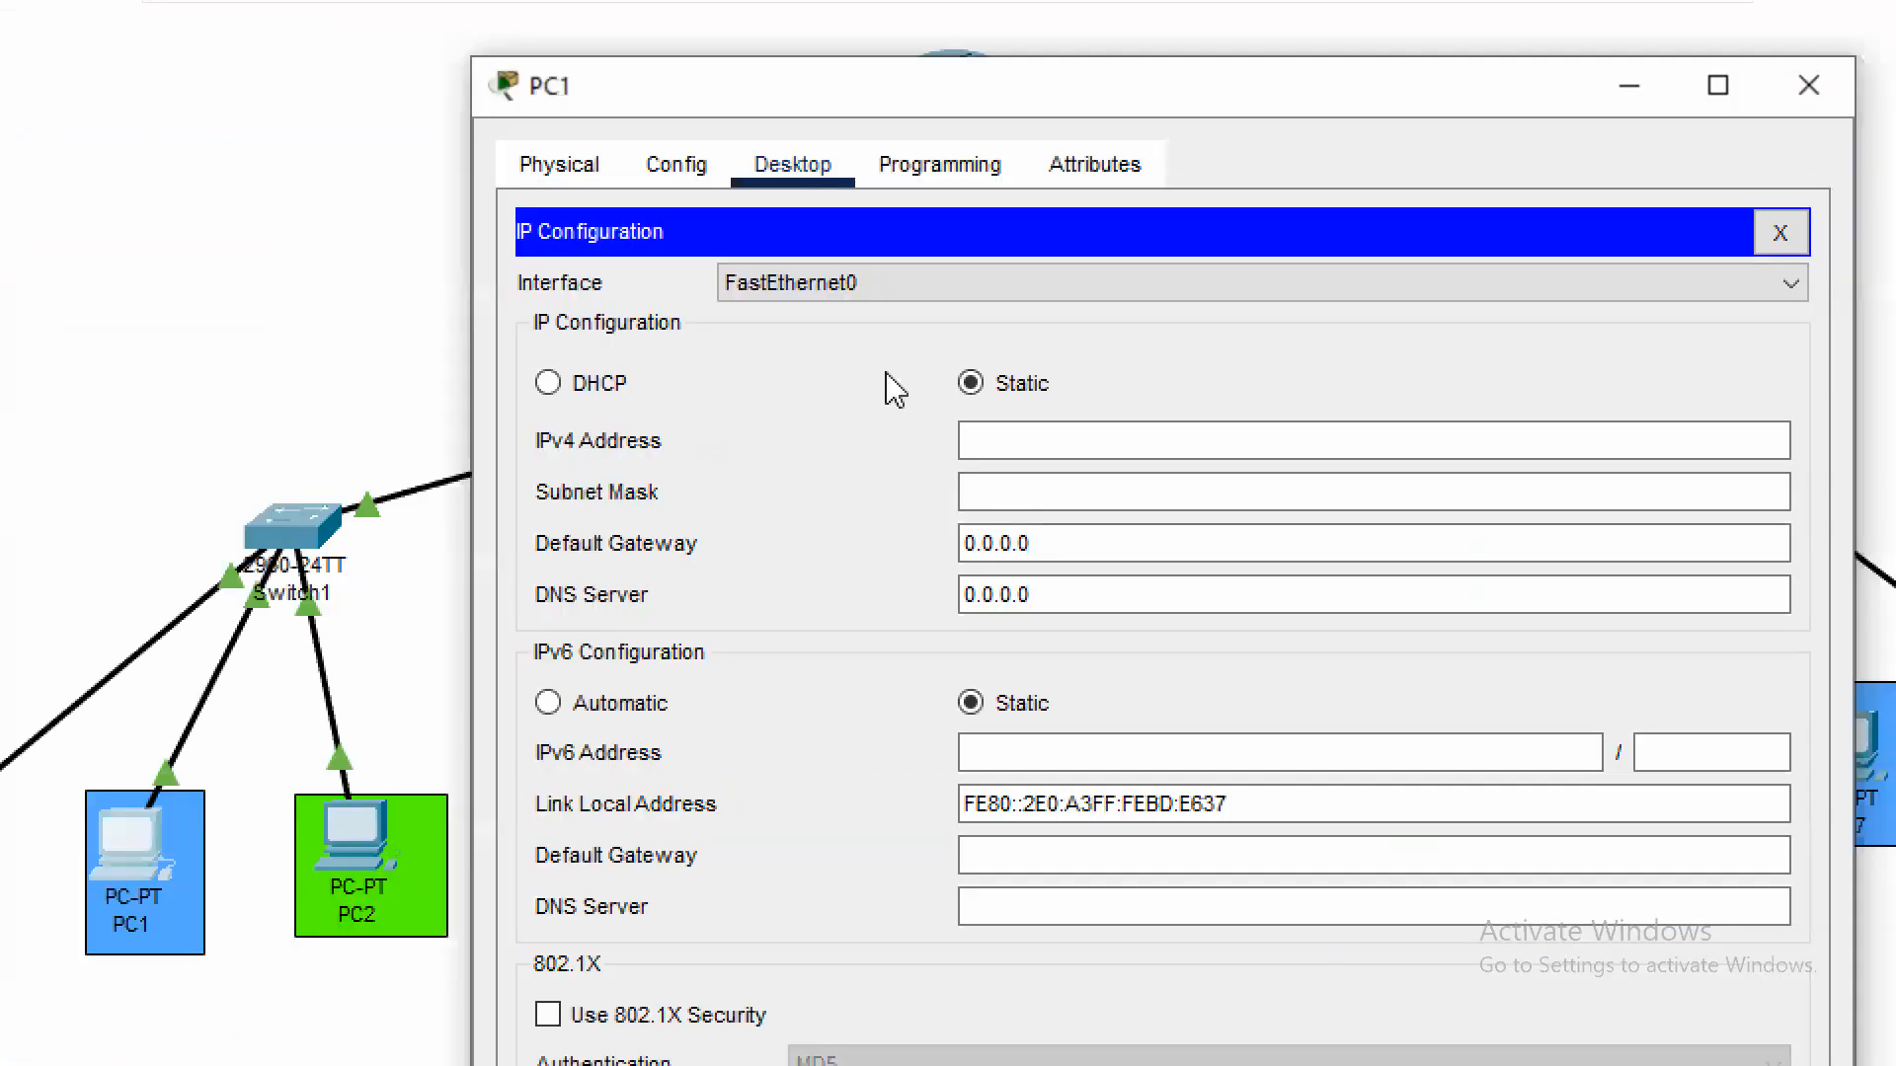
left_click(1131, 429)
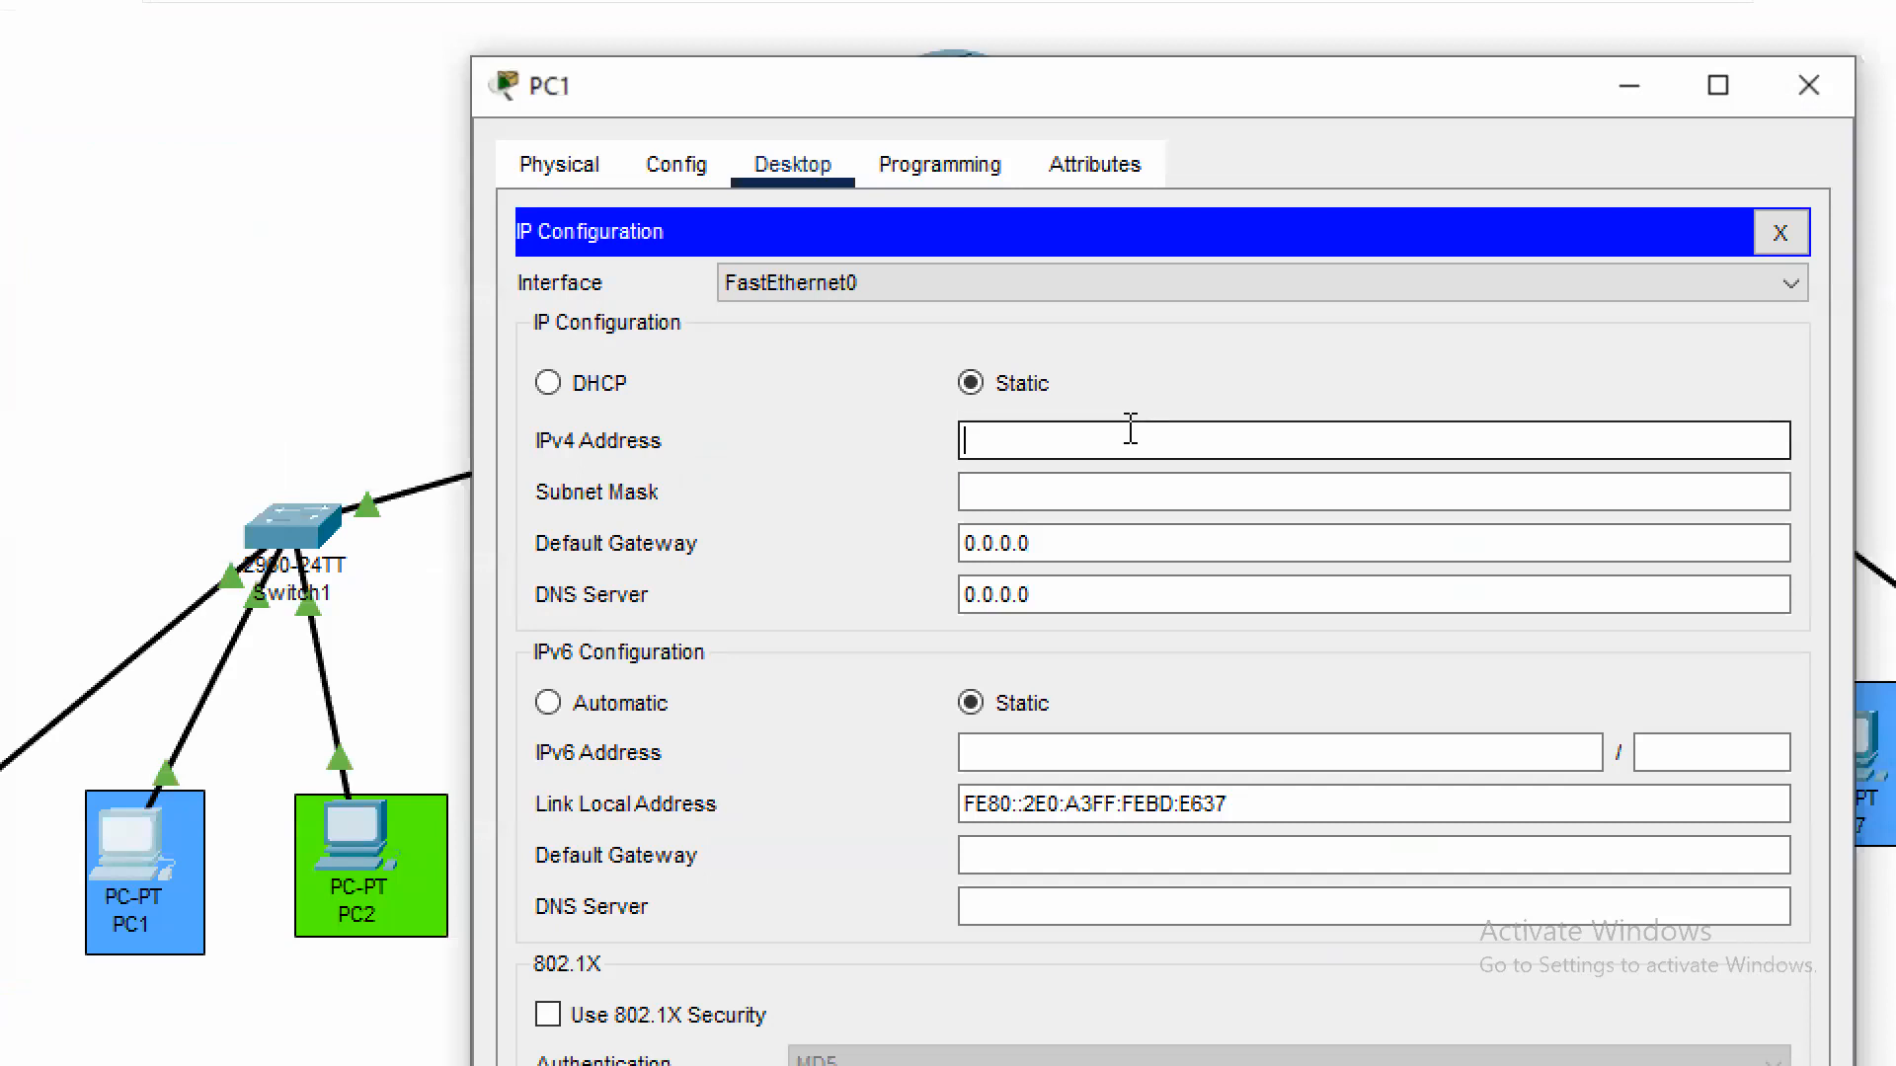
type("192.168.2.10")
key("Tab")
key("Tab")
type("1")
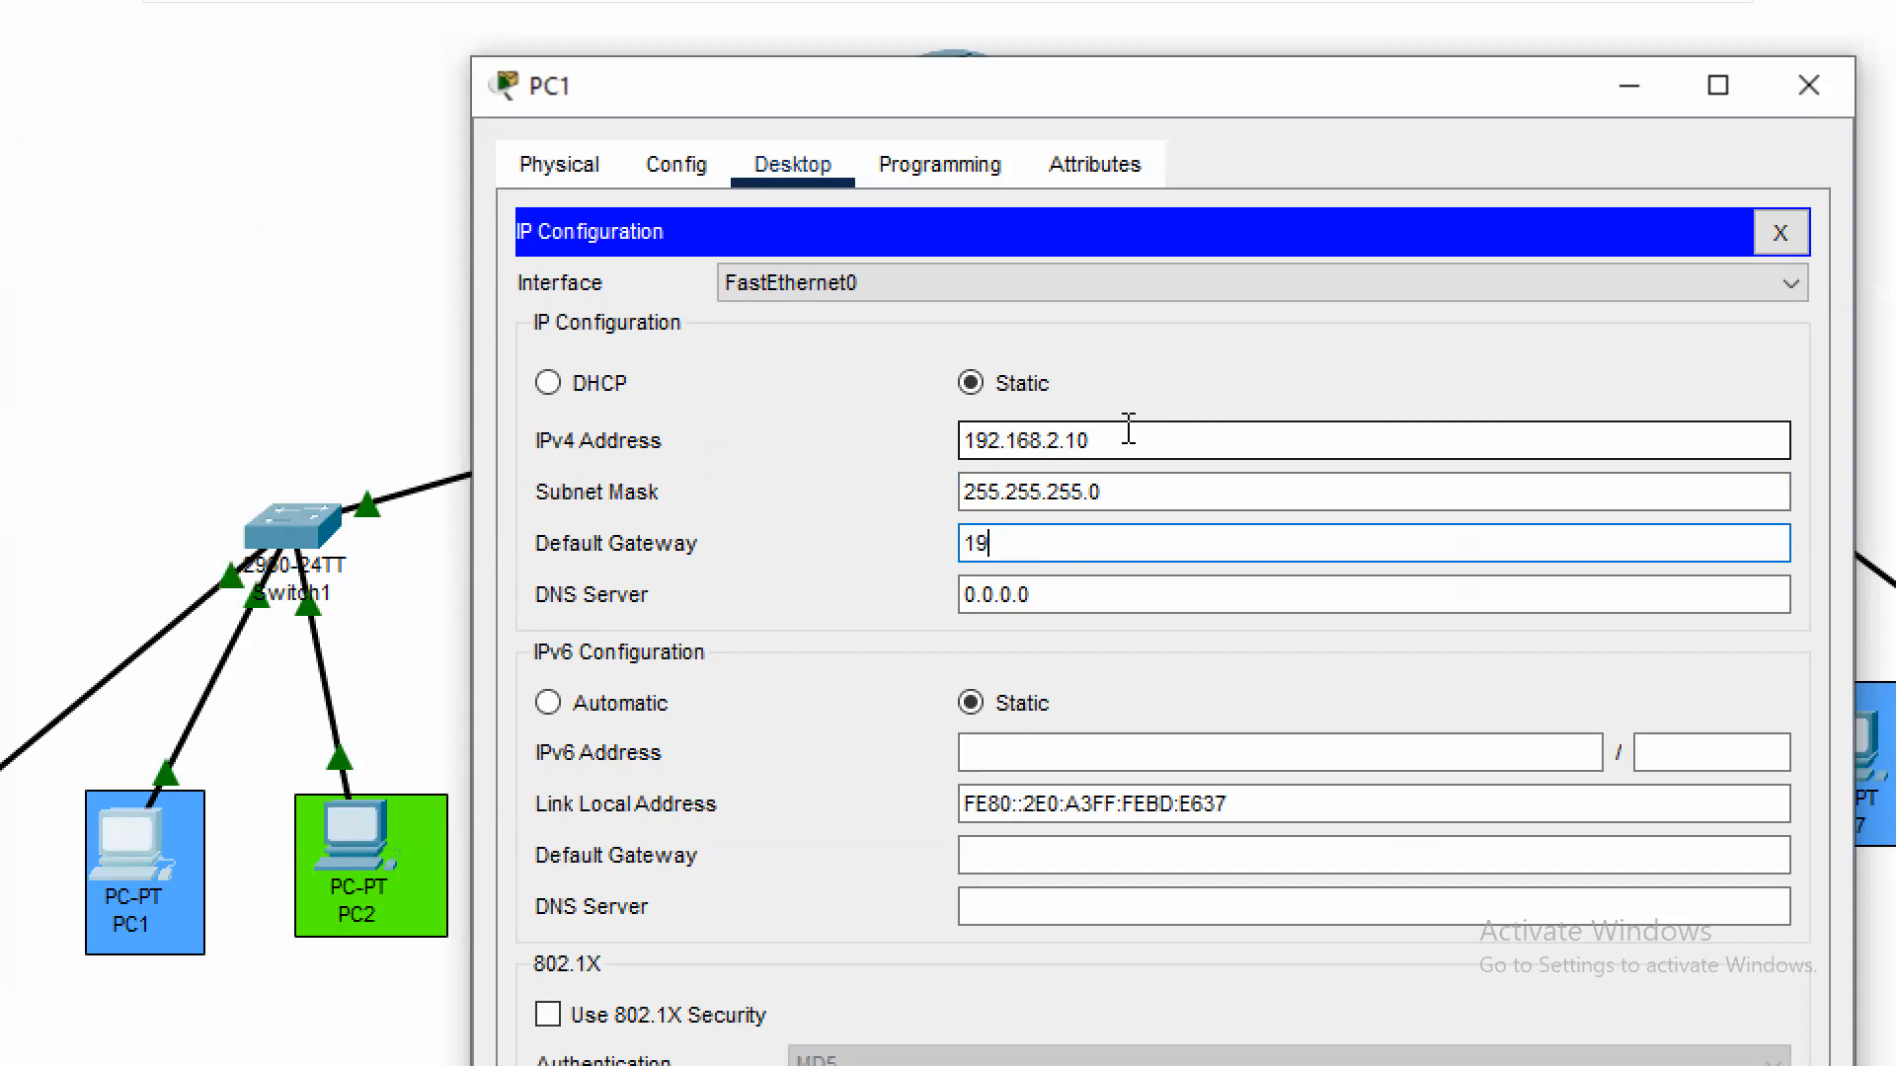
type("92.168.2.1")
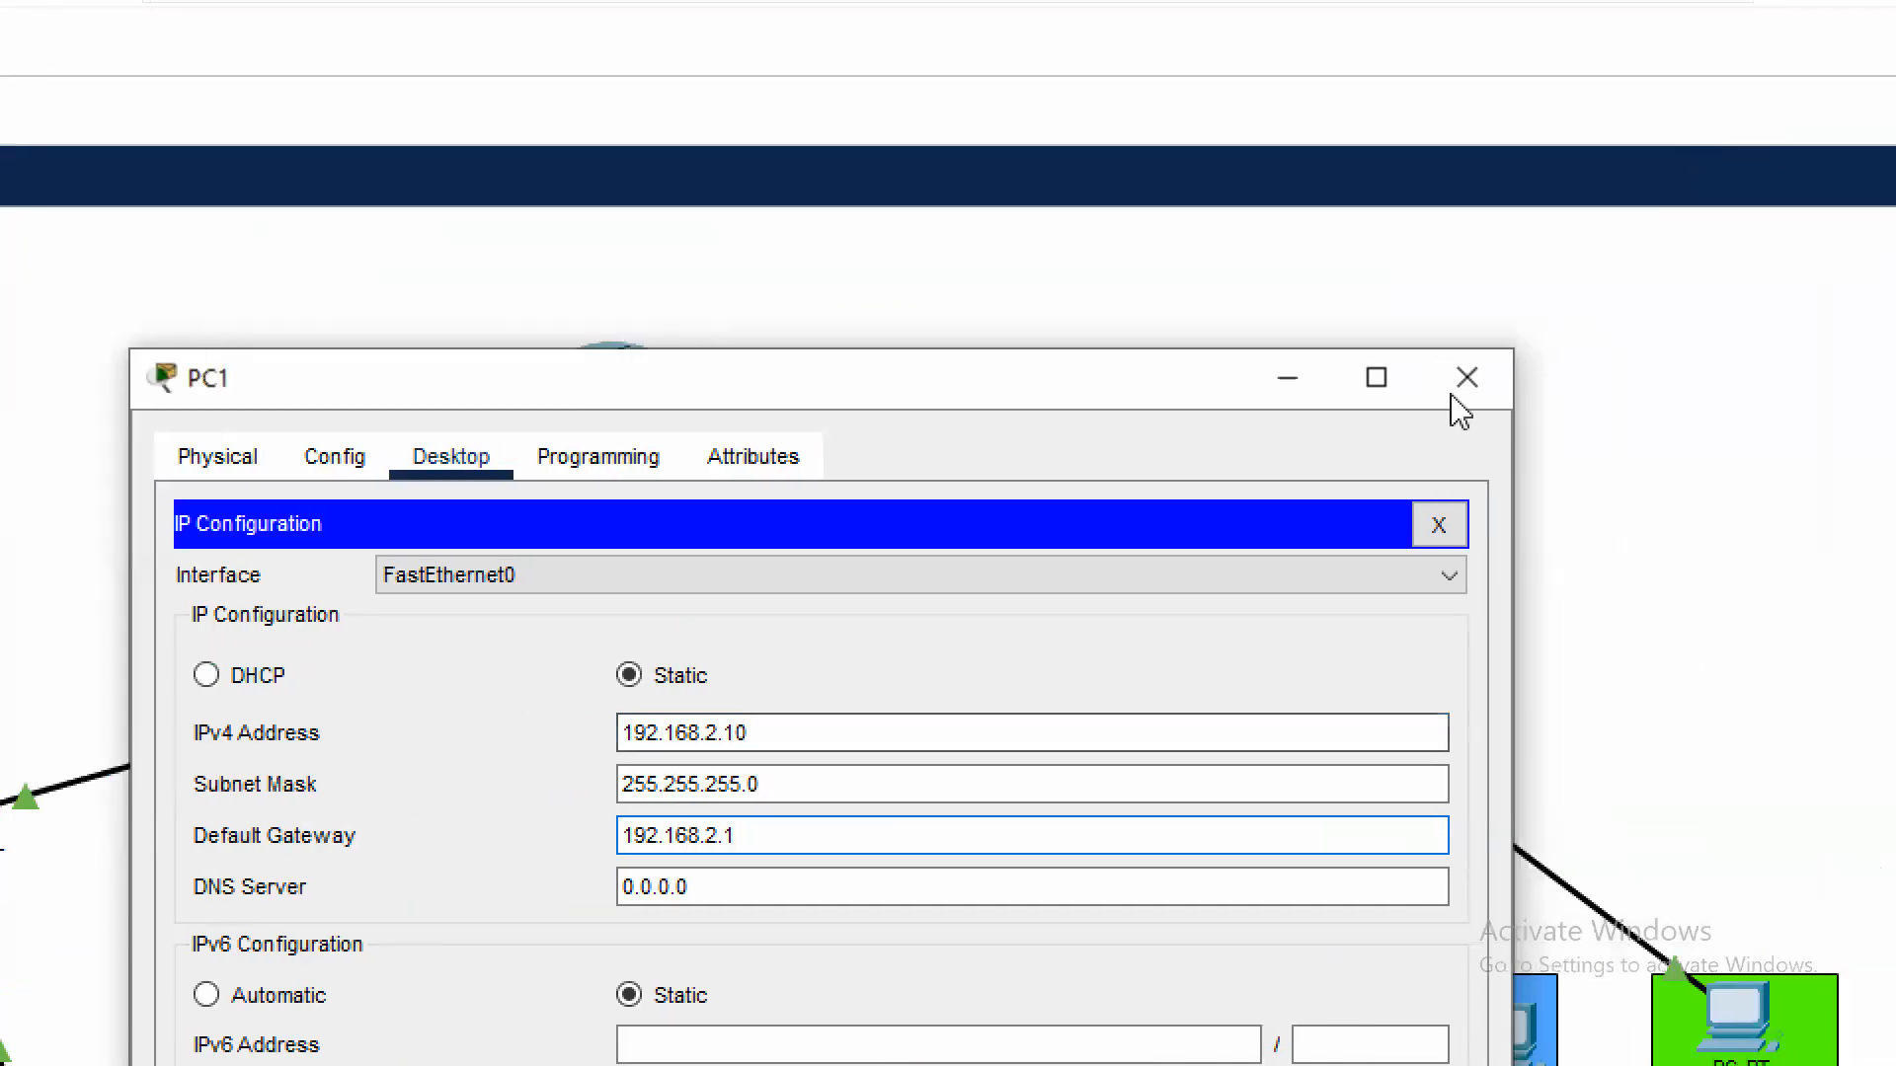
left_click(1447, 400)
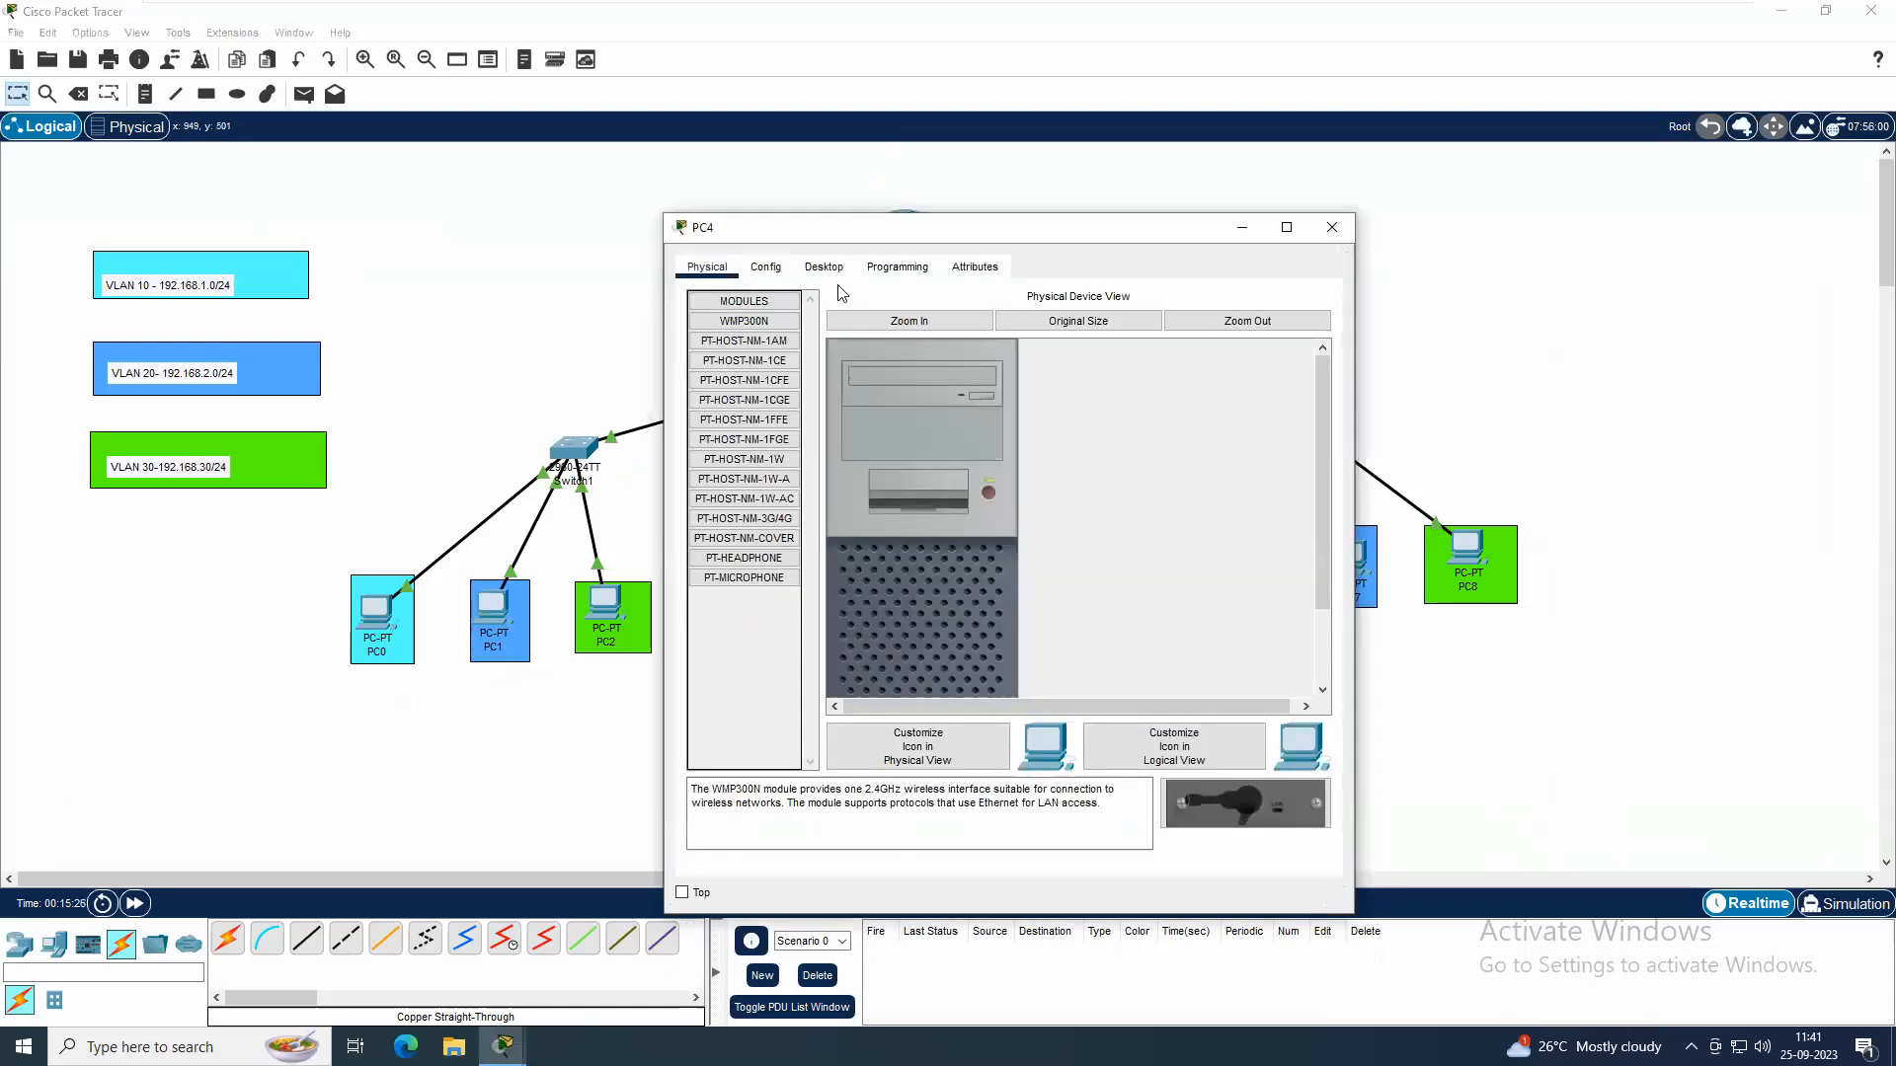
Give PC4 the static IPv4 address 192.168.2.20, subnet mask 255.255.255.0 and default gateway 192.168.2.1
left_click(824, 267)
left_click(772, 343)
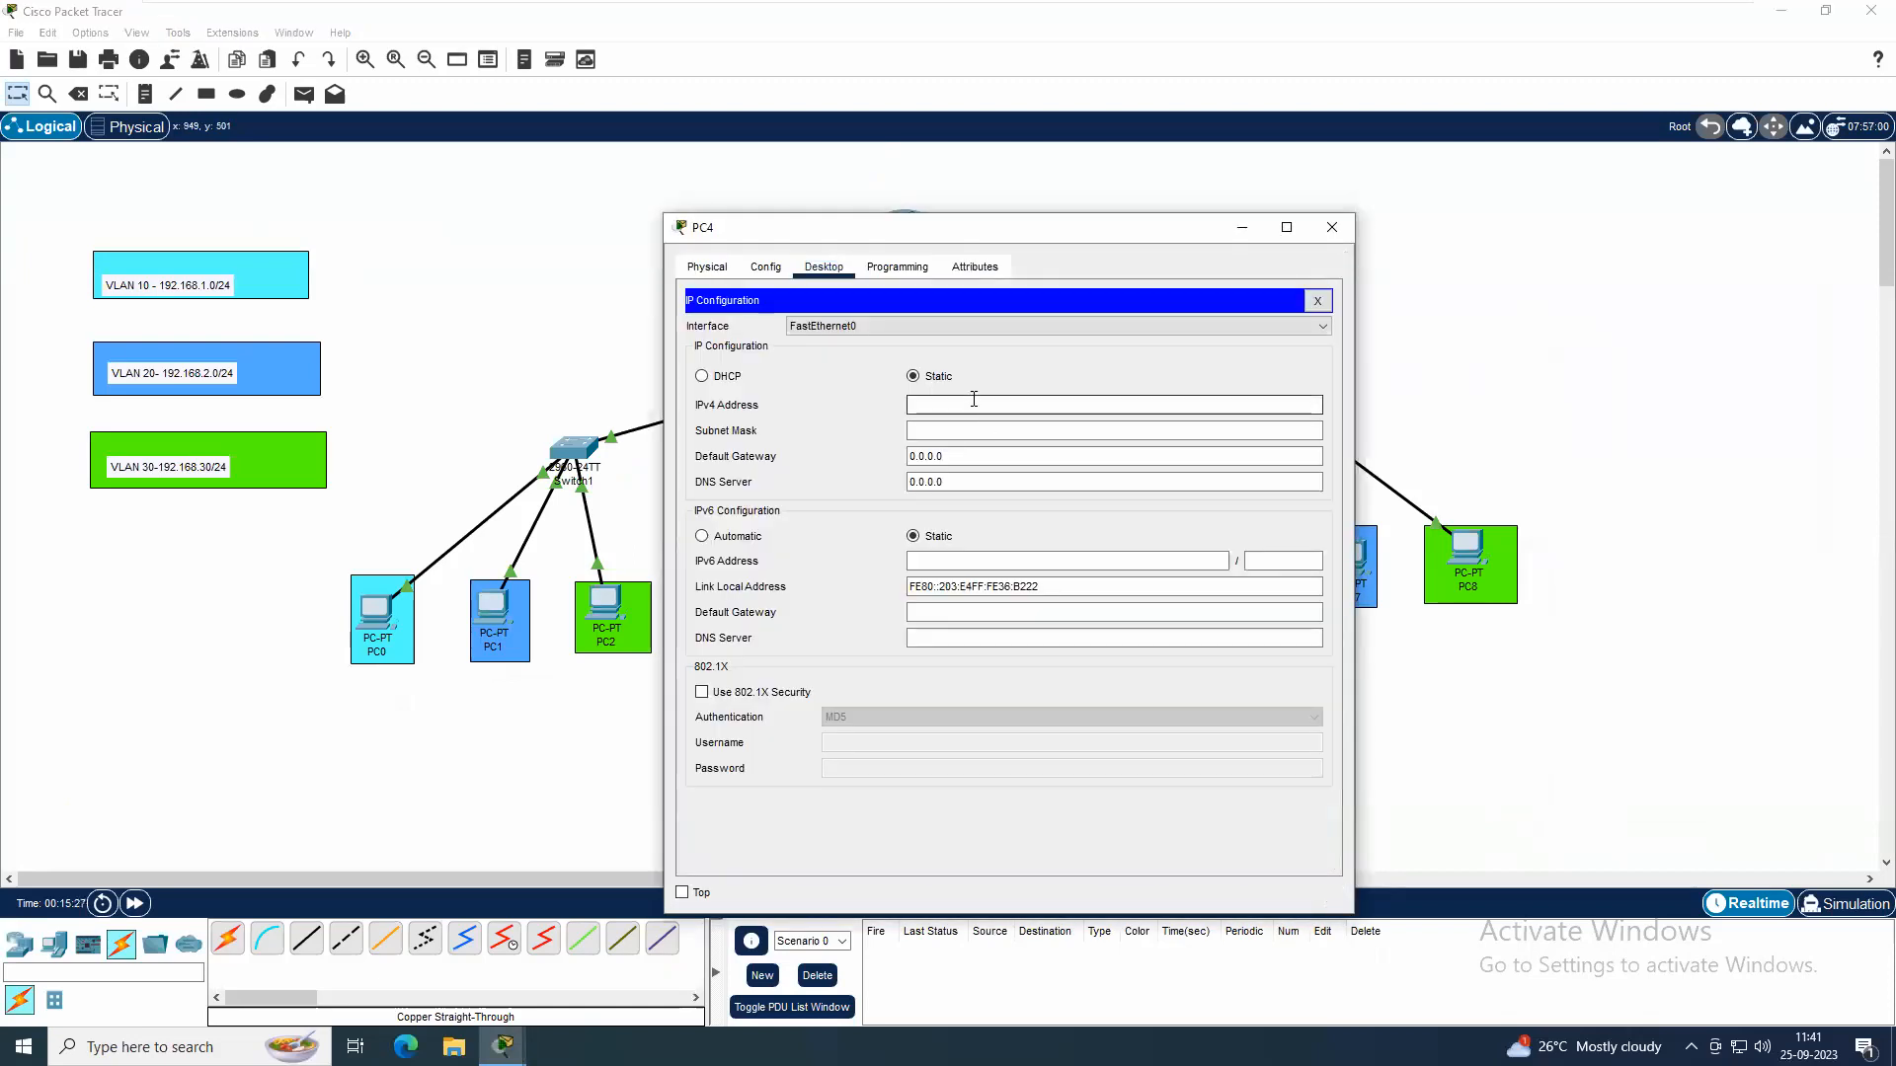
left_click(973, 399)
type("192.168.")
key("Tab")
key("Tab")
type("192.168.2.")
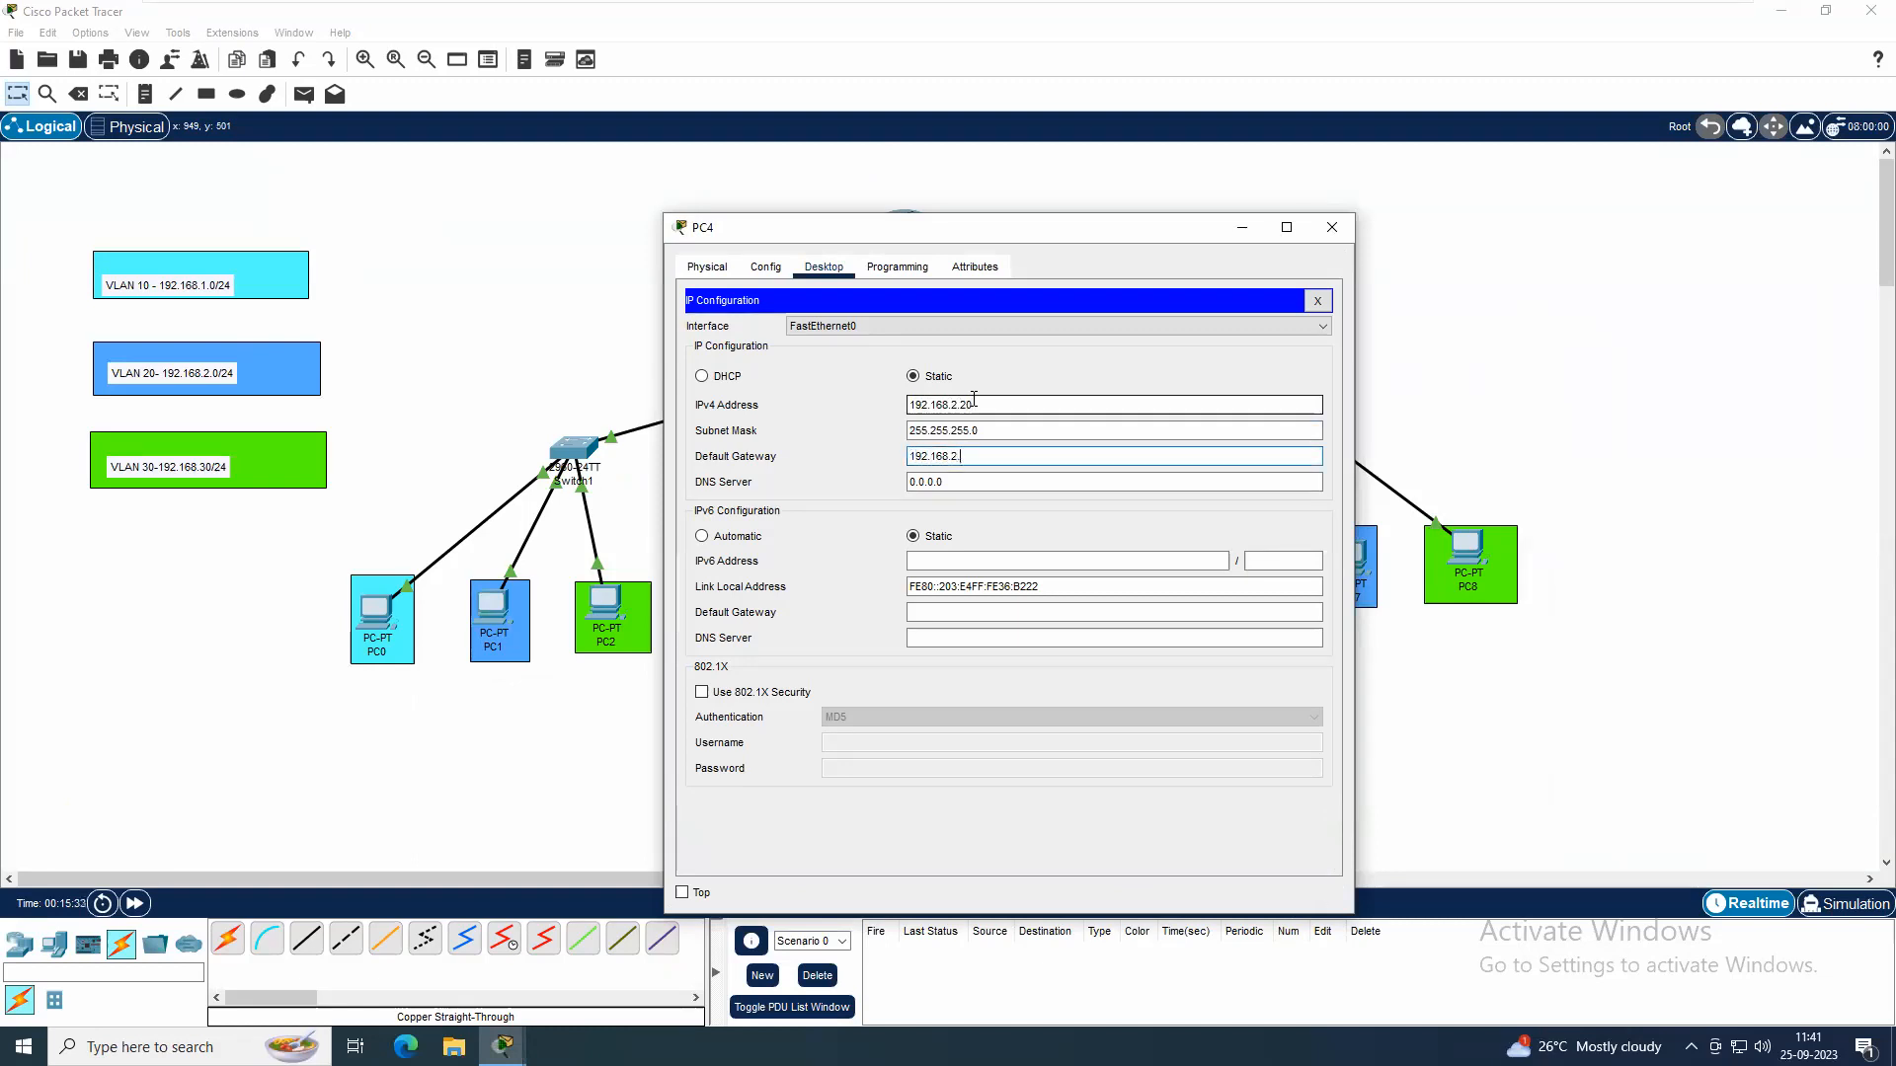
type("1")
left_click(1332, 227)
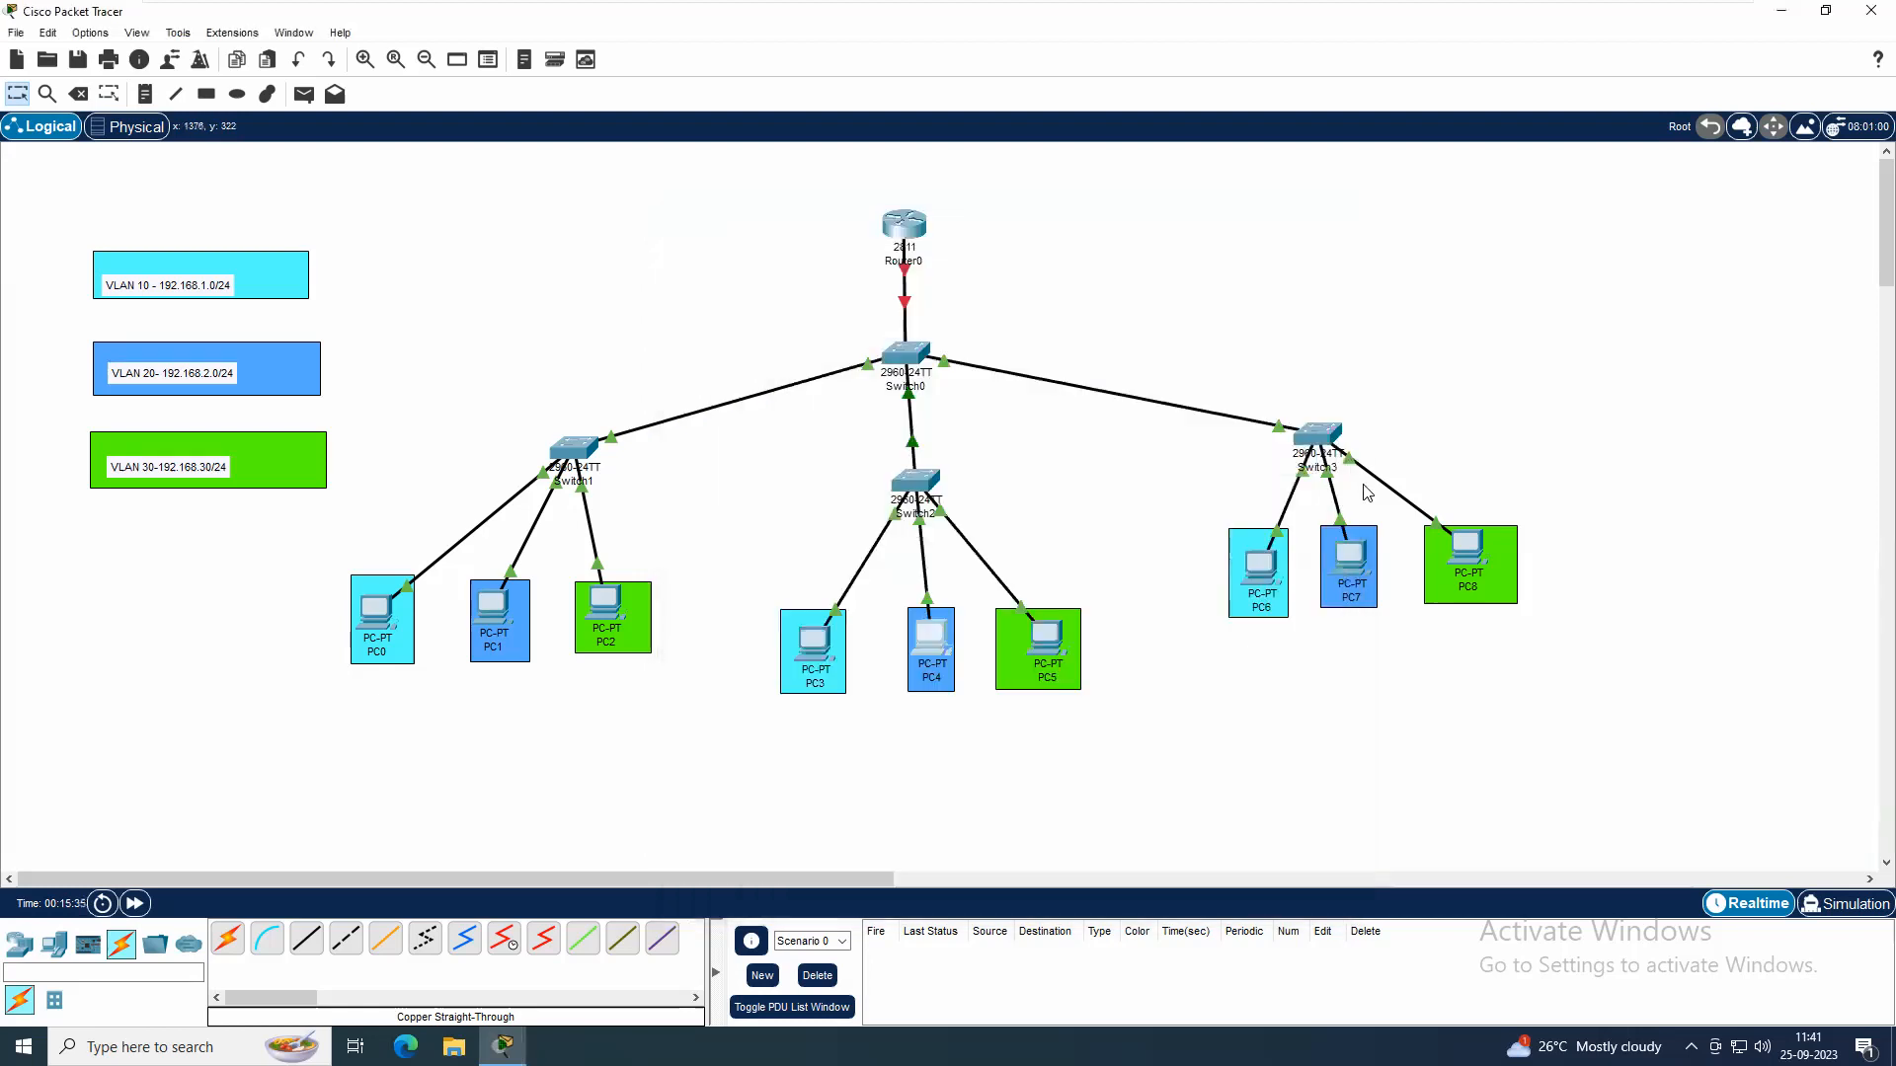
Give PC7 the static IPv4 address 192.168.2.30, subnet mask 255.255.255.0 and default gateway 192.168.2.1
left_click(1355, 549)
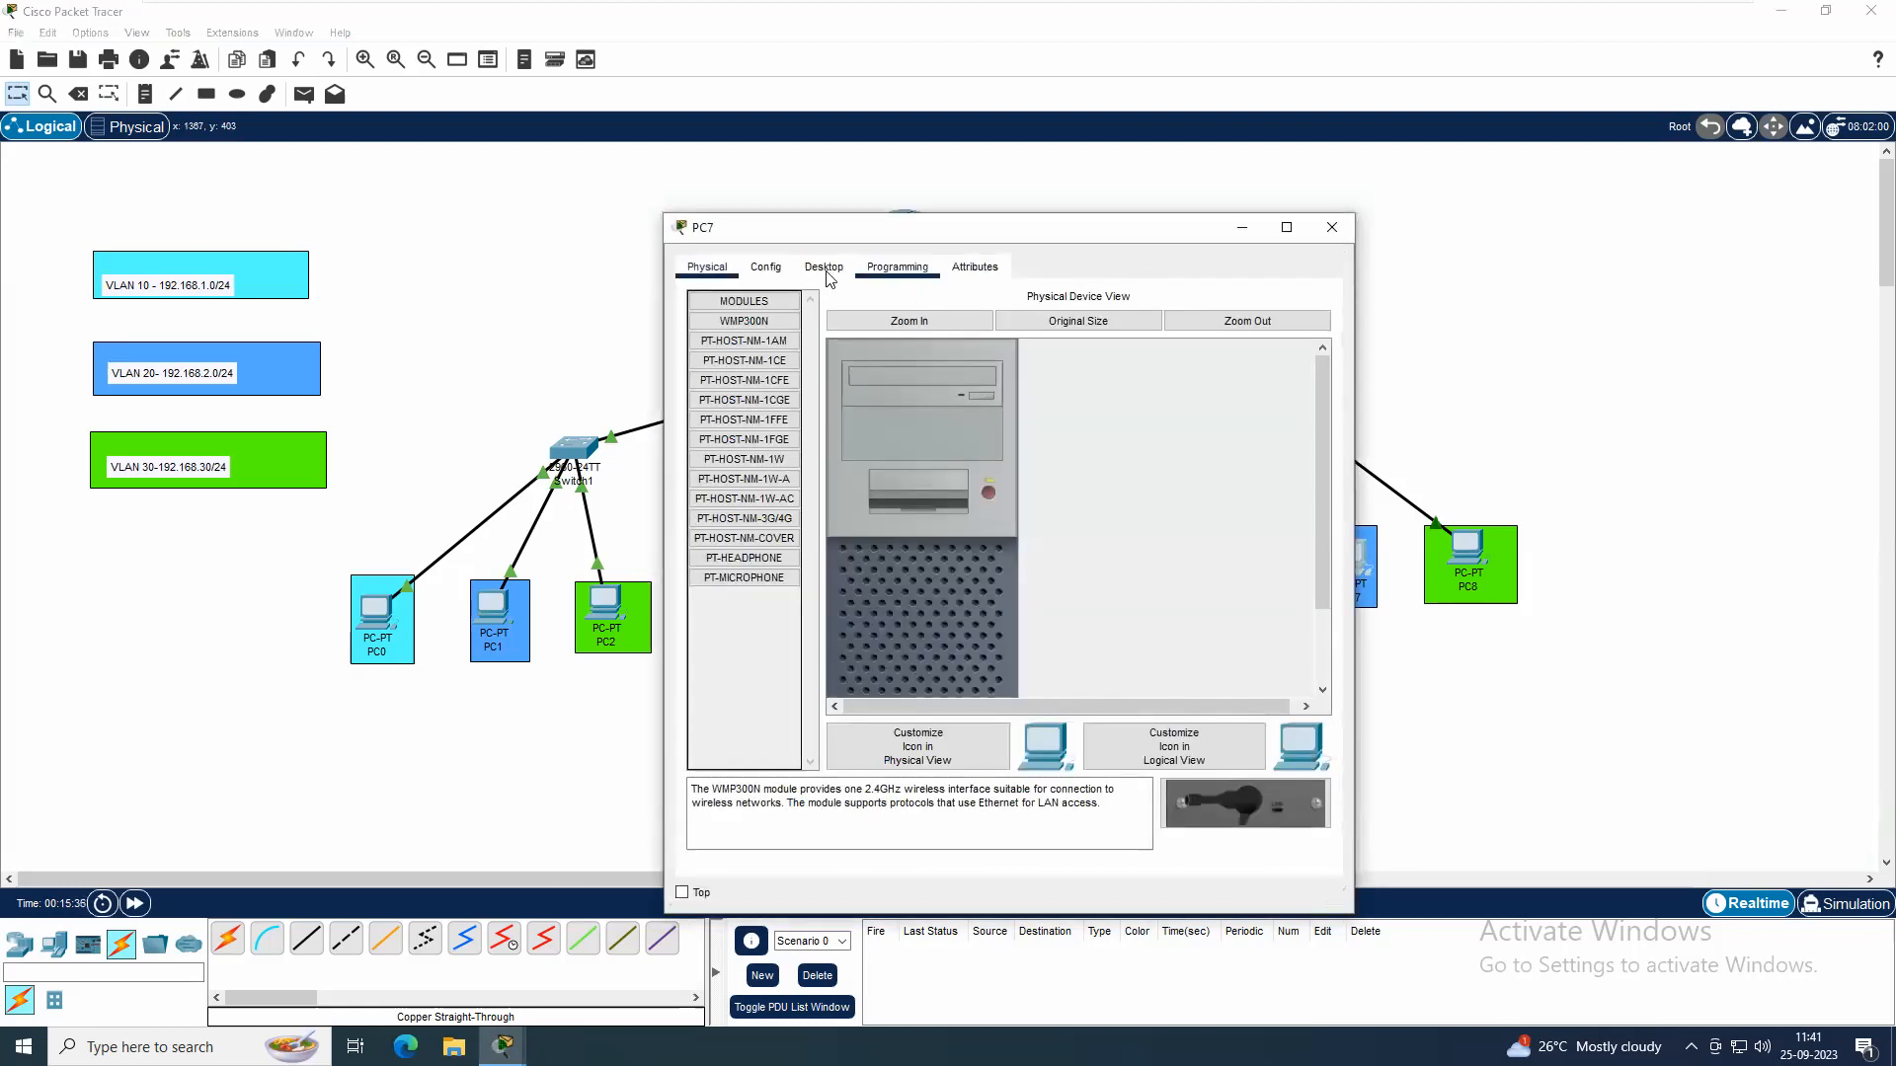
left_click(823, 266)
left_click(765, 348)
left_click(944, 404)
type("192.168.")
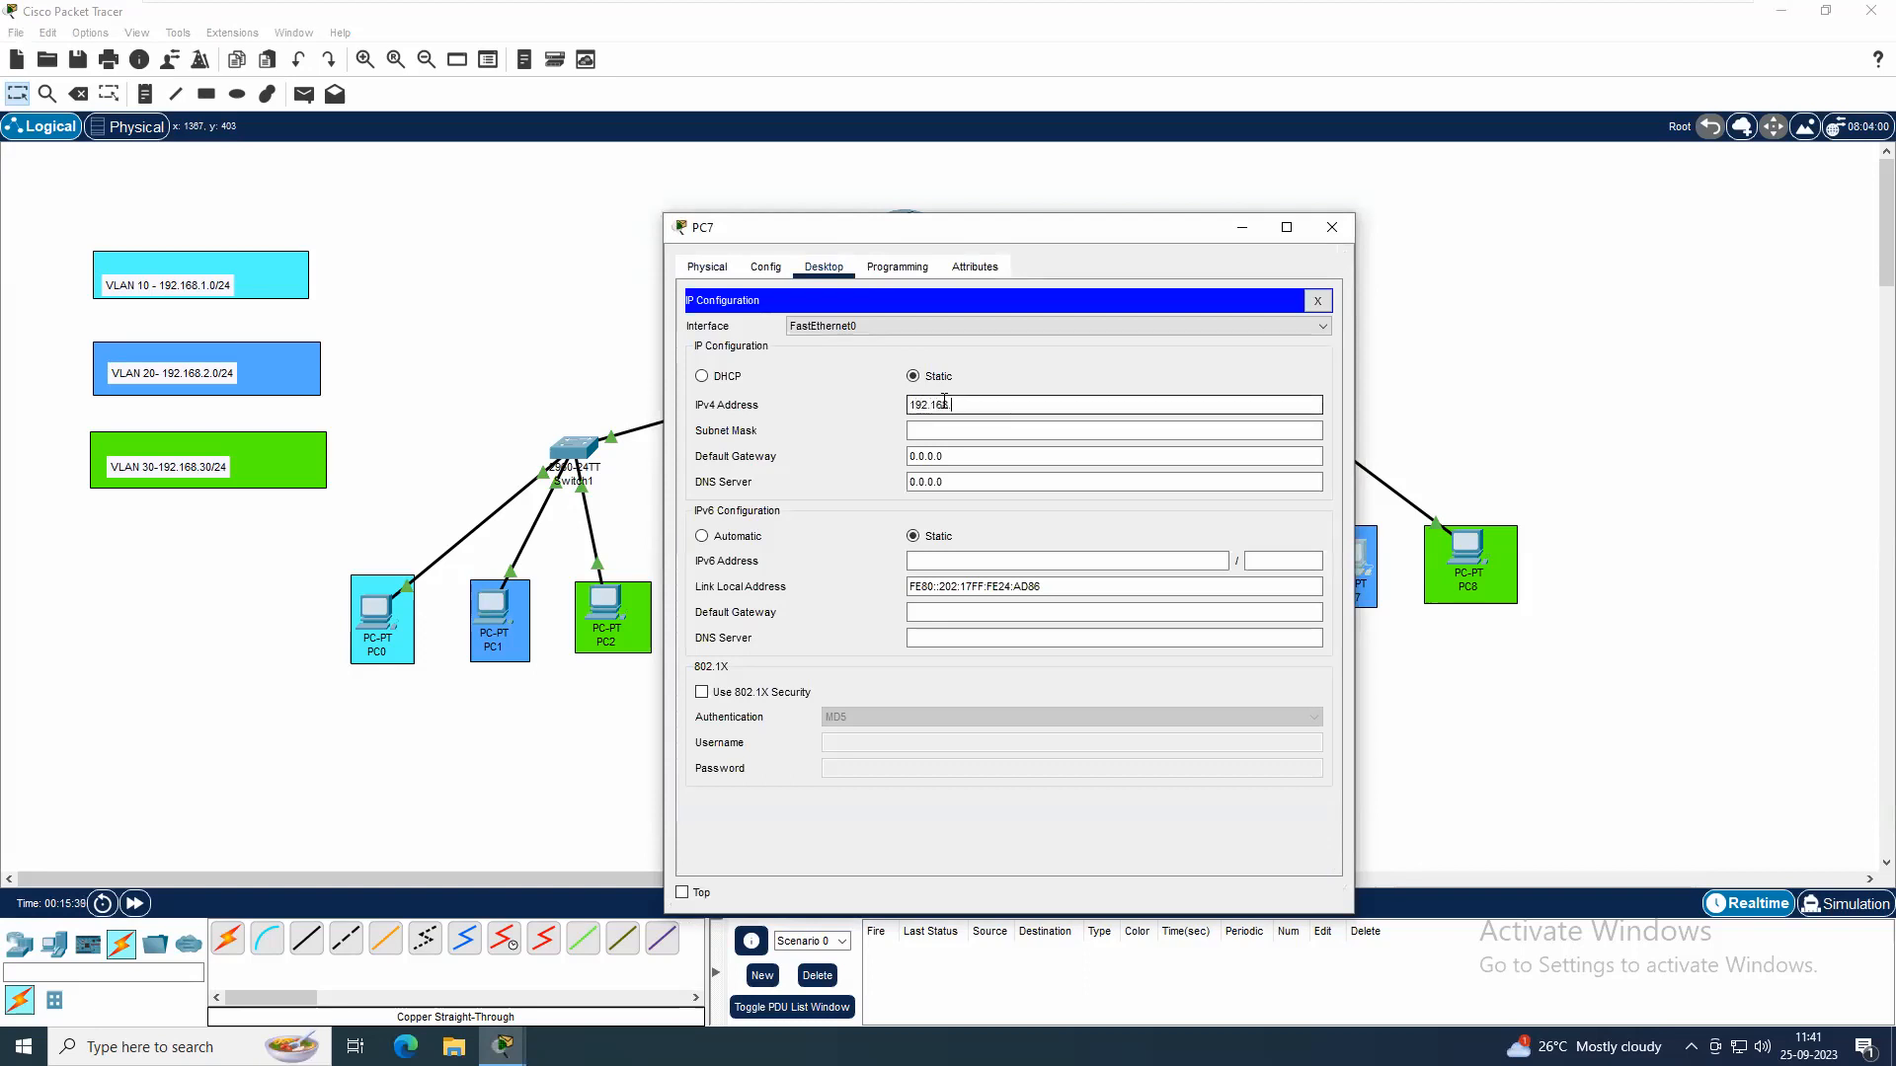
type("2.30")
key("Tab")
key("Tab")
type("192")
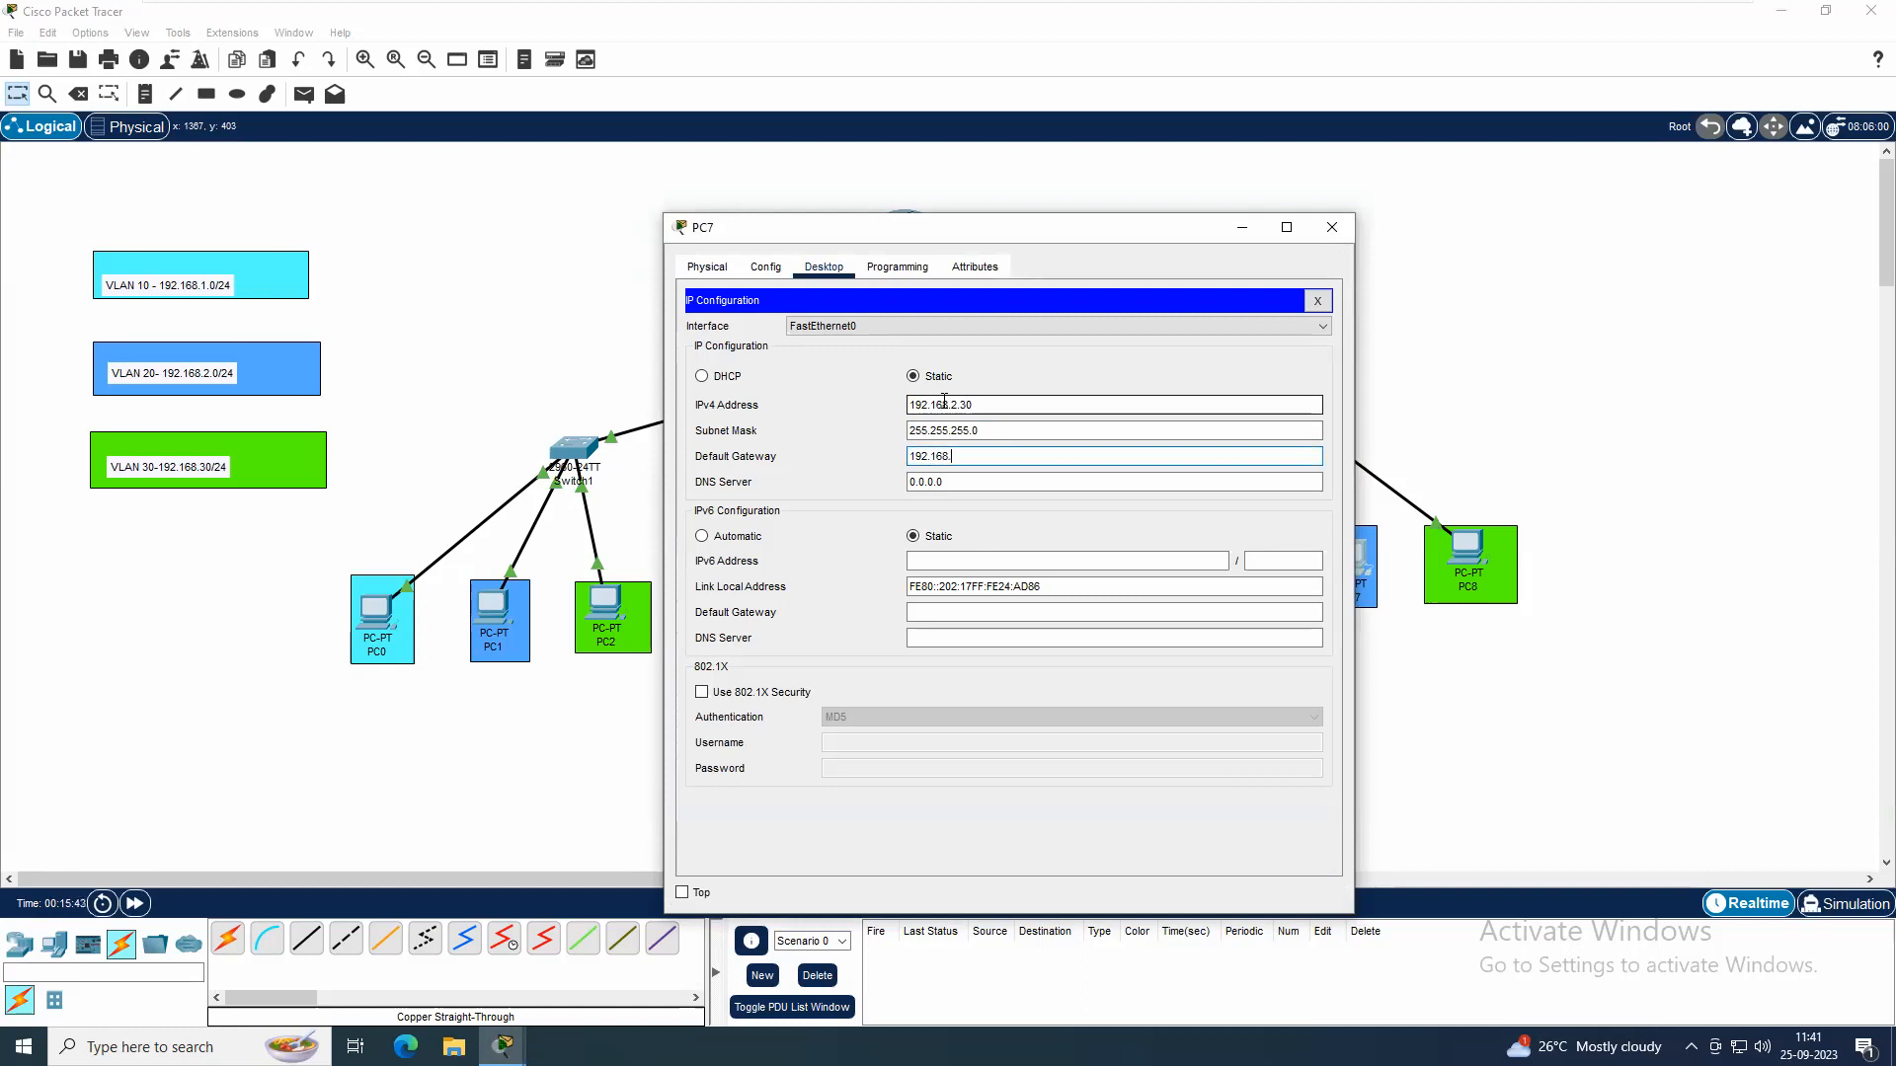
left_click(1329, 227)
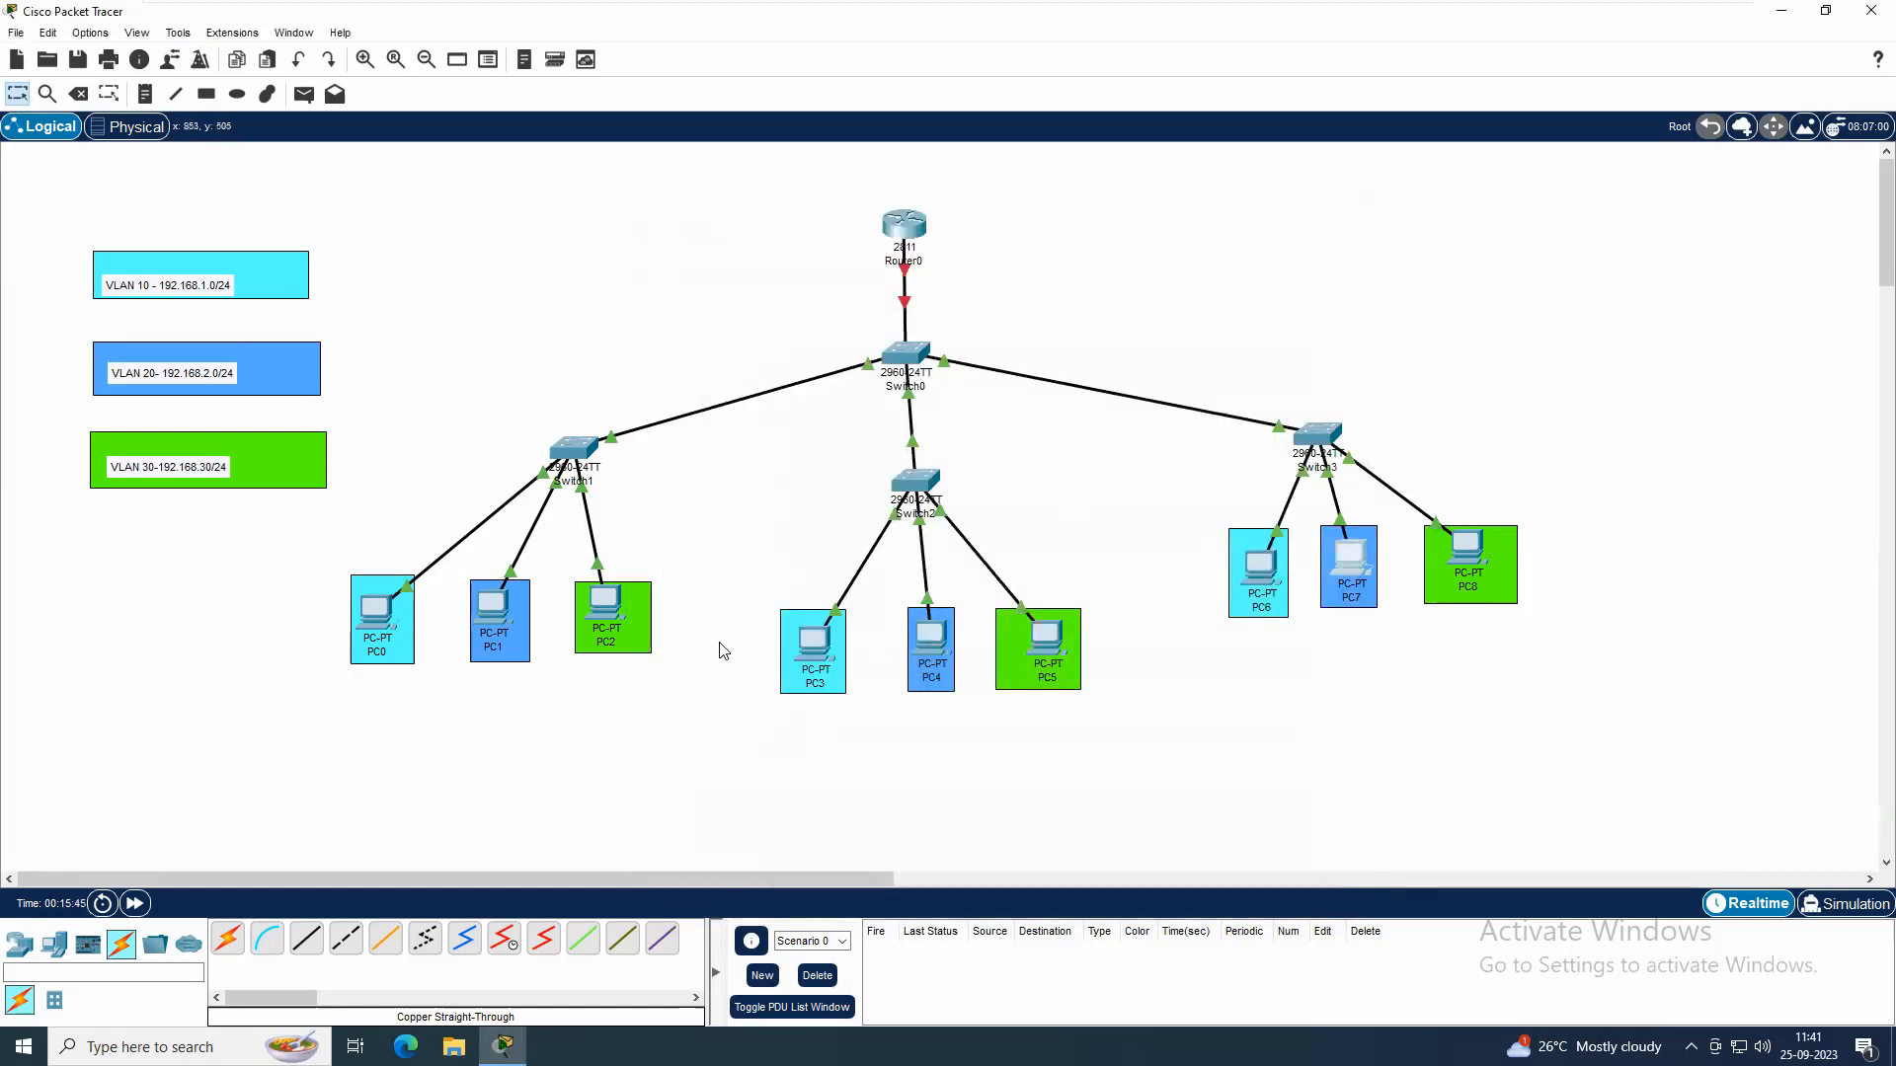
Set PC2's static IPv4 address to 192.168.3.10 with subnet mask 255.255.255.0
left_click(609, 602)
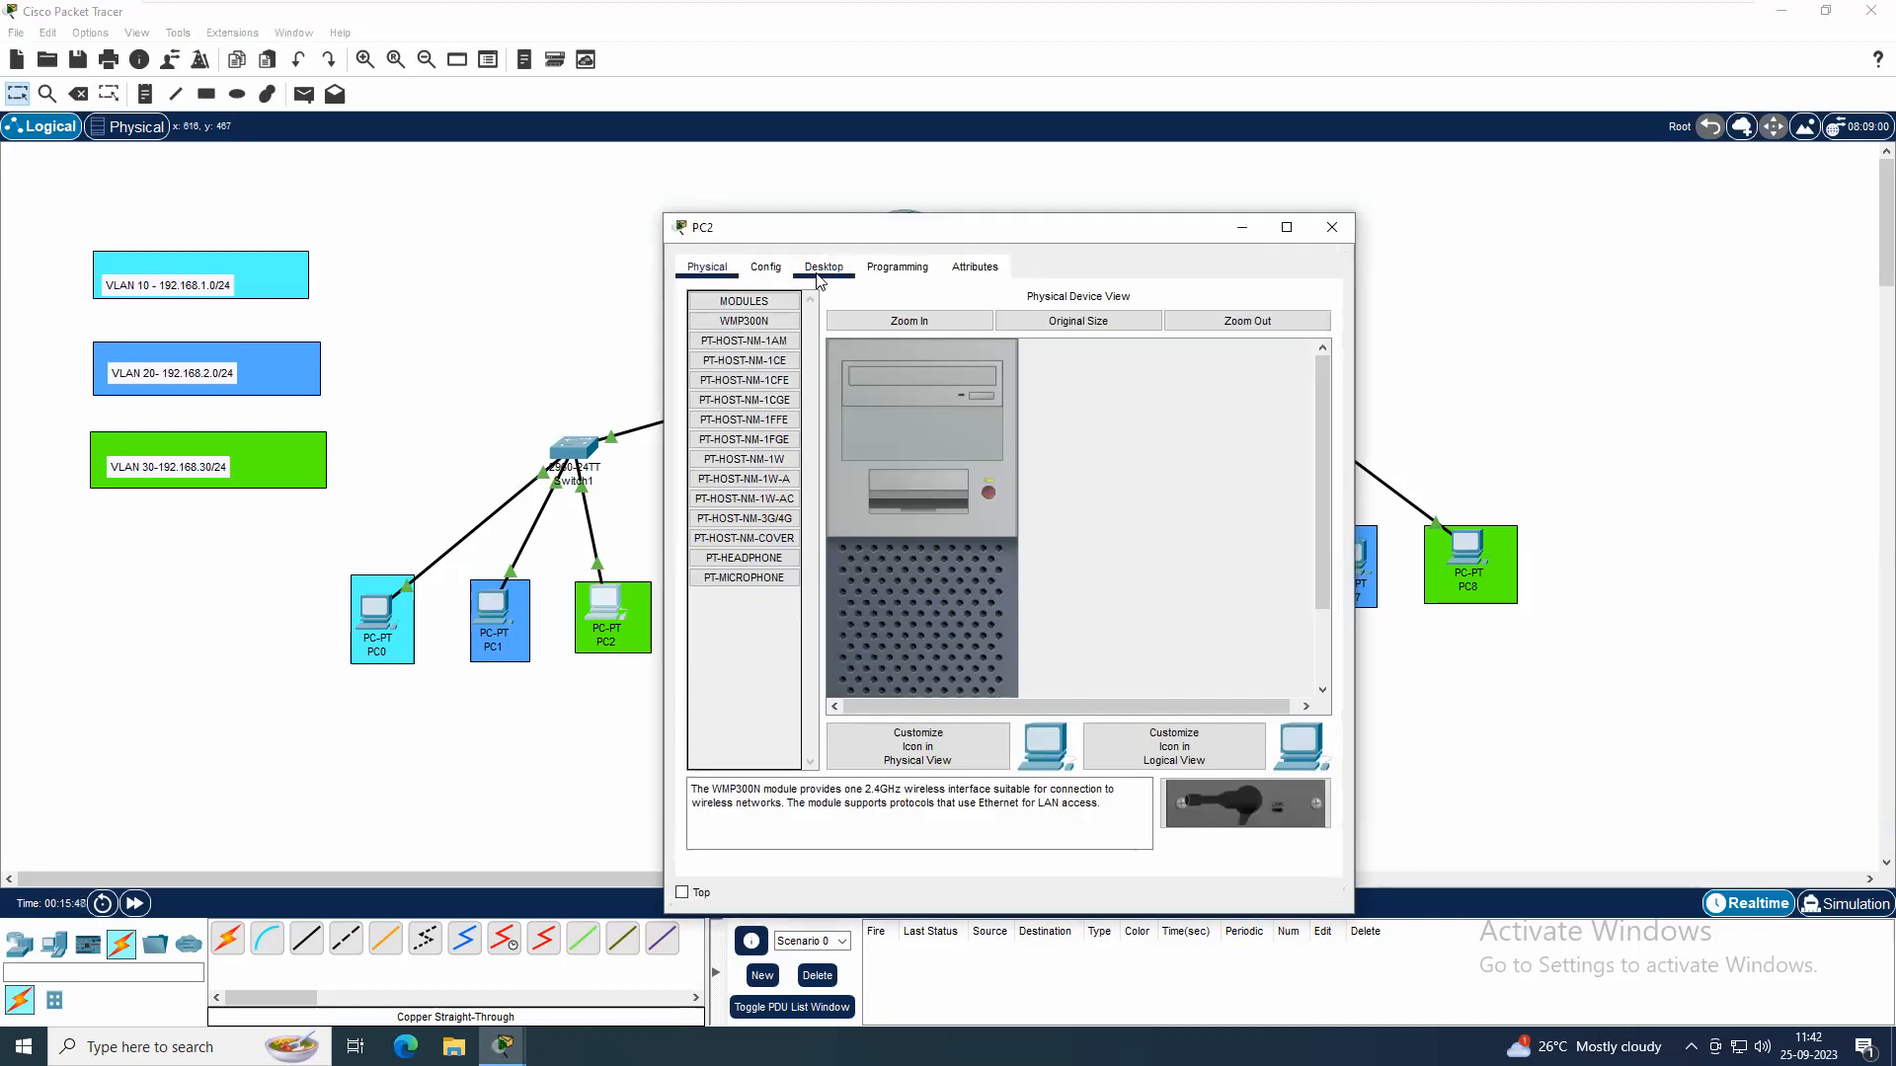
left_click(817, 279)
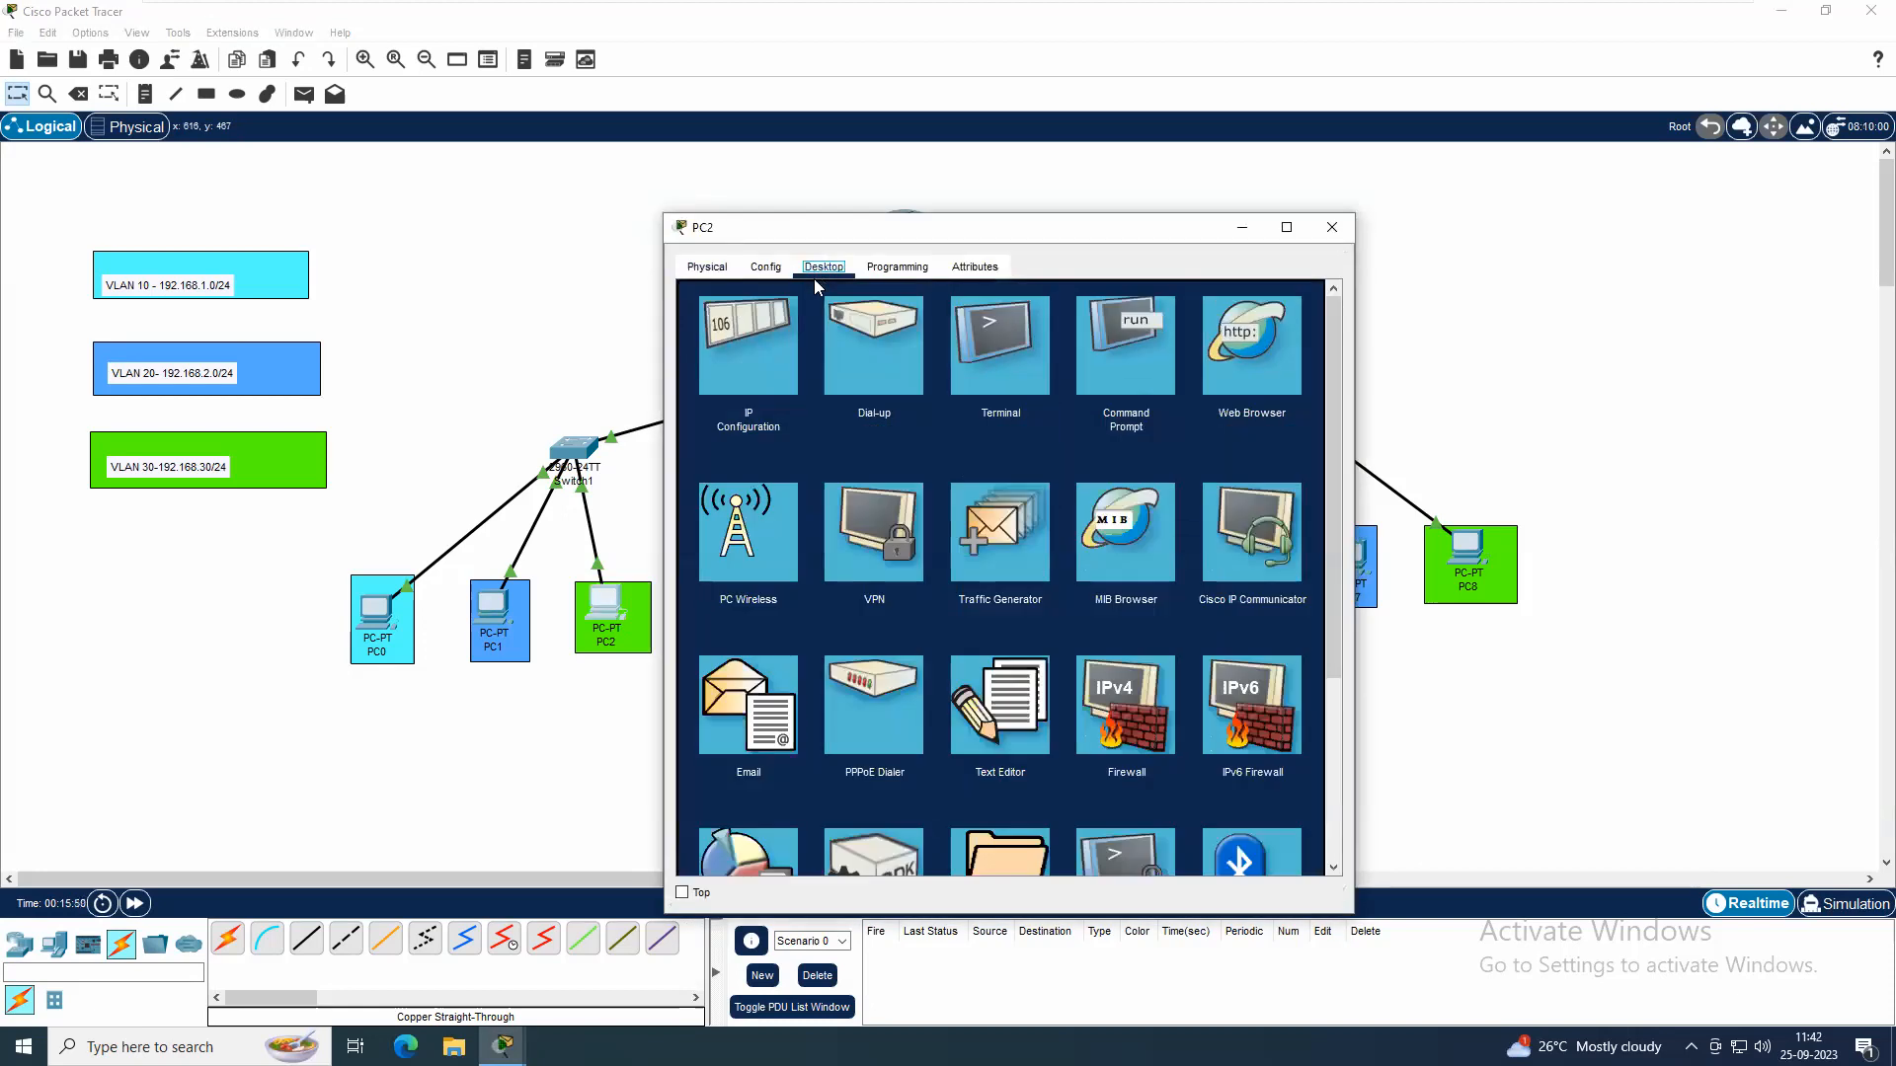
left_click(788, 328)
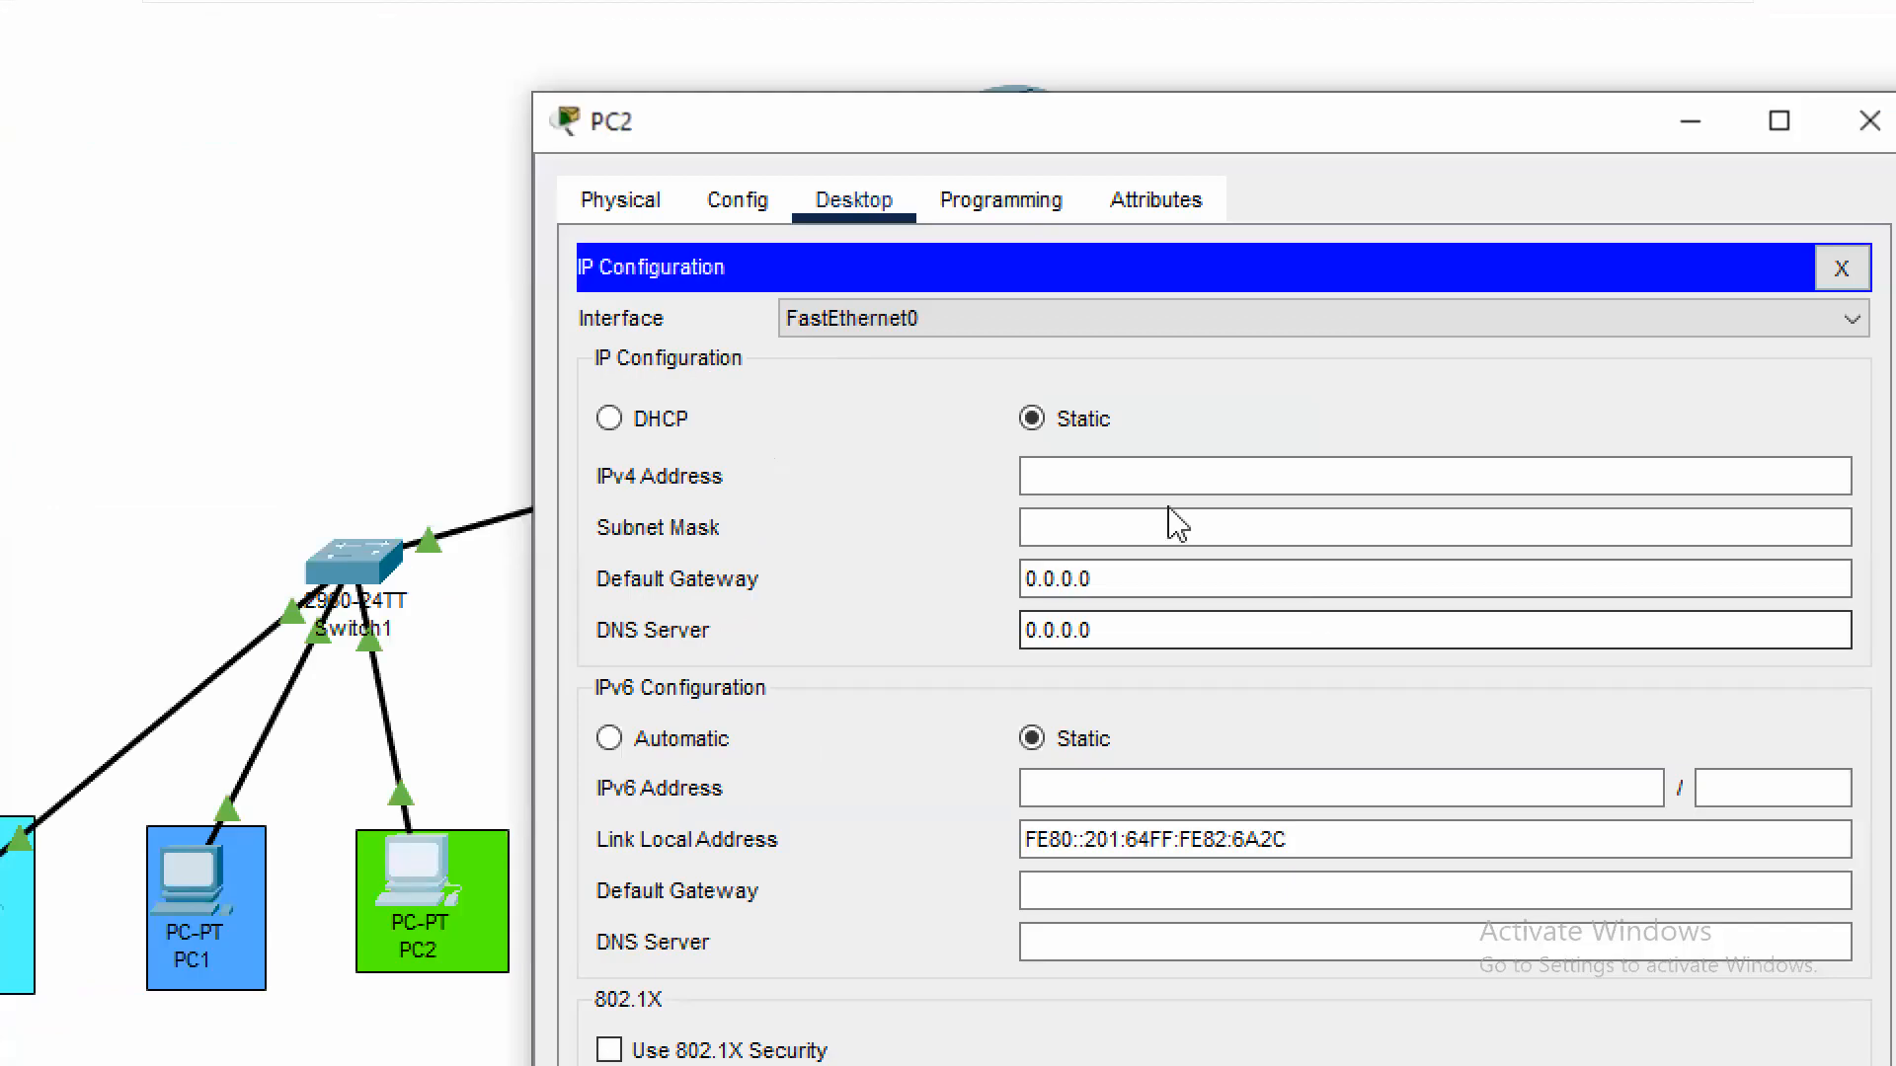
left_click(1119, 478)
type("195")
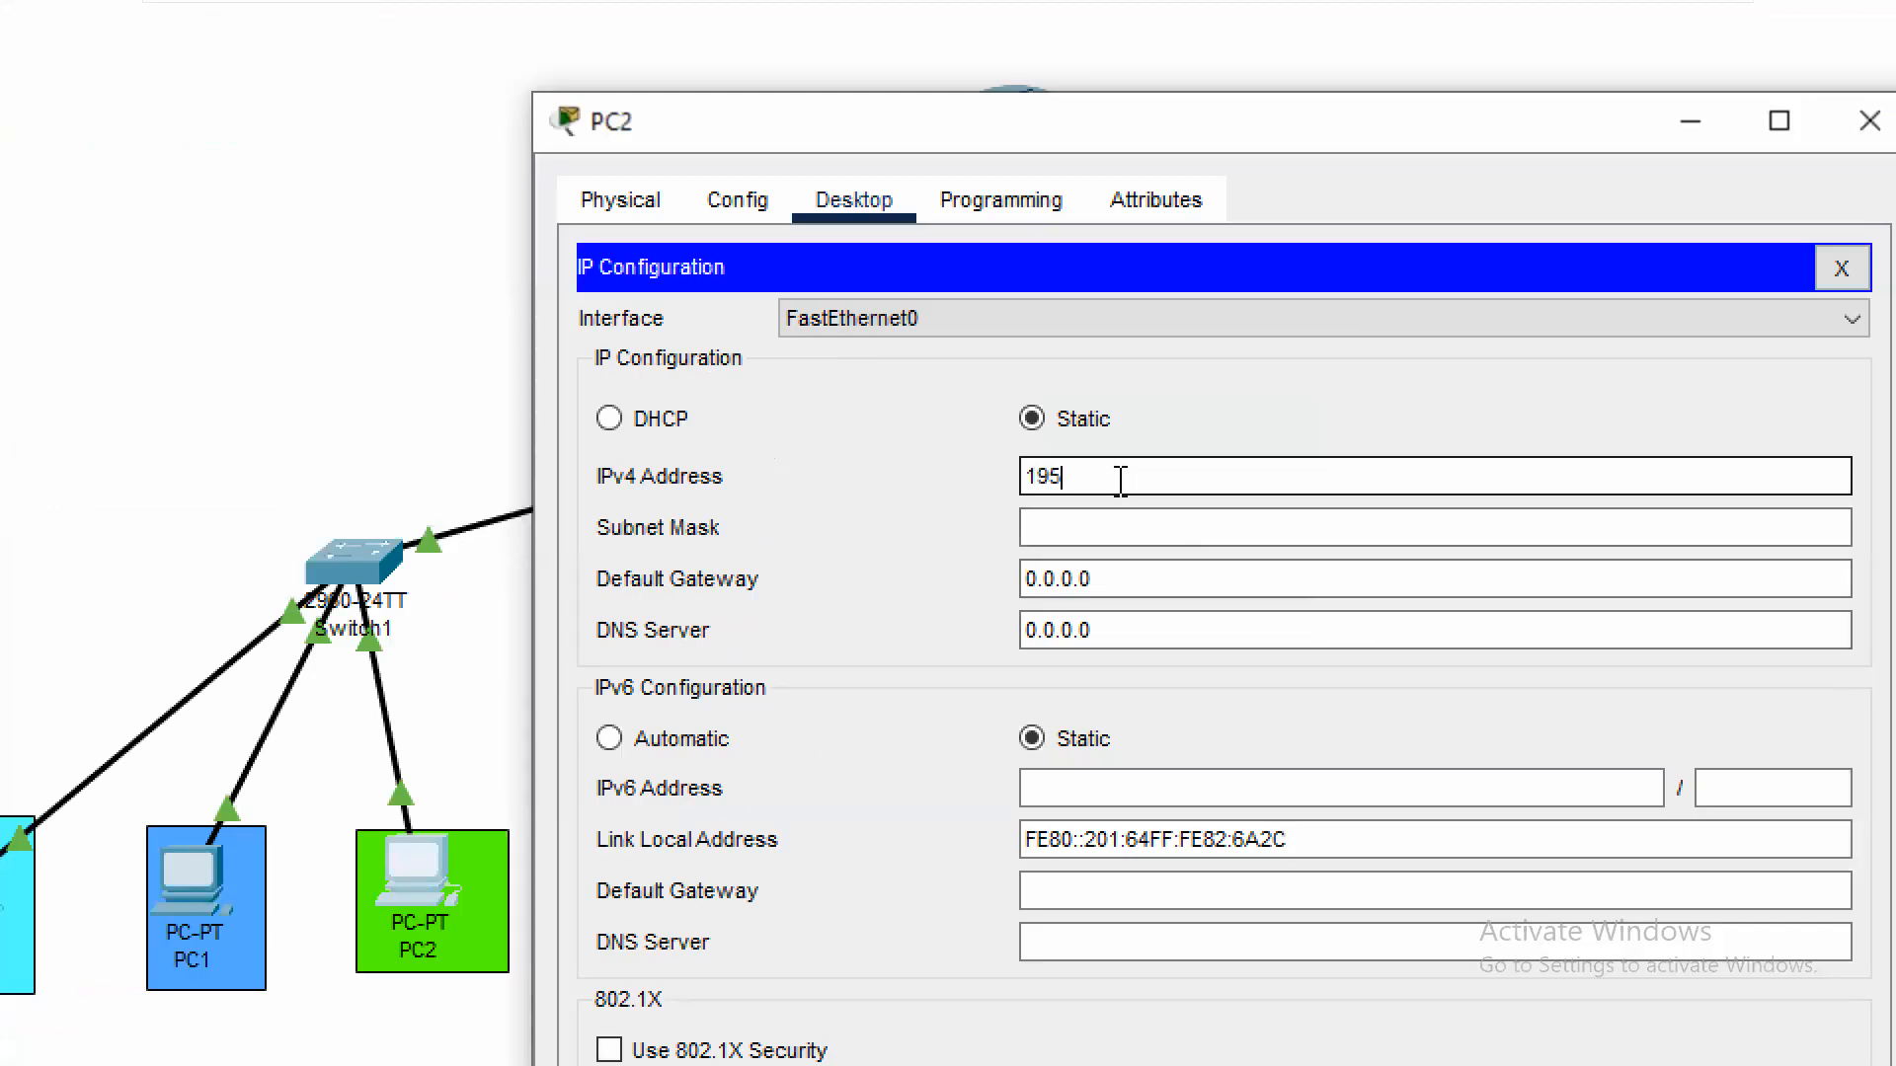
key("BackSpace")
key("BackSpace")
type("2.168.3.10")
key("Tab")
key("Tab")
Set PC2's default gateway to 192.168.3.1 and close its configuration window
type("192.1368.3.")
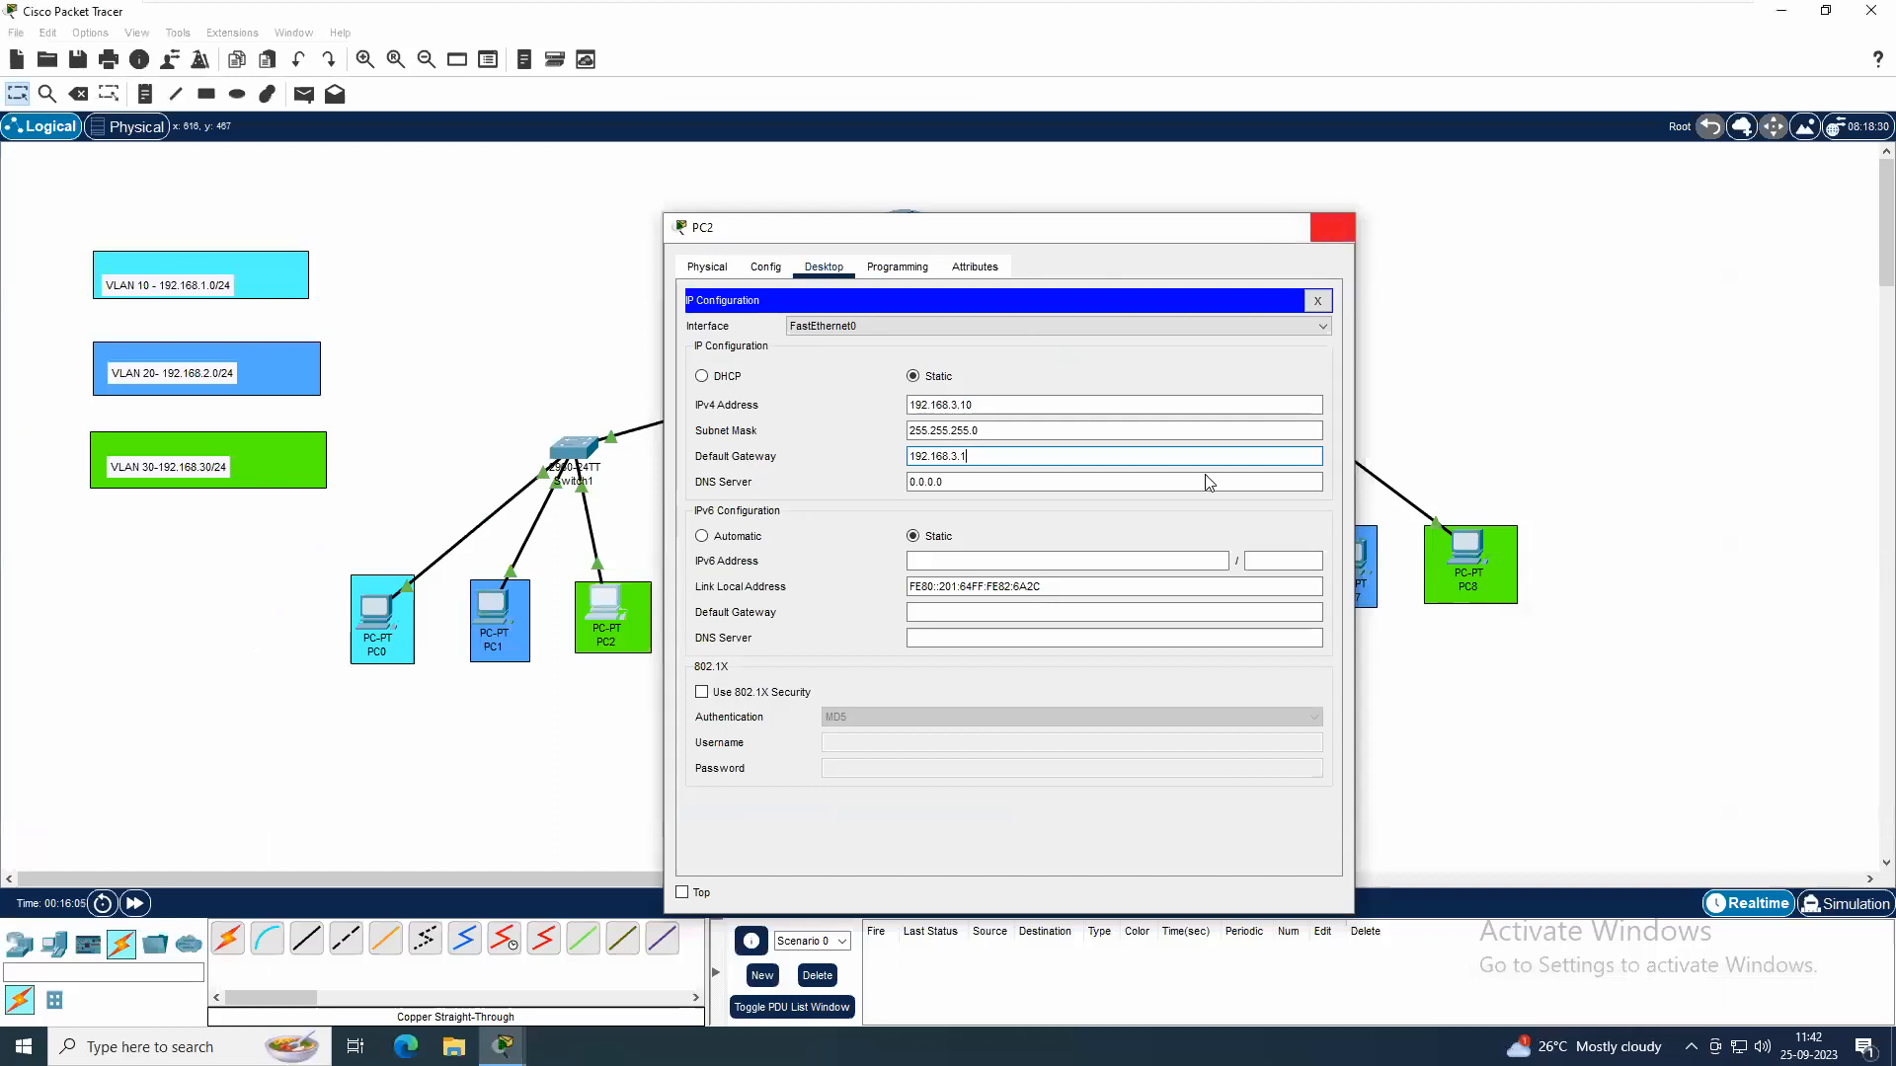
left_click(1332, 227)
Give PC5 the static IPv4 address 192.168.3.20, subnet mask 255.255.255.0 and default gateway 192.168.3.1
left_click(1031, 634)
left_click(824, 267)
left_click(780, 365)
left_click(932, 407)
type("192.168")
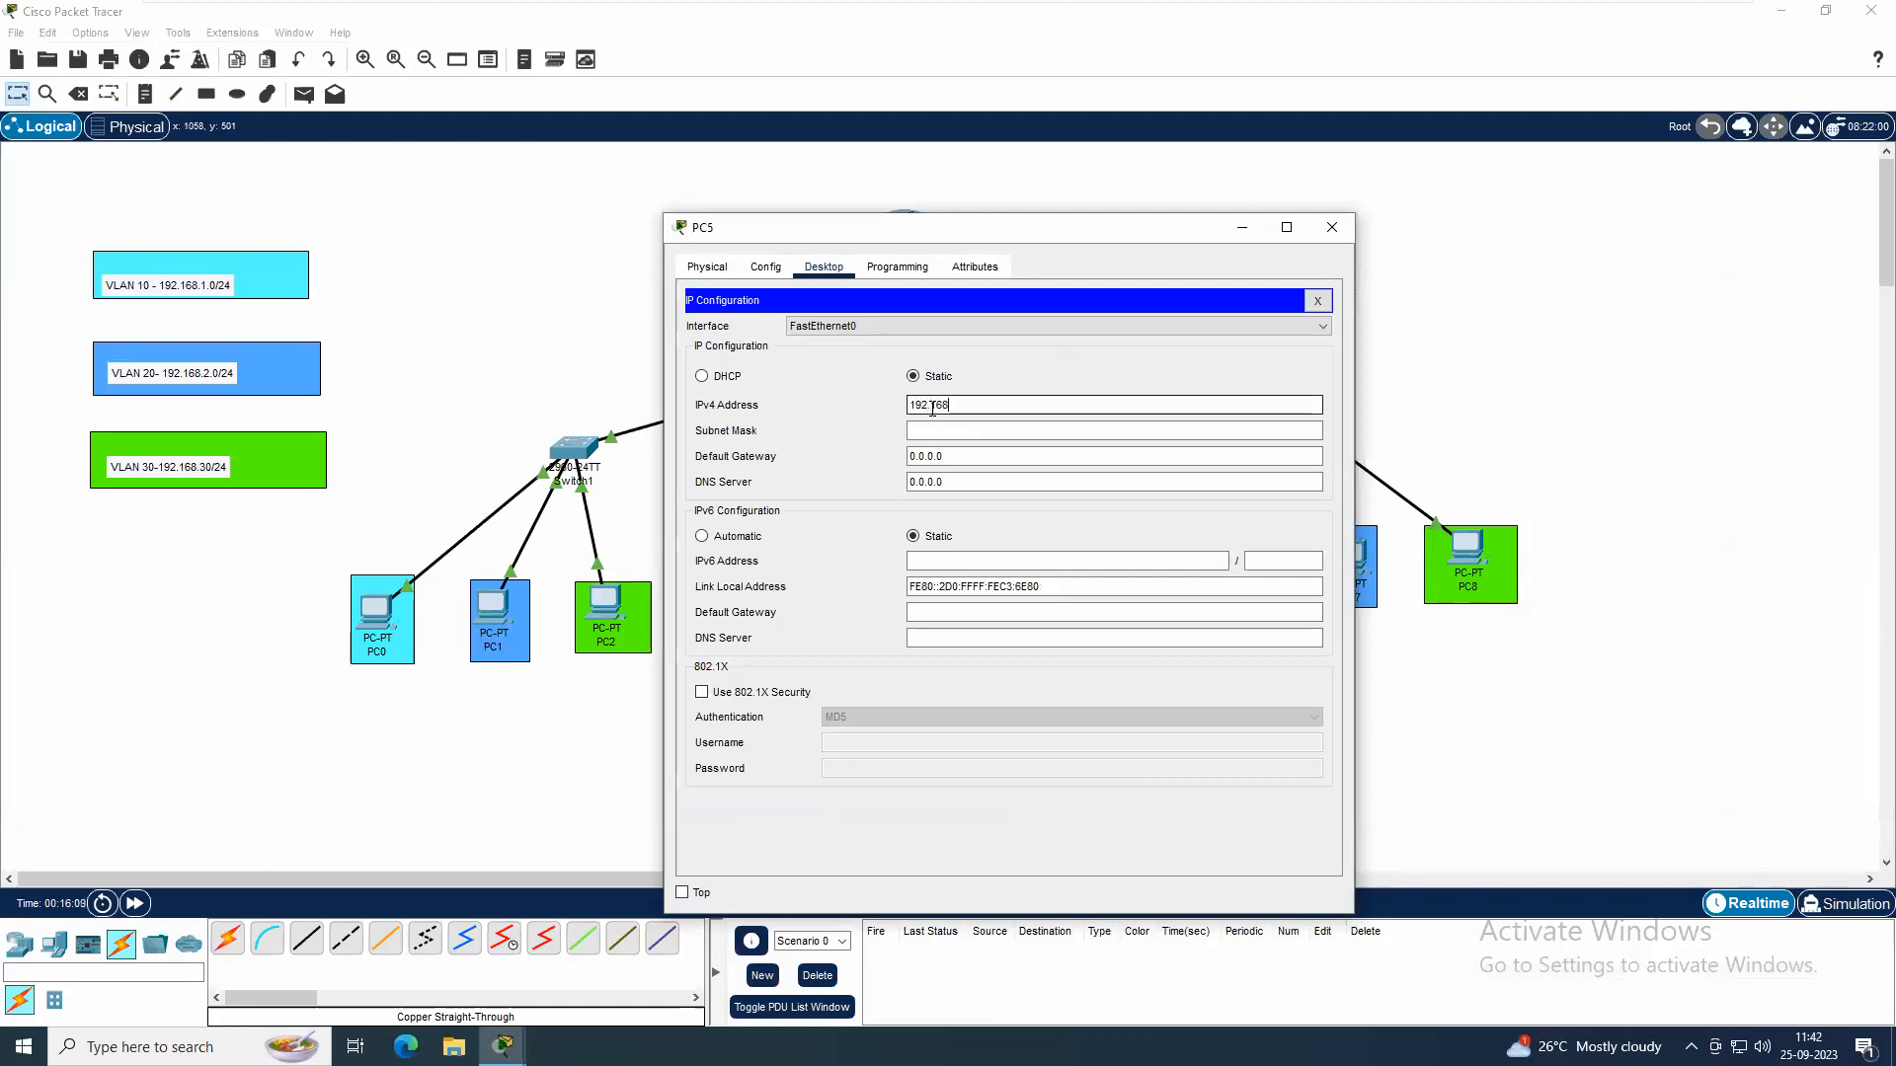
type(".3.20")
key("Tab")
key("Tab")
type("1")
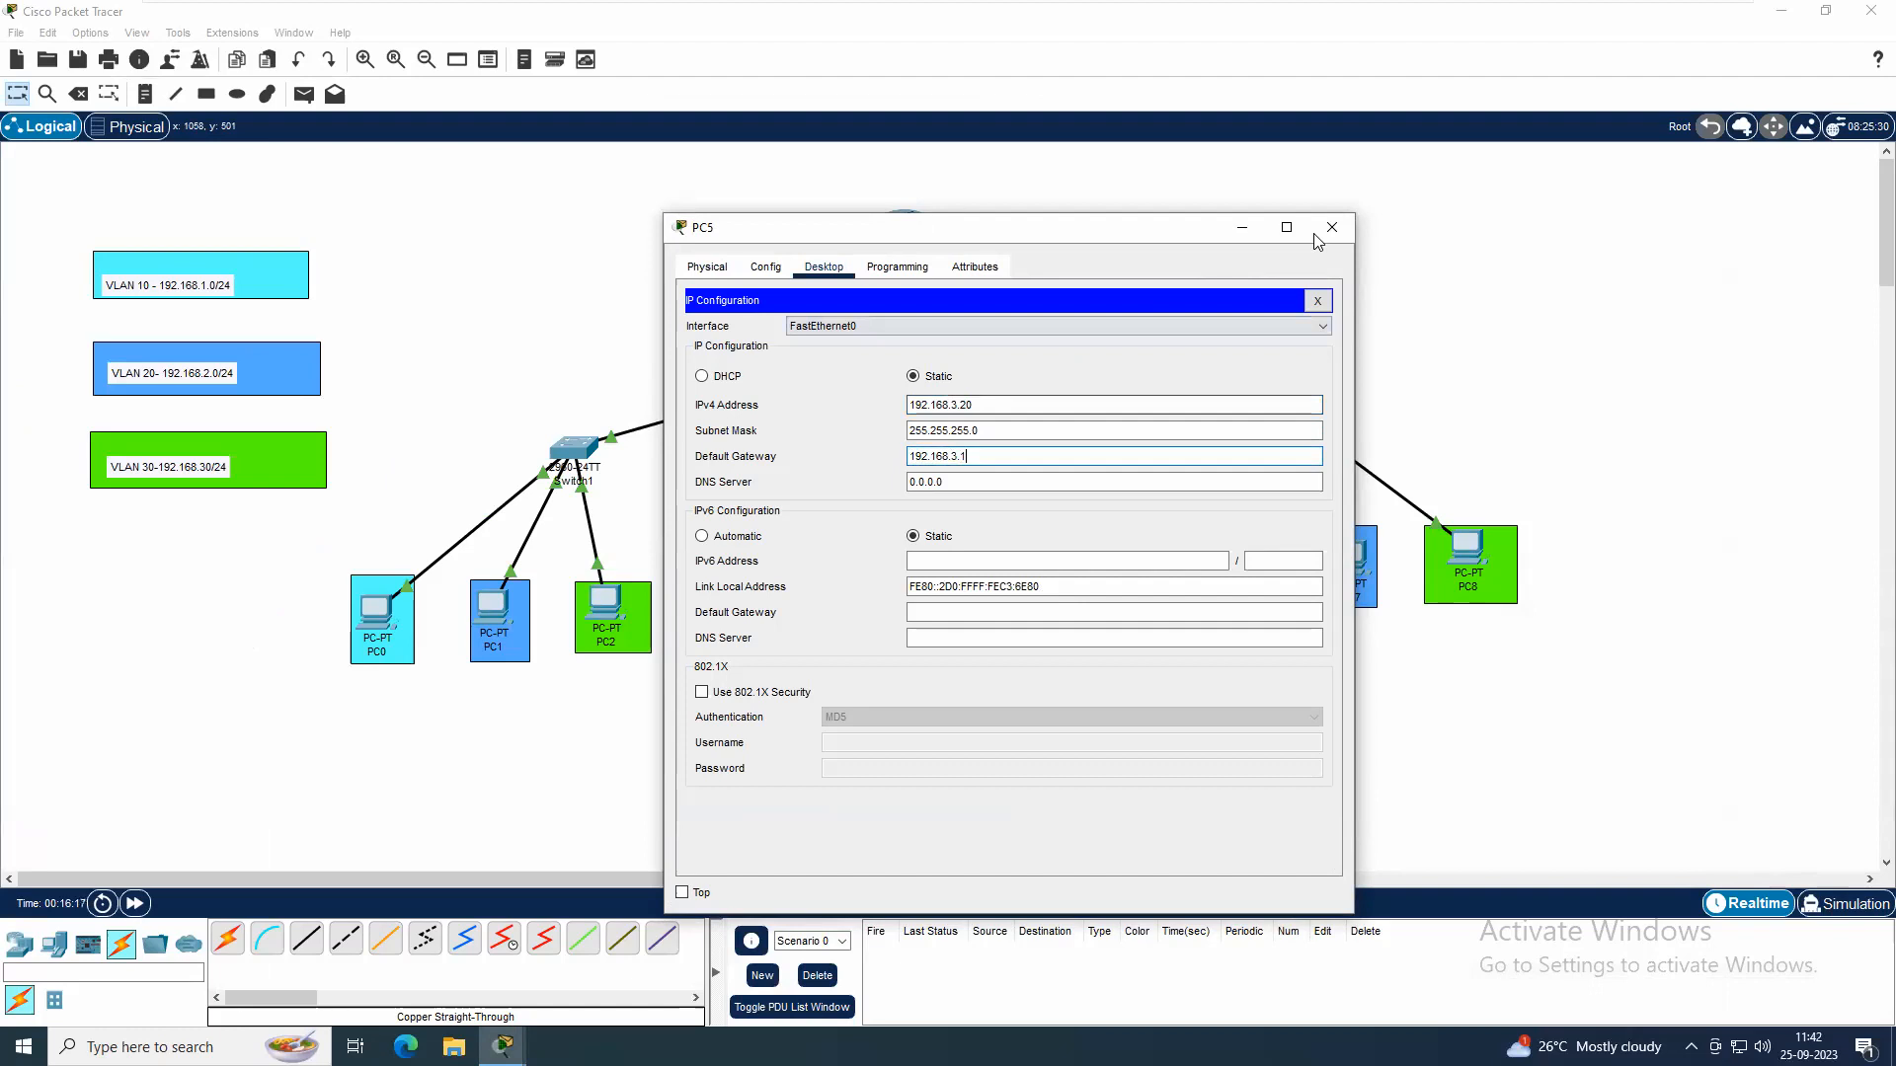
left_click(1345, 229)
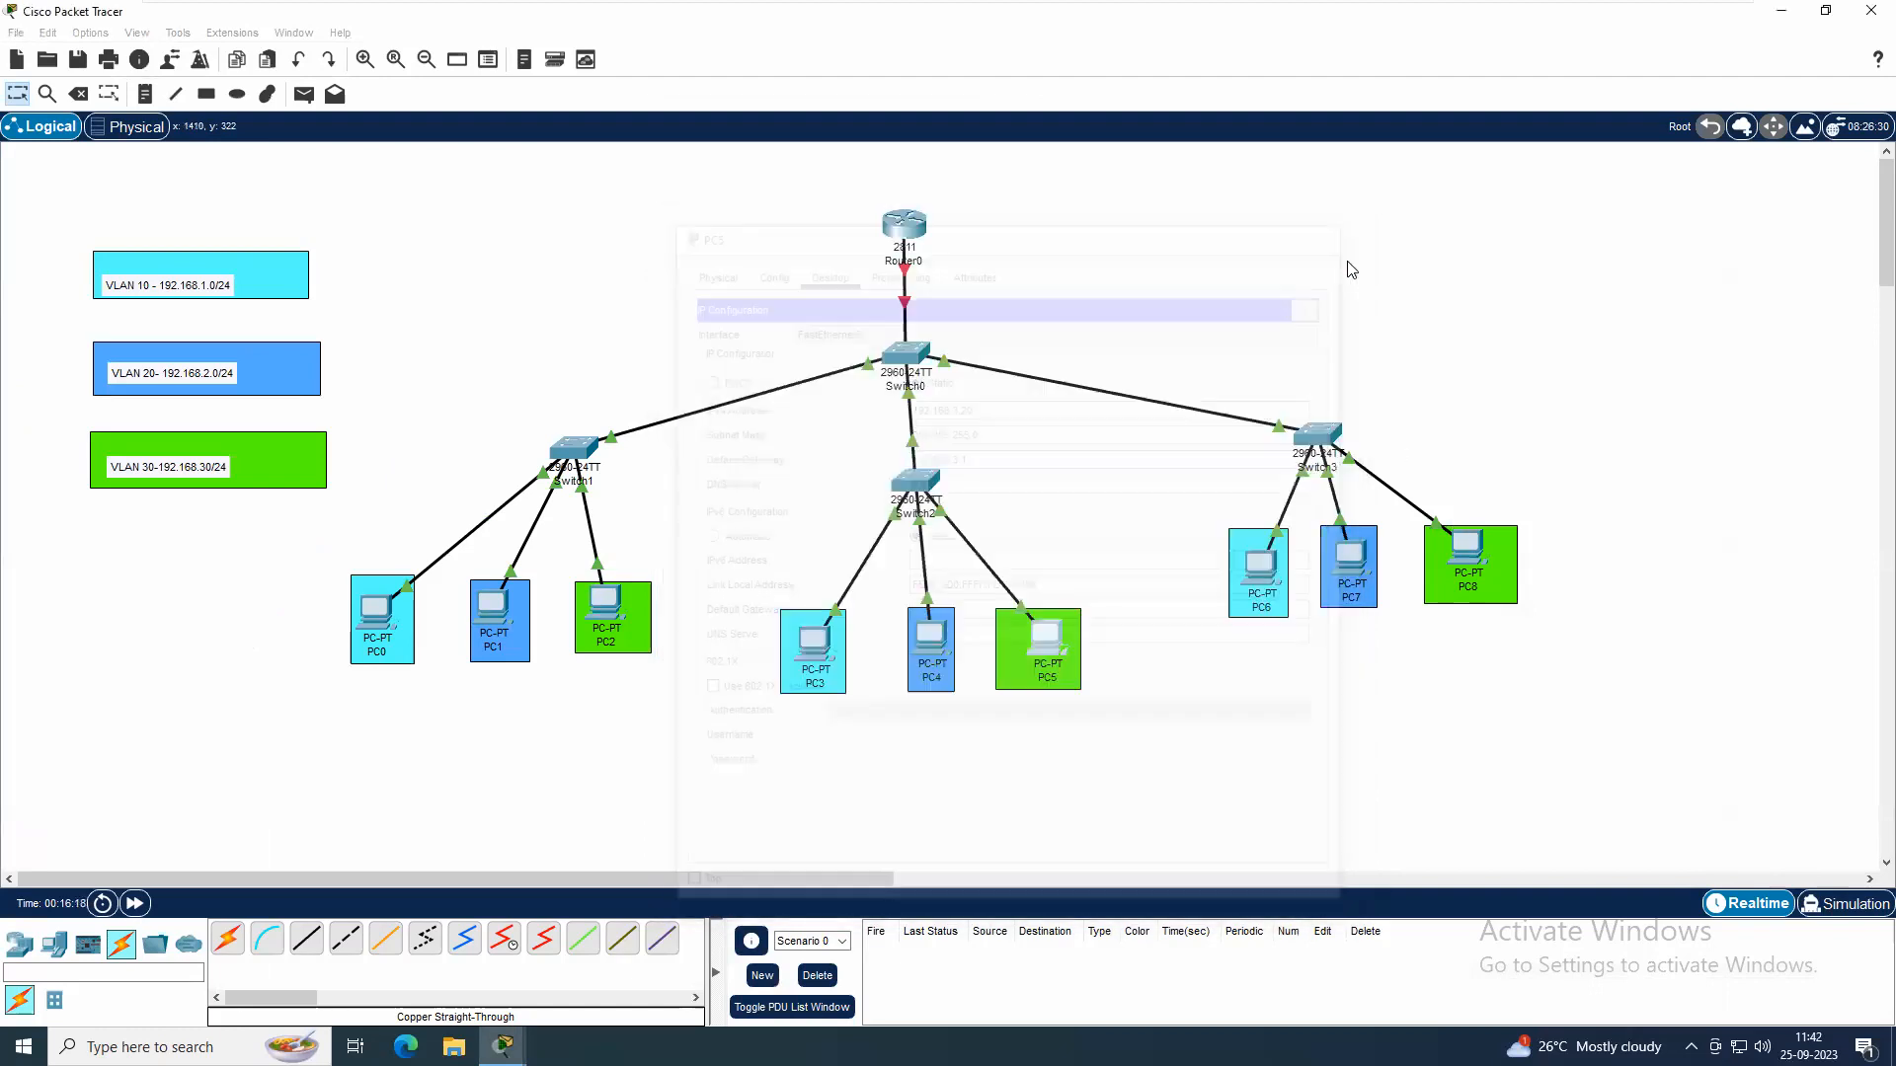
Give PC8 the static IPv4 address 192.168.3.30, subnet mask 255.255.255.0 and default gateway 192.168.3.1
left_click(1468, 554)
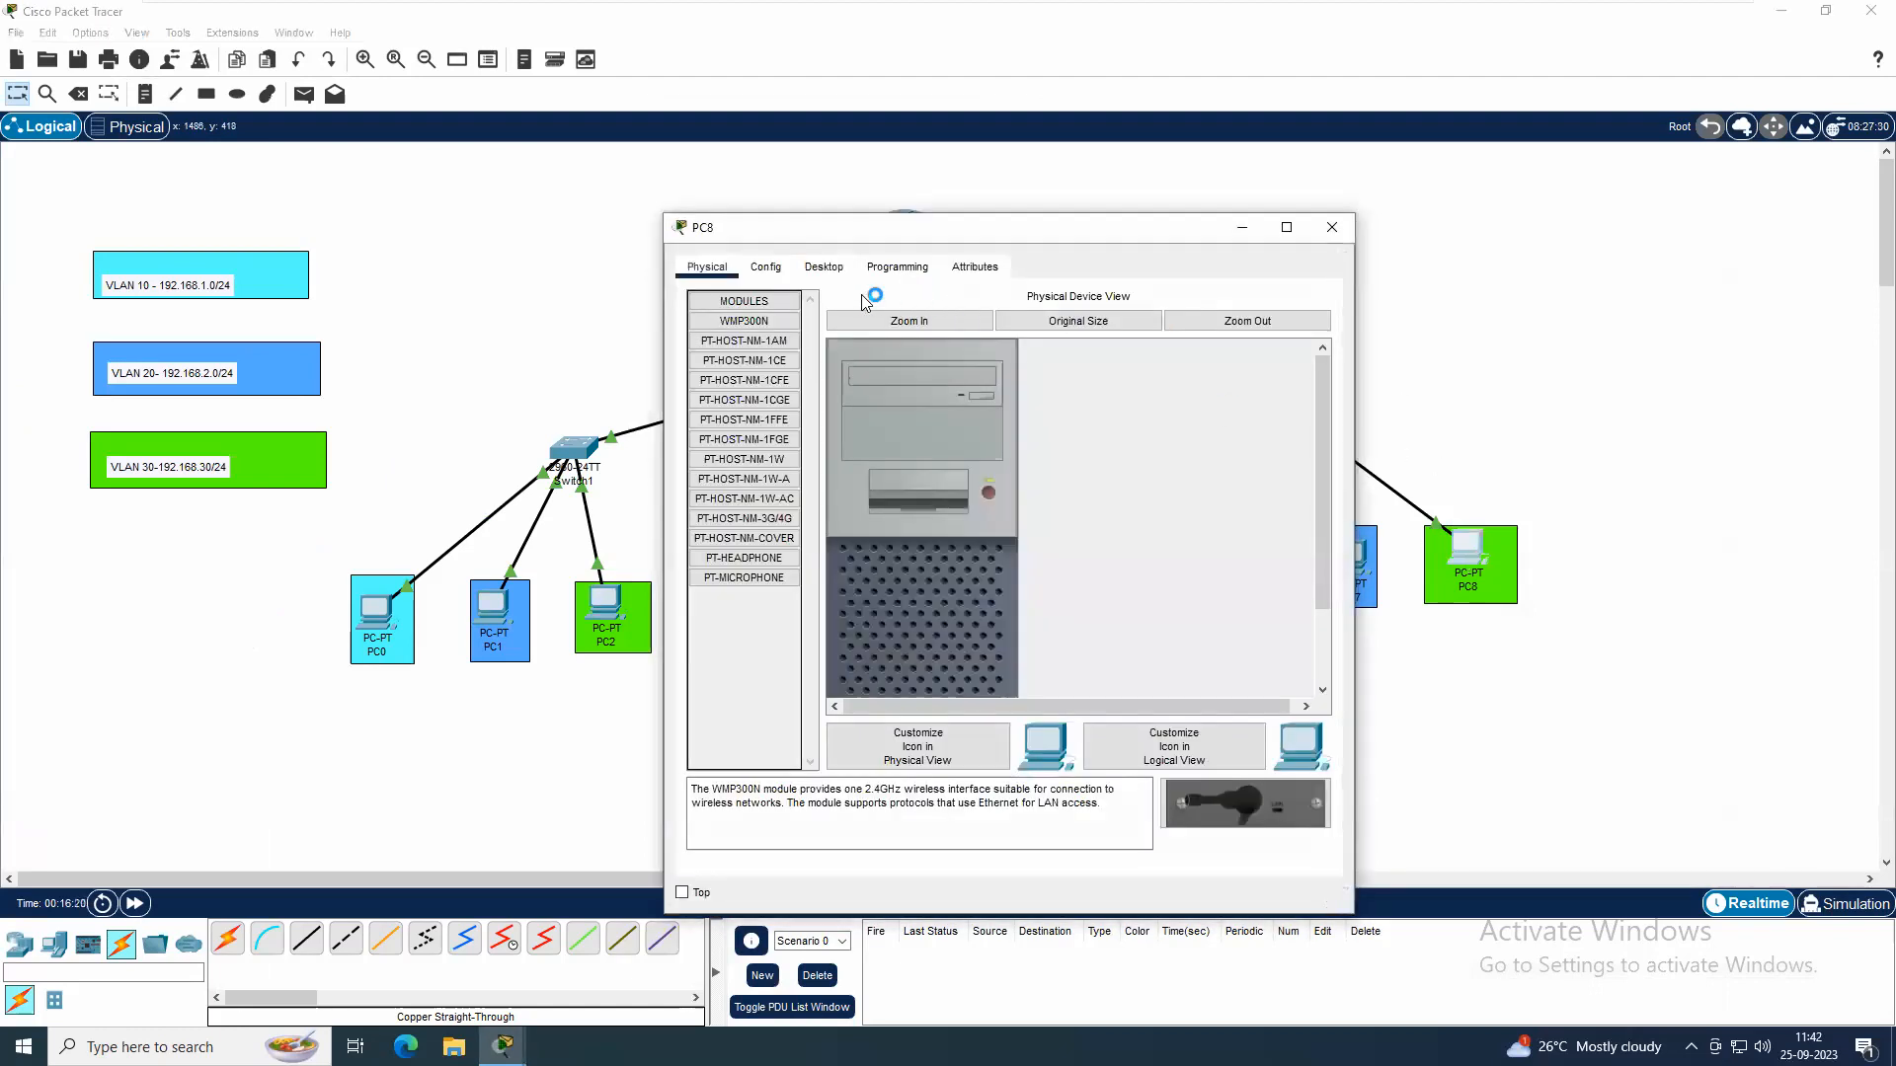
left_click(818, 268)
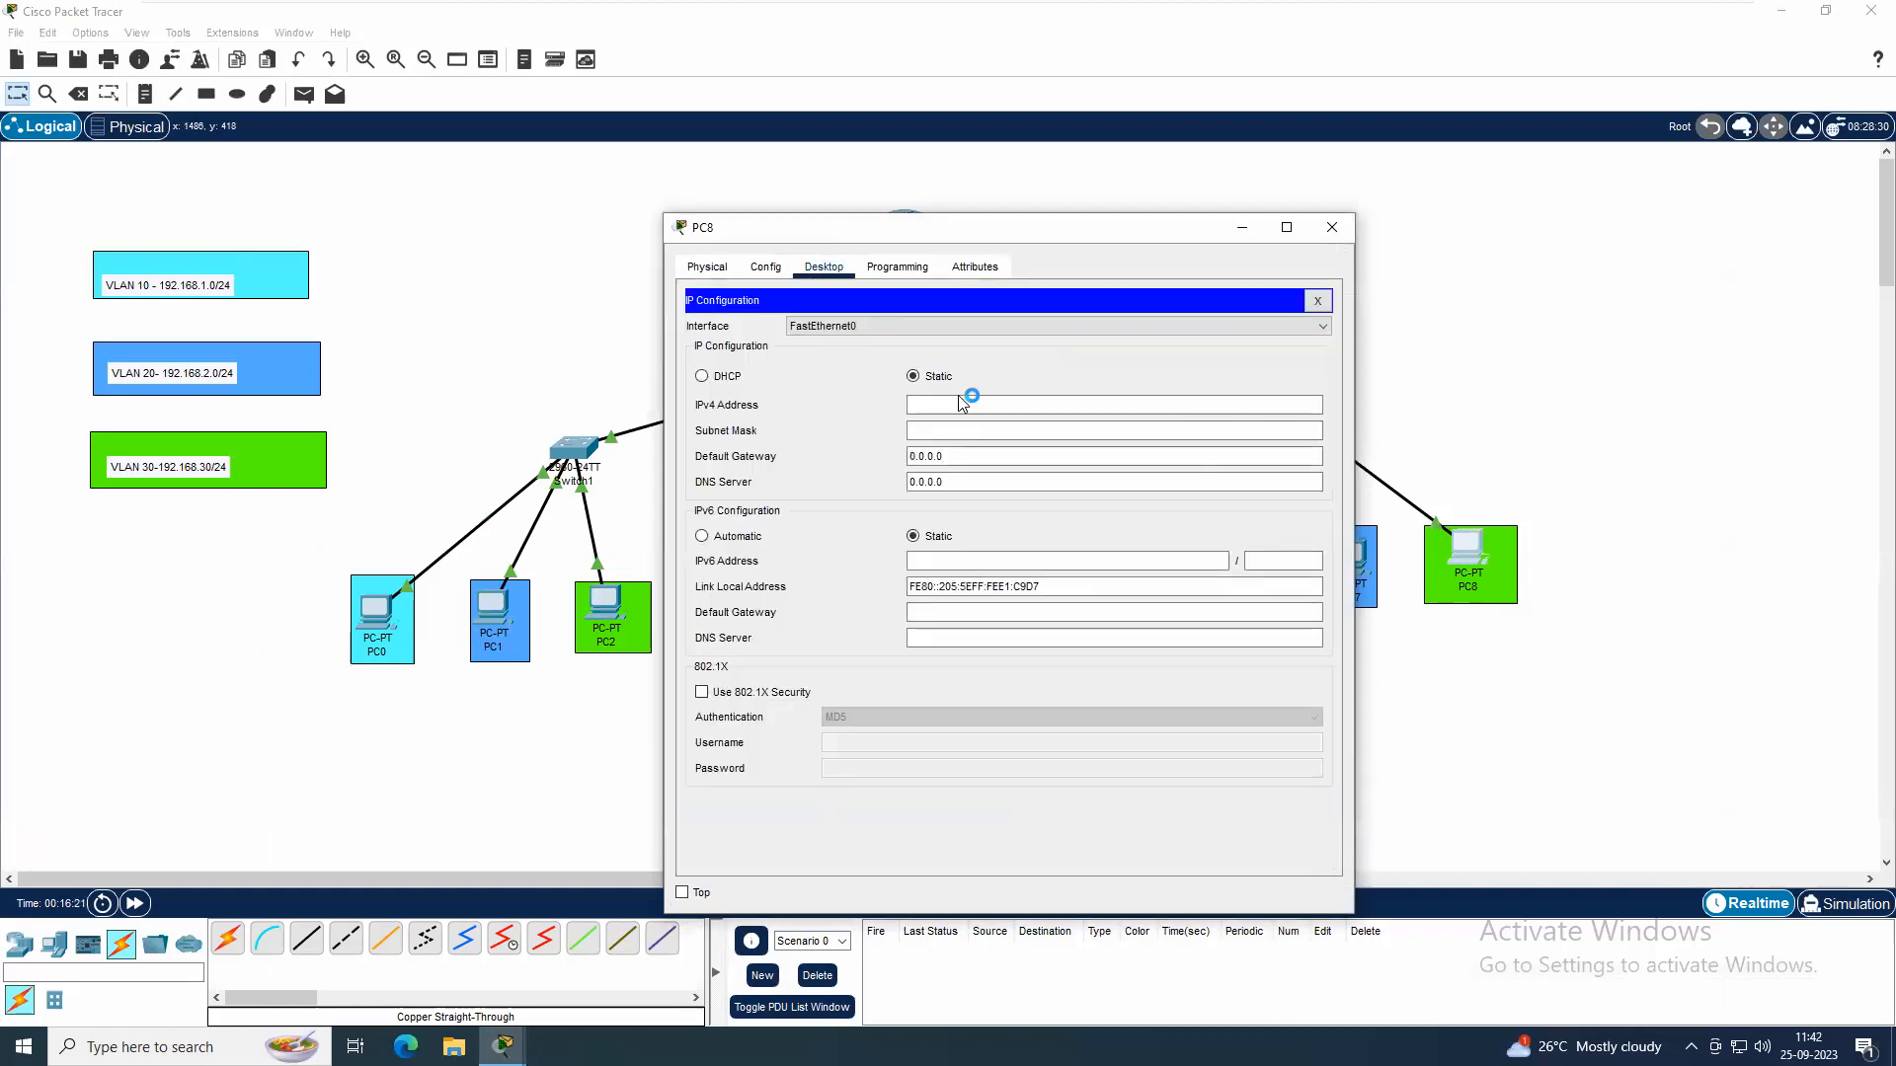
left_click(958, 402)
type("192.168.3.30")
key("Tab")
key("Tab")
type("192.168.3.1")
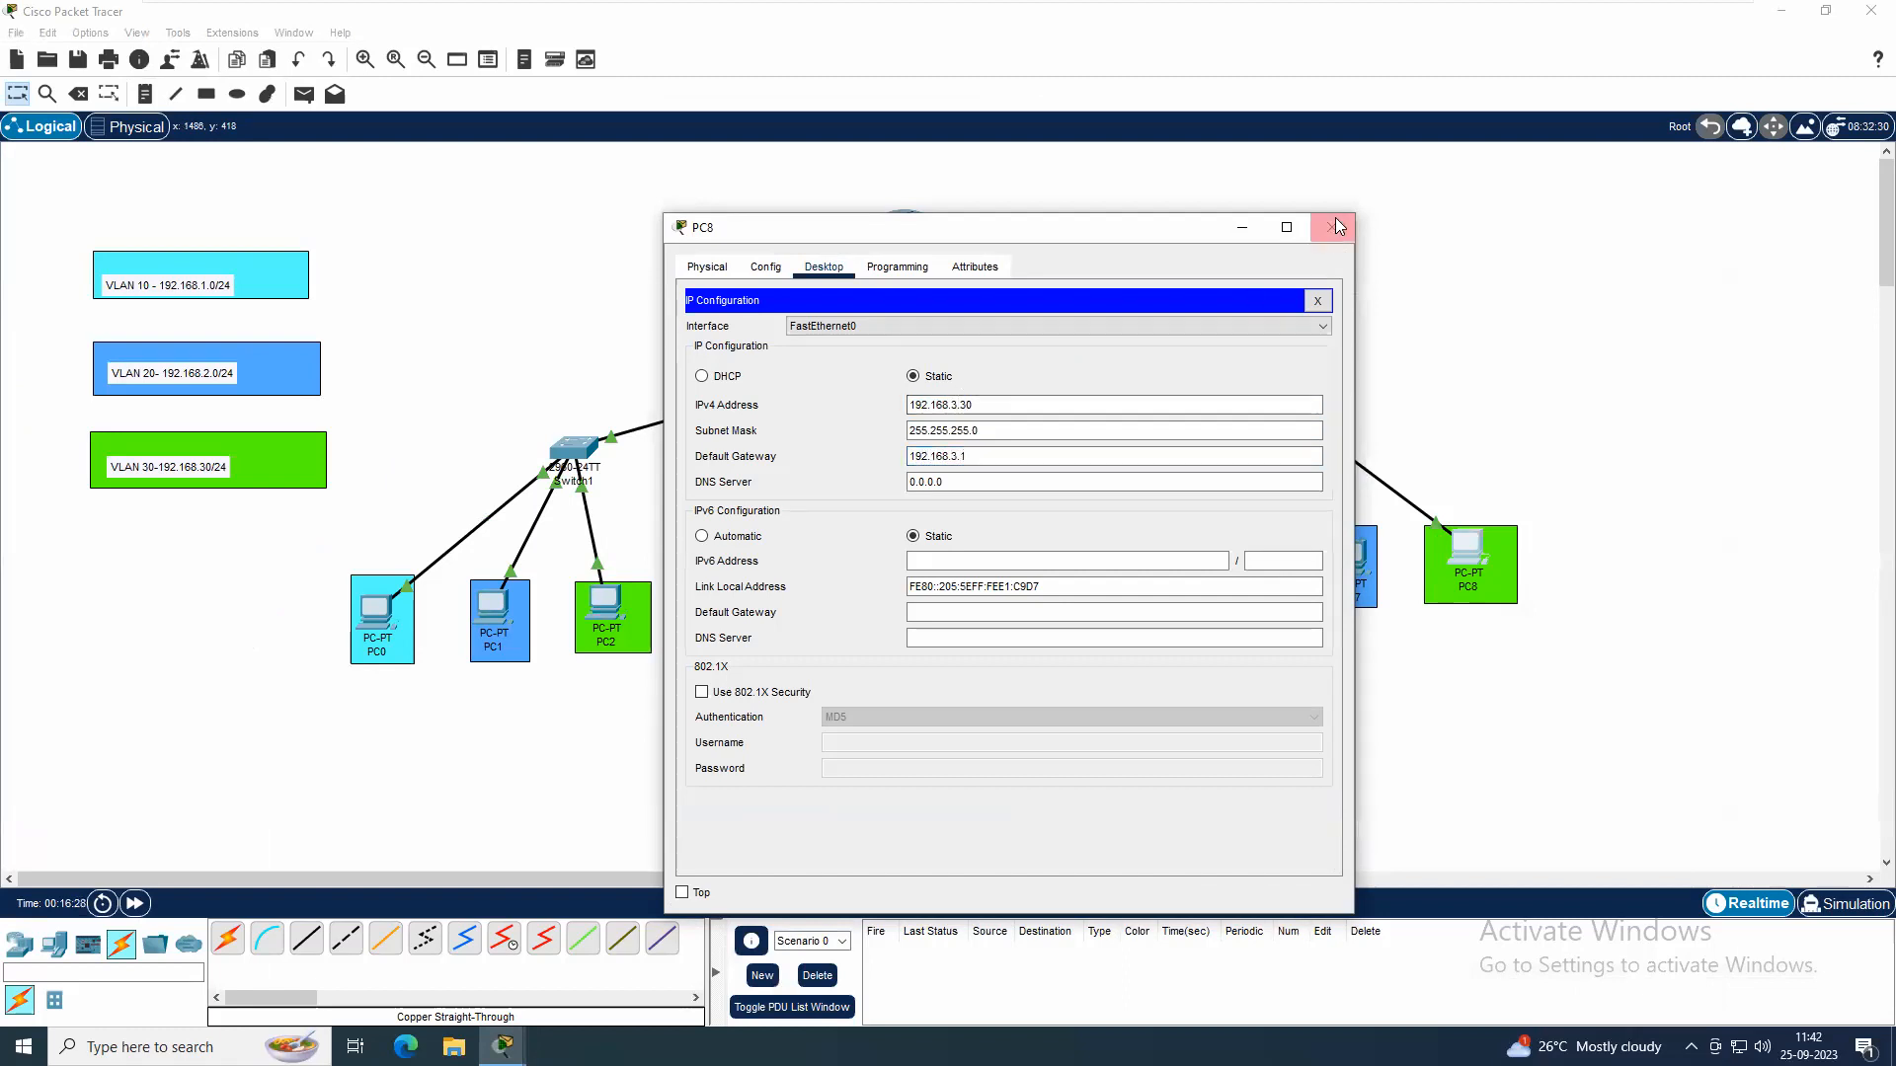
left_click(1331, 227)
Correct the subnet in the VLAN 30 label so it reads 192.168.3.0/24
left_click(207, 467)
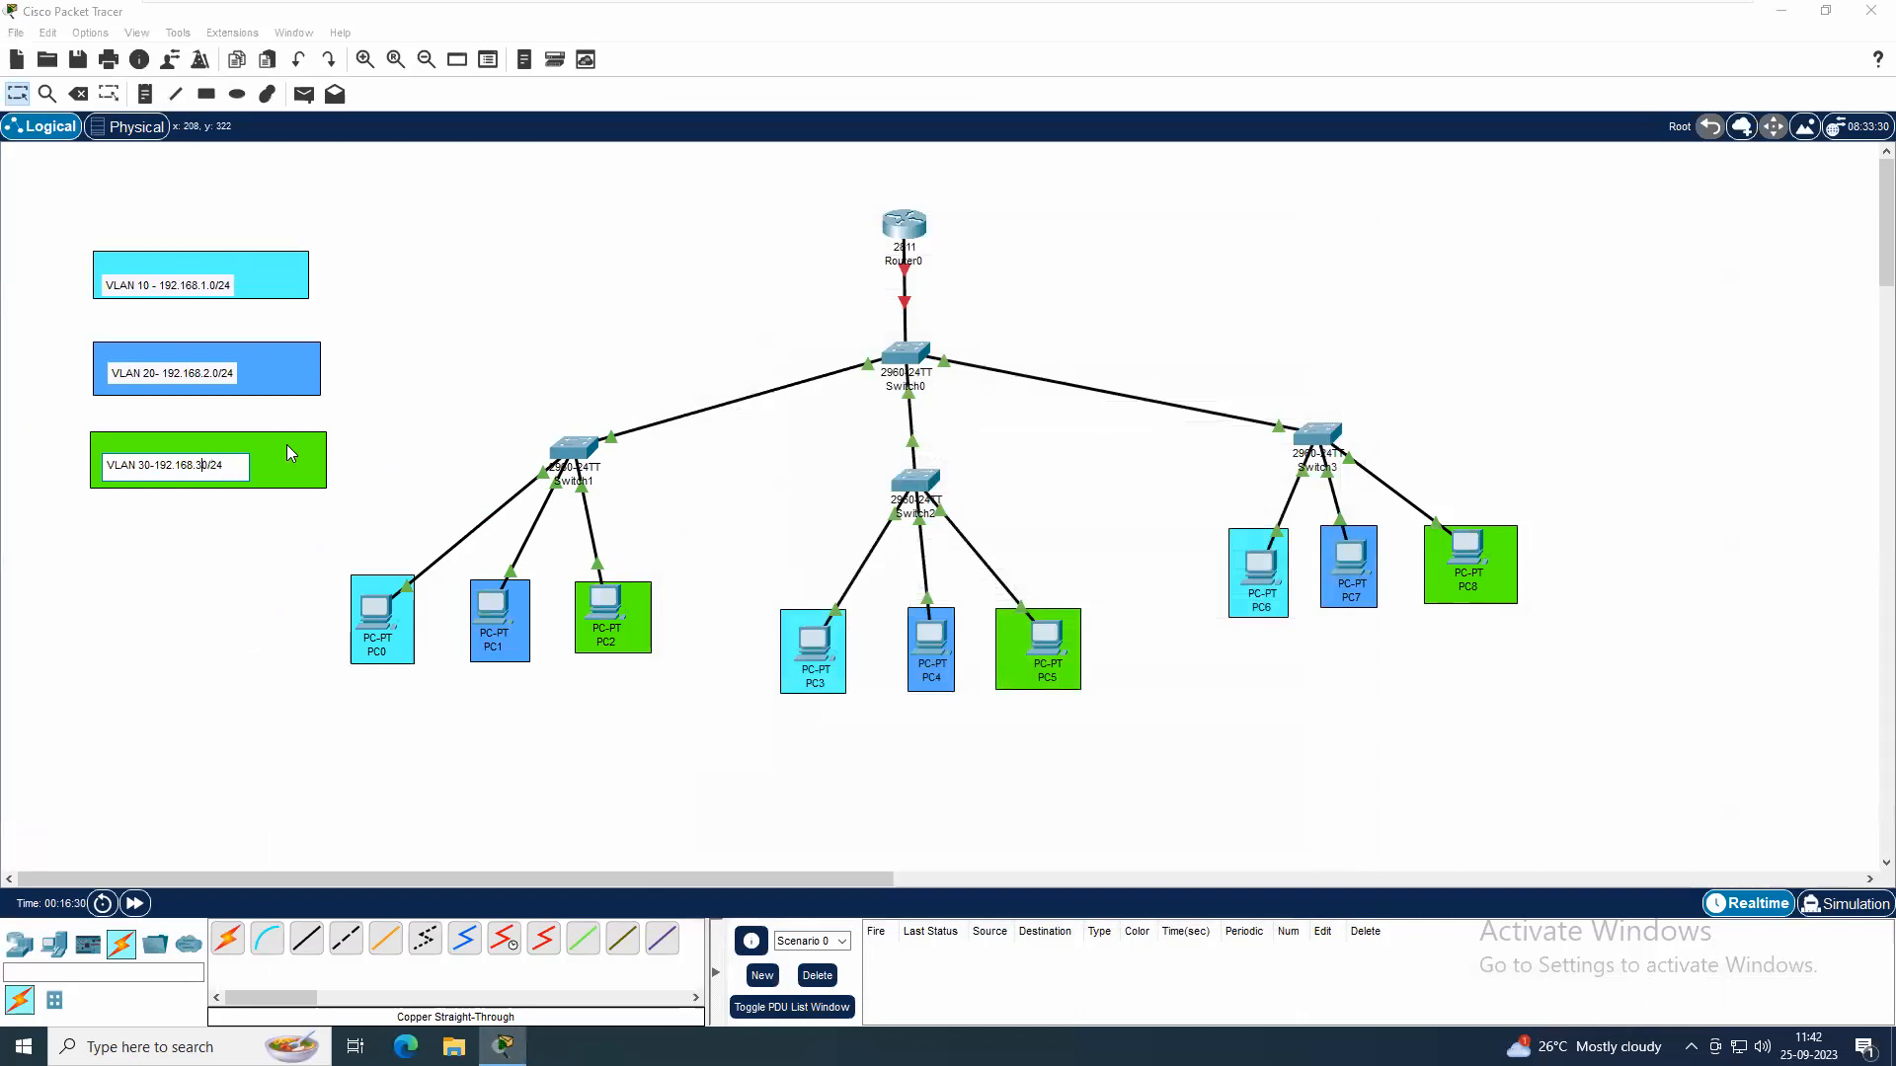
type(".")
left_click(183, 618)
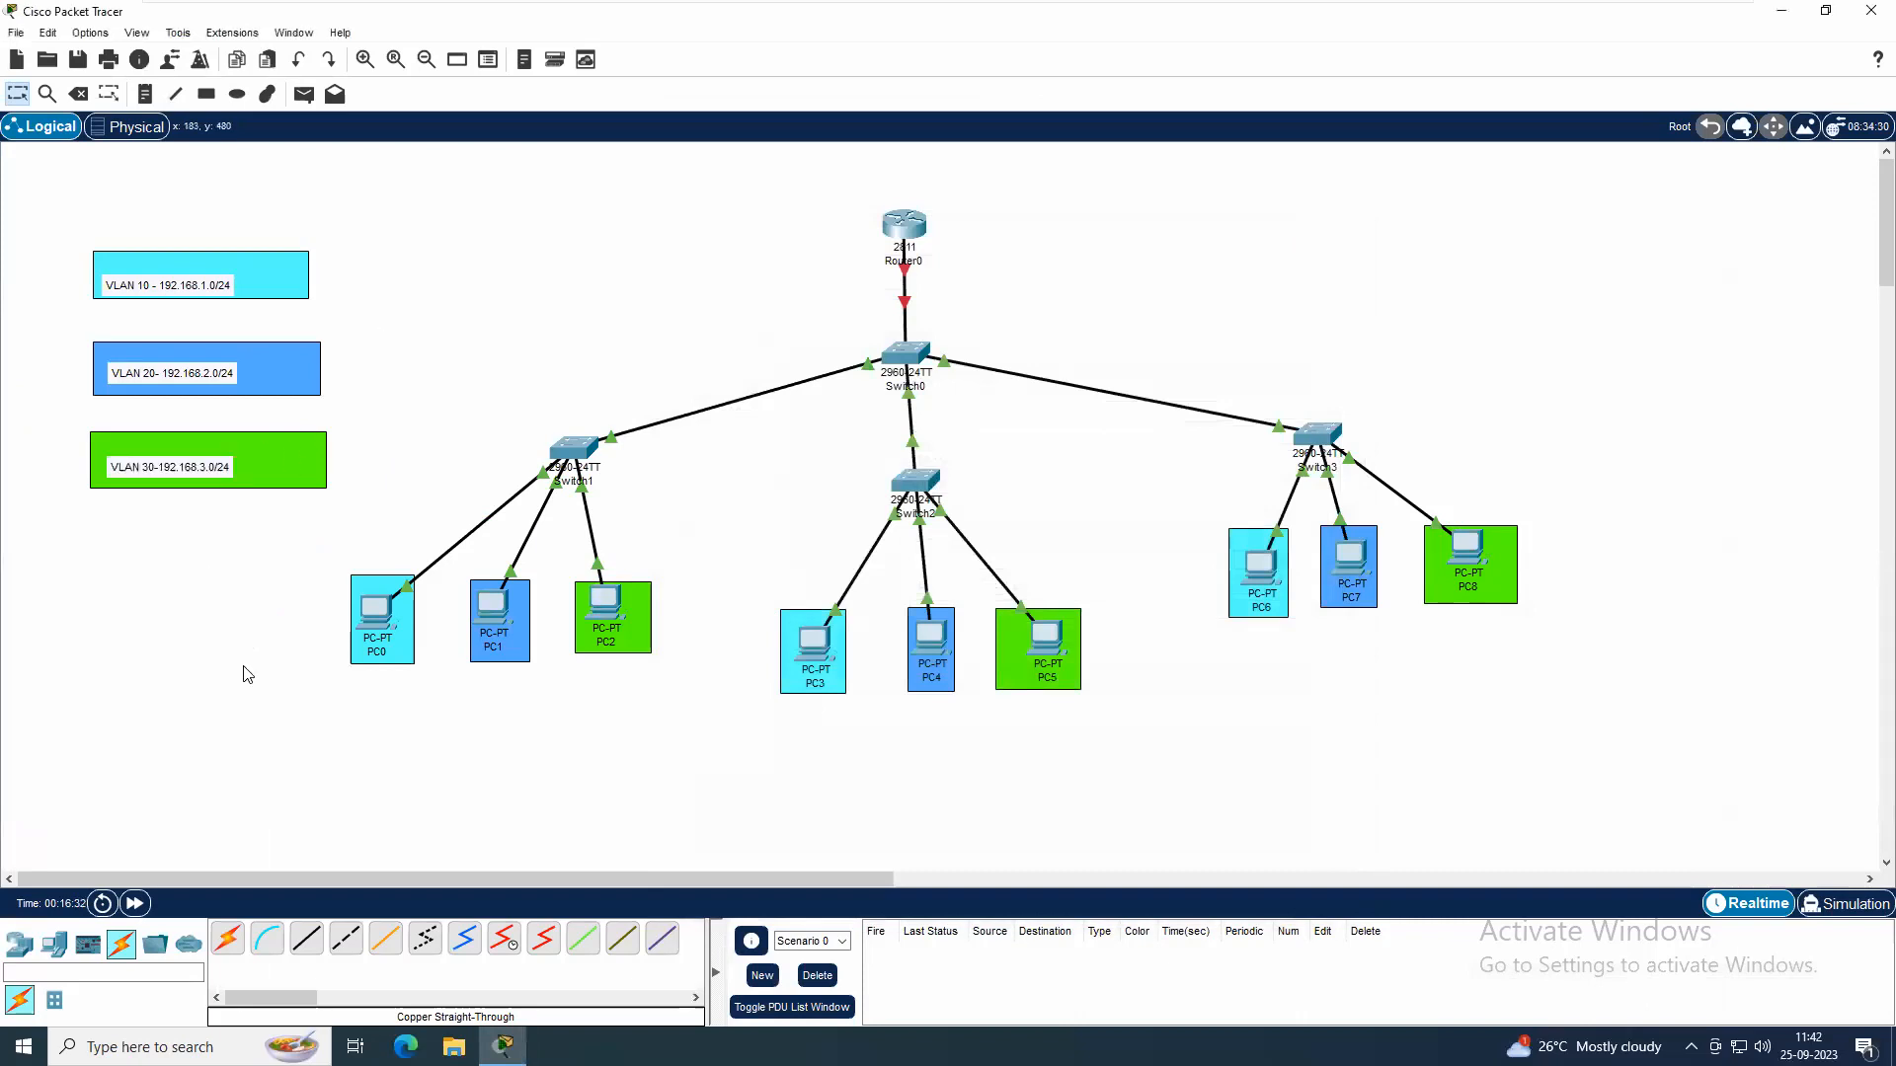
Add the text labels 1.10/24 under PC0, 1.20/24 under PC3 and 1.30/24 under PC6
left_click(145, 94)
left_click(351, 687)
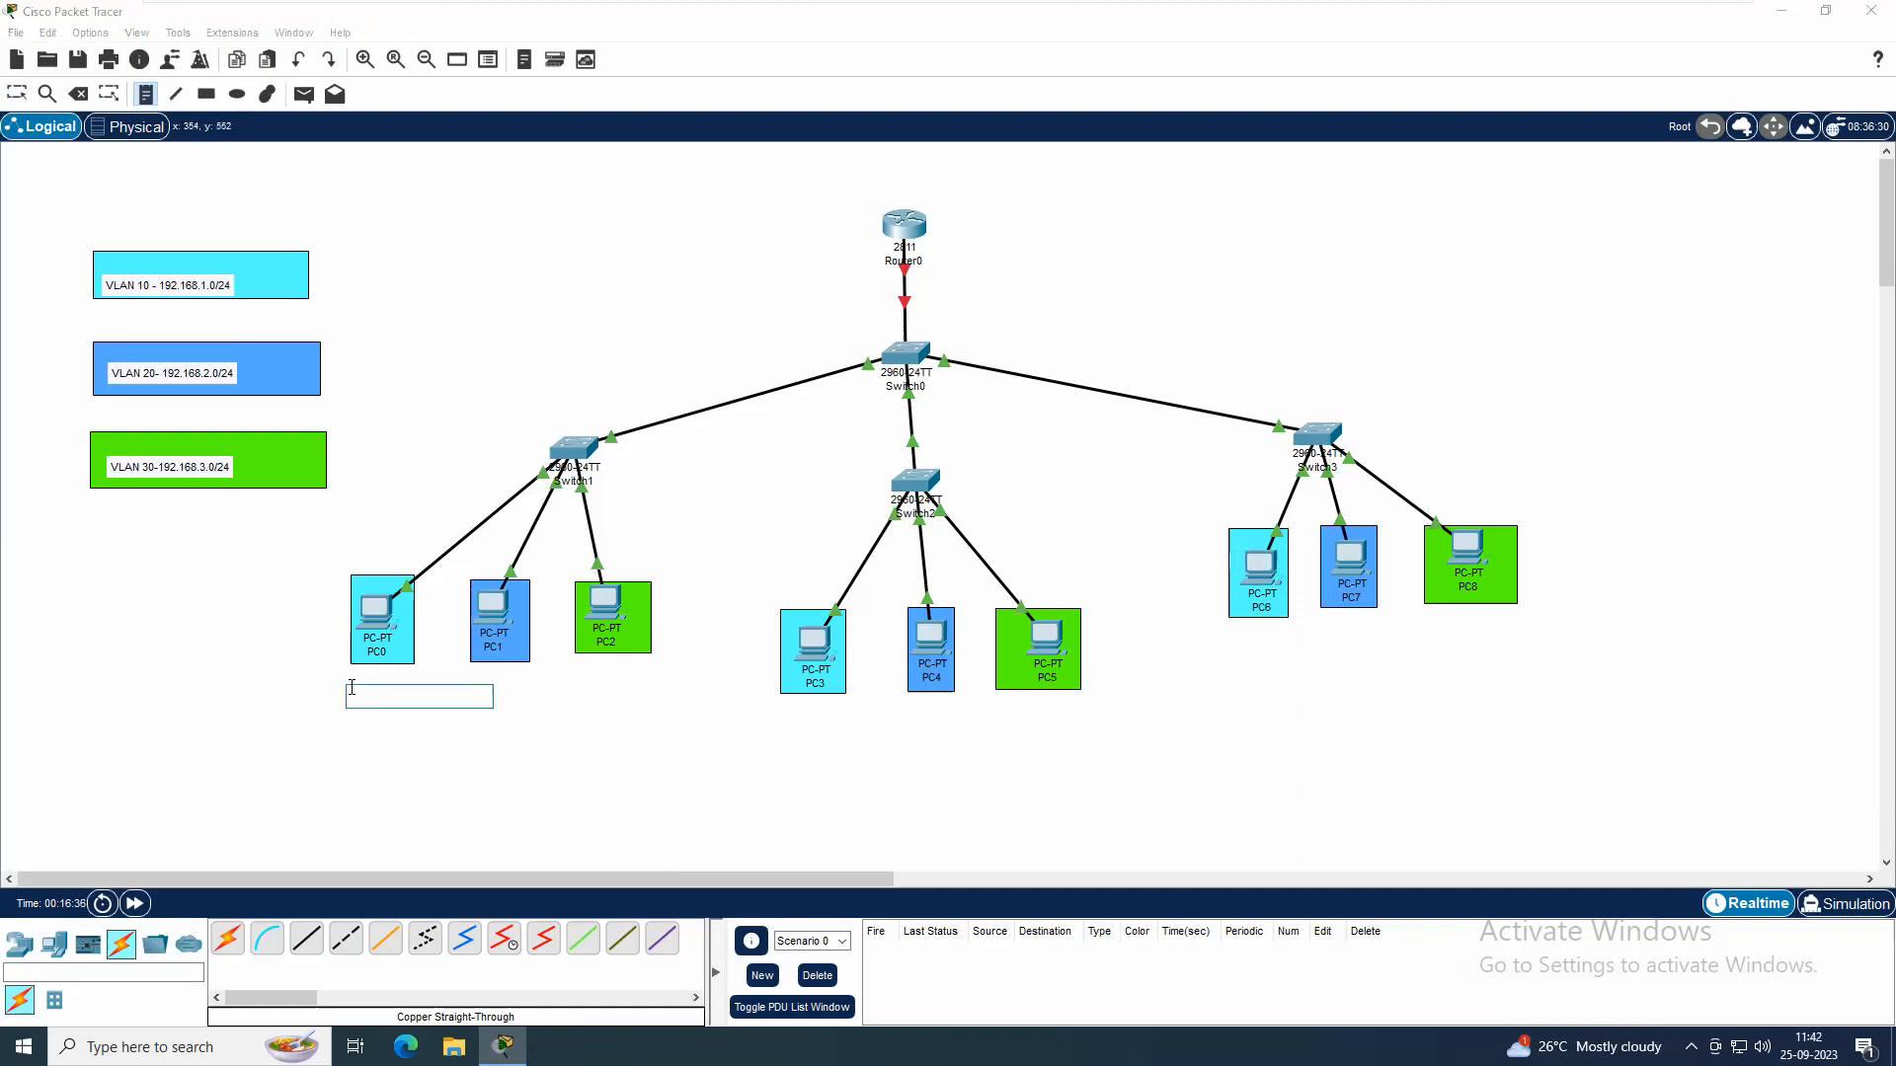
type("1.10/24")
left_click(803, 717)
type("1")
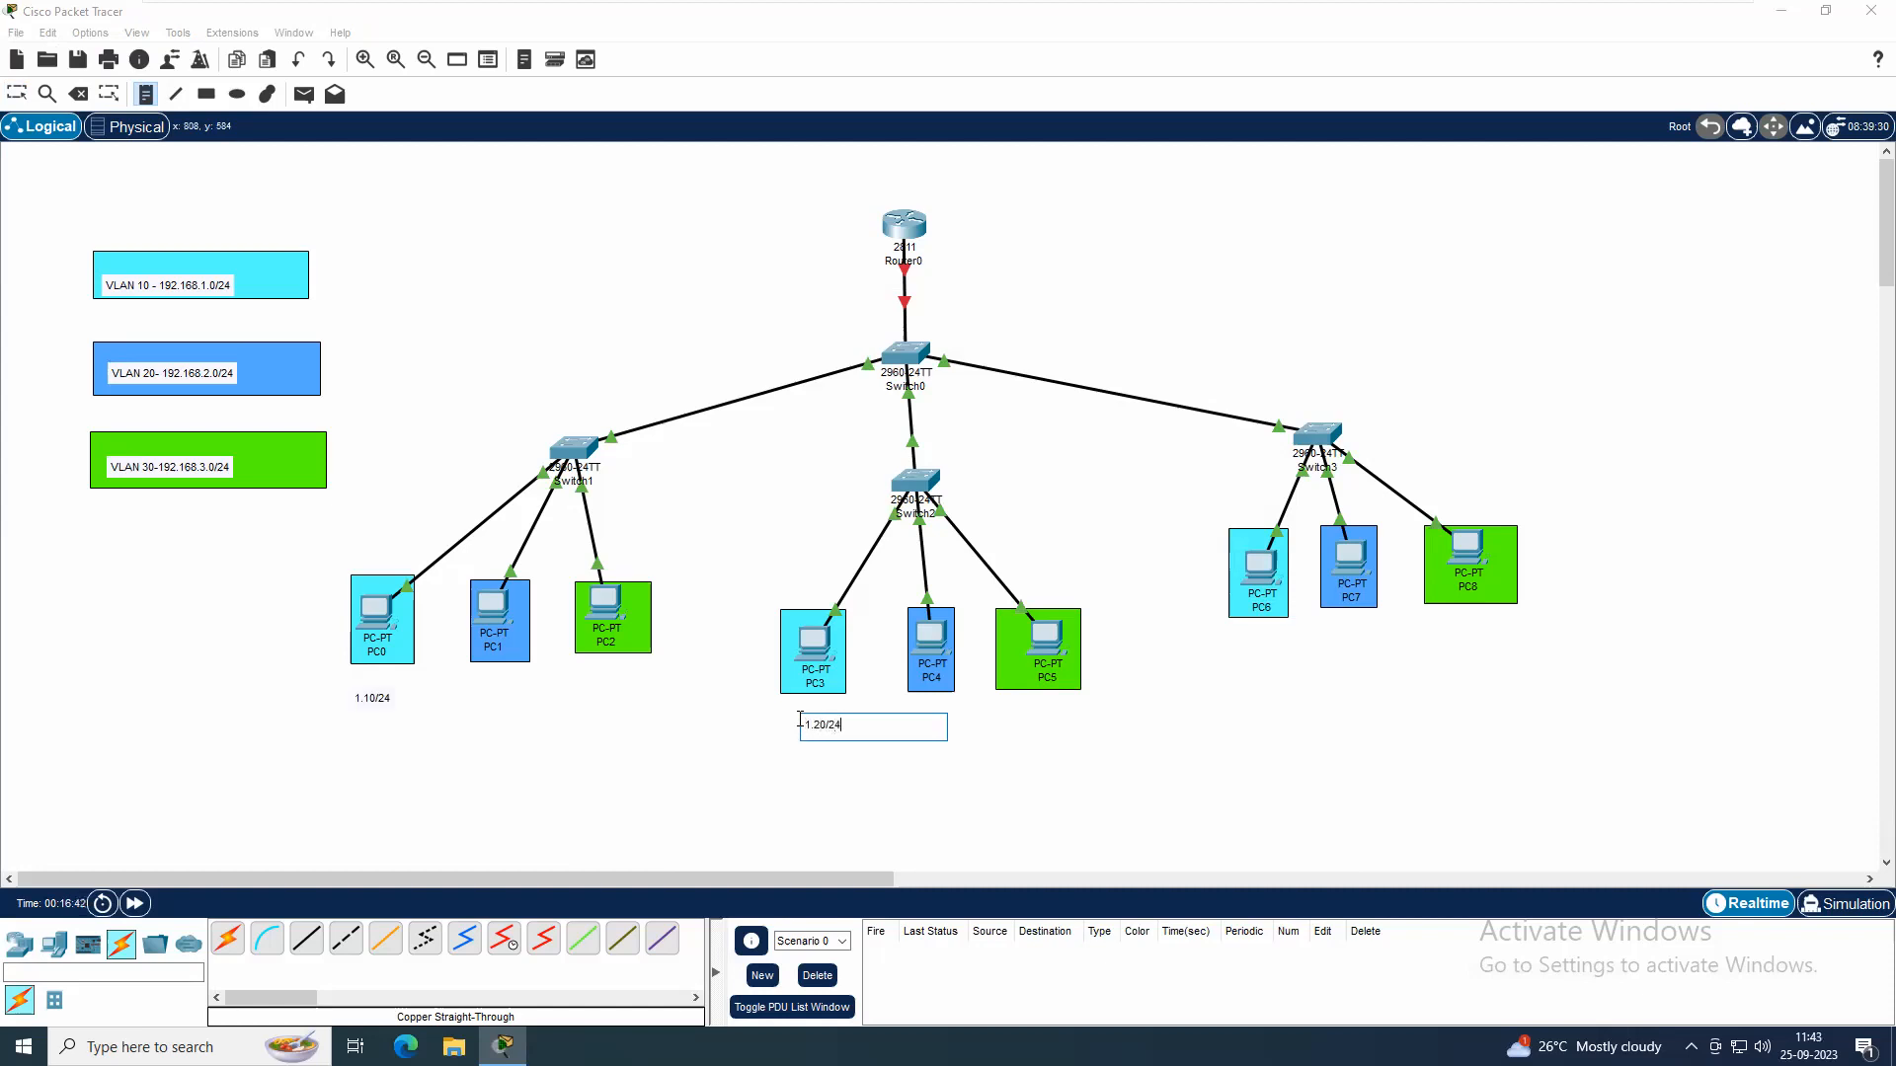
left_click(1243, 634)
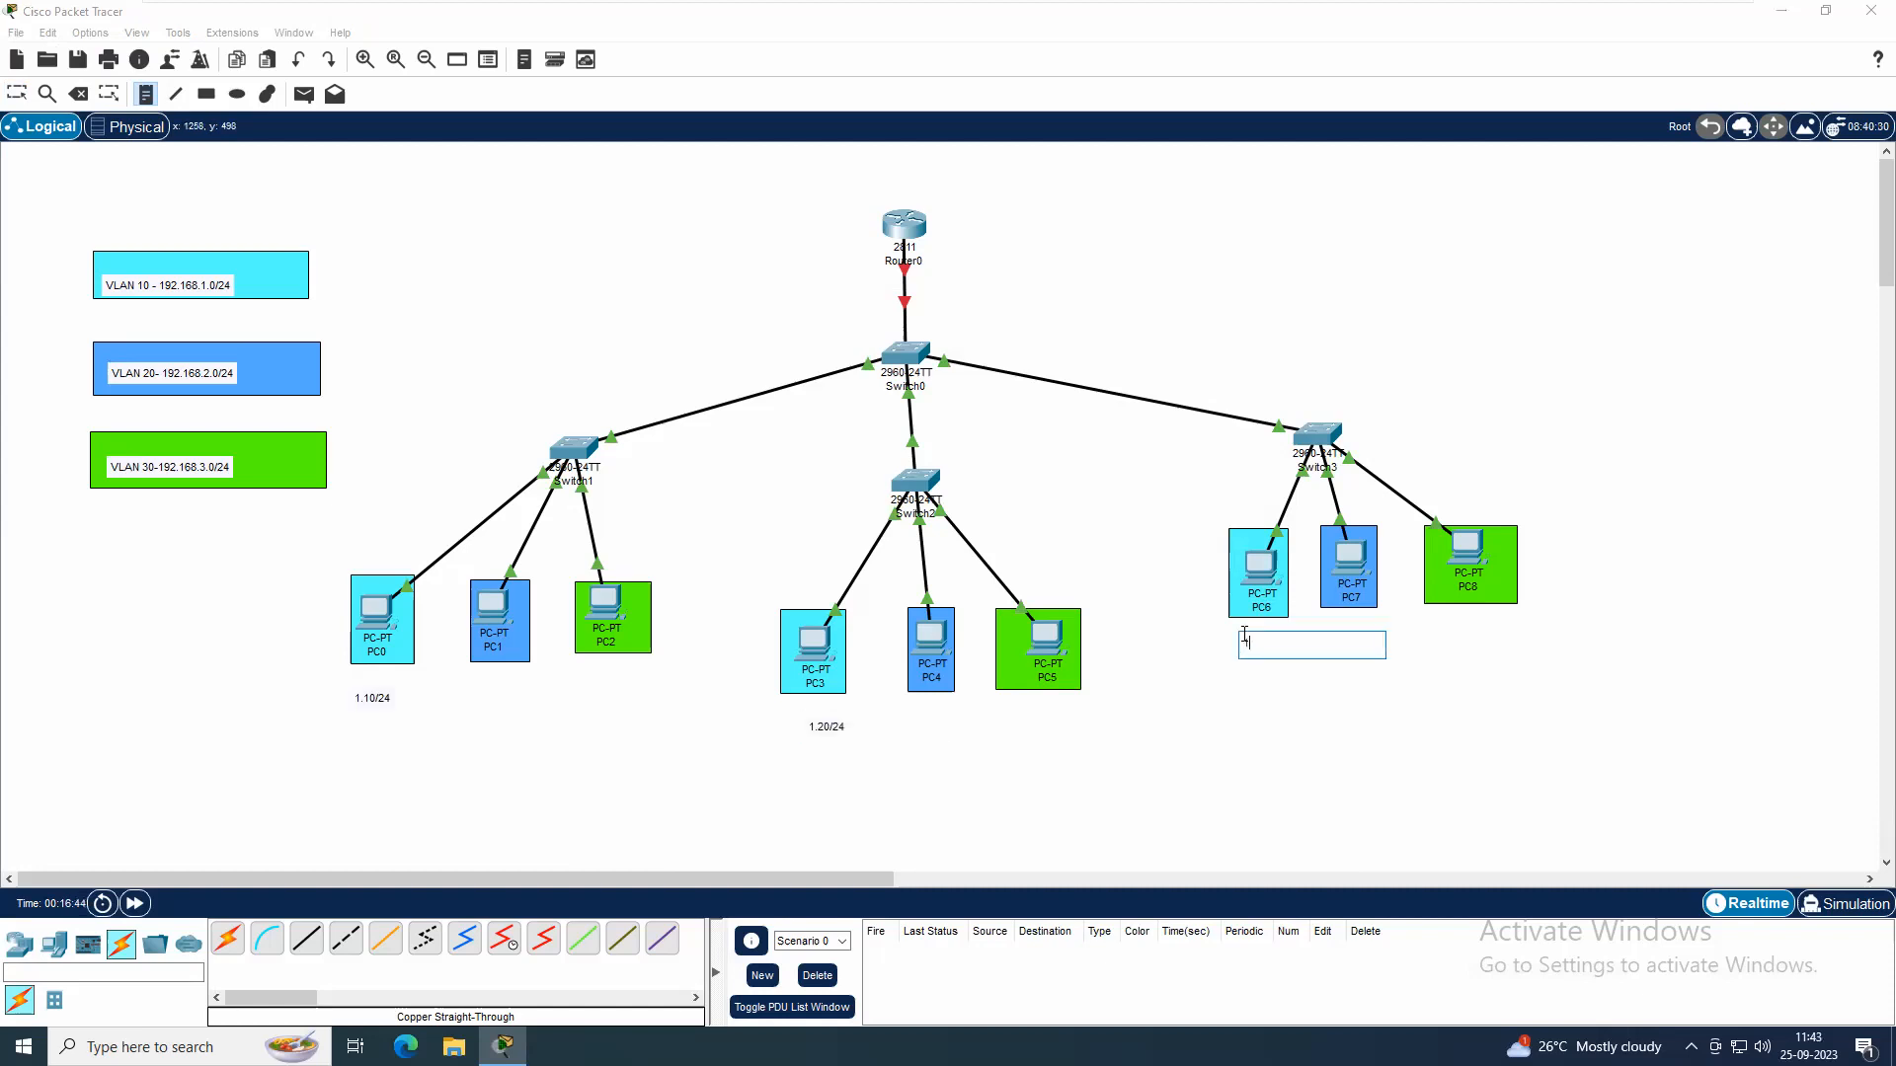
type("1.30/24")
Add the text labels 2.10/24 under PC1, 2.20/24 under PC4 and 2.30/24 under PC7
left_click(472, 683)
type("2.10/24")
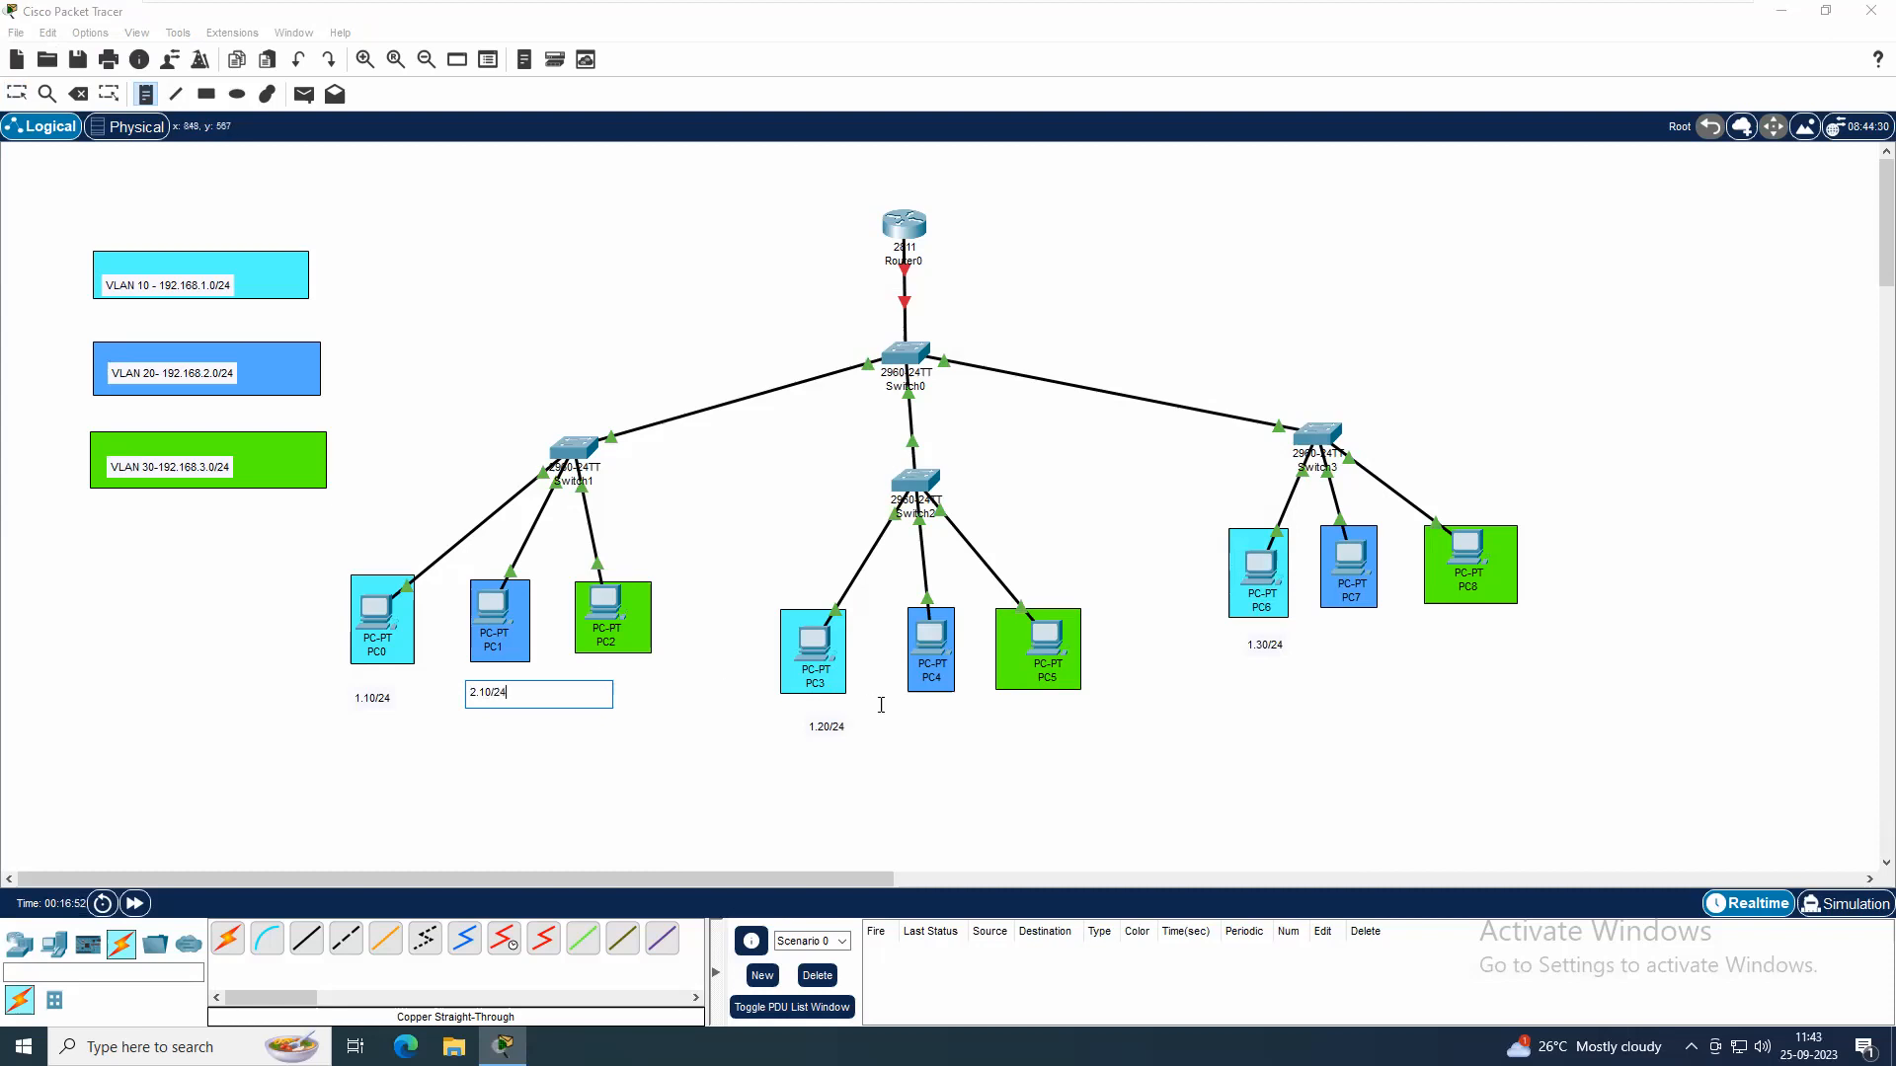
left_click(916, 720)
type("2.20/24")
left_click(1326, 632)
type("2")
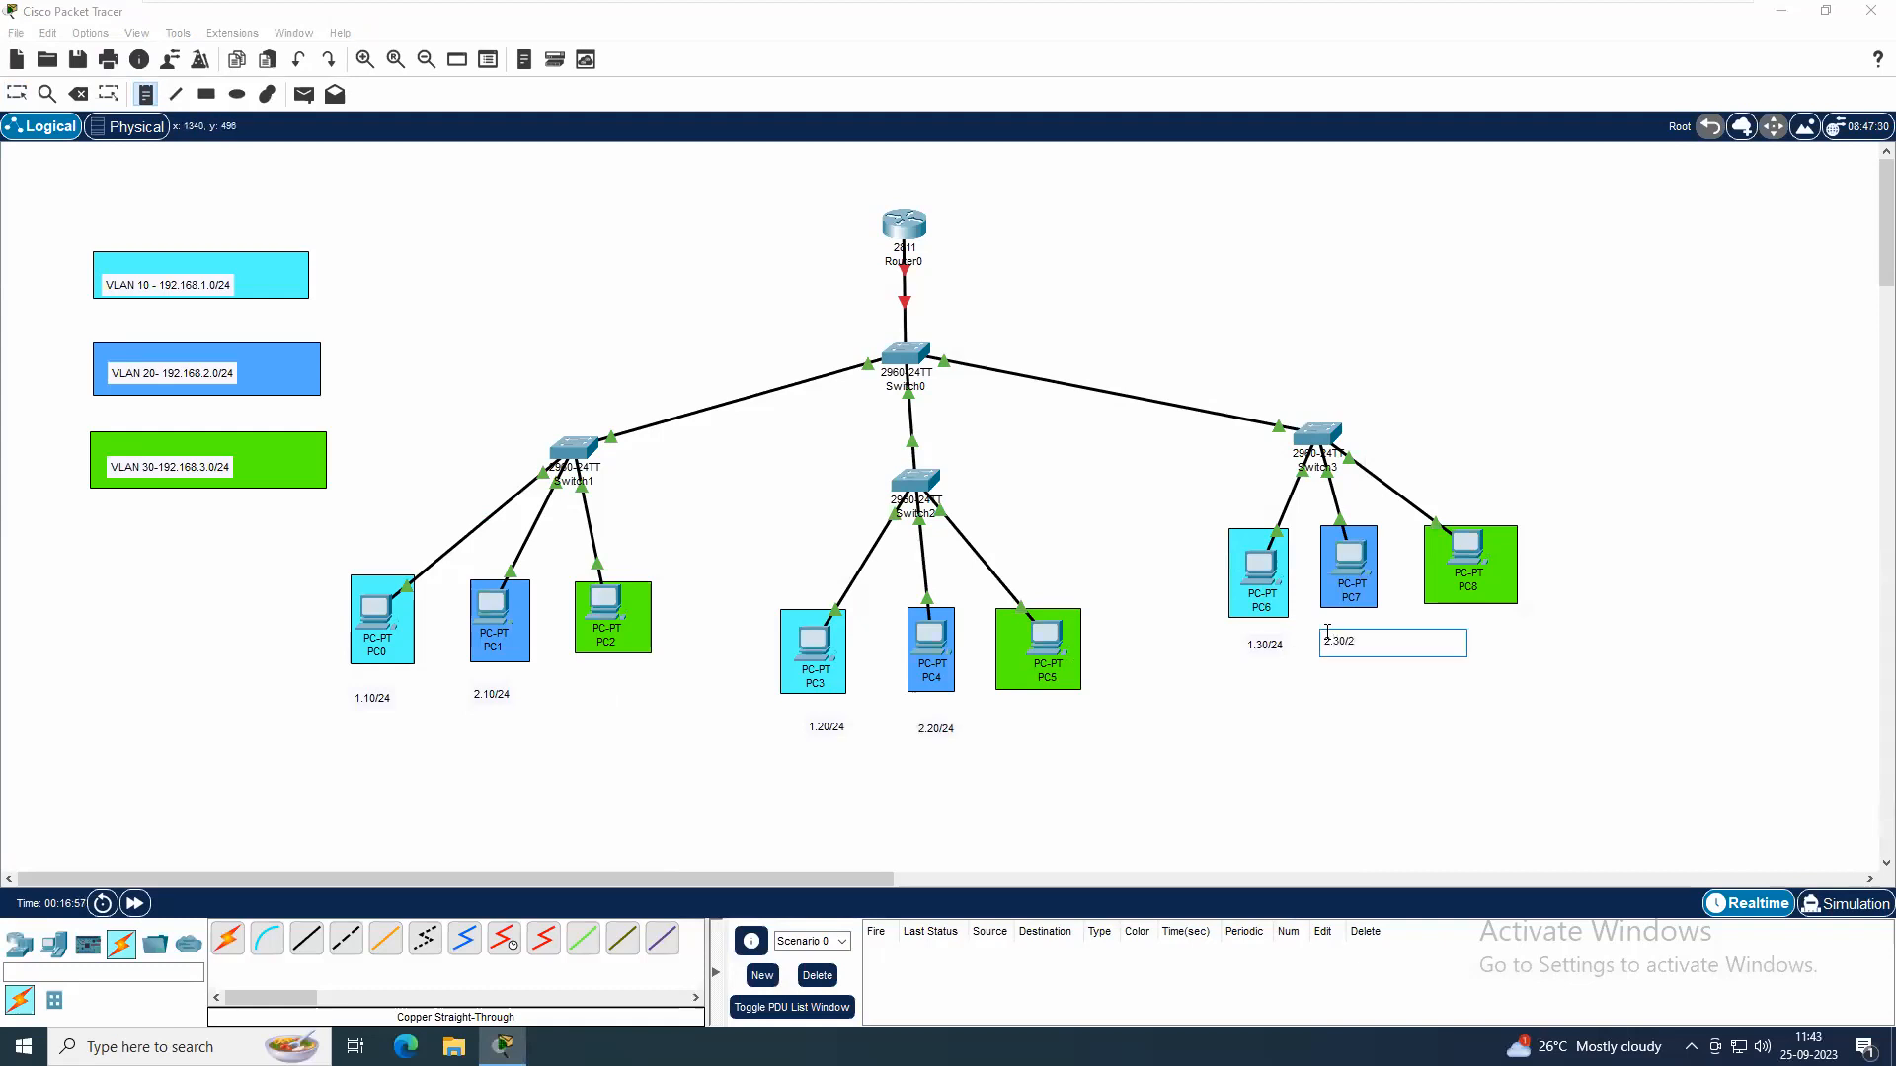
Add the text labels 3.10/24 under PC2, 3.20/24 under PC5 and 3.30/24 under PC8, and leave the note tool
left_click(588, 679)
type("3.10")
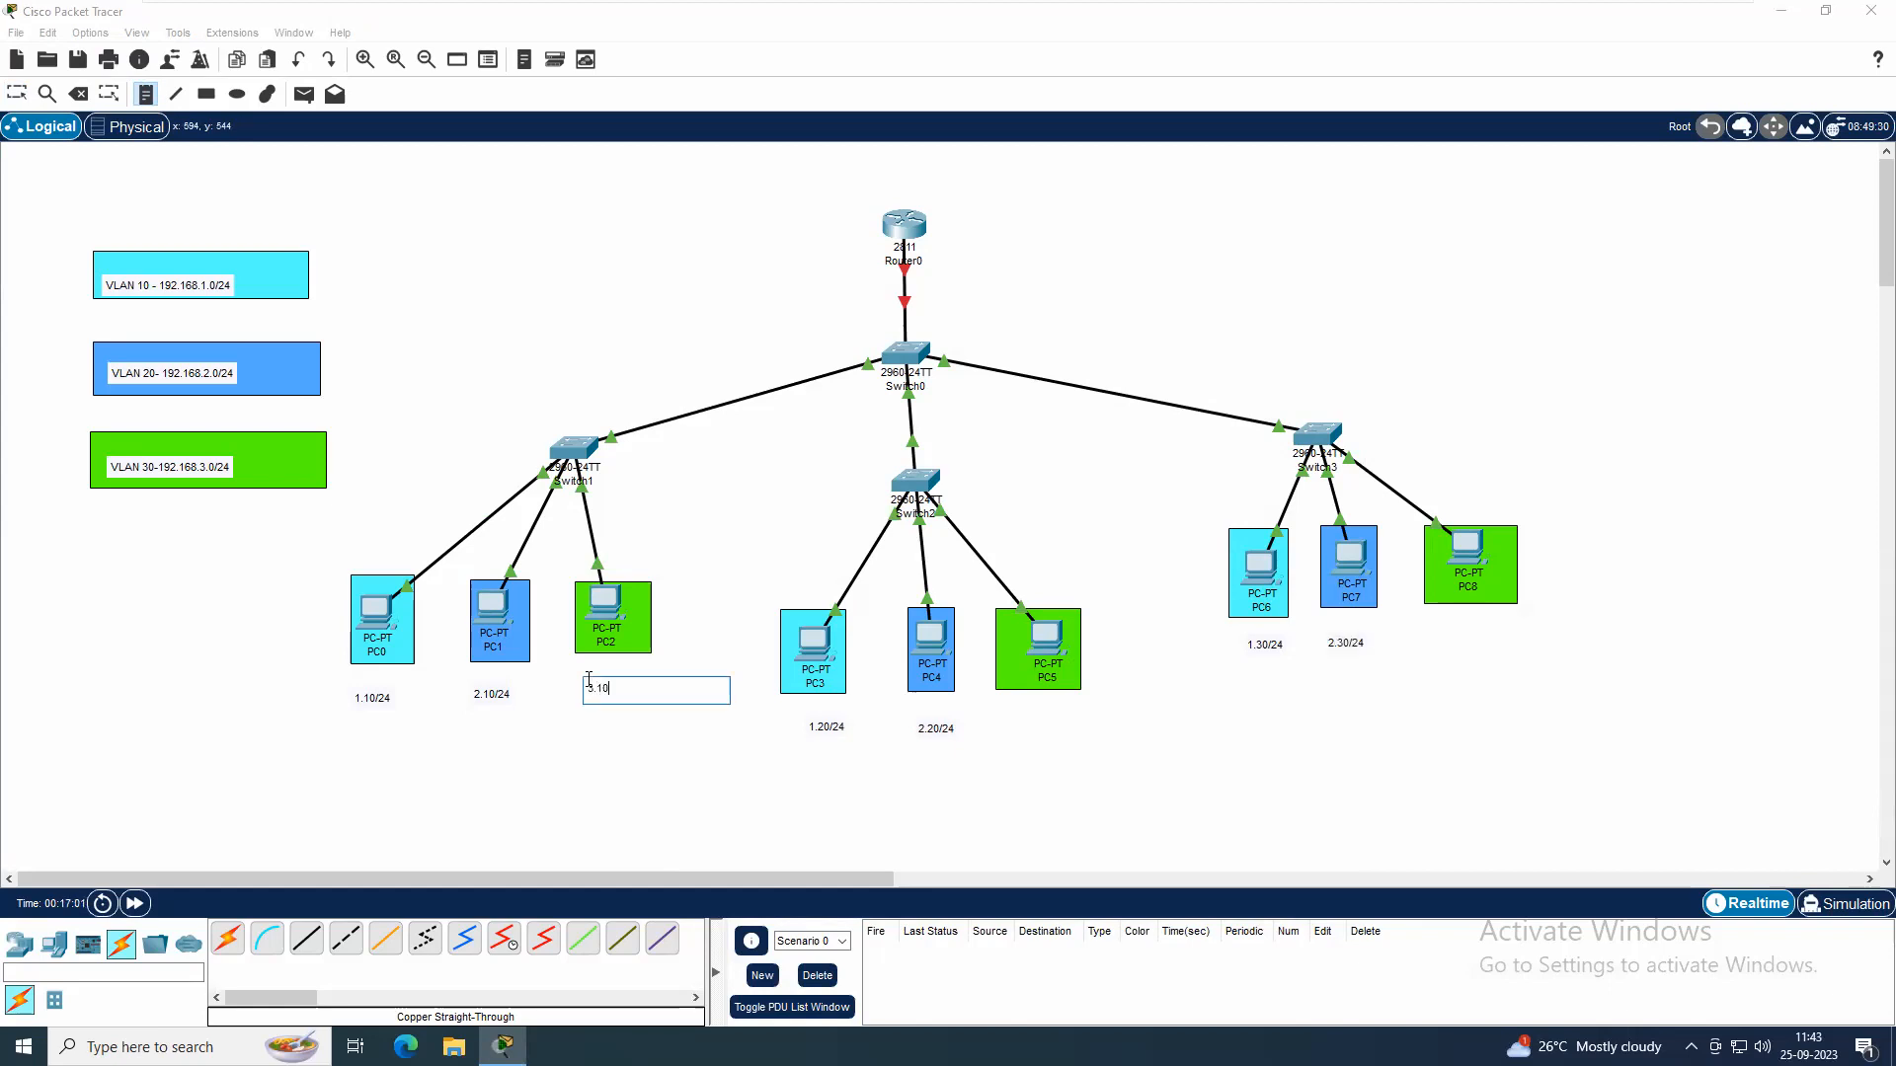
type("/24")
left_click(1025, 715)
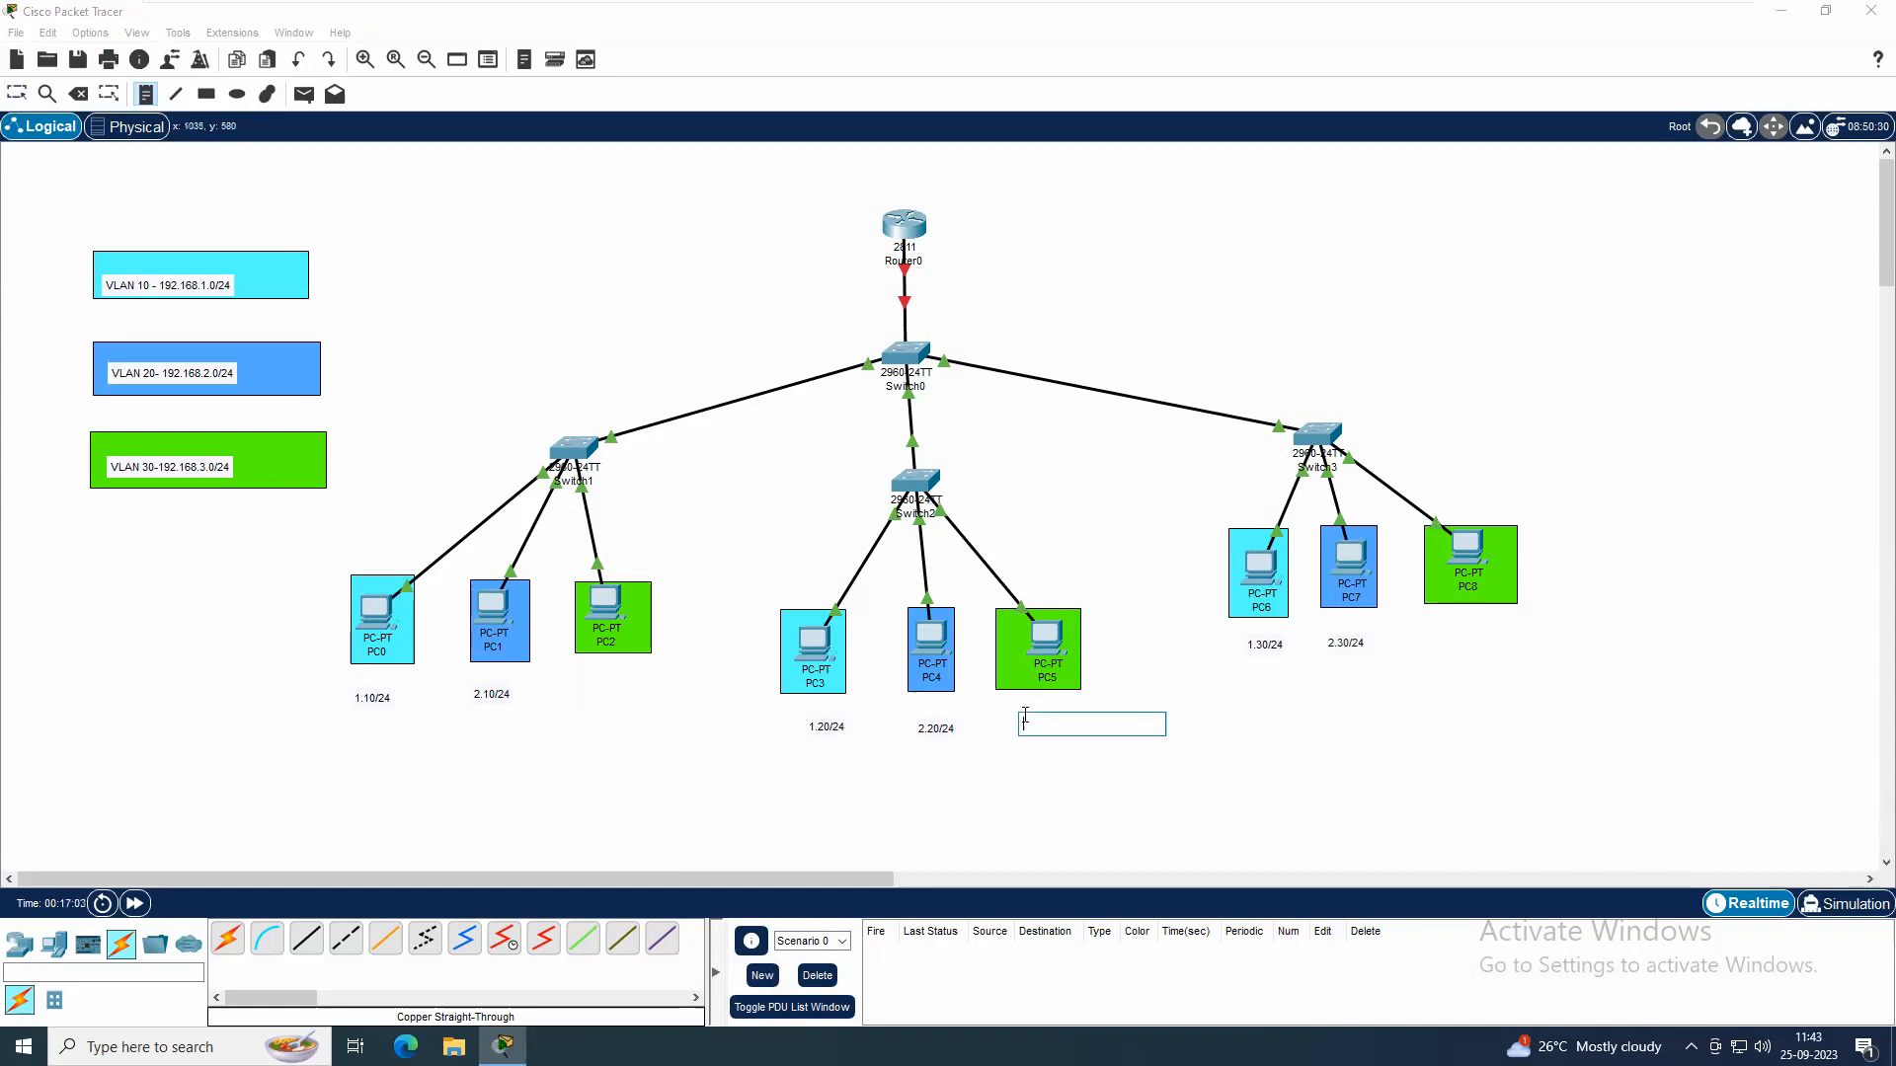
type("3.20/24")
left_click(1443, 630)
type("3.30")
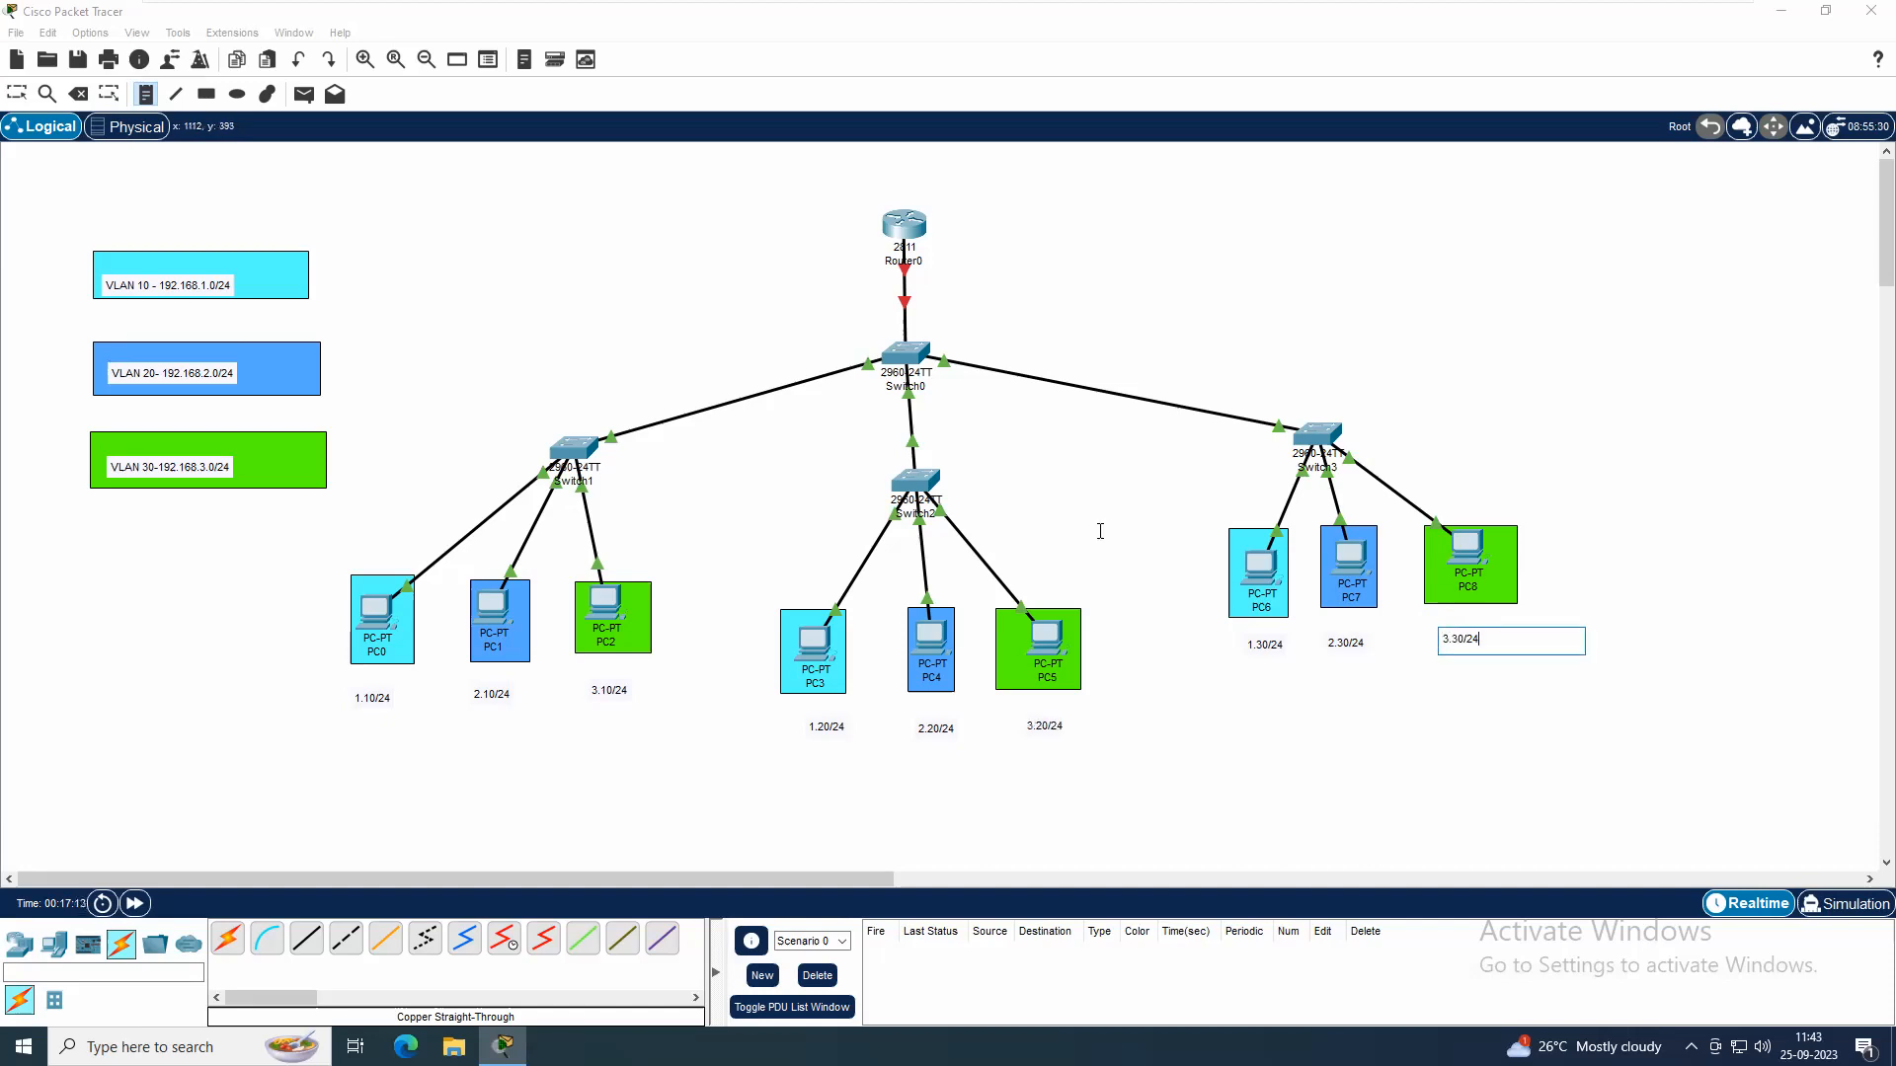
left_click(720, 352)
key("Escape")
key("Escape")
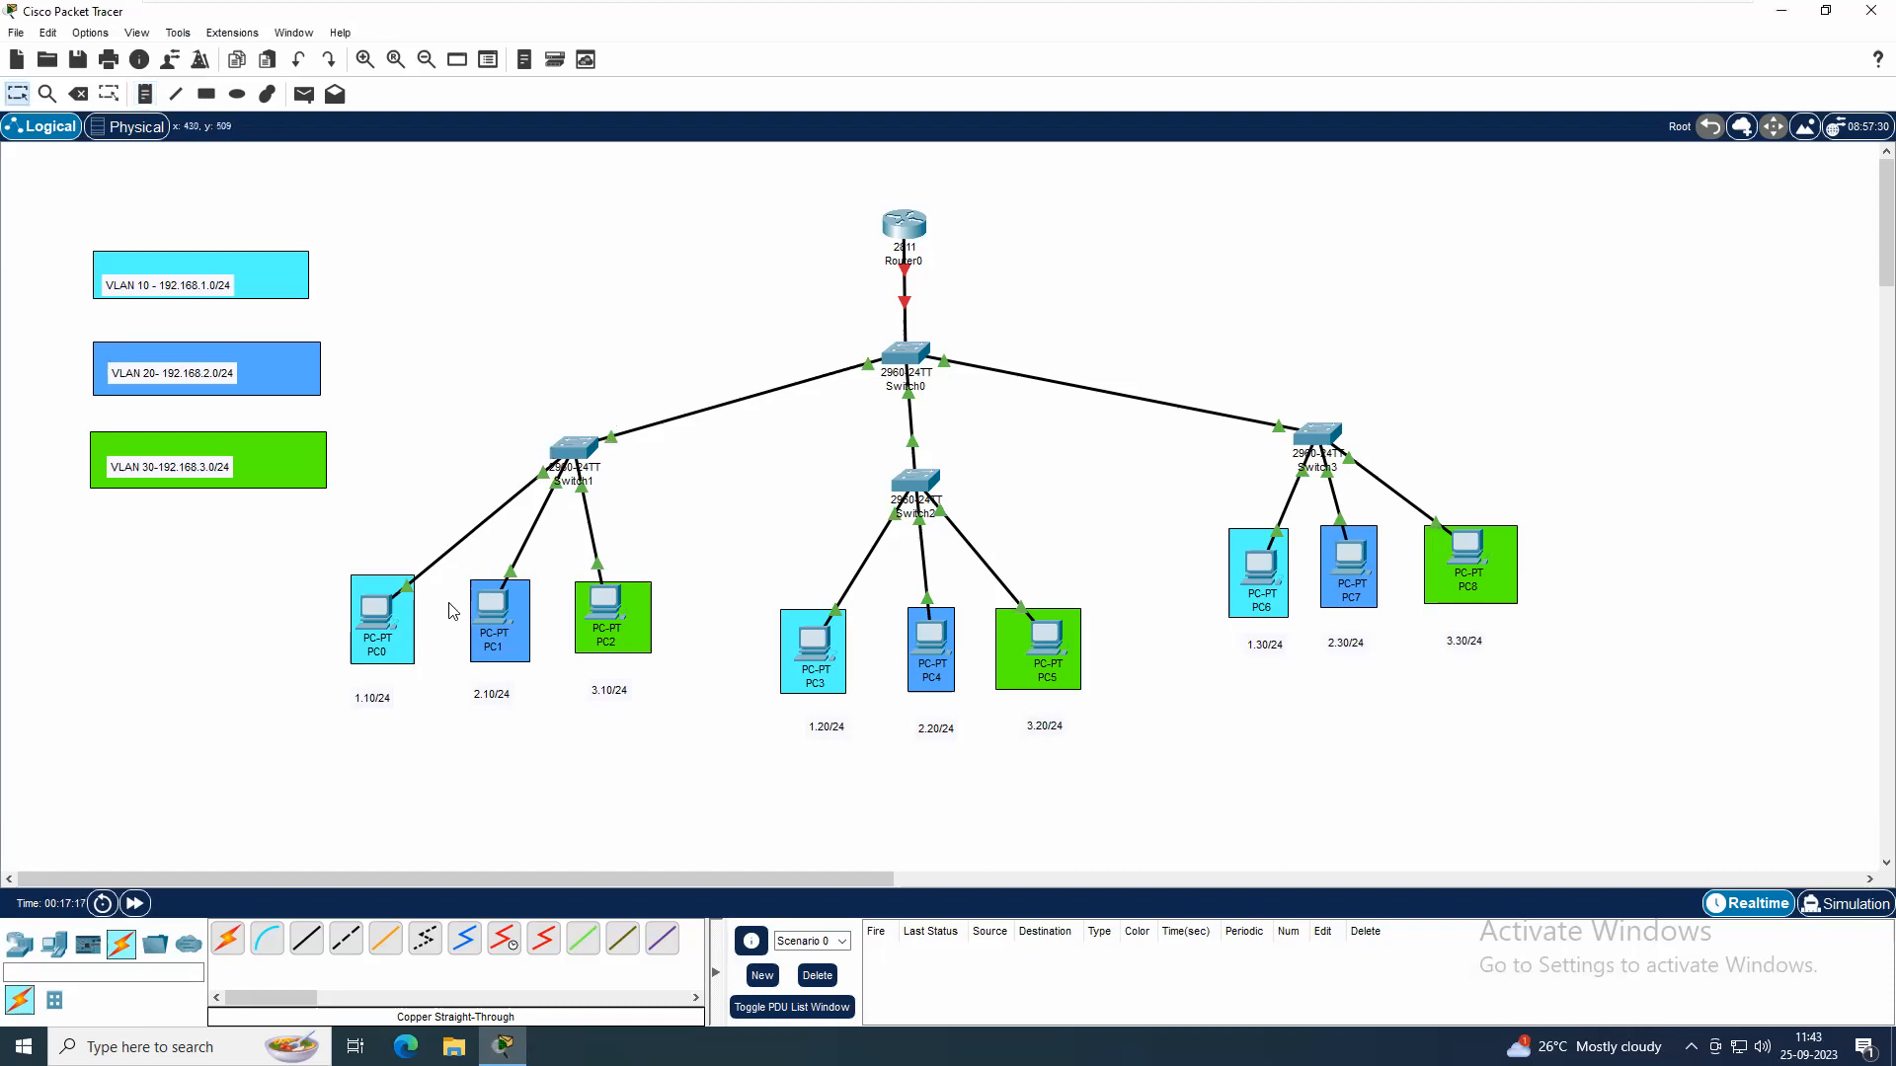
Open Switch1's command line and enter global configuration mode with en and conf t
left_click(579, 447)
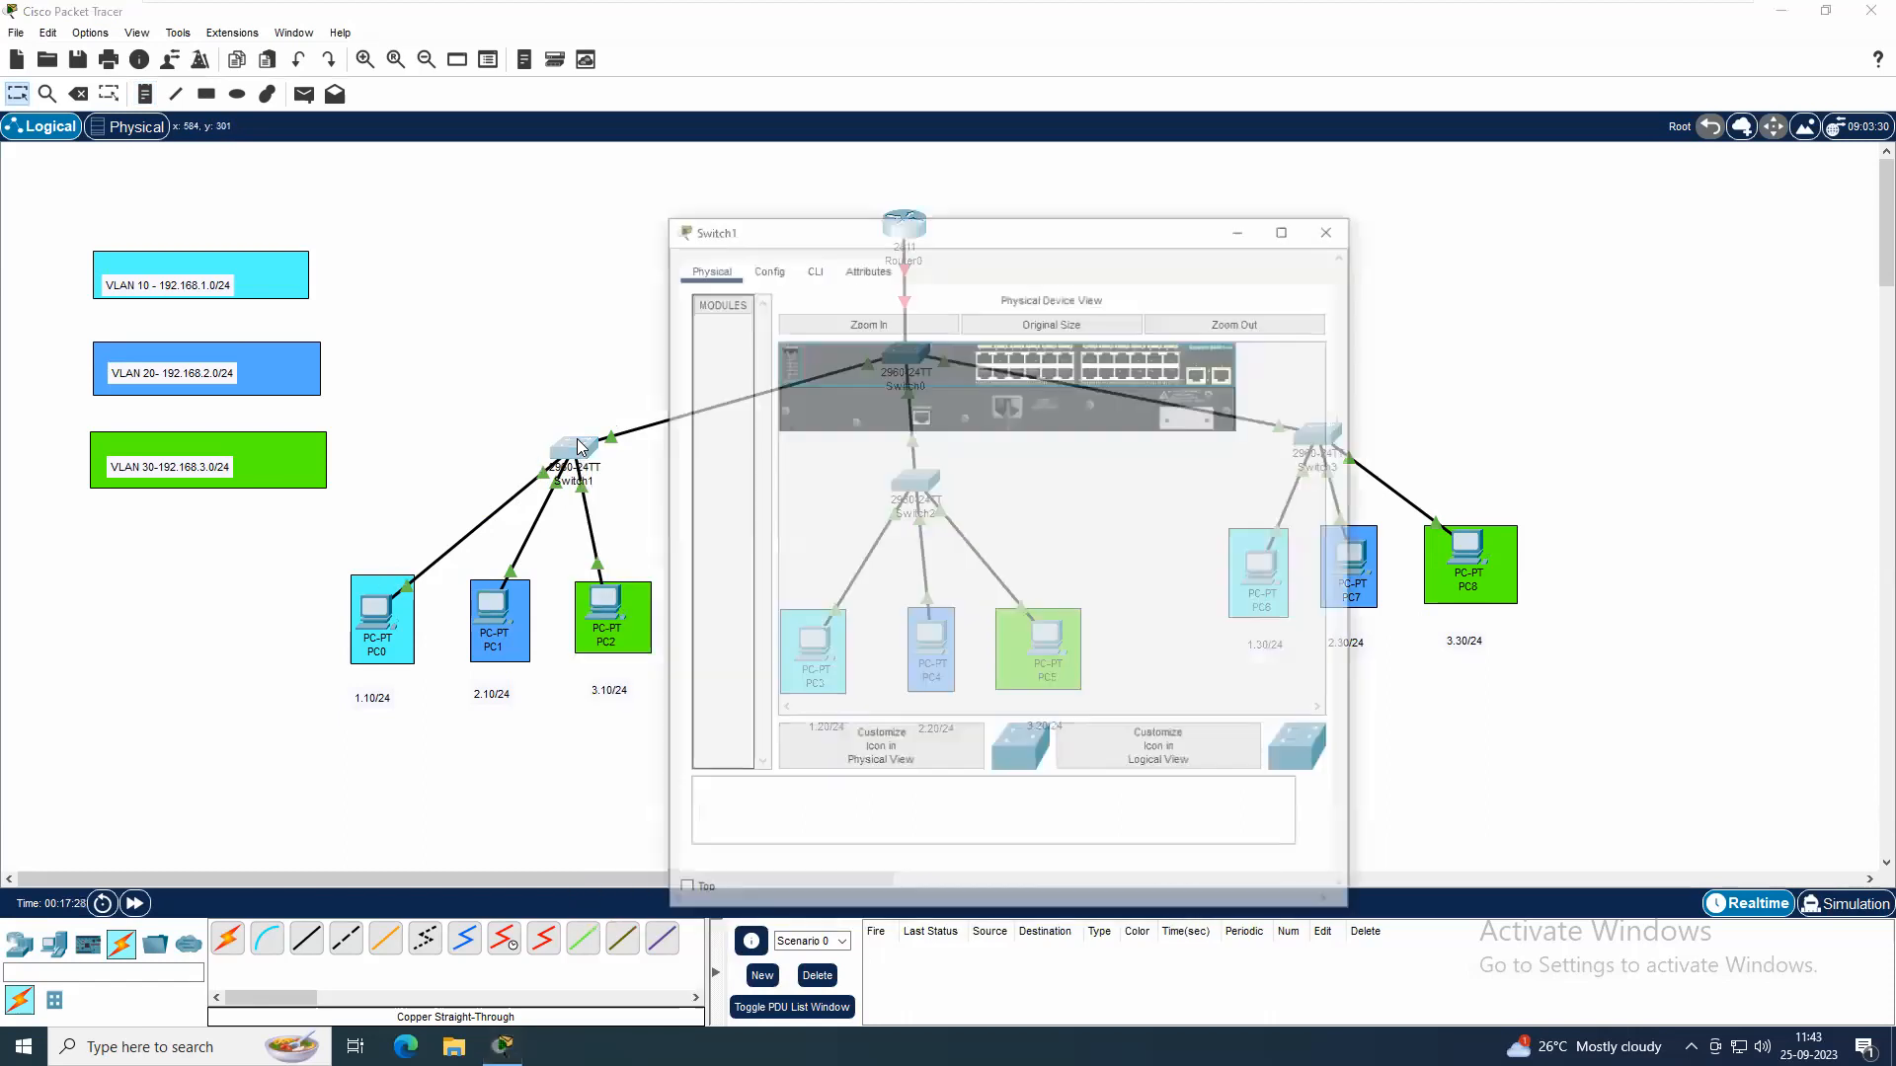
left_click(808, 271)
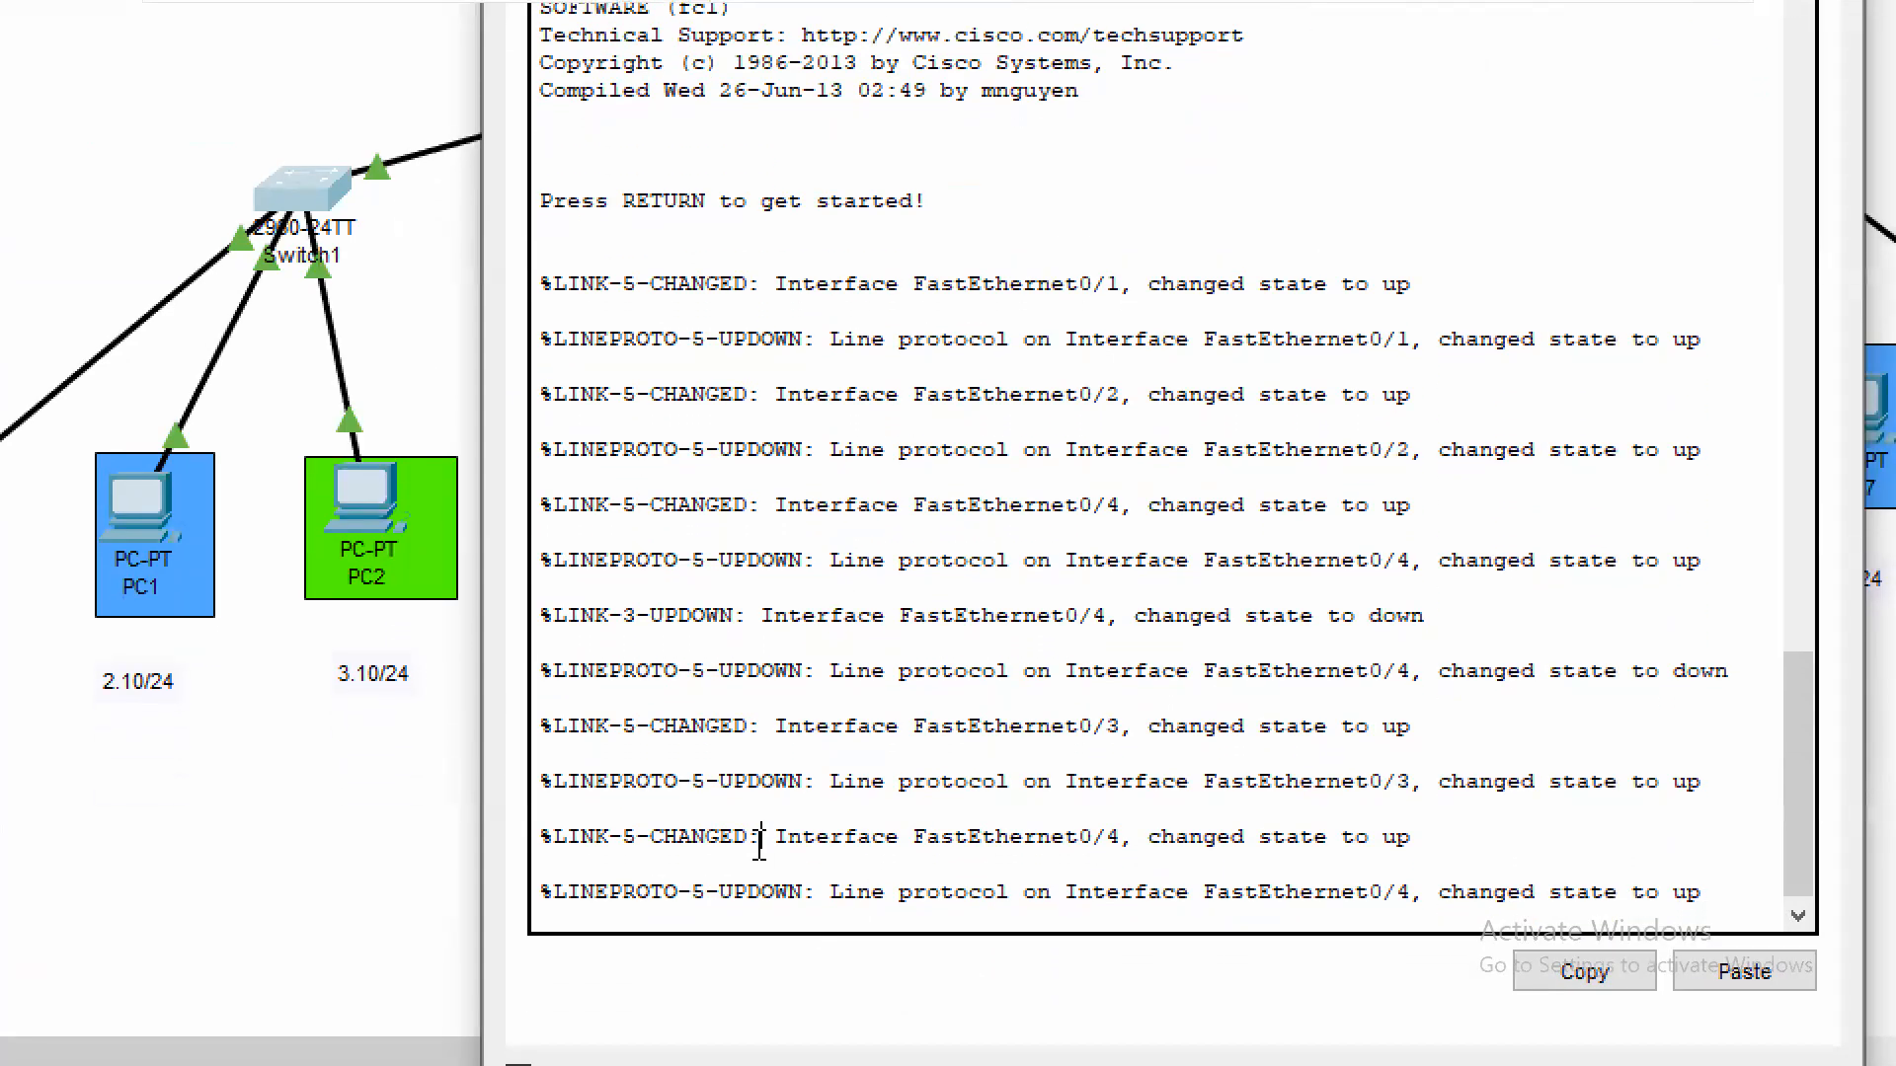
key("Return")
key("Return")
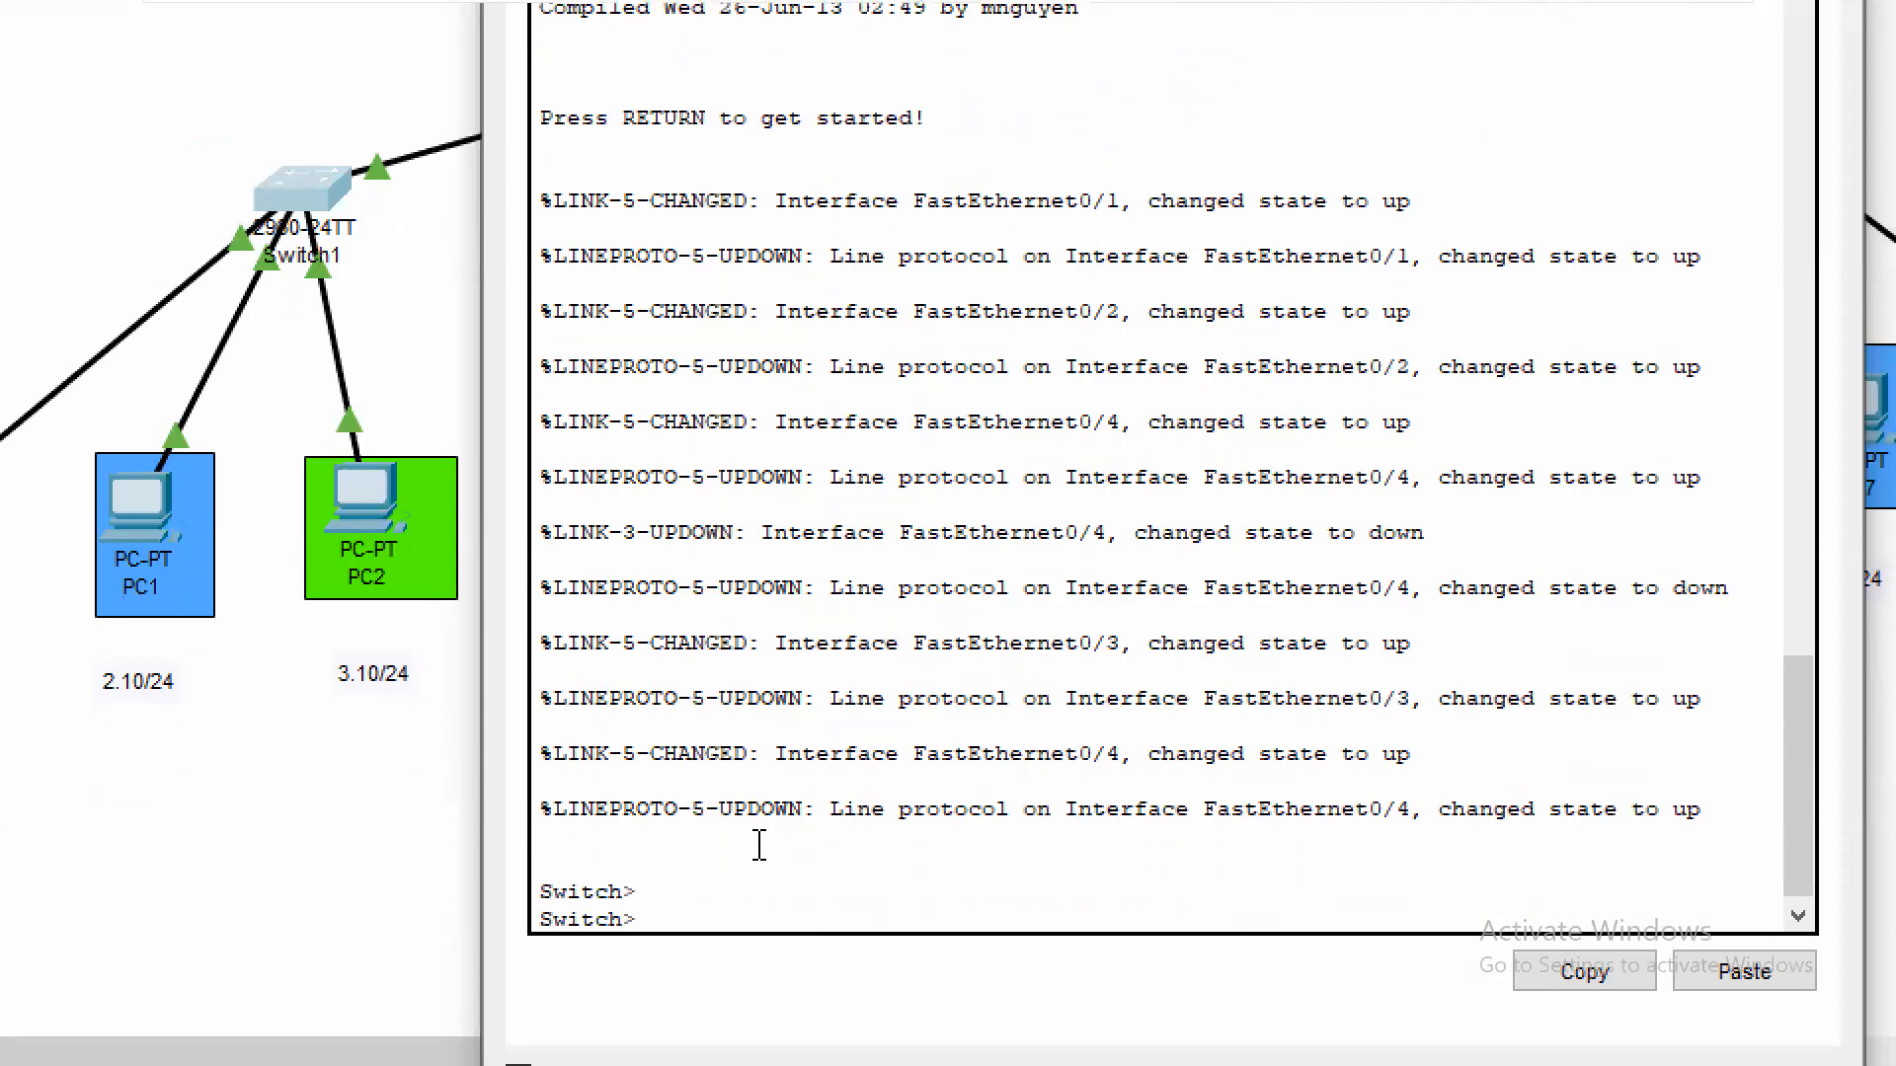
type("en")
key("Return")
type("conf t")
key("Return")
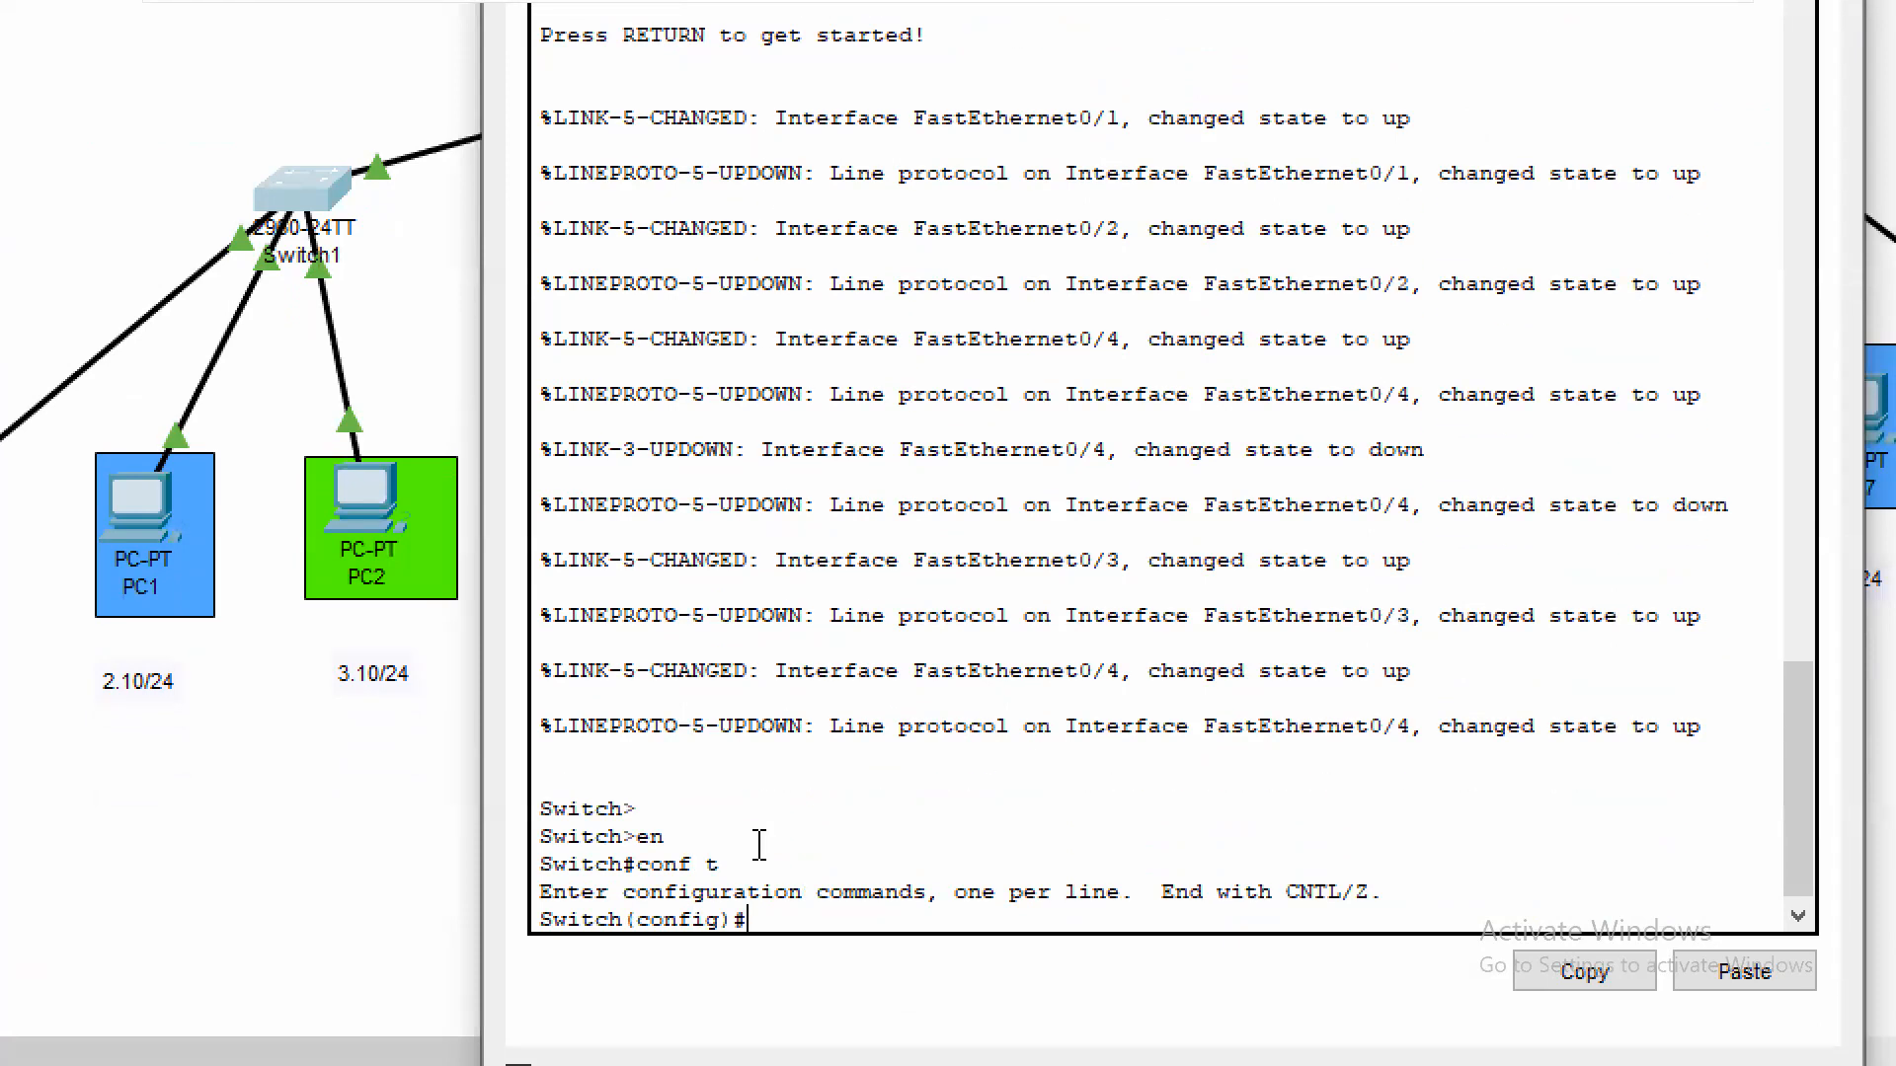
Create VLAN 10 on Switch1 and name it Sales
type("vlan 10")
key("Return")
type("naem")
key("BackSpace")
key("BackSpace")
key("BackSpace")
type("me Sales")
key("Return")
Create VLAN 20 on Switch1 and name it Marketing
type("vlan 20")
key("Return")
type("name Marketi")
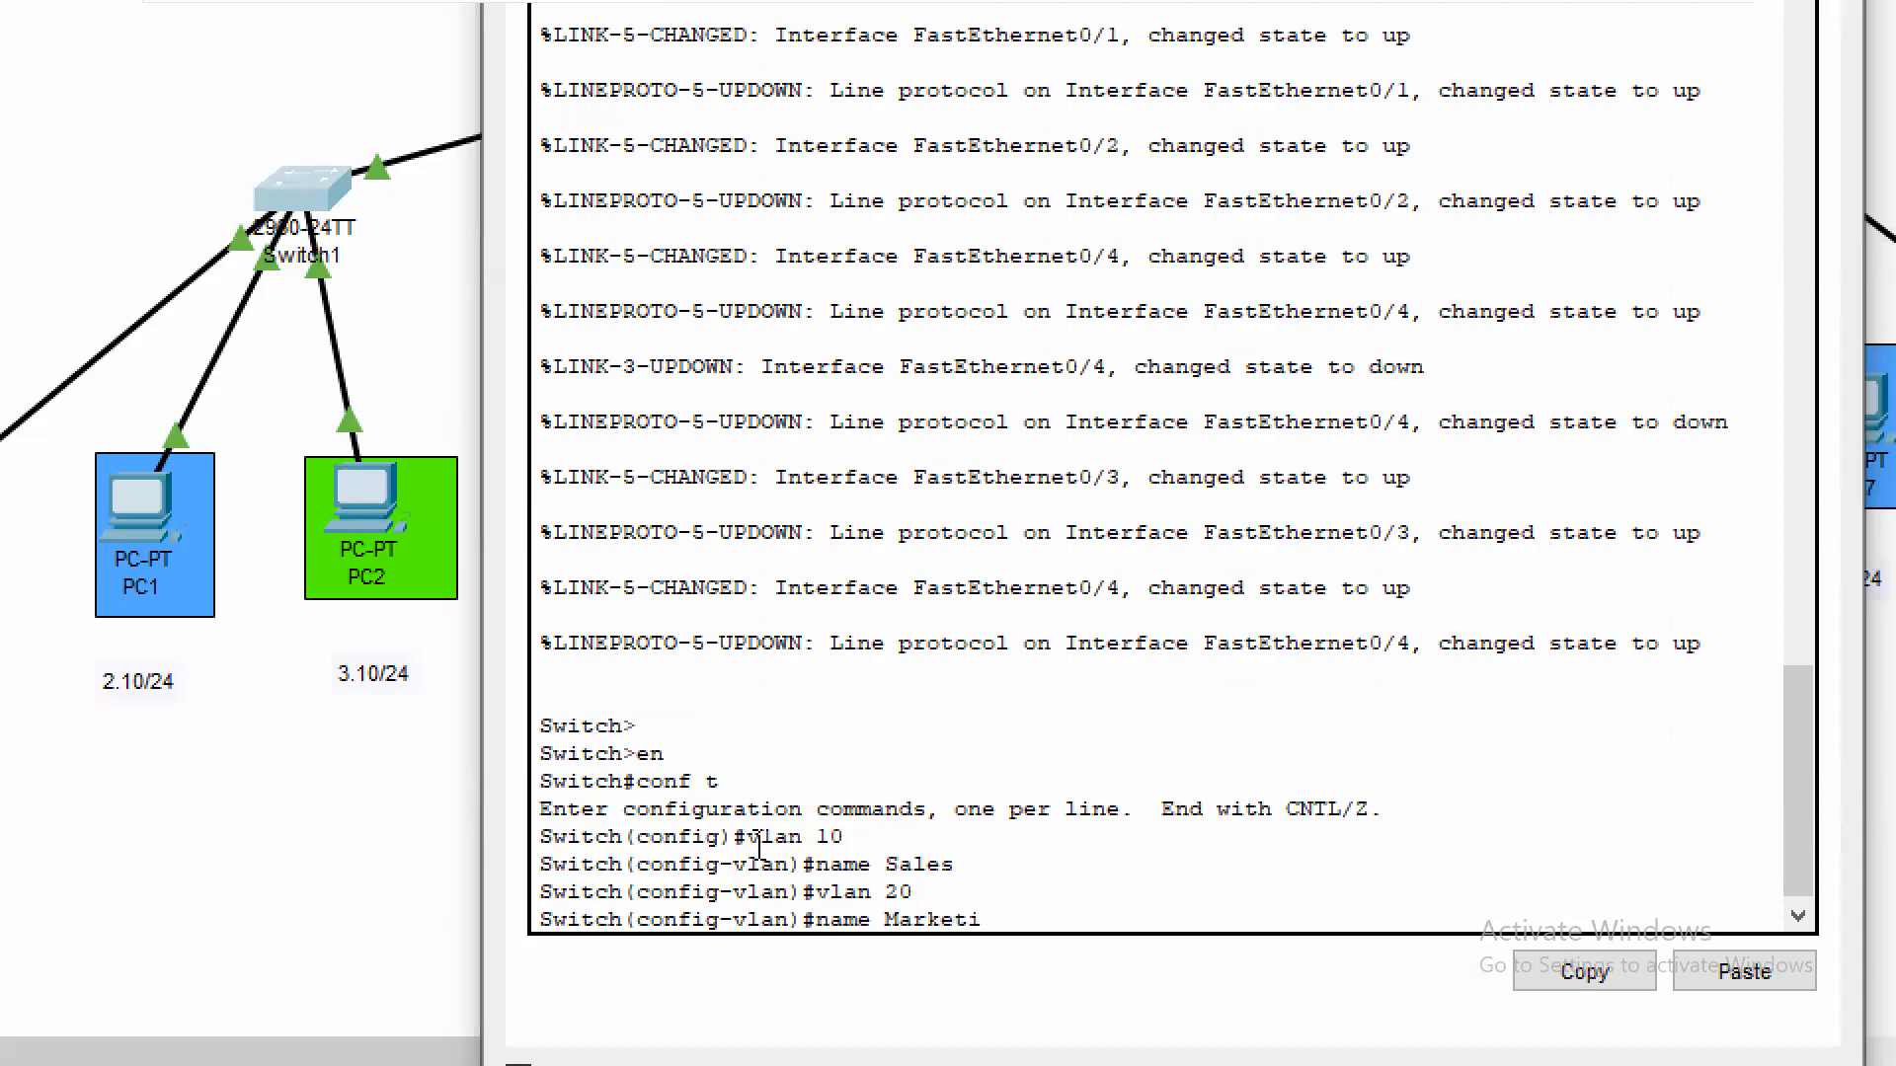
type("ng")
key("Return")
Create VLAN 30 on Switch1, name it Finance and exit VLAN configuration
type("vlan 30")
key("Return")
type("na")
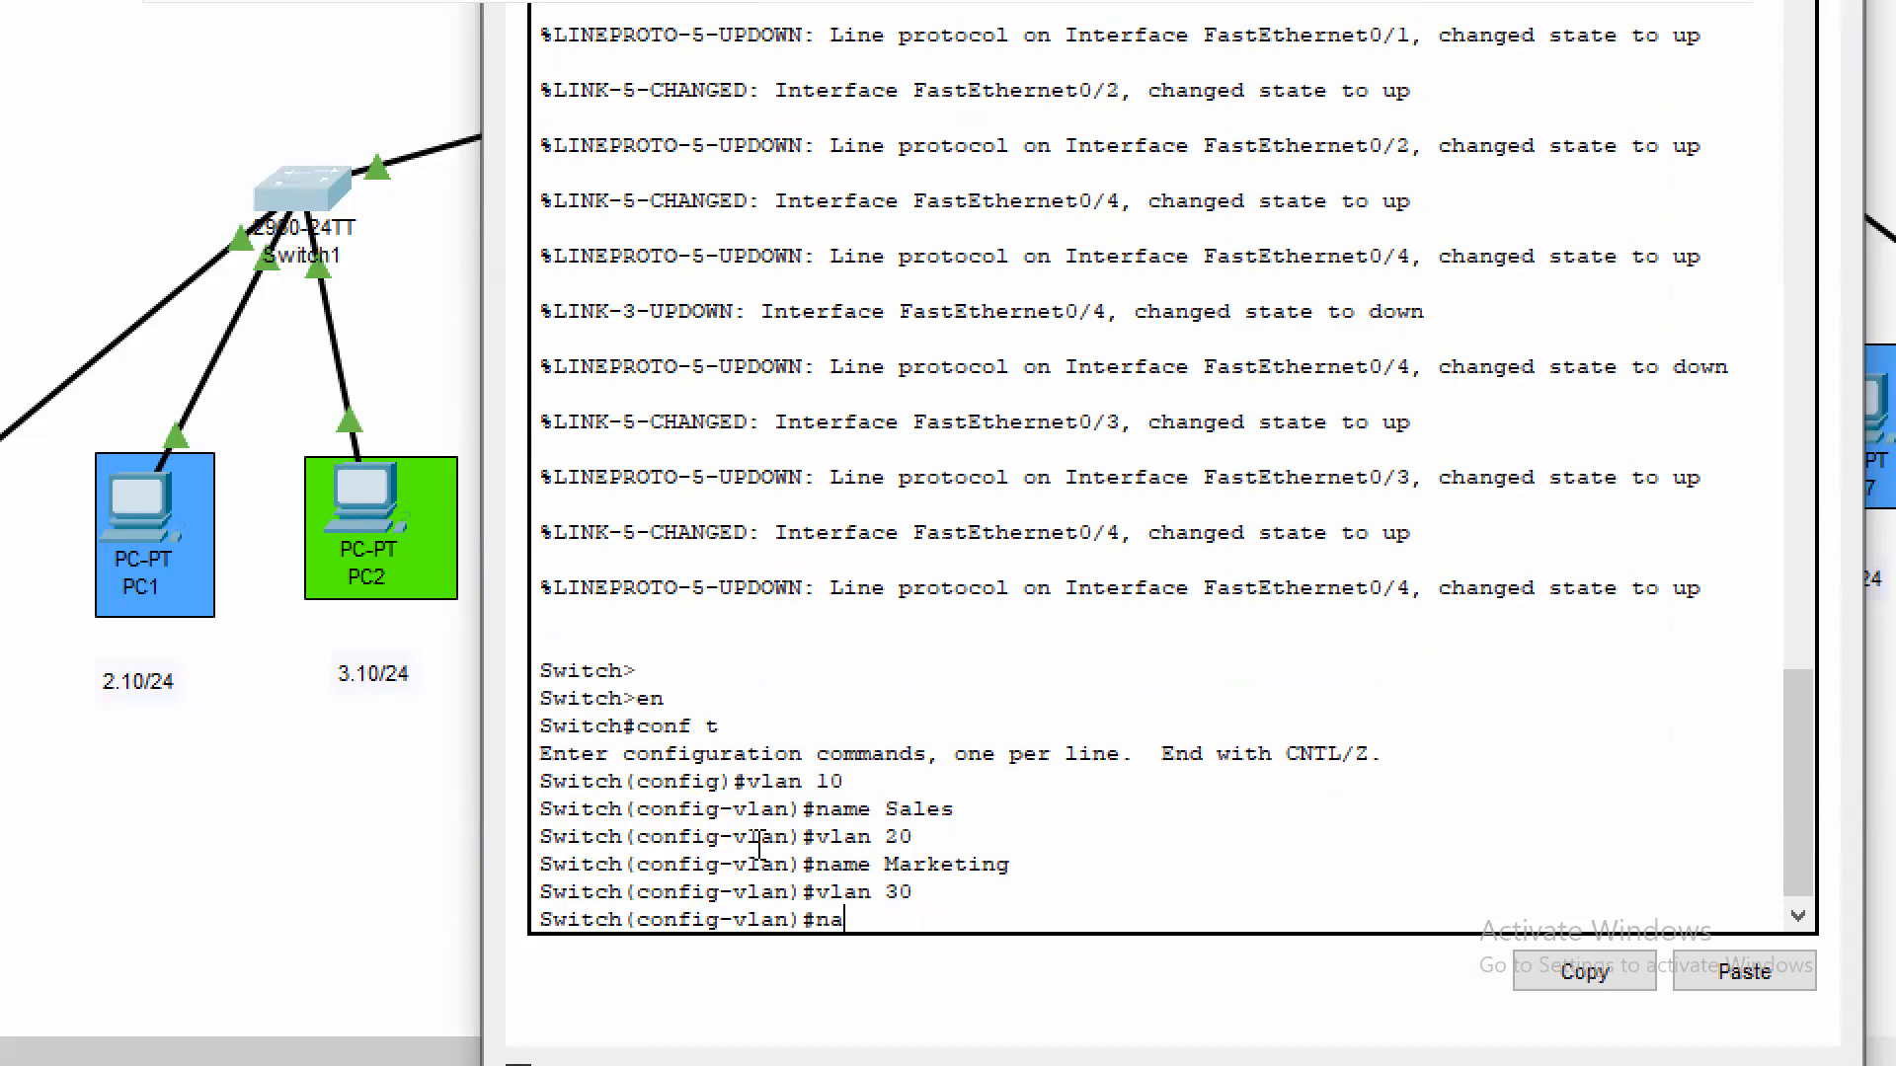
type("me Finance")
key("Return")
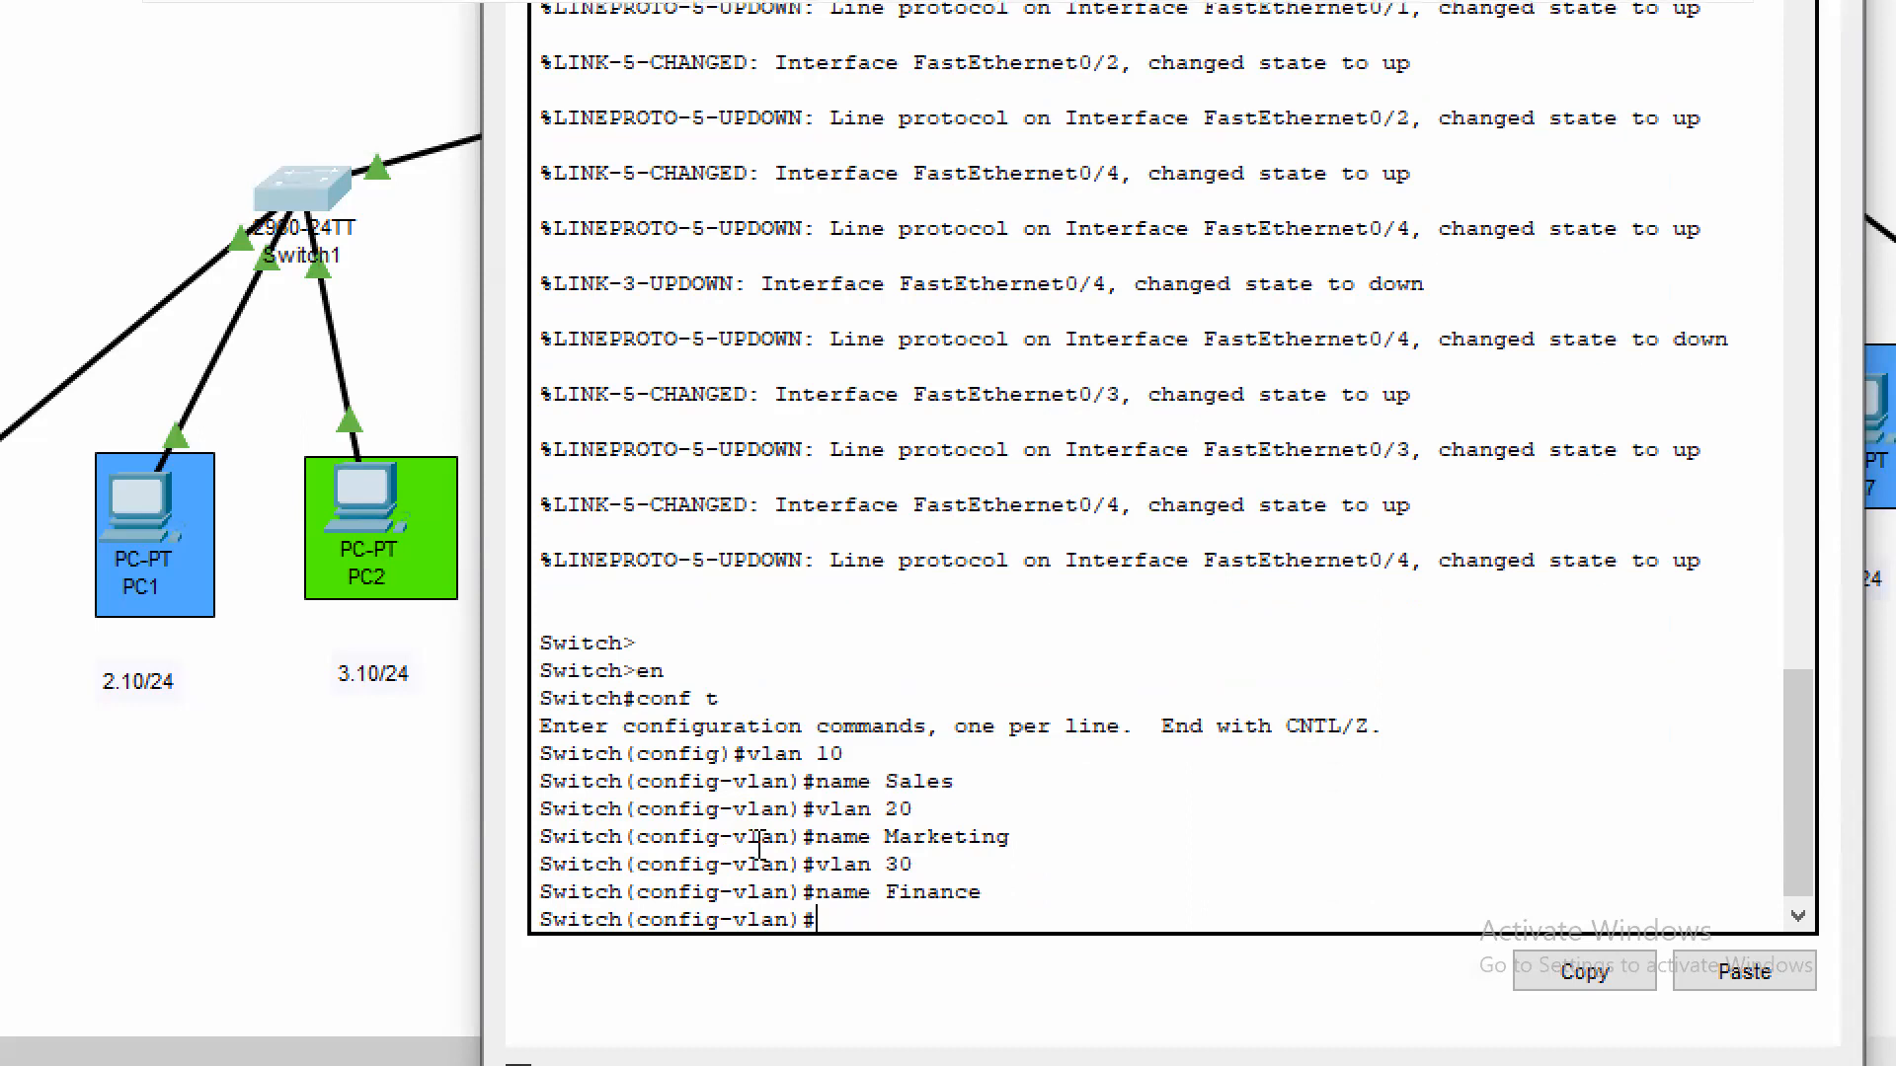
type("exit")
key("Return")
Return to privileged mode on Switch1 and display the VLAN summary with sh vl br
type("exit")
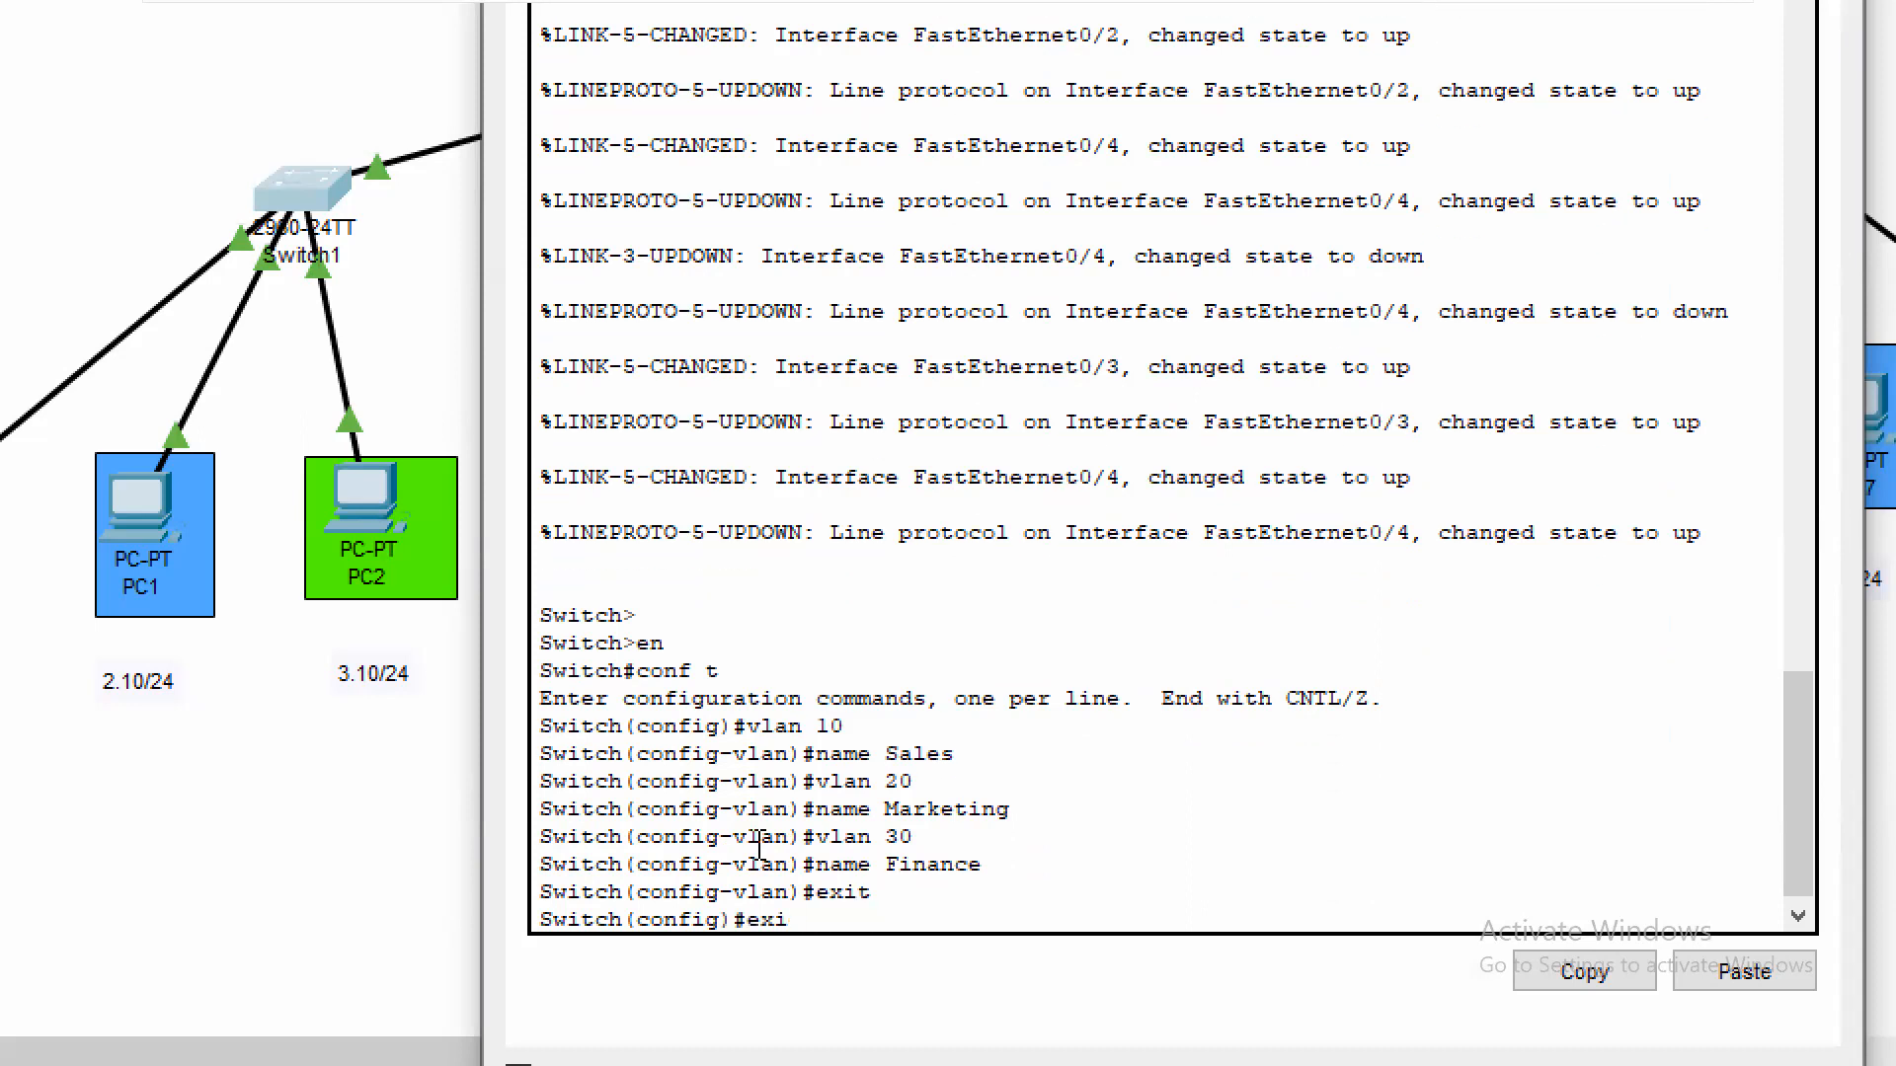
key("Return")
type("sh vl")
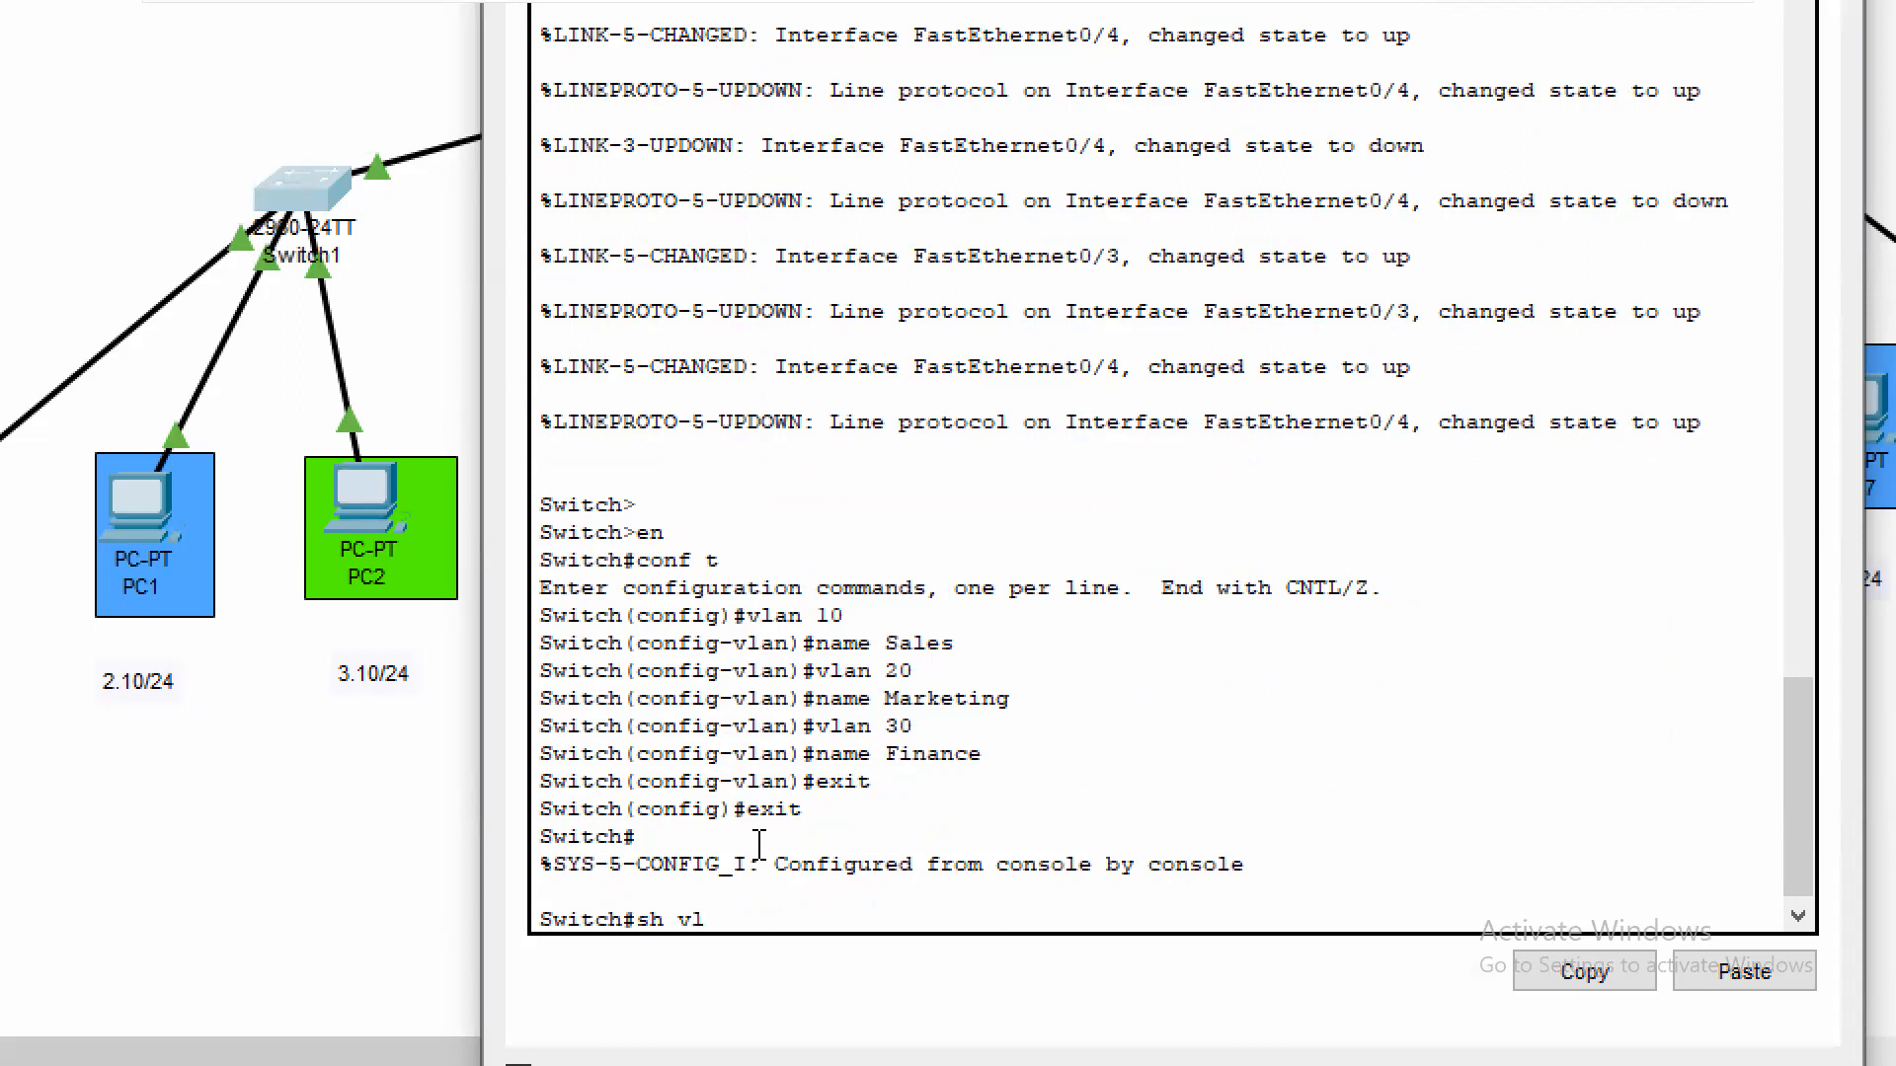
type(" br")
key("Return")
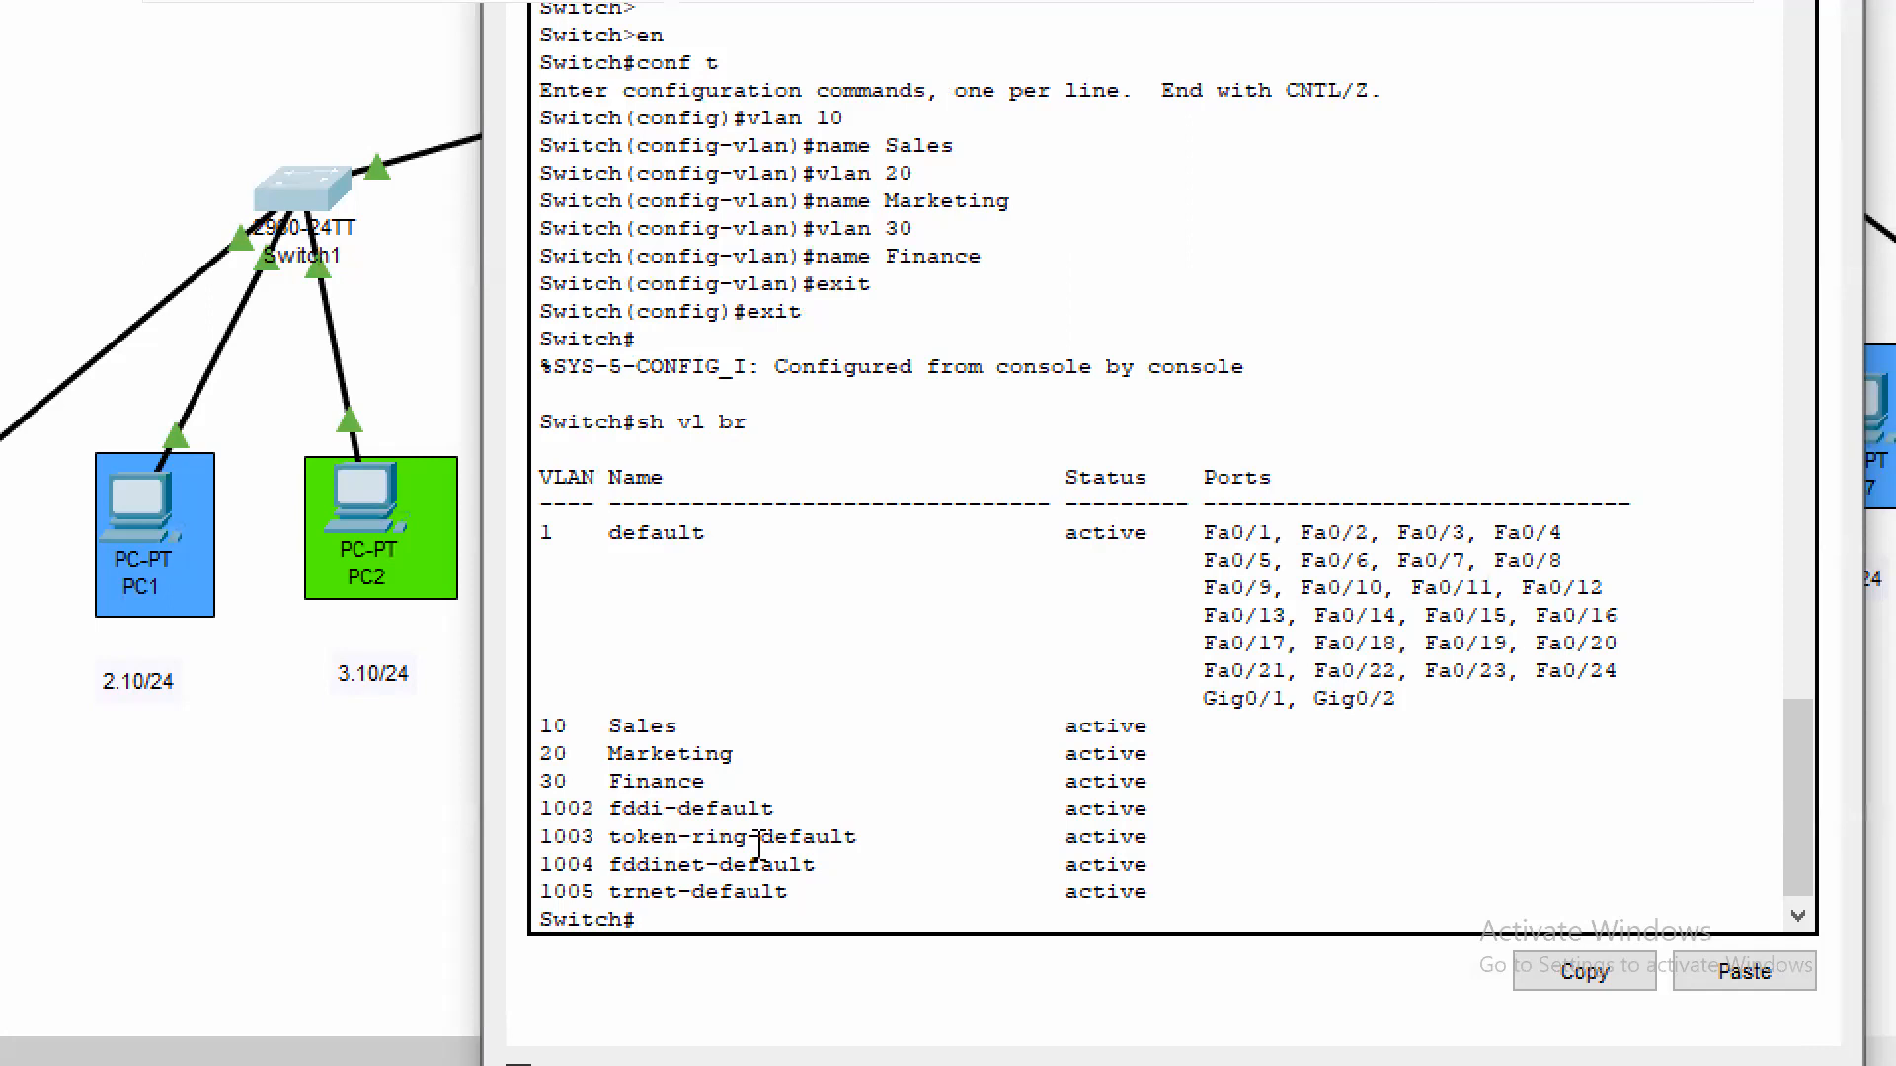
Re-enter global configuration on Switch1 and set interface fa0/1 to switchport access mode
type("cont")
type(" t")
key("Return")
type("int fa0/1")
key("Return")
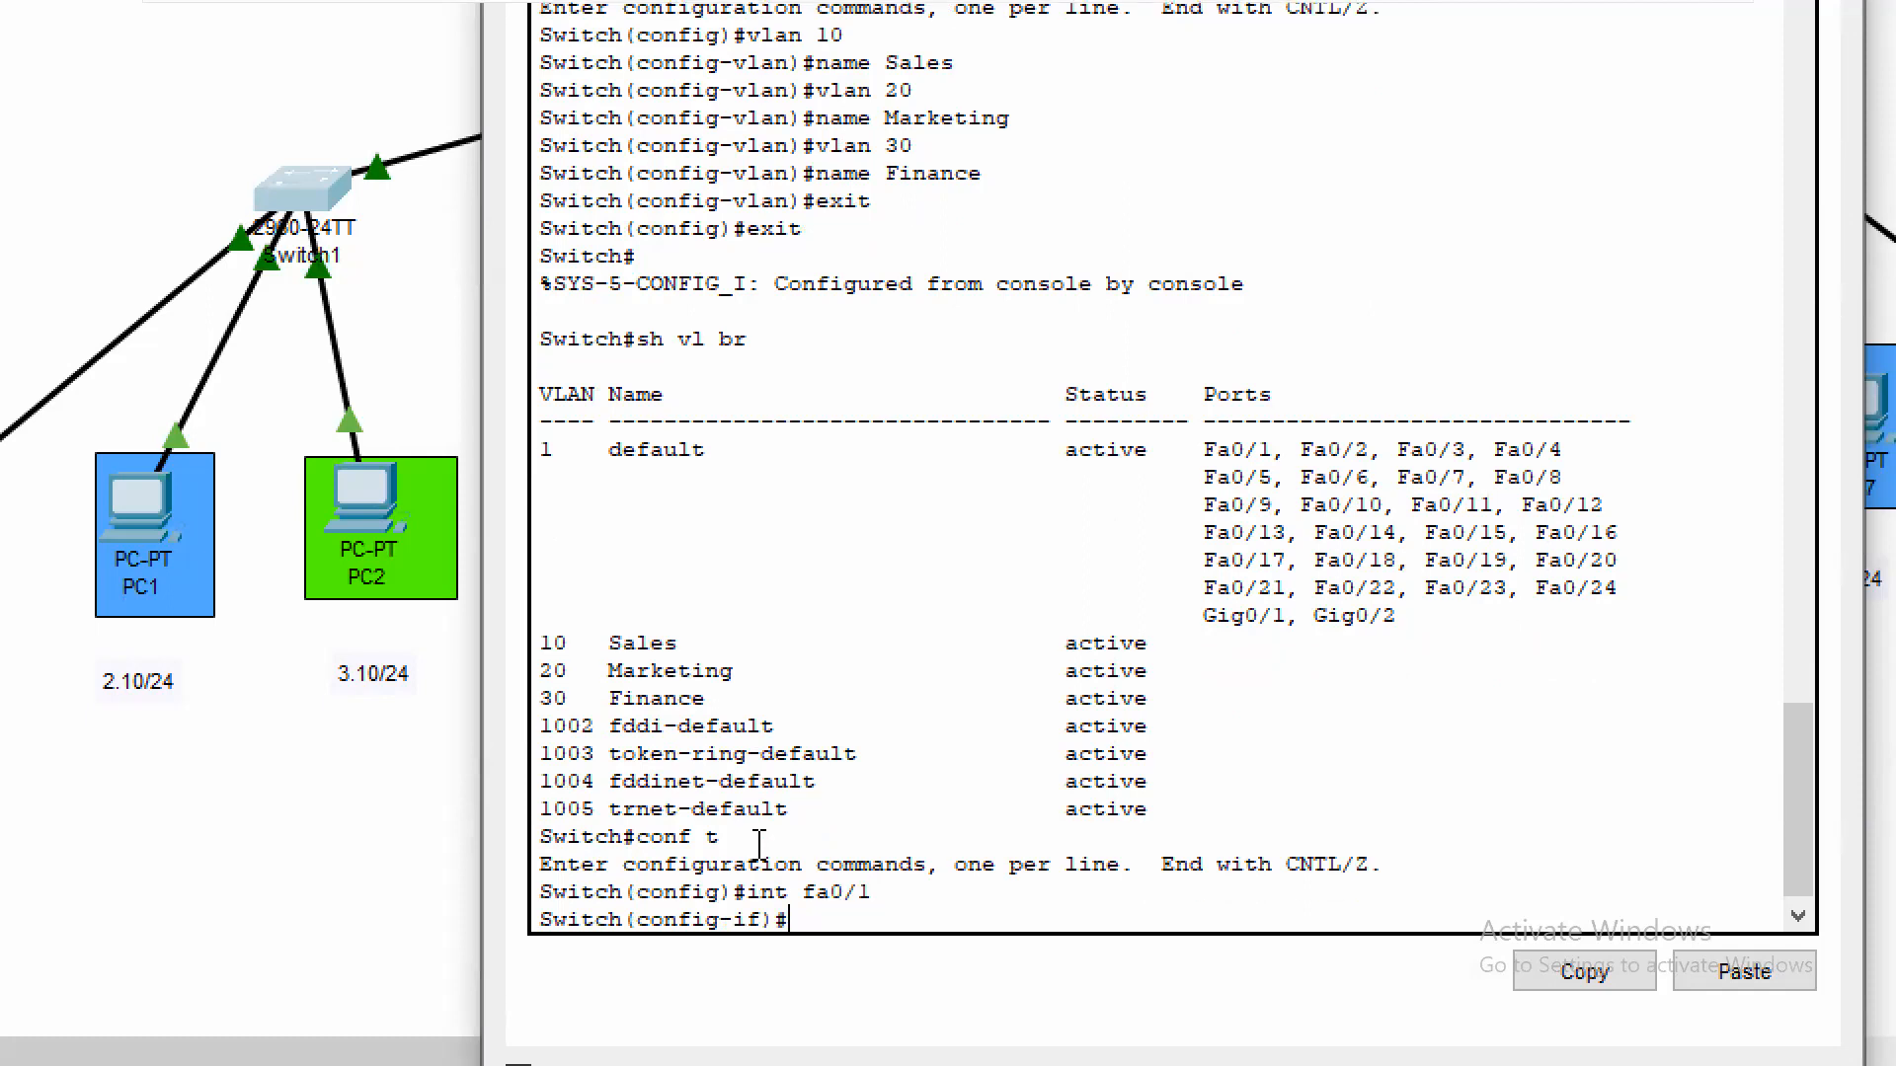
type("swi")
key("Tab")
type("mo")
key("Tab")
type("acc")
key("Tab")
key("Return")
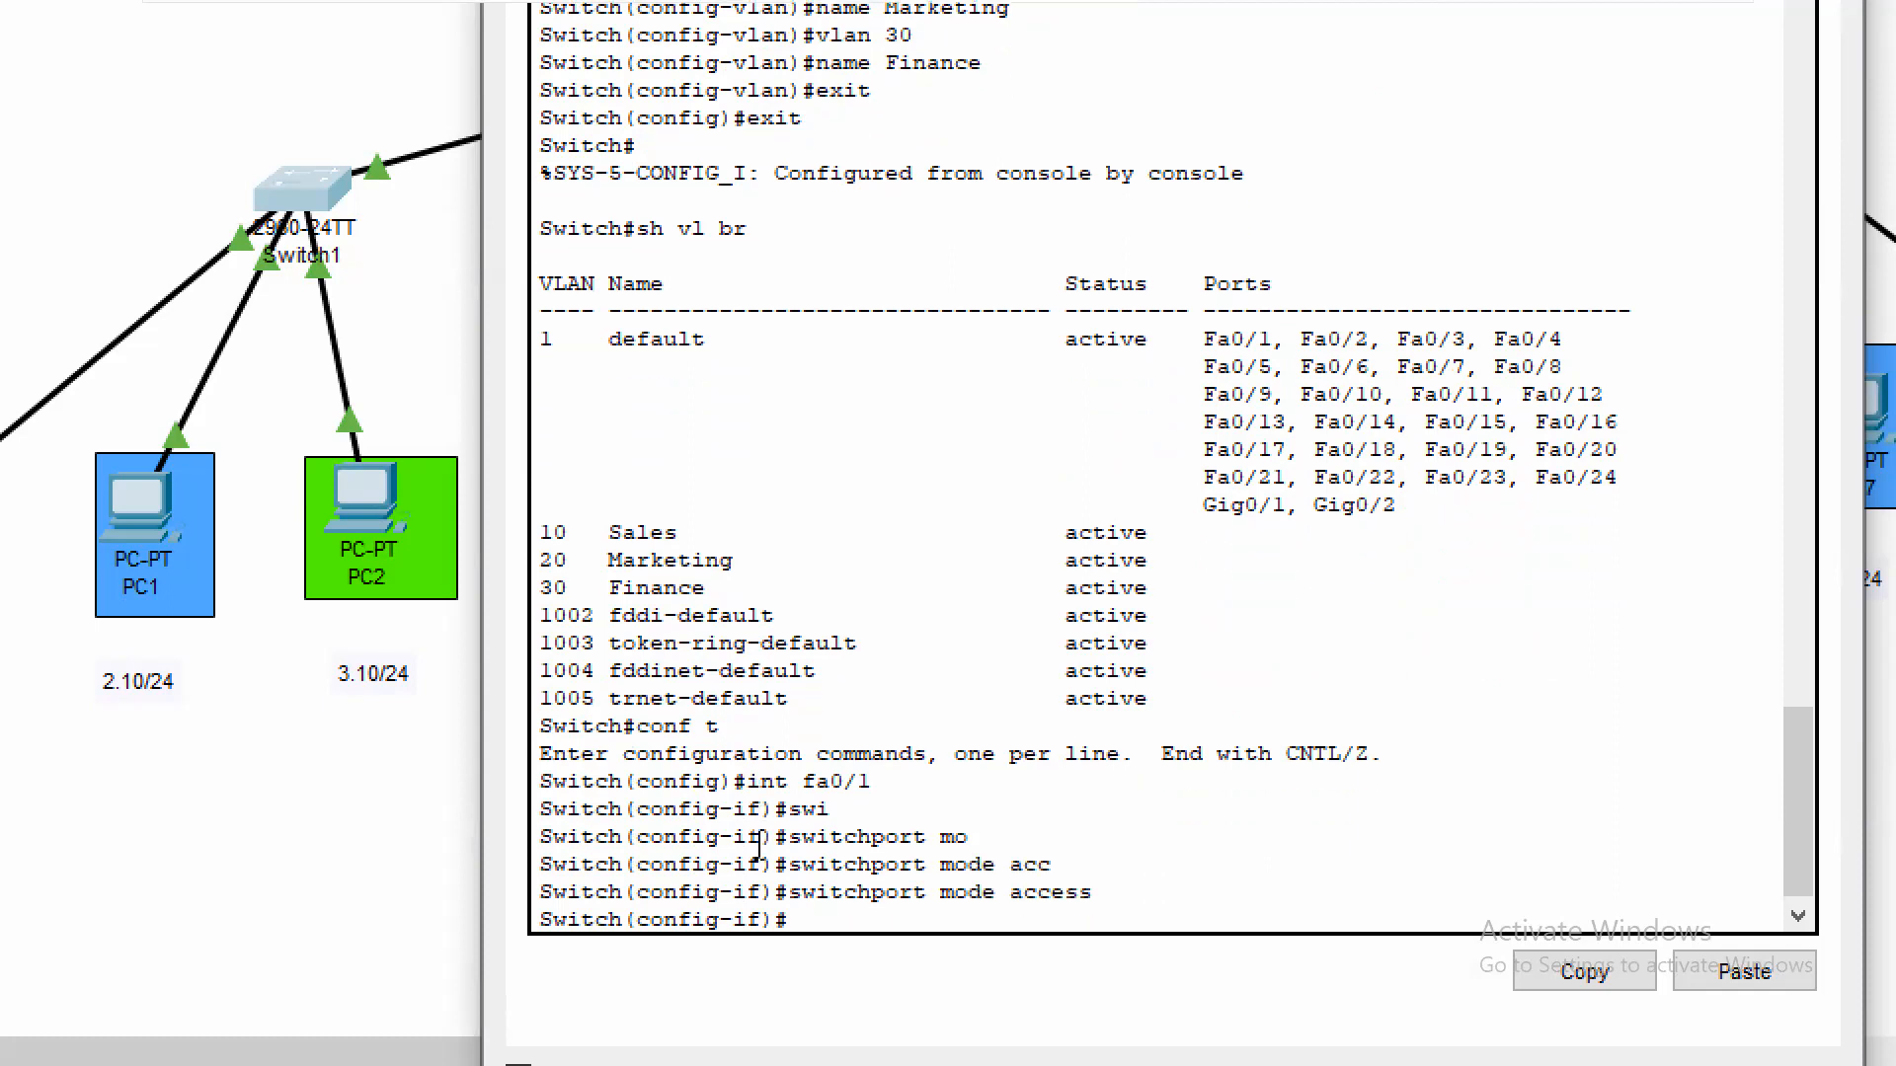
Assign Switch1's interface fa0/1 to access VLAN 10 and exit the interface configuration
type("swi")
key("Tab")
type("acc")
key("Tab")
type("vlan")
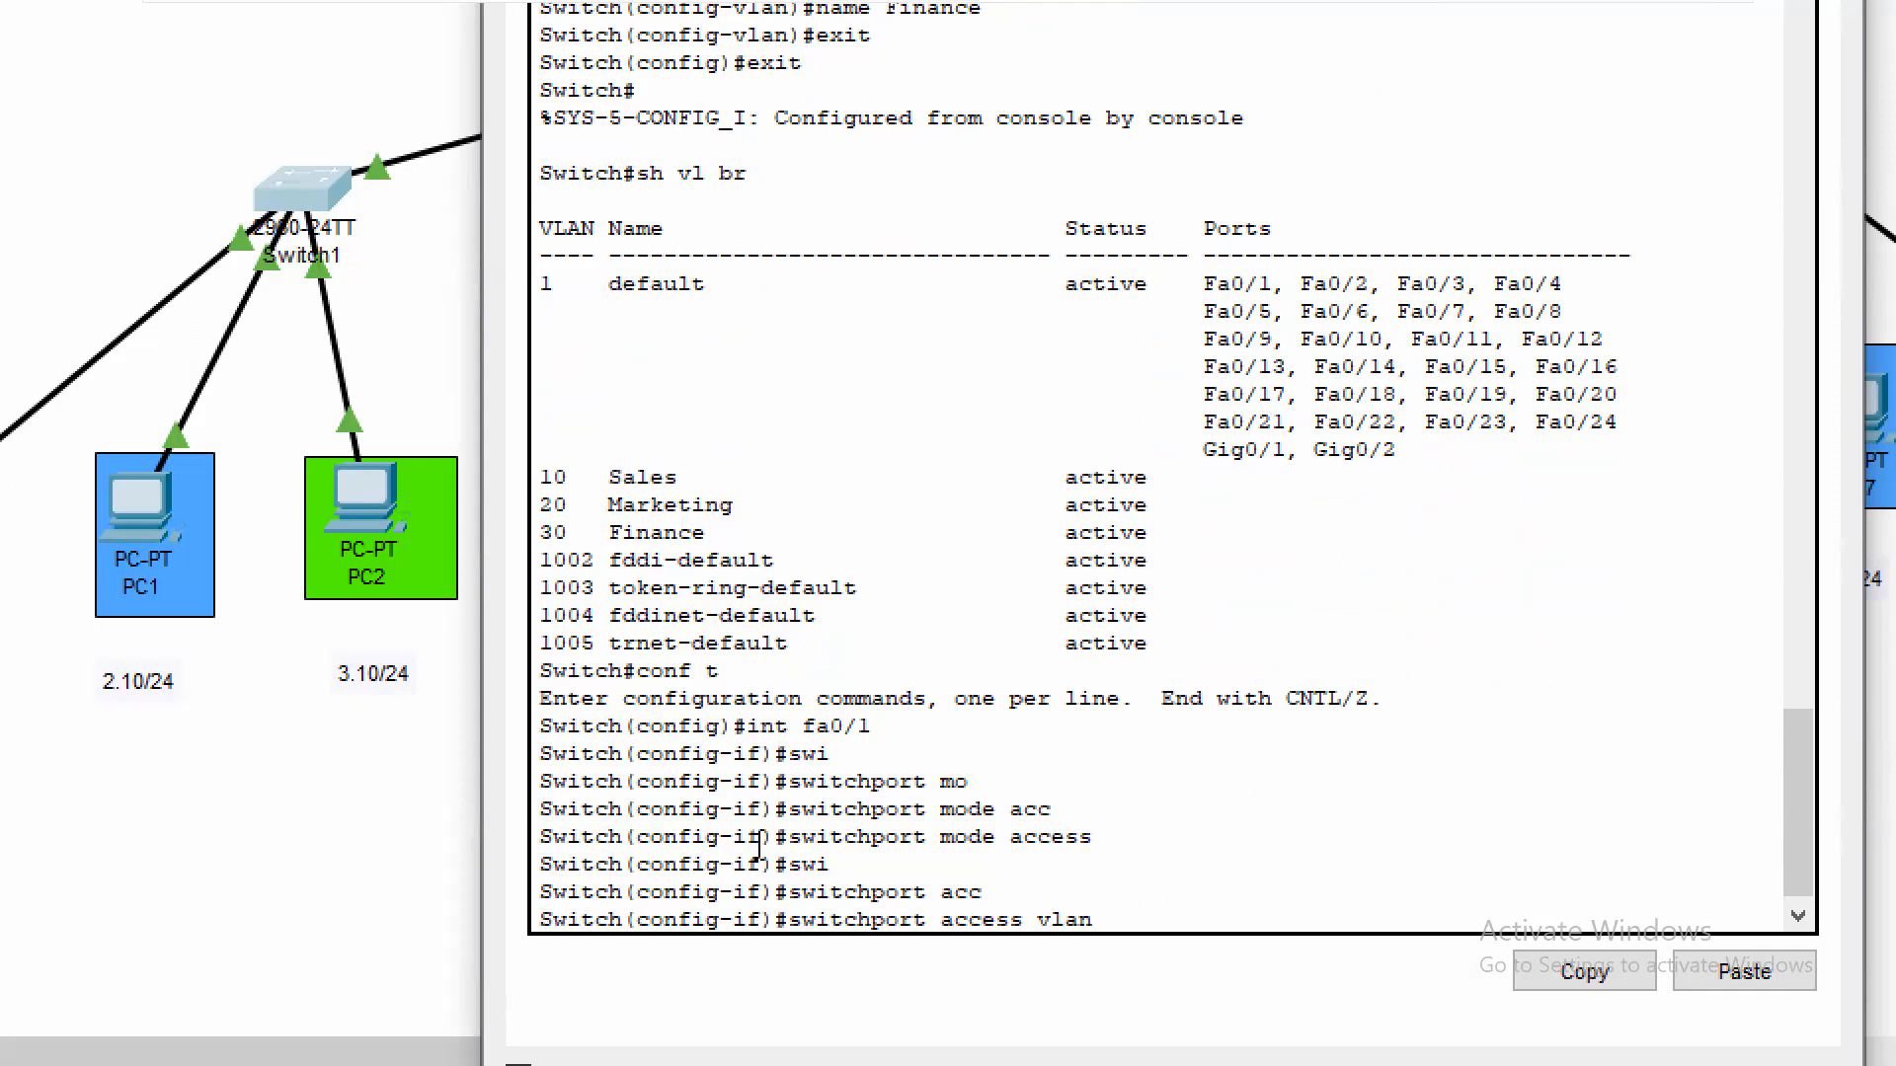
type(" 10")
key("Return")
type("exit")
key("Return")
Set Switch1's interface fa0/2 to switchport access mode
type("int fa0/2")
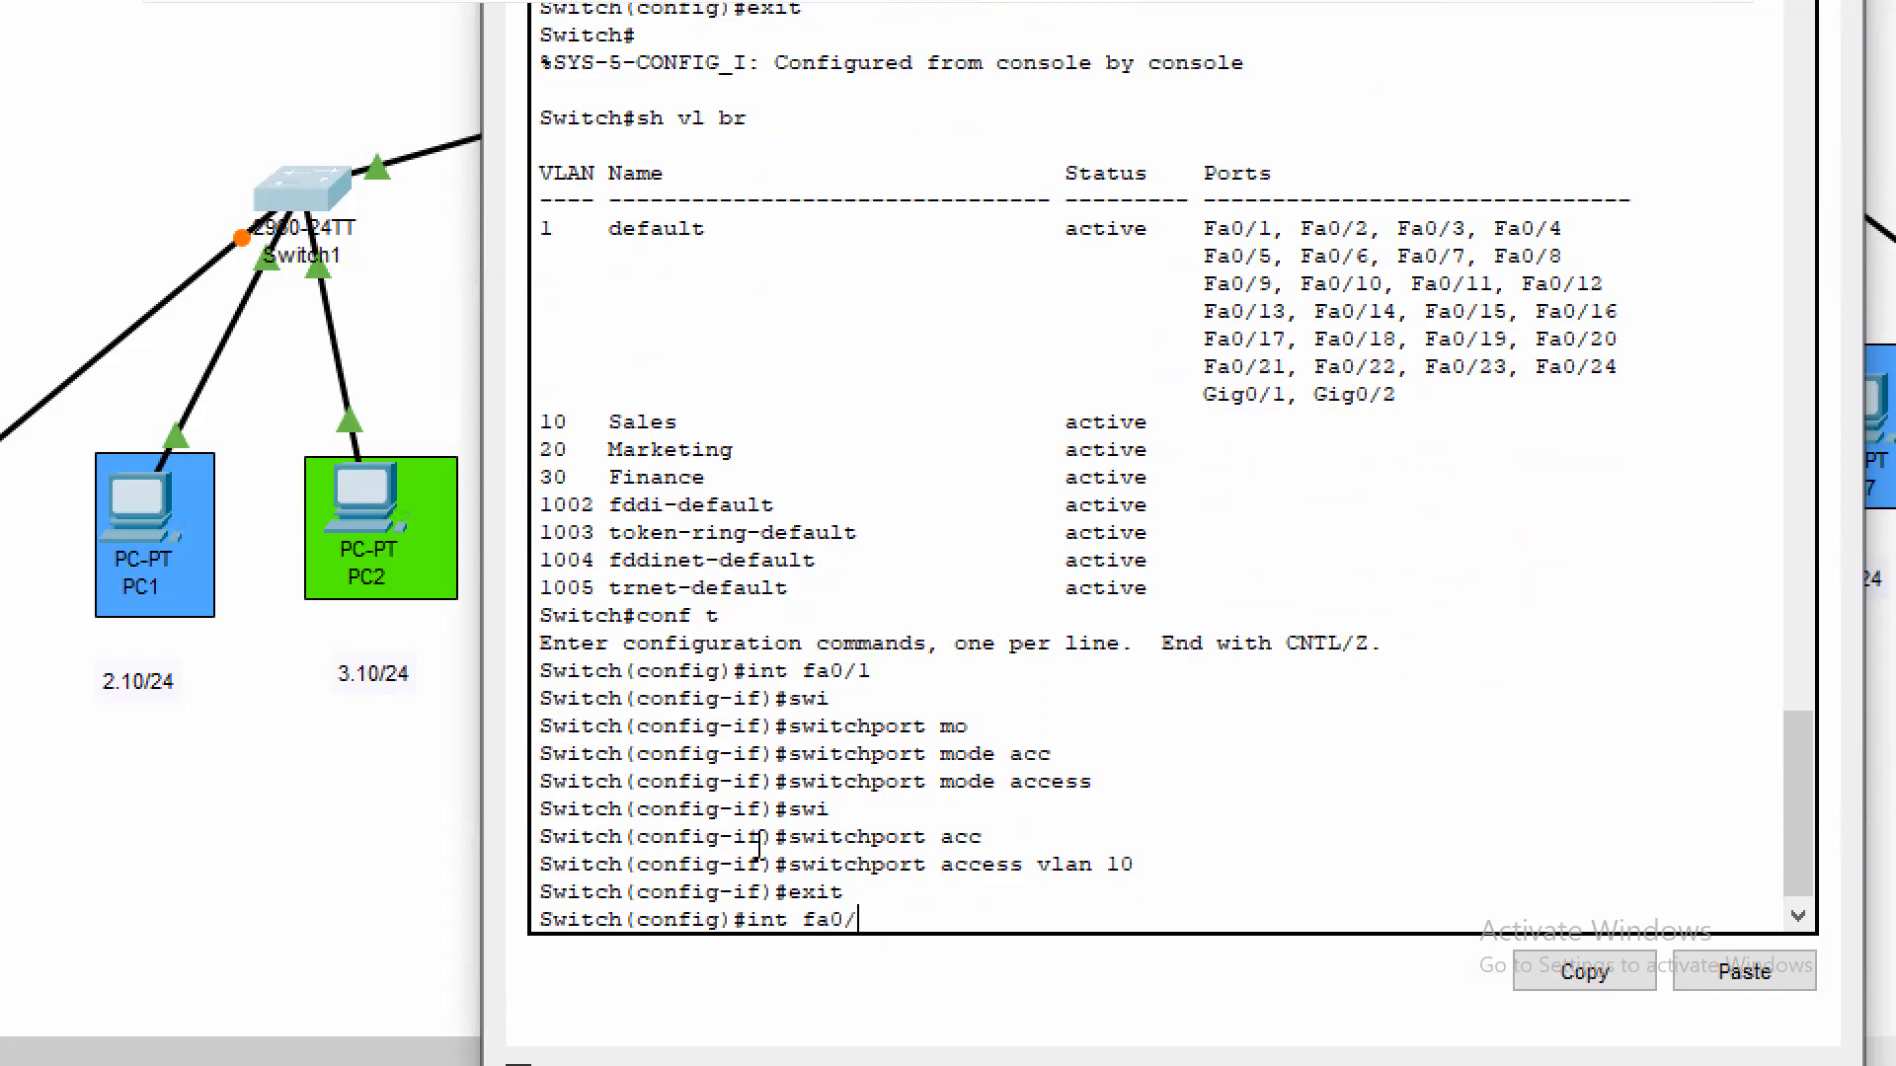
key("Return")
type("swi")
key("Tab")
type("mod")
key("Tab")
type("acc")
key("Tab")
key("Return")
Assign Switch1's interface fa0/2 to access VLAN 20 and exit the interface configuration
type("swi")
key("Tab")
type("acc")
key("Tab")
type("vl")
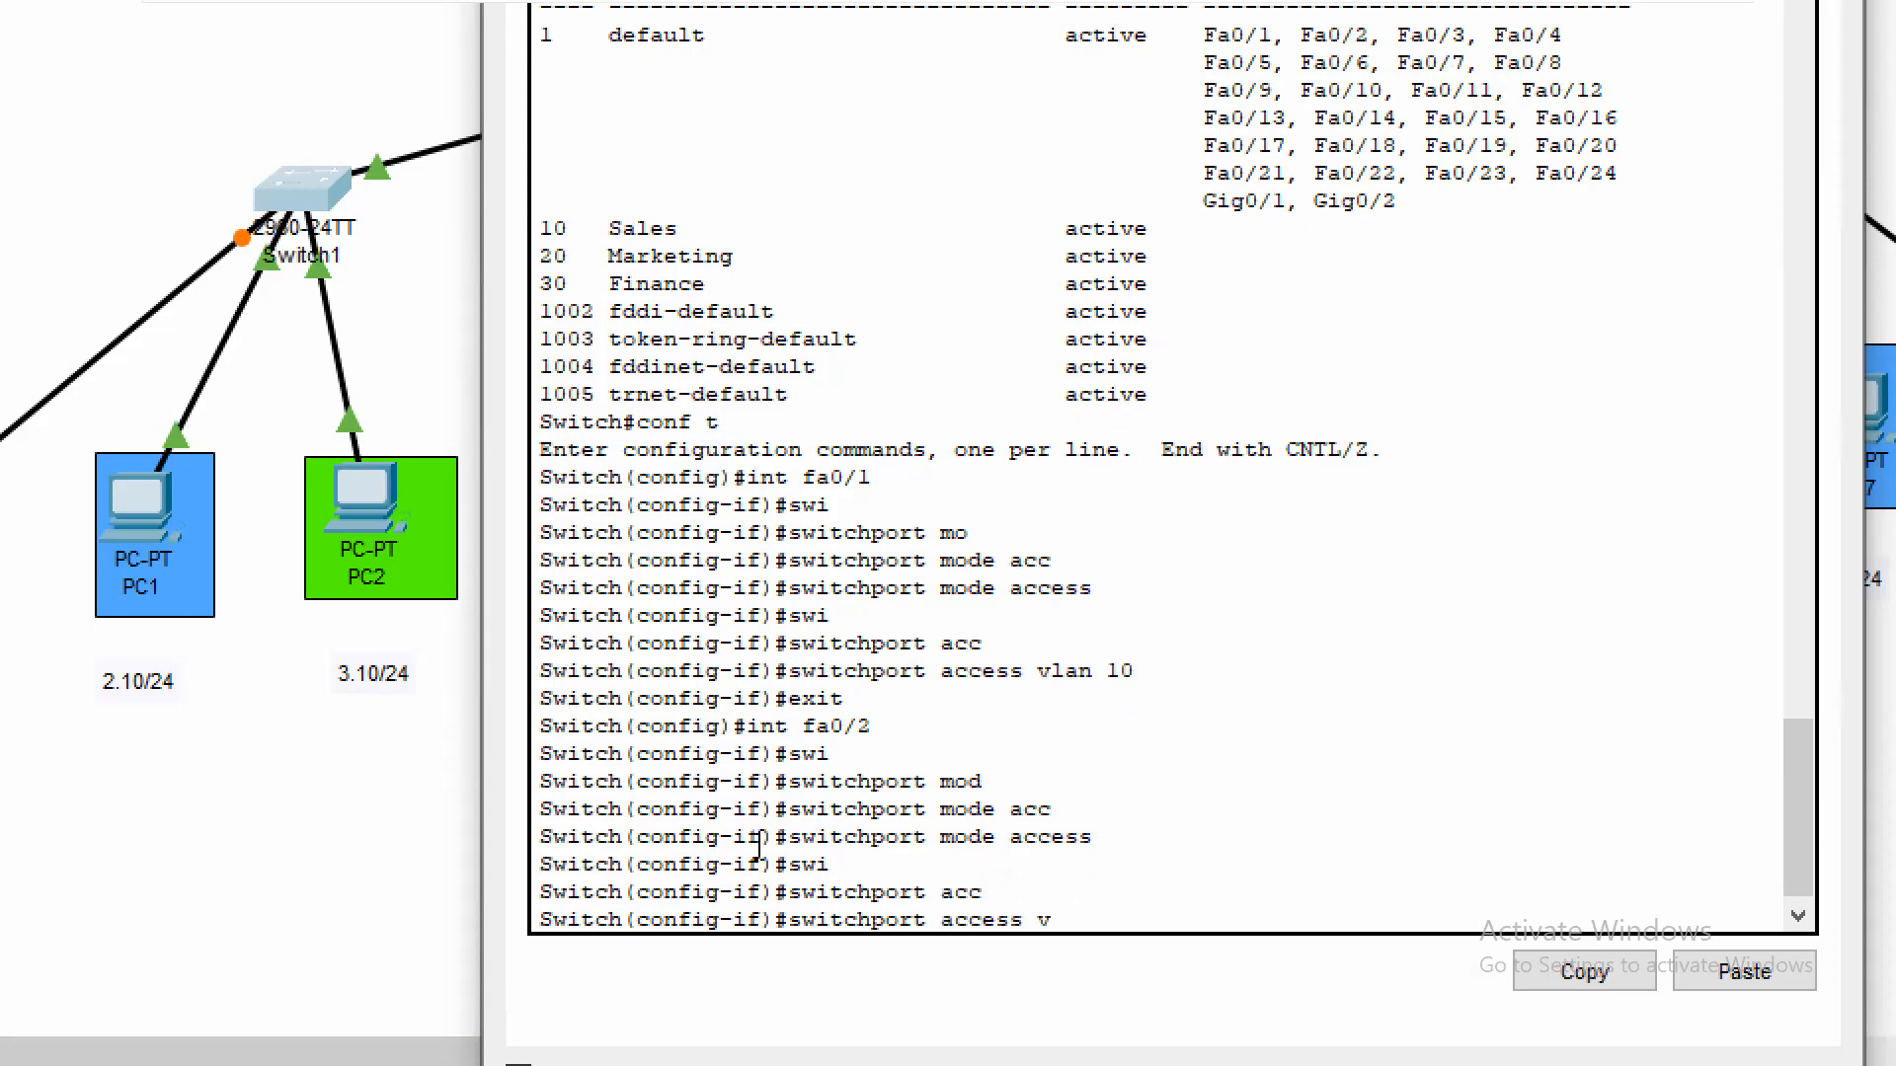
key("Tab")
type("20")
key("Return")
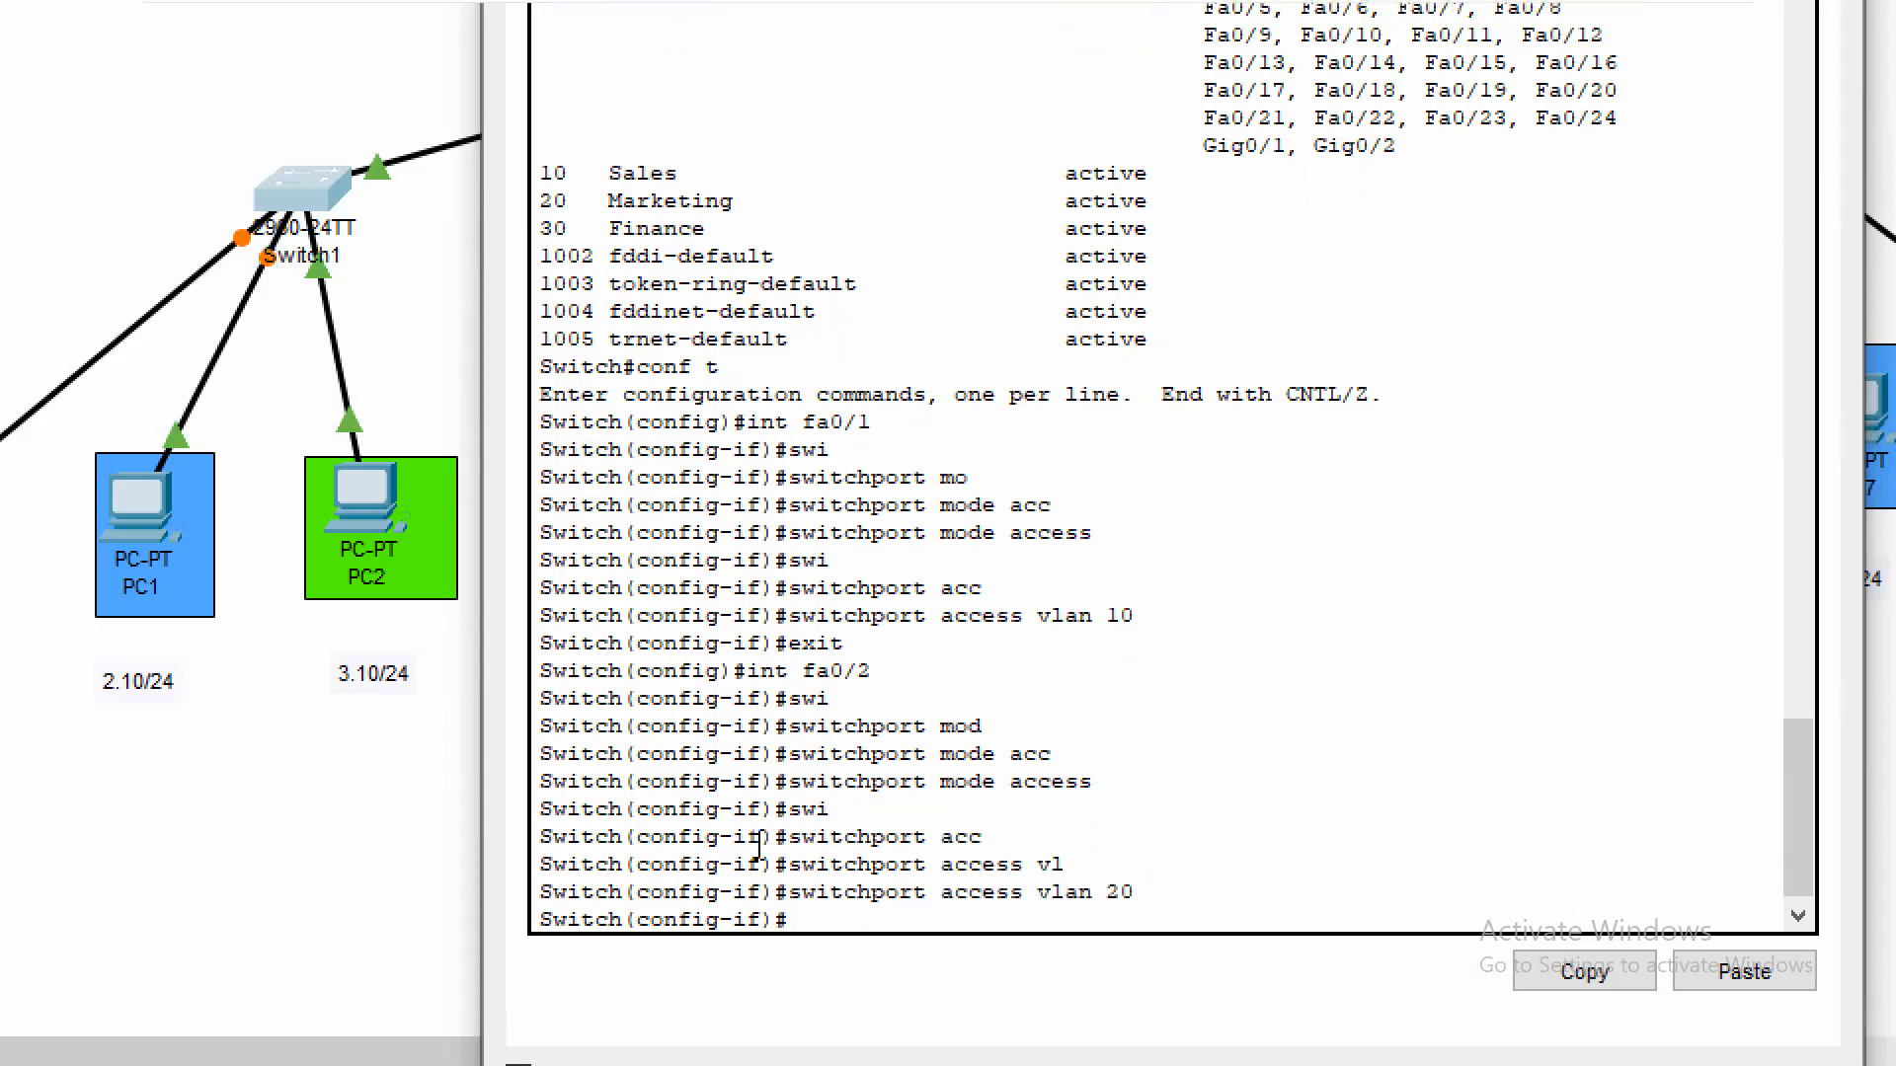
type("exit")
key("Return")
type("swi")
key("Tab")
key("BackSpace")
key("BackSpace")
key("BackSpace")
Set Switch1's interface fa0/3 to switchport access mode
type("in")
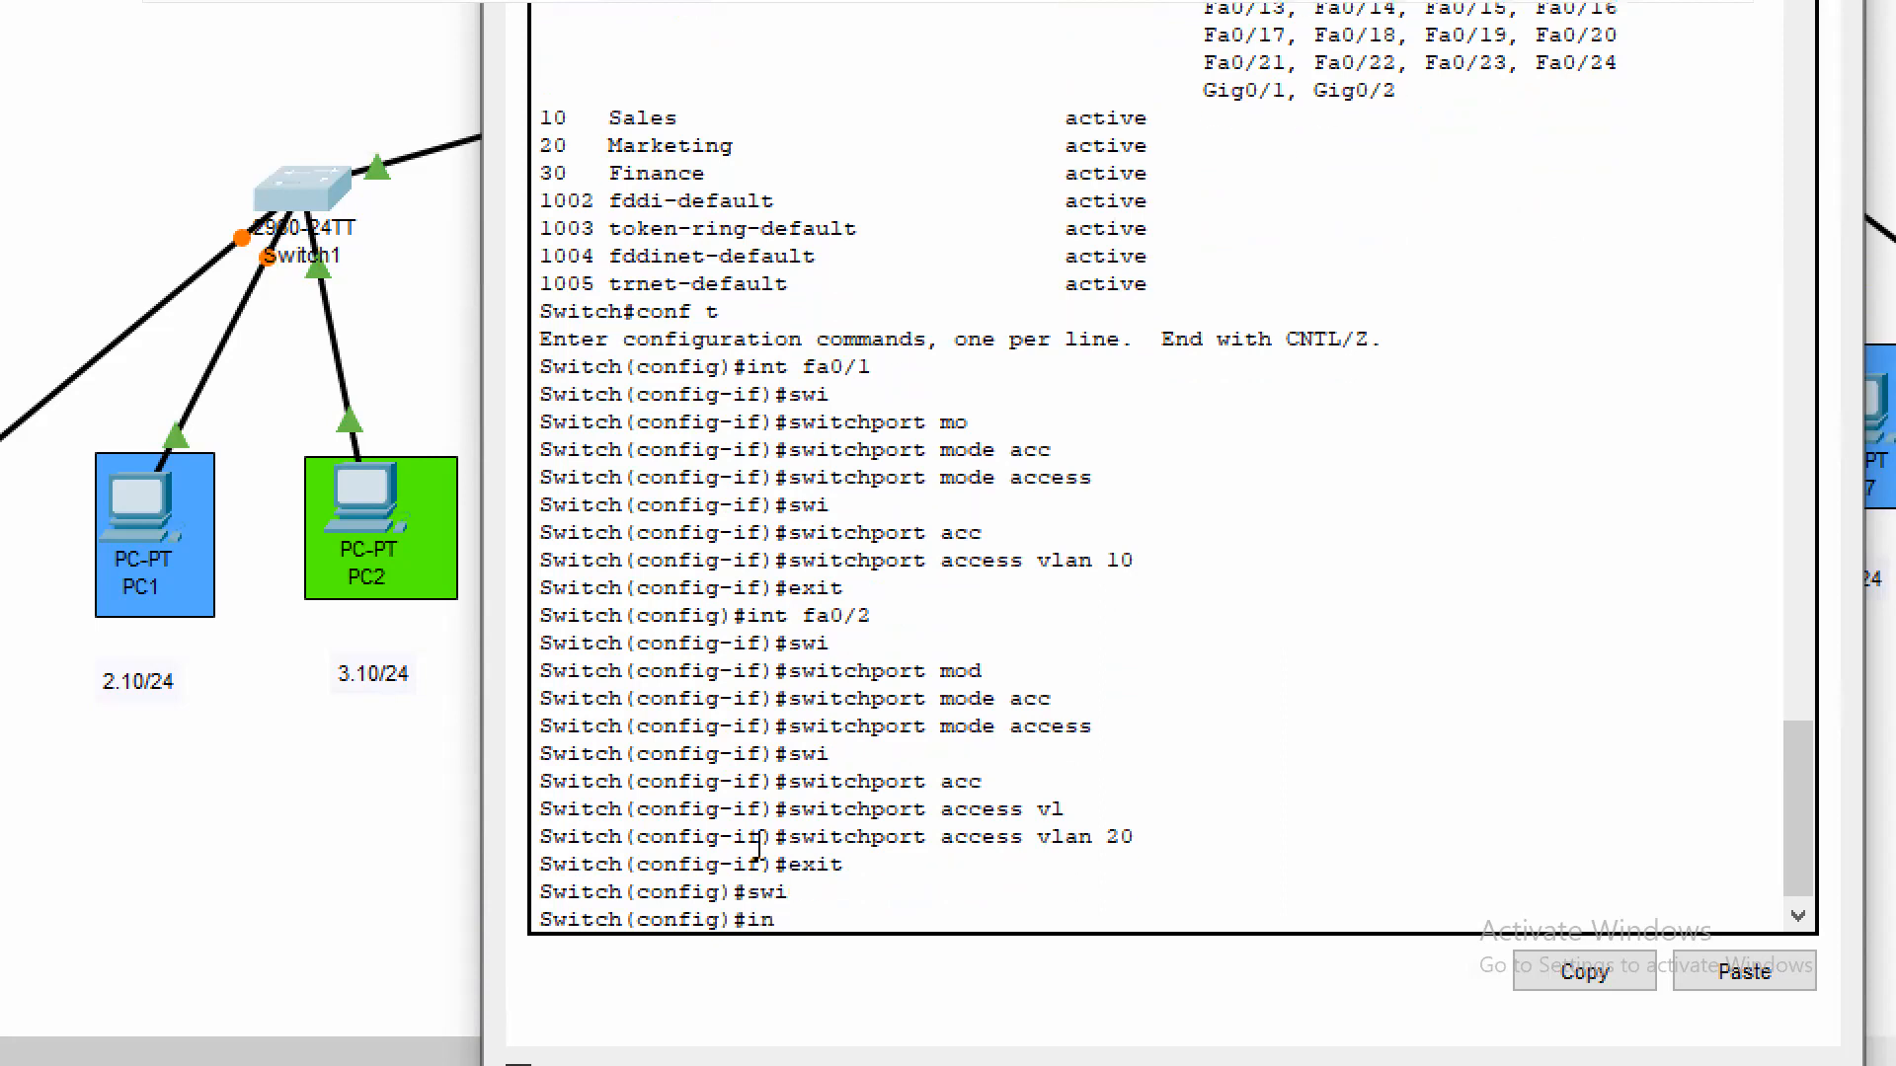
type("t fa/3")
key("BackSpace")
key("BackSpace")
type("0/3")
key("Return")
type("swi")
key("Tab")
type("mo")
key("Tab")
type("acc")
key("Tab")
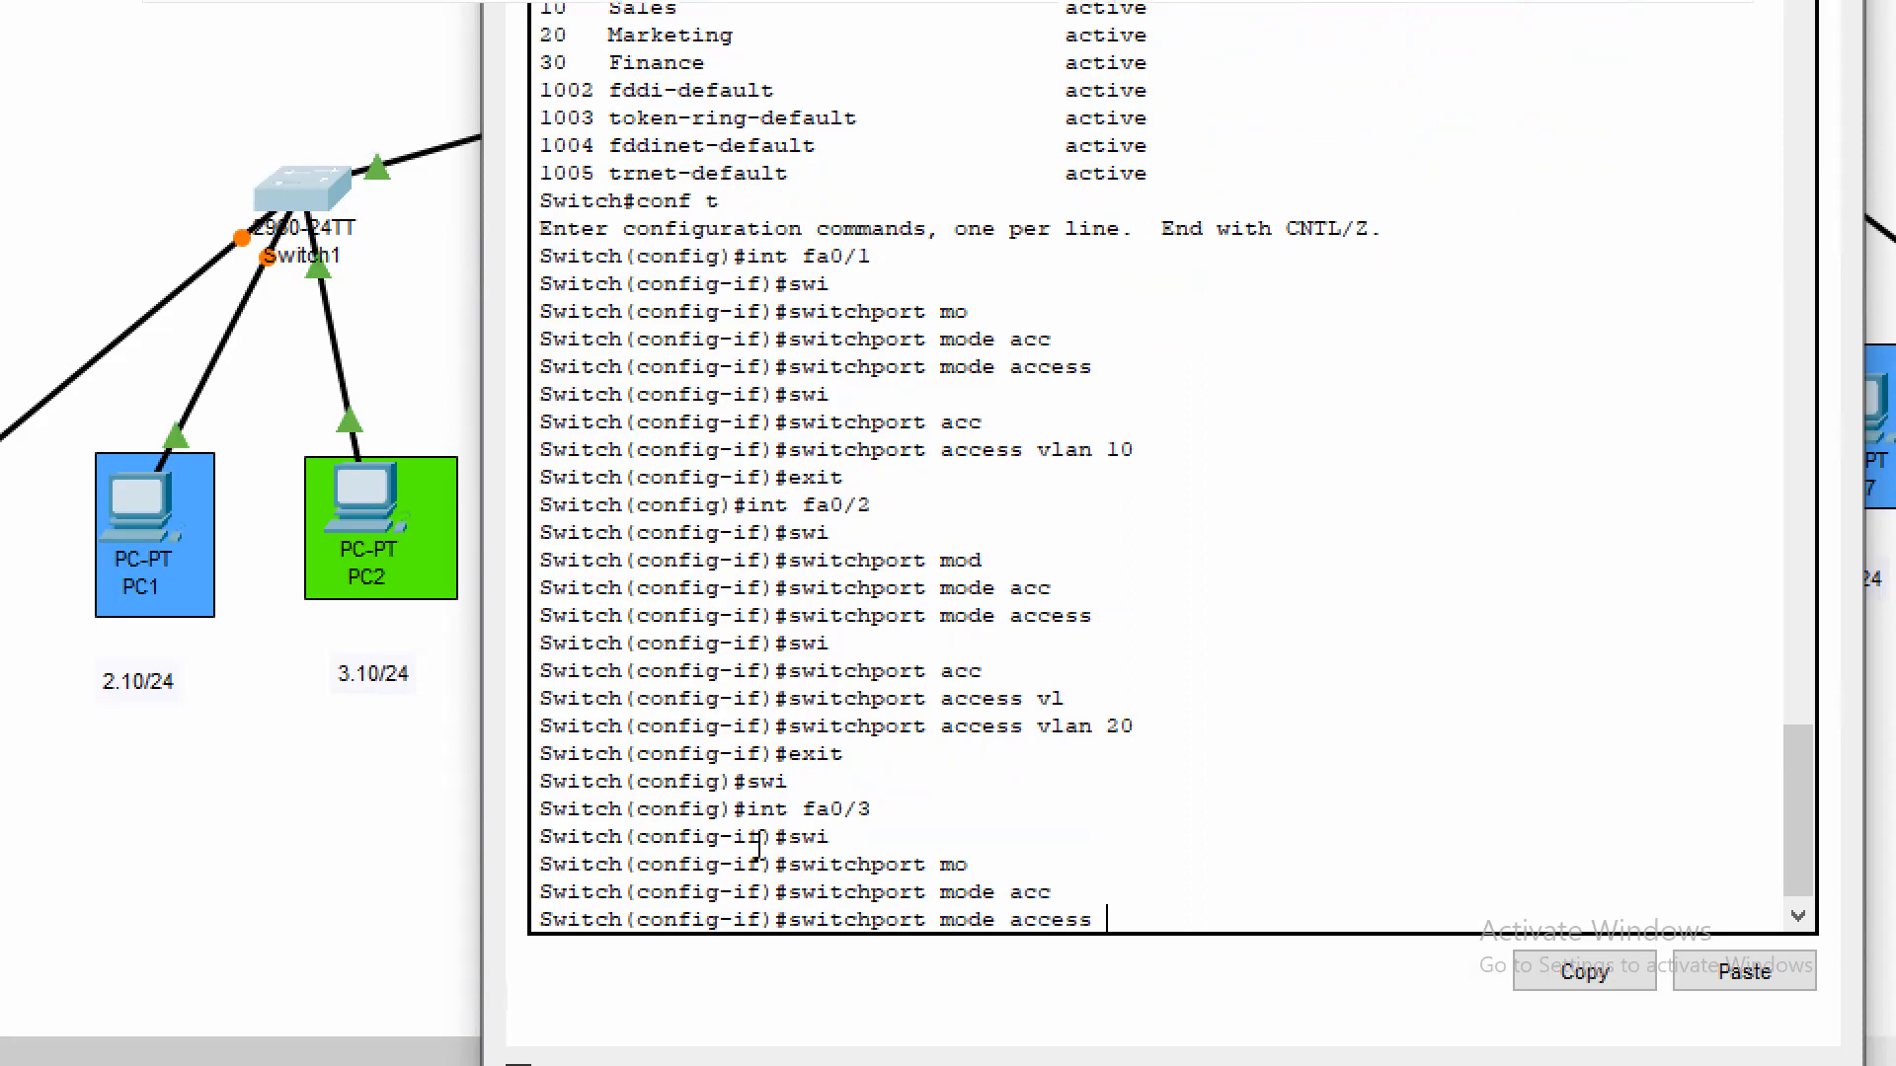
key("Return")
Assign Switch1's interface fa0/3 to access VLAN 30 and exit the interface configuration
type("siw")
key("Tab")
key("BackSpace")
key("BackSpace")
type("wi")
key("Tab")
type("acc")
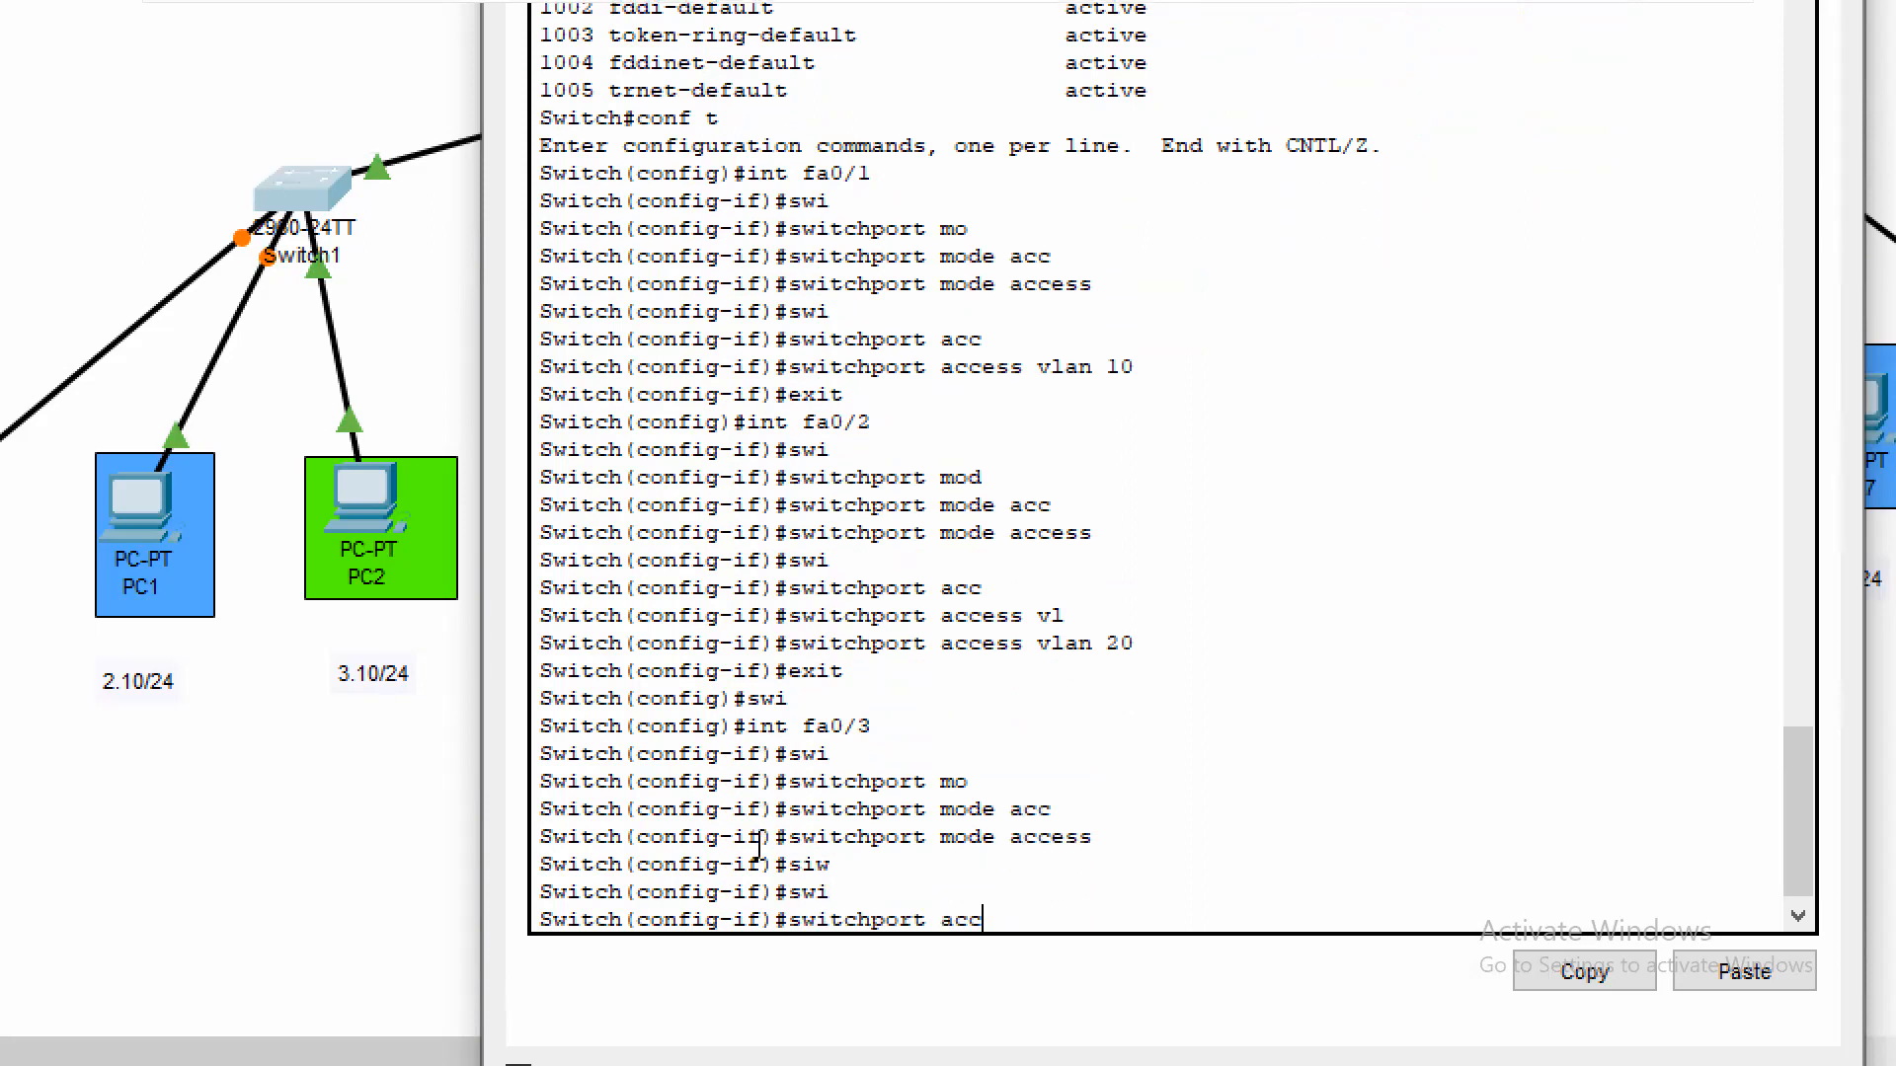
key("Tab")
type("vl")
key("Tab")
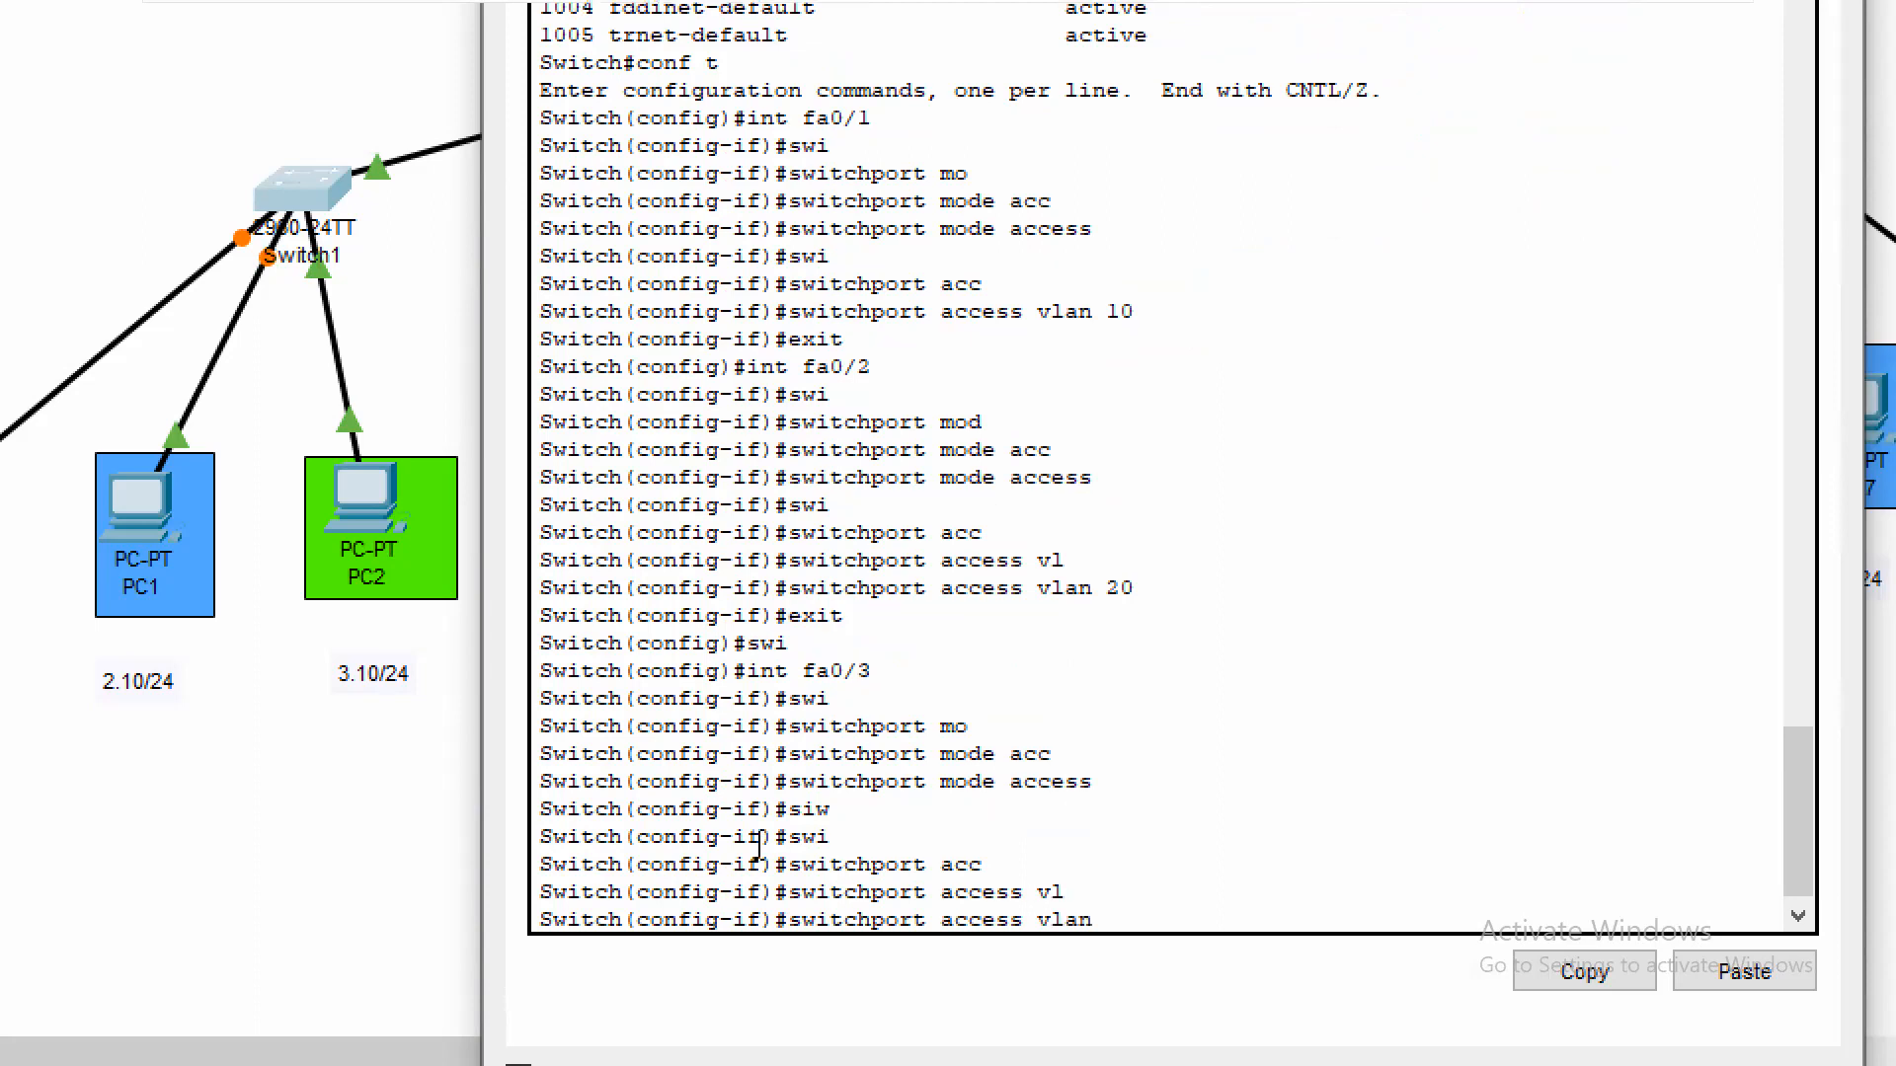
type("30")
key("Return")
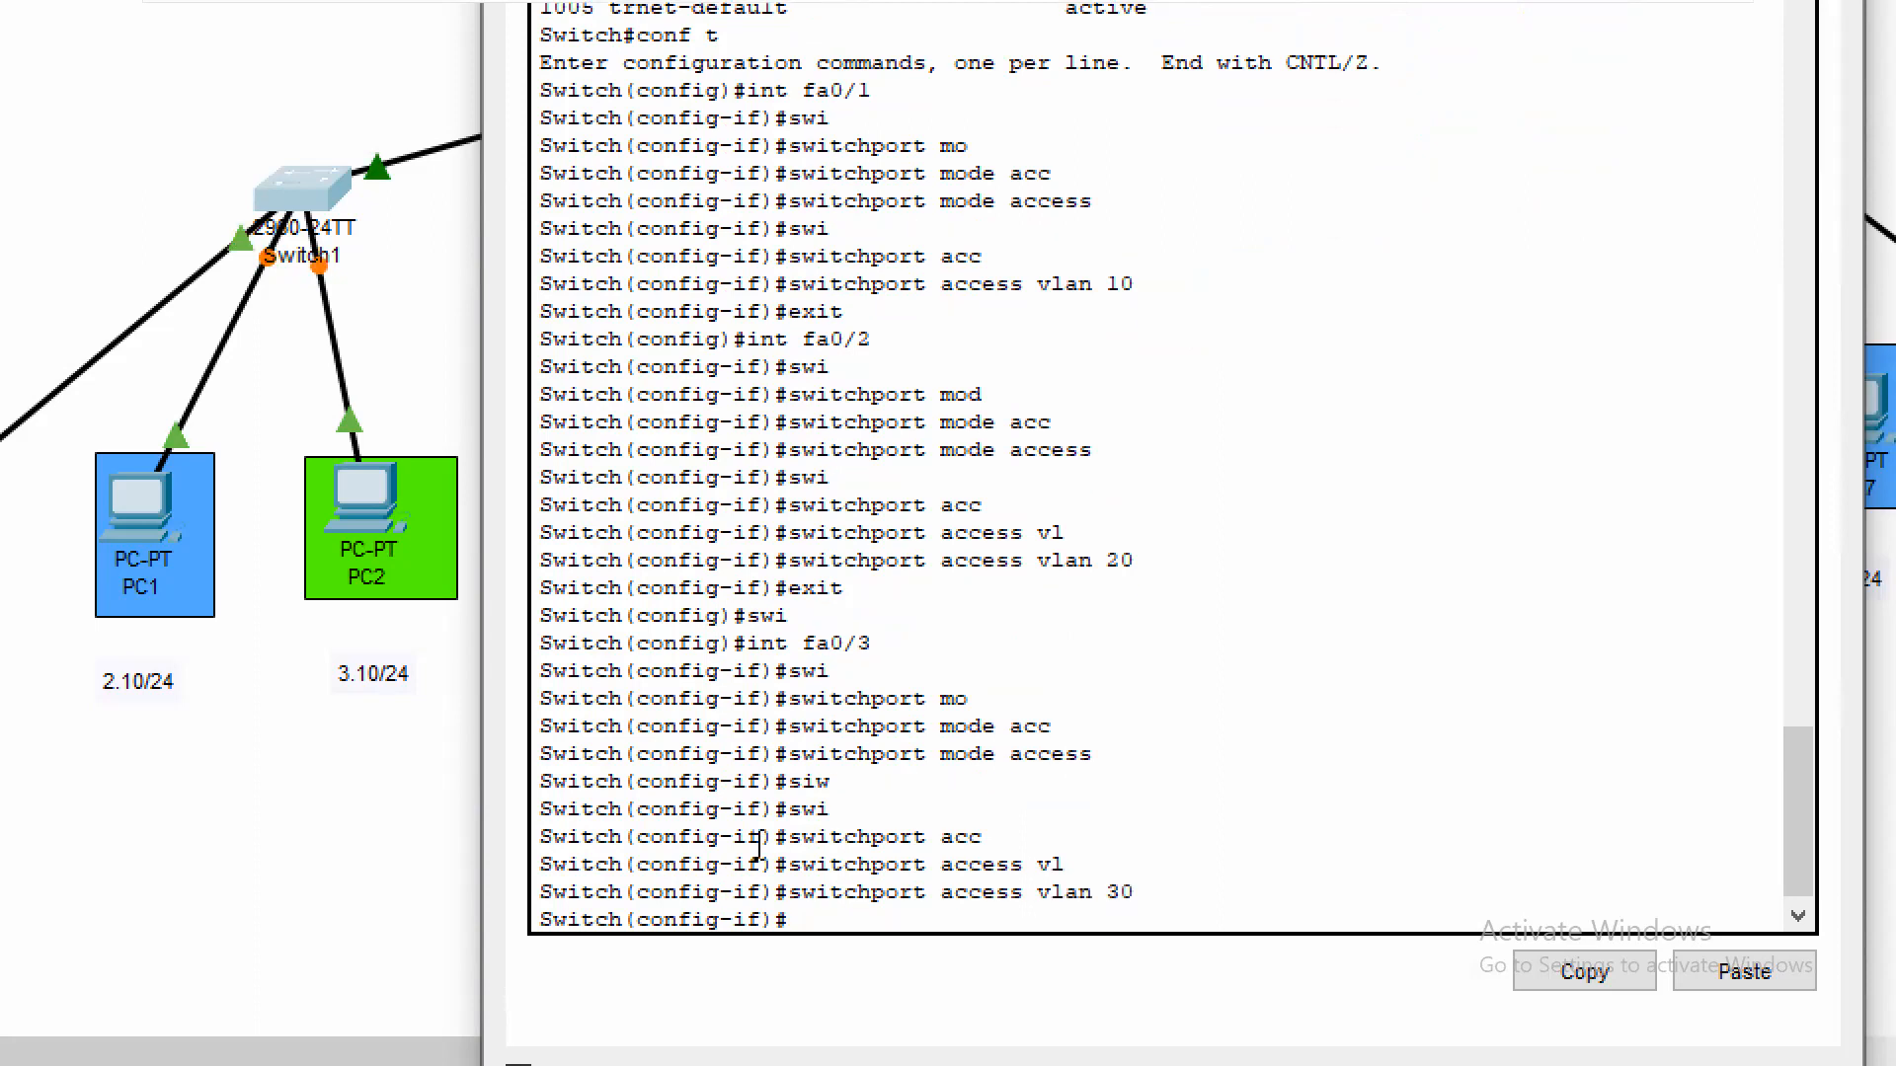
key("Return")
type("exit")
key("Return")
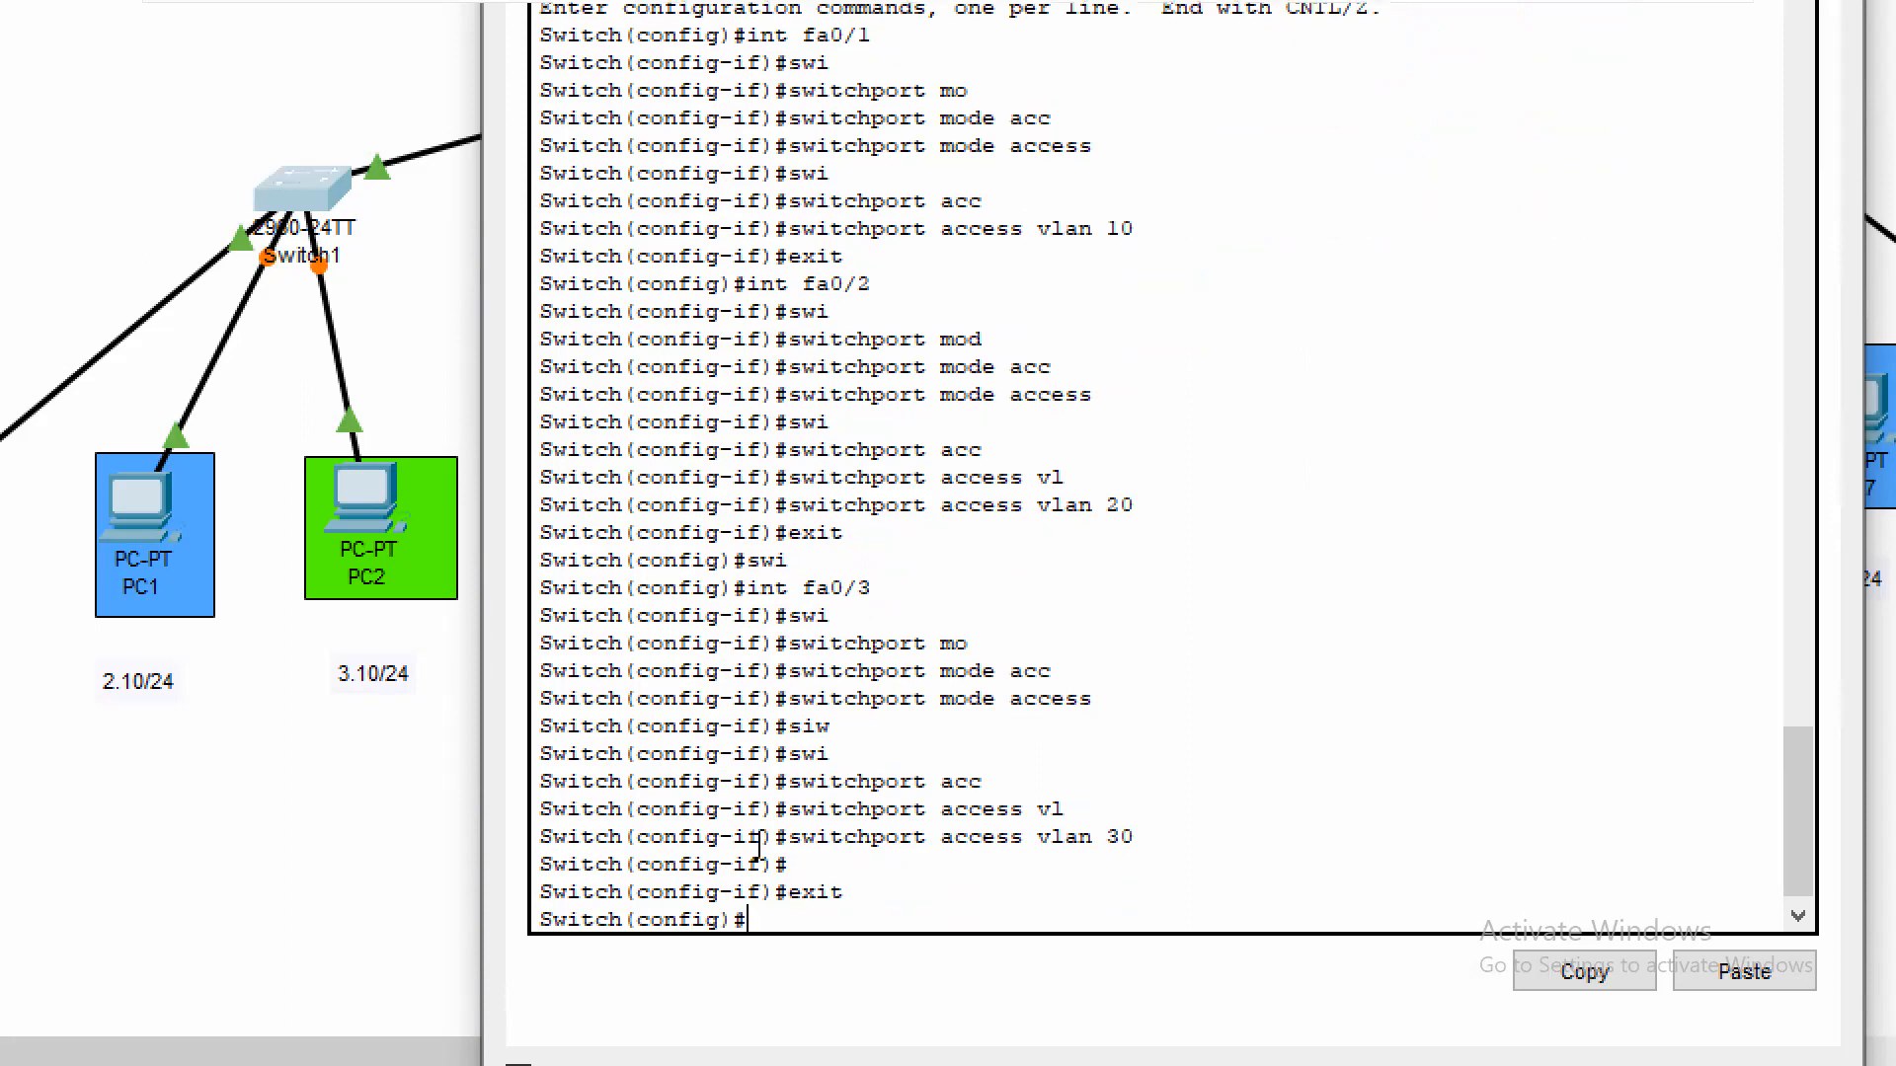
Set Switch1's uplink interface fa0/4 to switchport trunk mode and exit the interface configuration
type("int fa0/4")
key("Return")
type("swi")
key("Tab")
type("mod")
key("Tab")
type("atrunk")
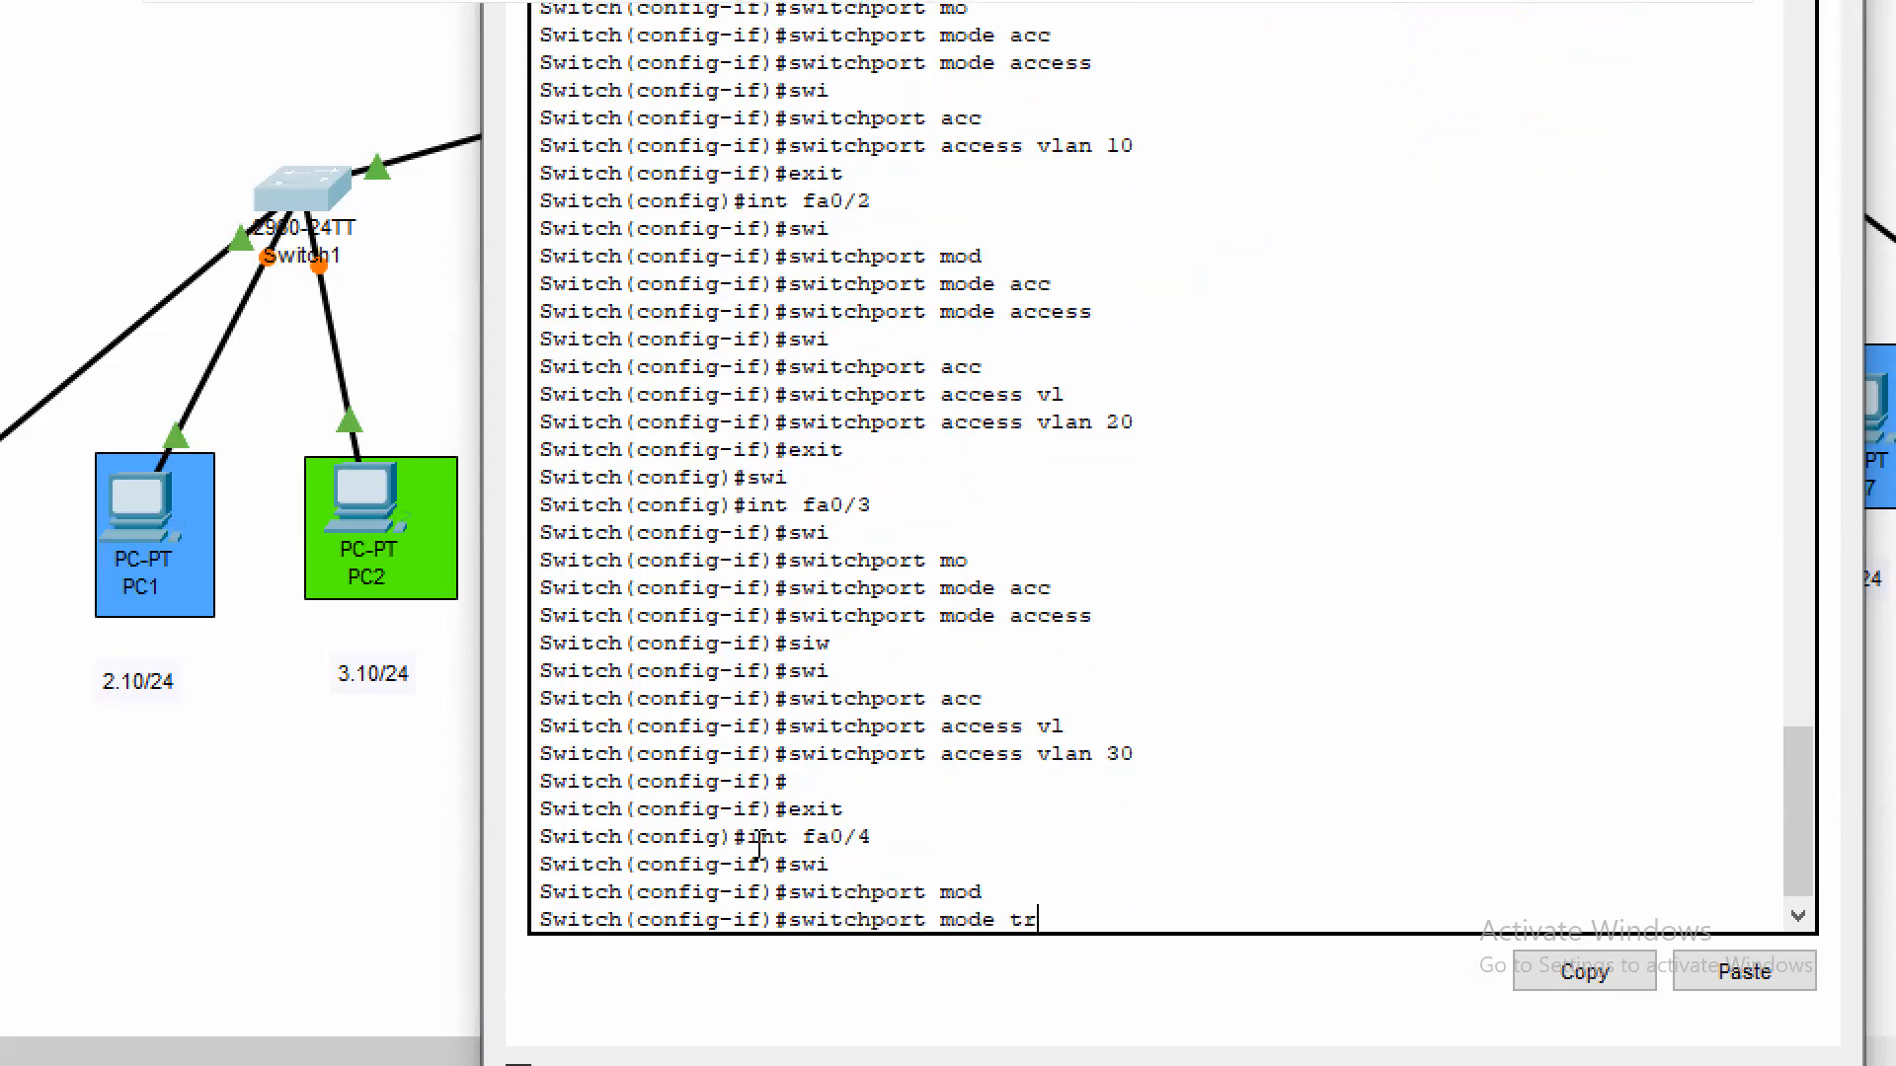
key("Tab")
key("Return")
key("Return")
type("exit")
Leave global configuration on Switch1 and check the VLAN port assignments with sh vl br
key("Return")
type("exit")
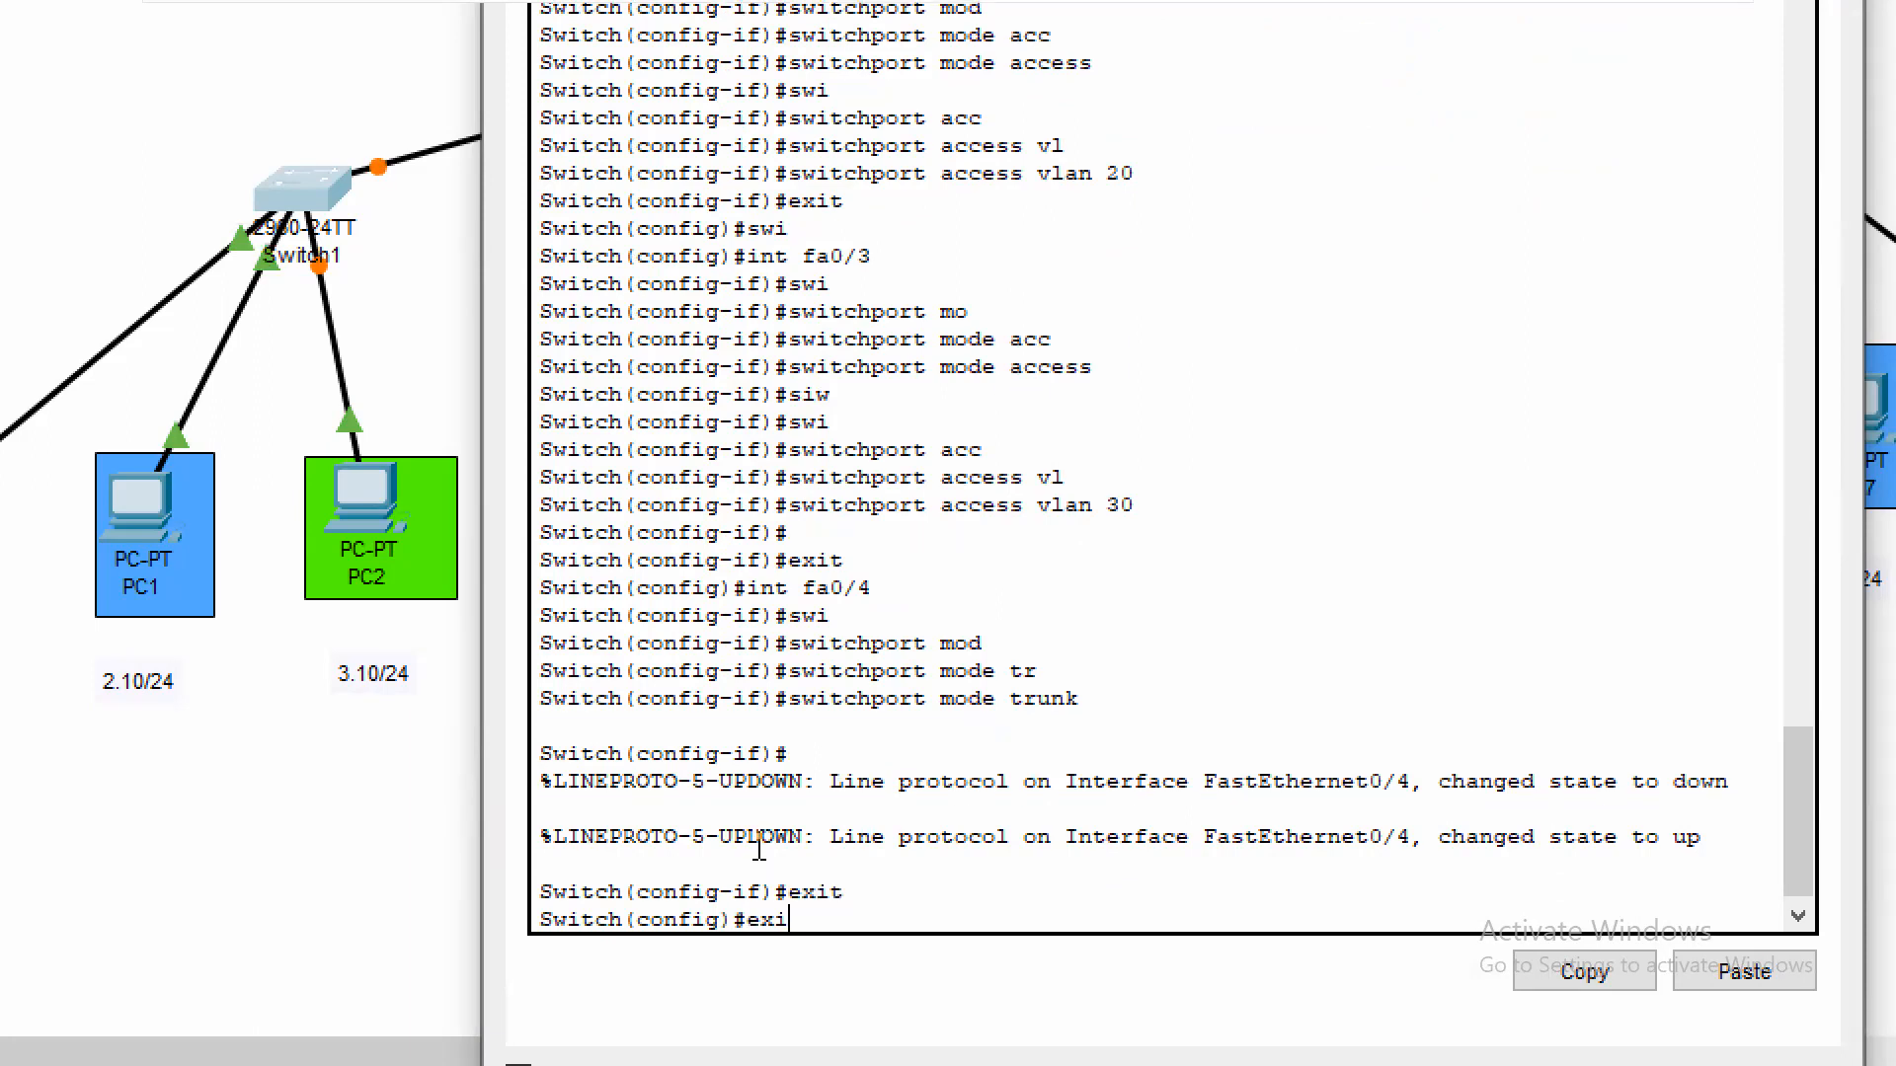
key("Return")
key("Return")
type("sh")
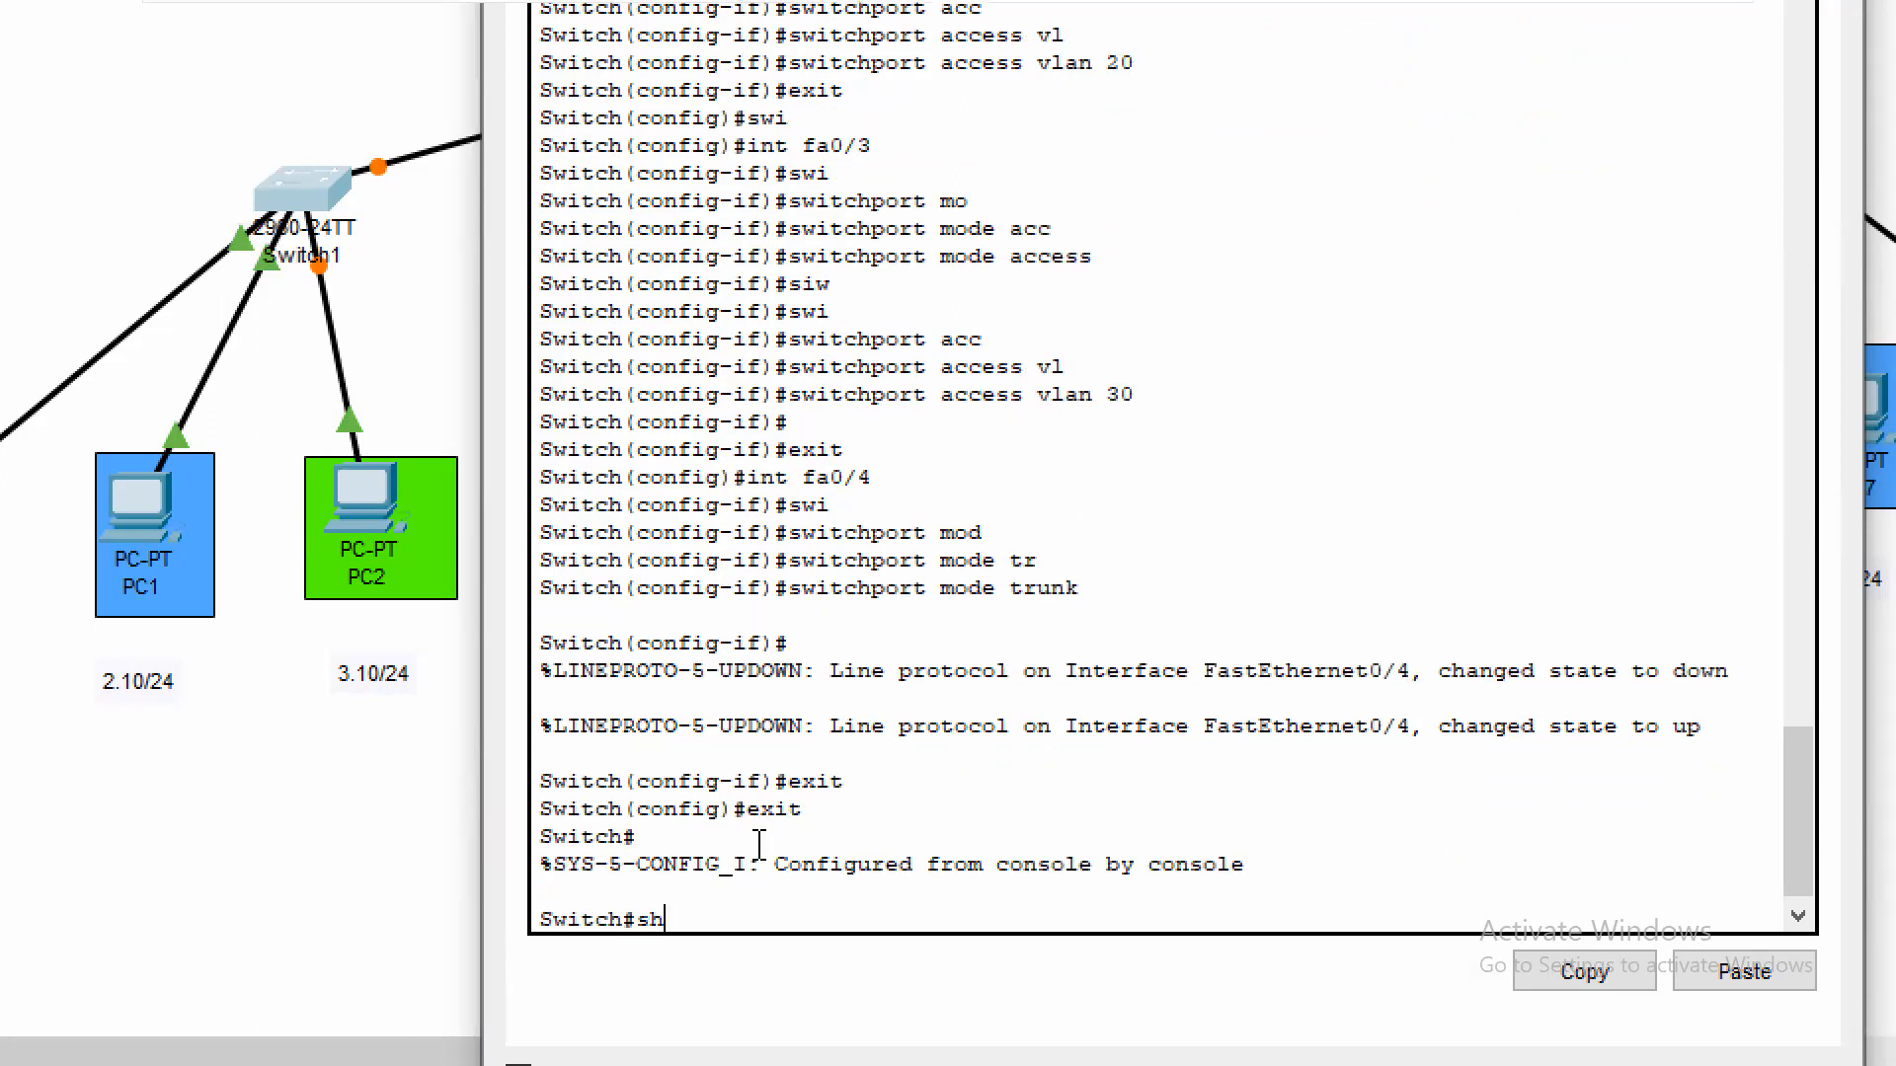
type(" vl br")
key("Return")
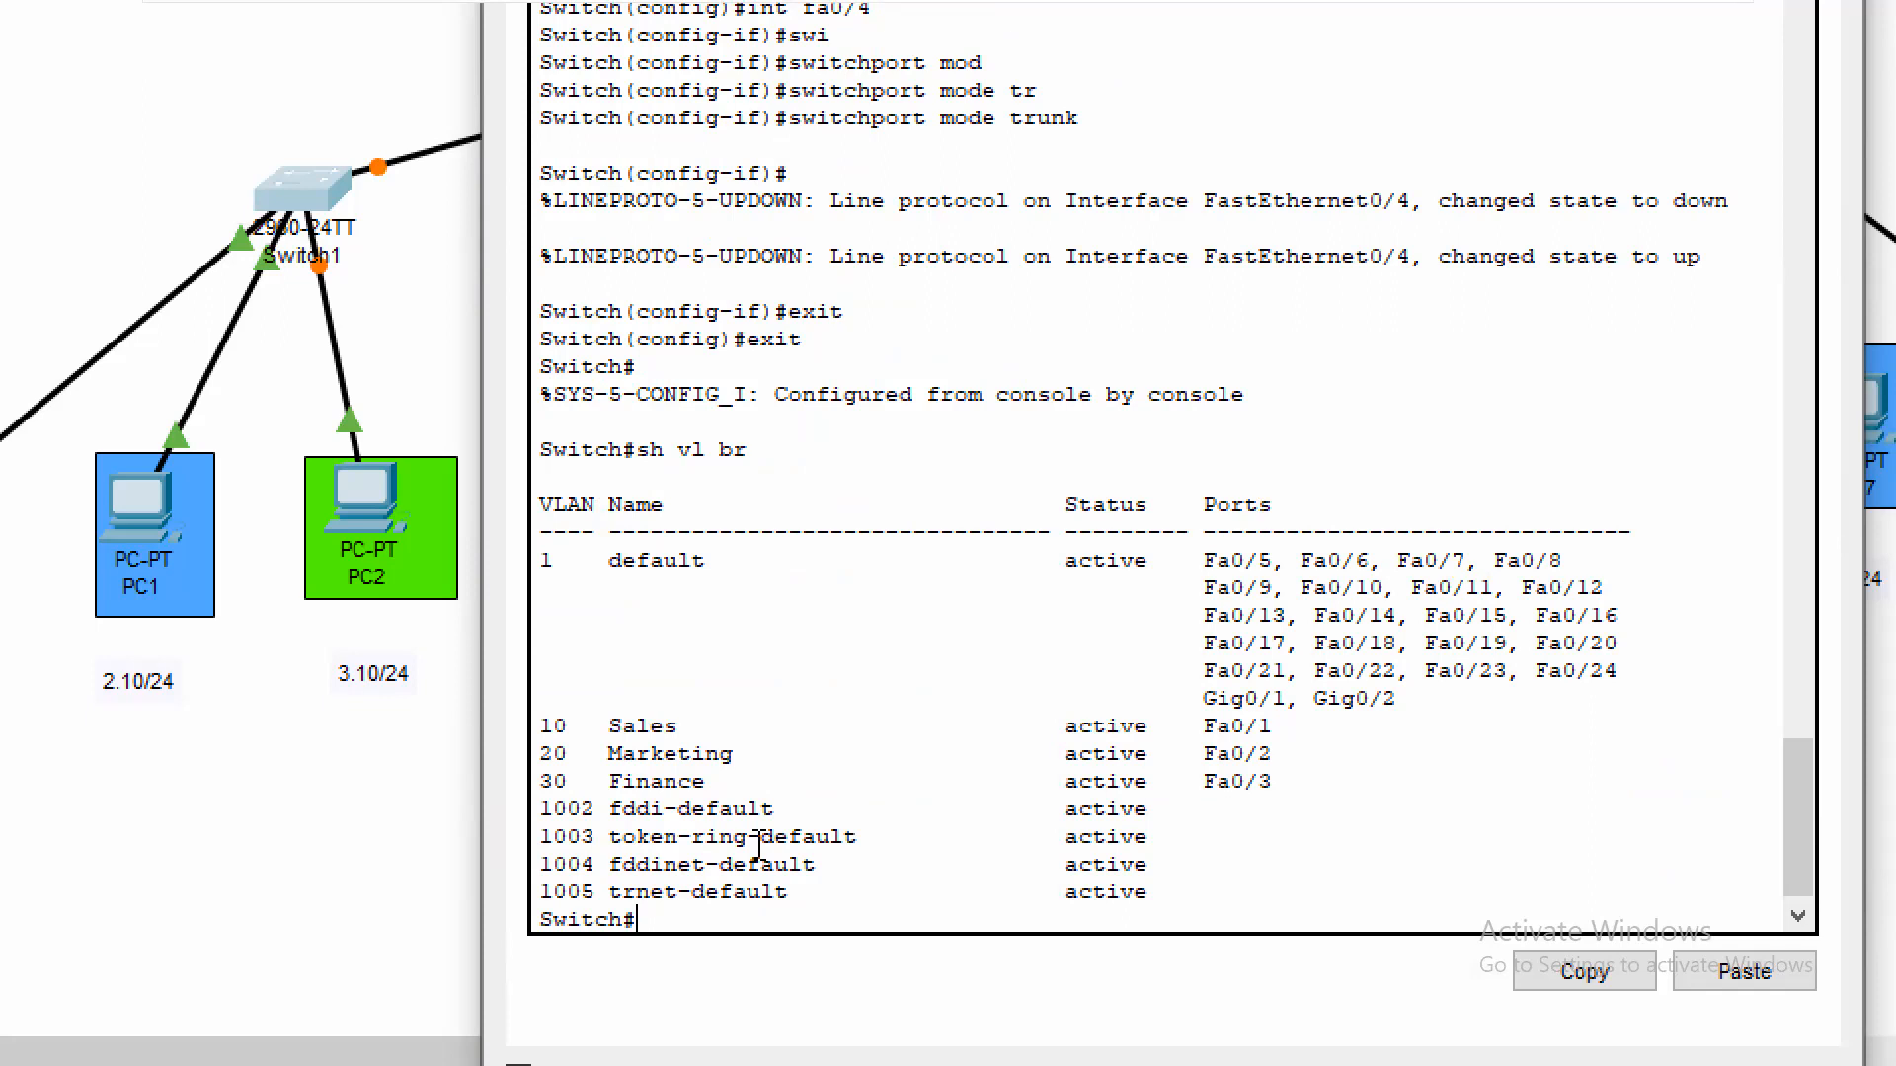
Review Switch1's running configuration with sh run through the FastEthernet0/1 to 0/4 interface entries, then quit the listing
type("sh run")
key("Return")
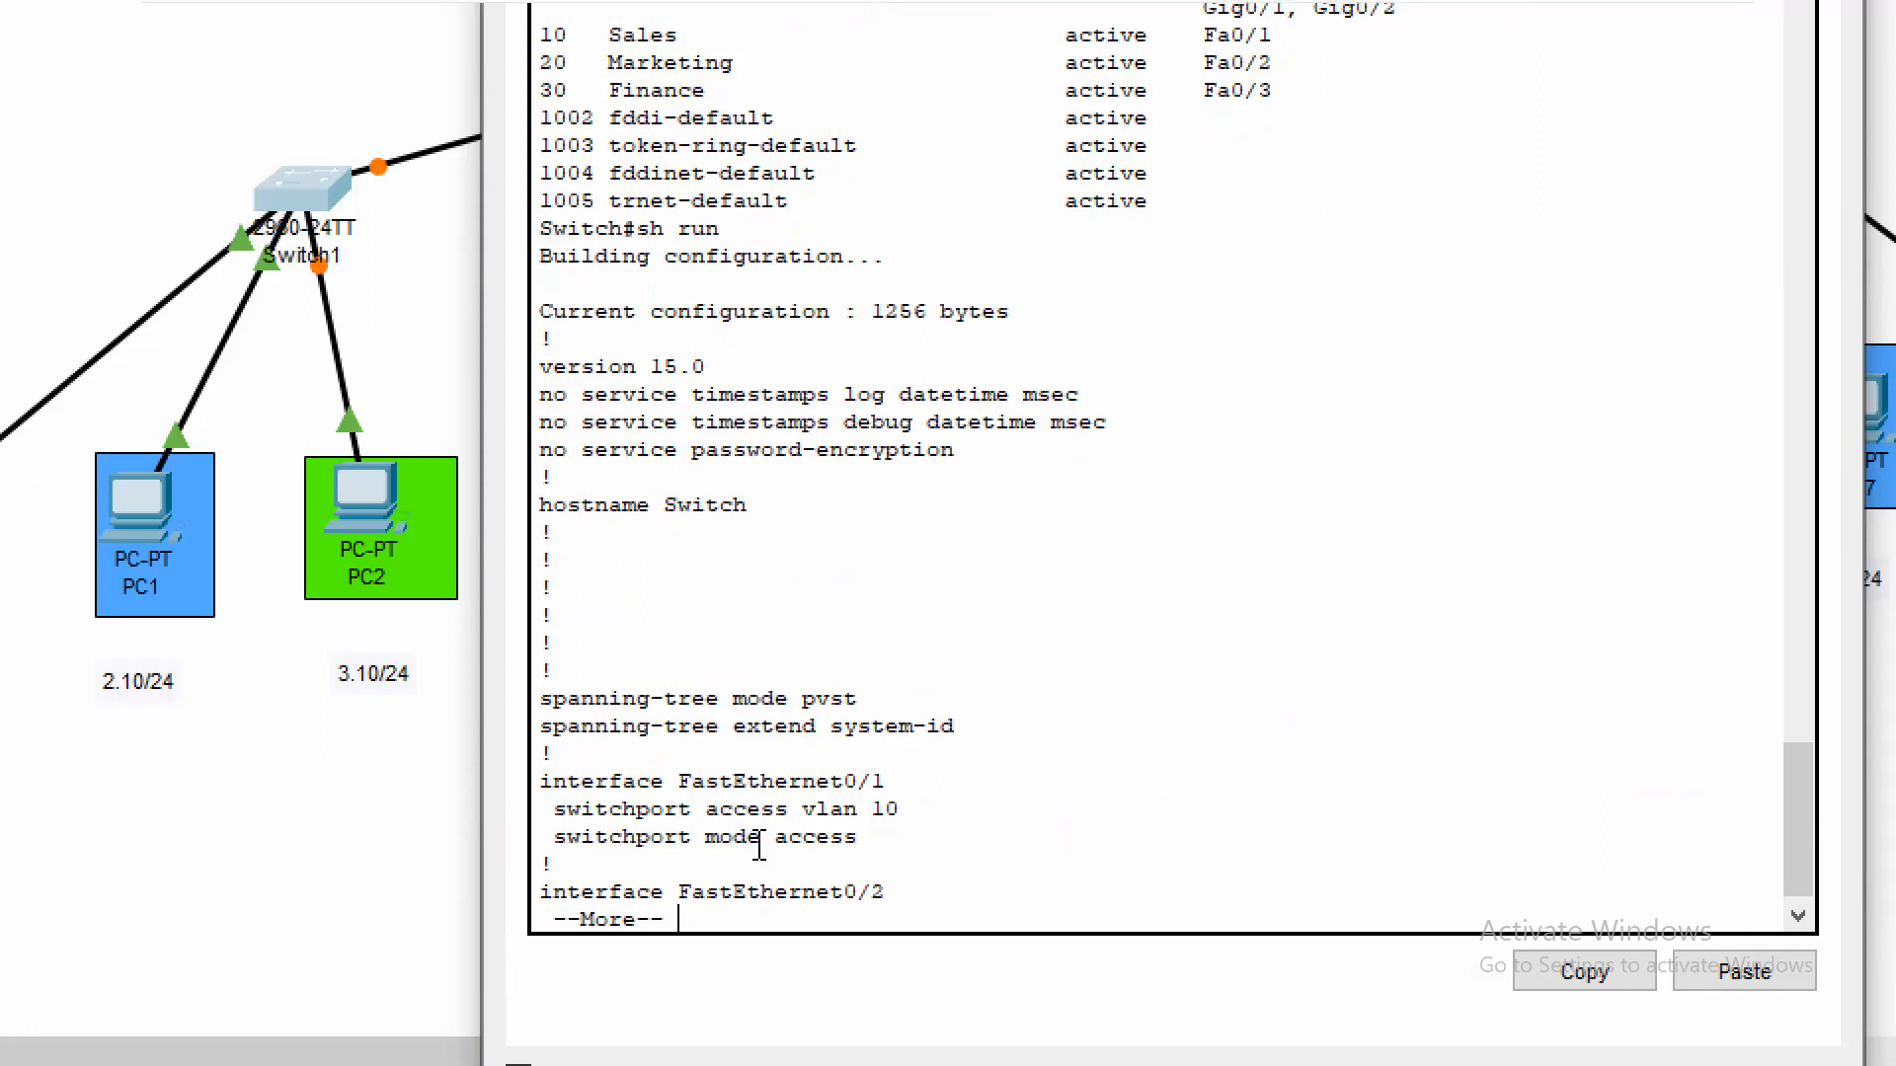
key("Return")
key("Return")
key("Return")
key("Return")
key("Return")
key("Return")
key("Return")
key("Return")
key("Return")
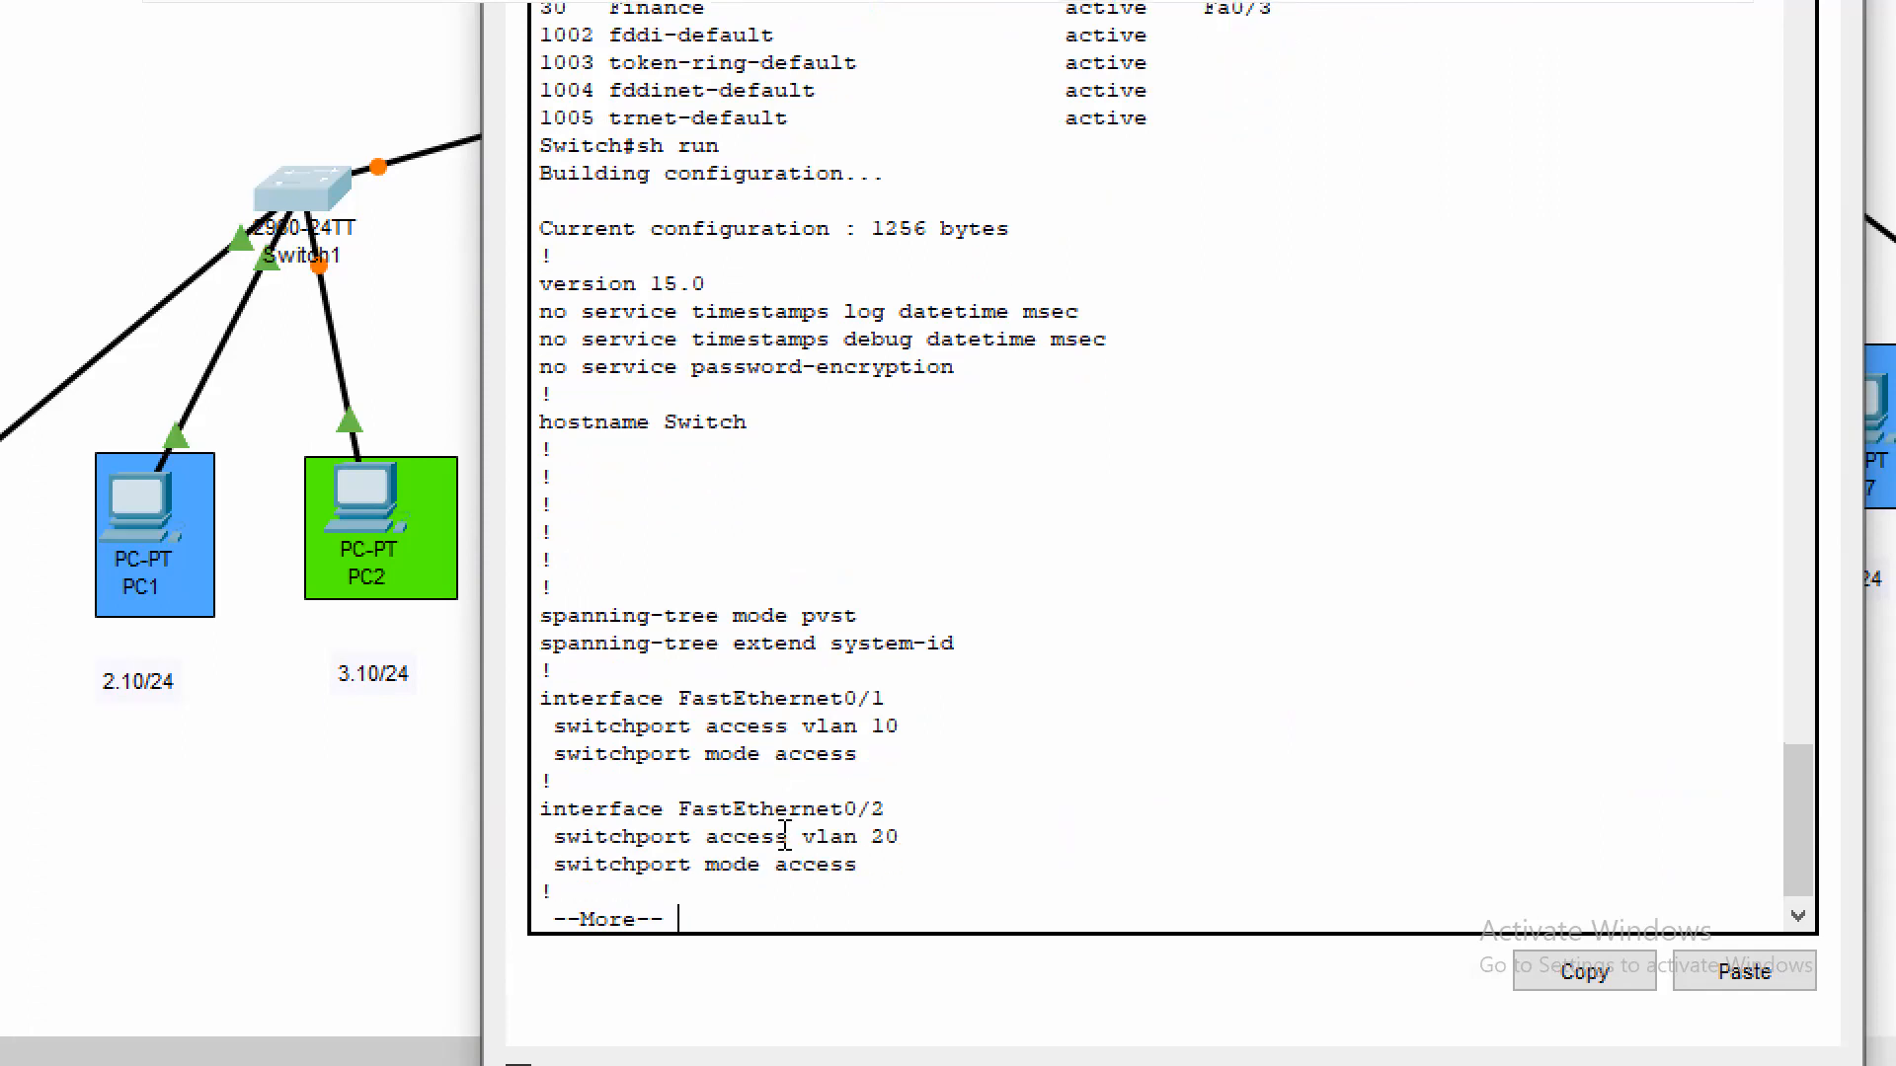
key("Return")
key("Return")
key("Return")
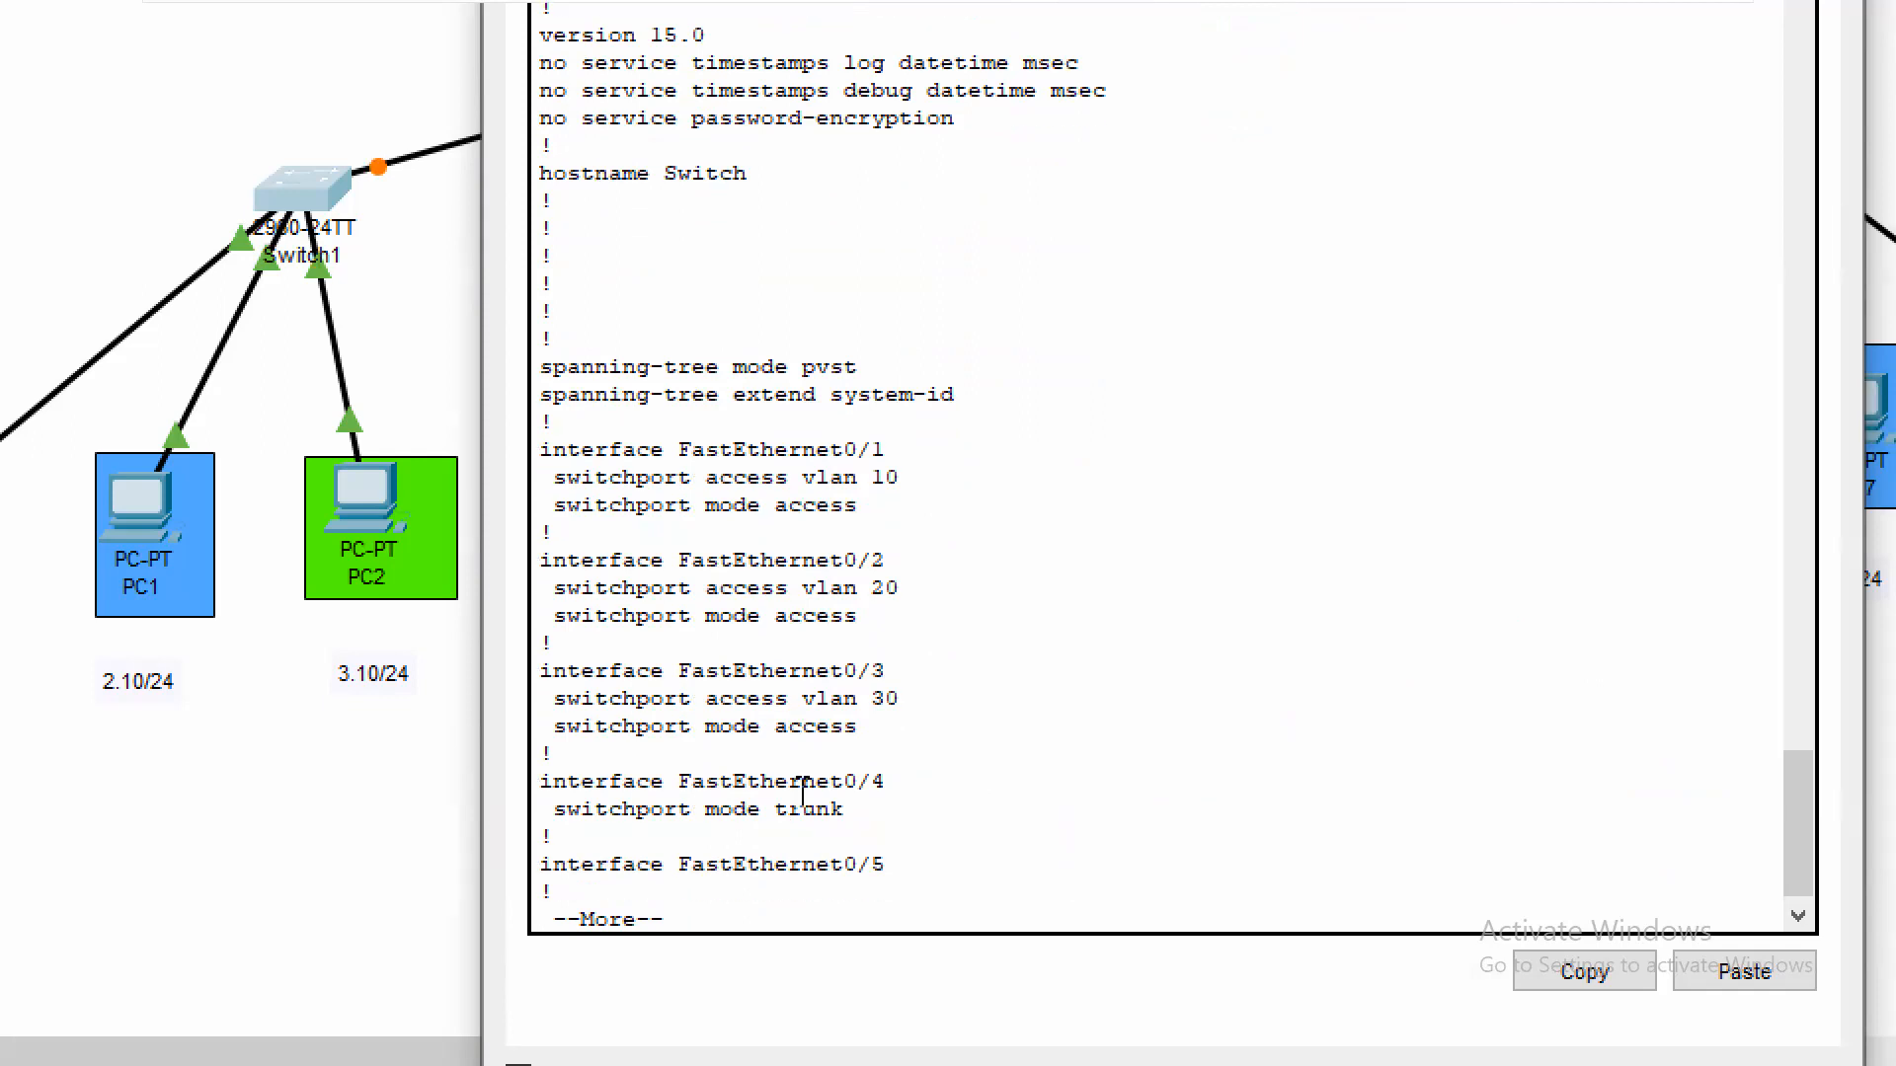
triple_click(805, 807)
left_click(885, 781)
key("q")
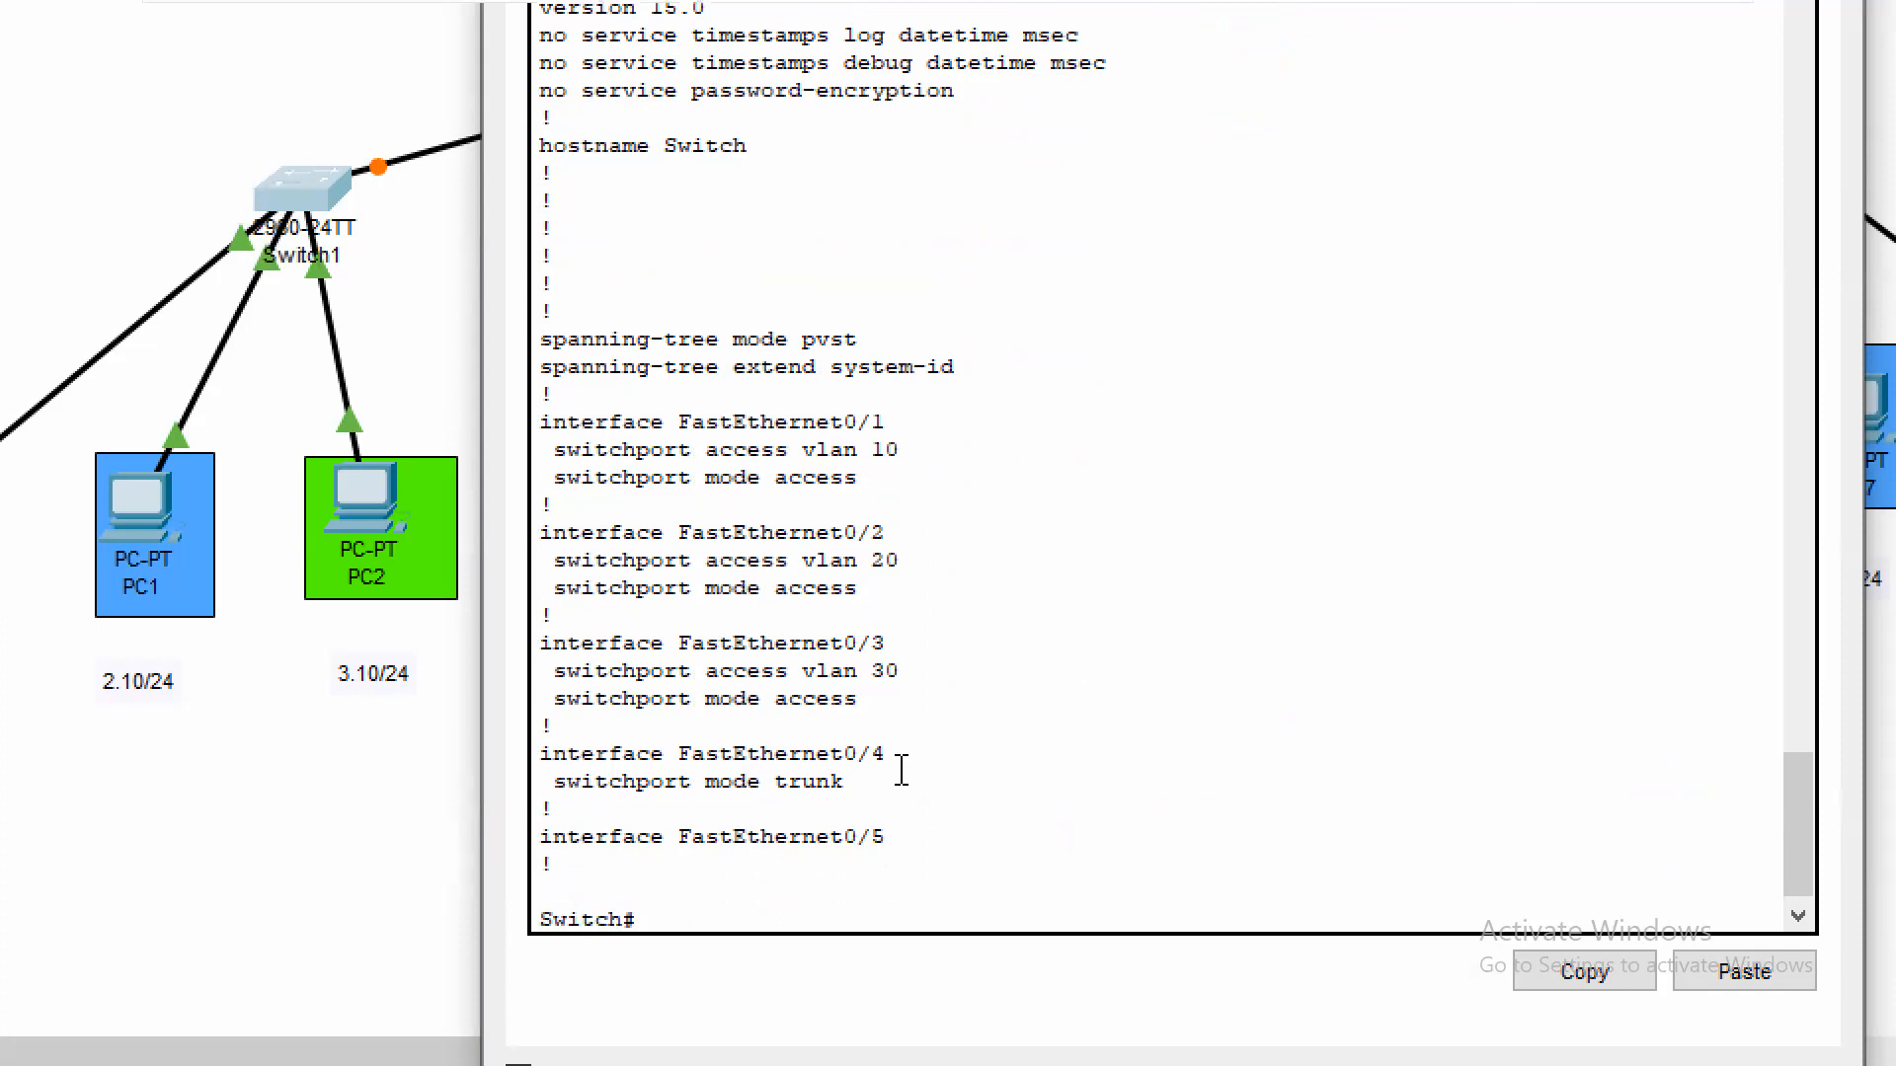
Save Switch1's configuration with wr and close its device window
type("wr")
key("Return")
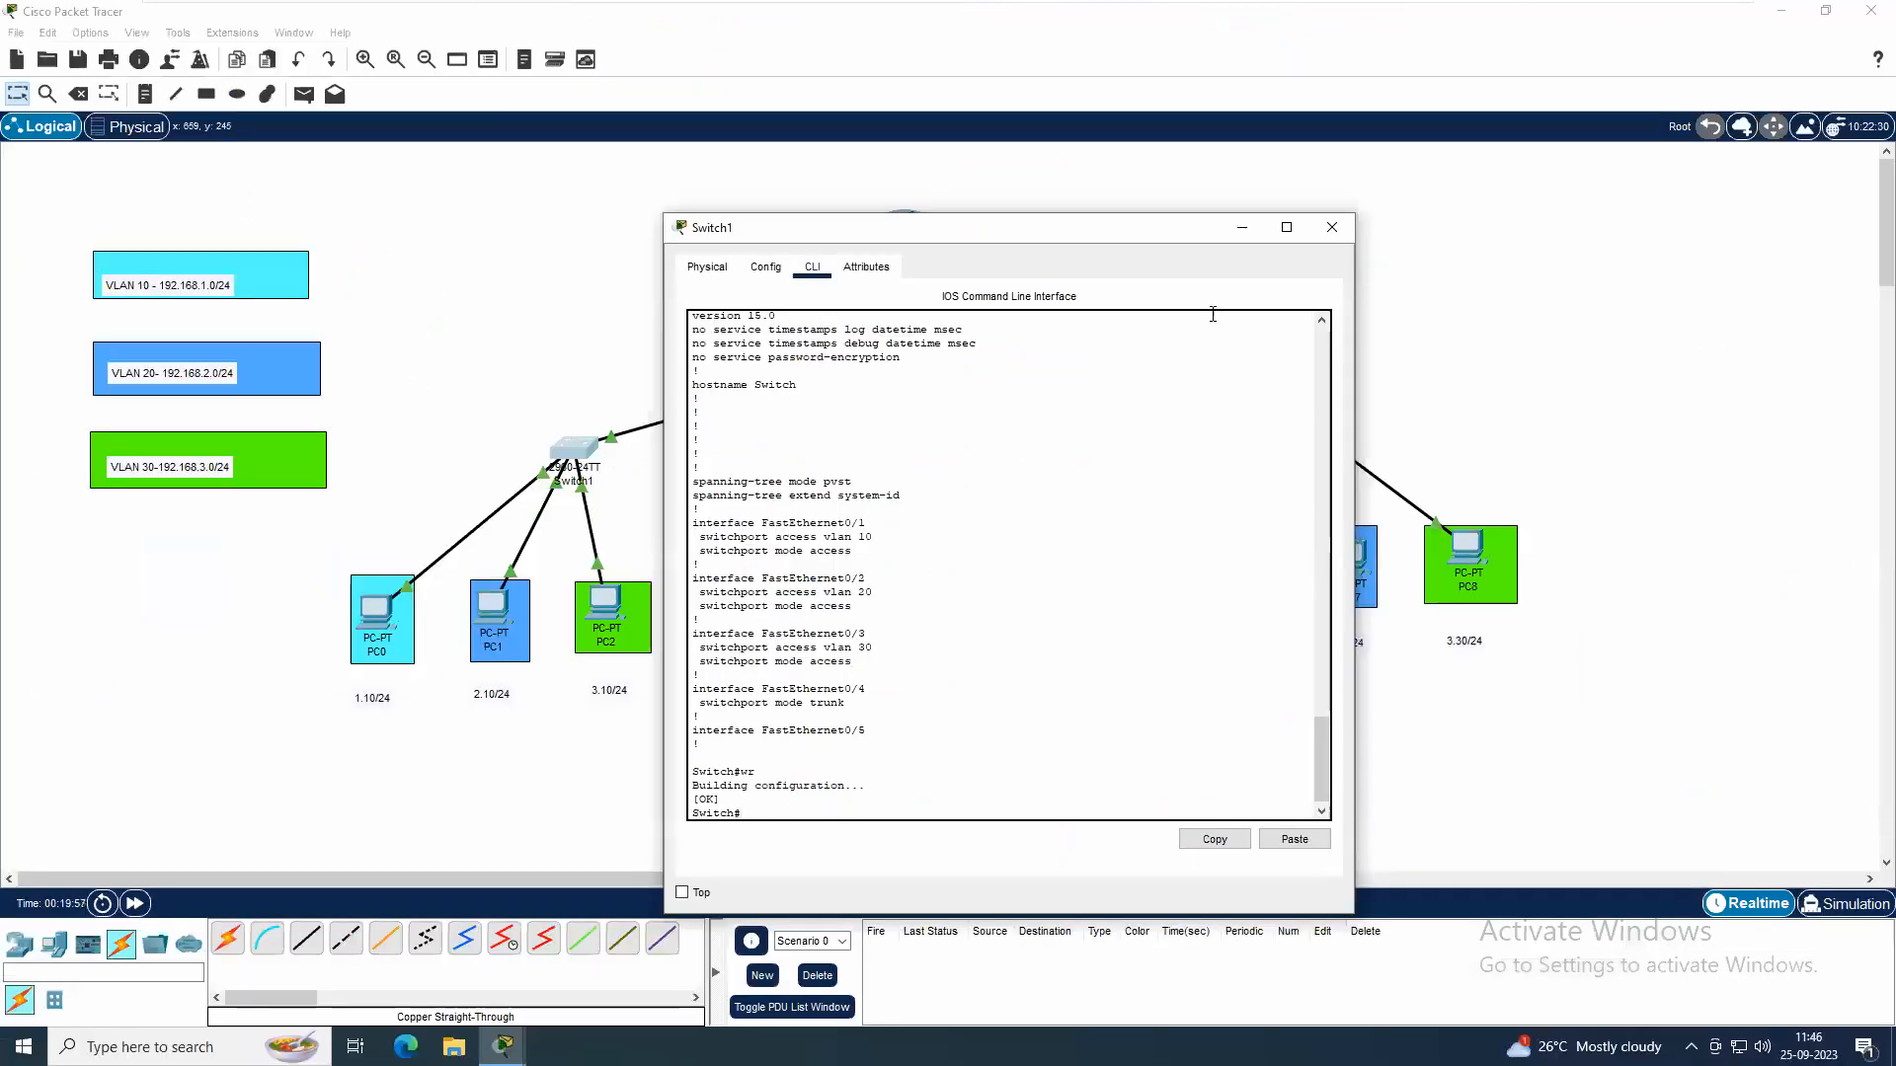
left_click(1329, 242)
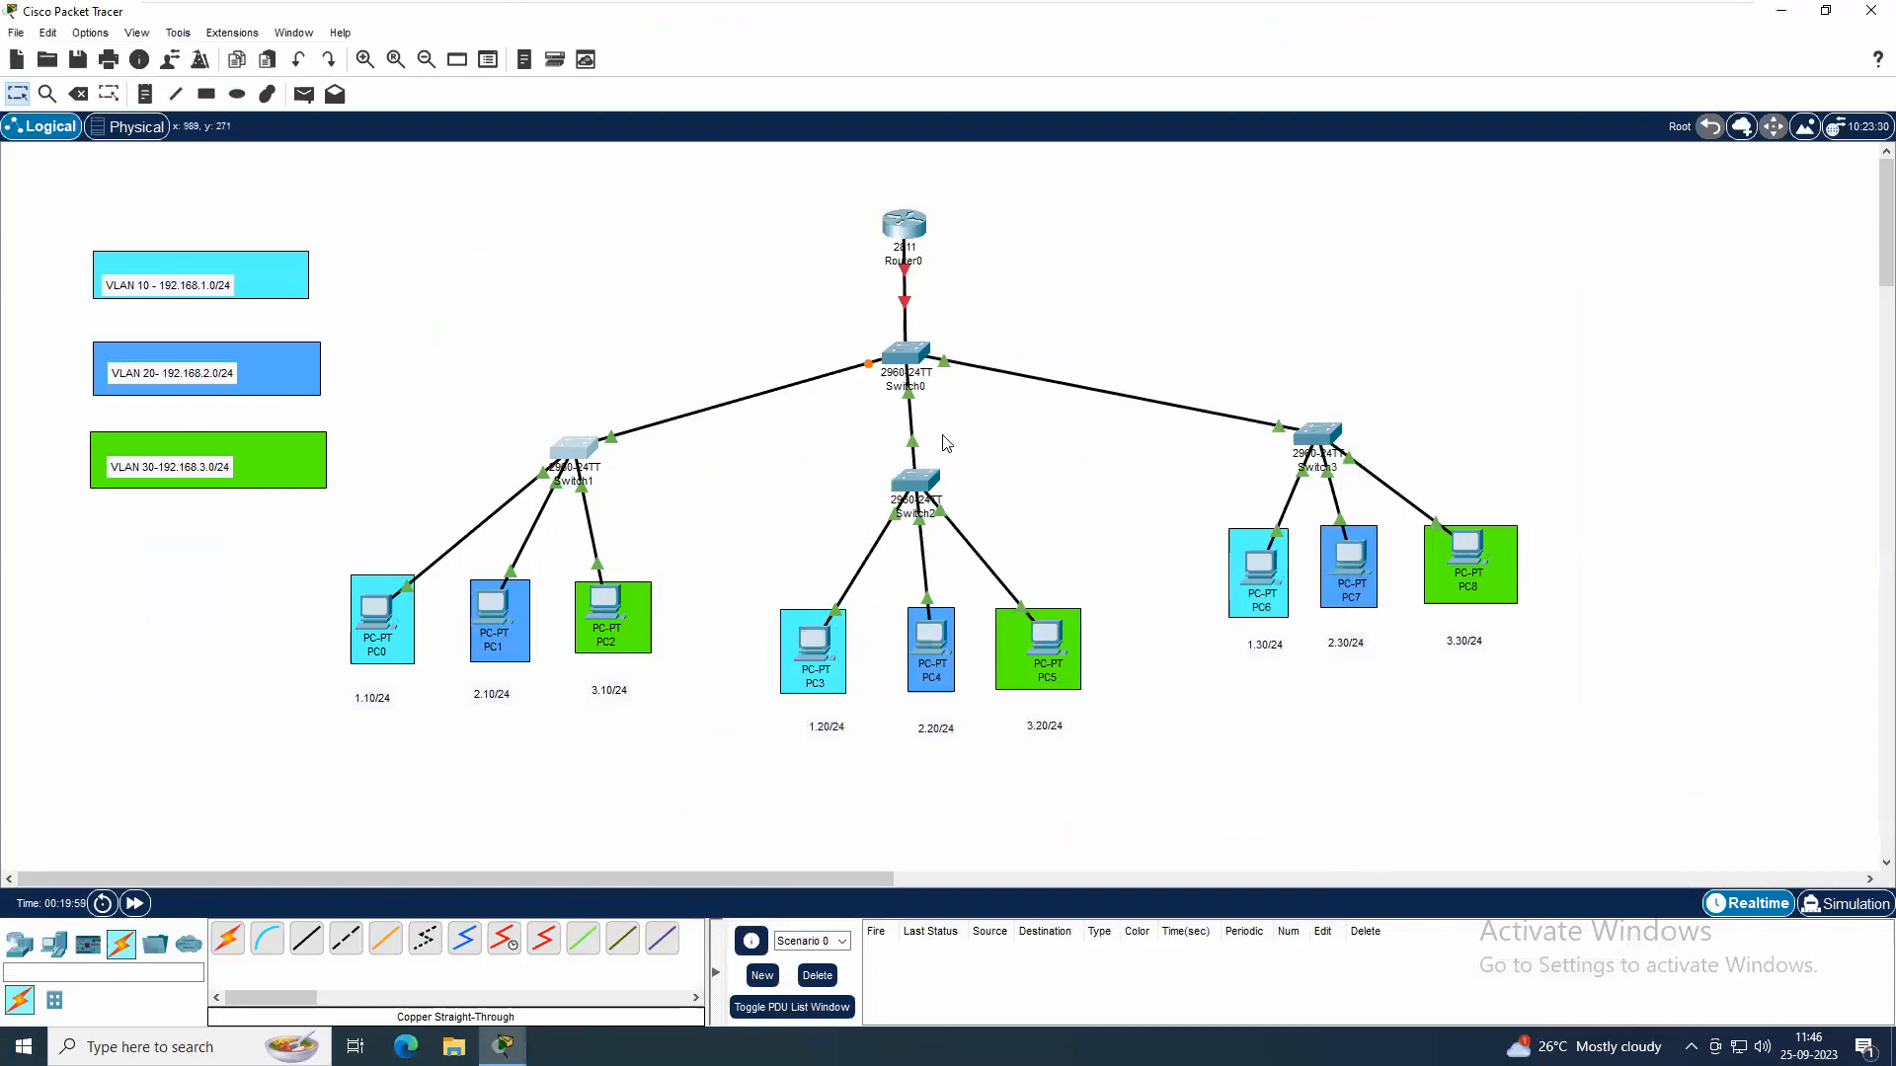
Open Switch2's command line and enter global configuration mode with en and conf t
left_click(925, 481)
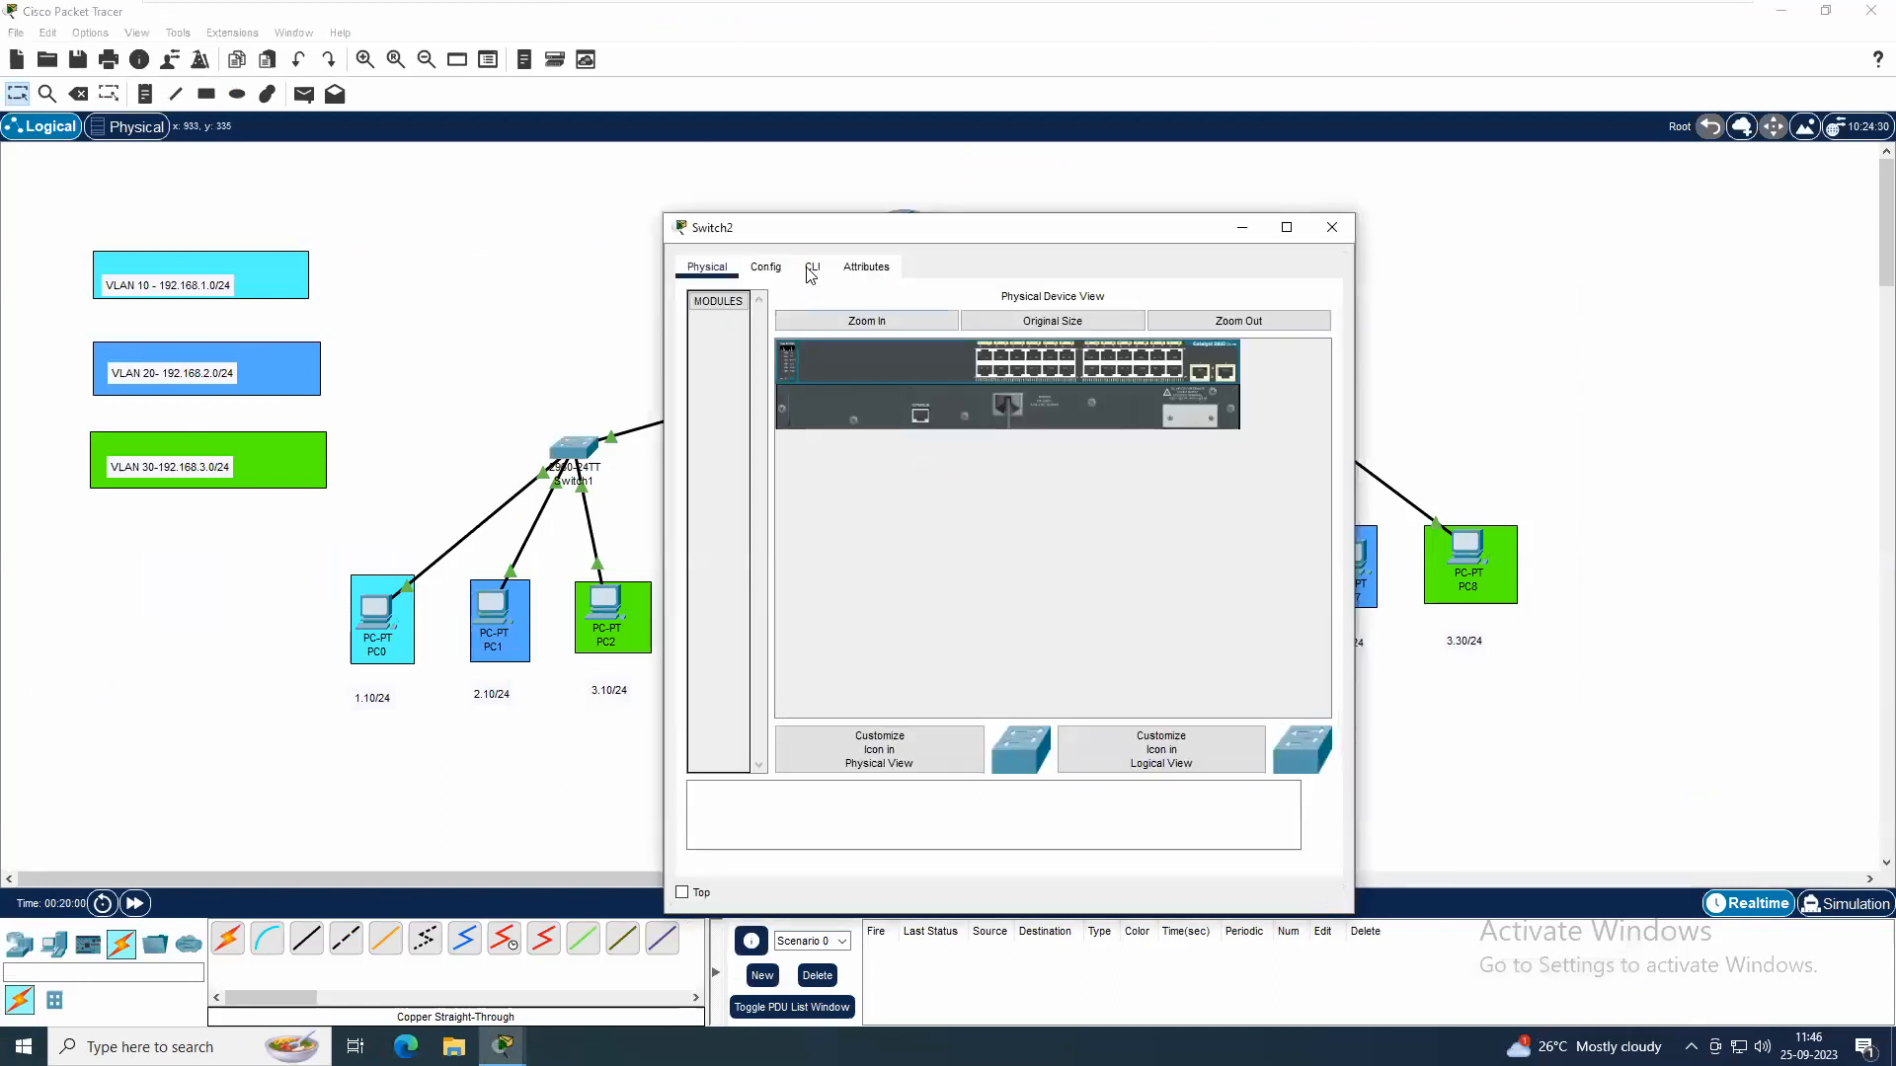
left_click(811, 267)
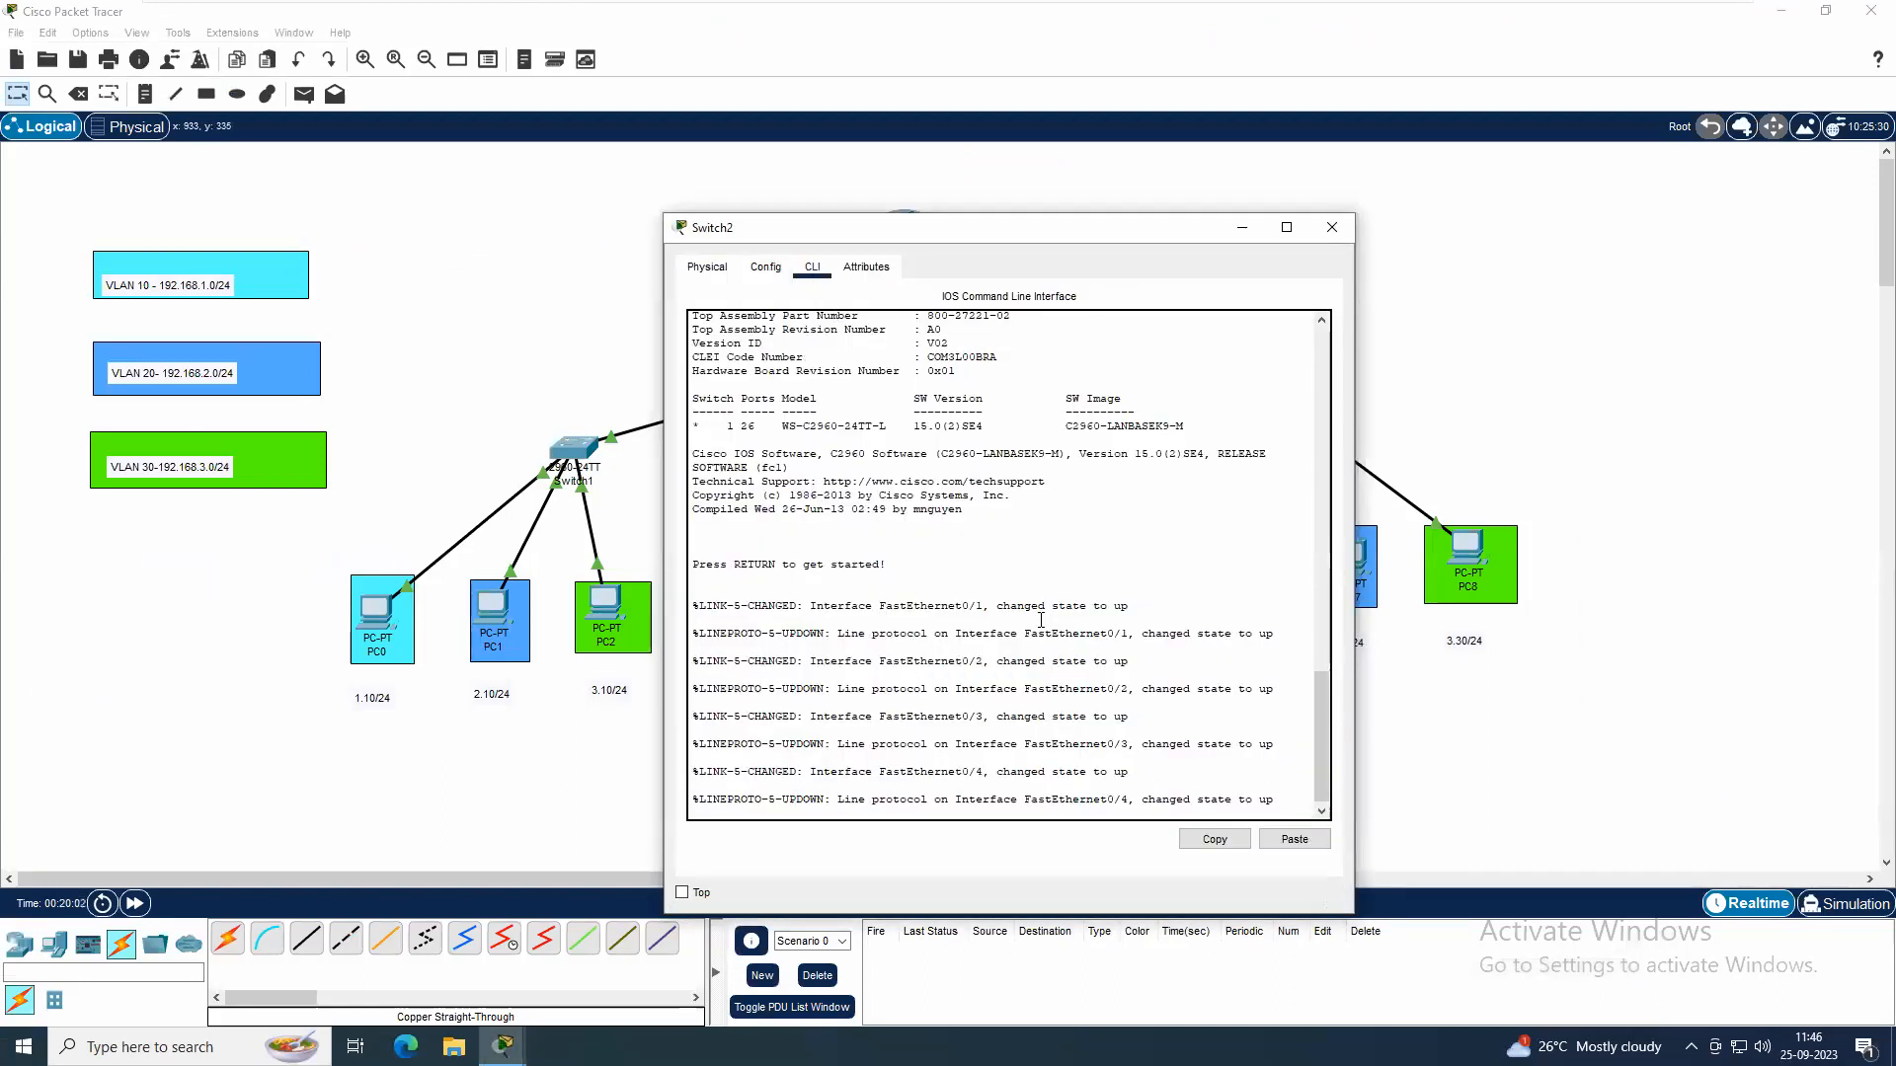
key("Return")
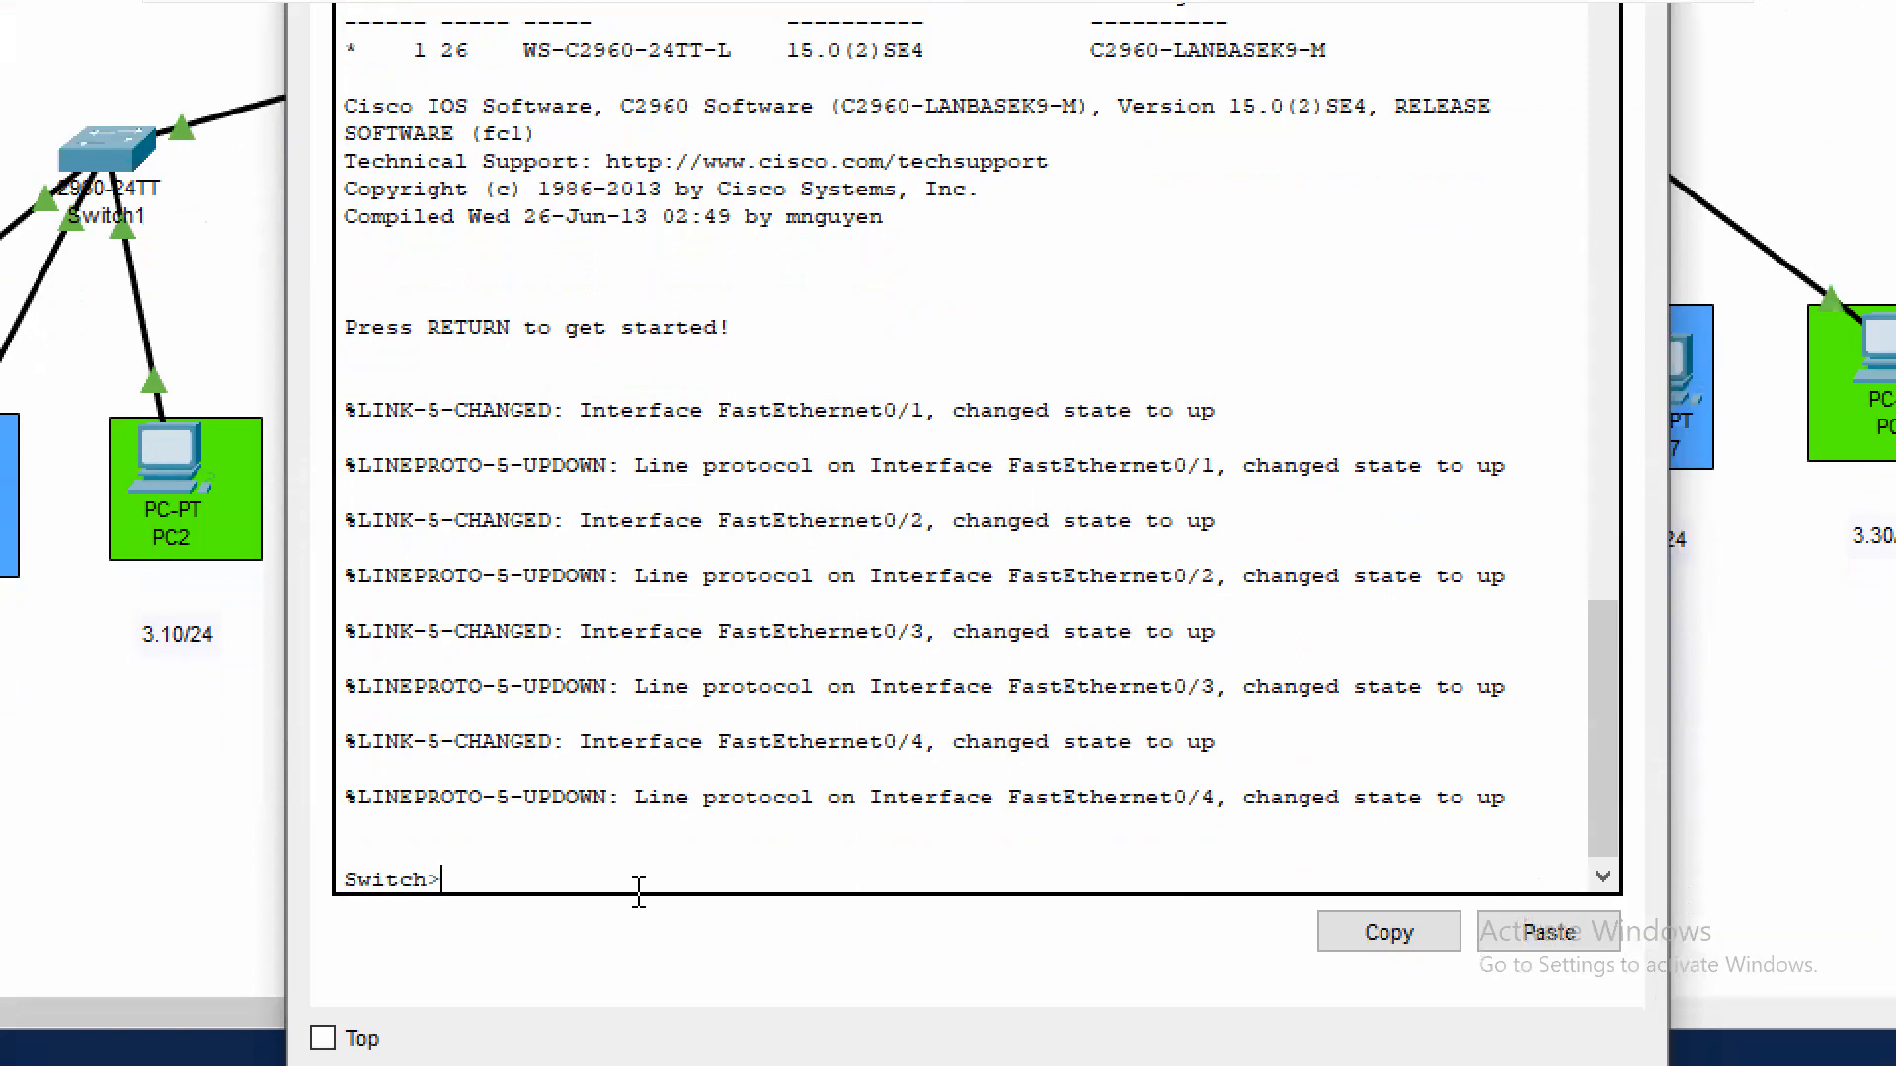
type("en")
key("Return")
type("conf t")
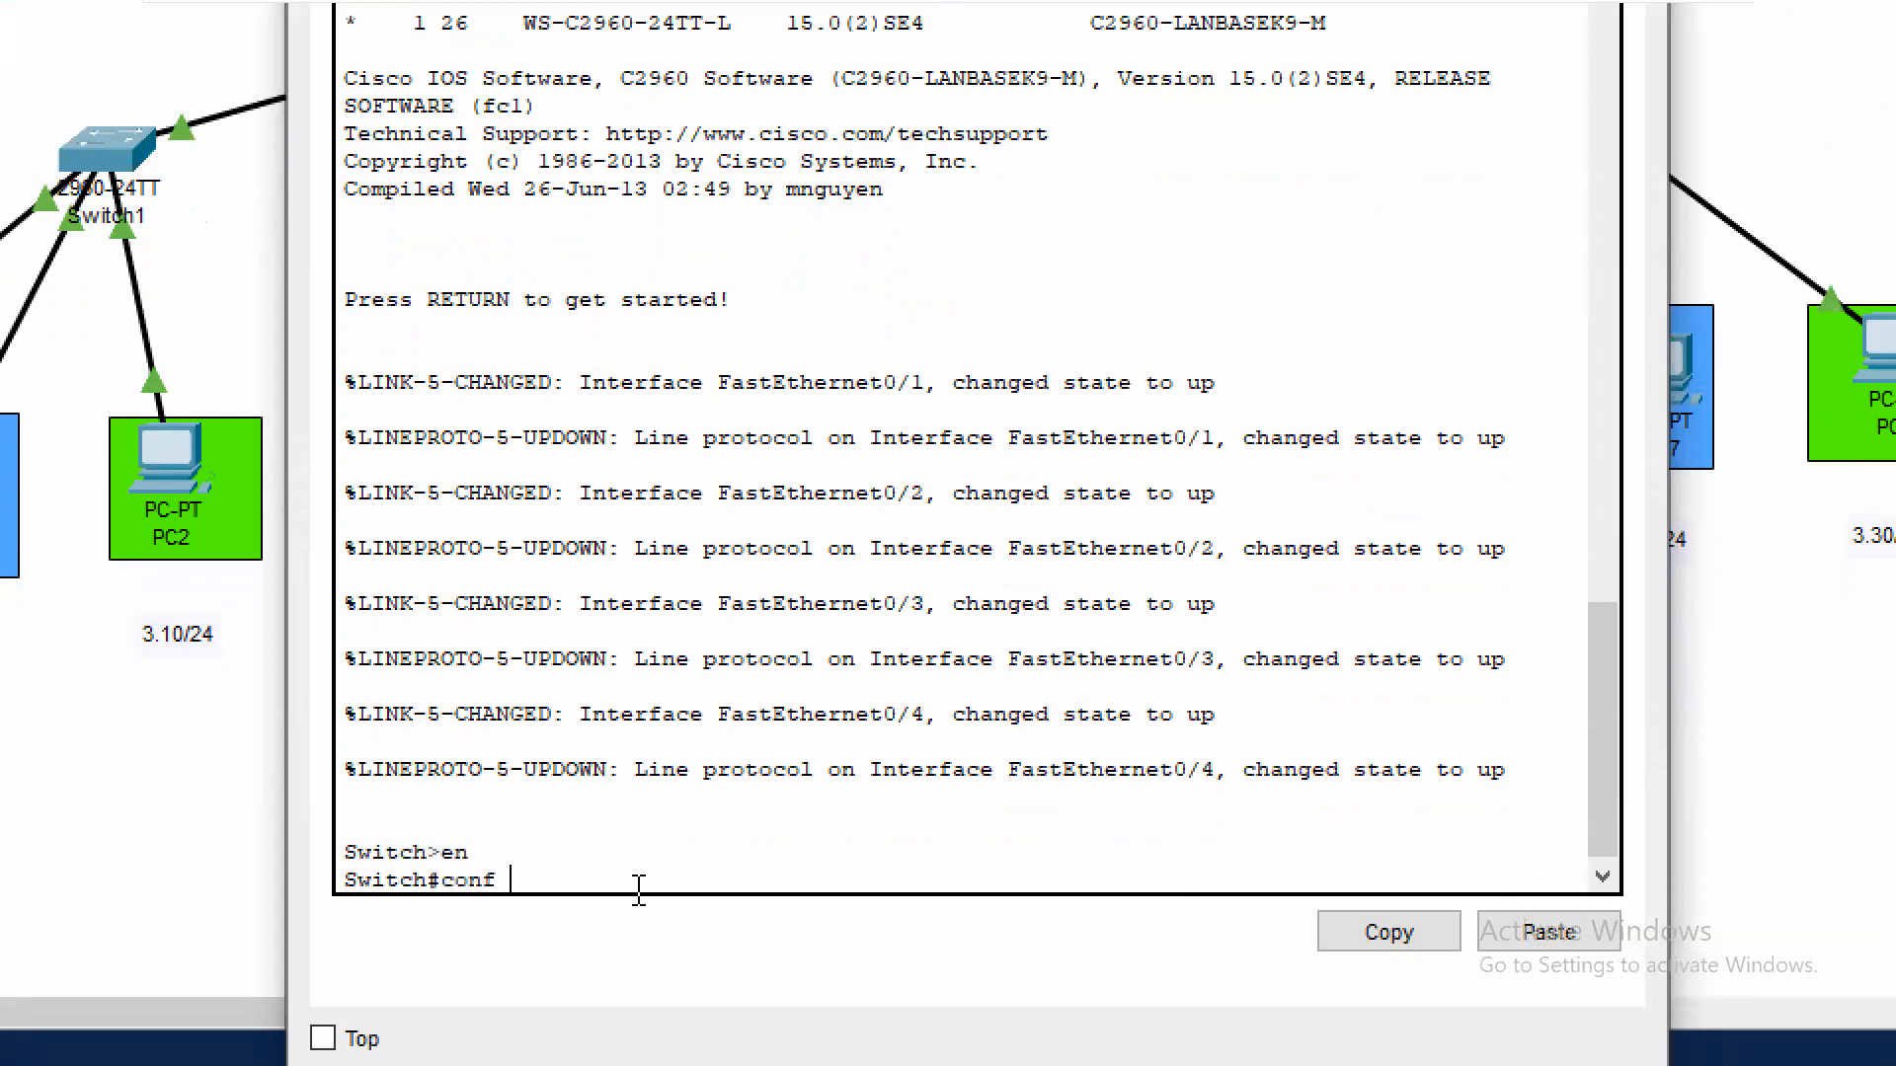
key("Return")
Create VLAN 10 on Switch2 and name it Sales
type("vlan ")
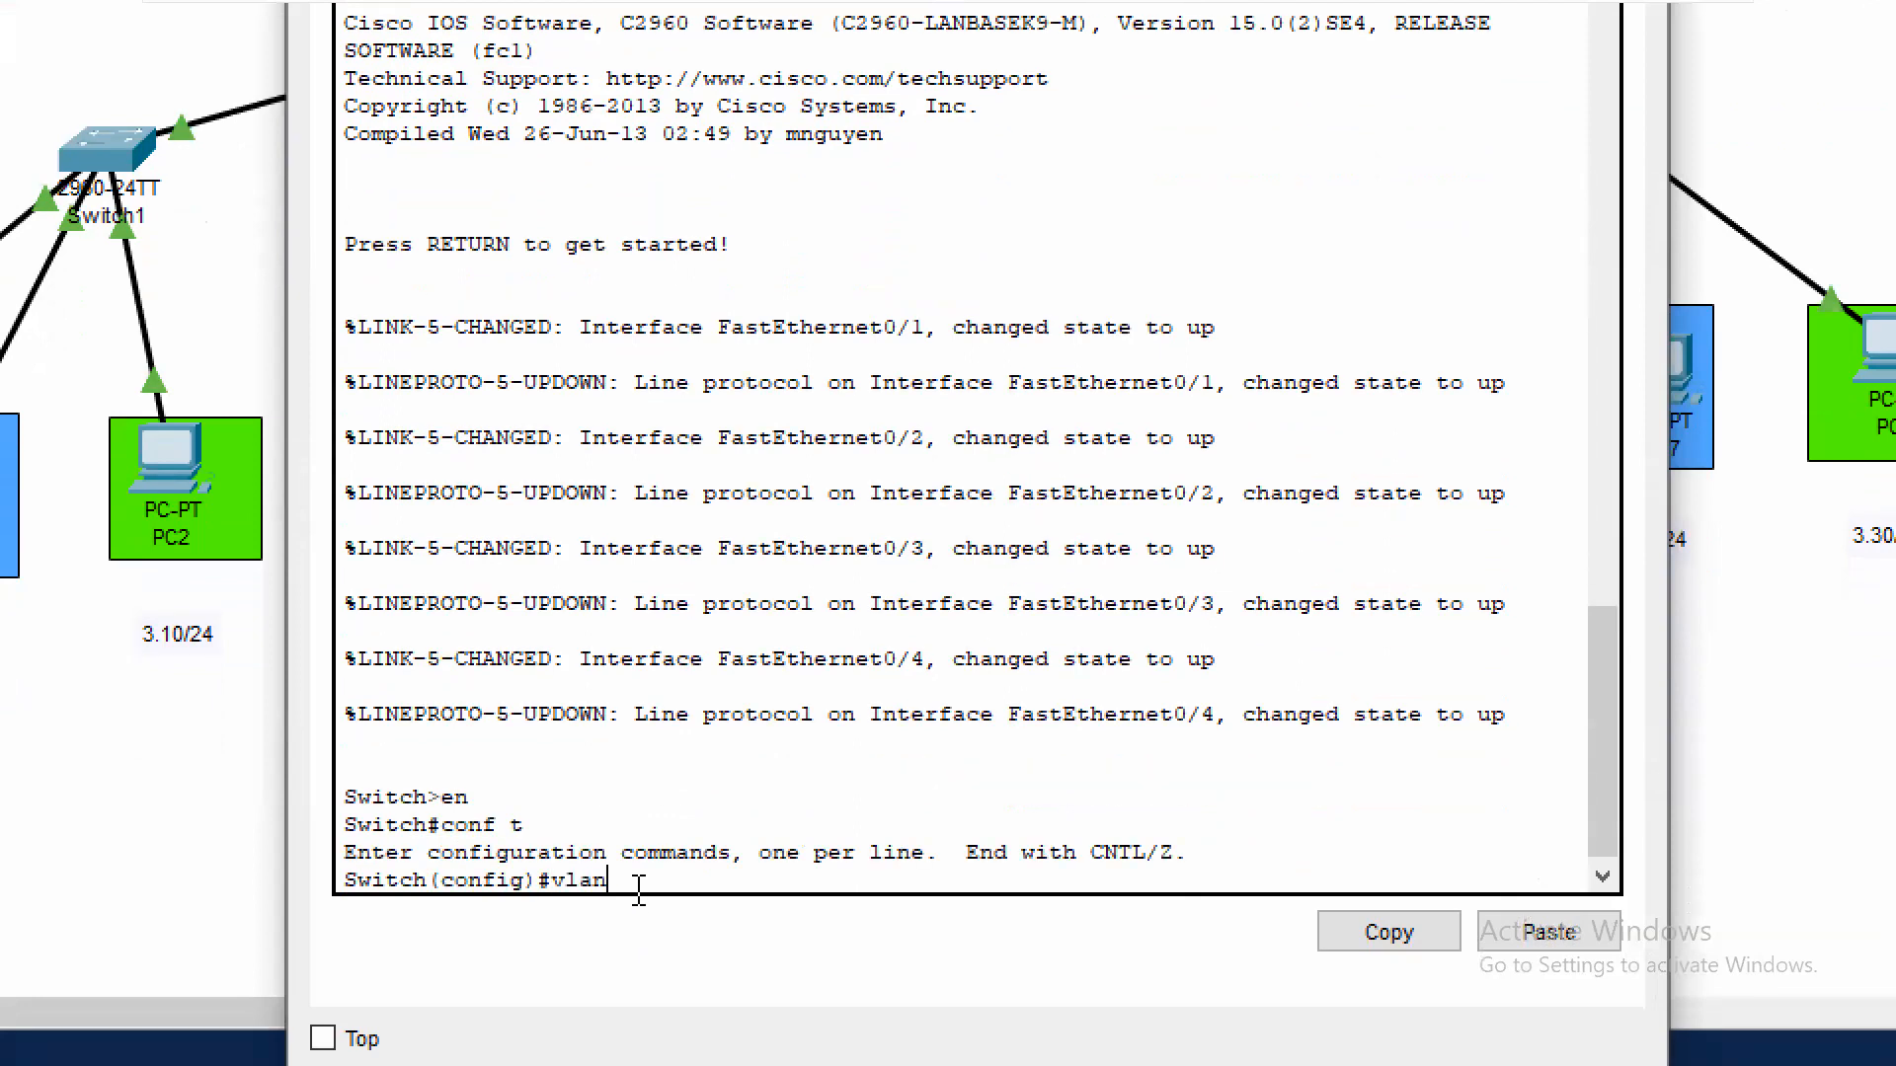
type("10")
key("Return")
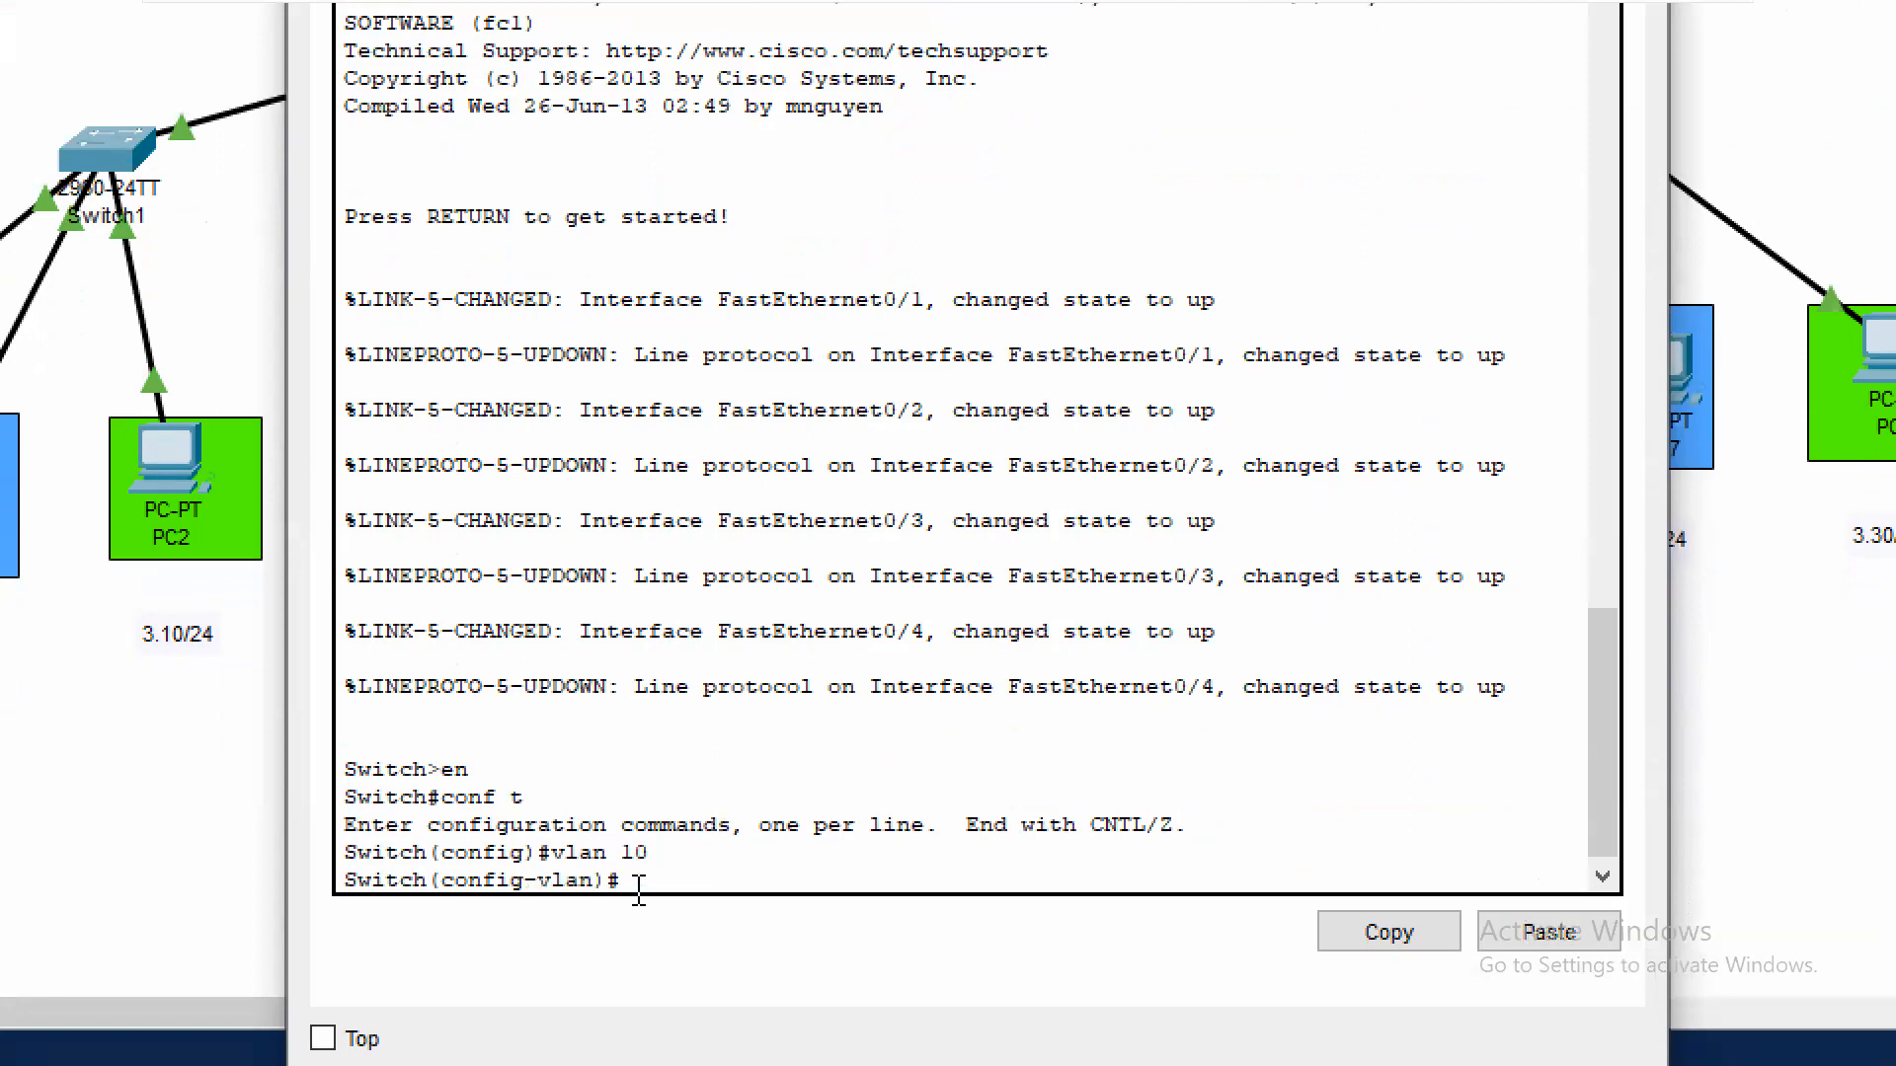
type("name Sales")
key("Return")
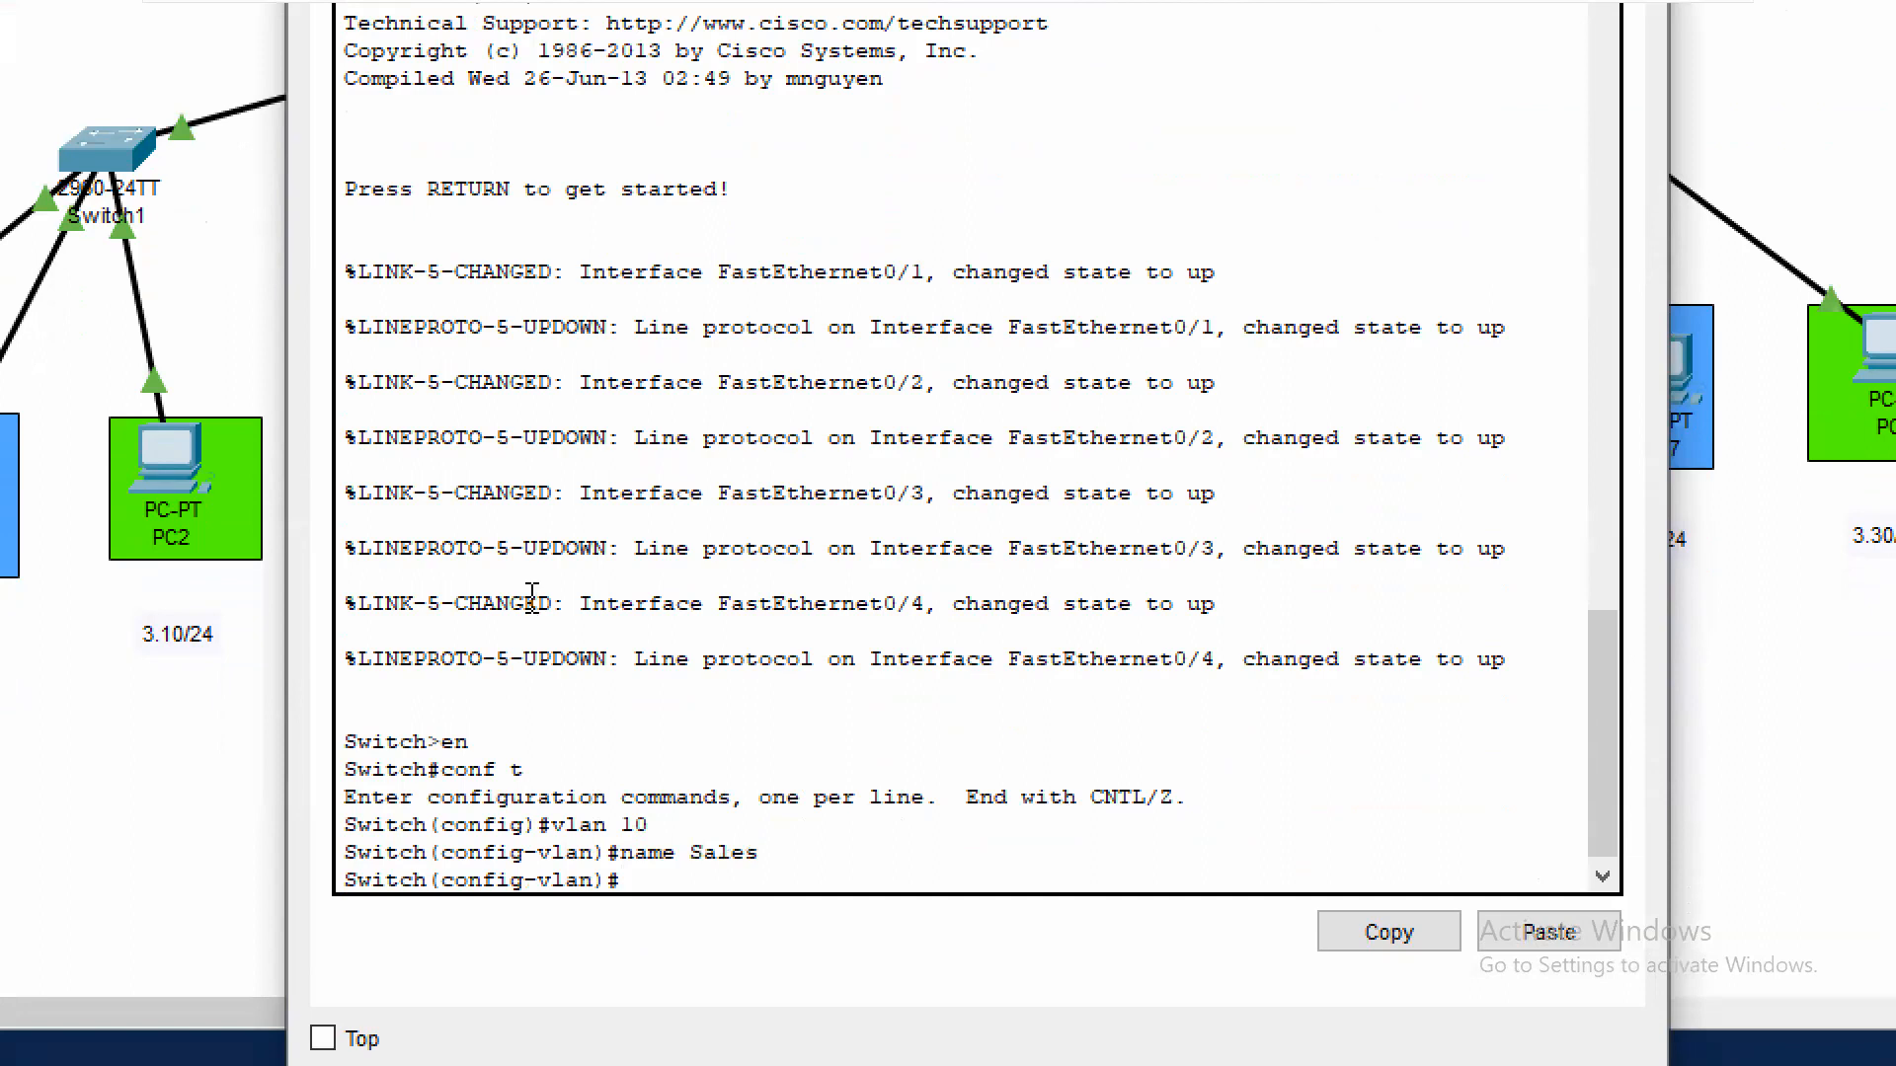
Create VLAN 20 on Switch2 and name it Marketing
type("vlan 20")
key("Return")
type("name Marketing")
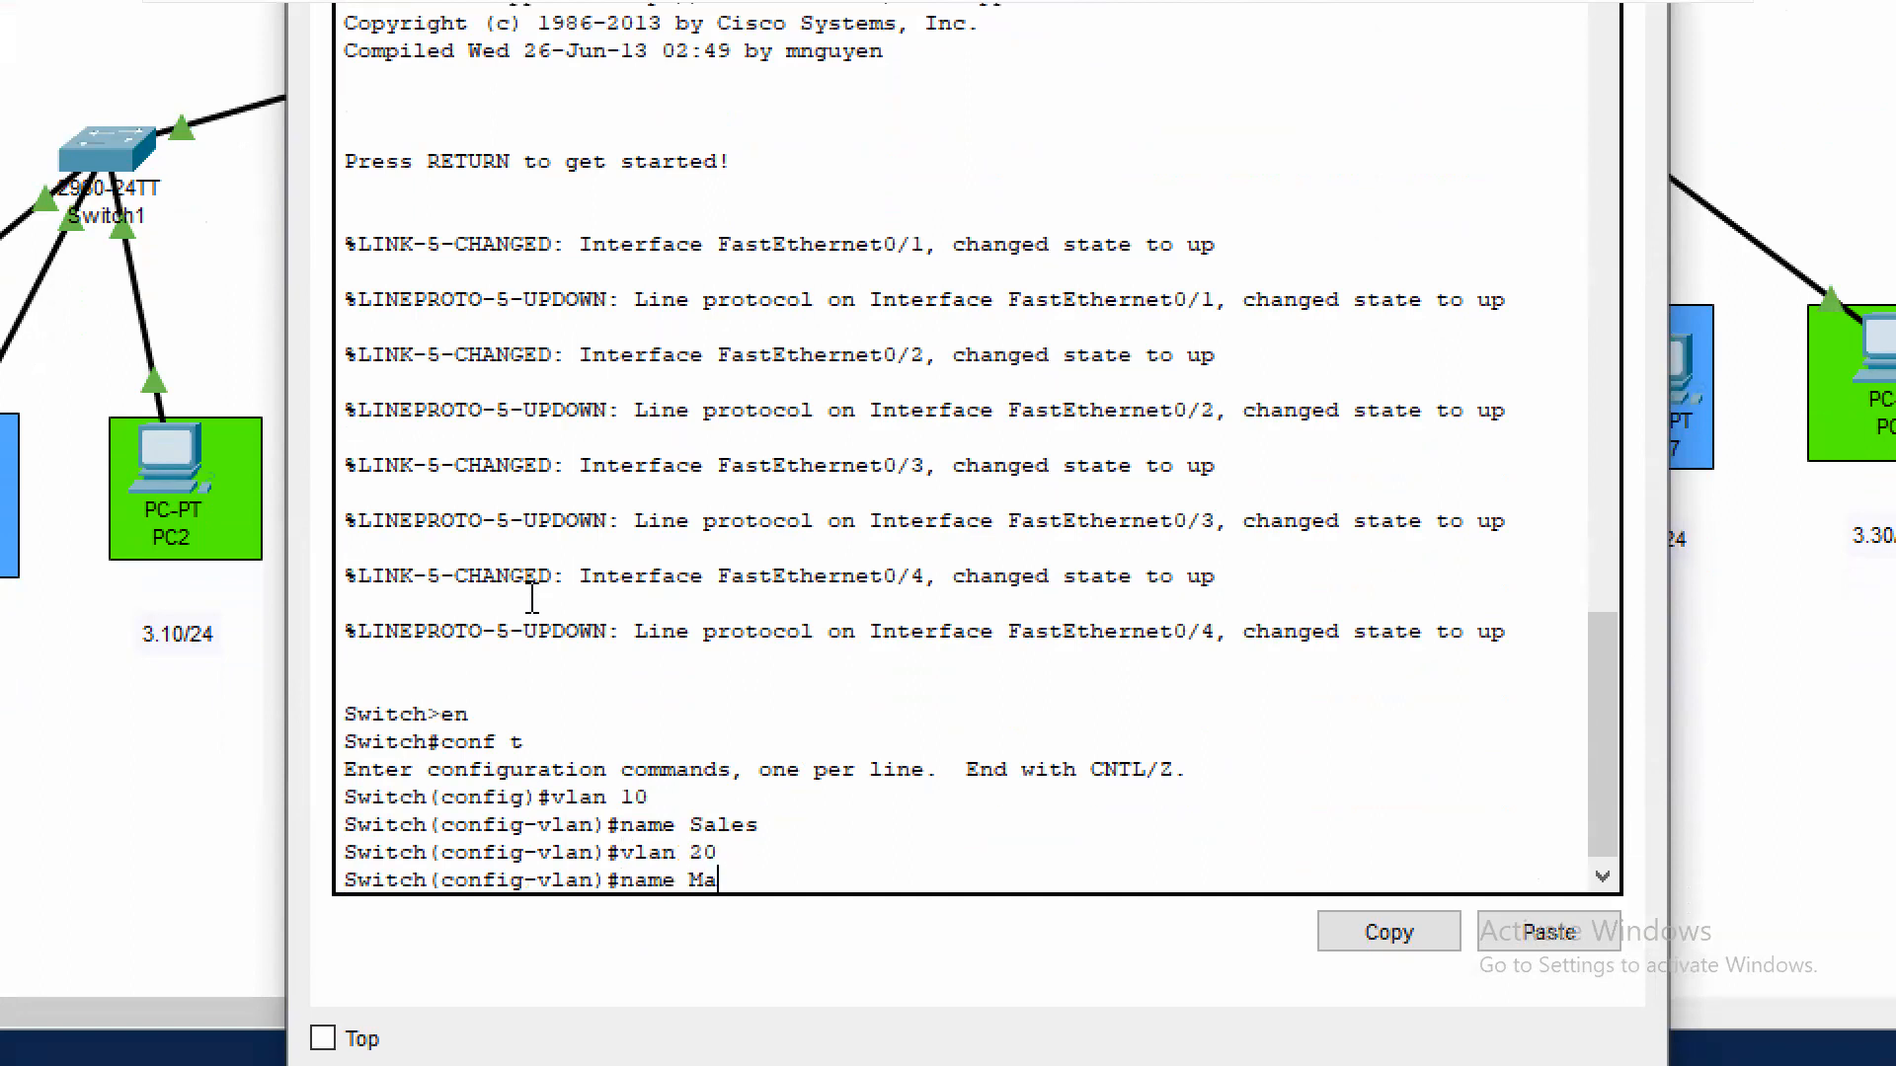
key("Return")
Create VLAN 30 on Switch2, name it Finance and exit VLAN configuration
type("vlan 30")
key("Return")
type("name")
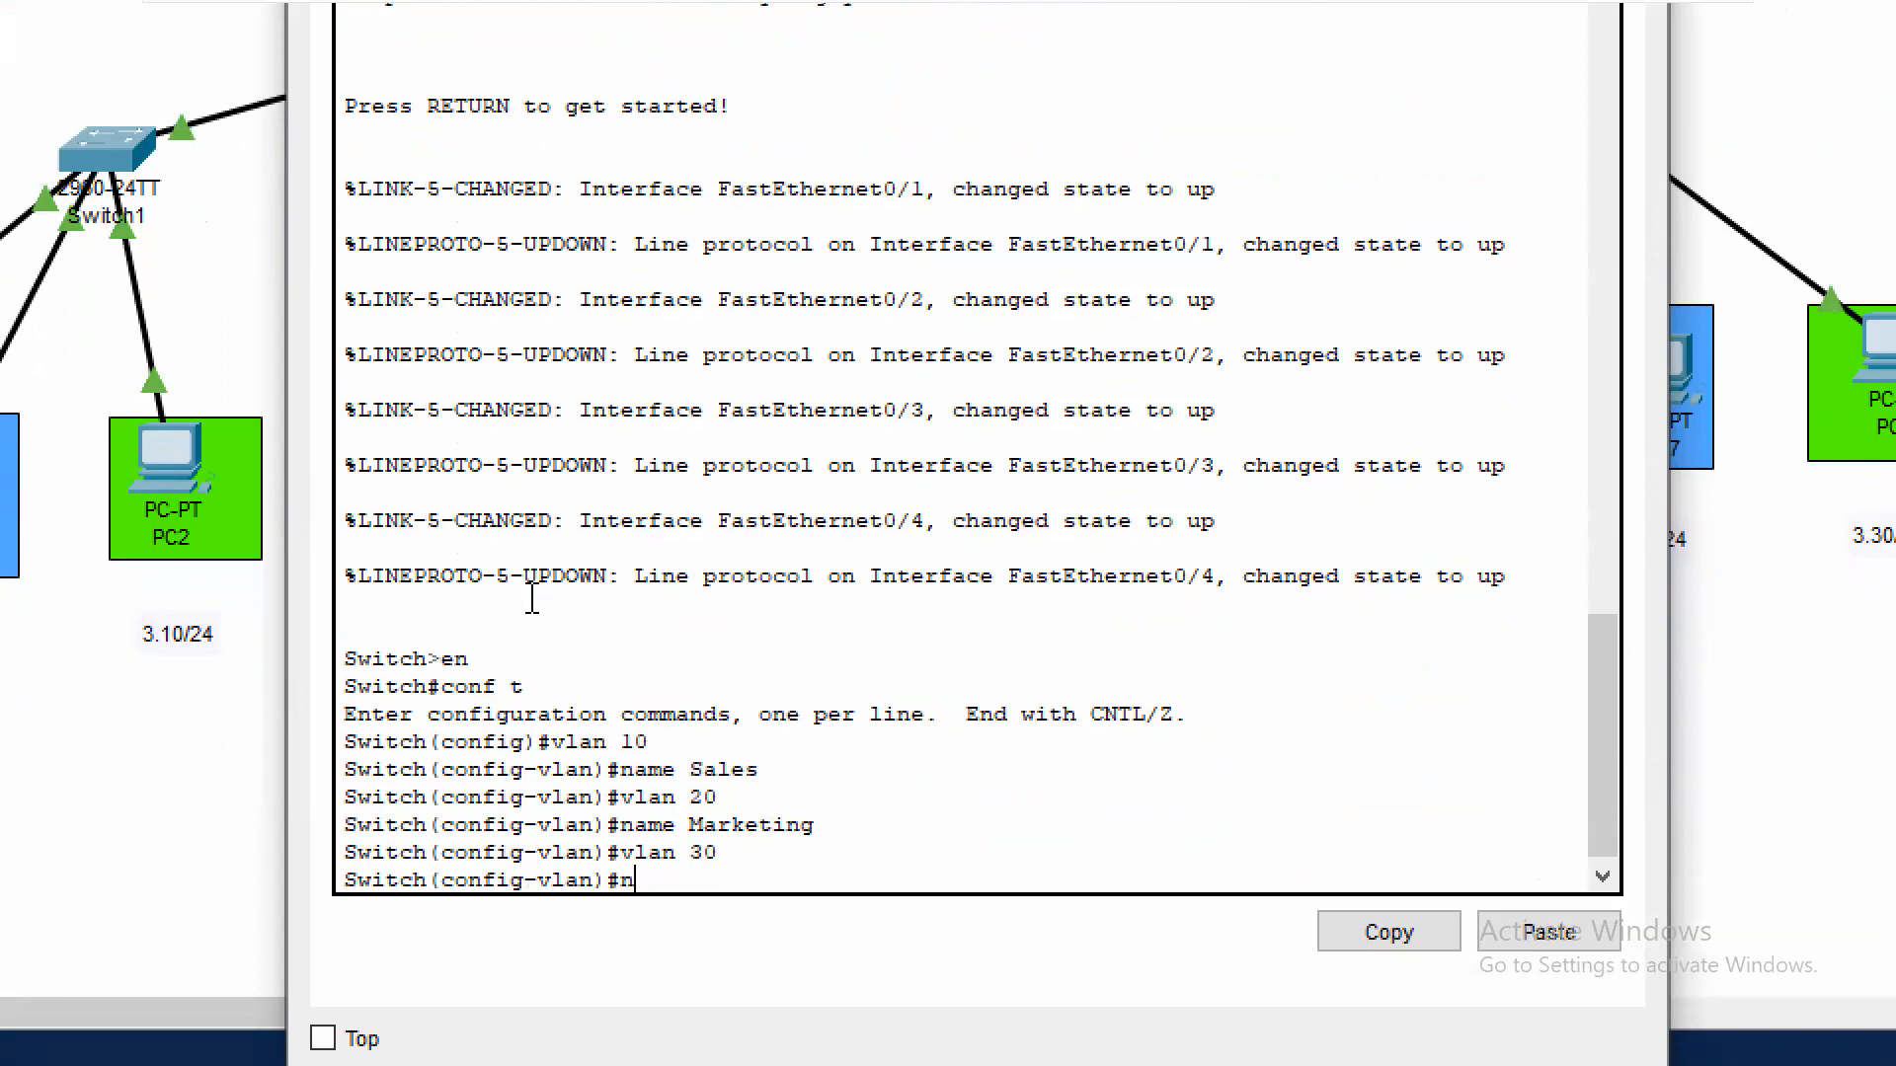
type(" Finace")
key("BackSpace")
key("BackSpace")
type("nce")
key("Return")
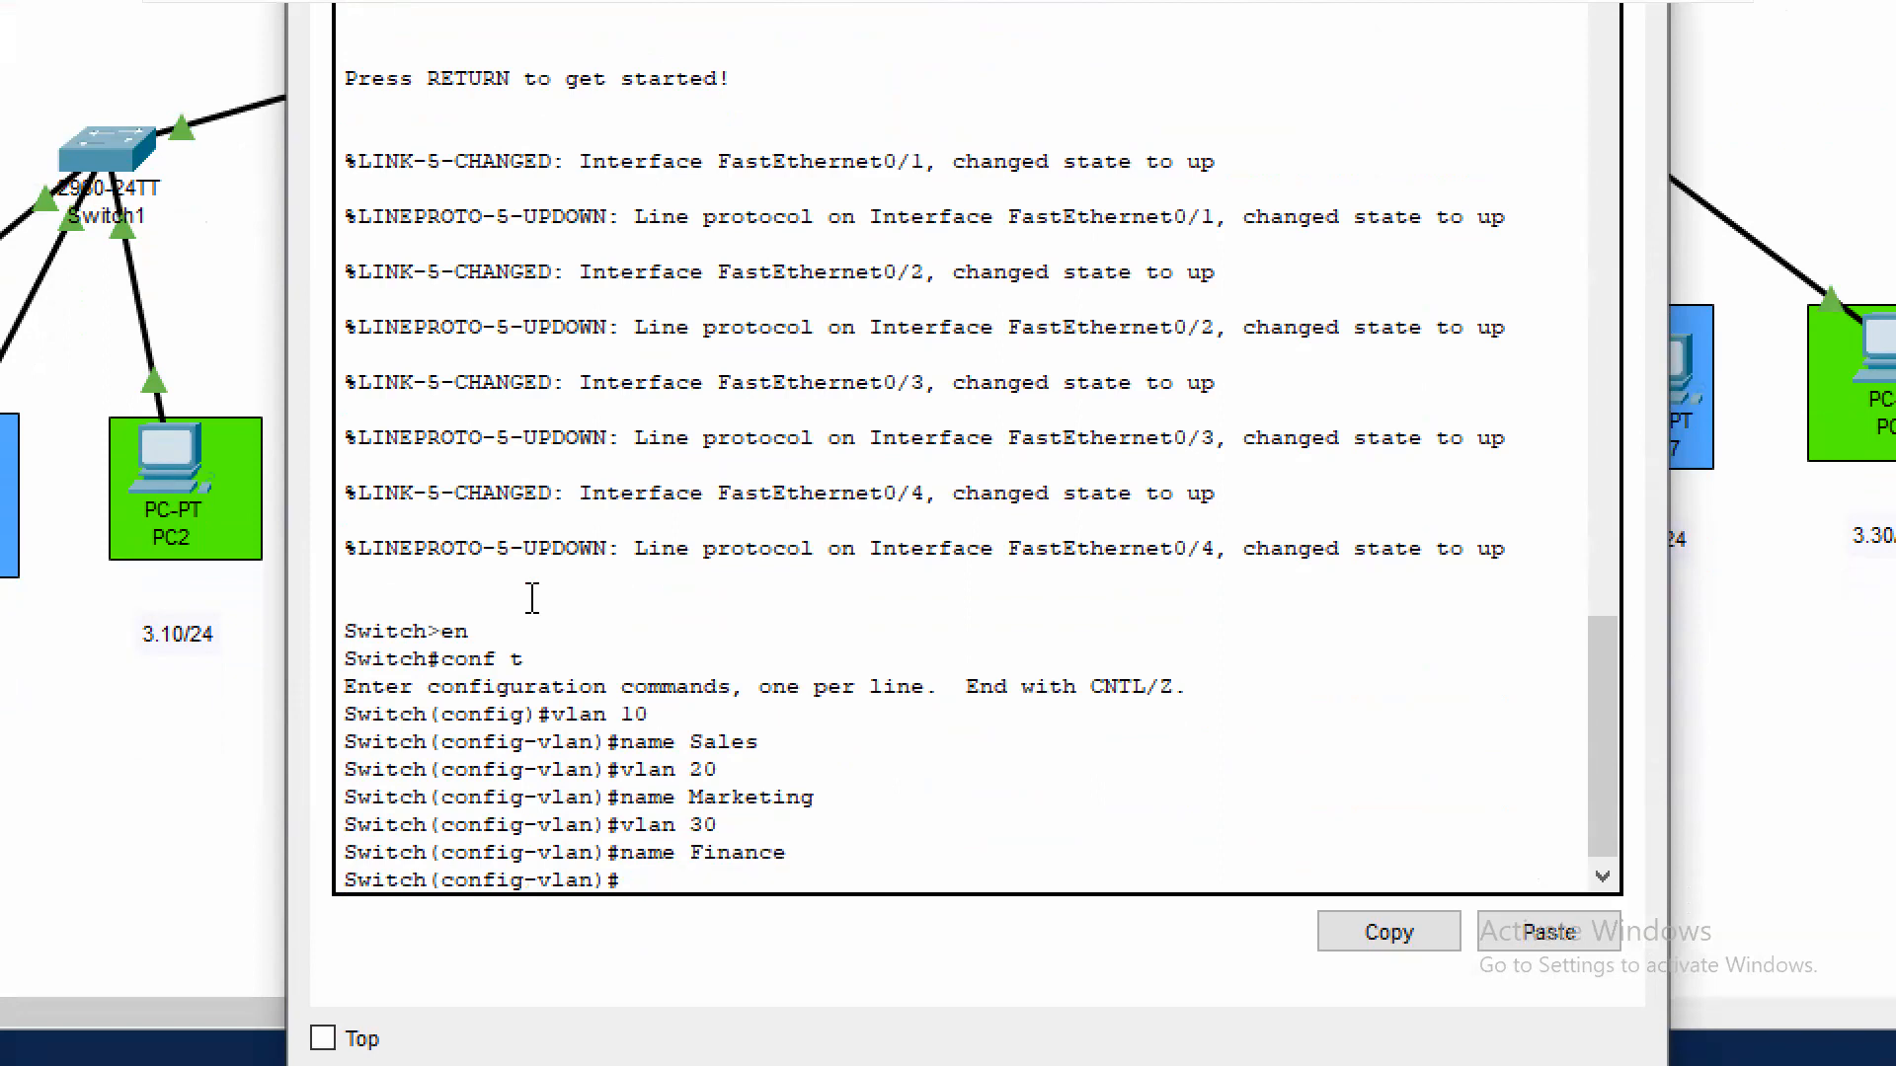
type("exit")
key("Return")
Set Switch2's interface fa0/1 to switchport access mode
type("int fa0/1")
key("Return")
type("swi")
key("Tab")
type("mo")
key("Tab")
type("acc")
key("Tab")
key("Return")
Assign Switch2's interface fa0/1 to access VLAN 10 and exit the interface configuration
type("swi")
key("Tab")
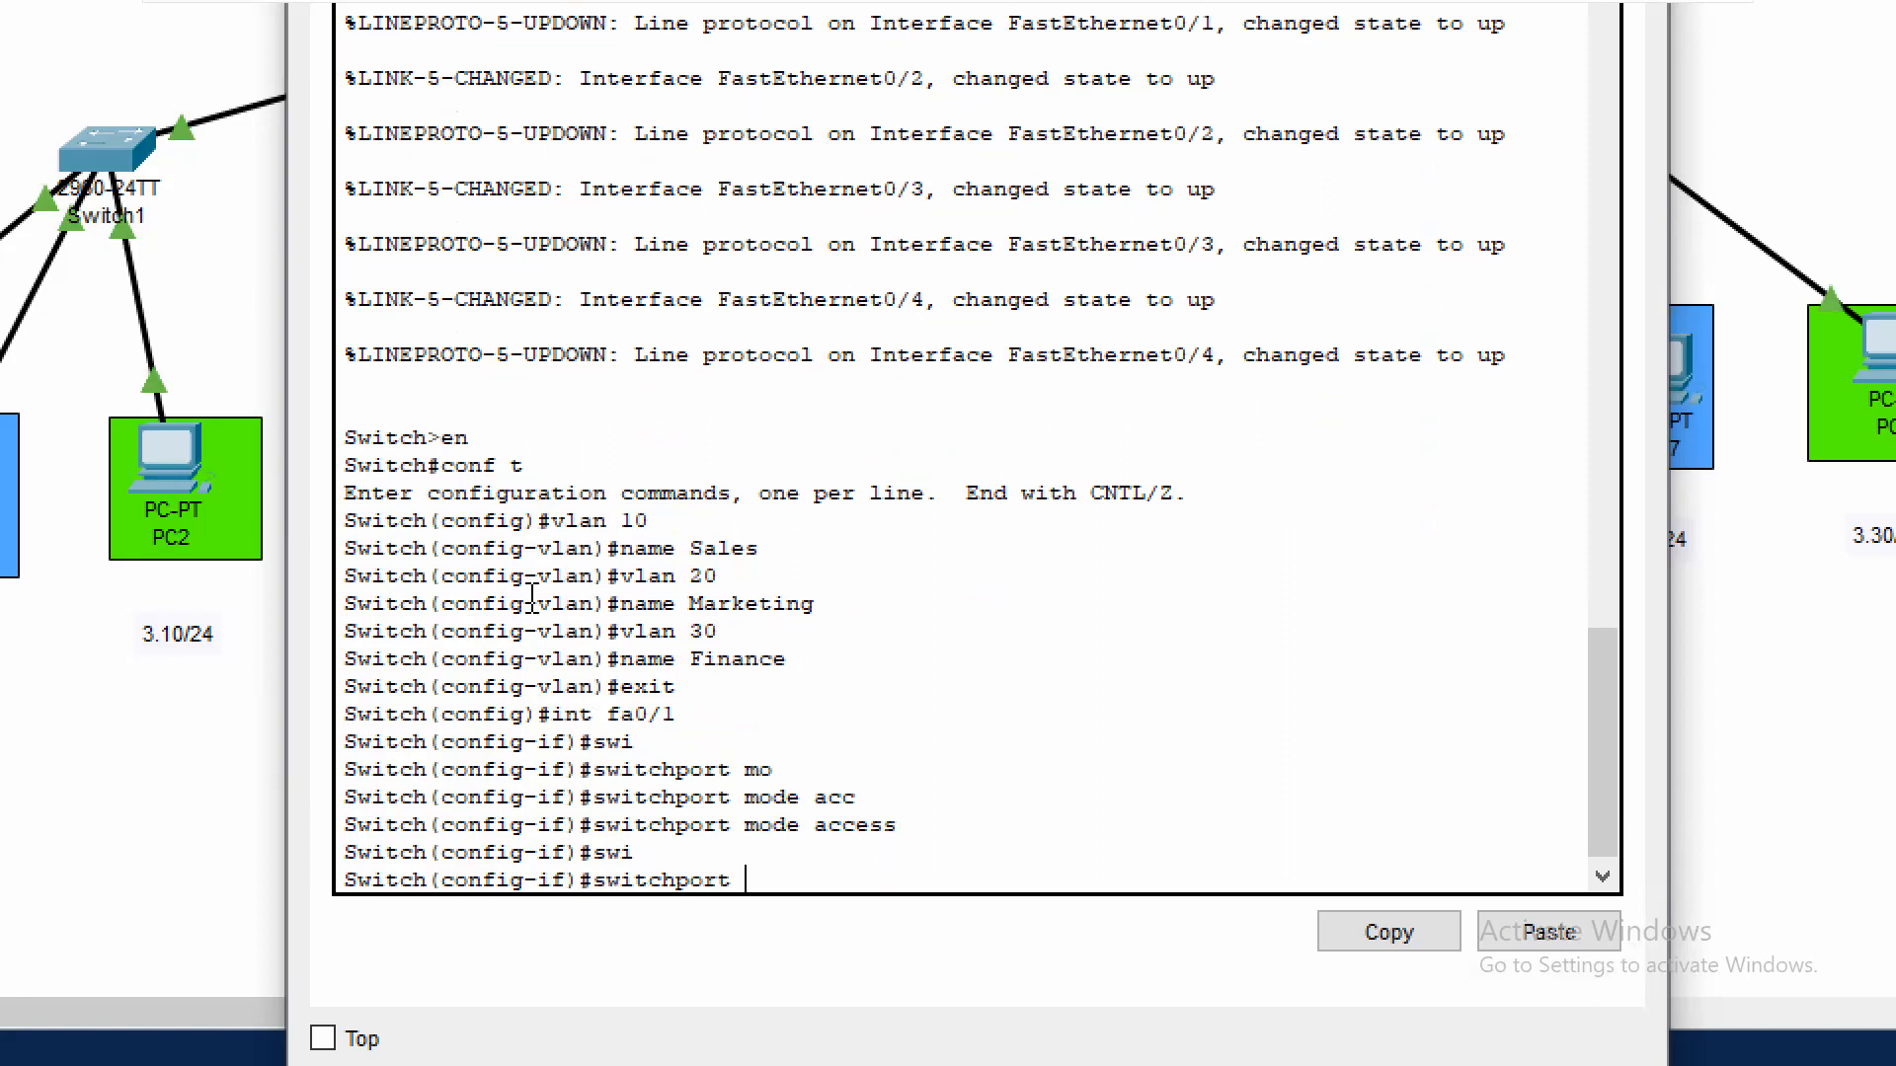
type("acc")
key("Tab")
type("vl")
key("Tab")
type("10")
key("Return")
type("exut")
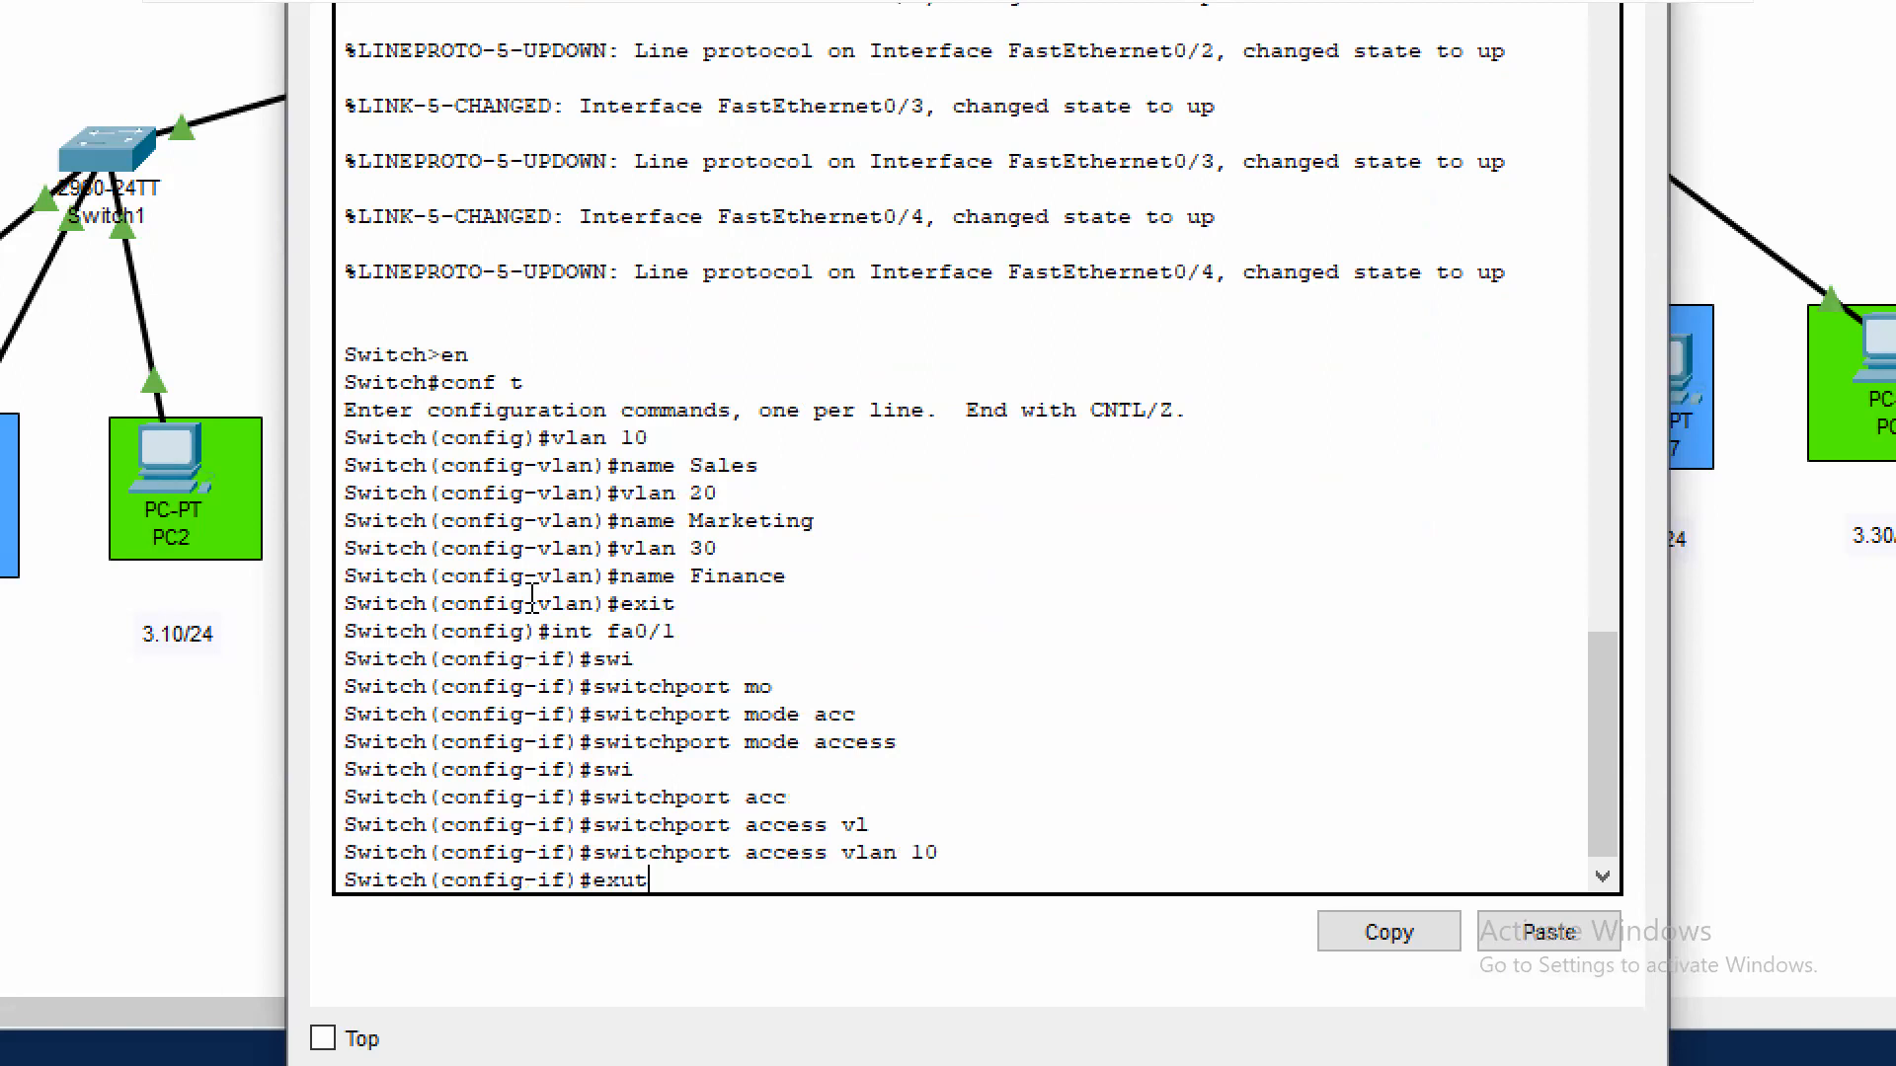
key("Return")
type("exit")
key("Return")
Set Switch2's interface fa0/2 to switchport access mode
type("int fa0/2")
key("Return")
type("switchport")
key("Tab")
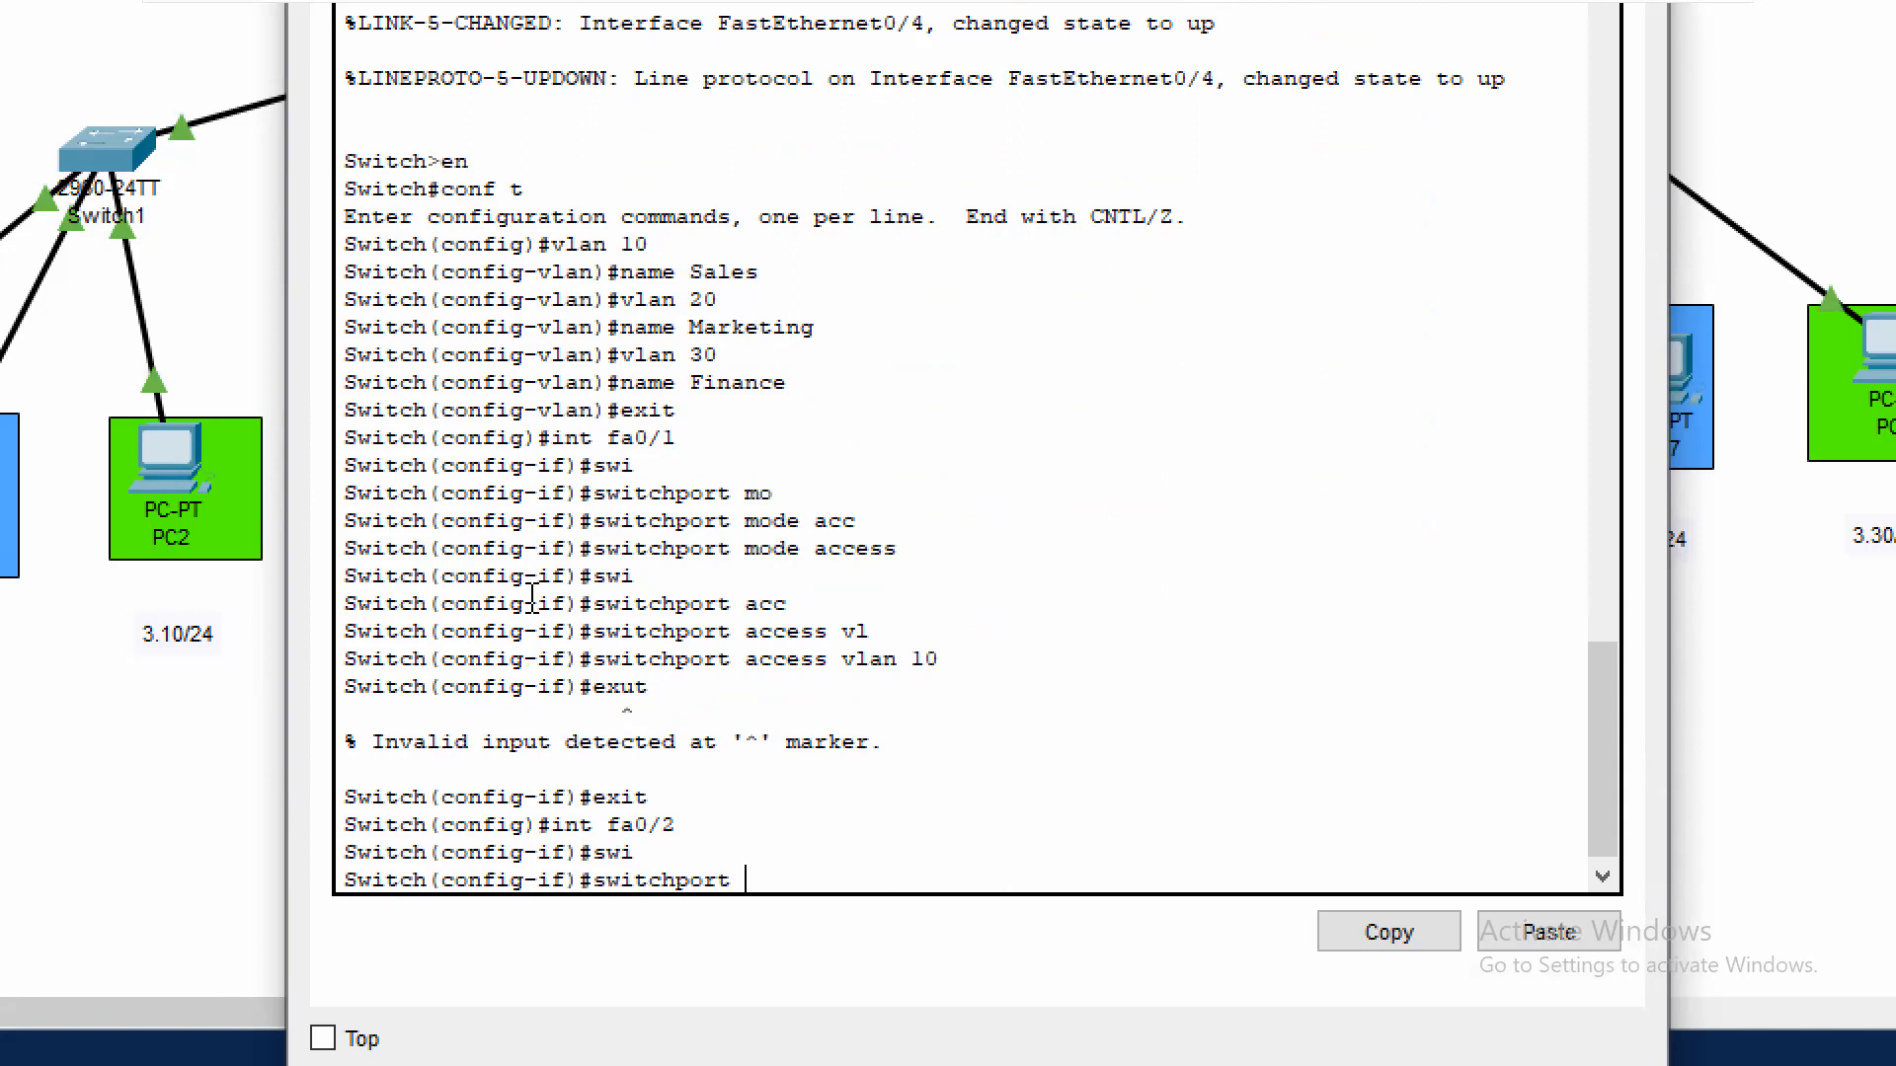
type("mo")
key("Tab")
type("acvc")
key("Tab")
key("BackSpace")
key("BackSpace")
key("Tab")
key("Return")
Assign Switch2's interface fa0/2 to access VLAN 20 and exit the interface configuration
type("swi")
key("Tab")
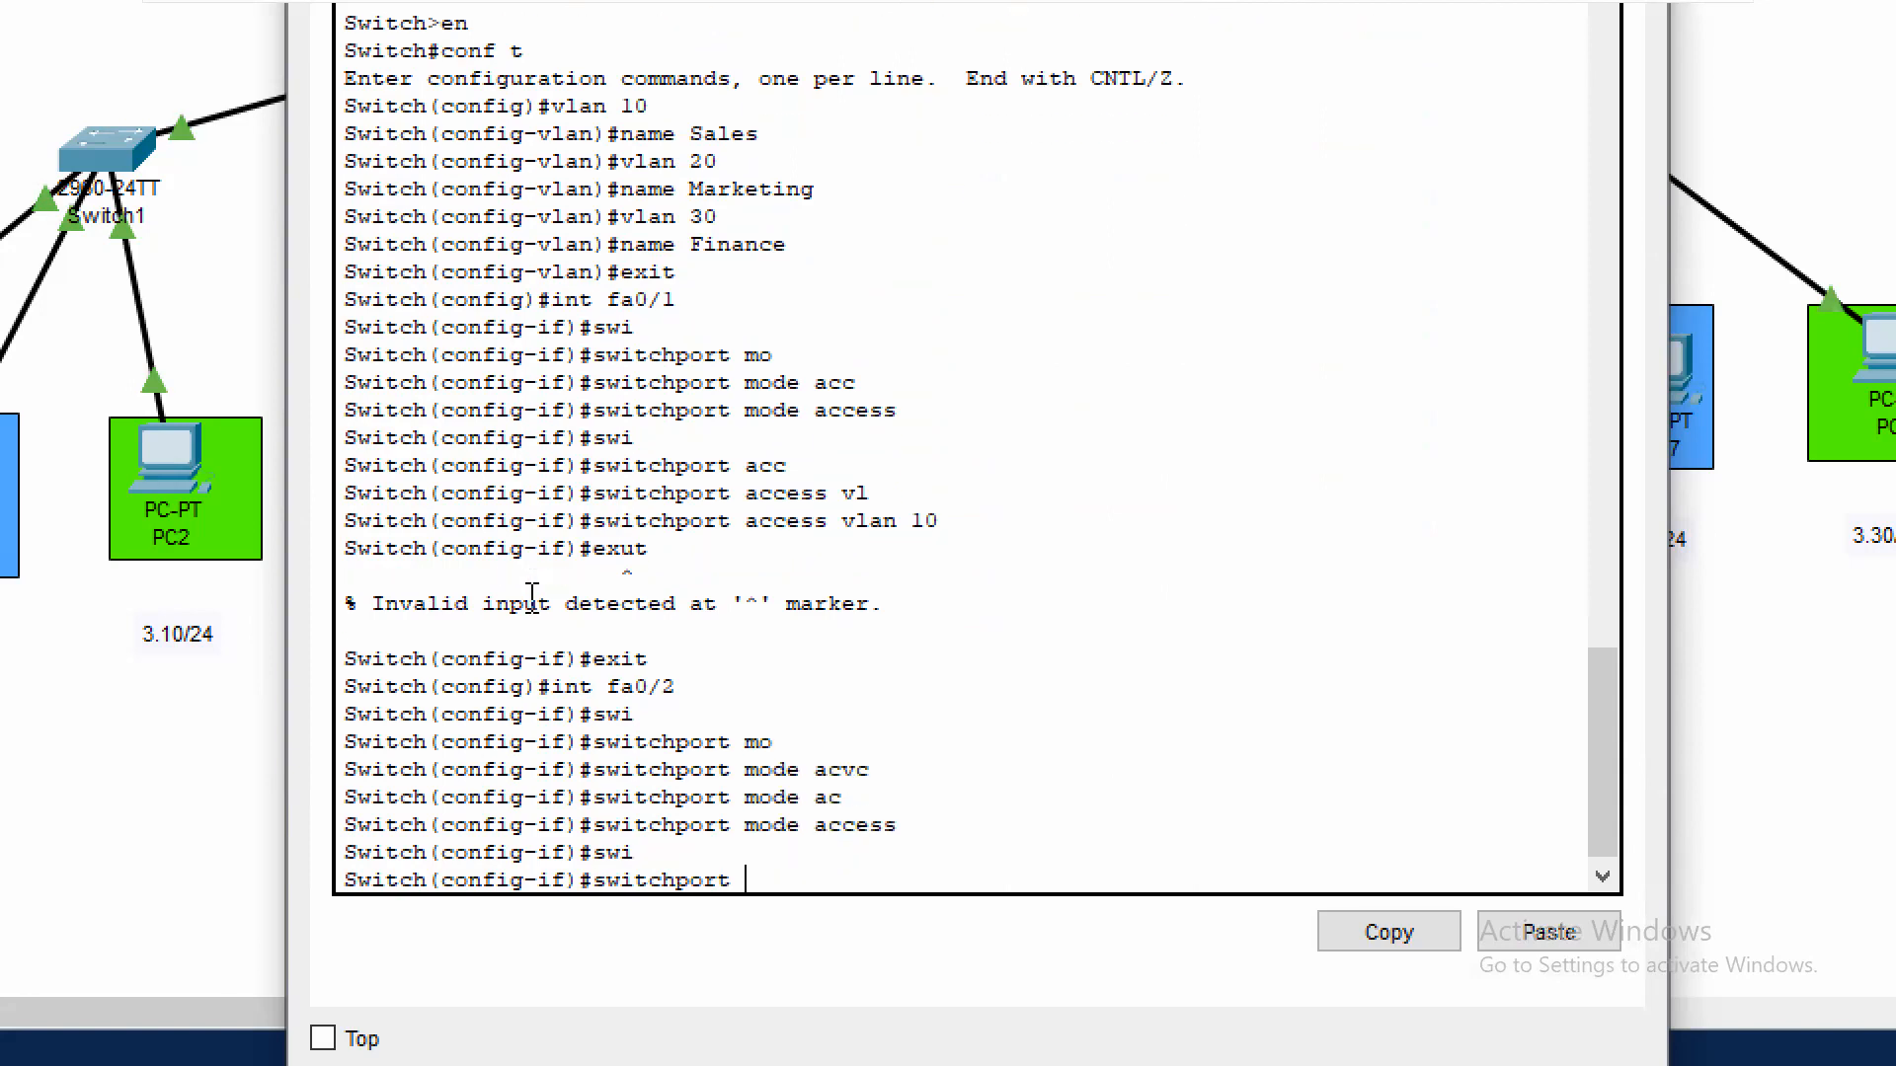
type("acc")
key("Tab")
type("vl")
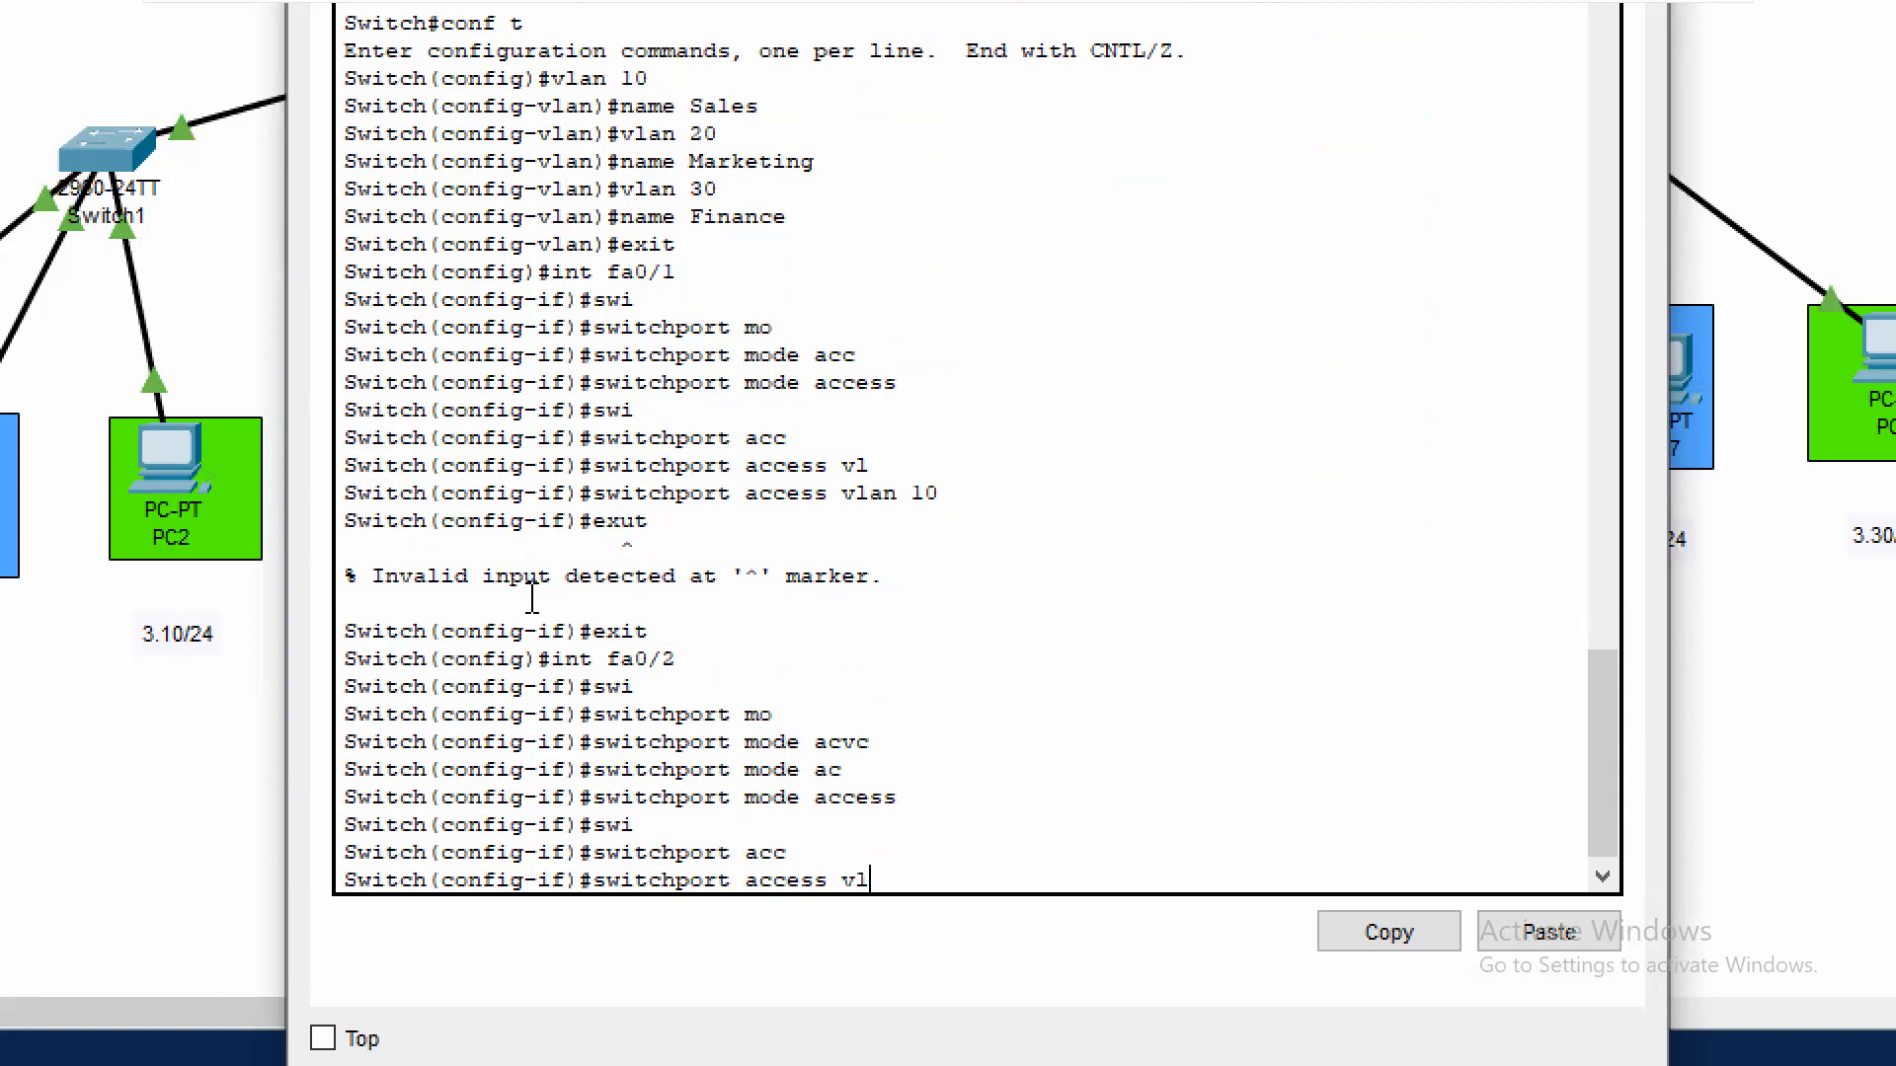
key("Tab")
type("20")
key("Return")
type("exit")
key("Return")
Set Switch2's interface fa0/3 to switchport access mode
type("in")
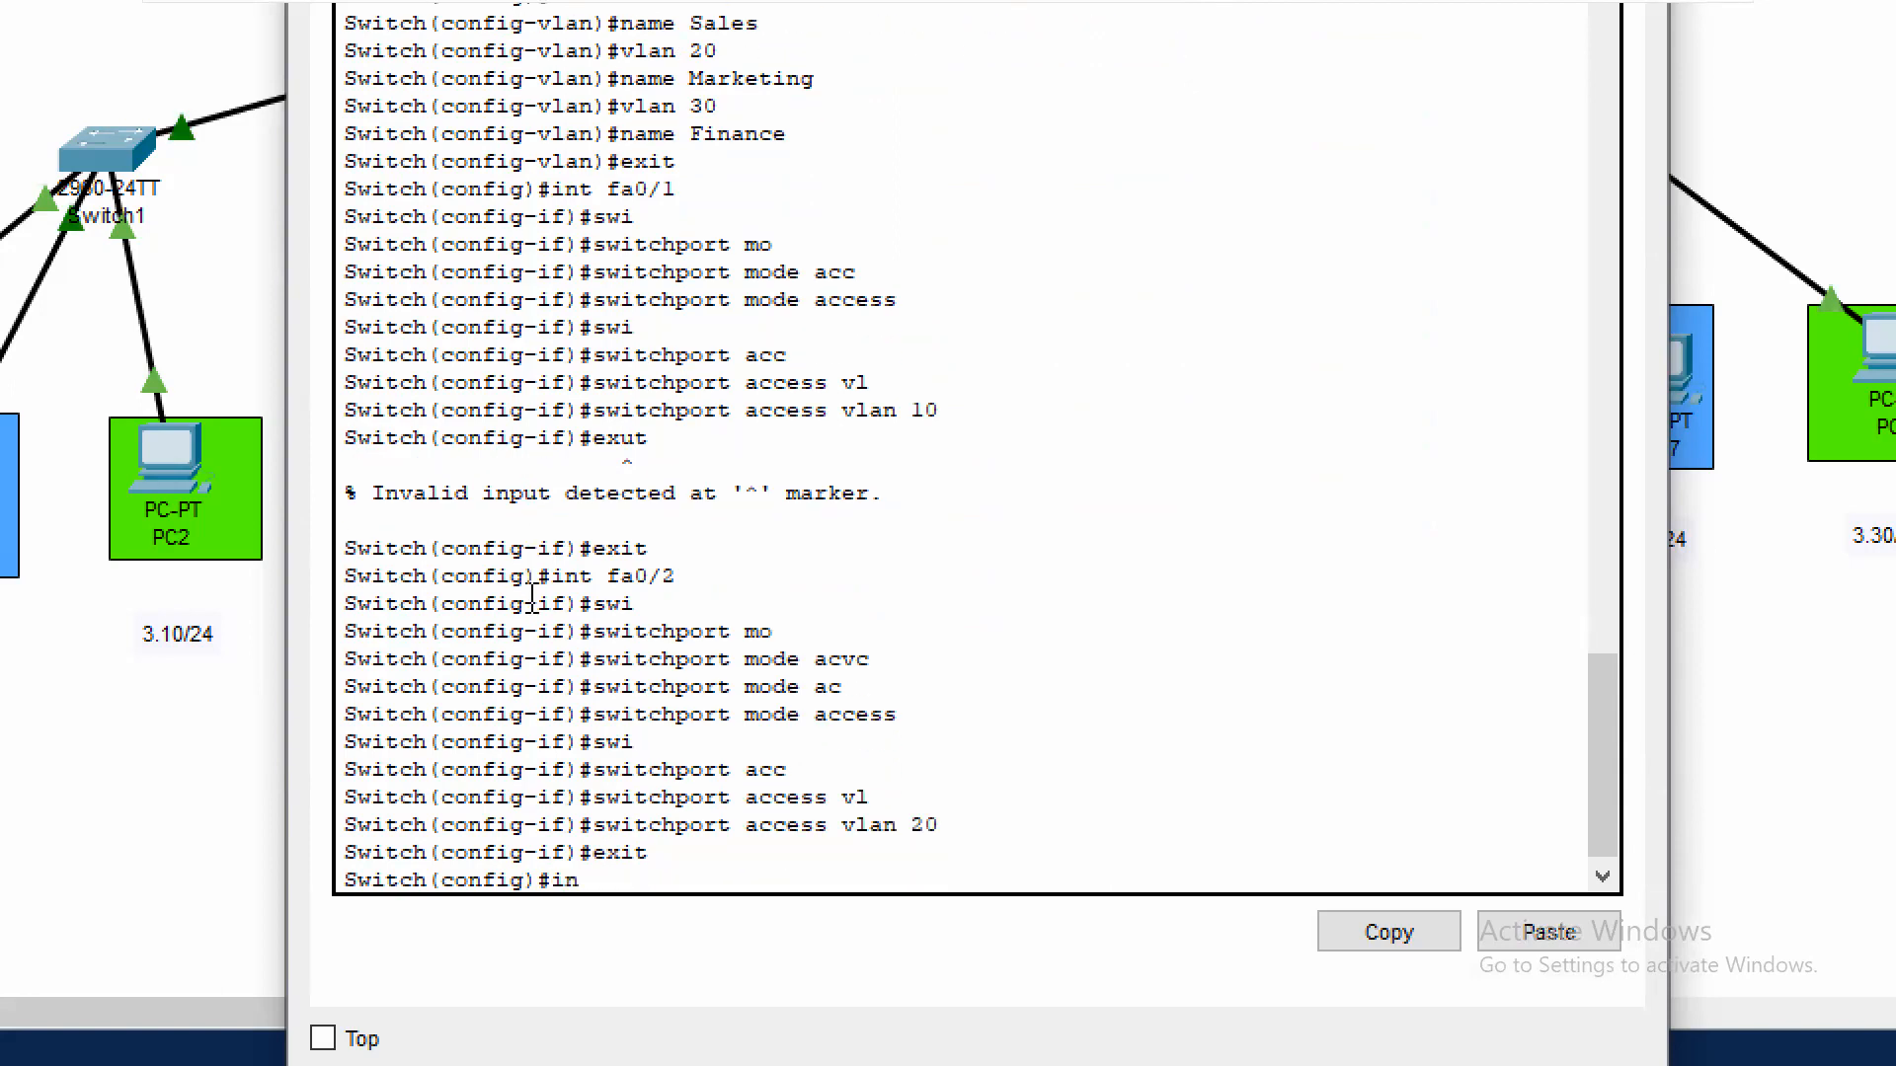
type("t fa0/3")
key("Return")
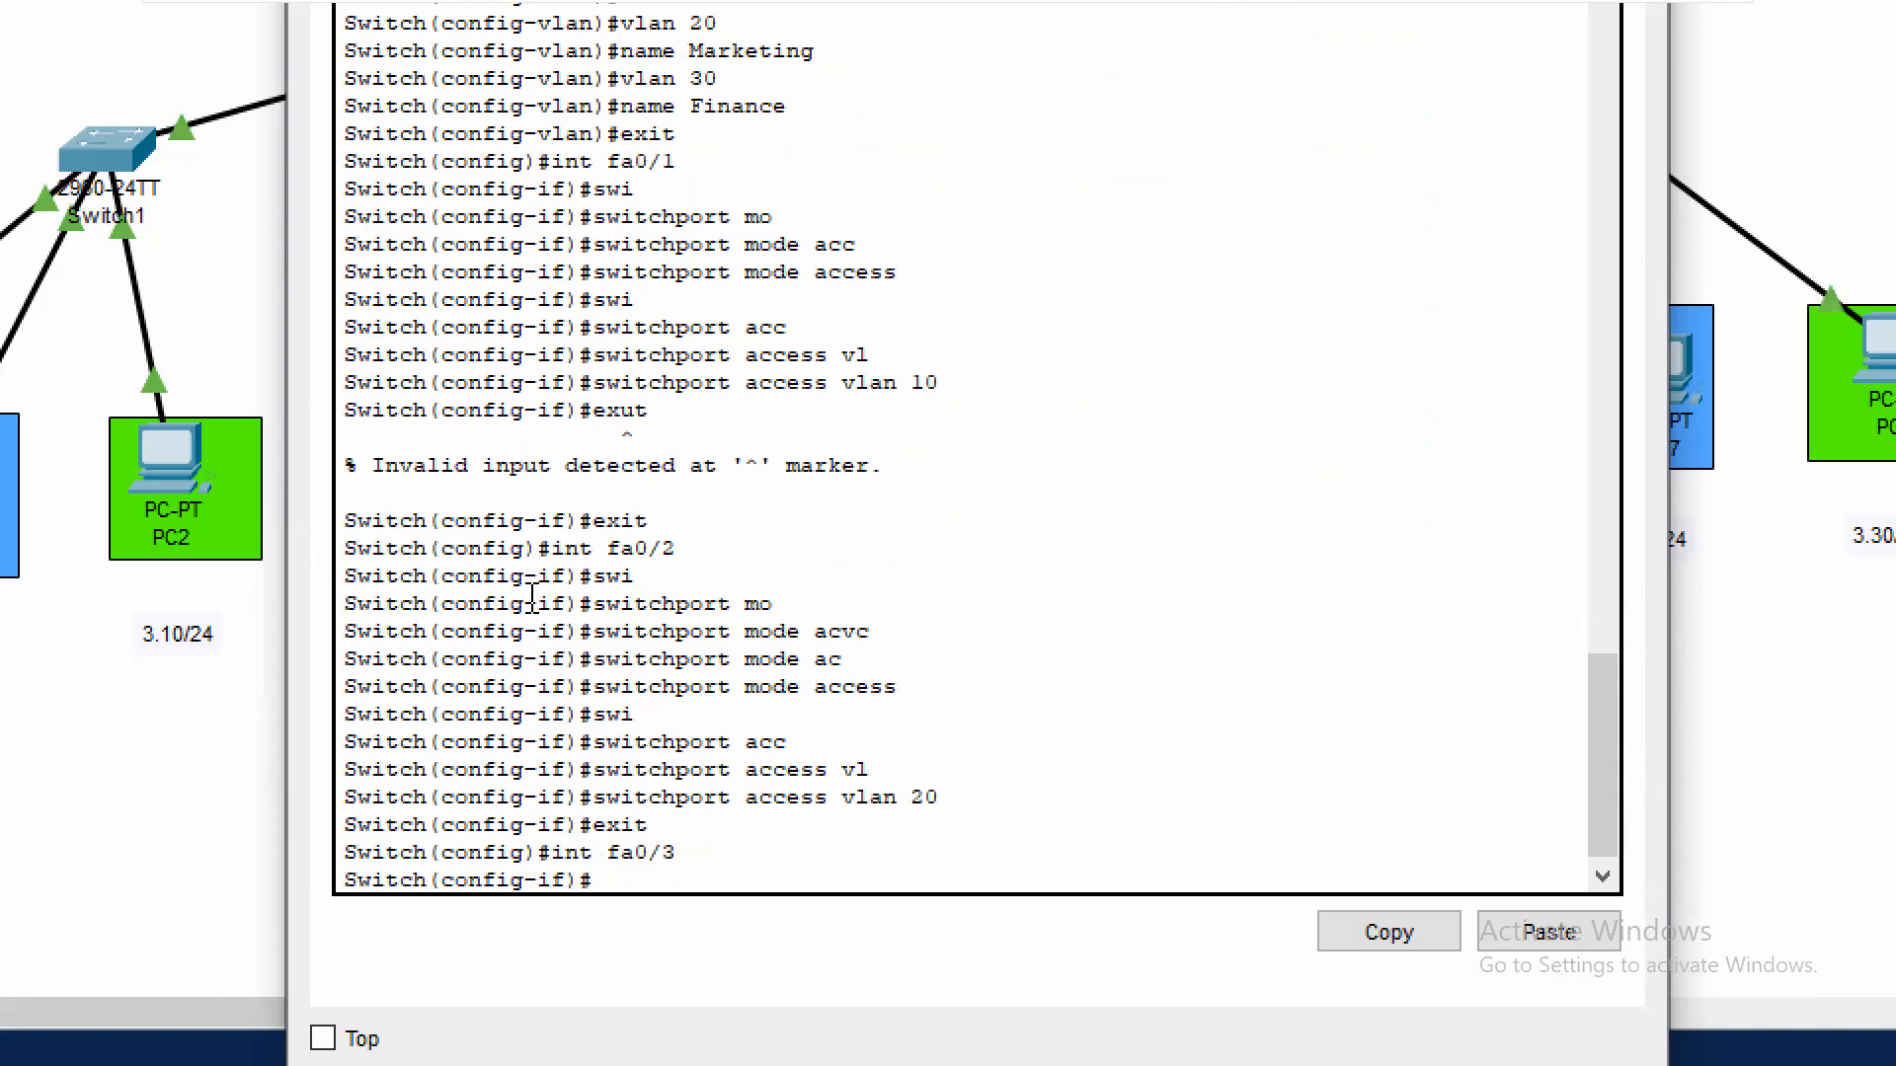
type("swi")
key("Tab")
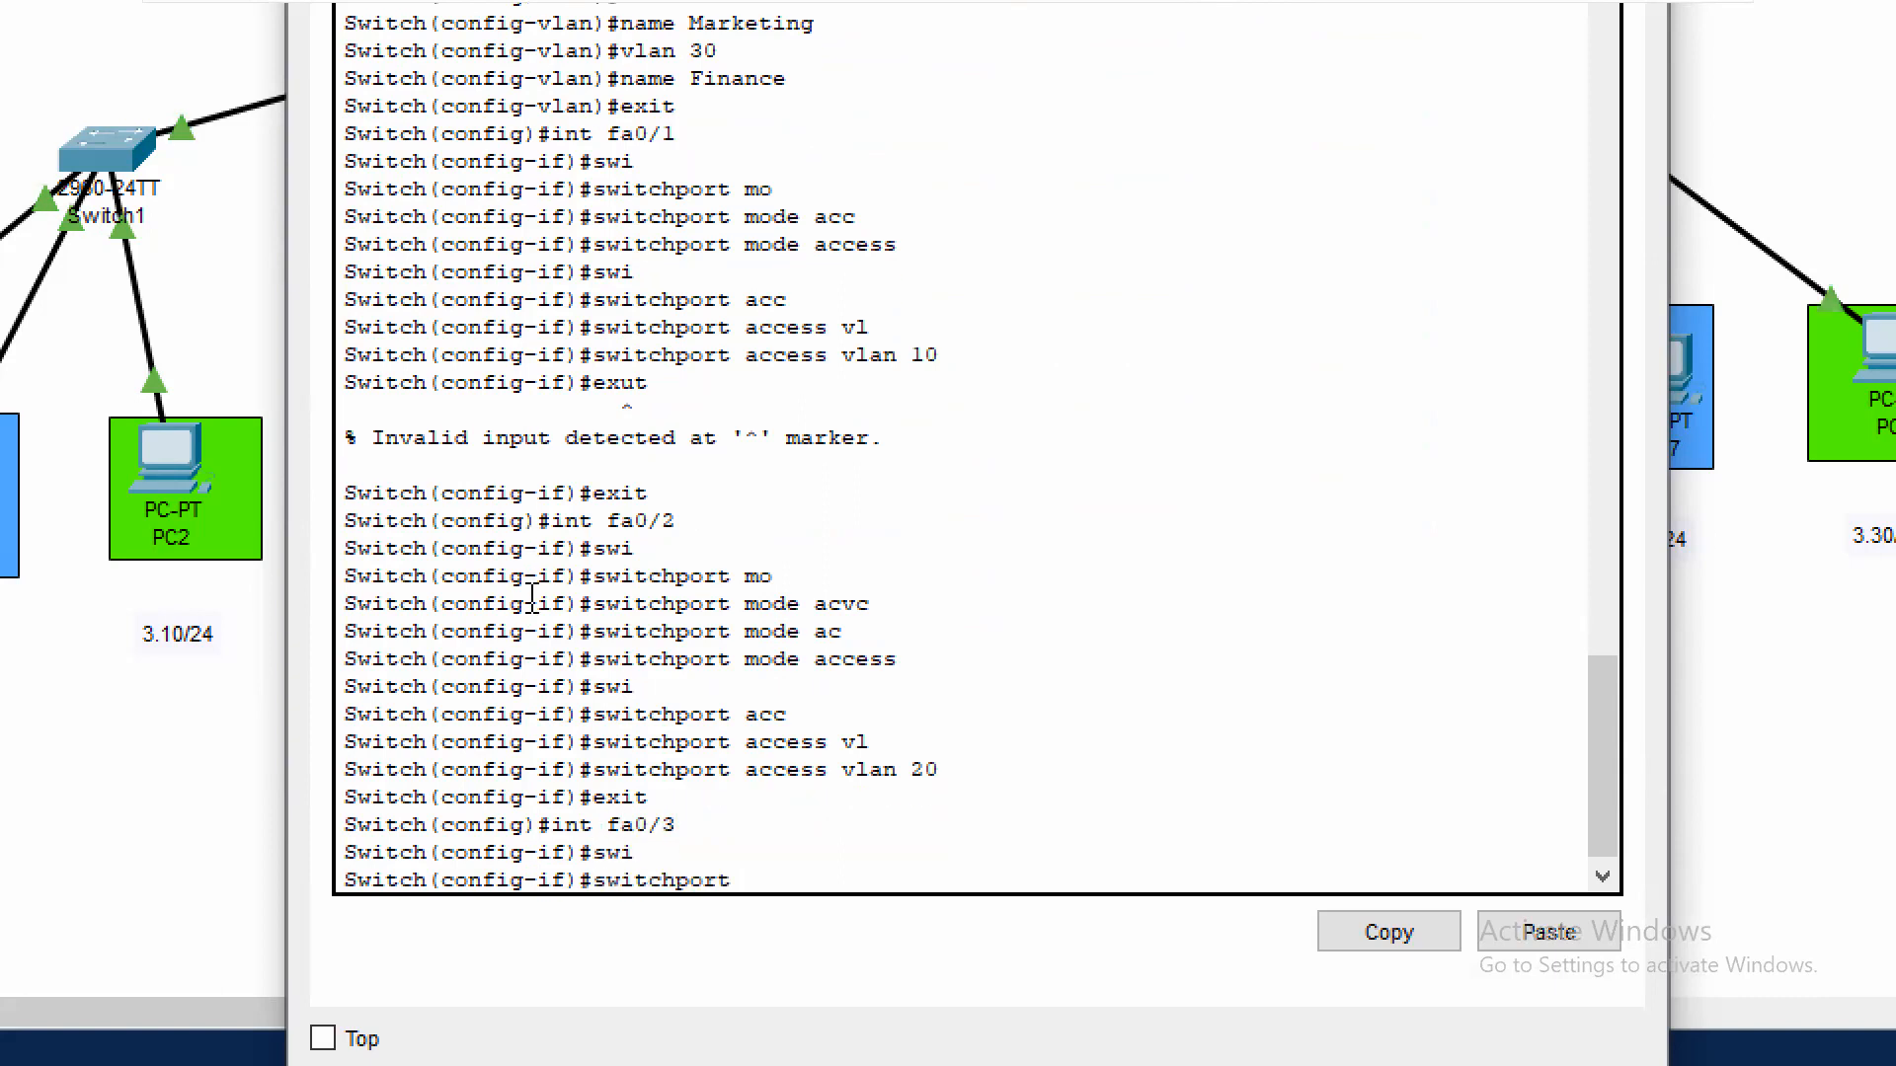
type("mode a")
key("Tab")
type("acc")
key("Tab")
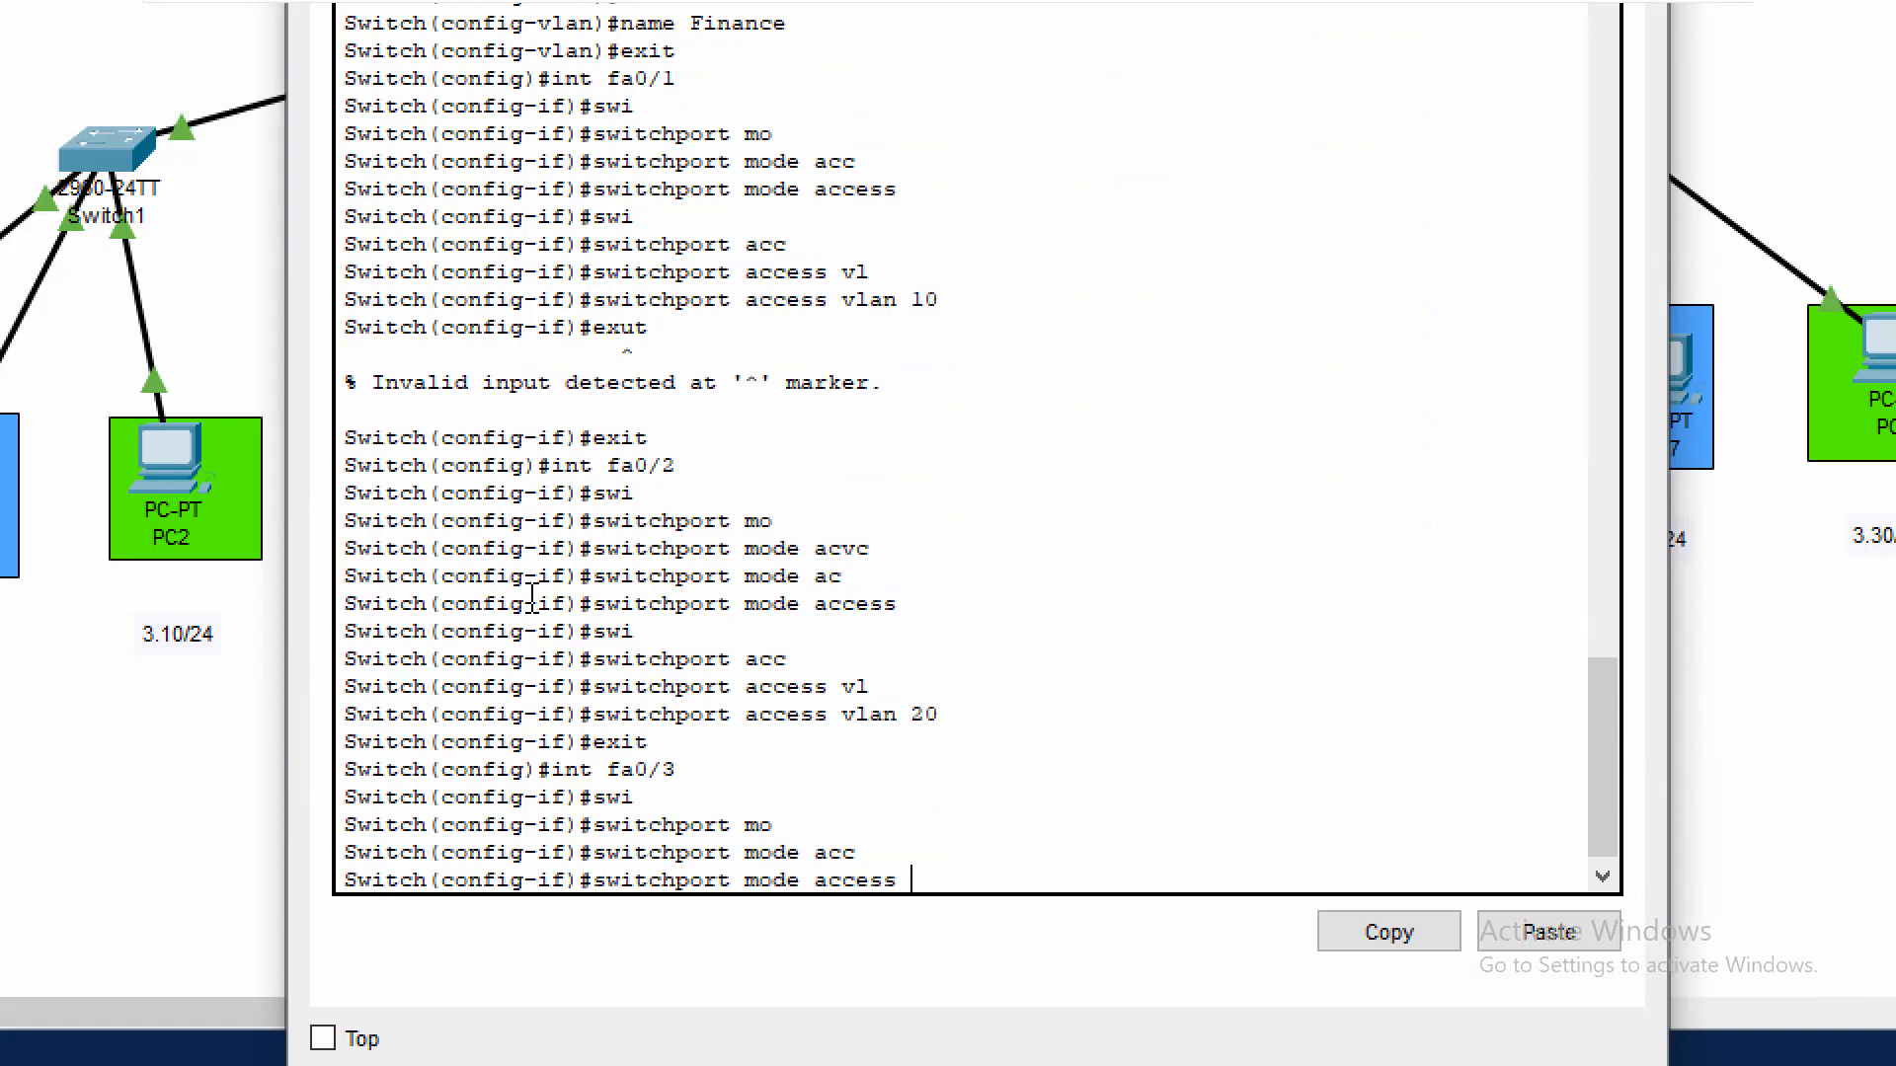
key("Return")
Assign Switch2's interface fa0/3 to access VLAN 30 and exit the interface configuration
type("swi")
key("Tab")
type("acc")
key("Tab")
type("vl")
key("Tab")
type("30")
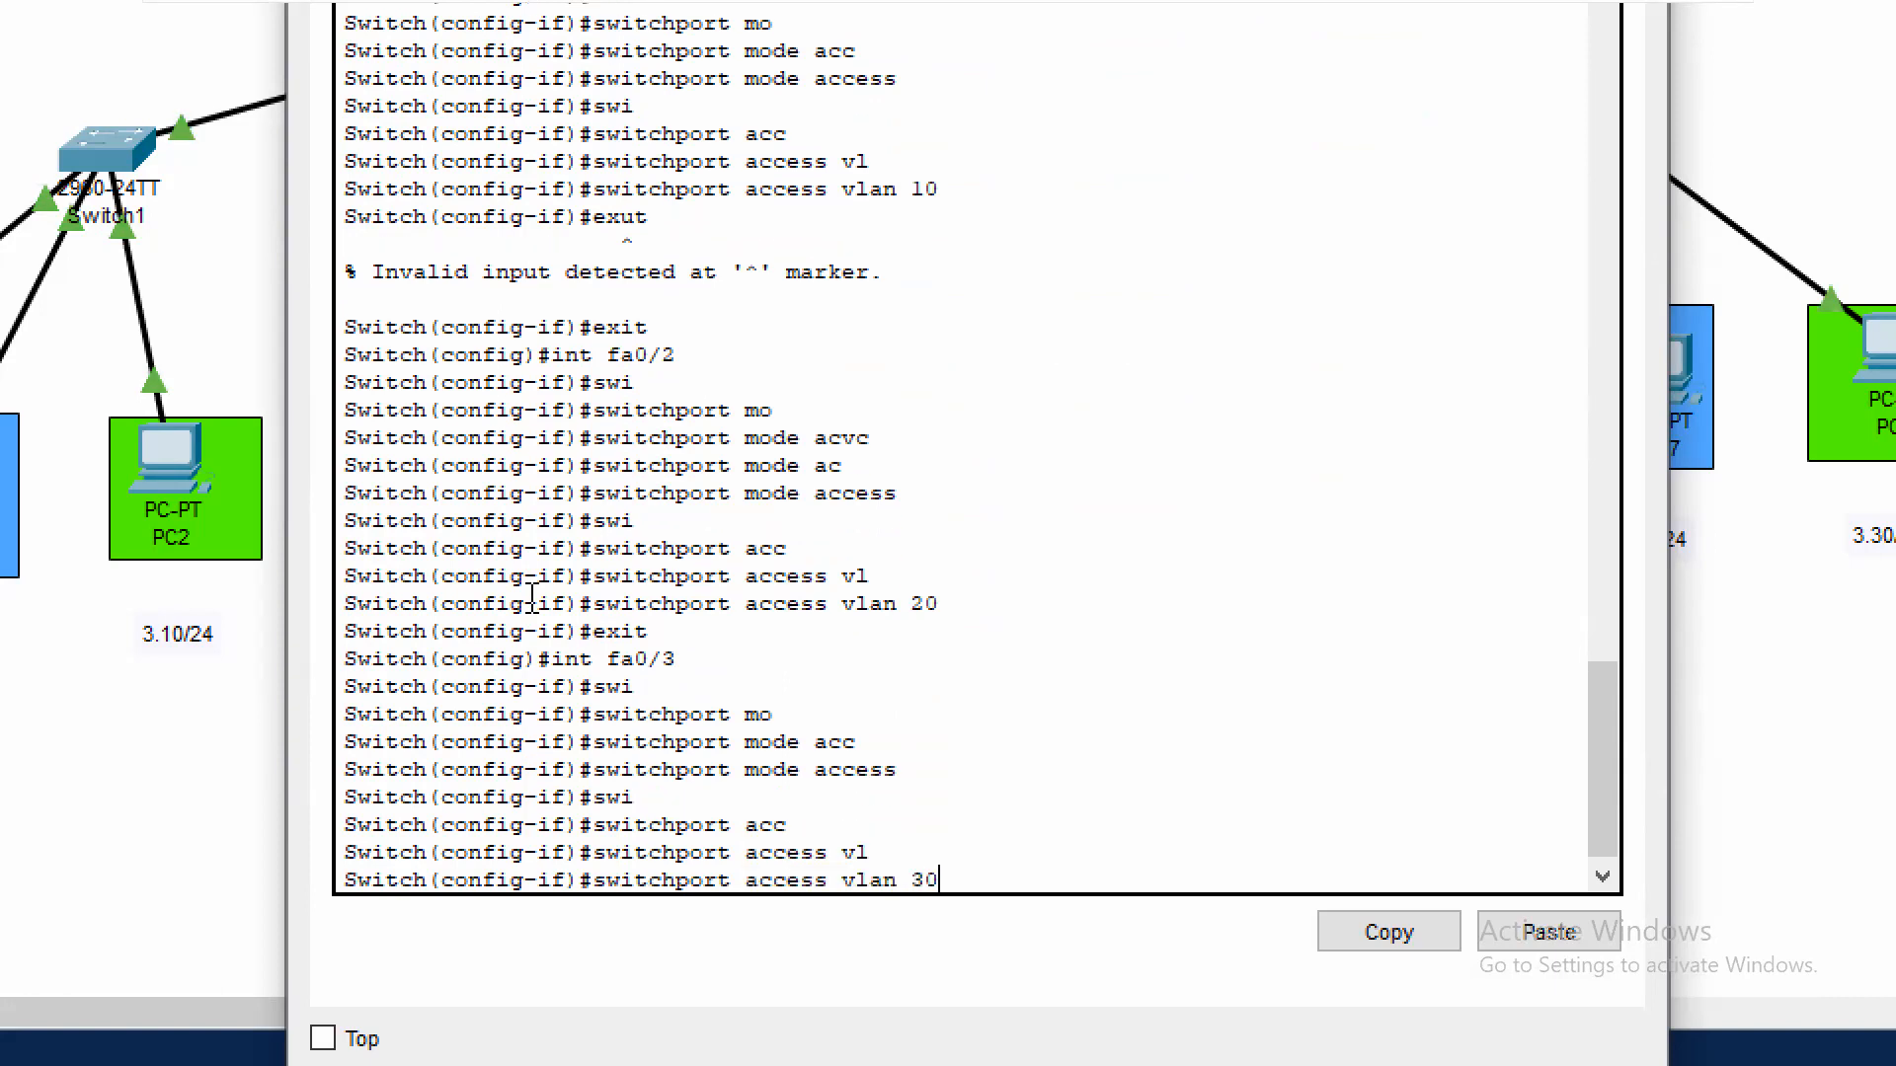
key("Return")
type("exit")
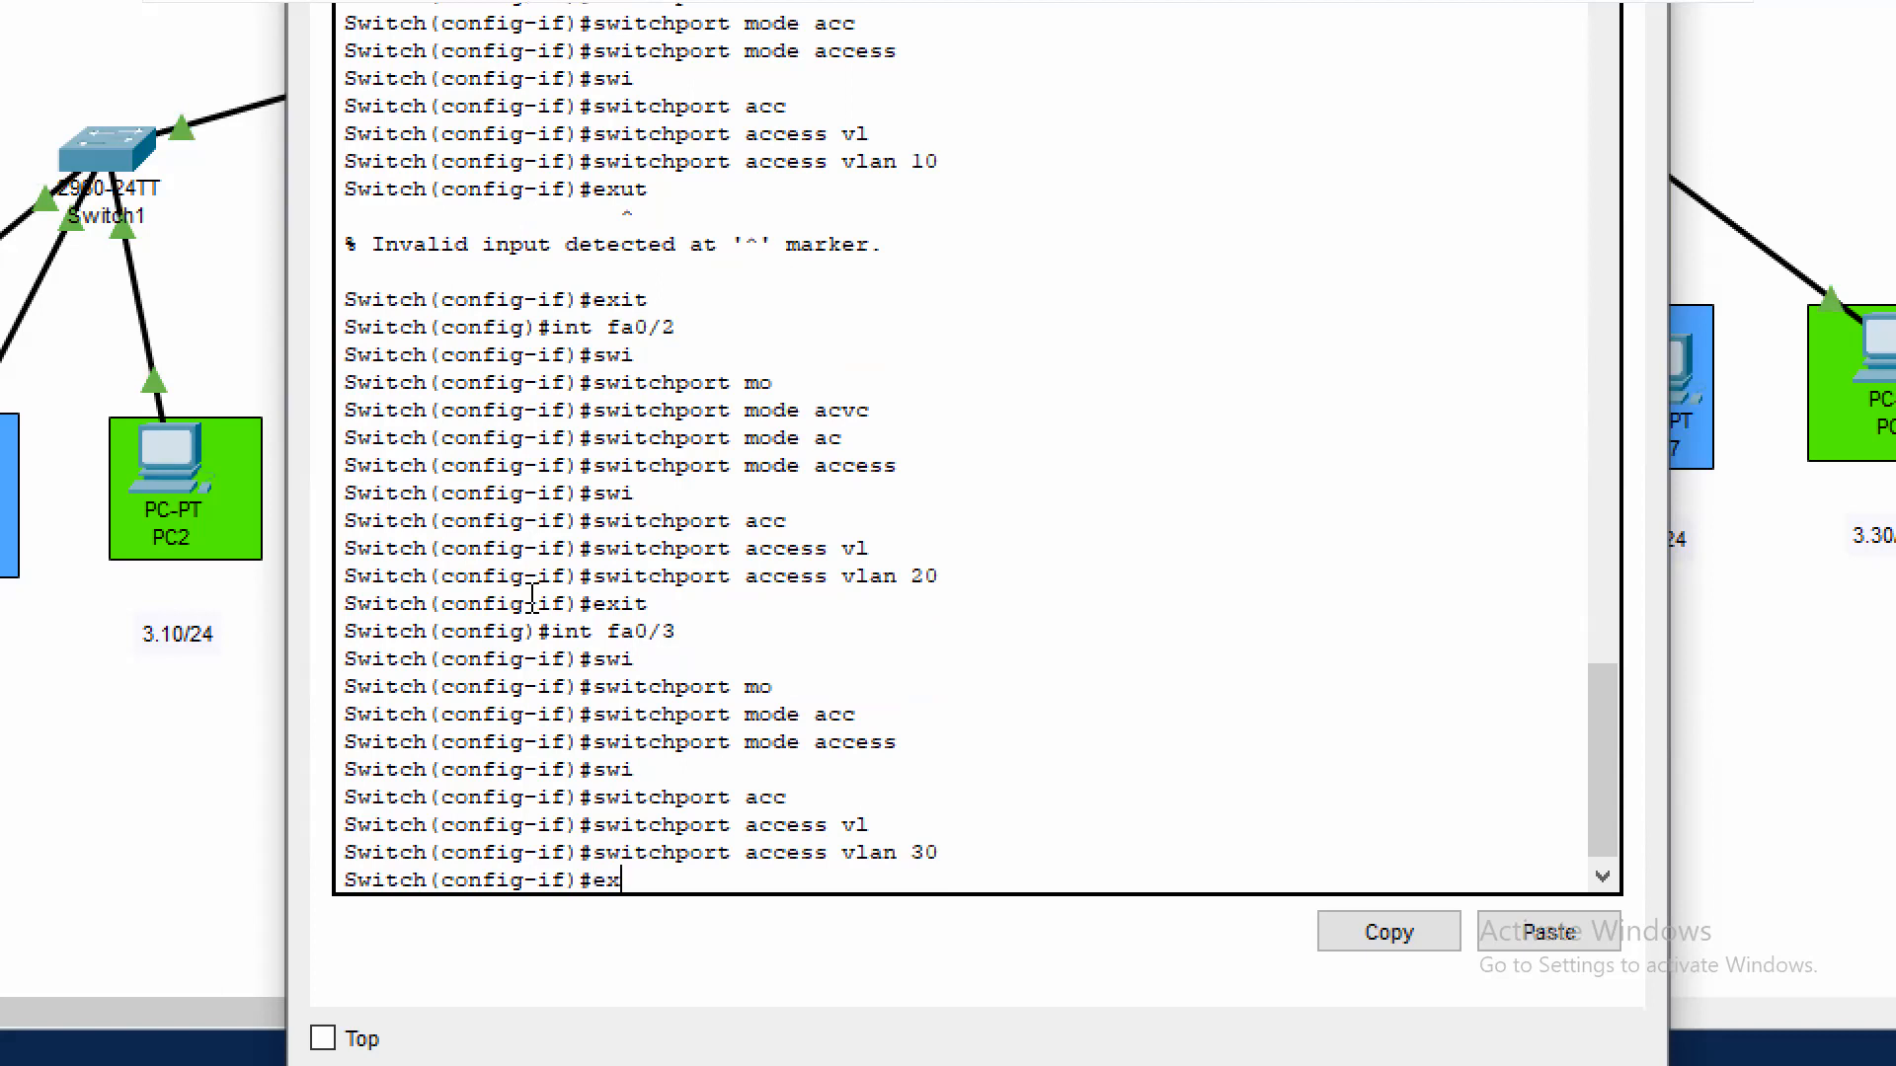
key("Return")
Set Switch2's uplink interface fa0/4 to switchport trunk mode and exit the interface configuration
type("int")
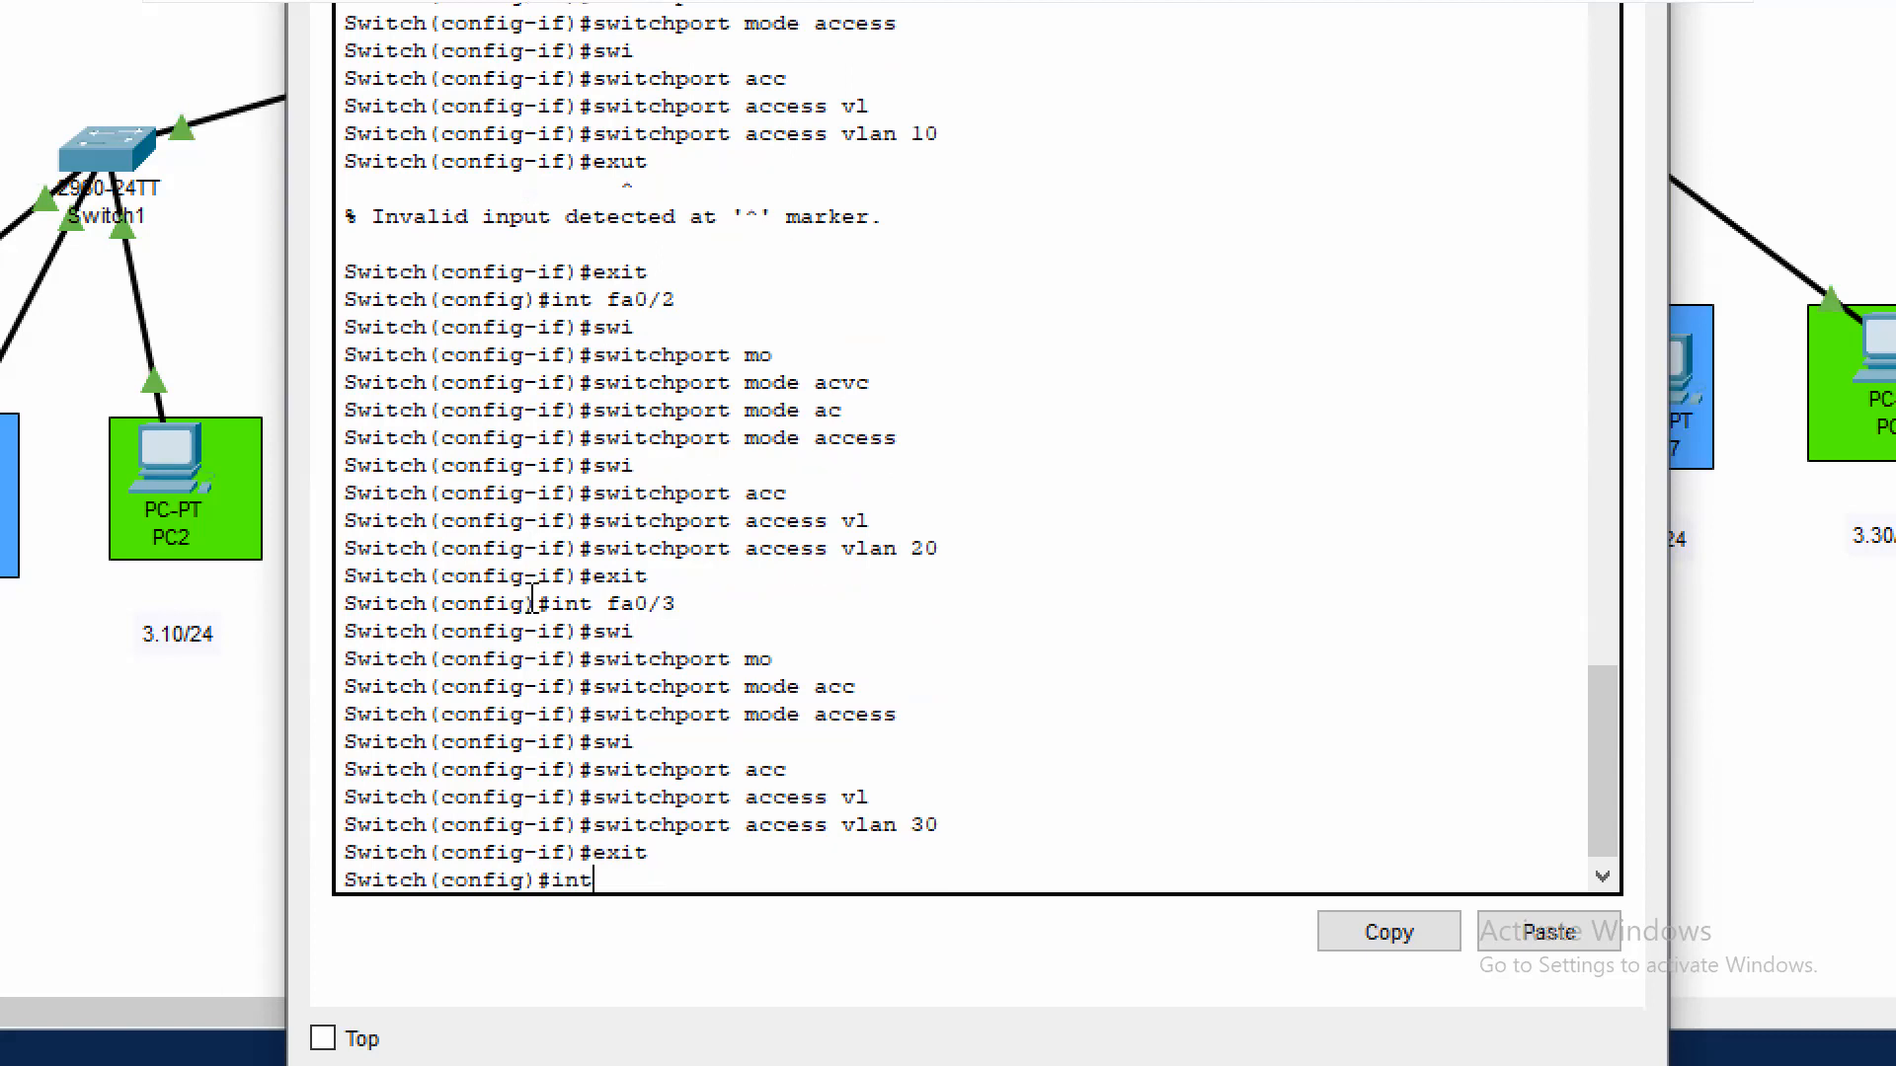
type(" fa0/4")
key("Return")
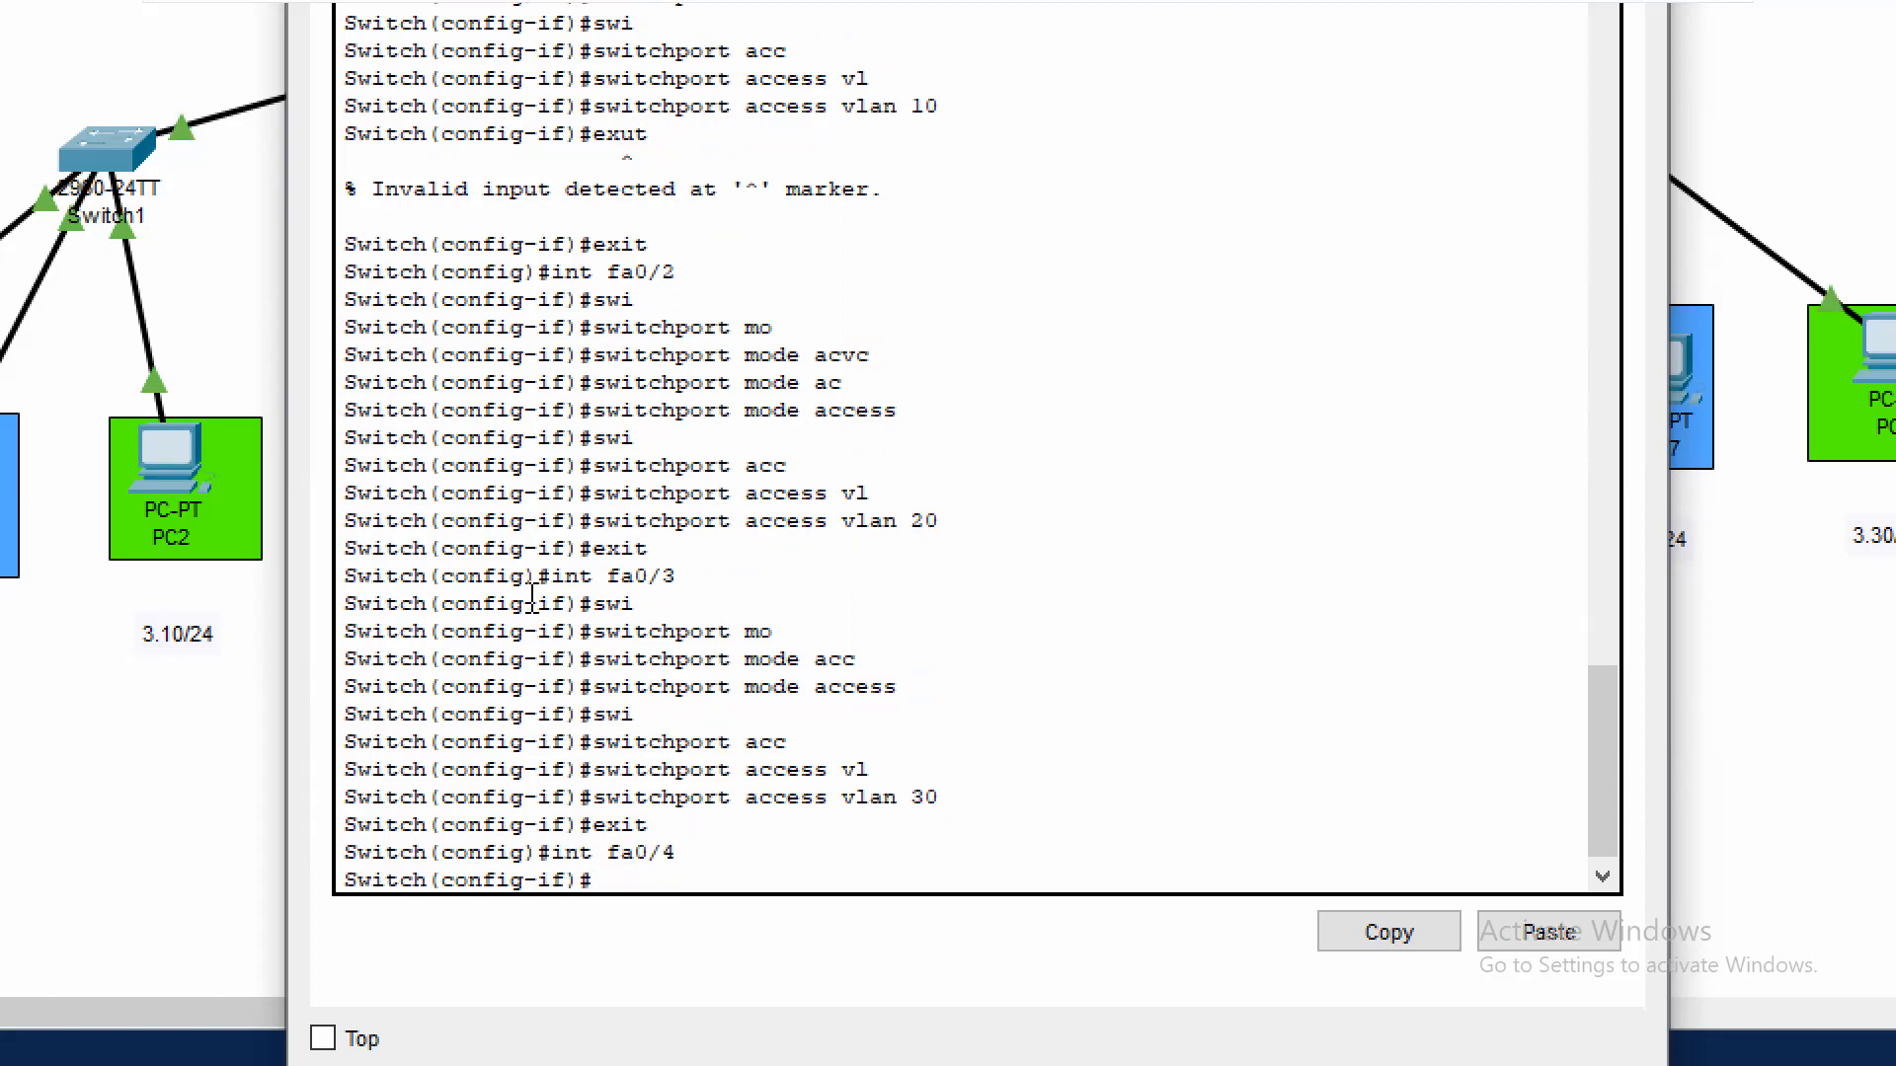
type("swi")
key("Tab")
type("mo")
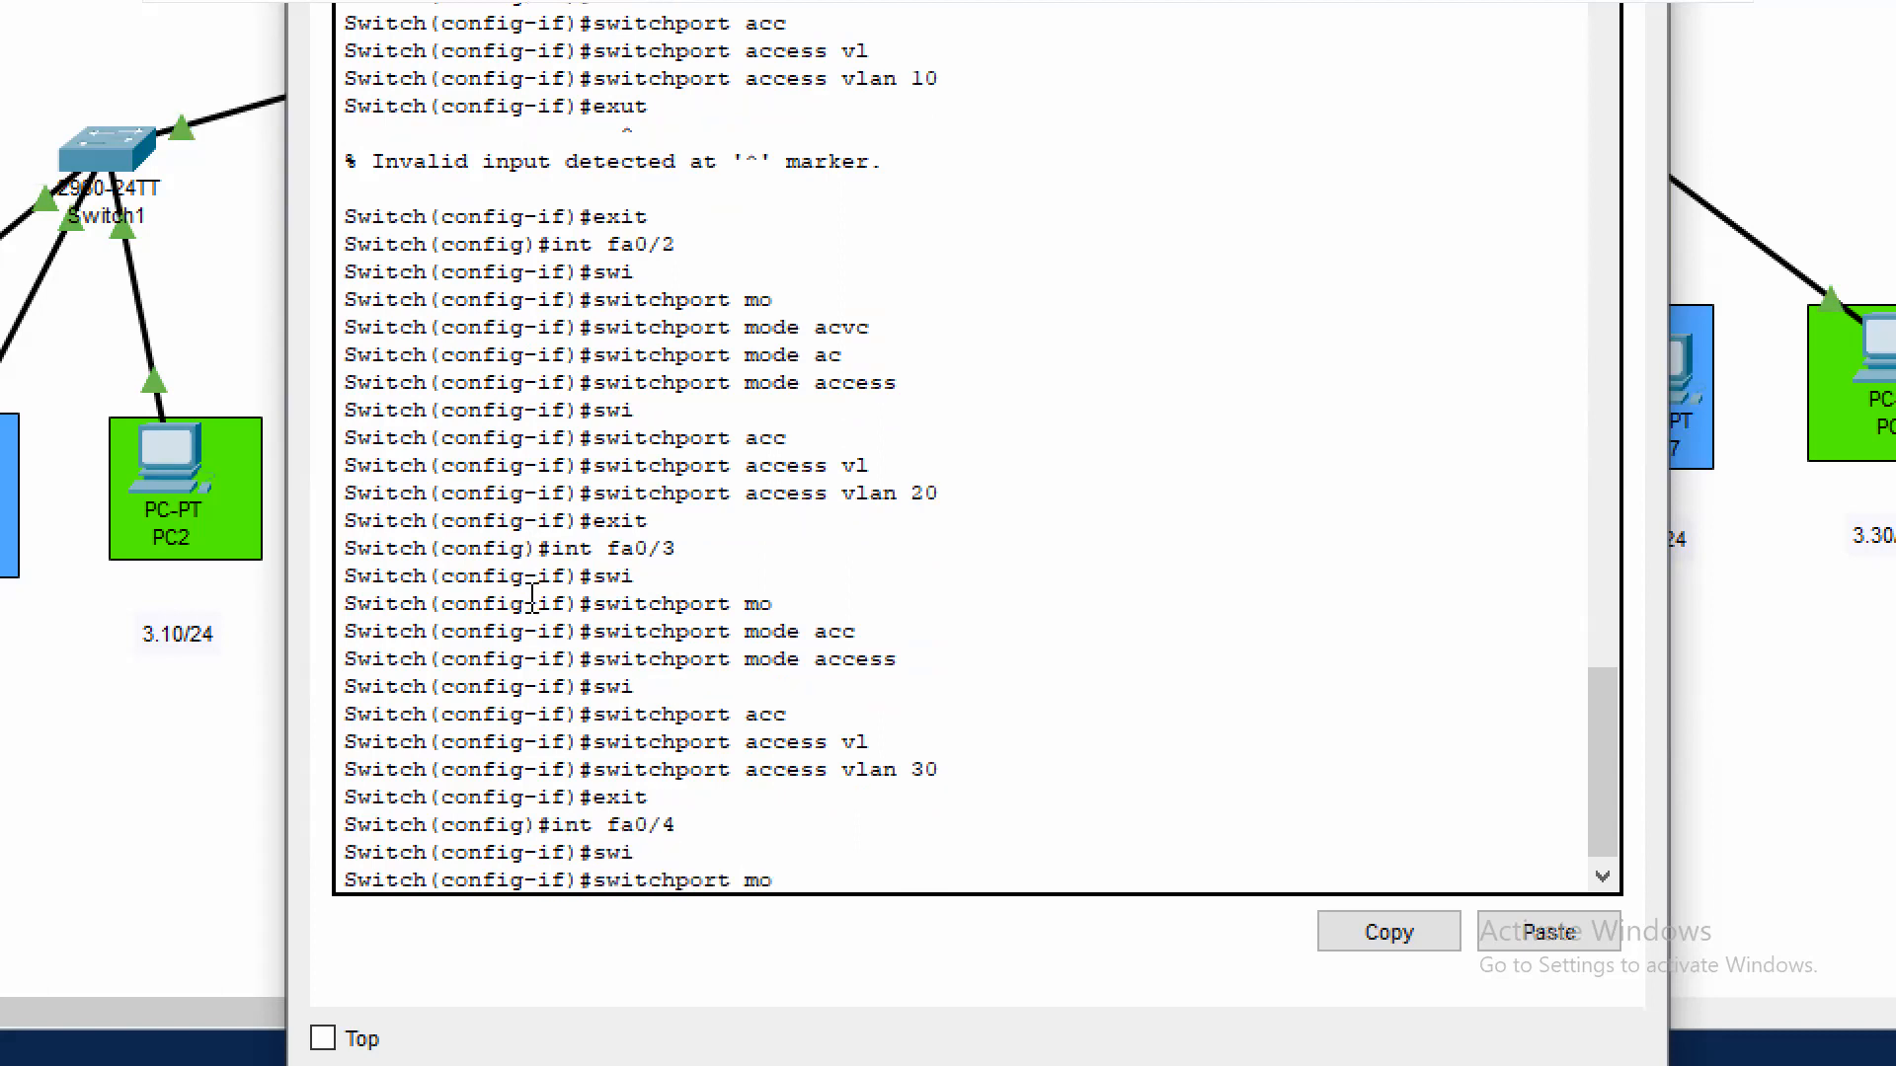
key("Tab")
type("tru")
key("Tab")
key("Return")
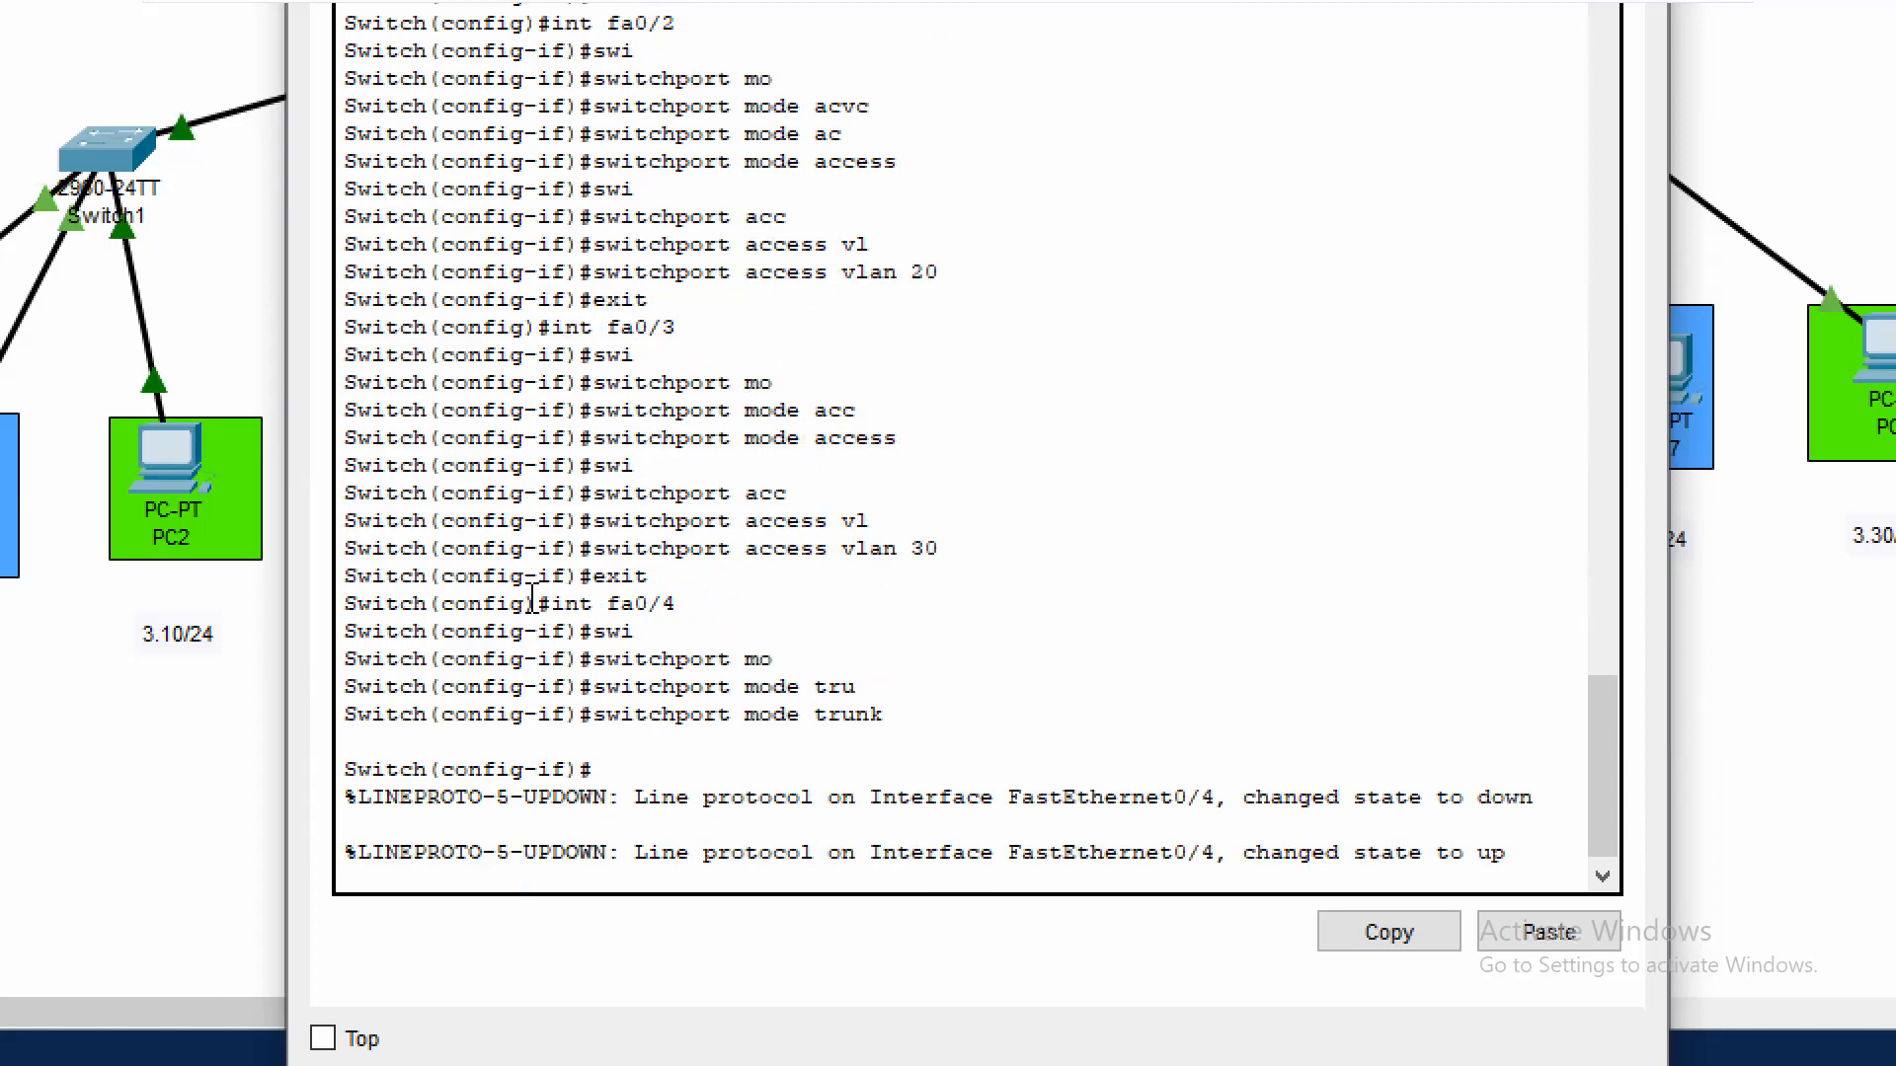
key("Return")
type("exit")
key("Return")
Leave global configuration on Switch2 and check the VLAN port assignments with sh vl br
type("exit")
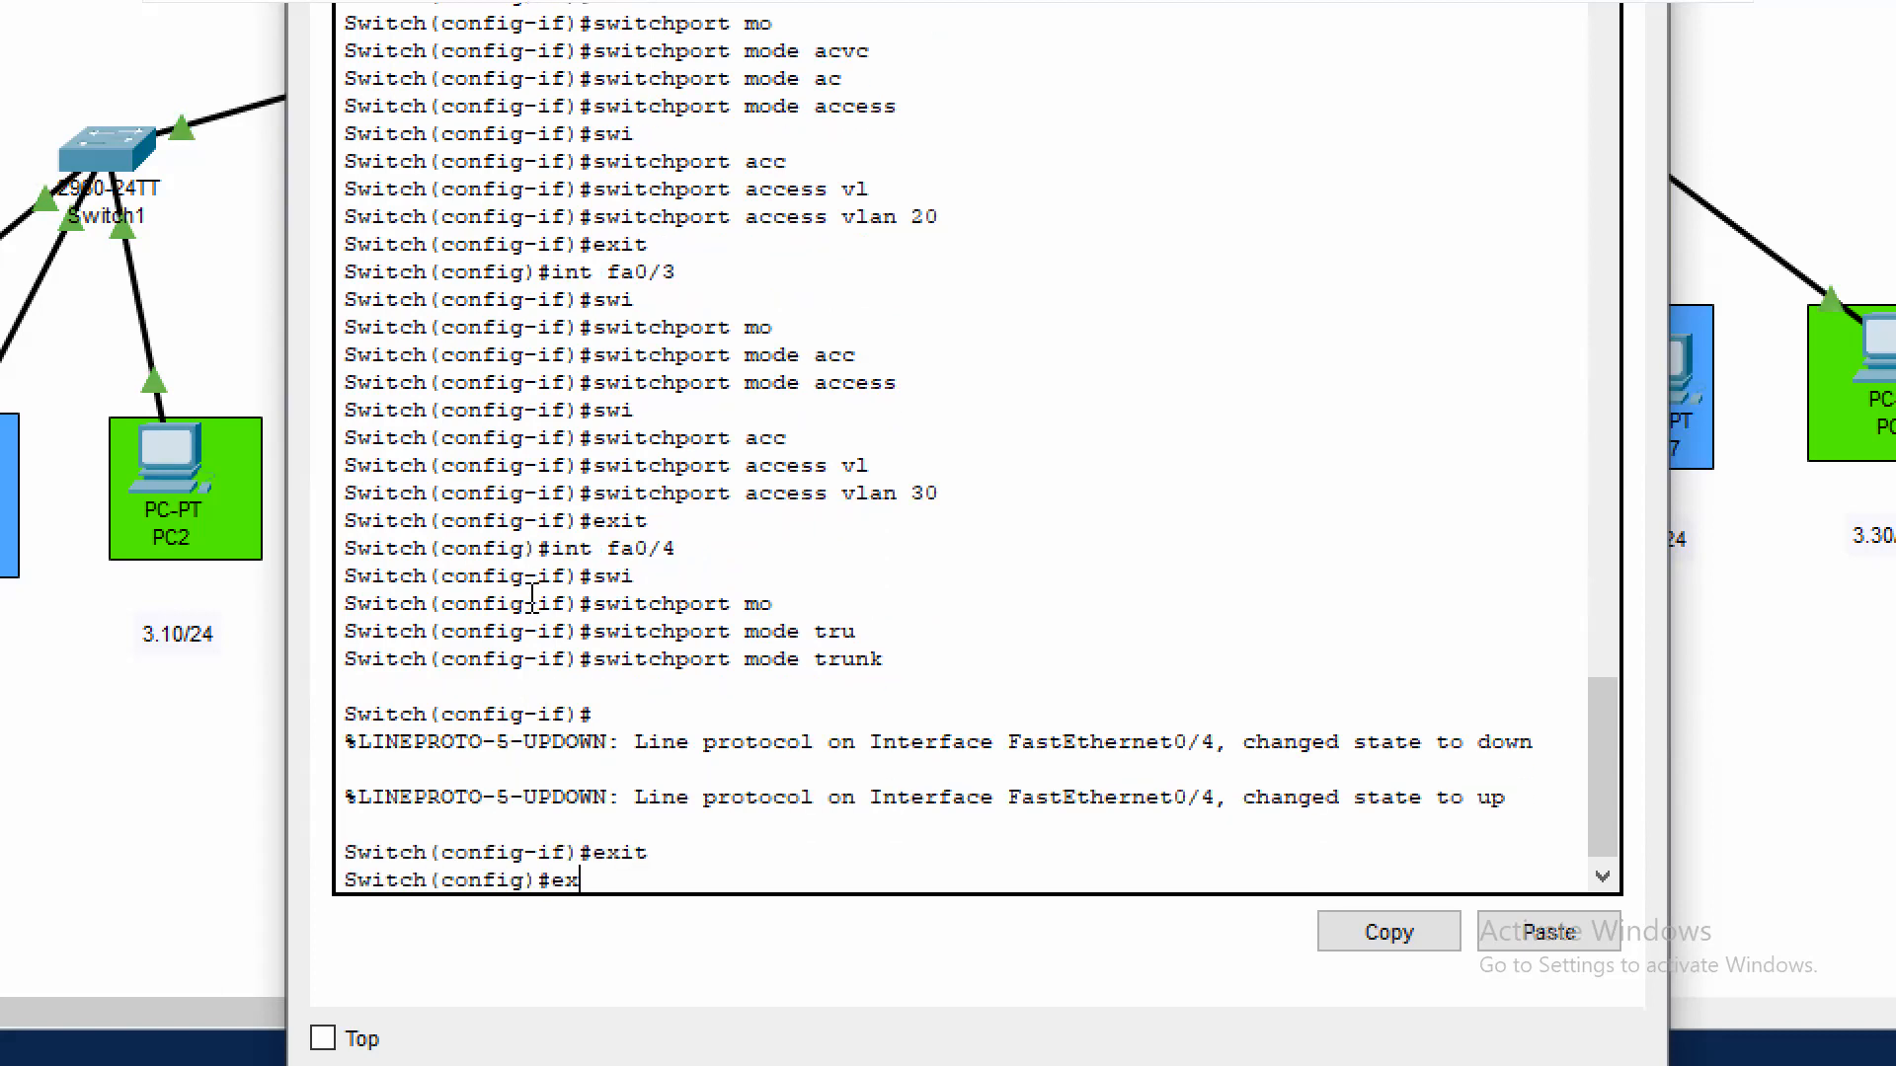
key("Return")
type("sh vl br")
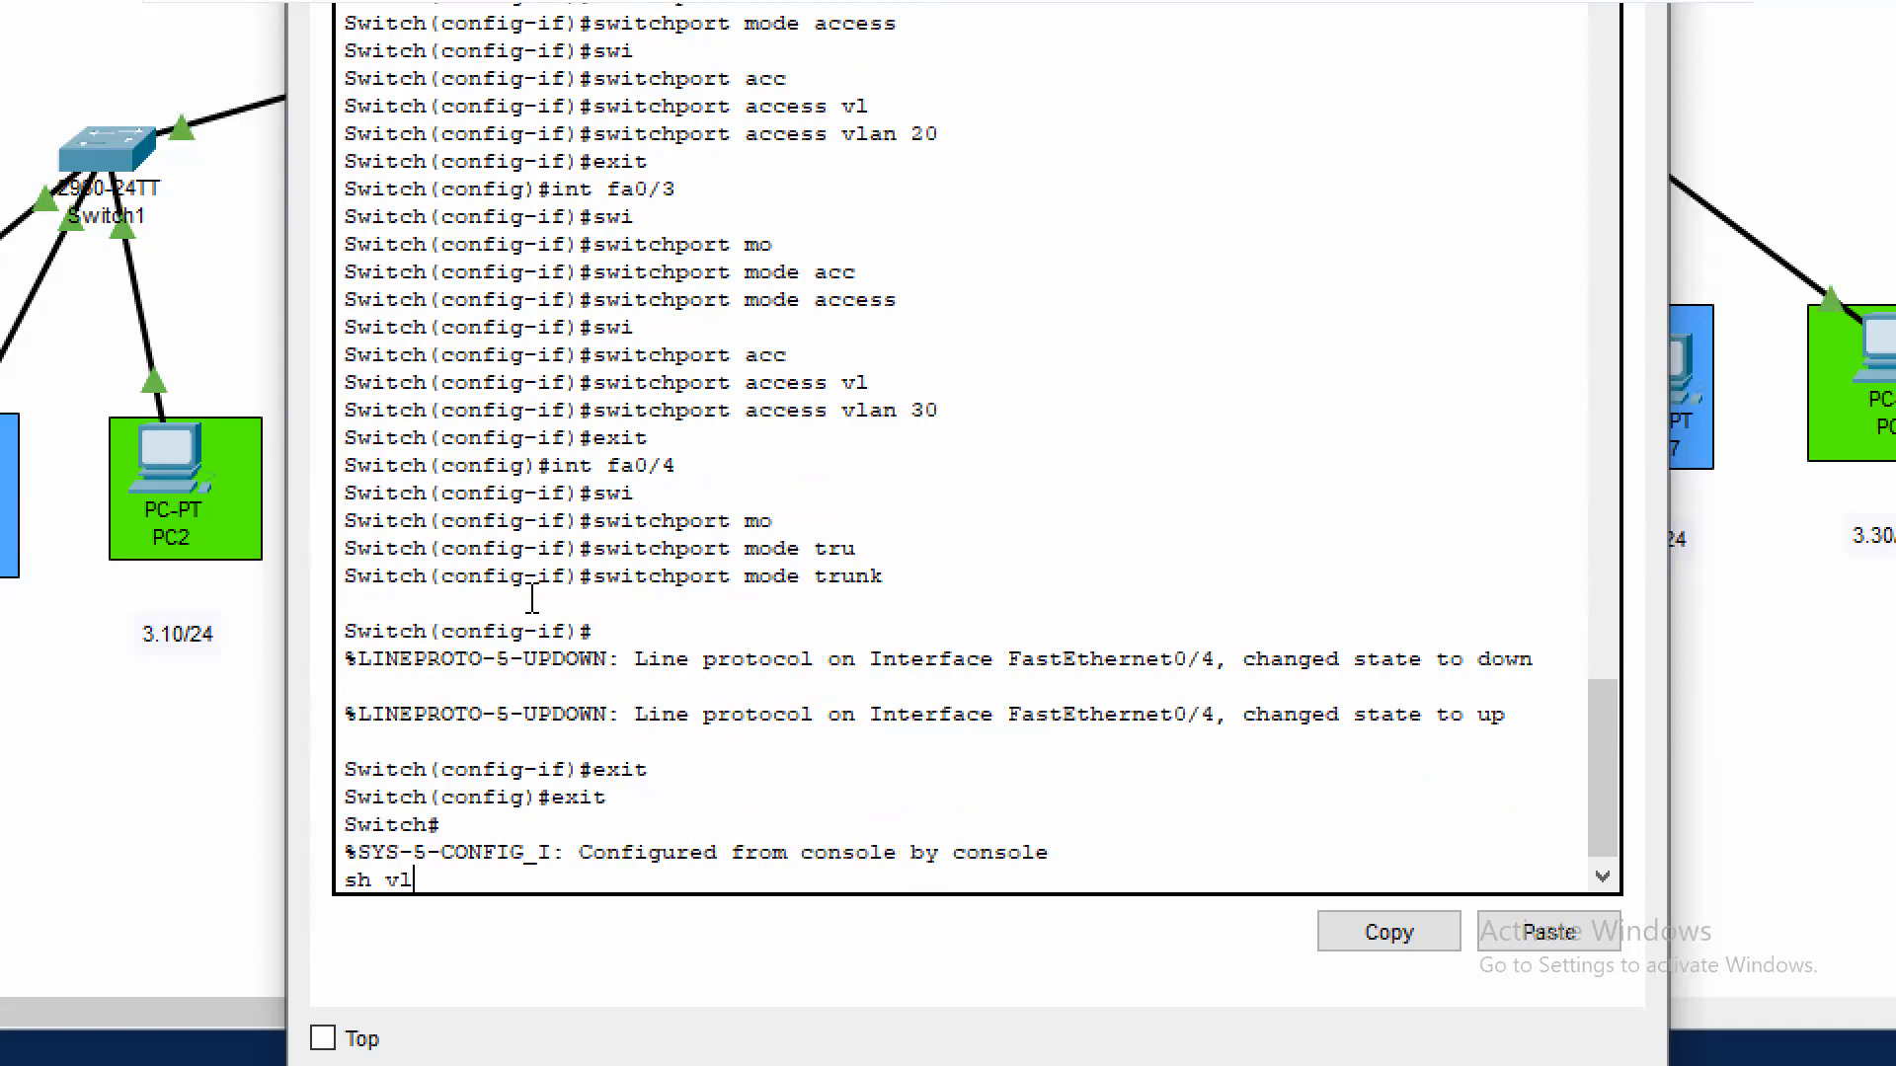
key("Return")
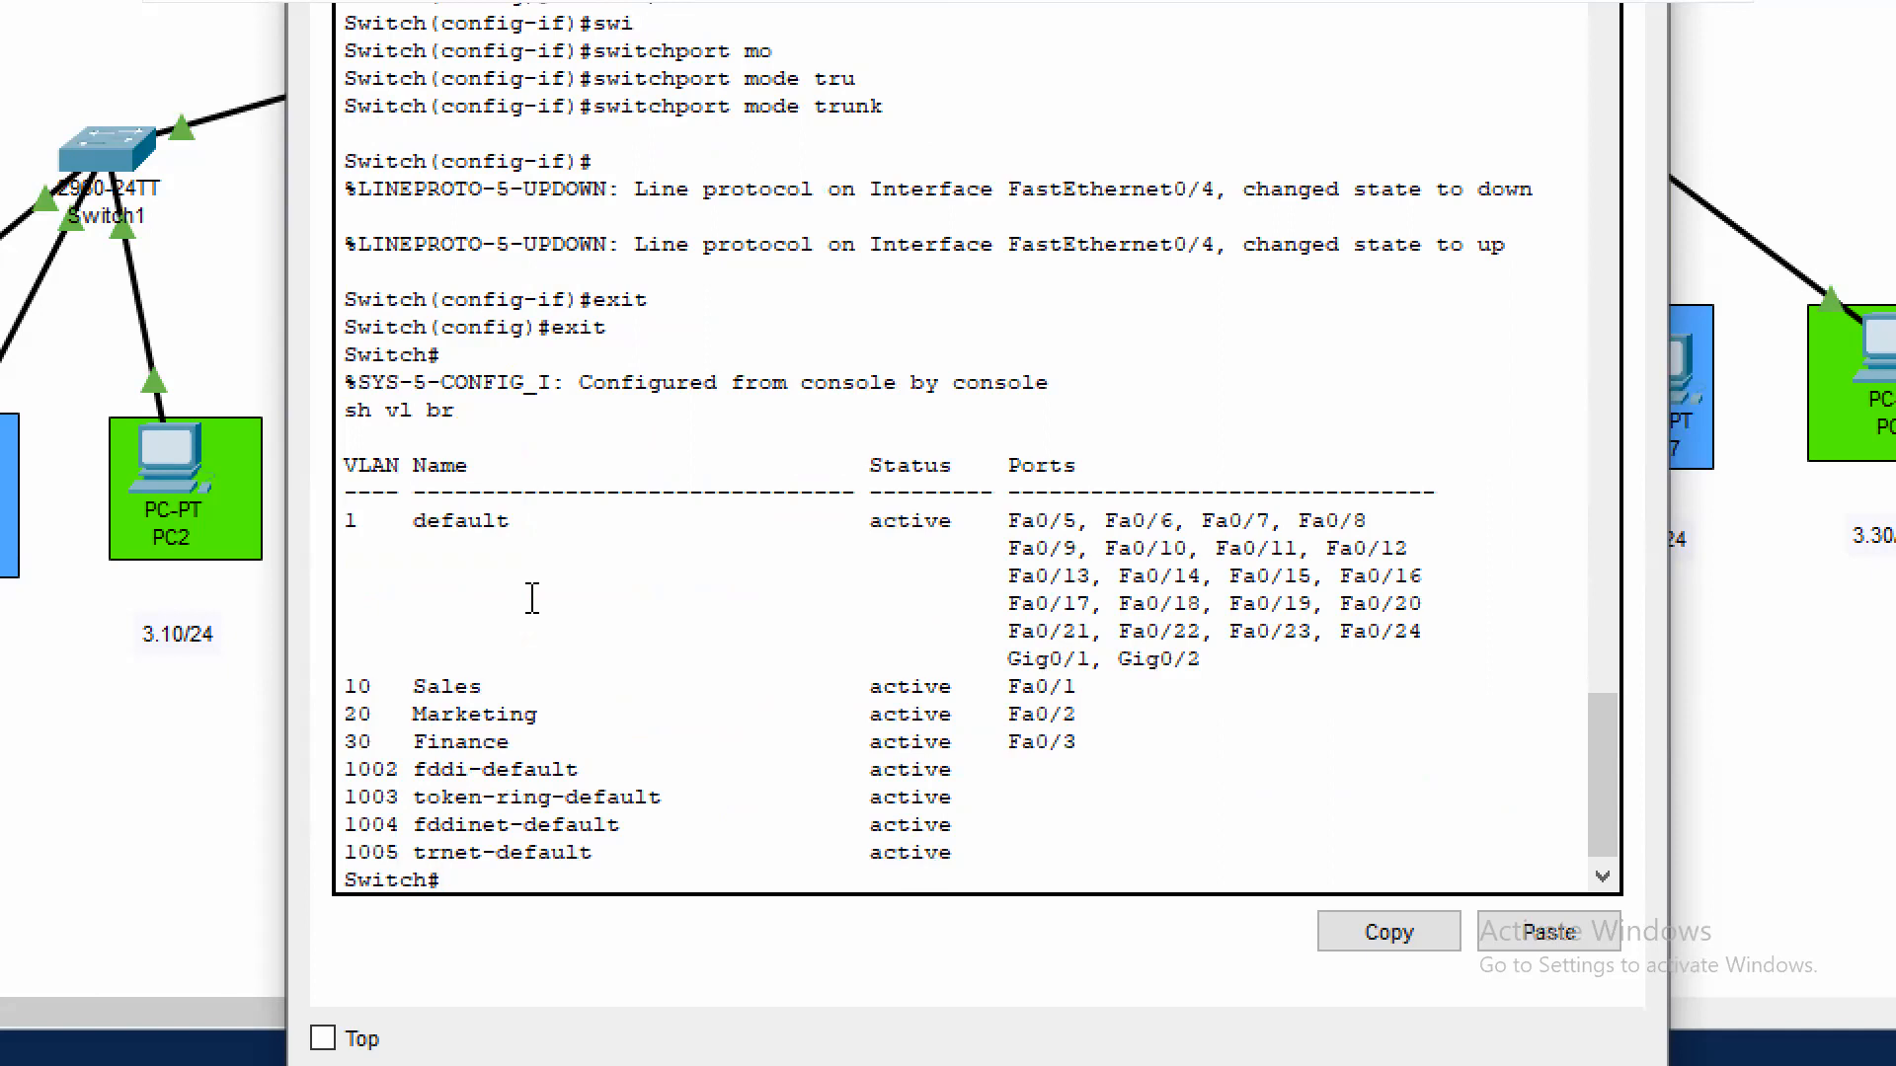
Review Switch2's running configuration with sh run, checking the settings of interfaces fa0/1 to fa0/4, and quit the listing
type("sh run")
key("Return")
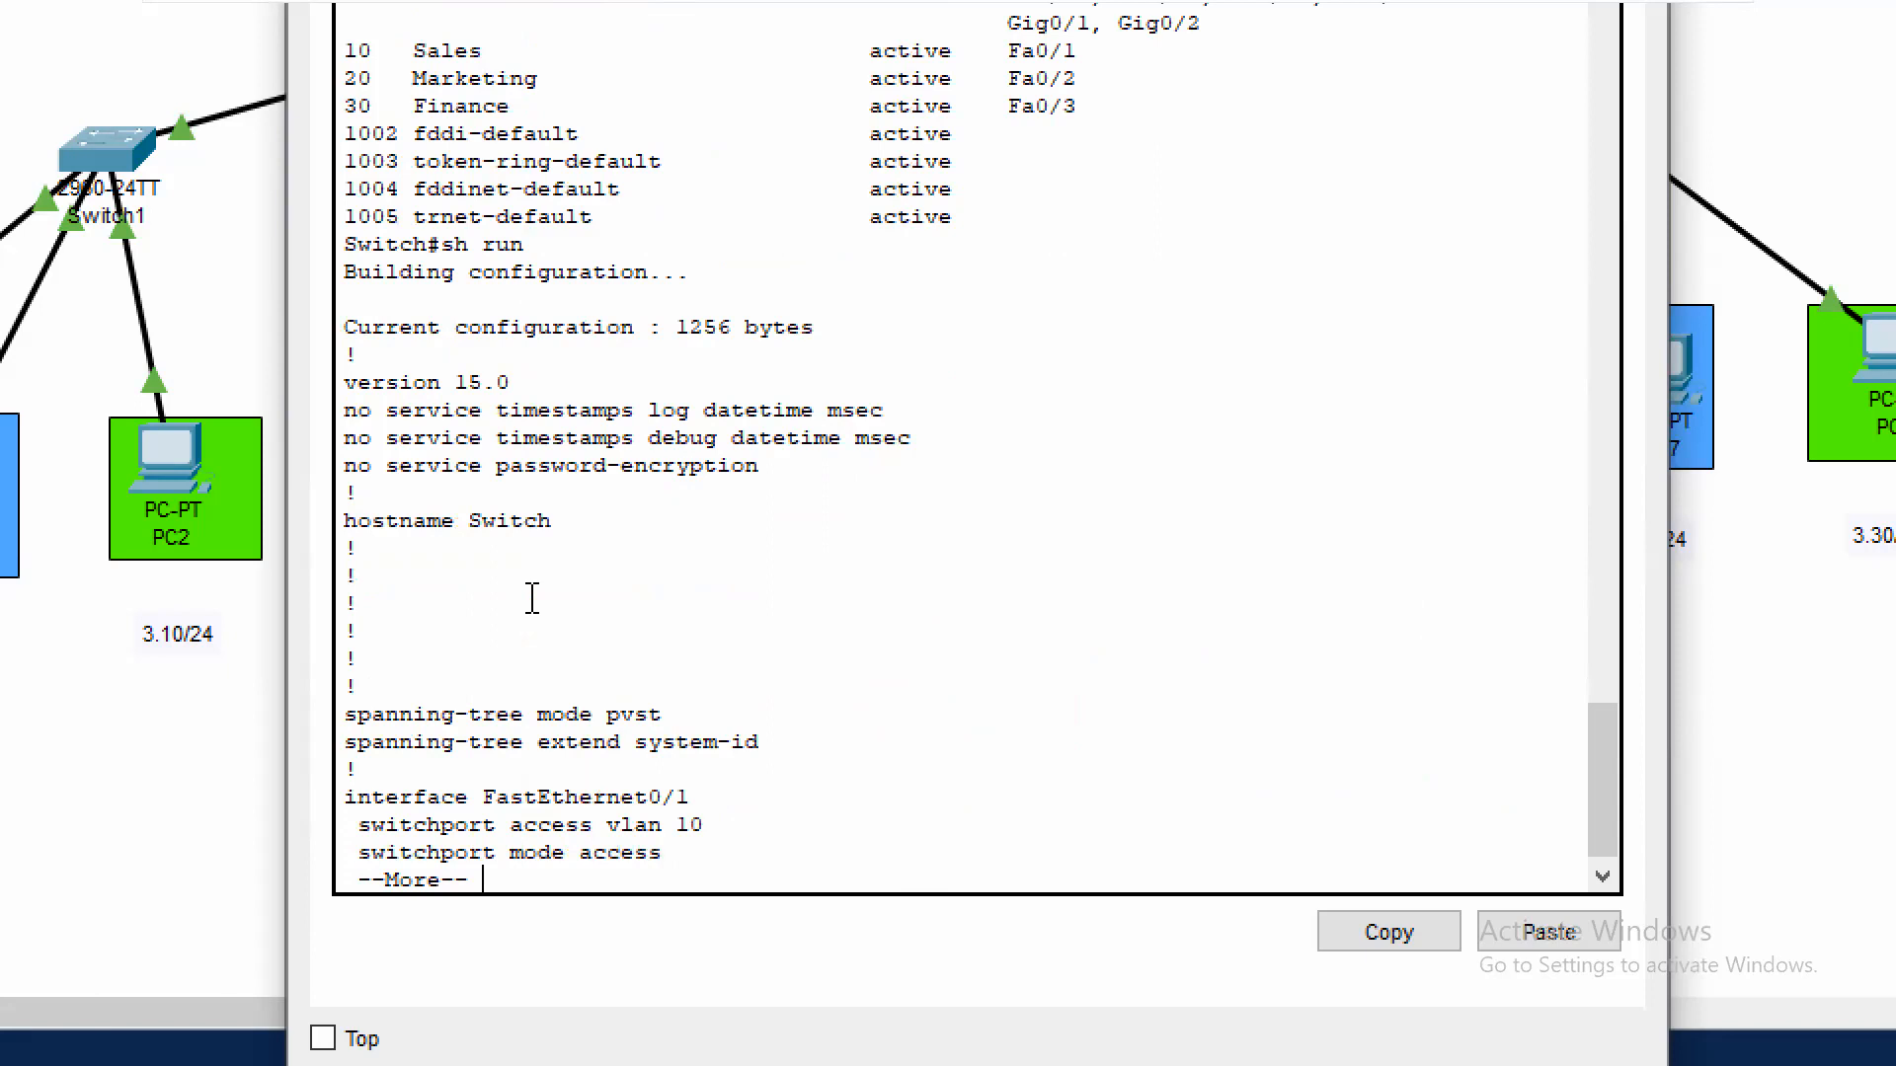
key("Return")
key("Return")
key("Return")
key("Return")
key("Return")
key("Return")
key("Return")
key("Return")
key("Return")
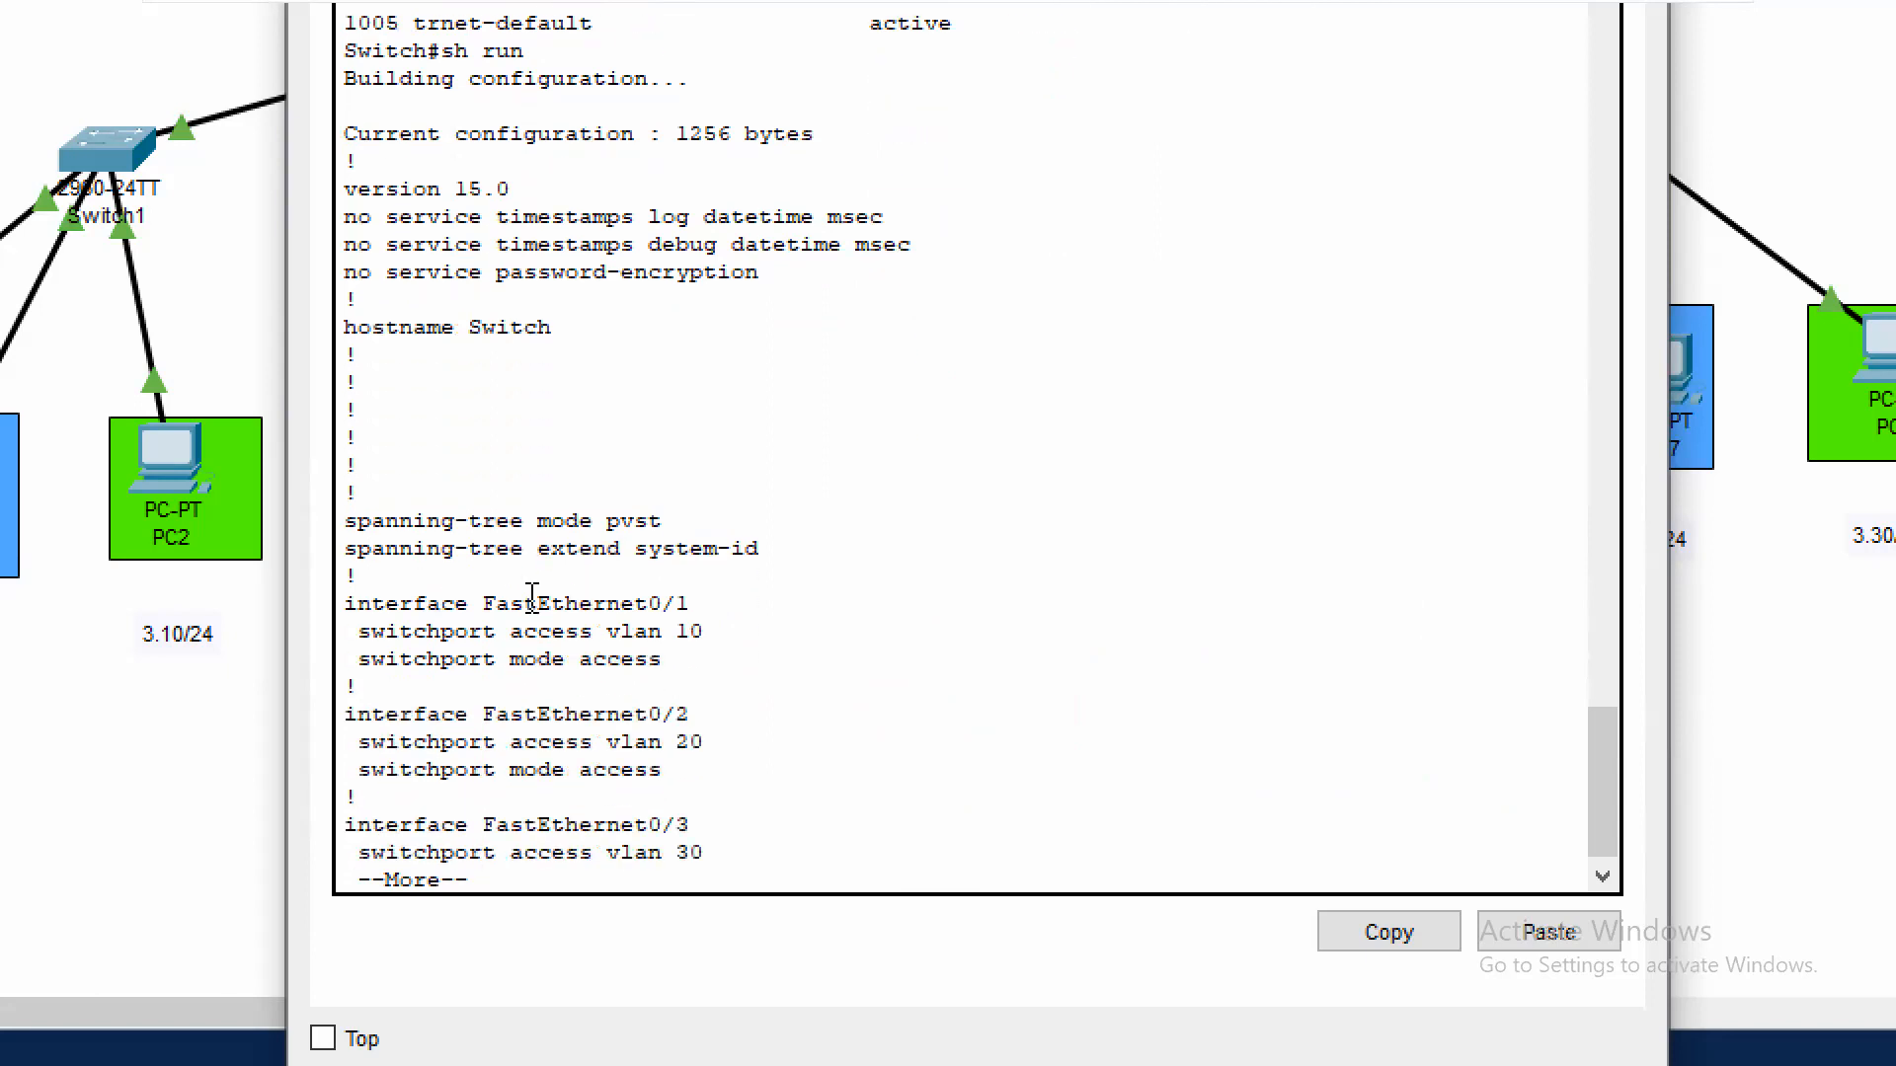
key("Return")
key("Return")
key("Return")
key("Return")
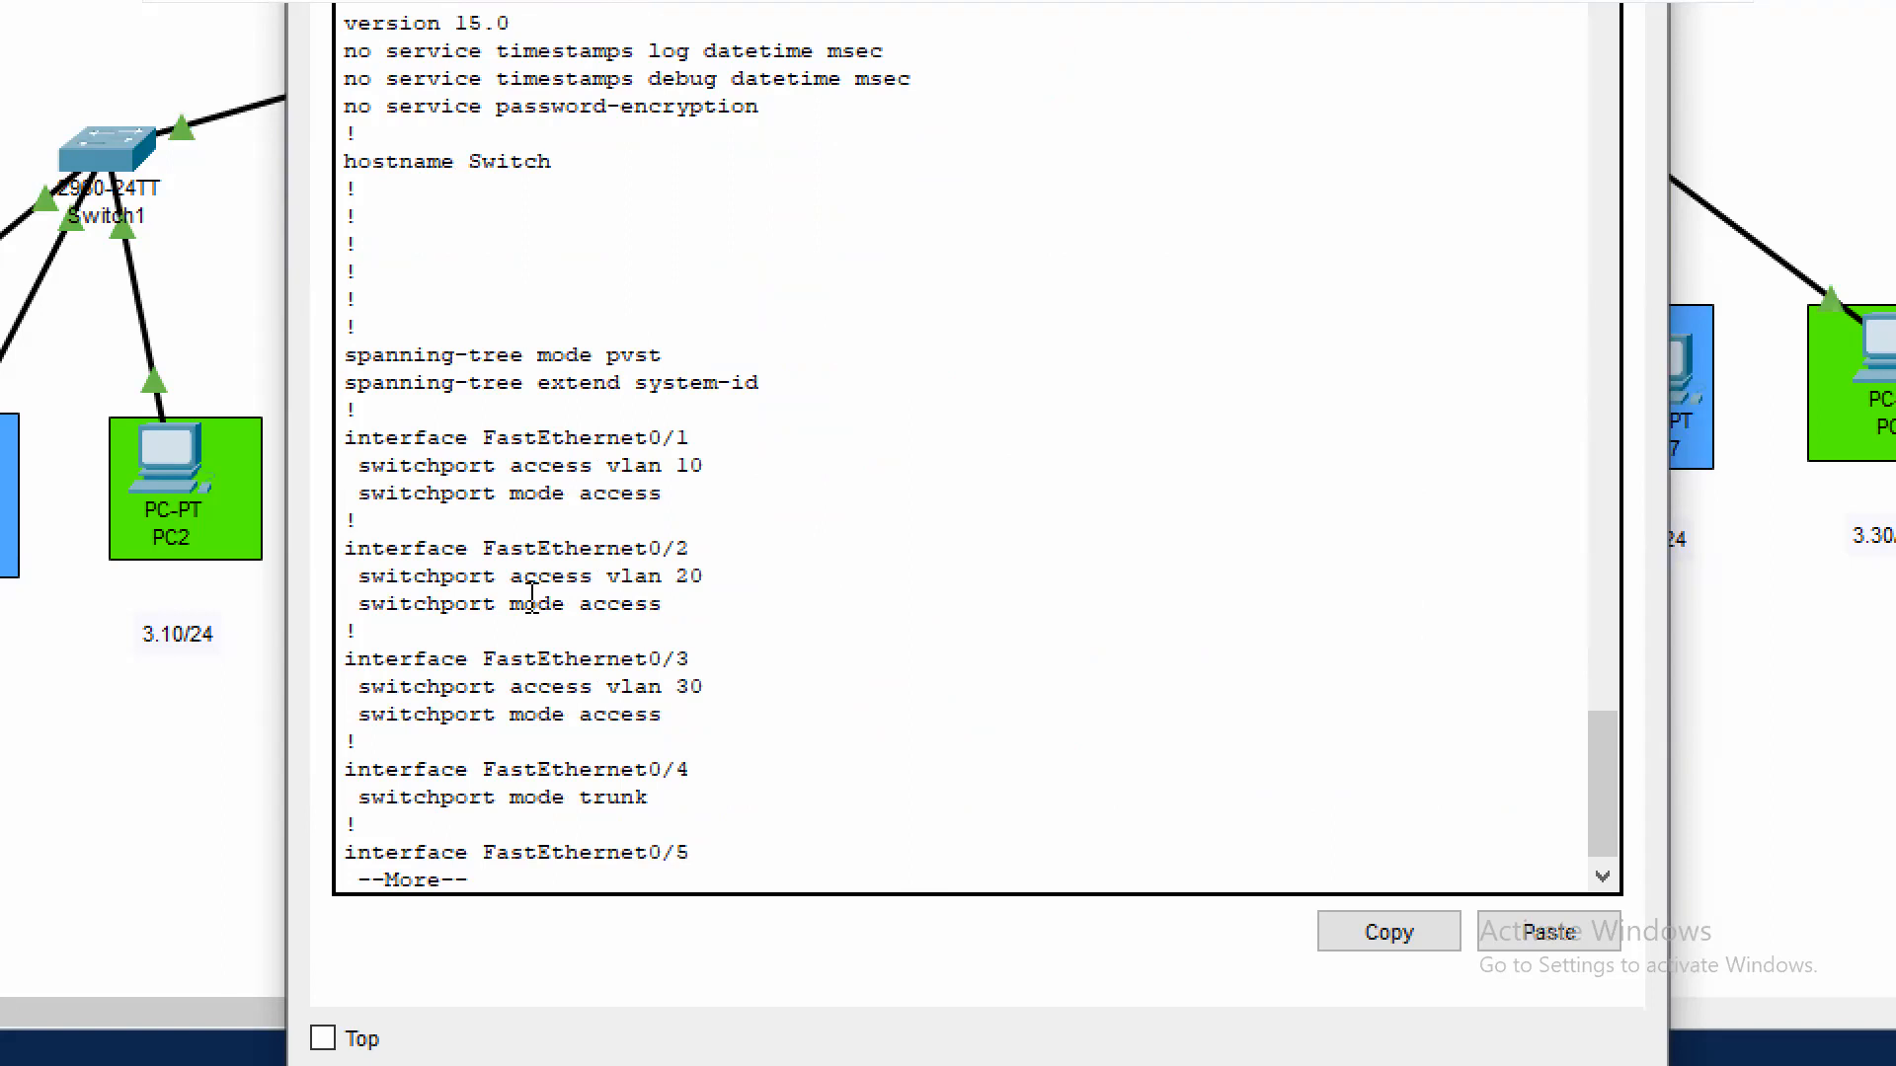
type("q")
type("wr")
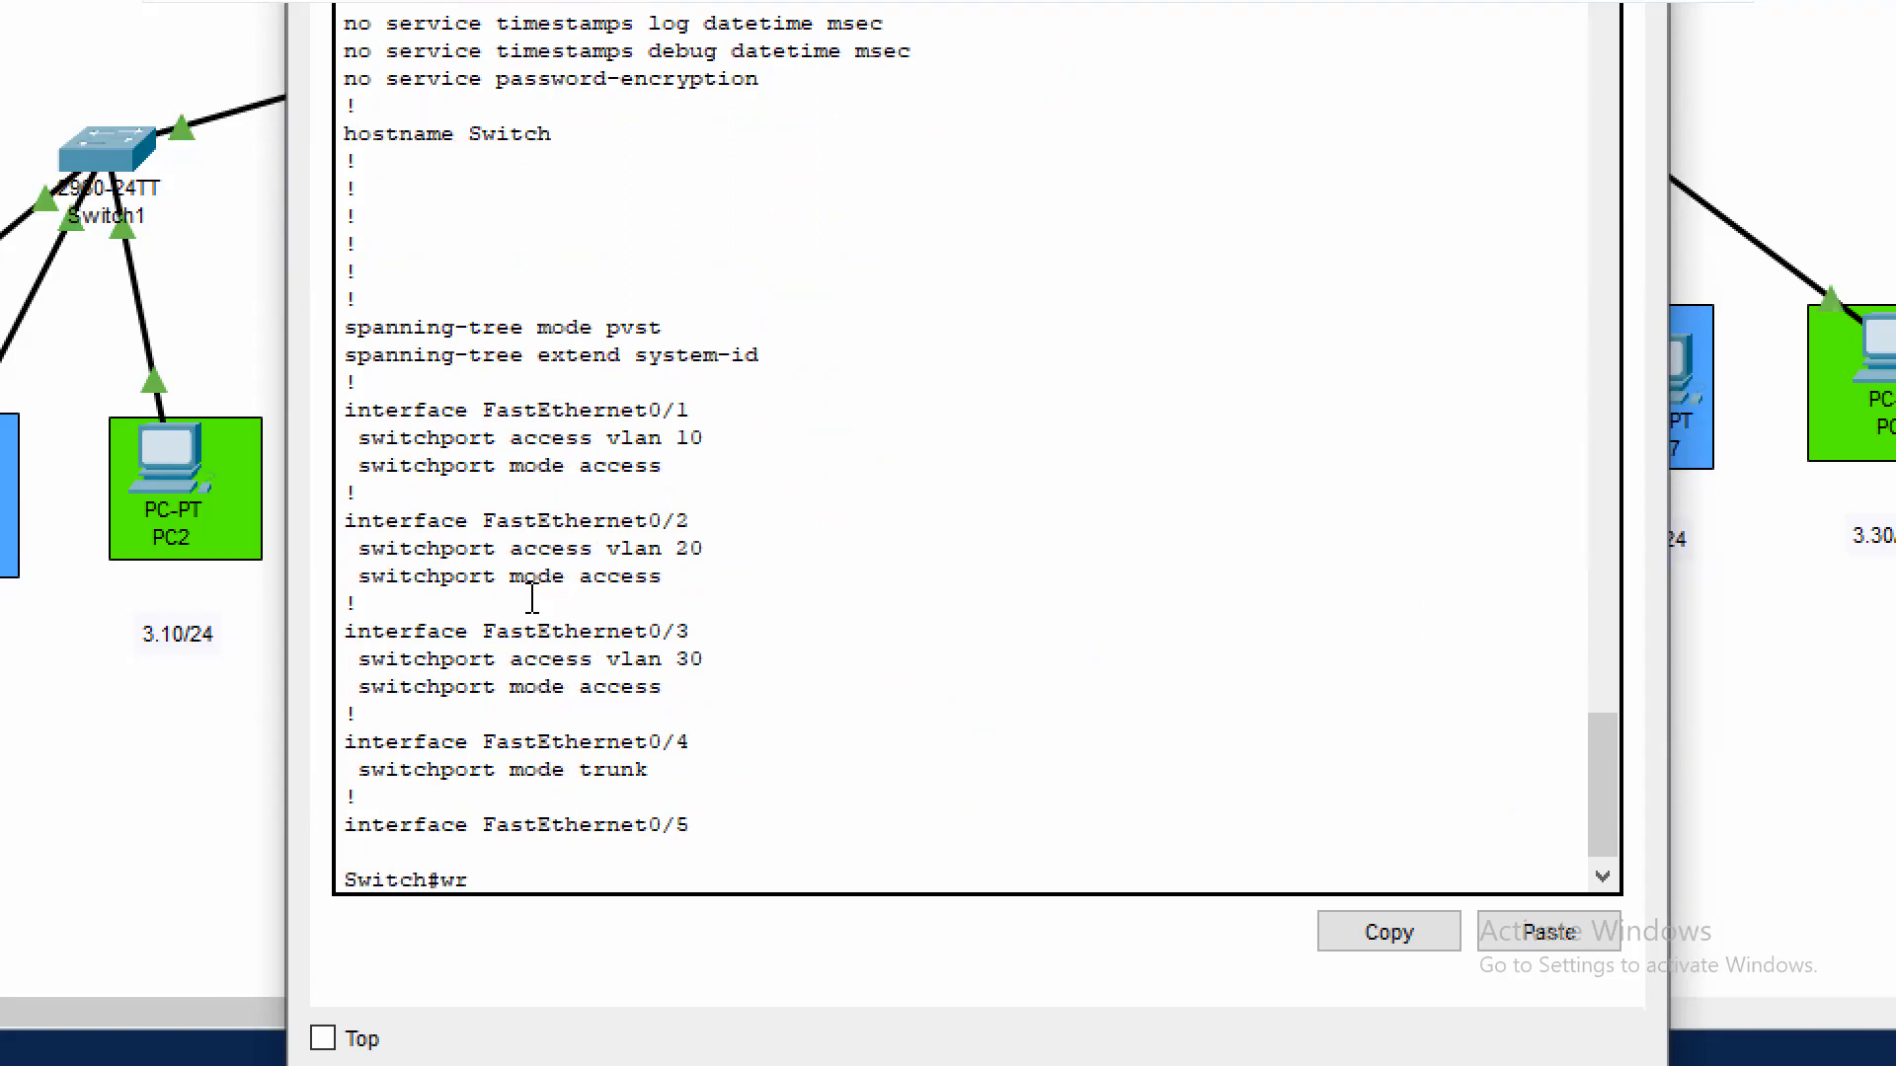
Save Switch2's configuration with wr and close the Switch2 window
key("Return")
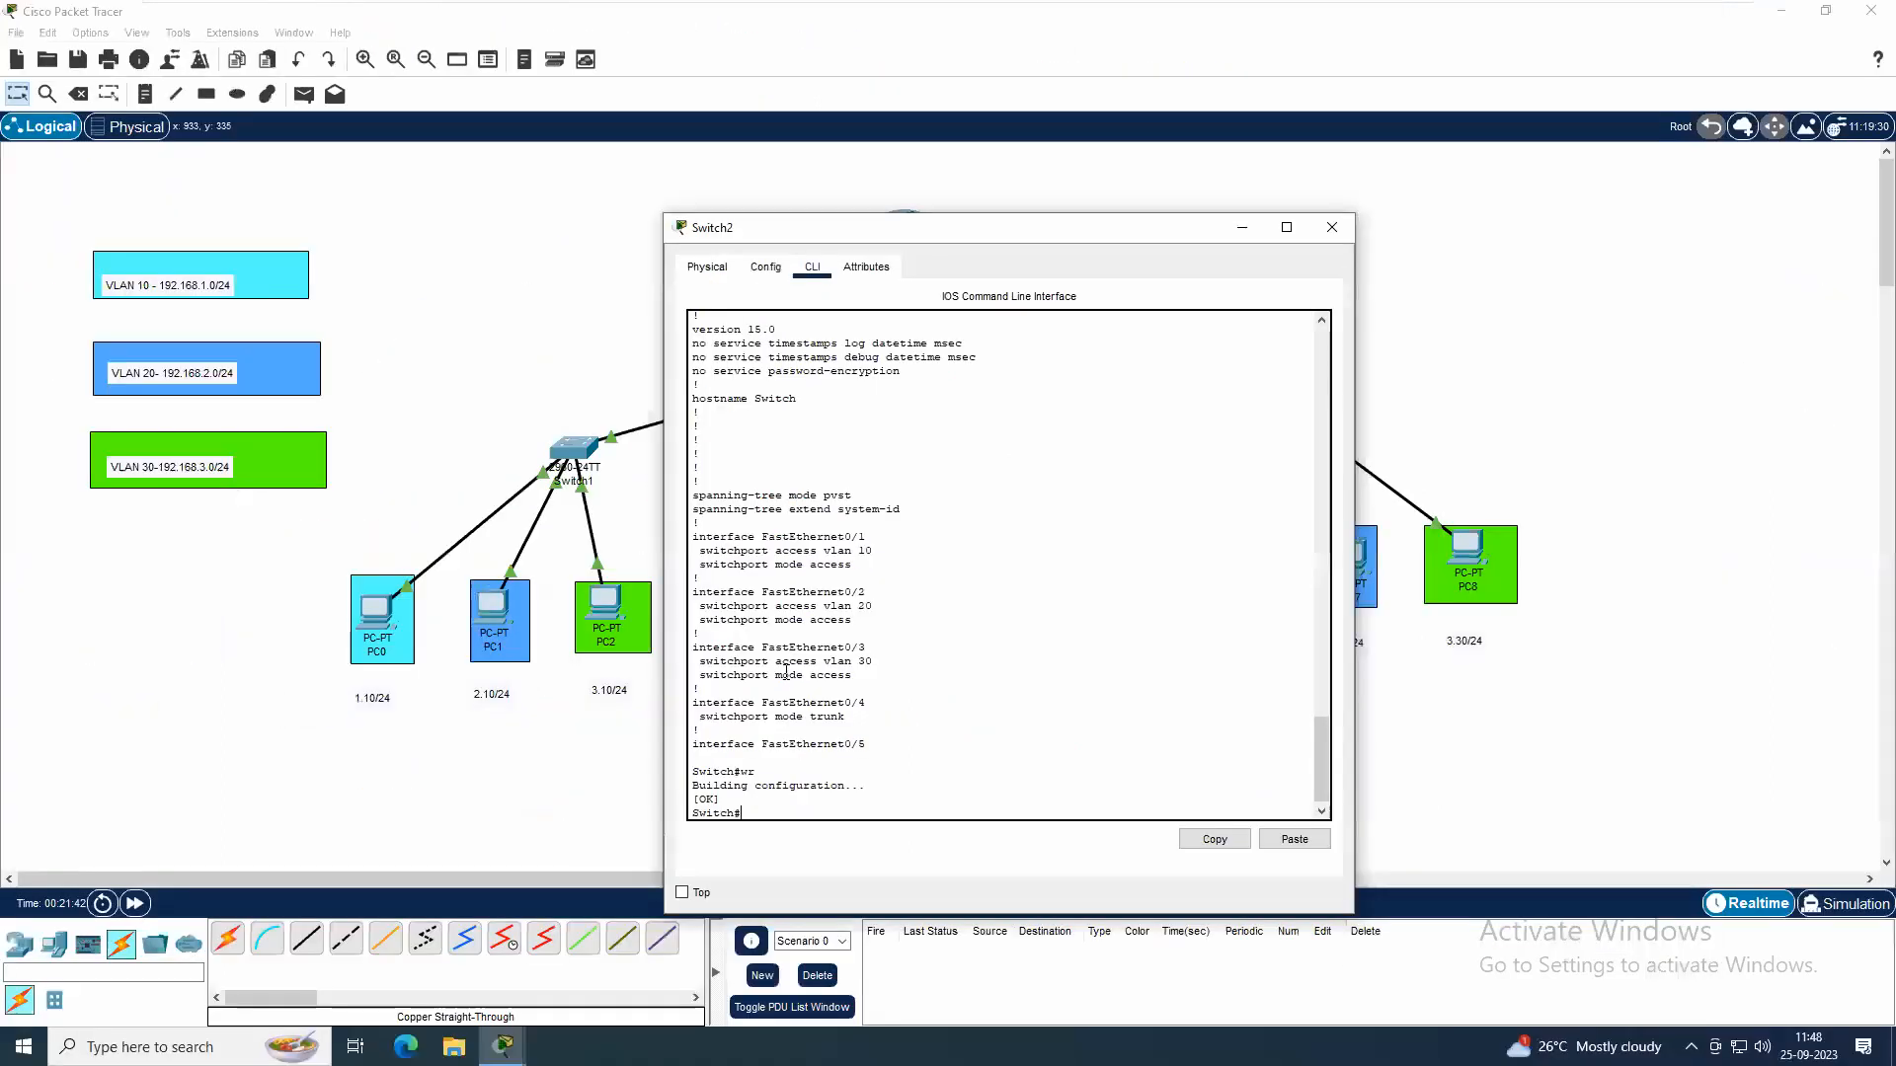
left_click(1332, 228)
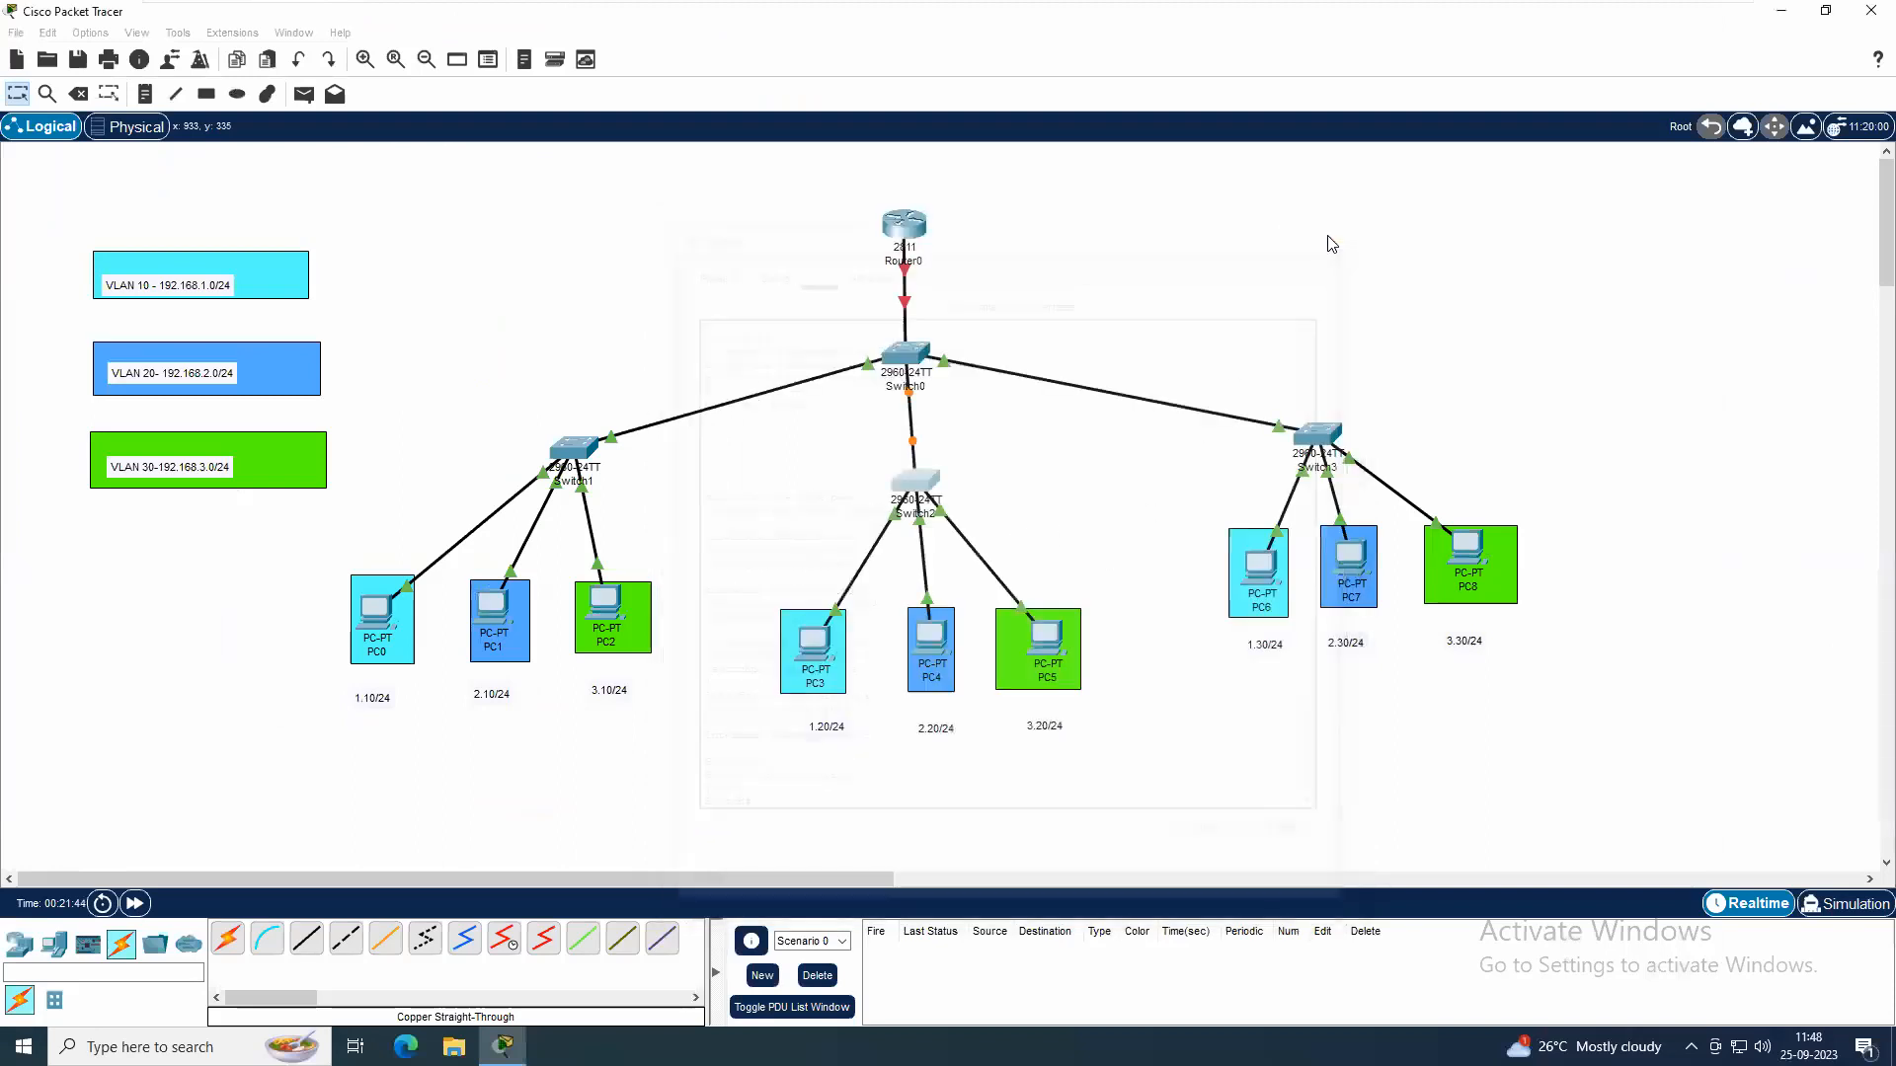
Open Switch3's command line and enter global configuration mode with en and conf t
left_click(1317, 435)
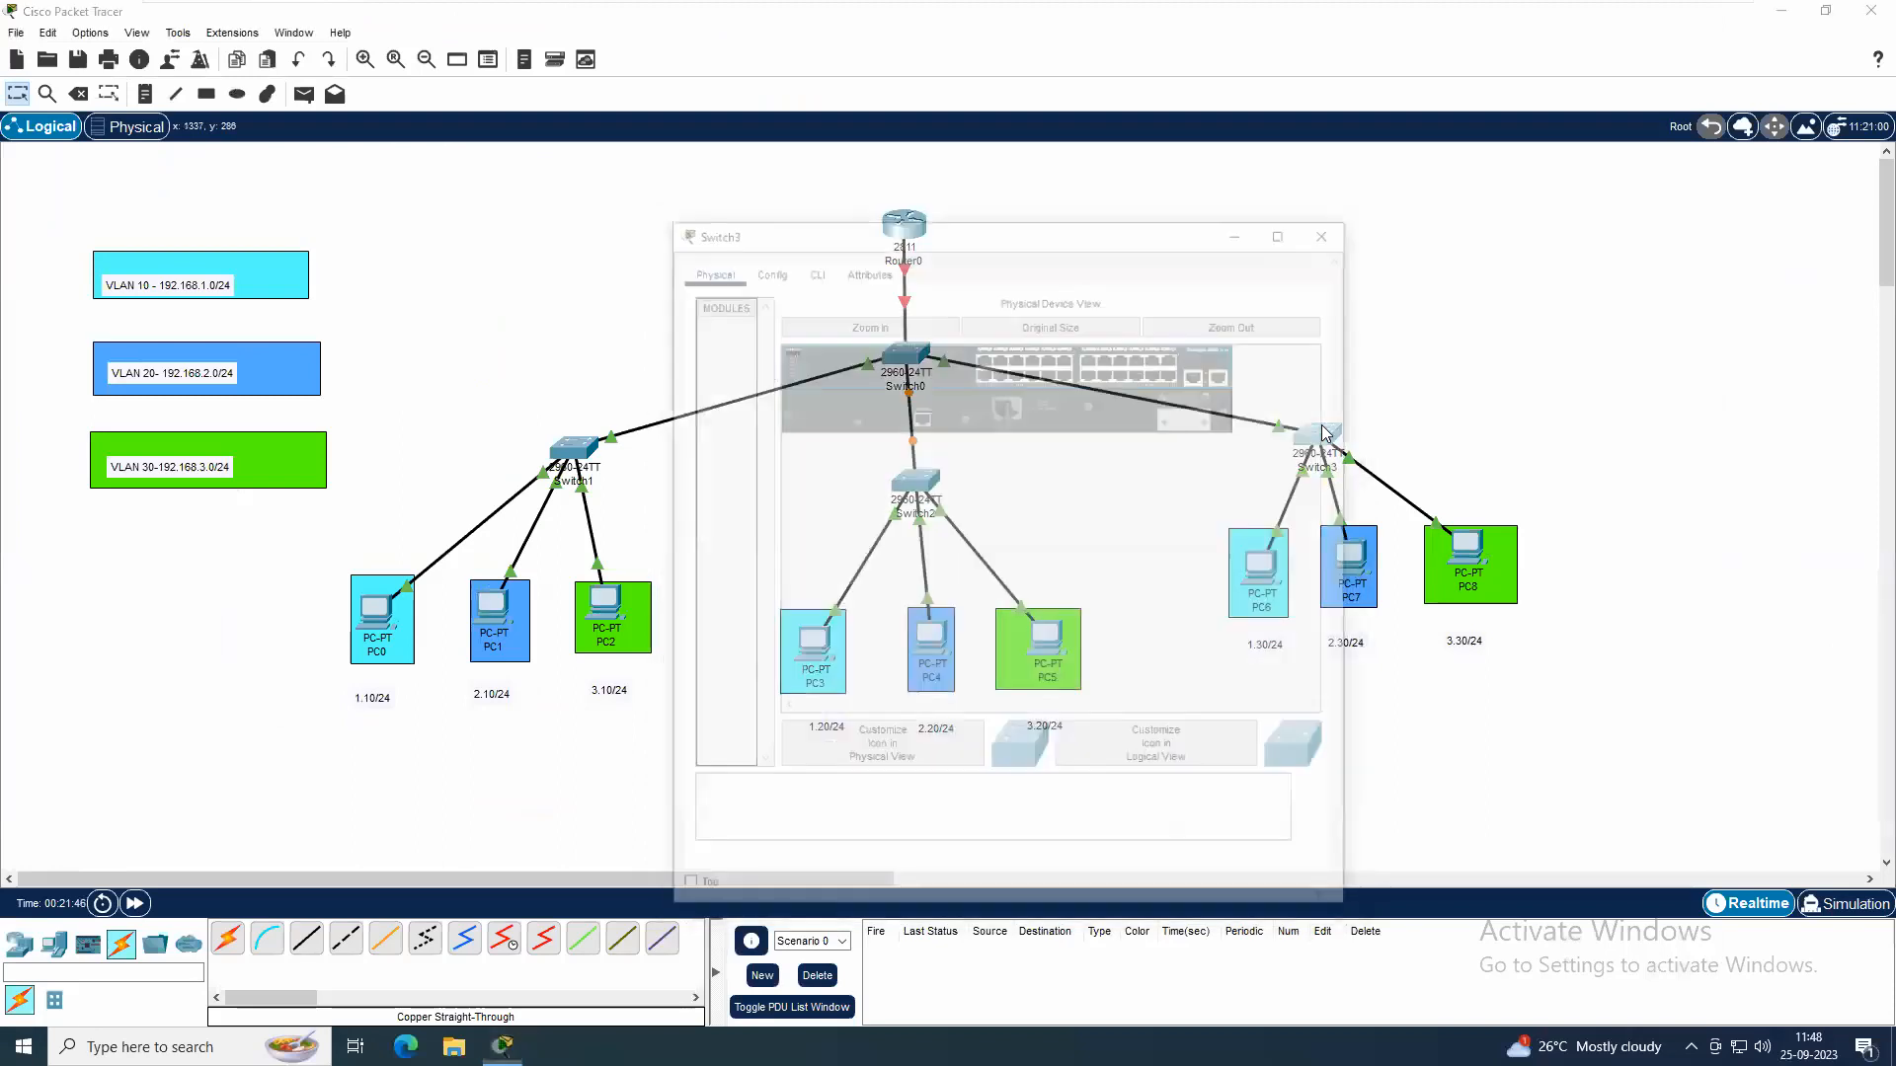
left_click(815, 275)
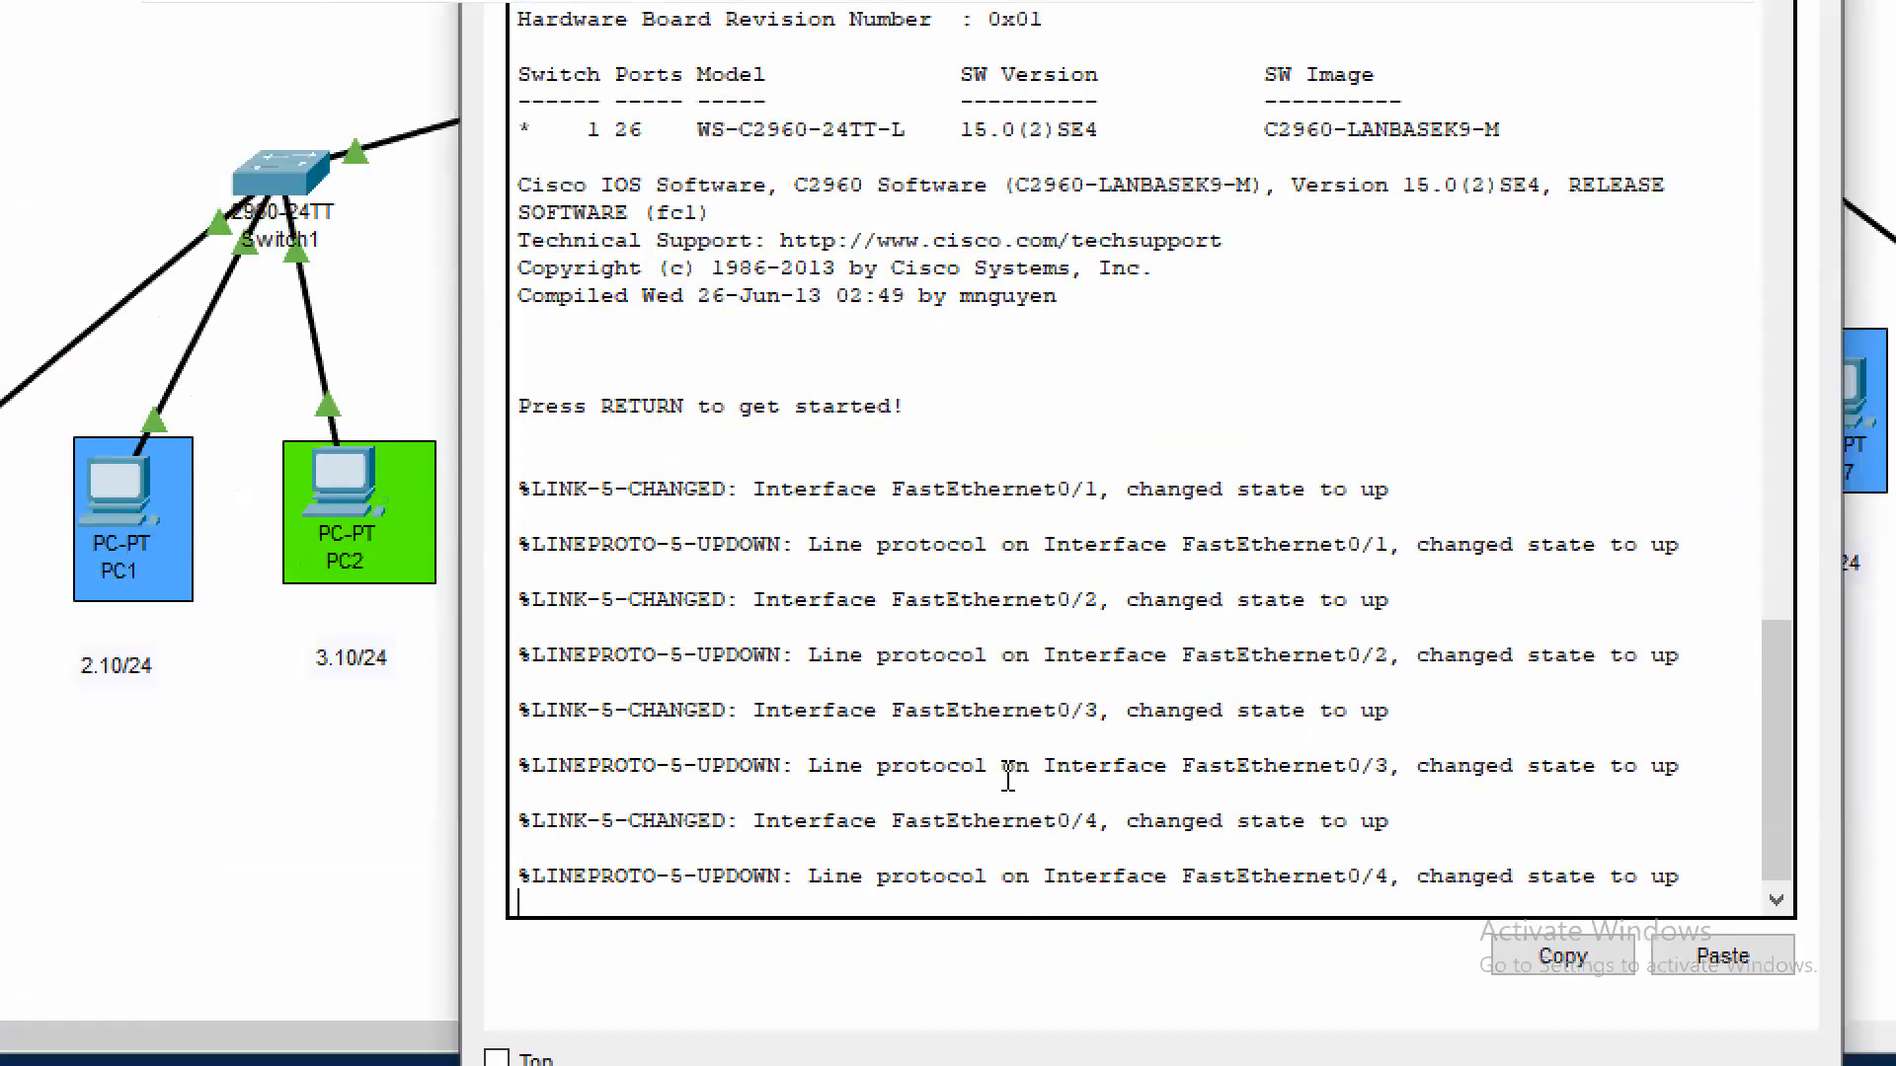
key("Return")
type("en")
key("Return")
type("conf t")
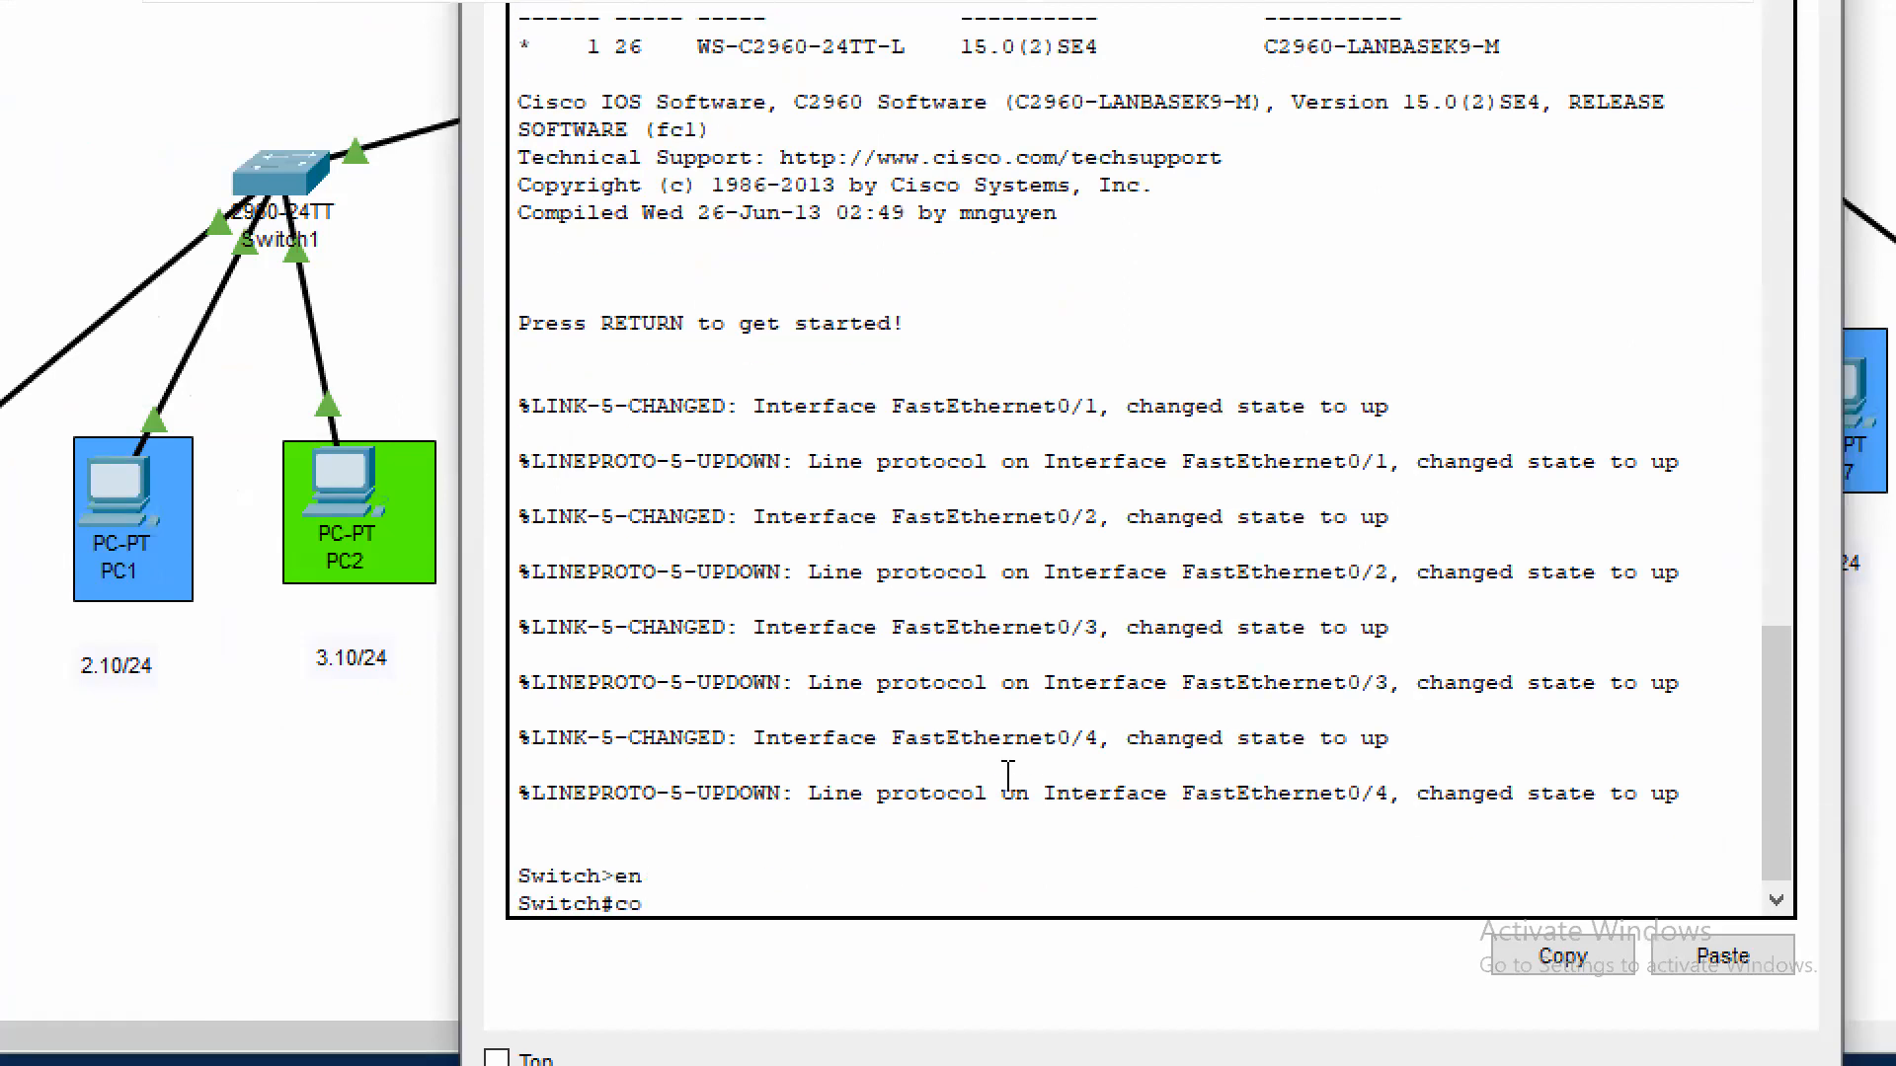
key("Return")
Create VLAN 10 on Switch3 and name it Sales
type("vla")
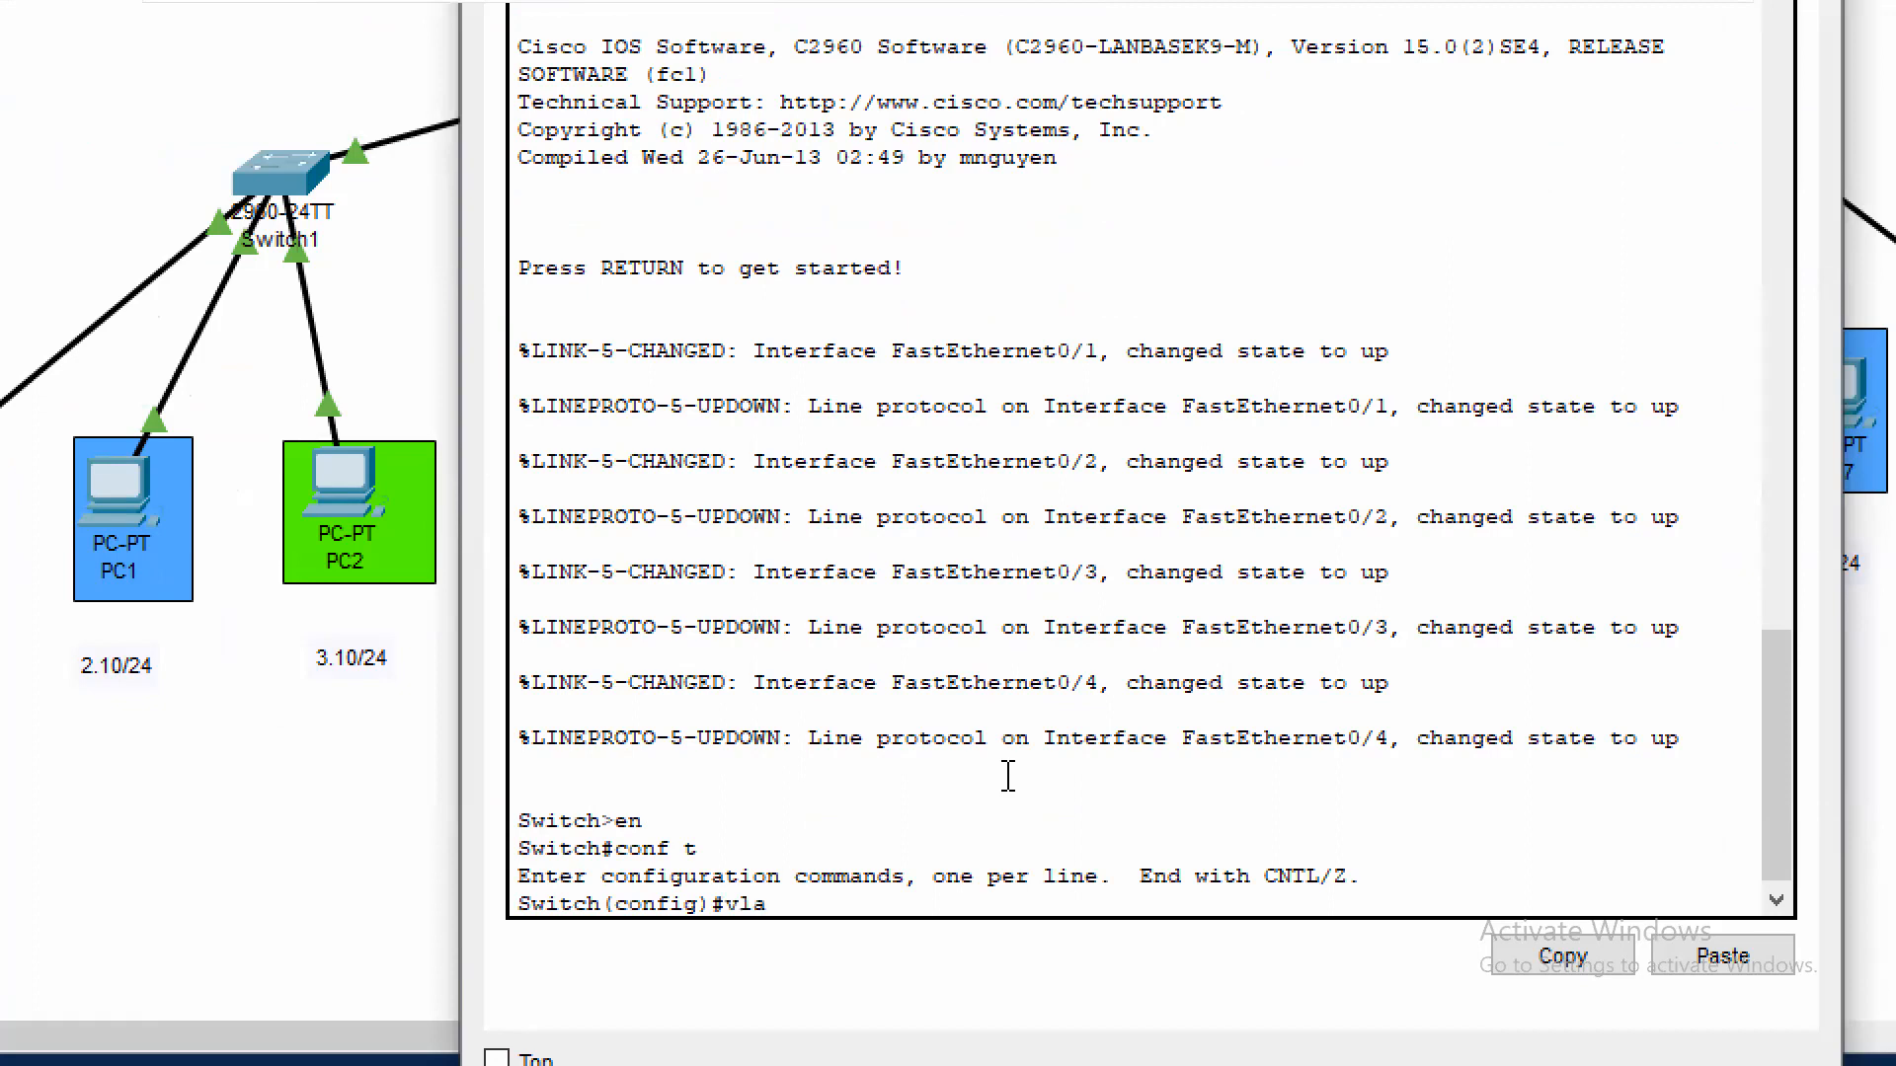
type("n 10")
key("Return")
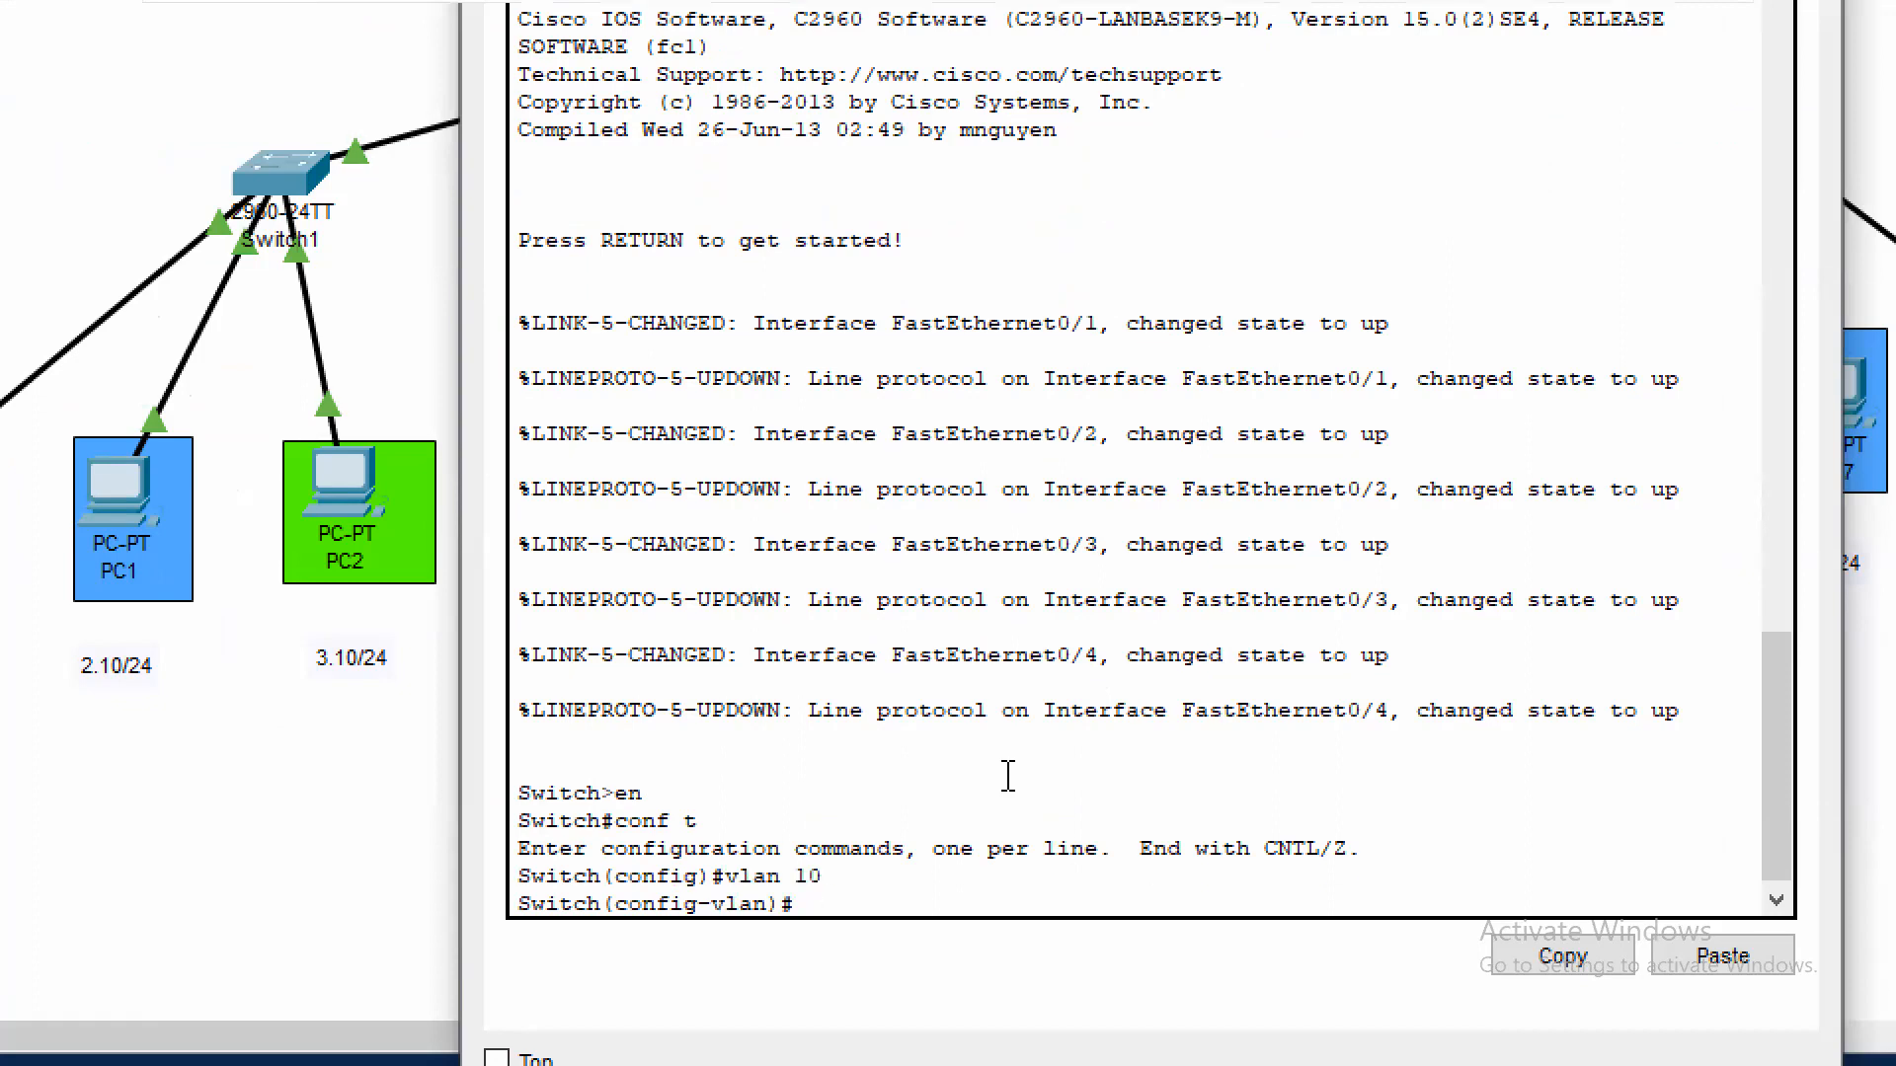
type("name Sales")
key("Return")
Create VLAN 20 on Switch3 and name it Marketing
type("vlan 20")
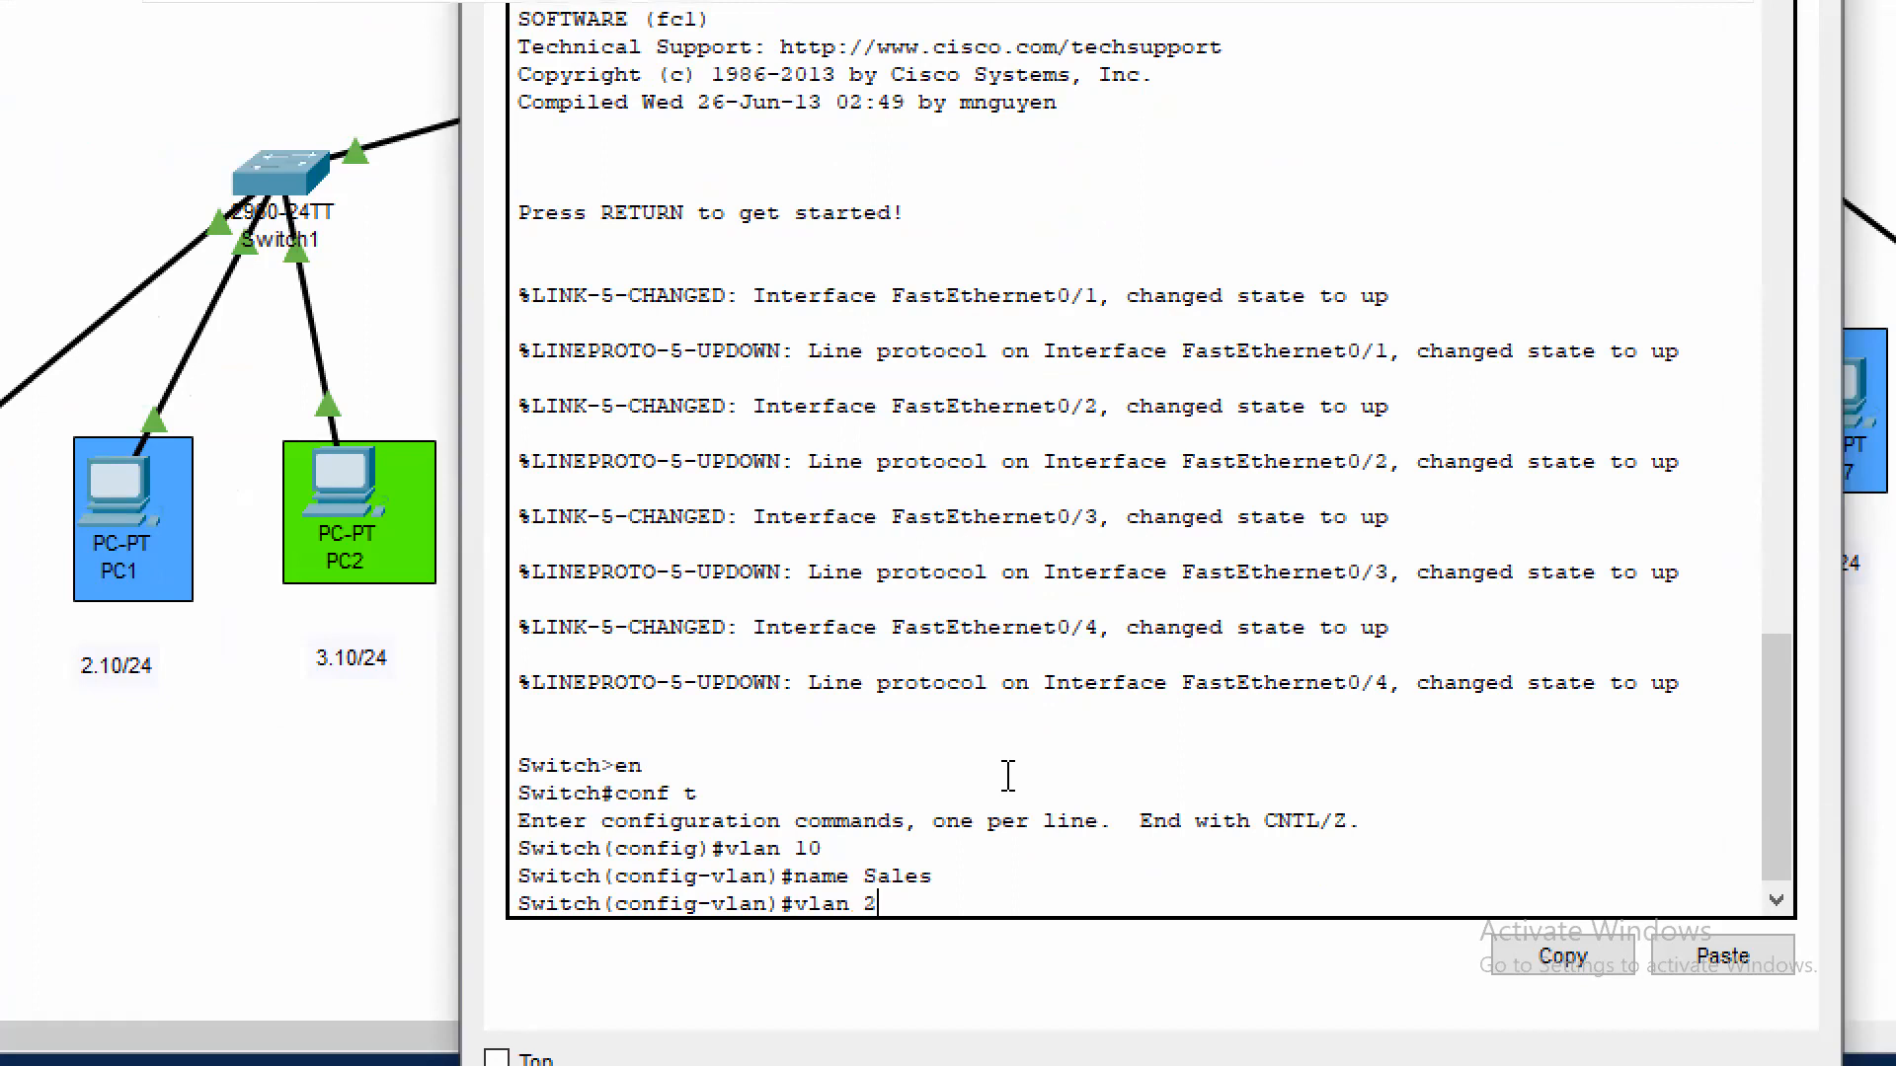
key("Return")
type("name Markeit")
key("BackSpace")
key("BackSpace")
key("BackSpace")
type("eting")
key("Return")
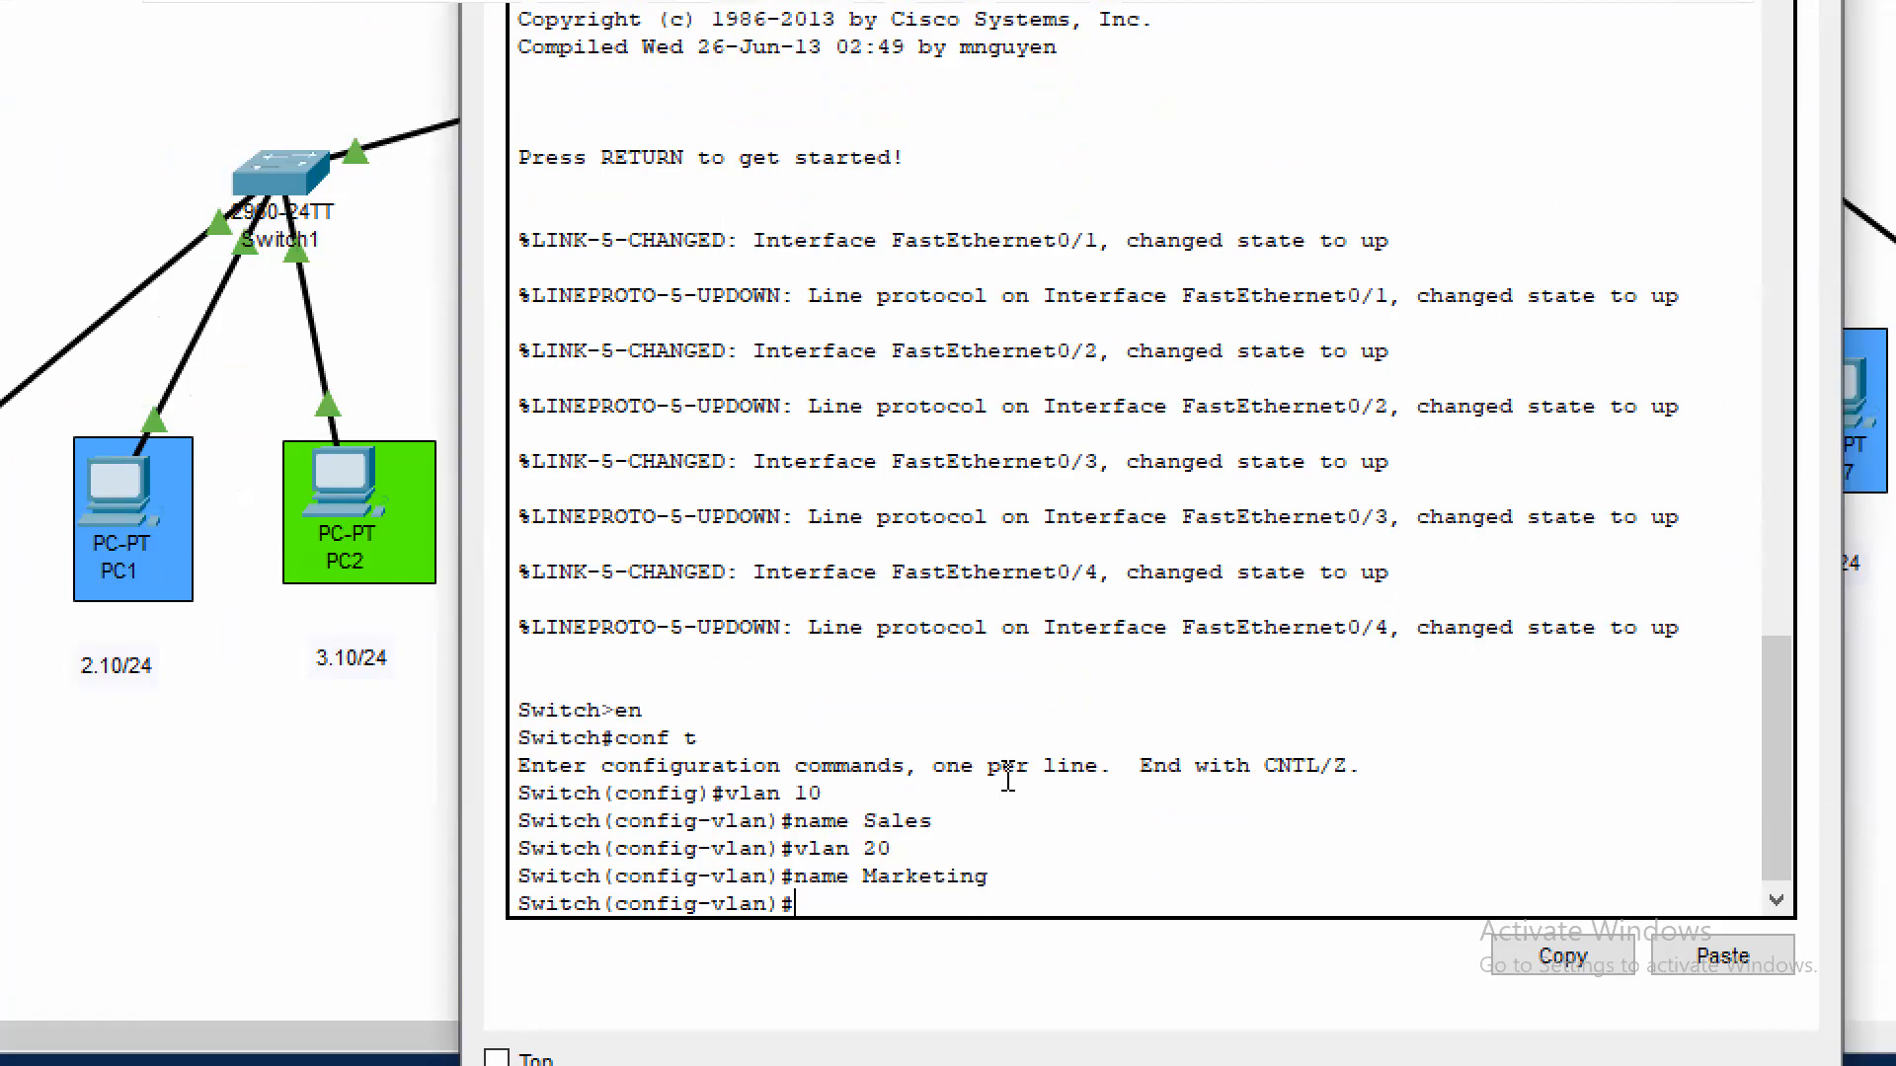
Create VLAN 30 on Switch3, name it Finance and exit the VLAN configuration
type("vla")
key("BackSpace")
key("BackSpace")
type("lan 30")
key("Return")
type("name Financ")
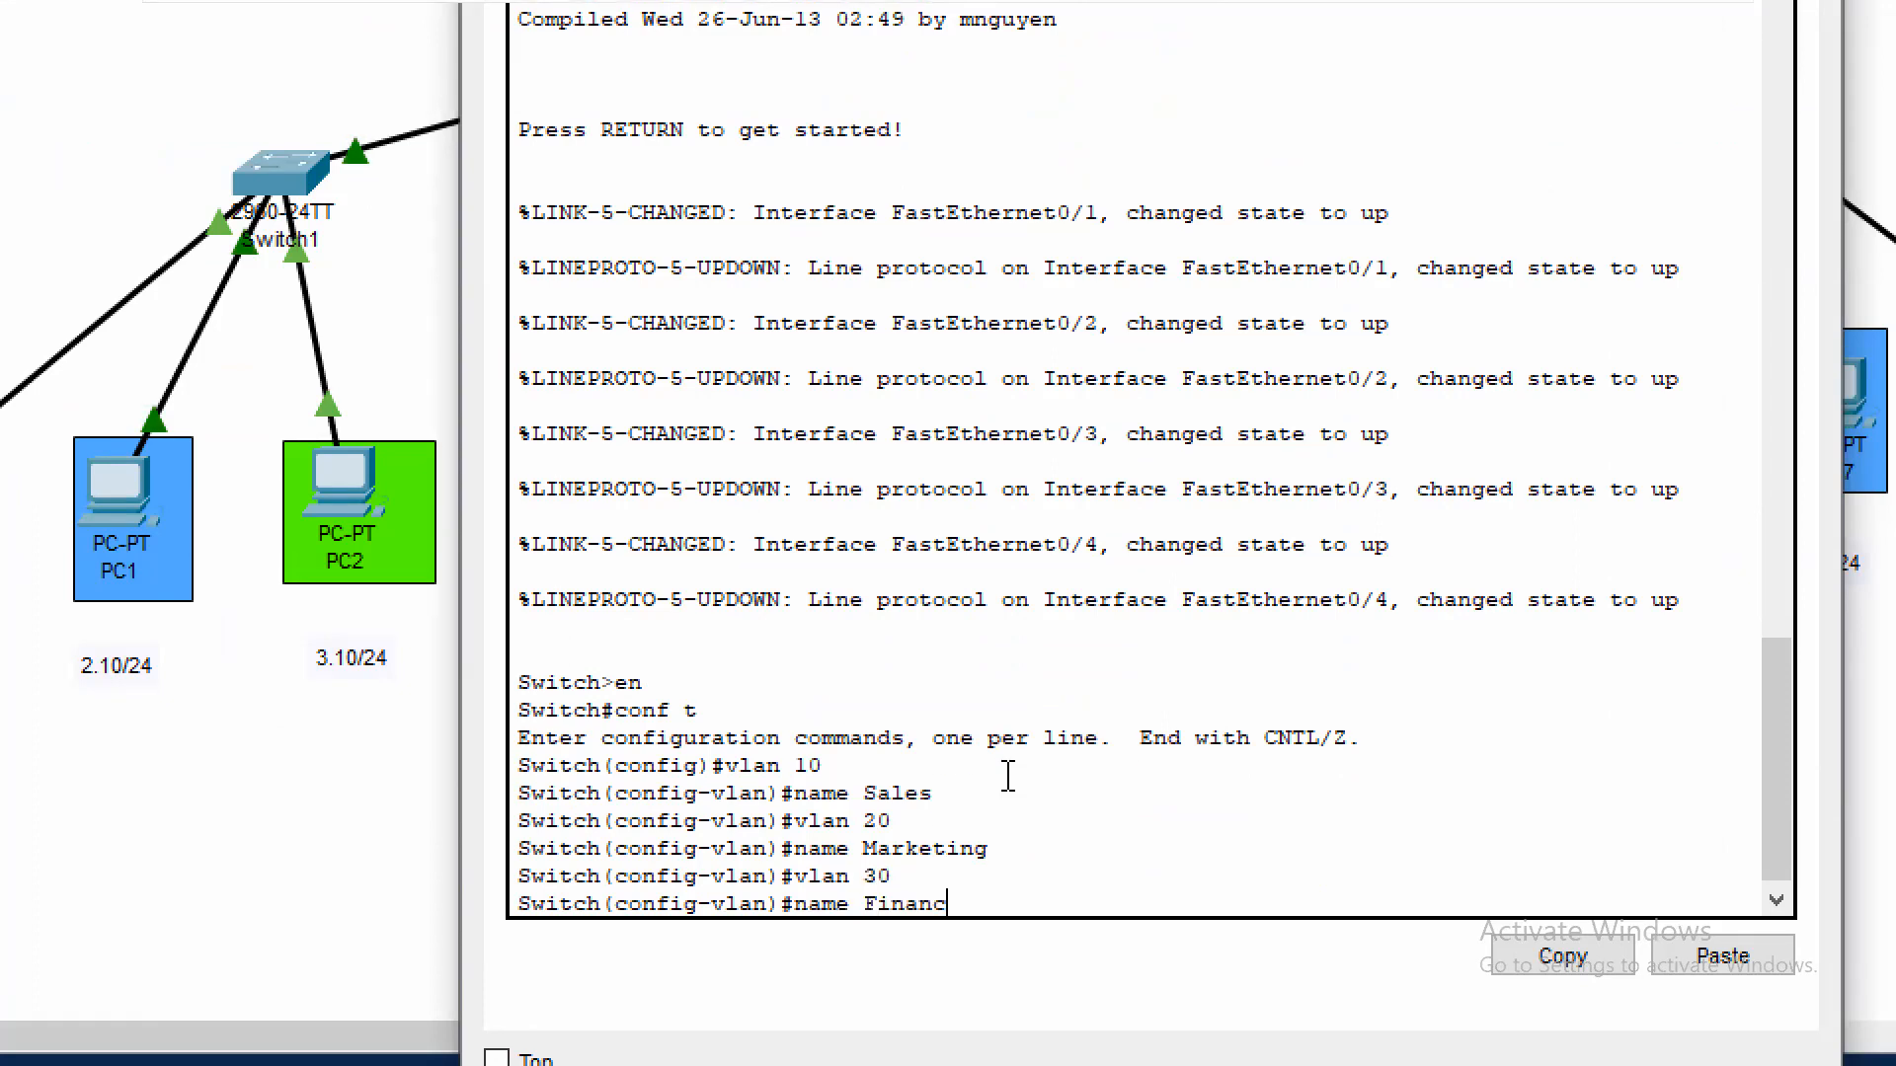
key("BackSpace")
type("ce")
key("Return")
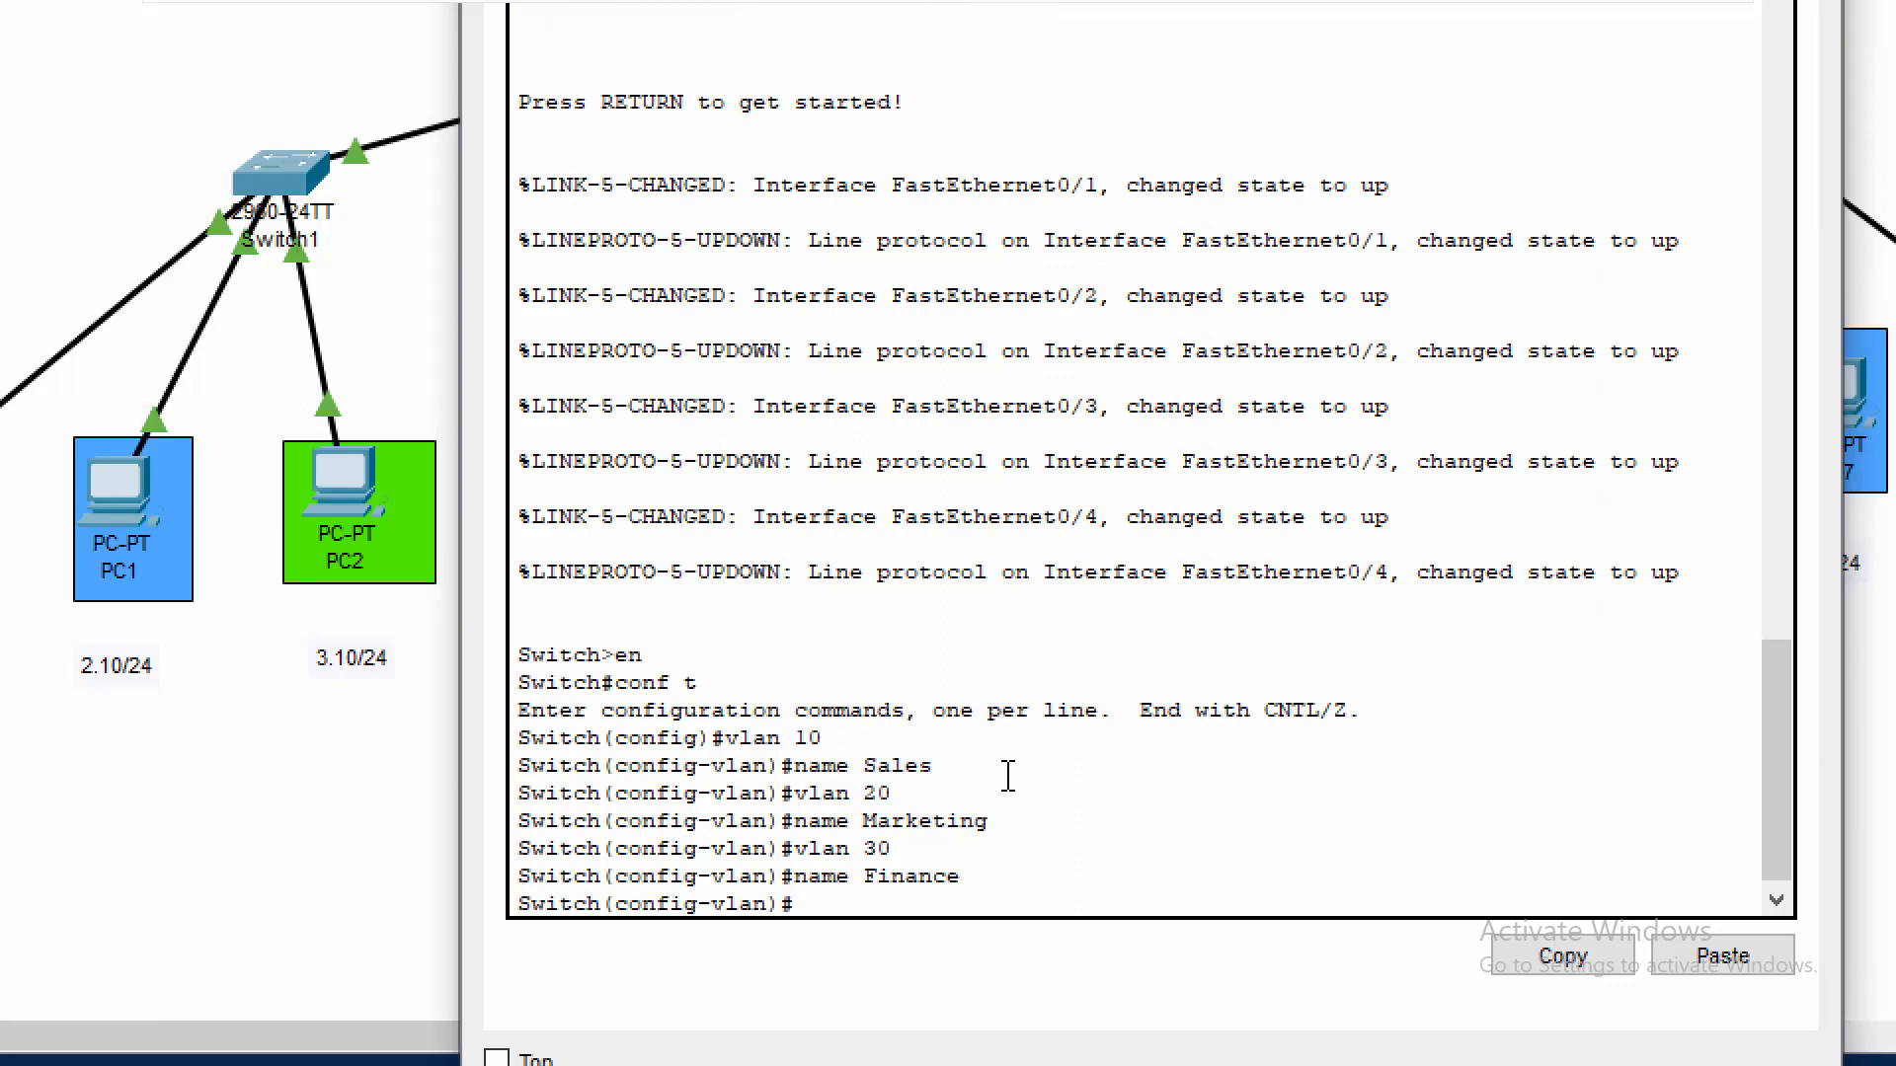
type("exit")
key("Return")
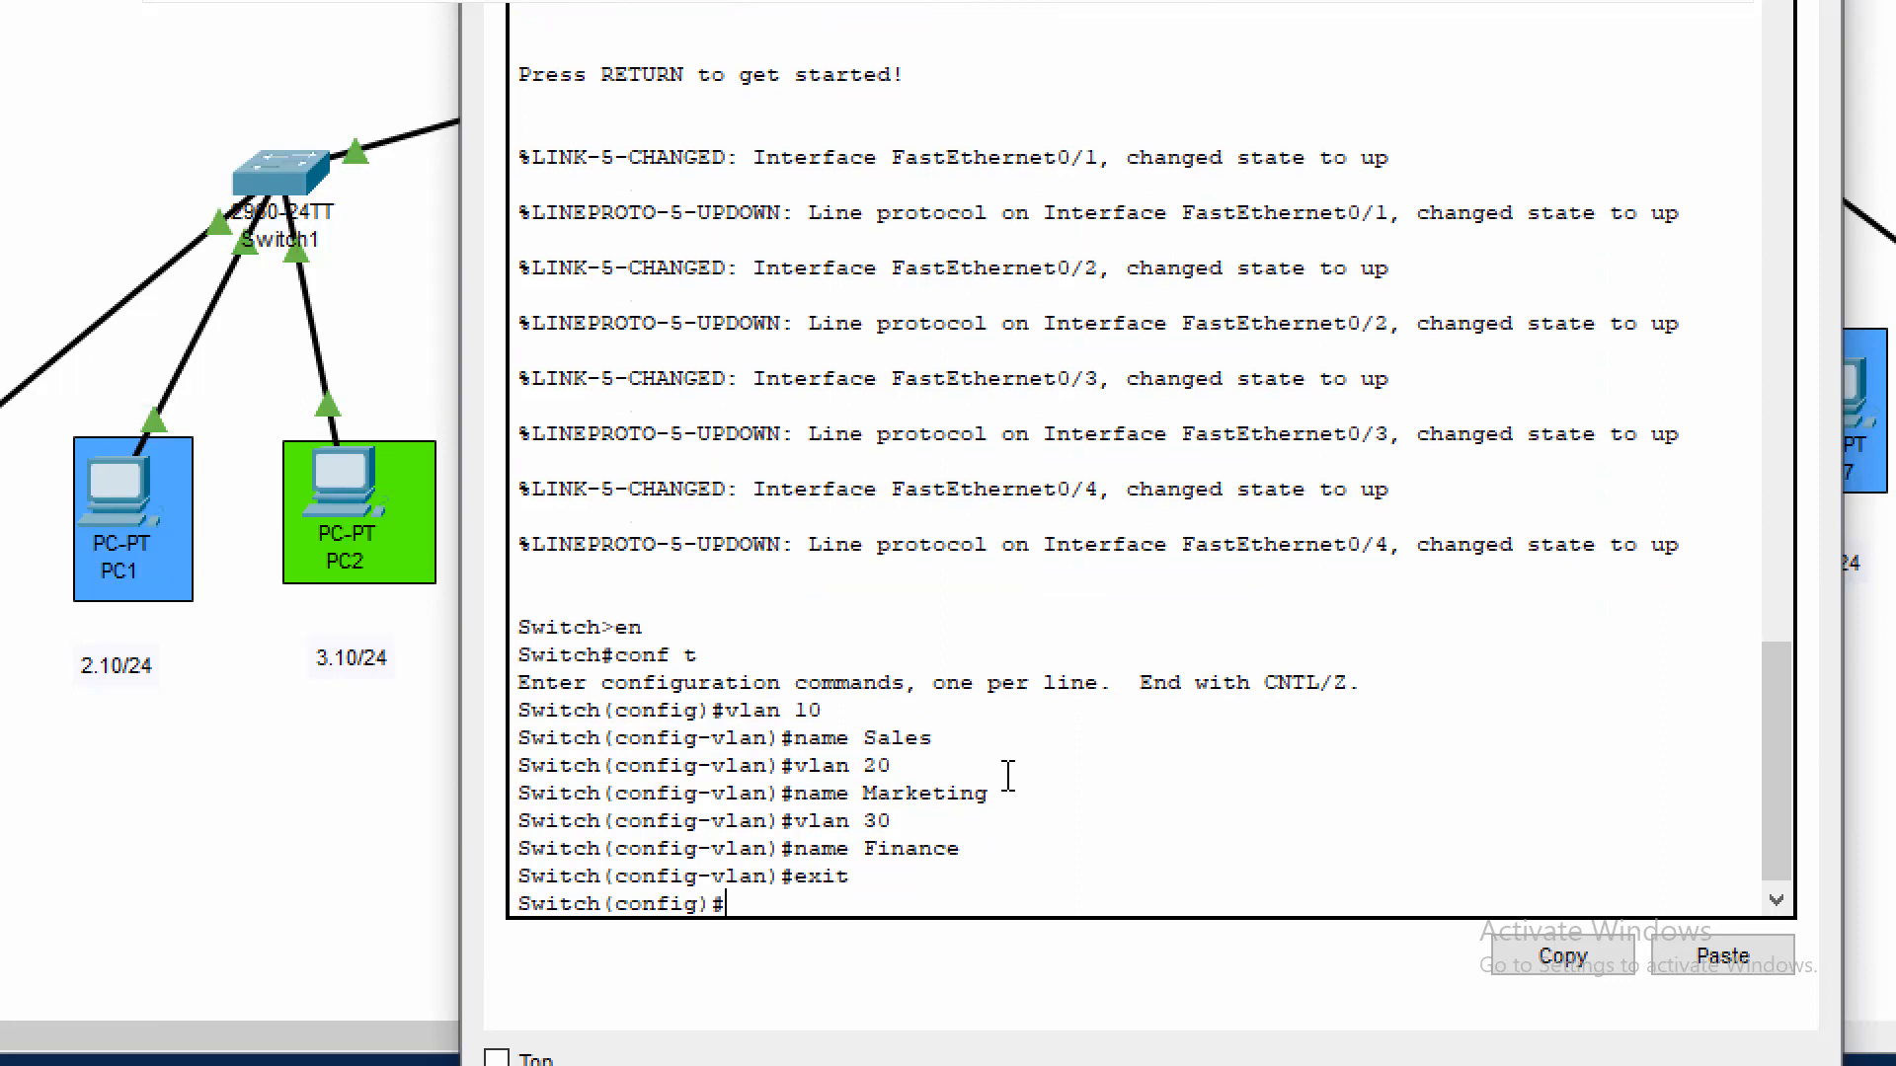
Set Switch3's interface fa0/1 to switchport access mode
type("int fa0/1")
key("Return")
type("swi")
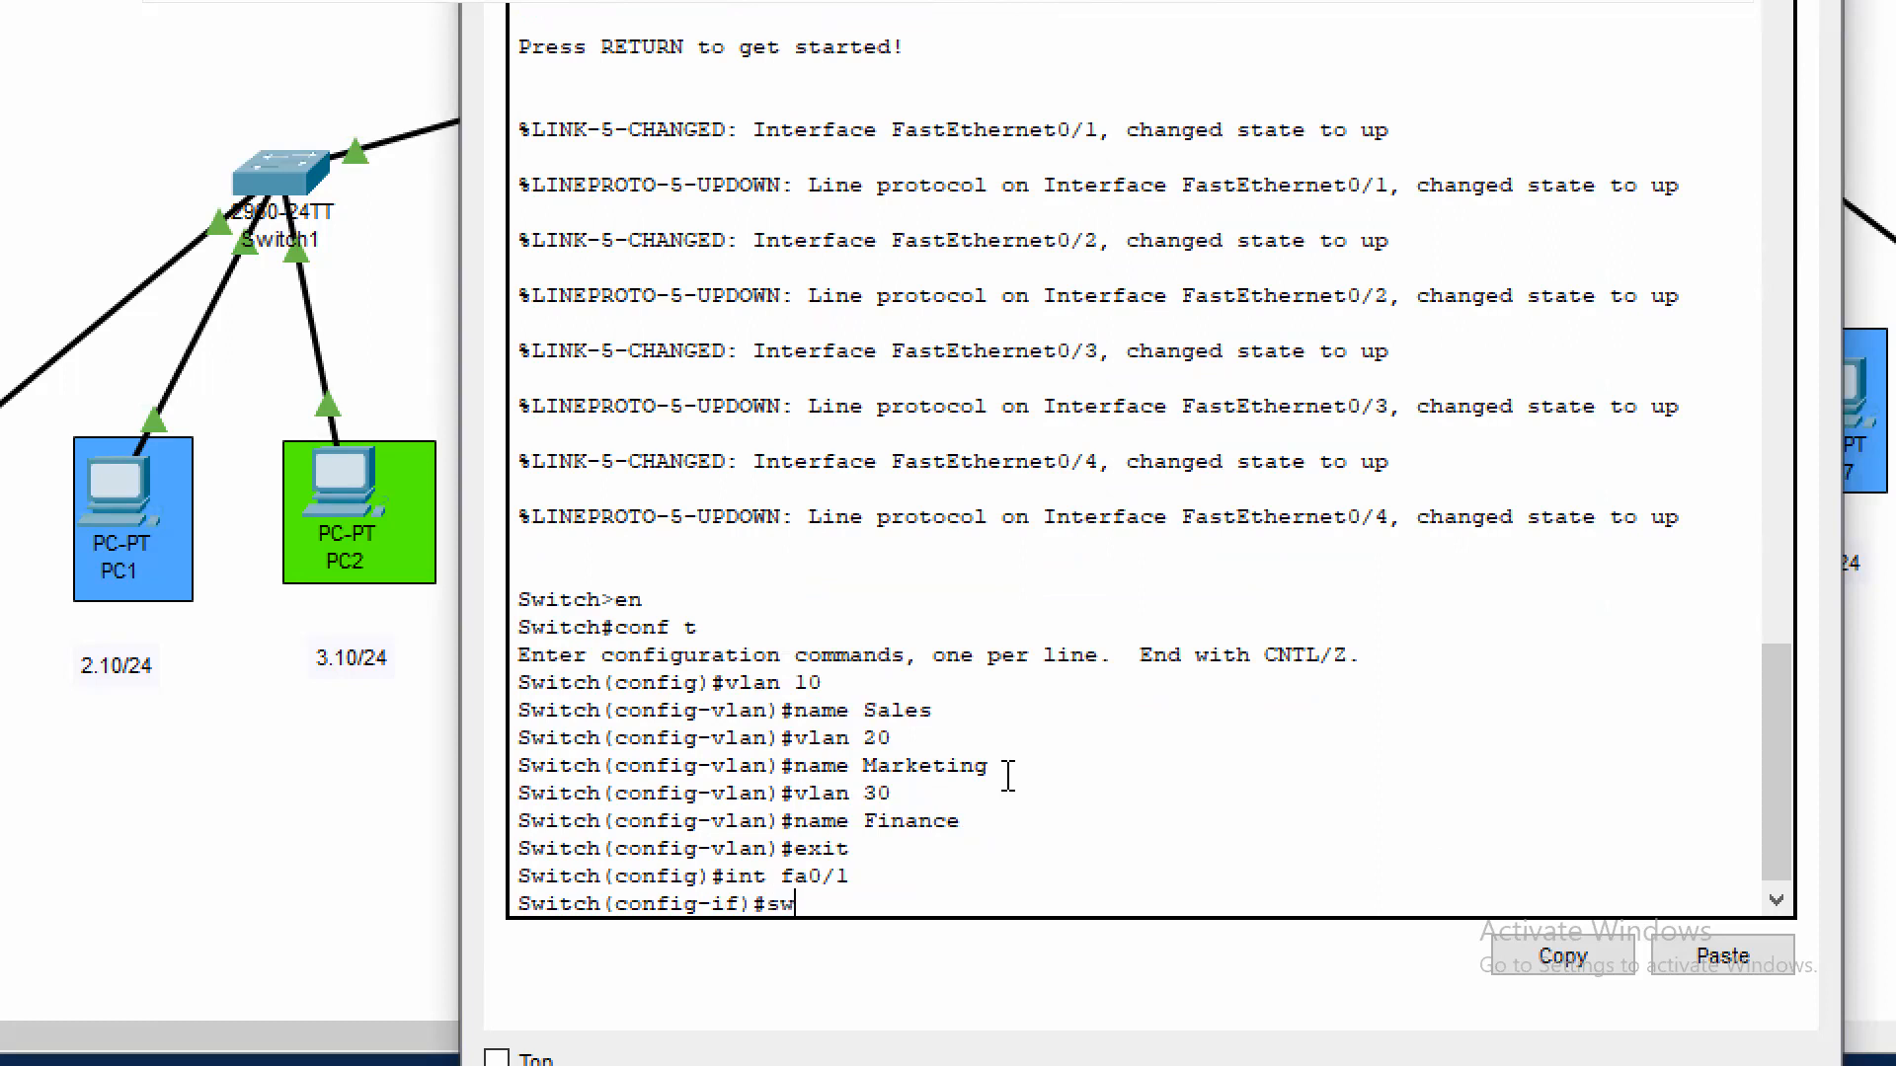
key("Tab")
type("mo")
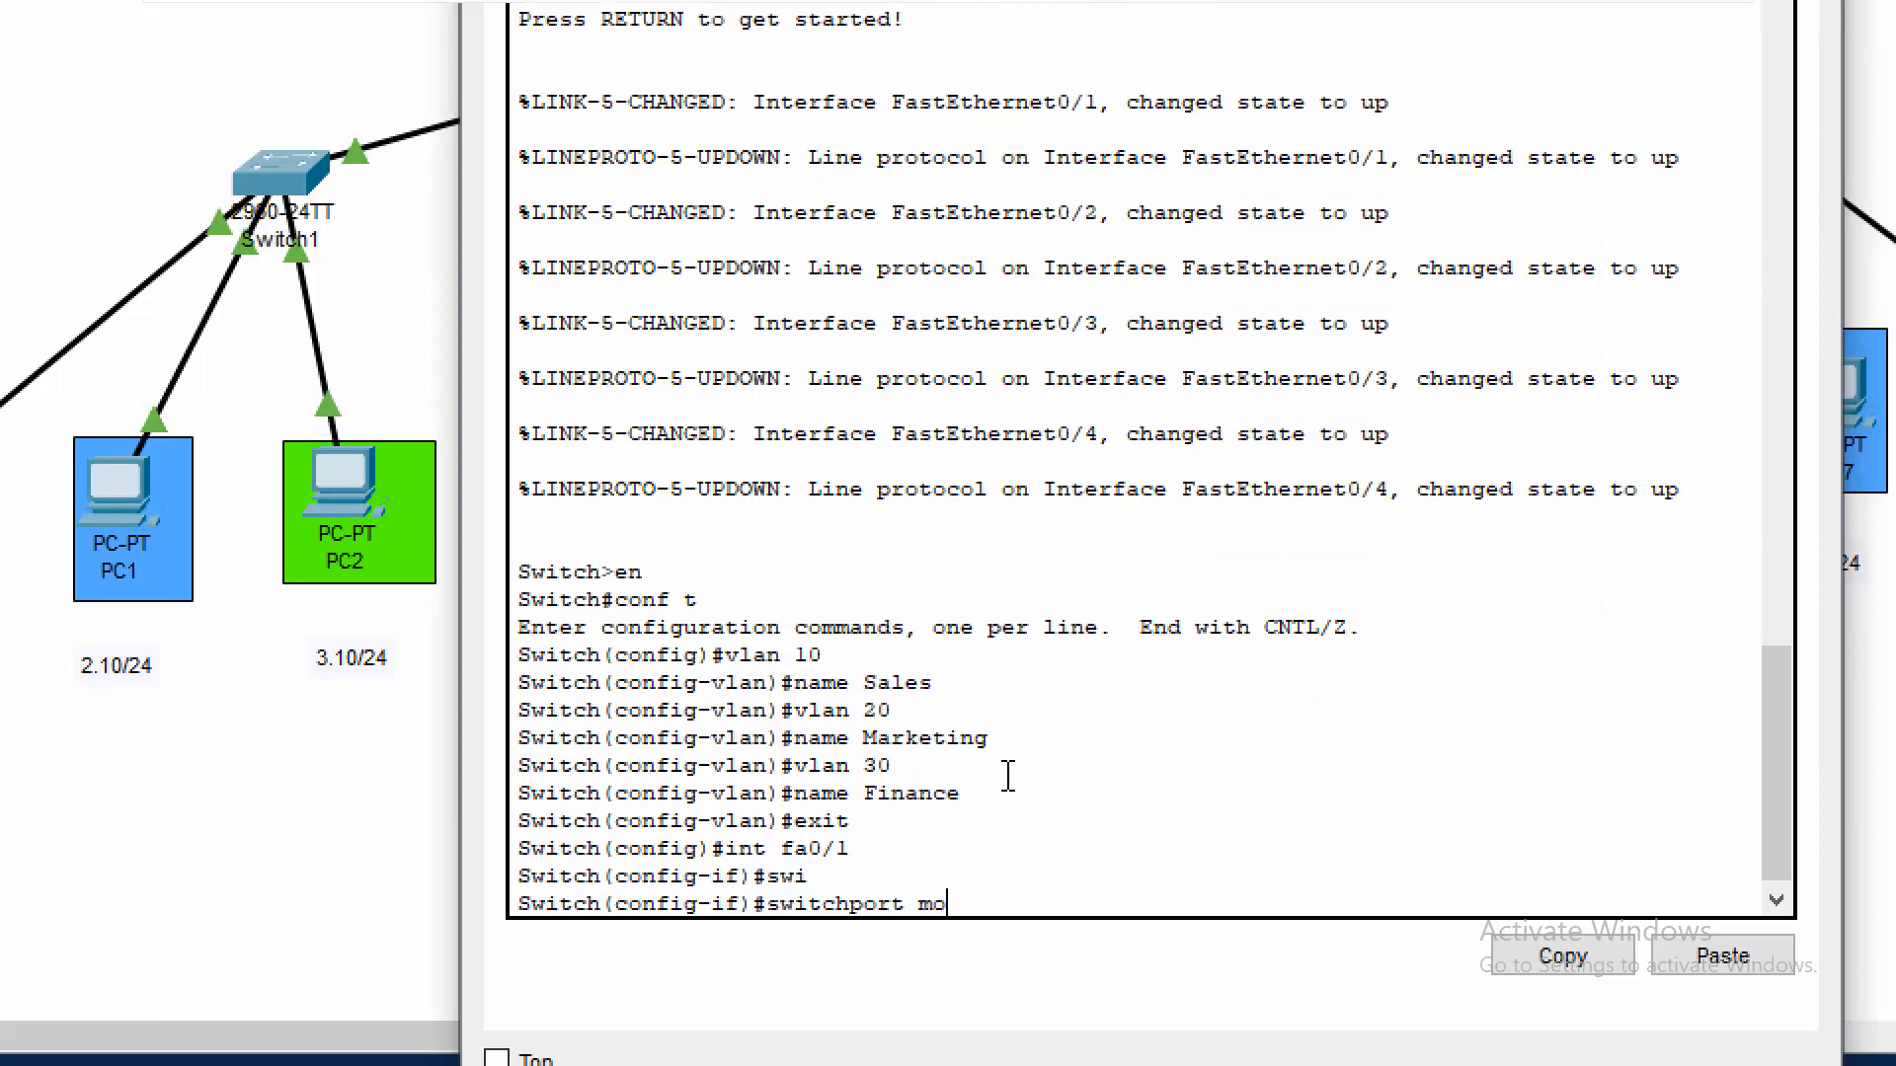
key("Tab")
type("ac")
key("Tab")
key("Return")
Assign Switch3's interface fa0/1 to access VLAN 10 and exit the interface configuration
type("swi")
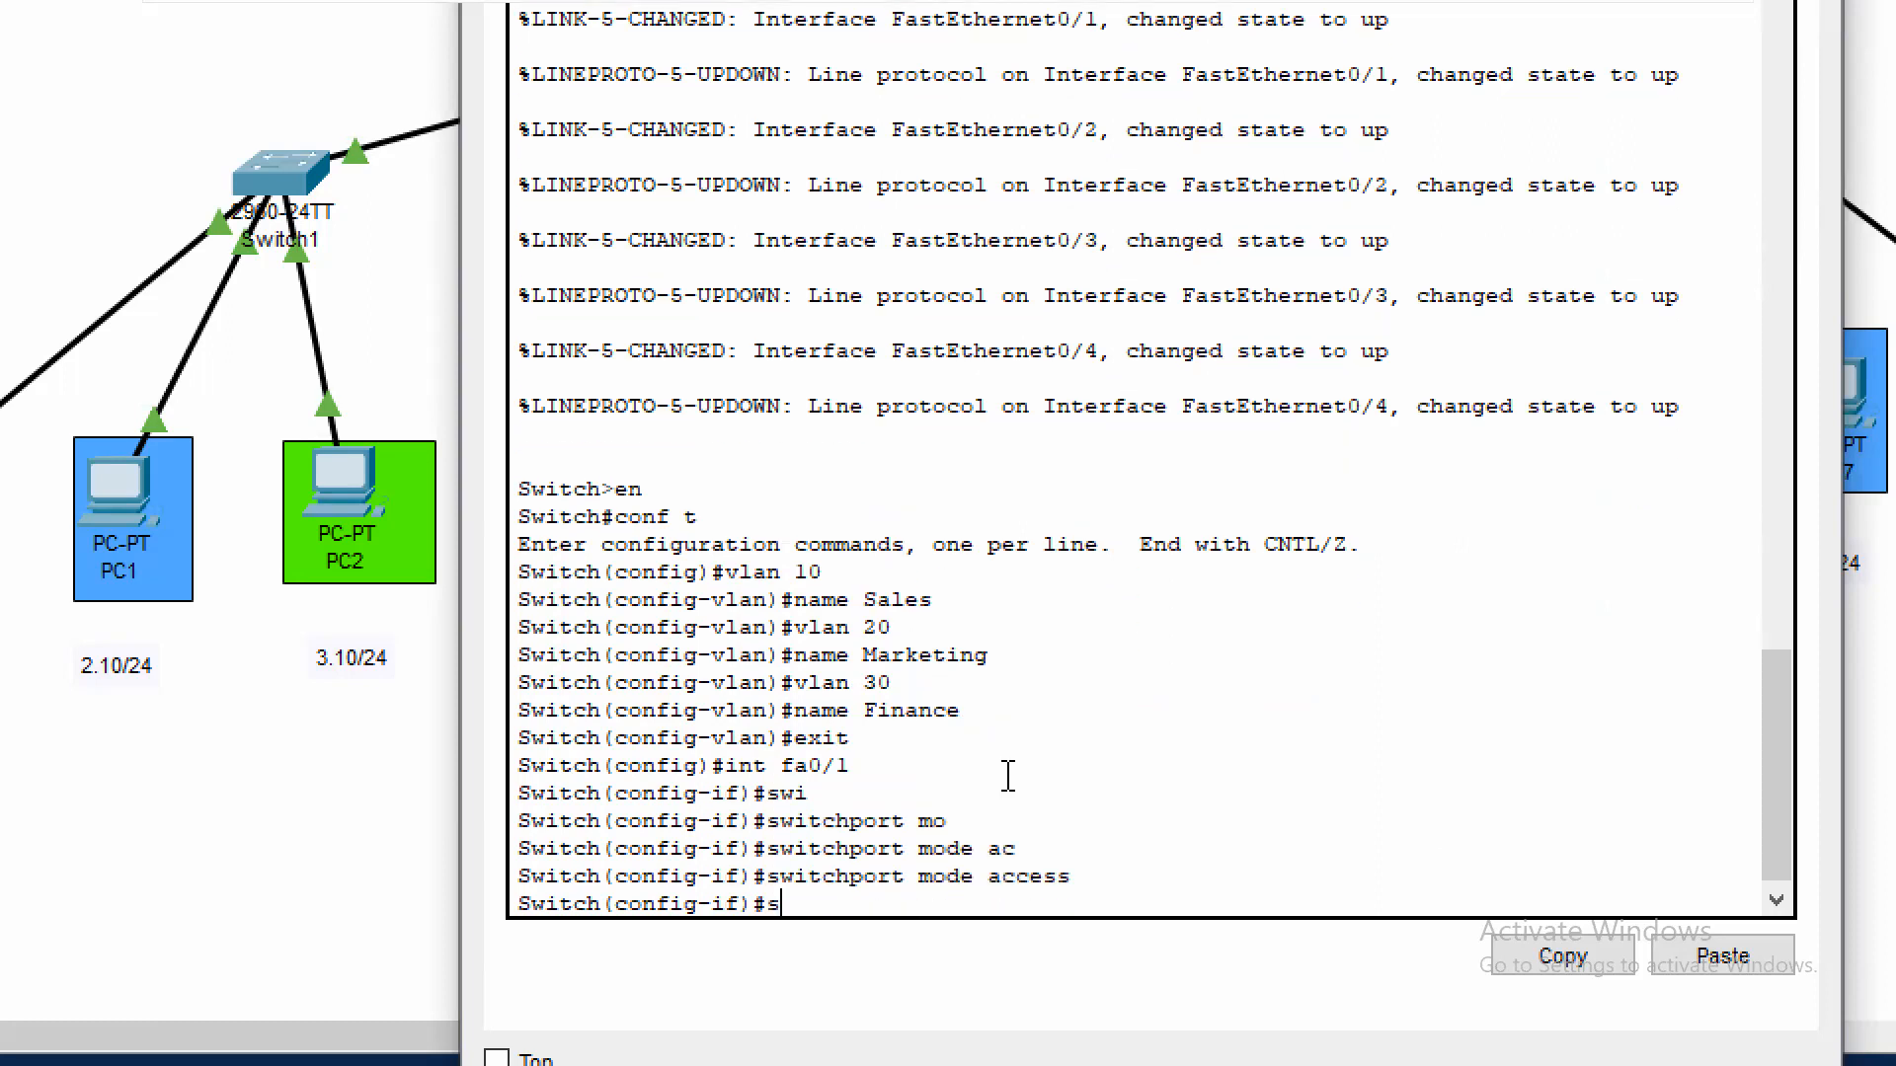
key("Tab")
type("acc")
type("lan")
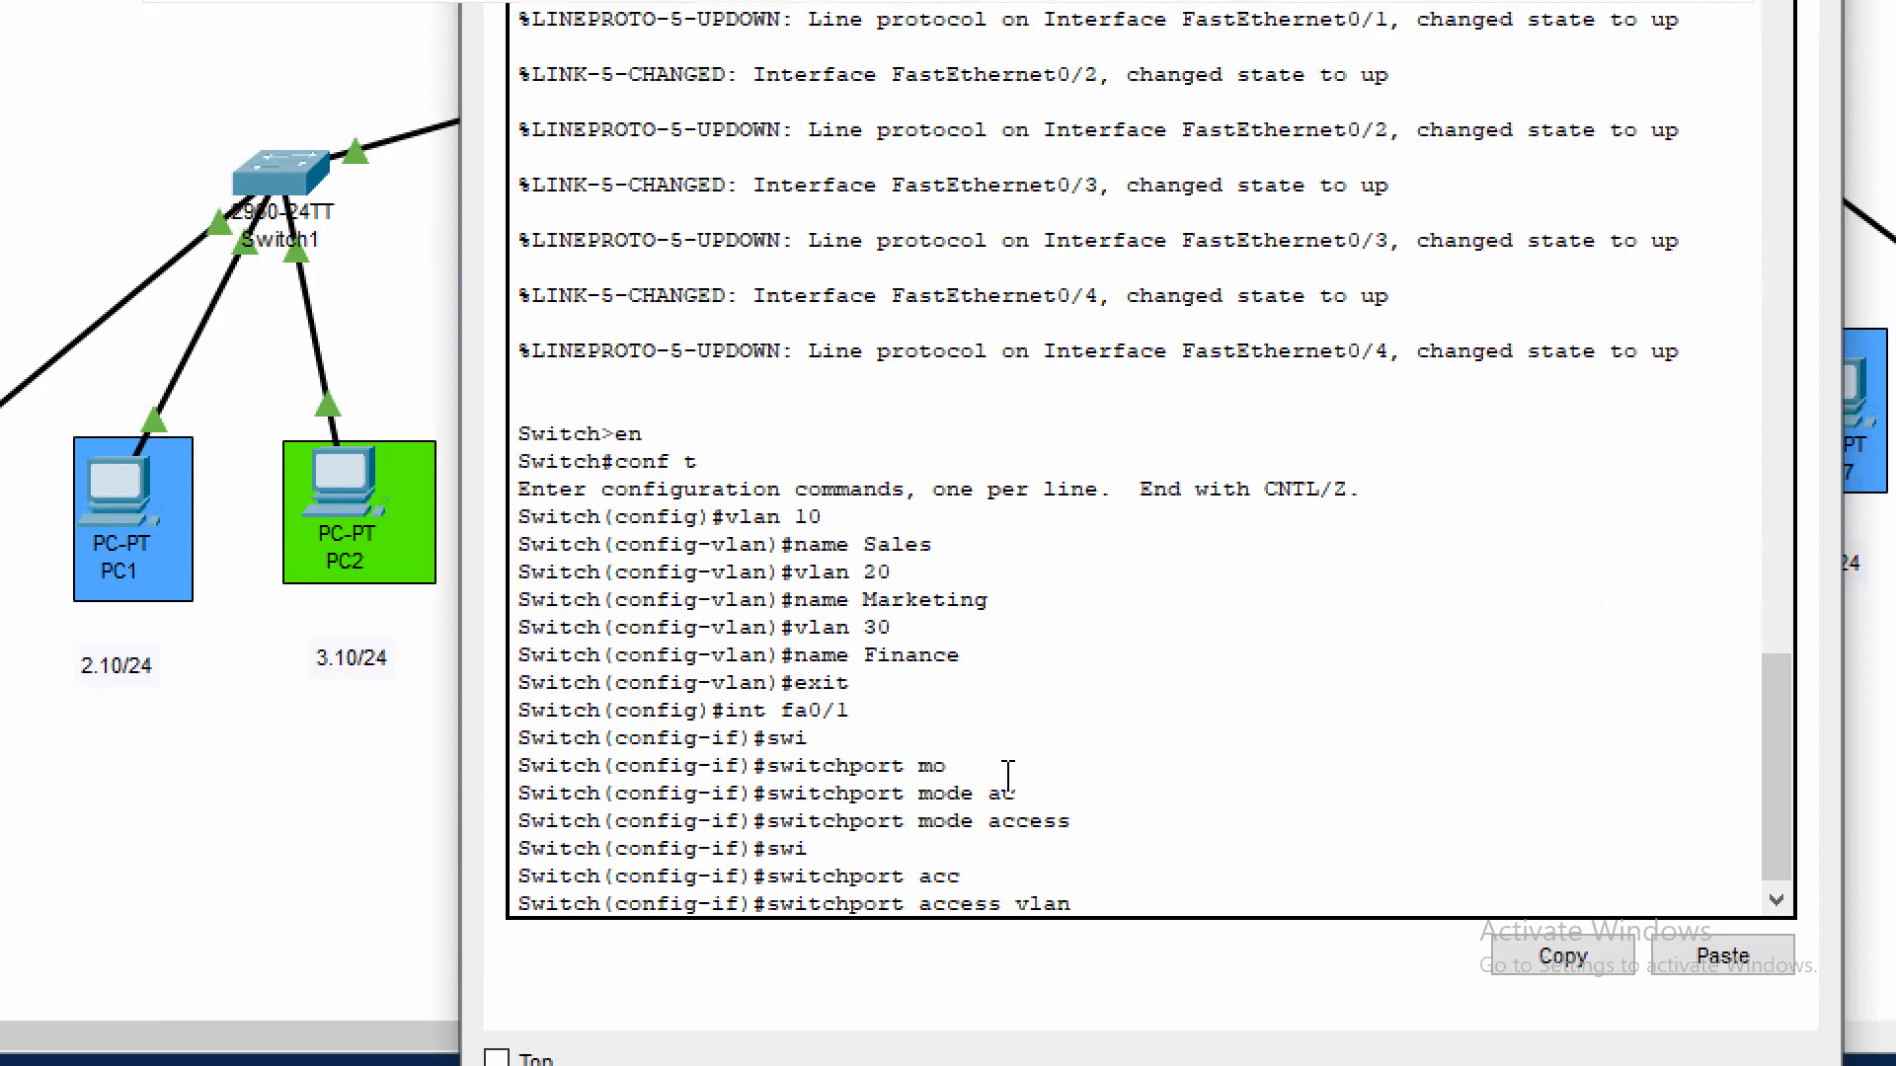
key("Tab")
type("10")
key("Return")
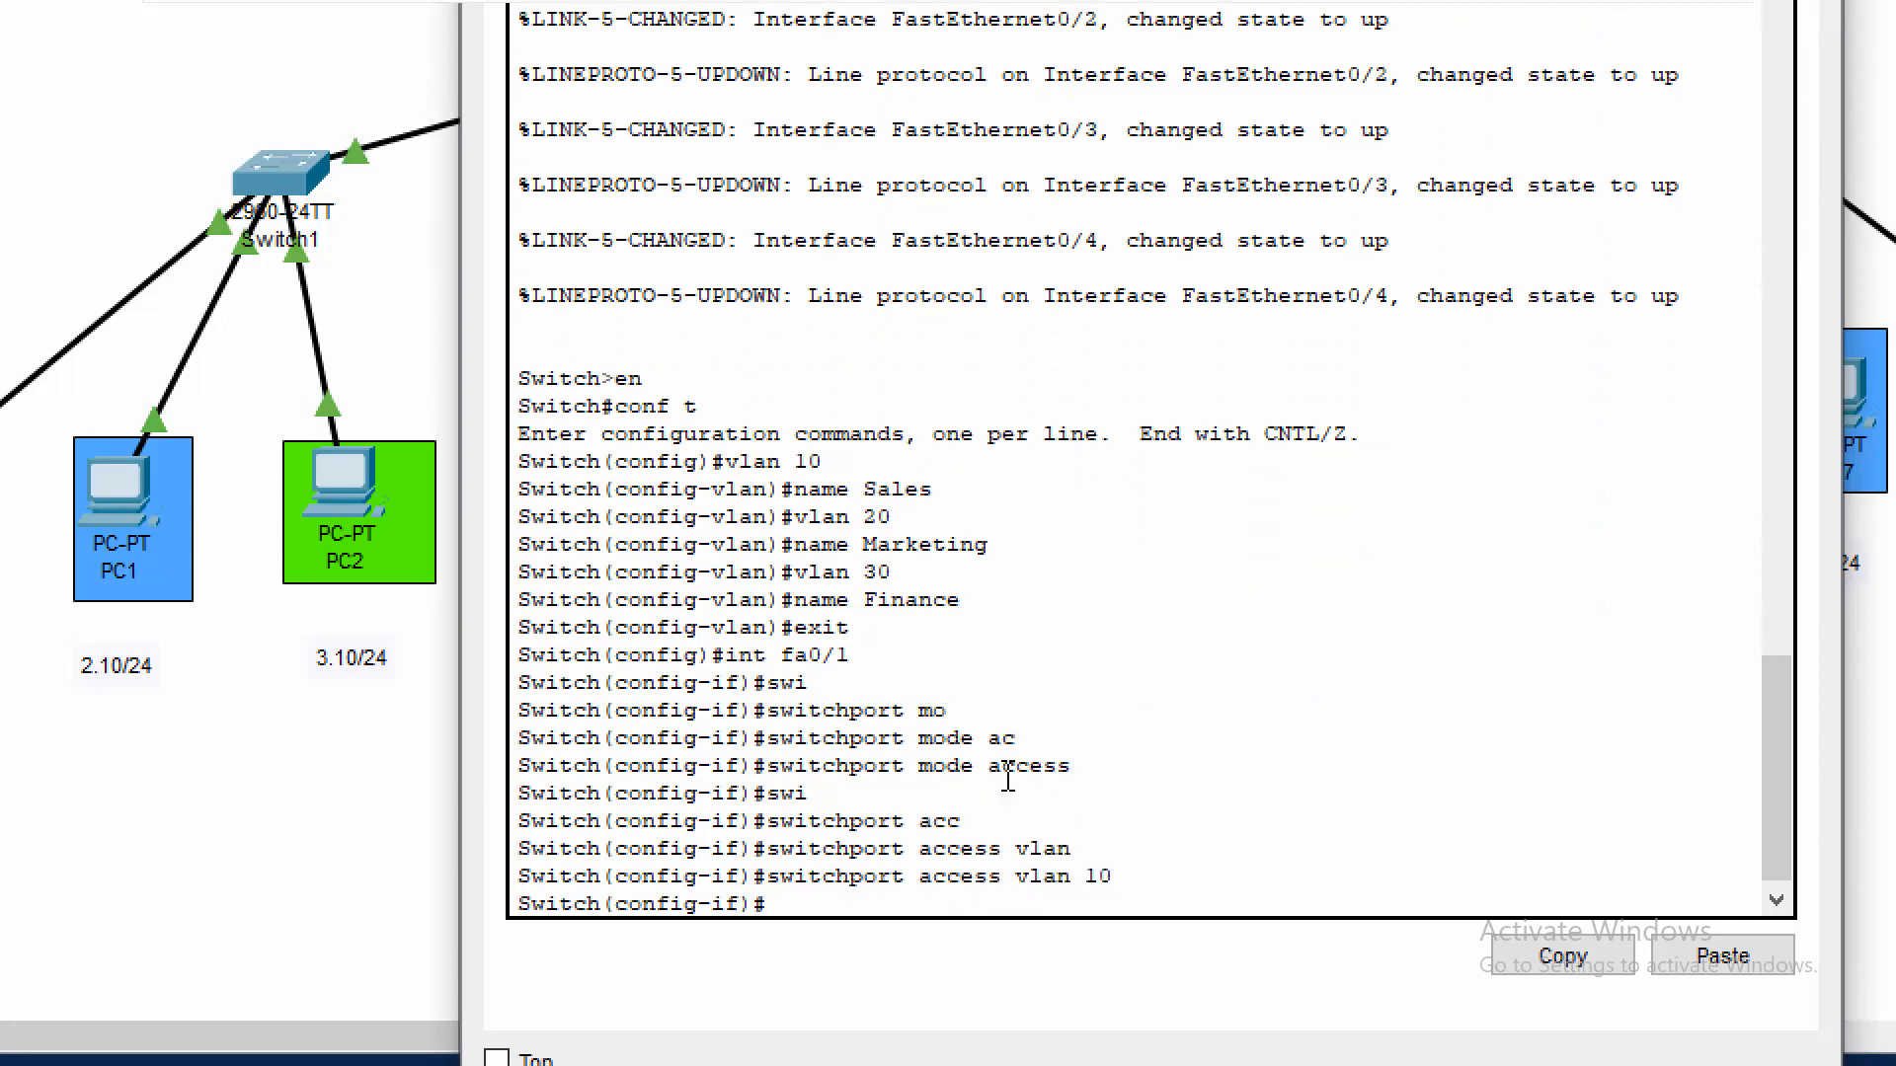
type("exit")
key("Return")
Set Switch3's interface fa0/2 to switchport access mode
type("int")
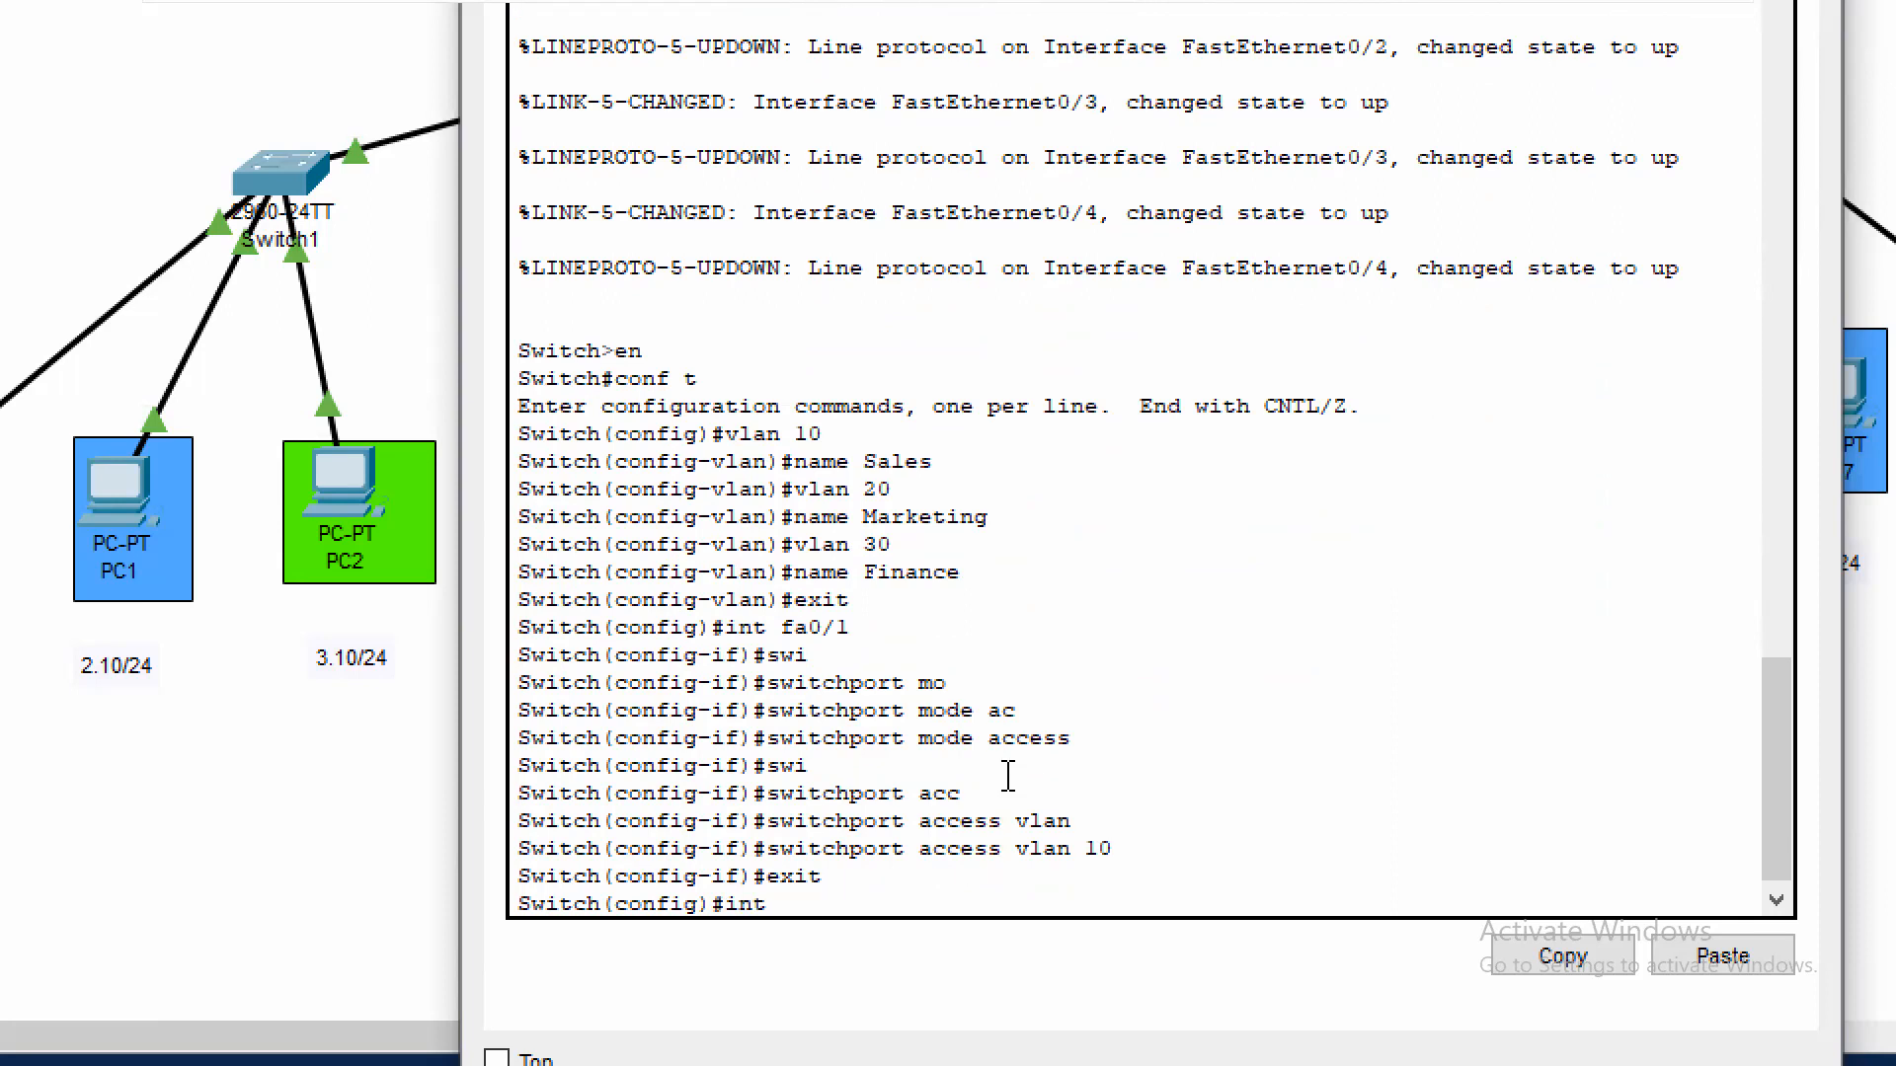
type(" fa0/2")
key("Return")
type("witch(config-if)#wi")
key("Return")
type("sw")
key("Tab")
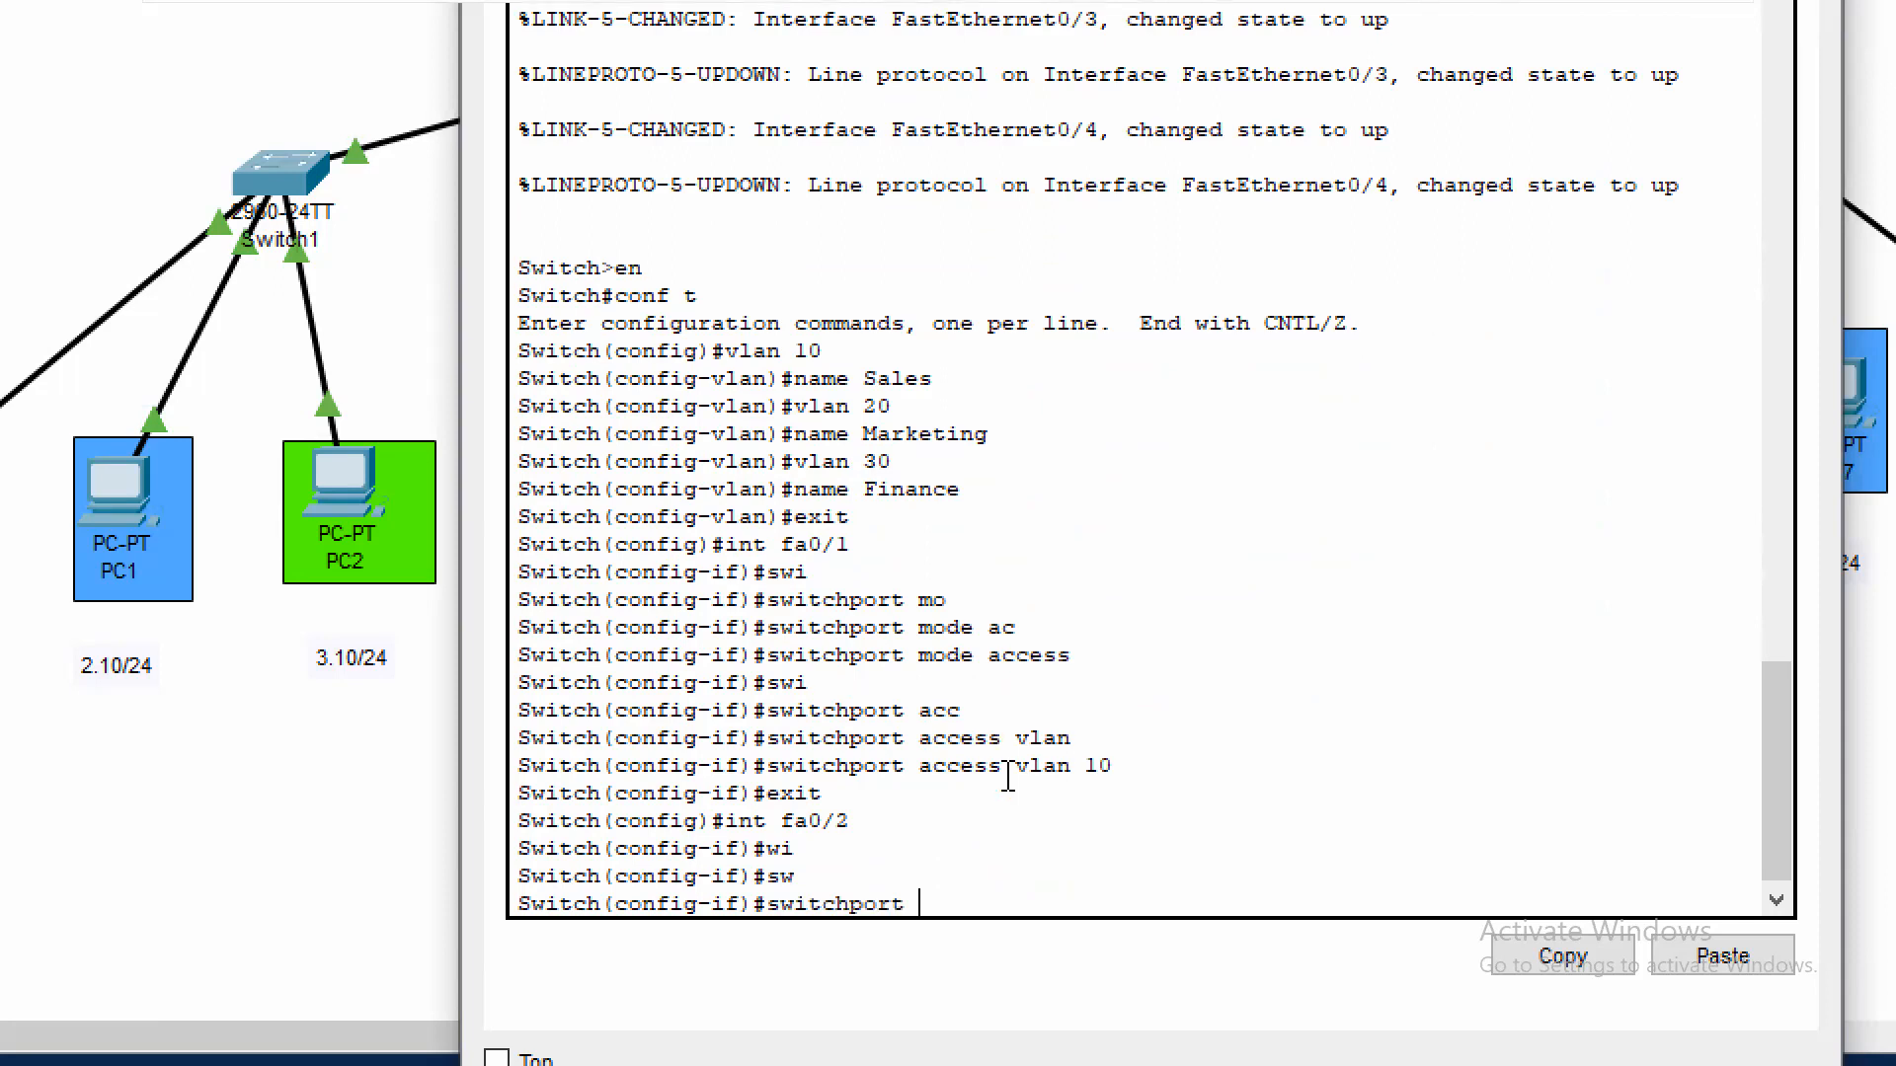
type("mo")
key("Tab")
type("acc")
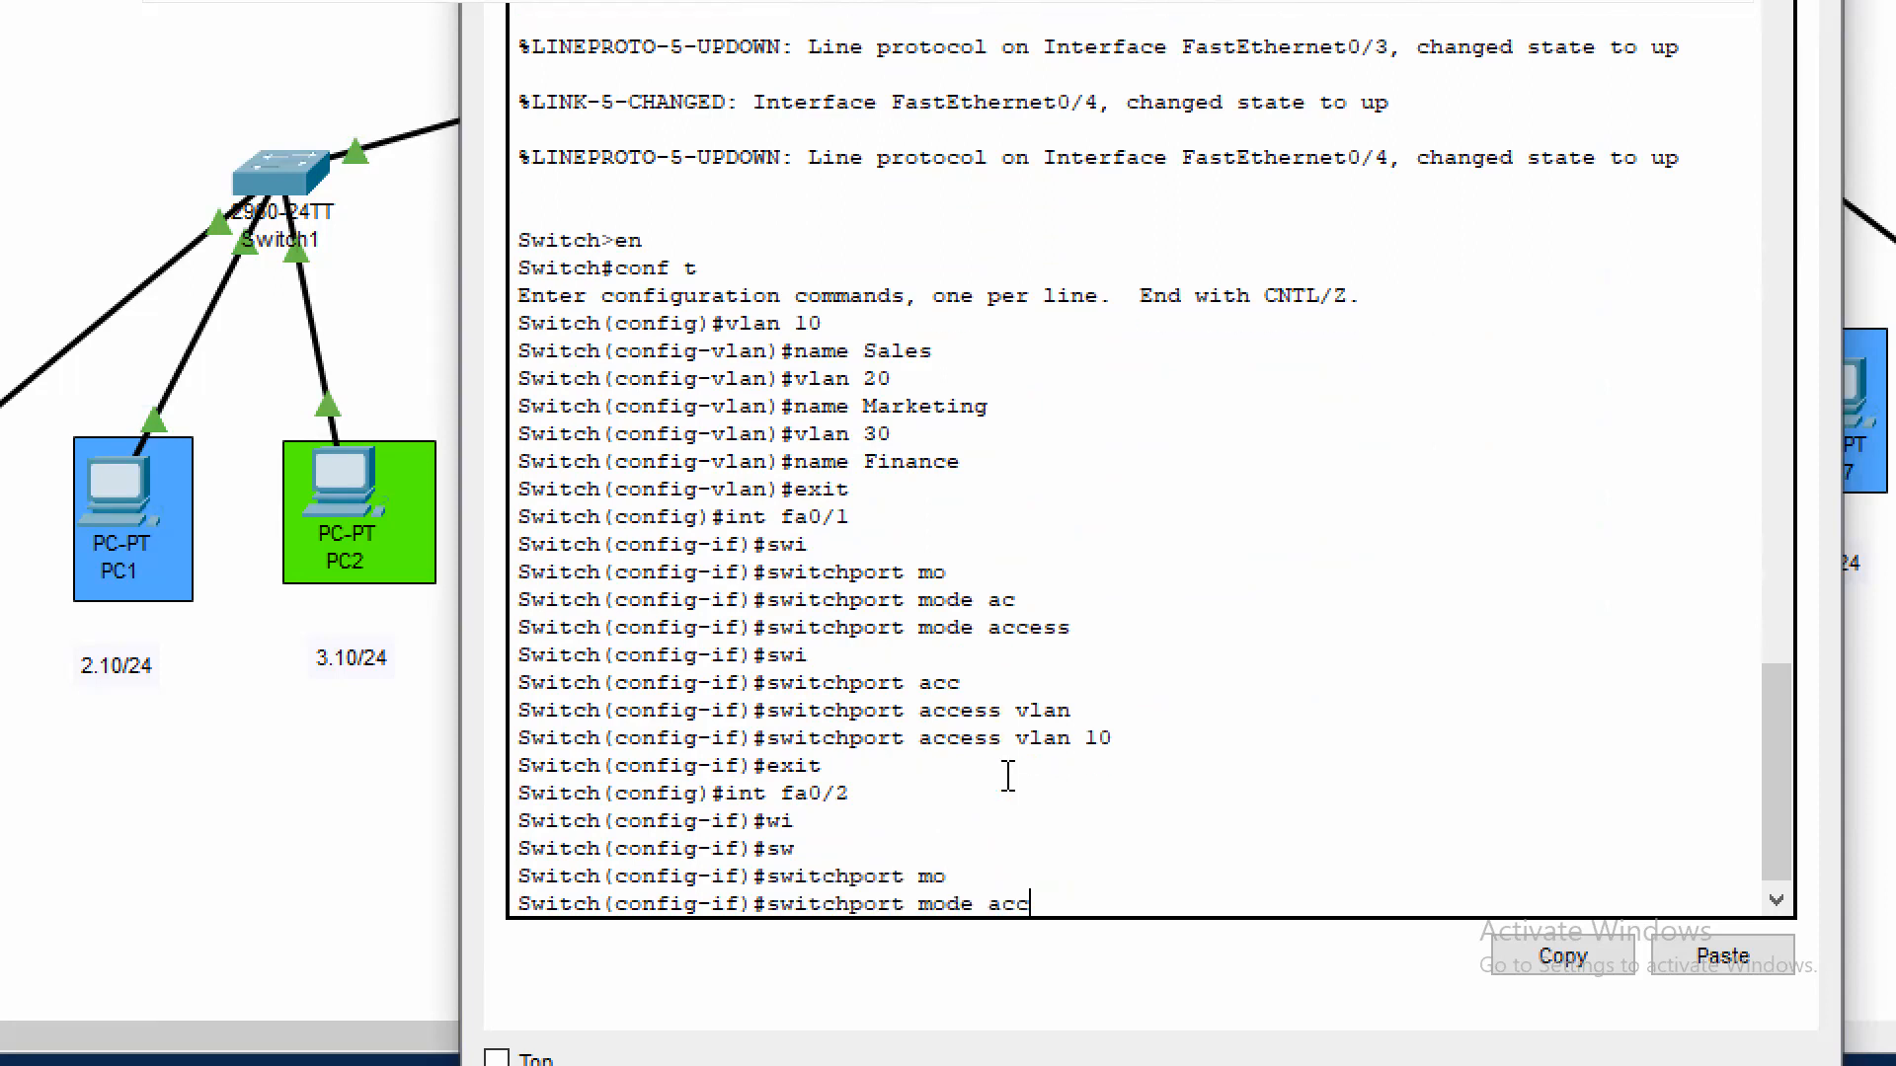
key("Tab")
key("Return")
Assign Switch3's interface fa0/2 to access VLAN 20 and exit the interface configuration
type("swi")
key("Tab")
type("acc")
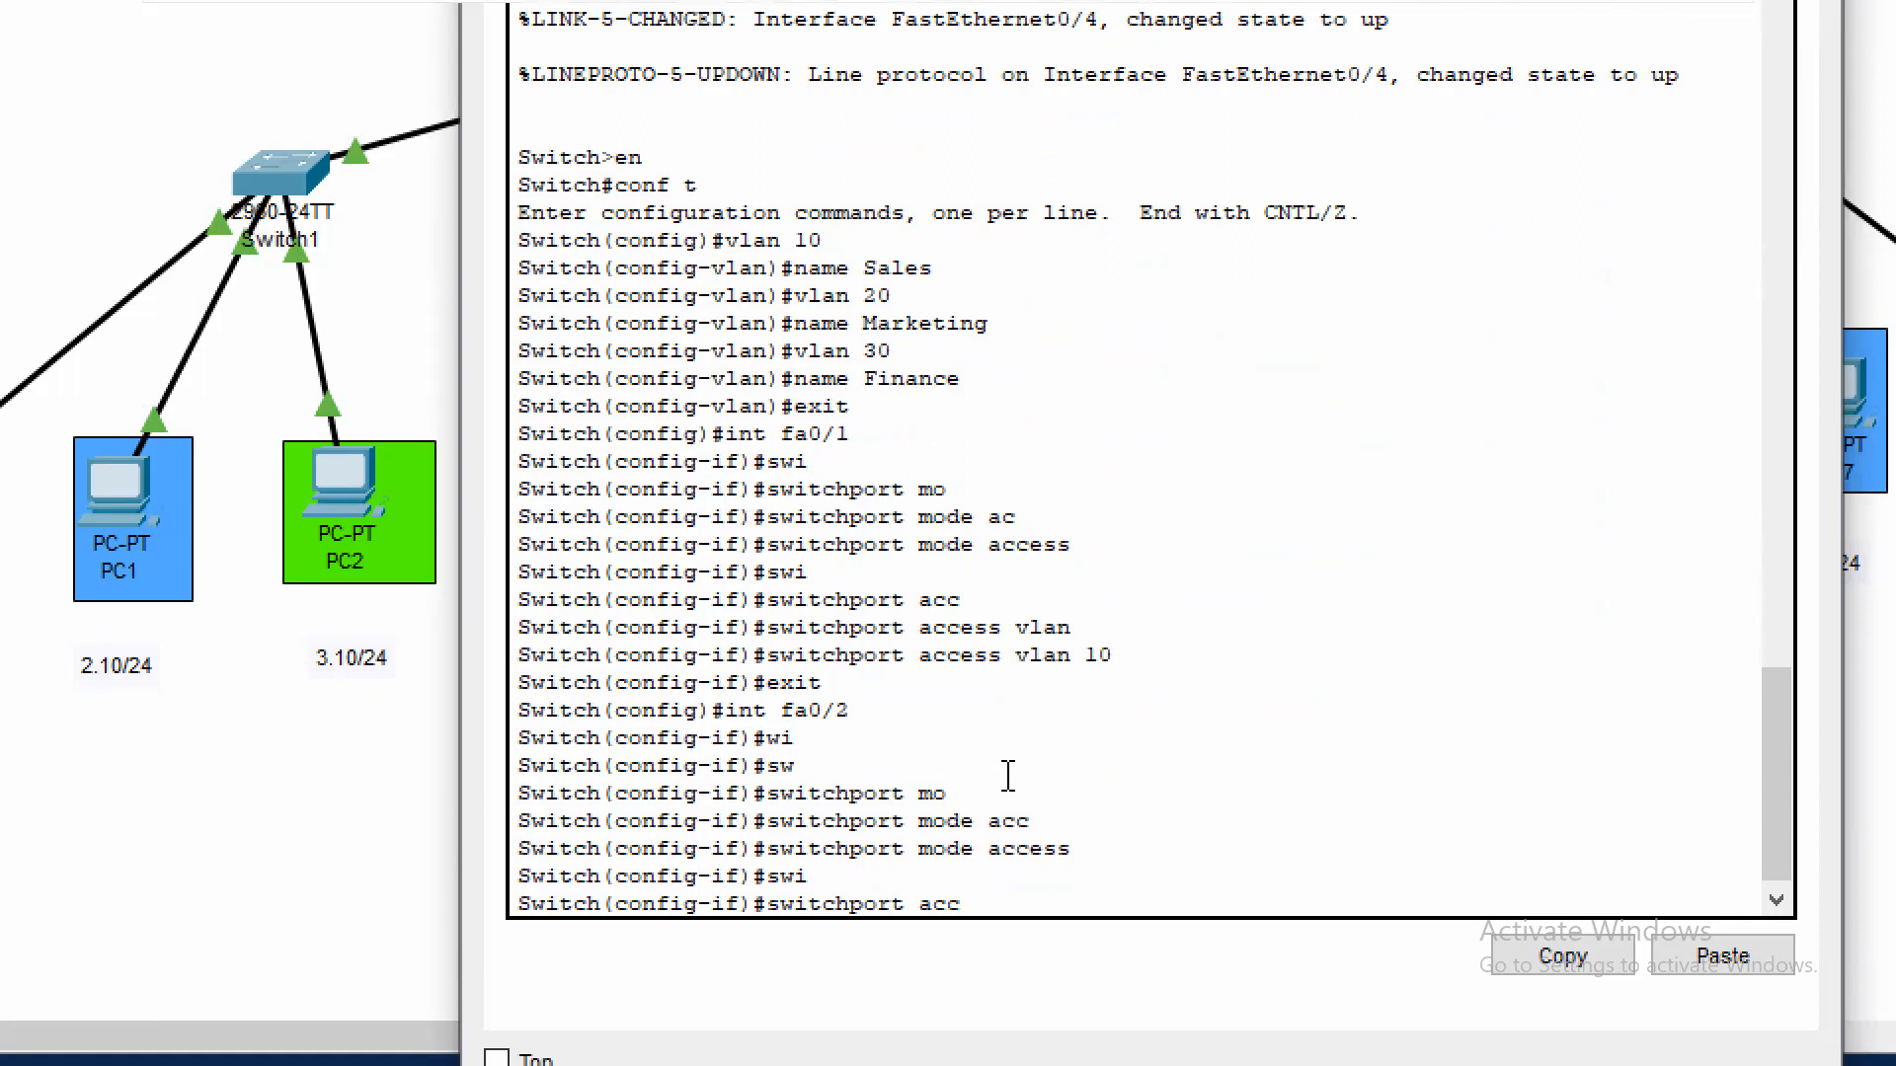
key("Tab")
type("vl")
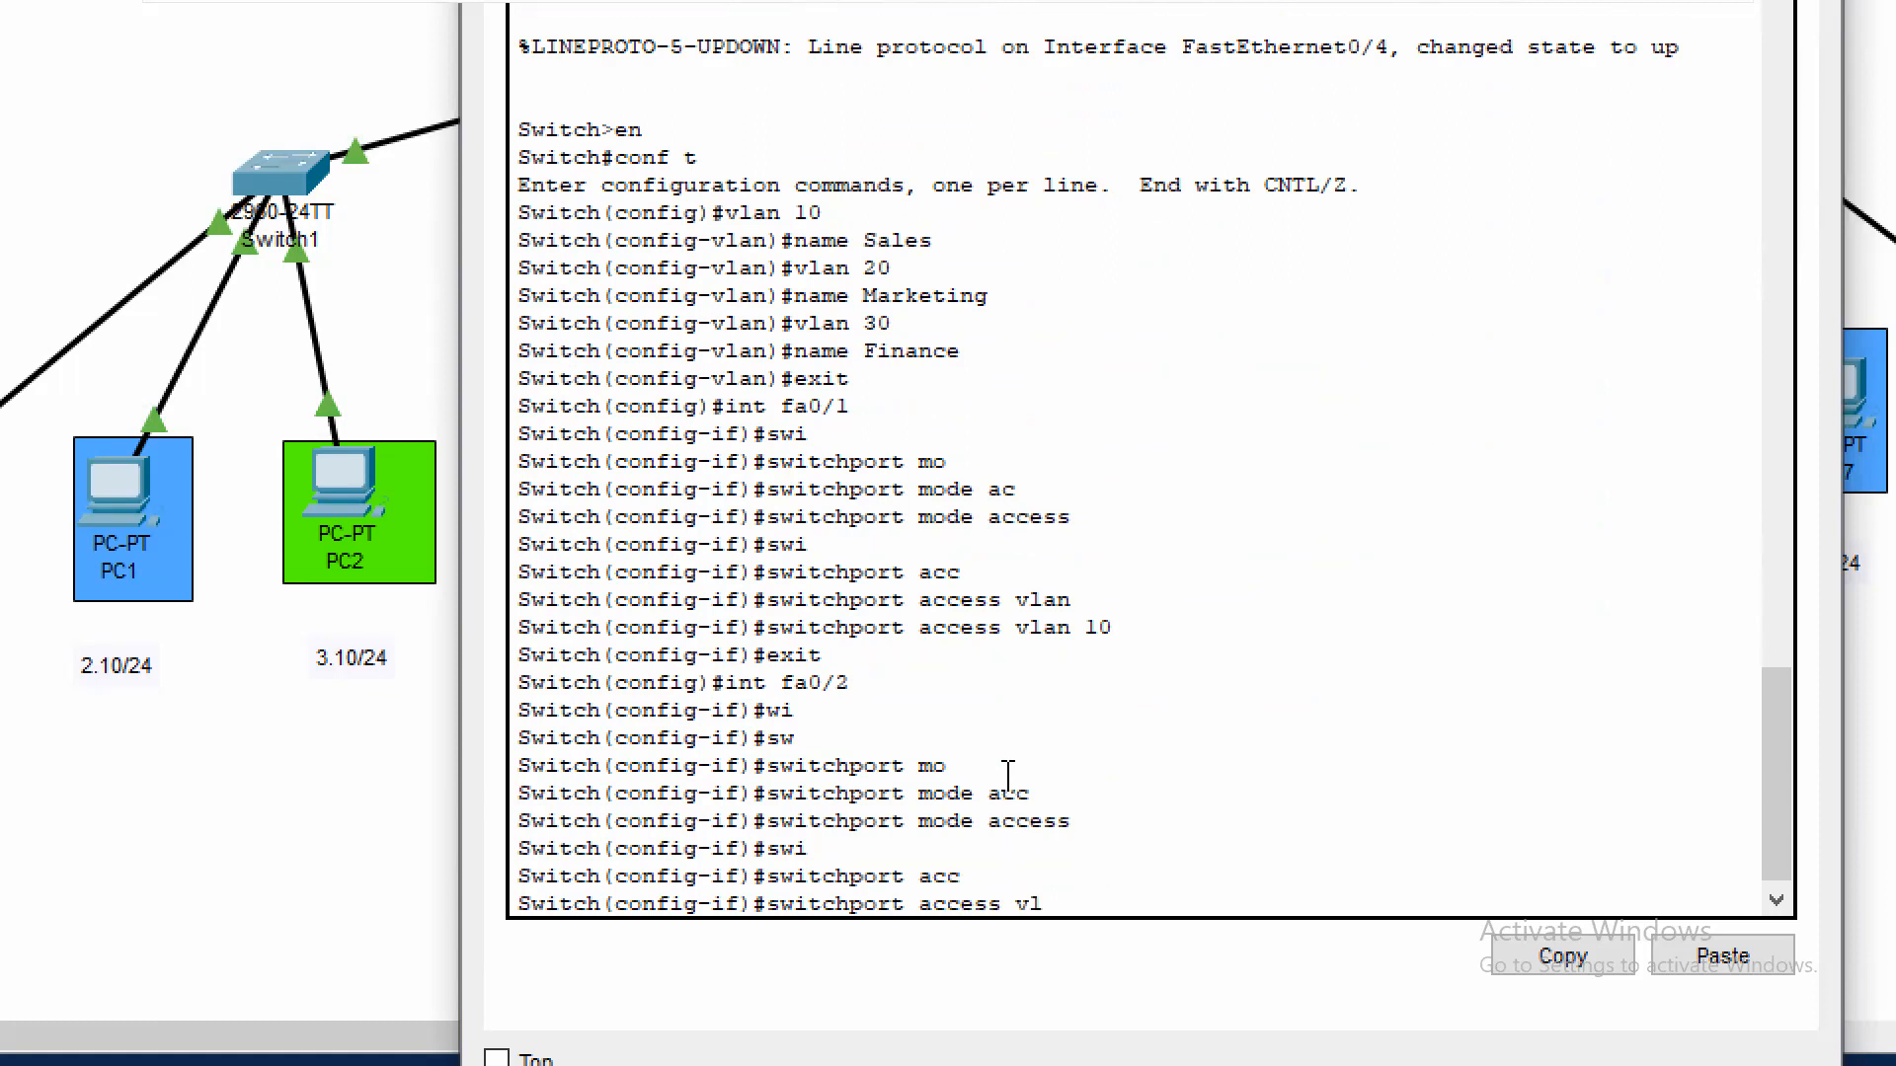
key("Tab")
type("20")
key("Return")
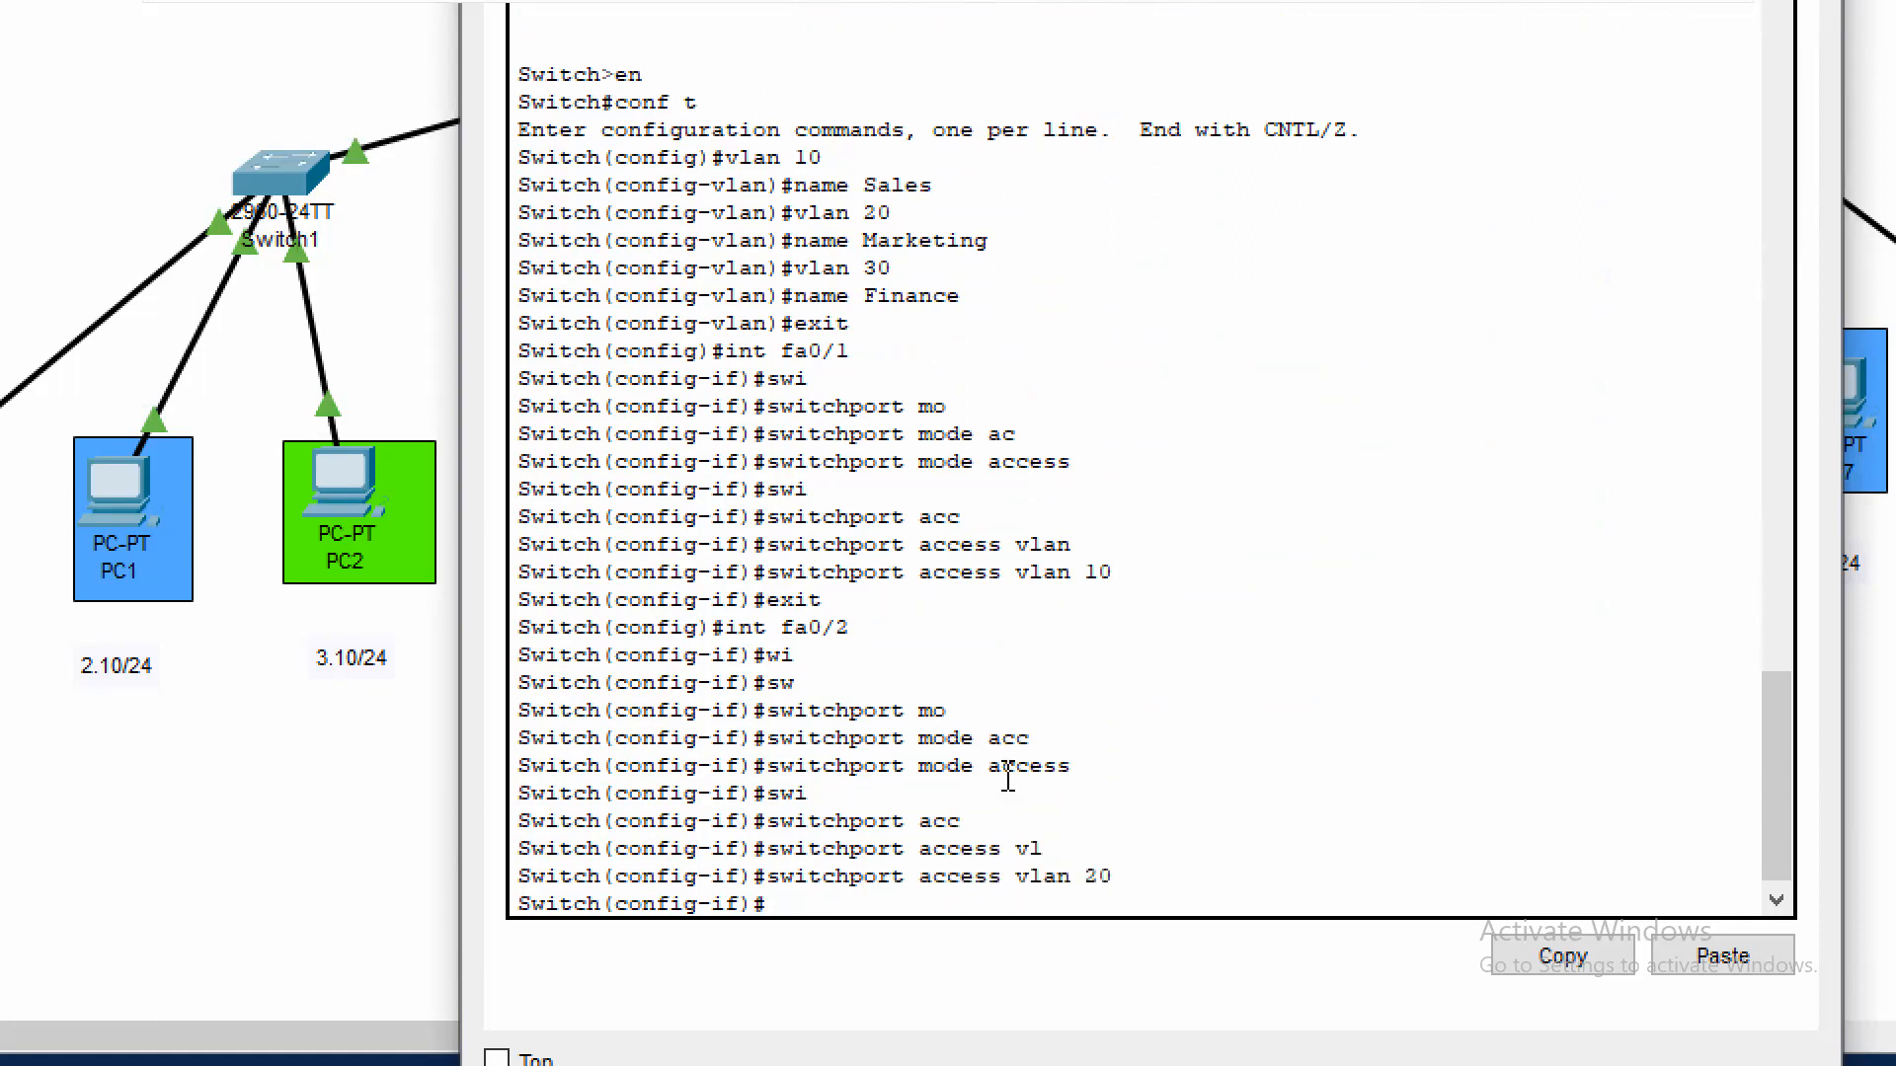
type("swi")
key("Tab")
key("BackSpace")
key("BackSpace")
key("BackSpace")
key("BackSpace")
key("BackSpace")
key("BackSpace")
key("BackSpace")
key("BackSpace")
key("BackSpace")
type("exit")
key("Return")
Set Switch3's interface fa0/3 to switchport access mode
type("int fa0/3")
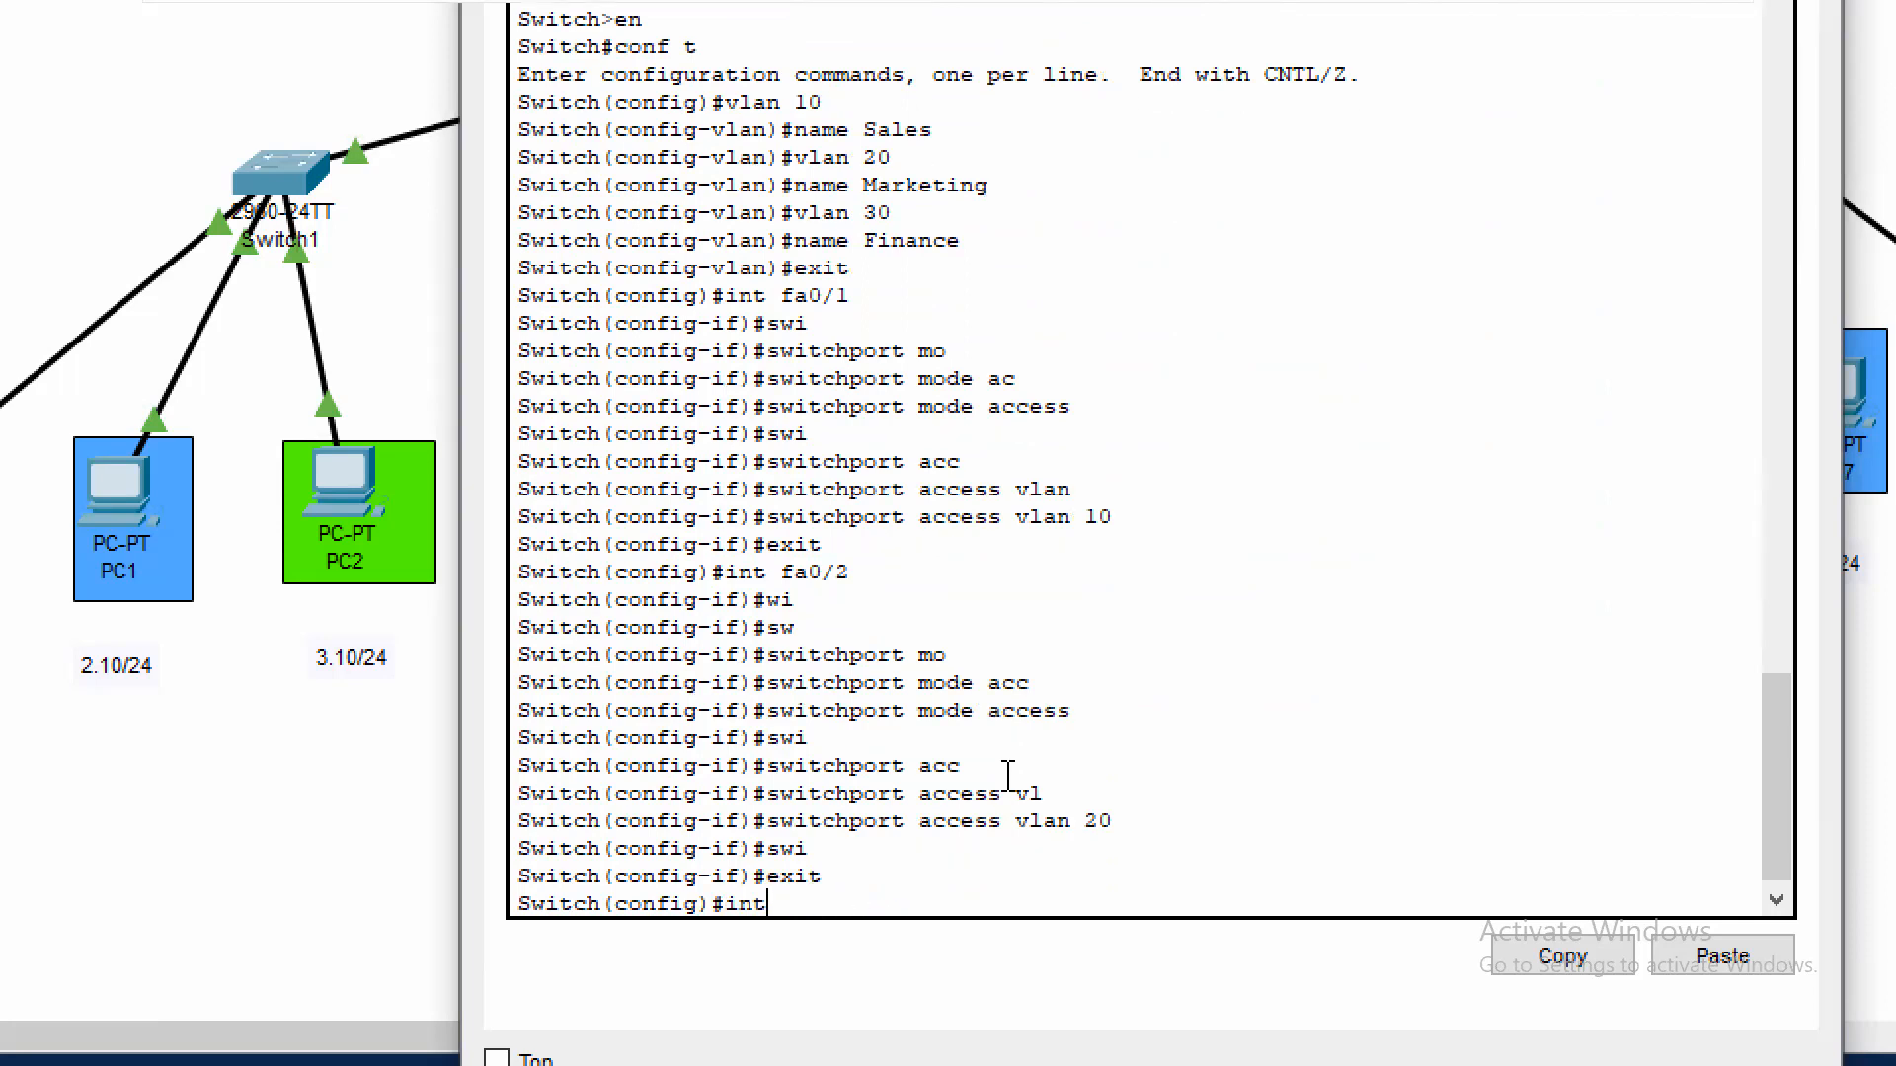
key("Return")
type("in")
key("BackSpace")
key("BackSpace")
type("swi")
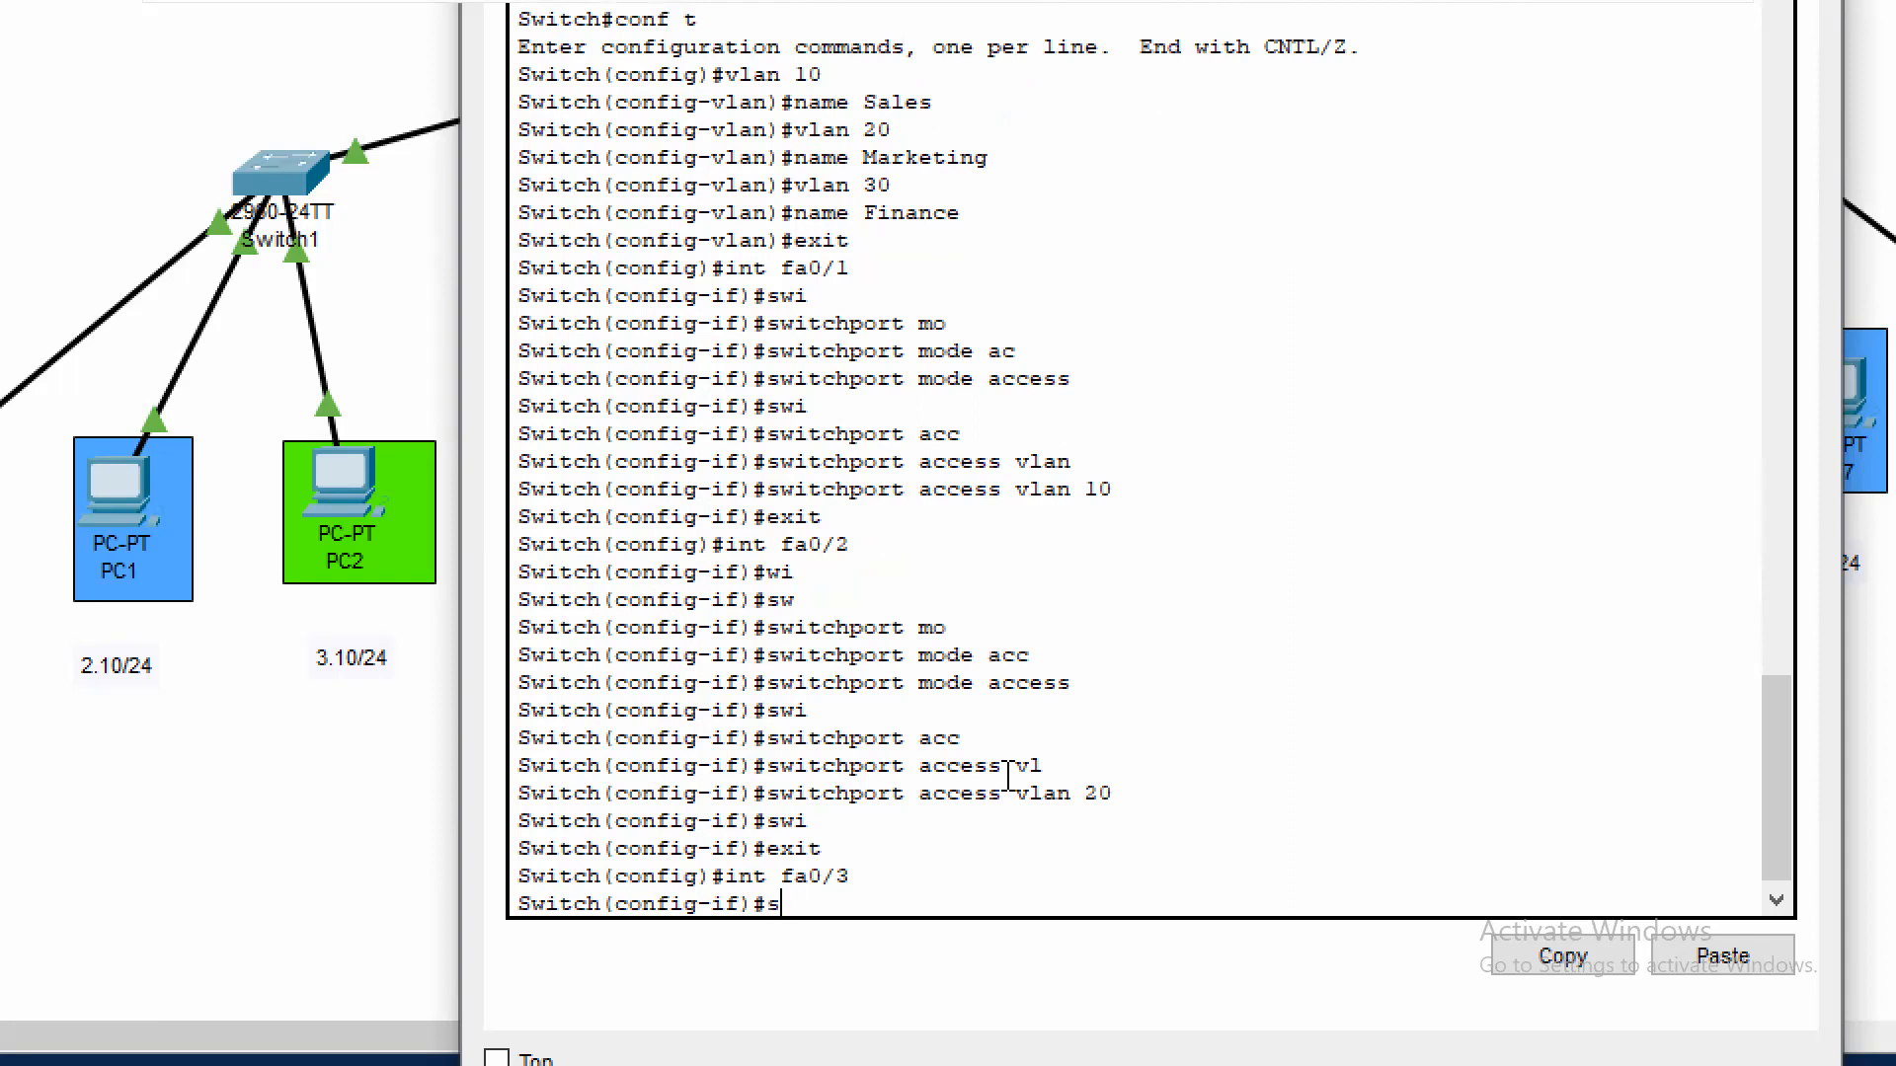
key("Tab")
type("ac")
key("BackSpace")
key("BackSpace")
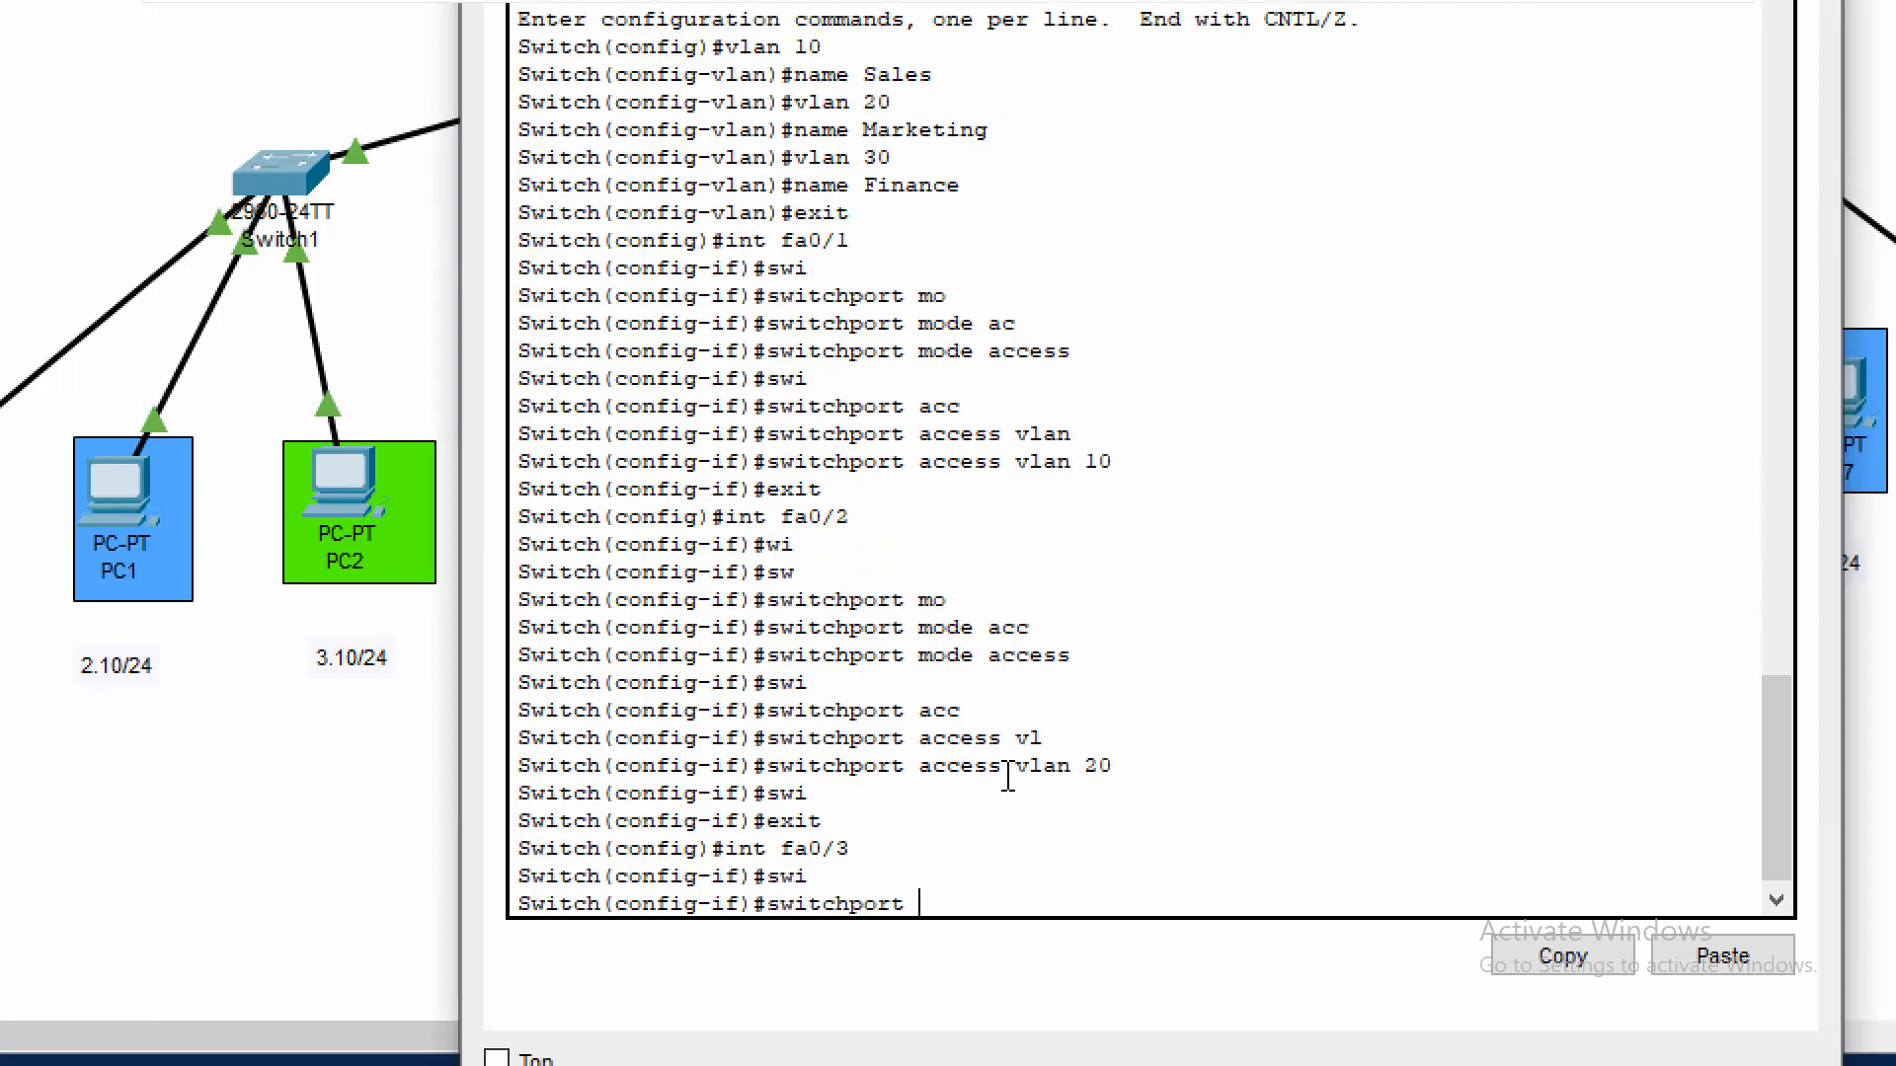
type("mo")
key("Tab")
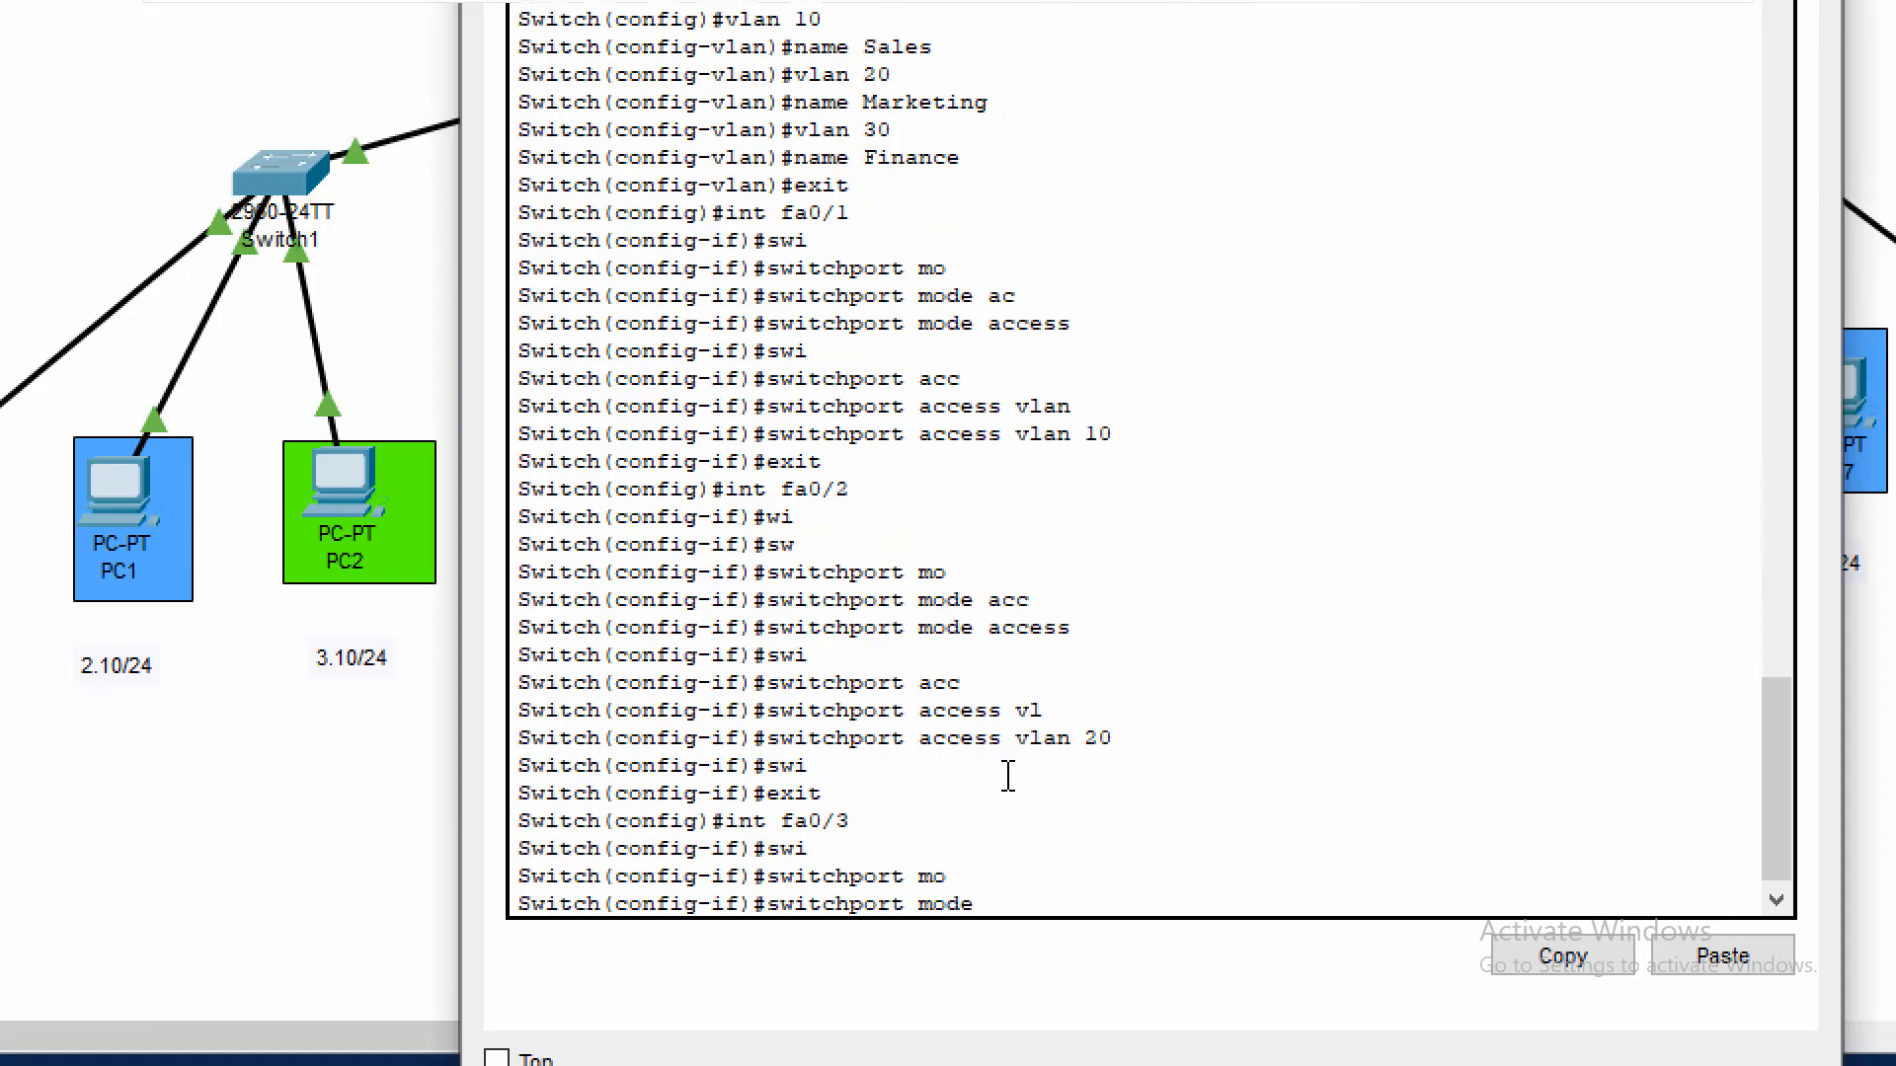
type("access")
key("Tab")
key("Return")
Assign Switch3's interface fa0/3 to access VLAN 30 and exit the interface configuration
type("switchport a")
key("Tab")
type("a")
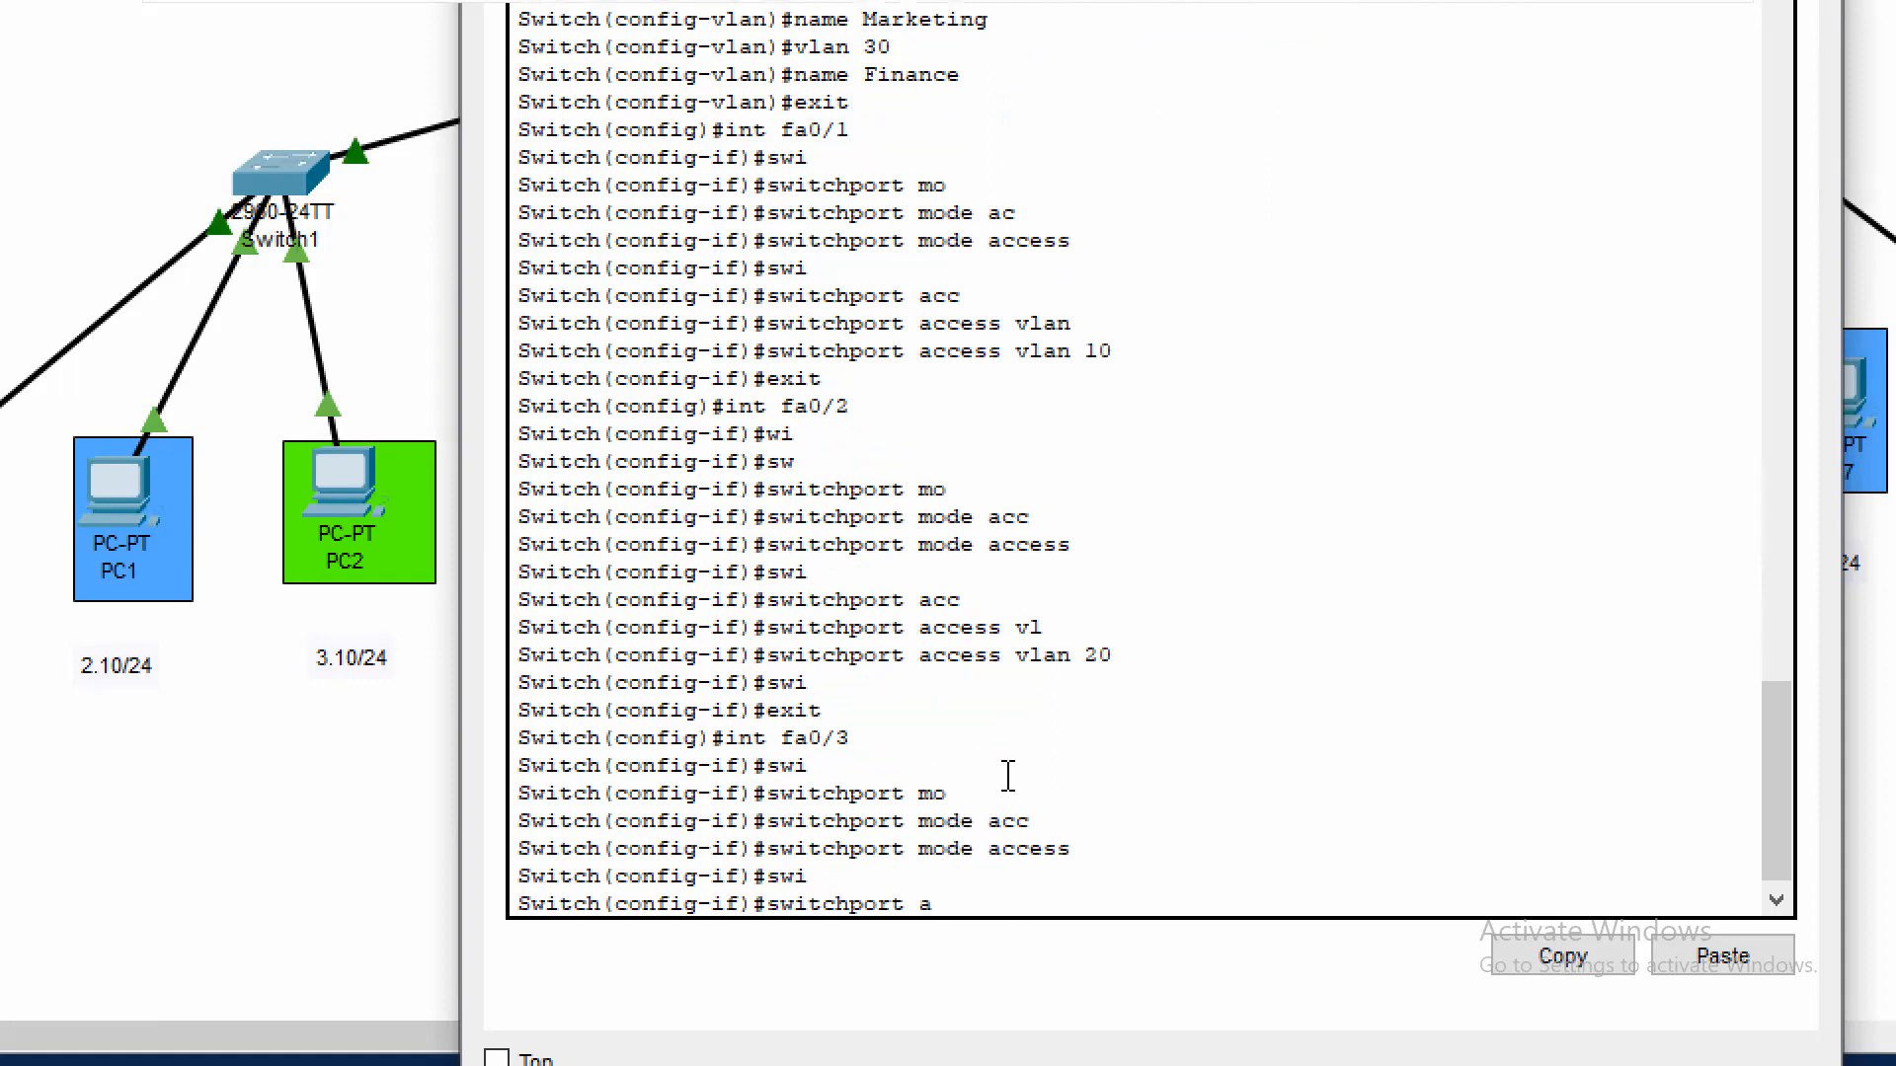
type("cc")
key("Tab")
type("val")
key("Tab")
key("BackSpace")
key("BackSpace")
type("l")
key("Tab")
type("30")
key("Return")
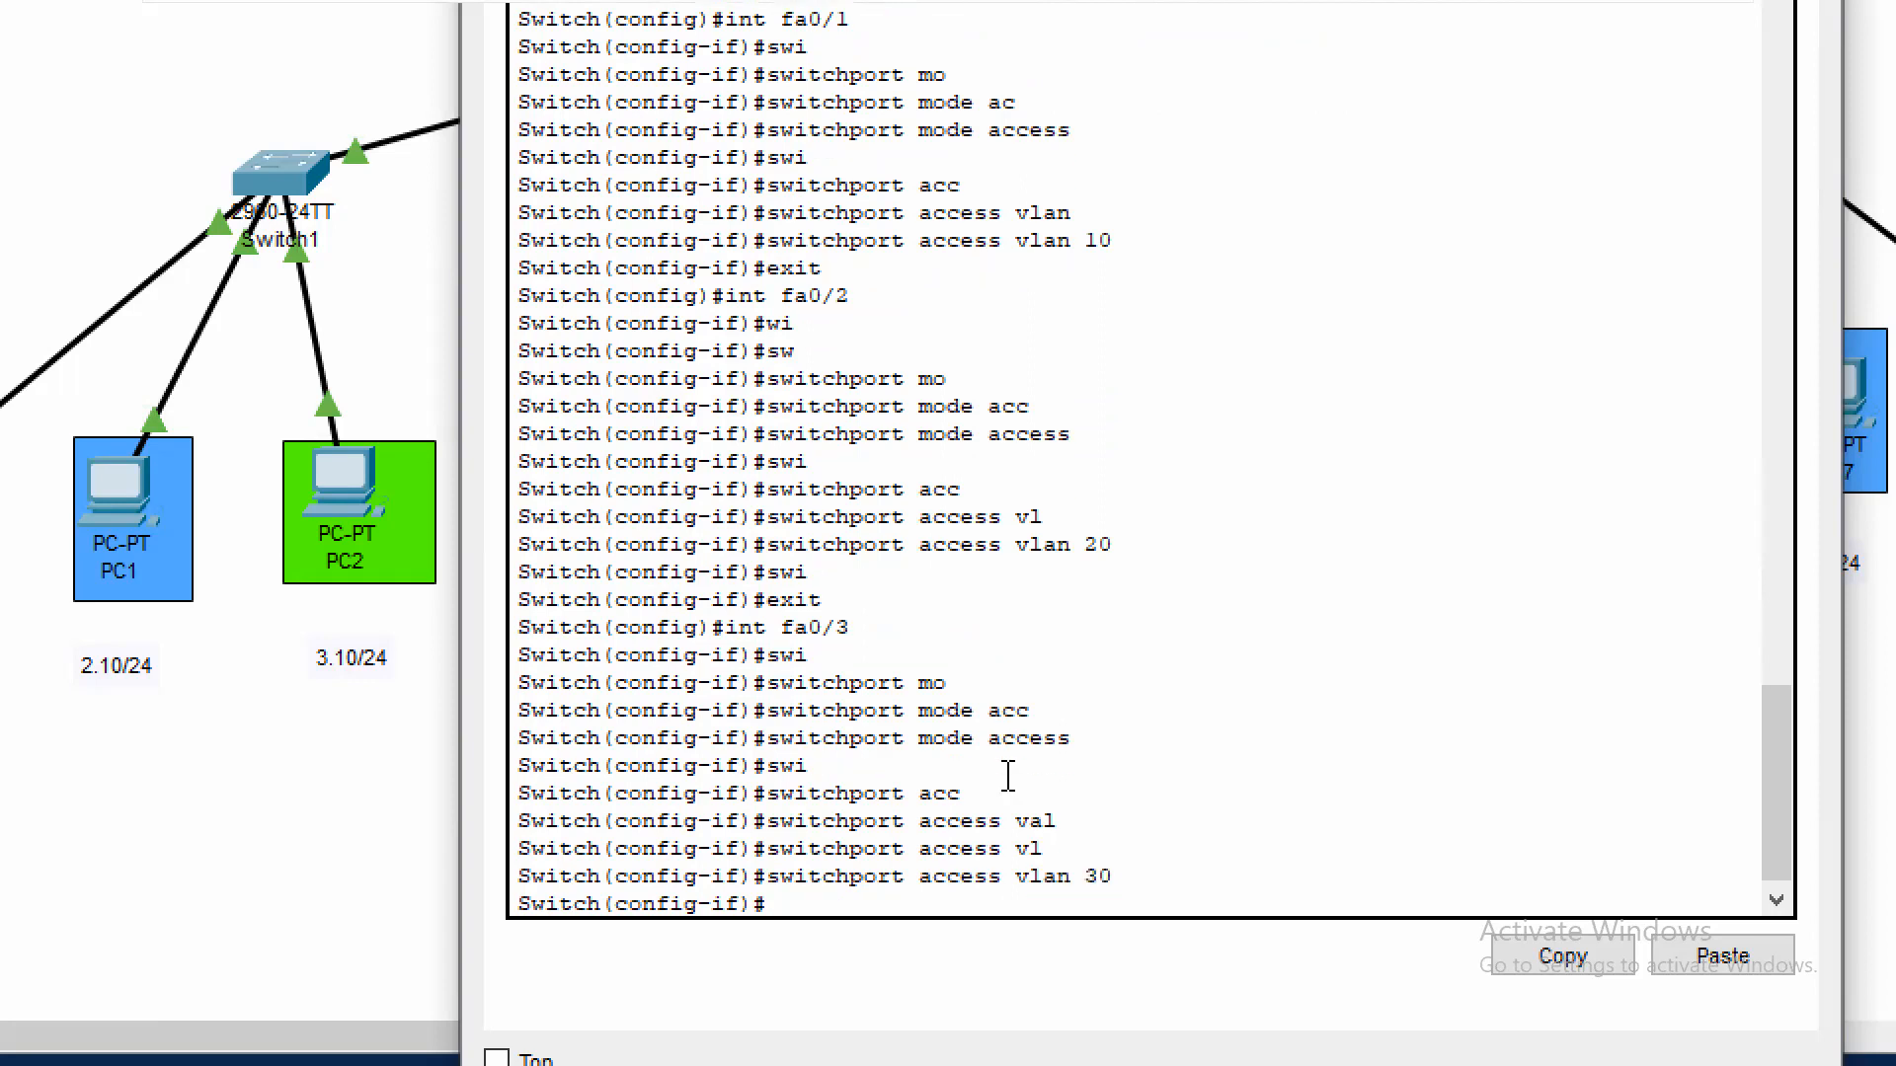
type("exit")
key("Return")
Set Switch3's interface fa0/4 to switchport trunk mode and leave configuration mode
type("in")
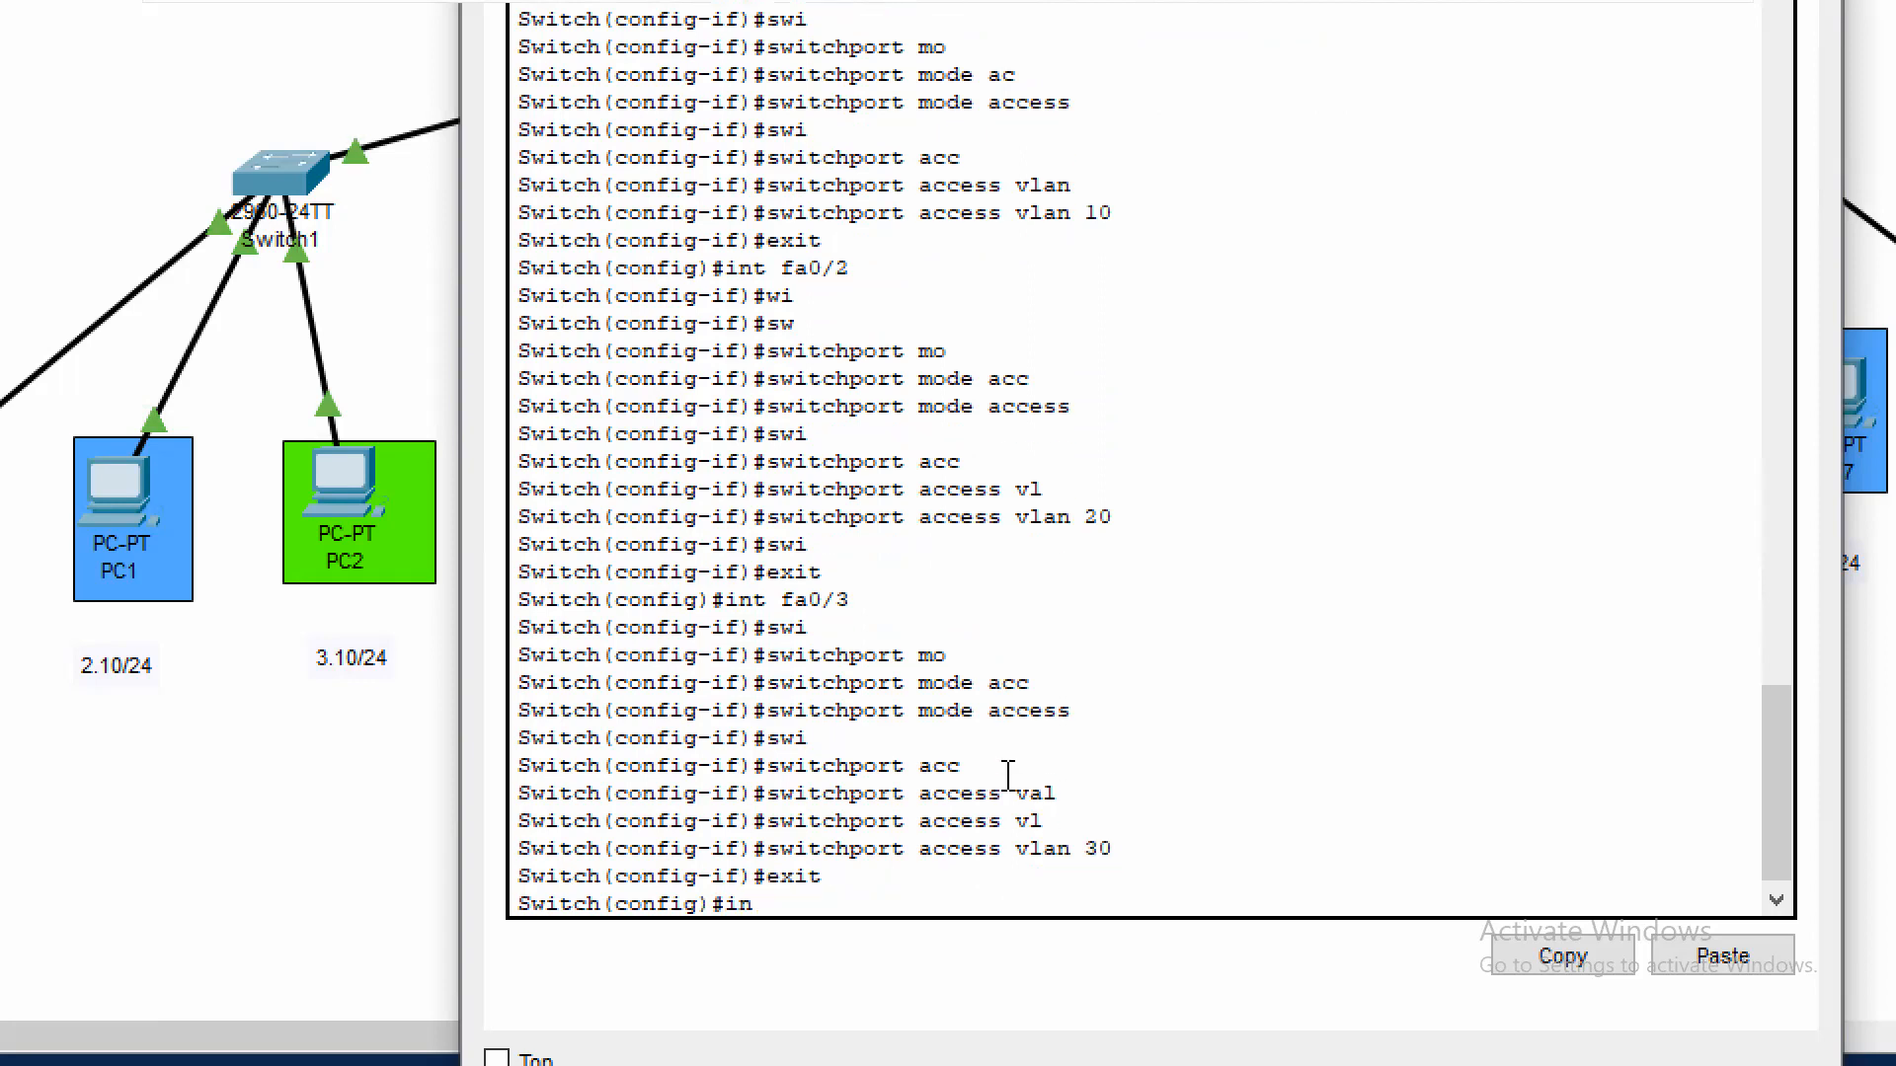
type("t fa0/4")
key("Return")
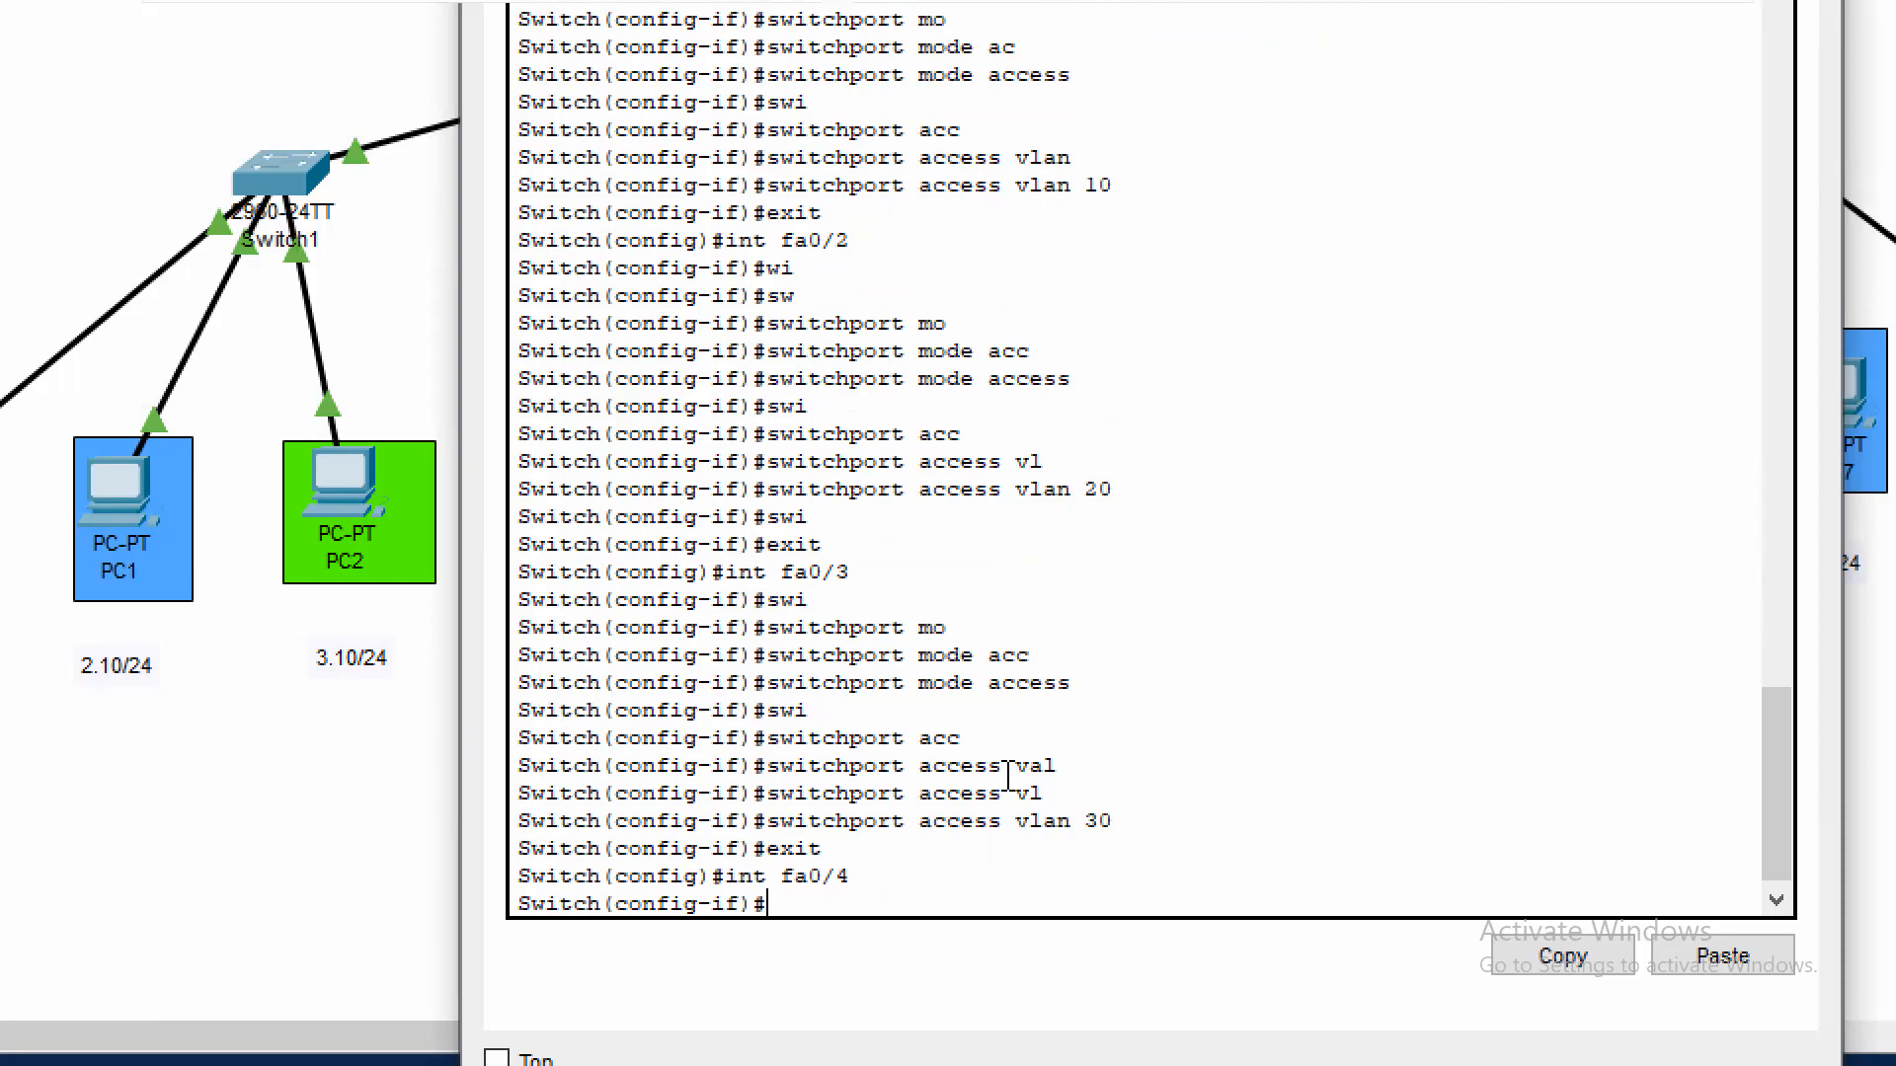
type("swi")
key("Tab")
type("mod")
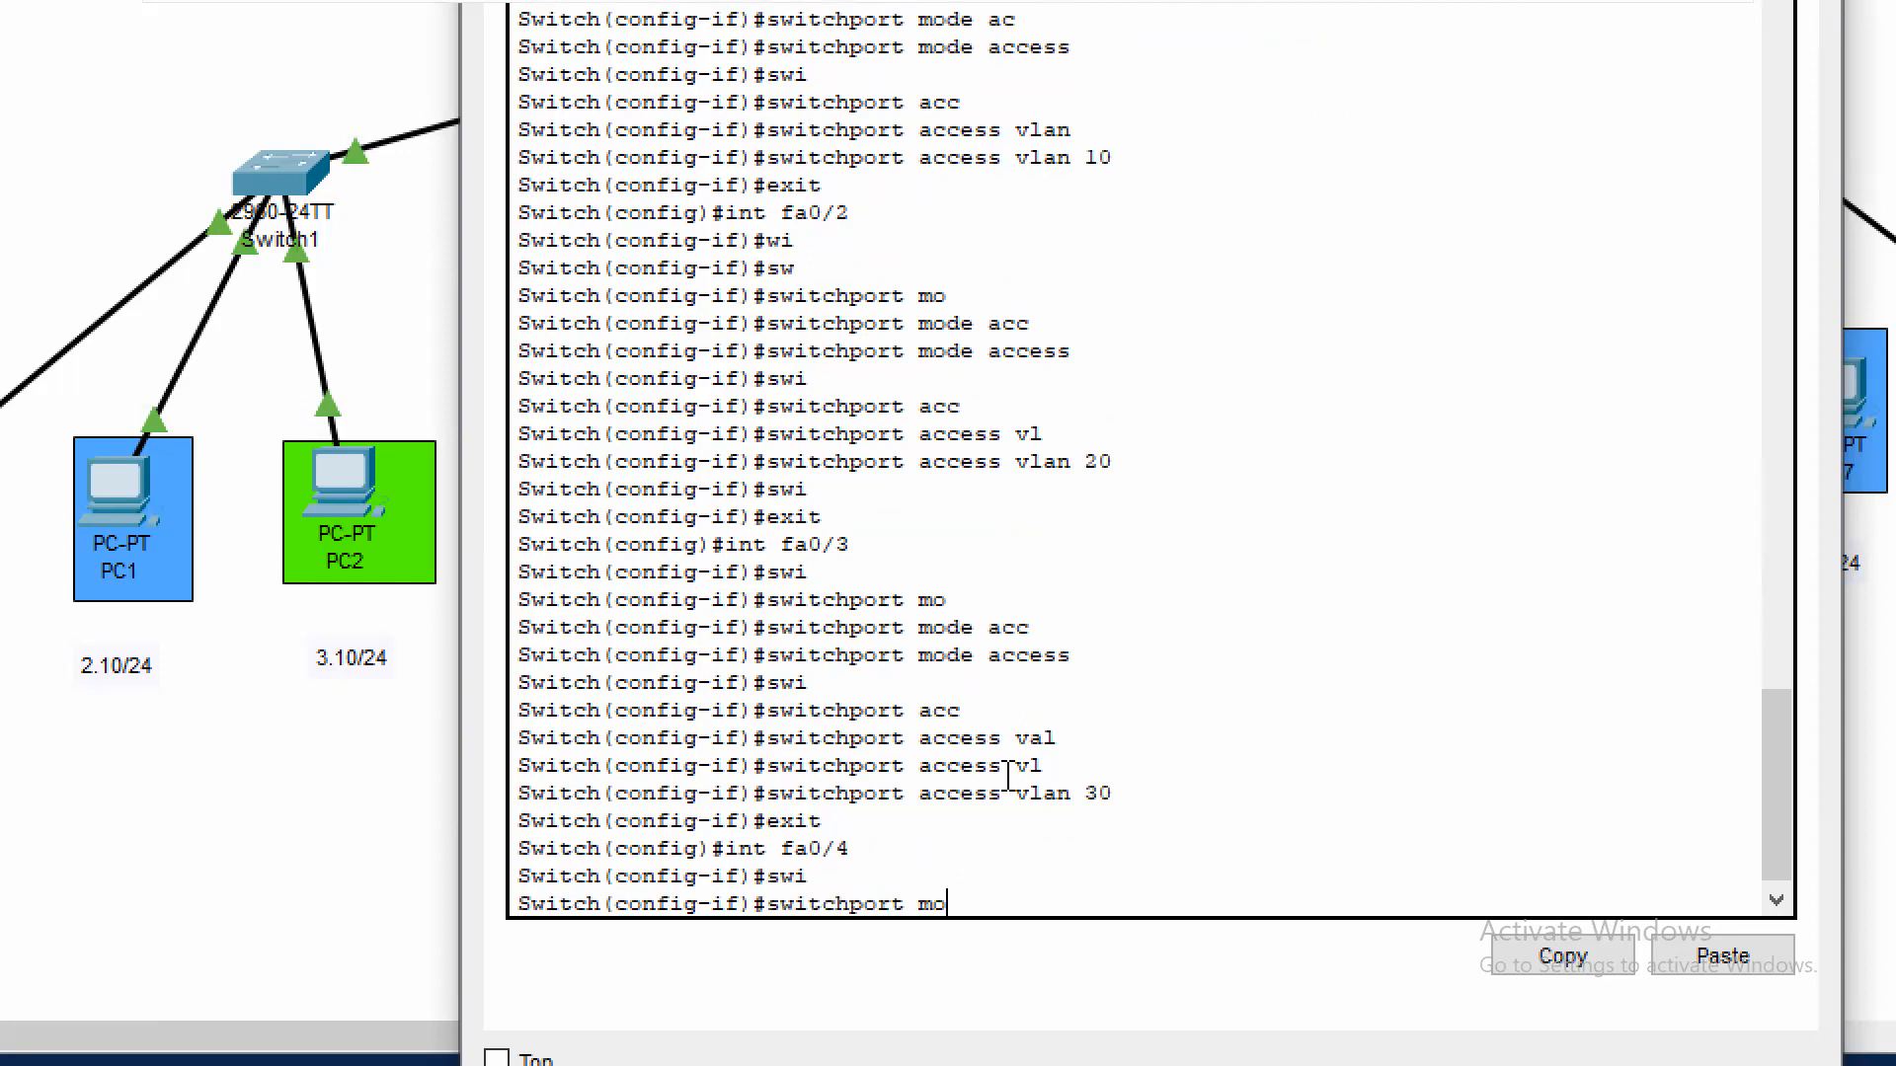
key("Tab")
type("tru")
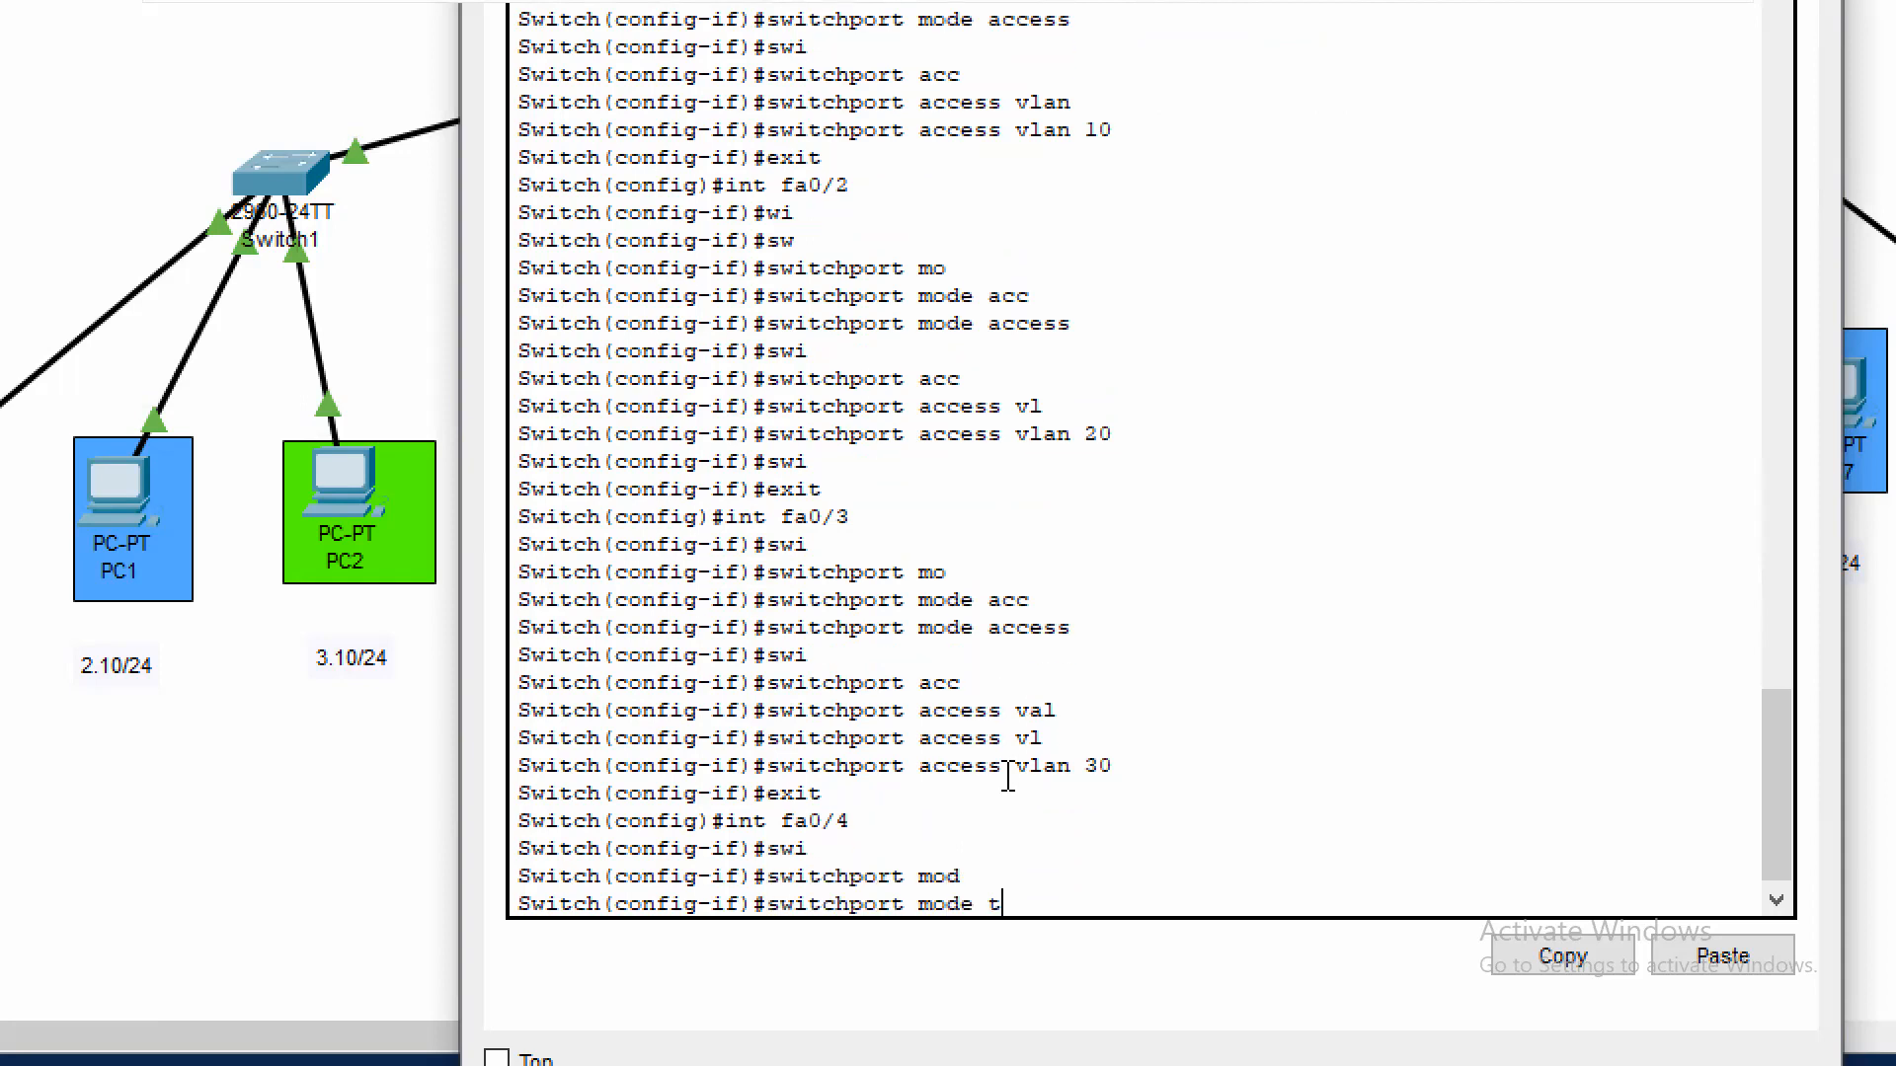
key("Tab")
key("Return")
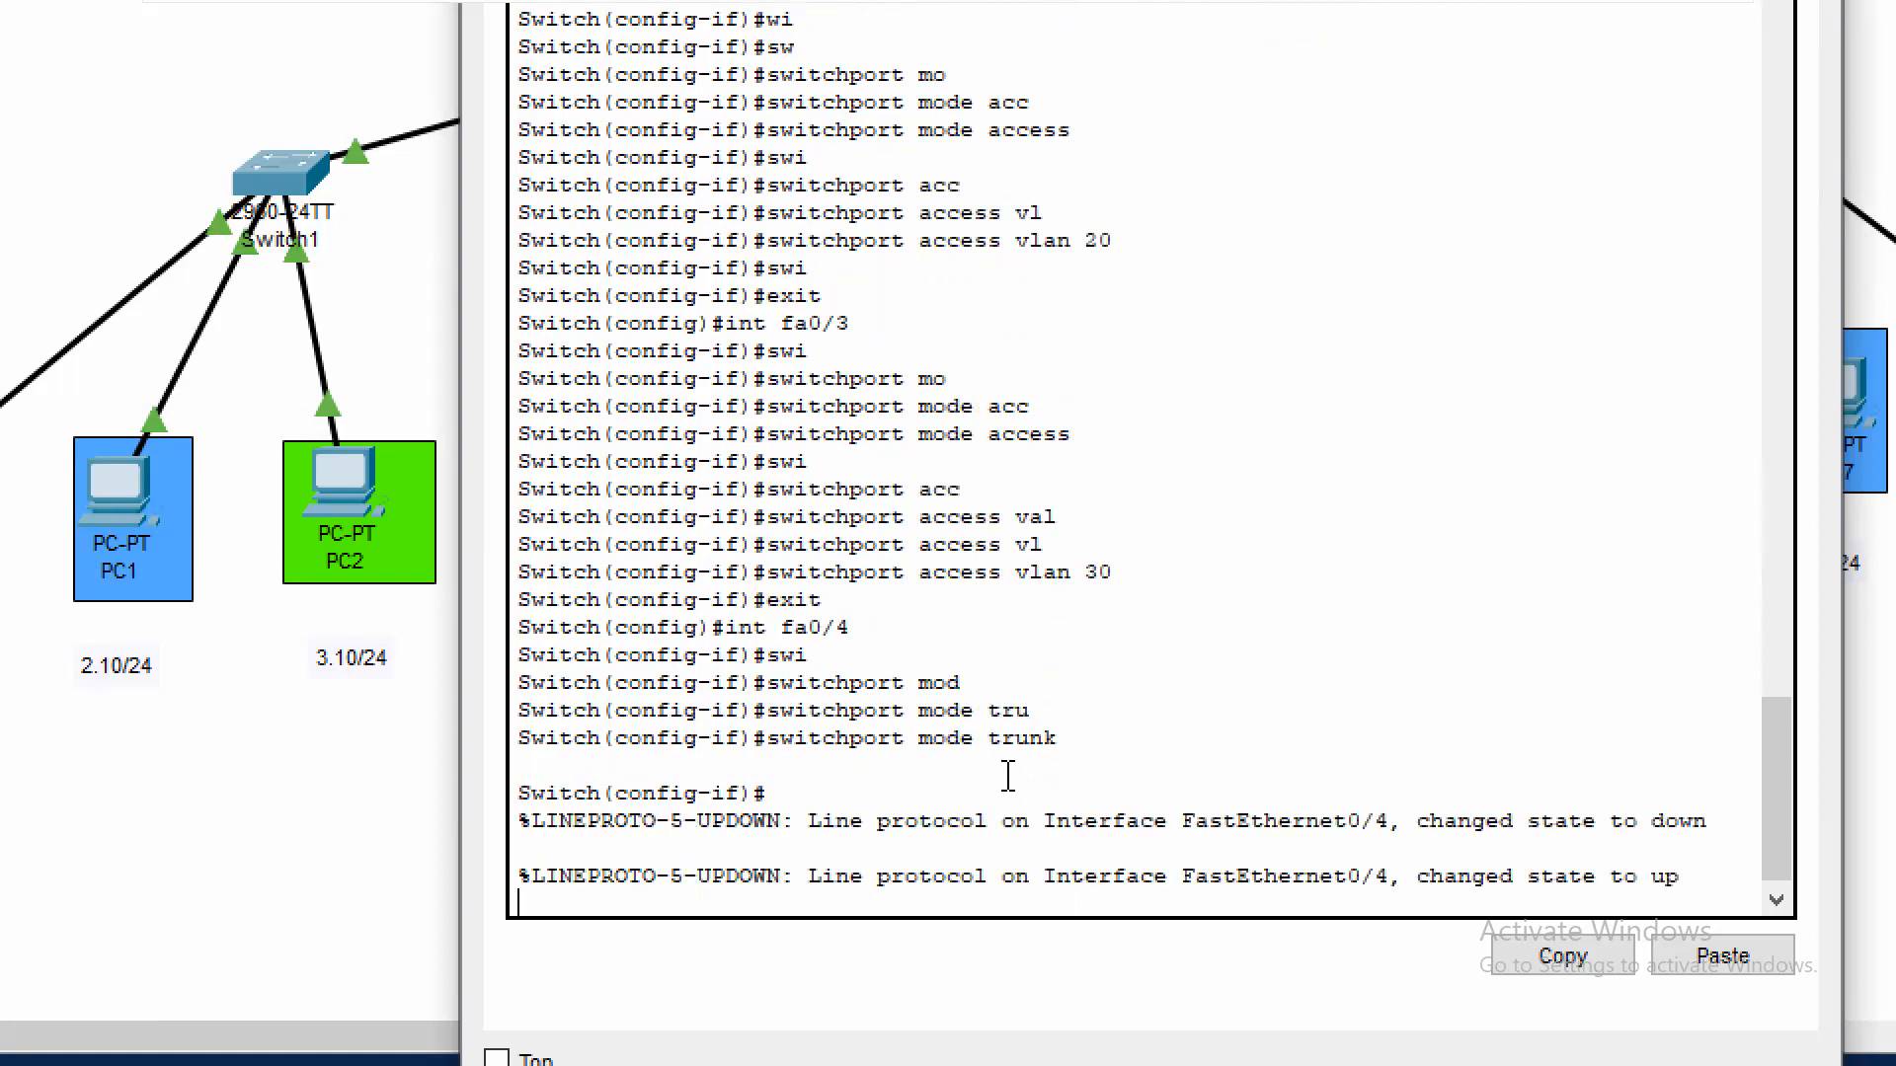
key("Return")
type("exit")
key("Return")
type("exit")
key("Return")
key("Return")
Show Switch3's brief VLAN table to check the port assignments
type("sh vl br")
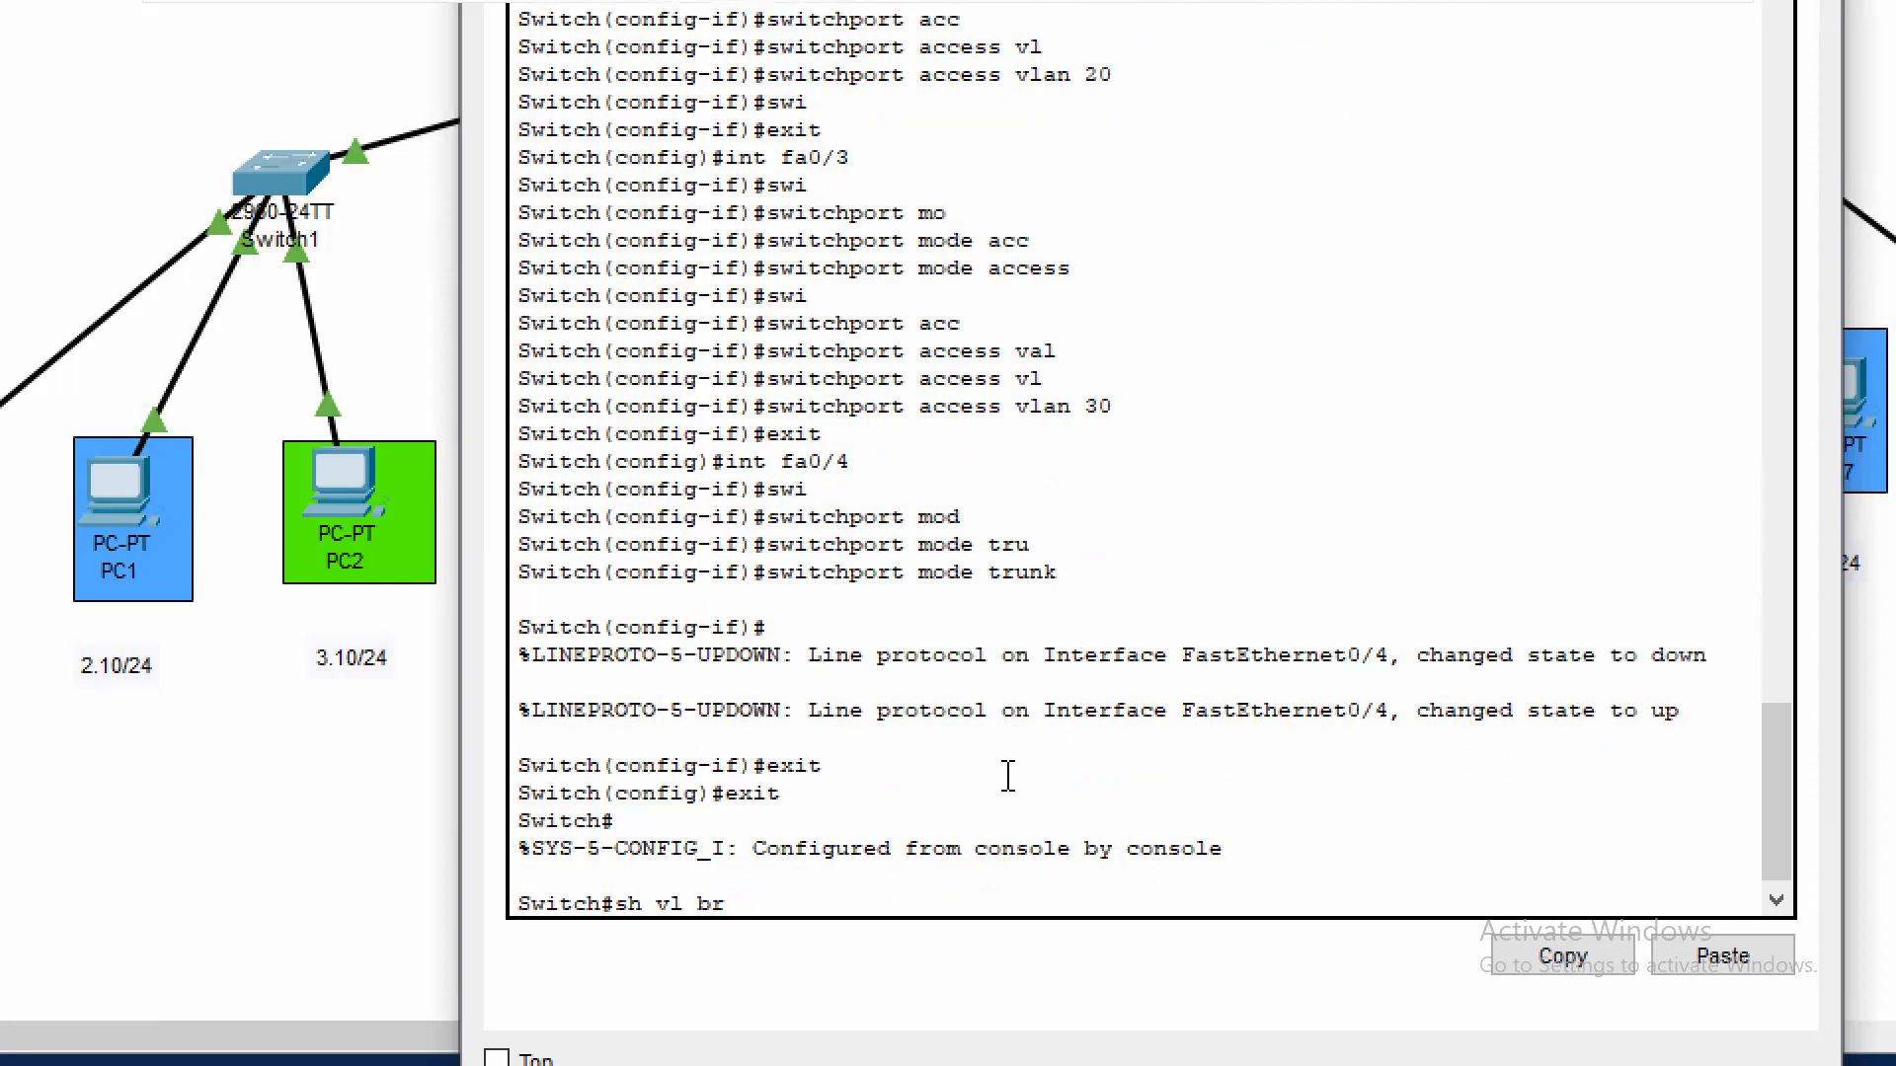
key("Return")
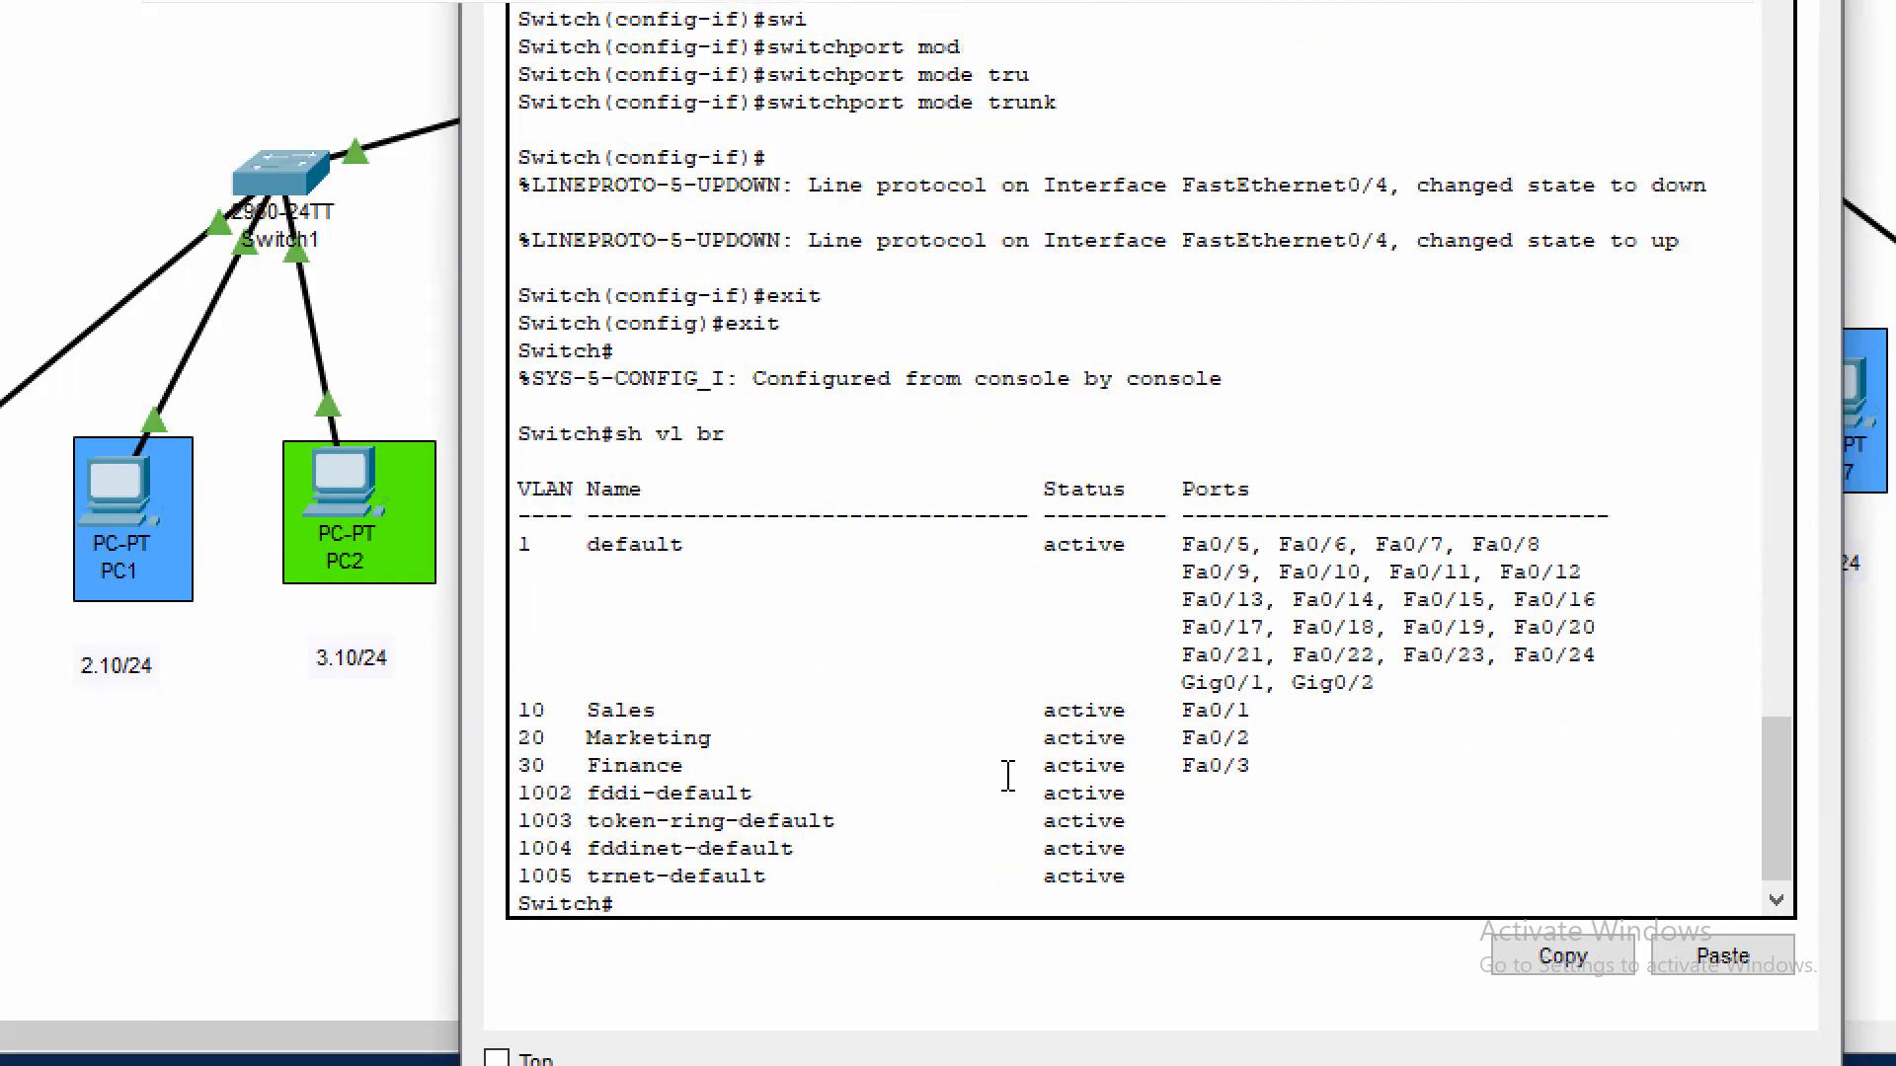
Display Switch3's running configuration and examine the settings of interfaces FastEthernet0/1 through 0/4
key("Return")
type("s")
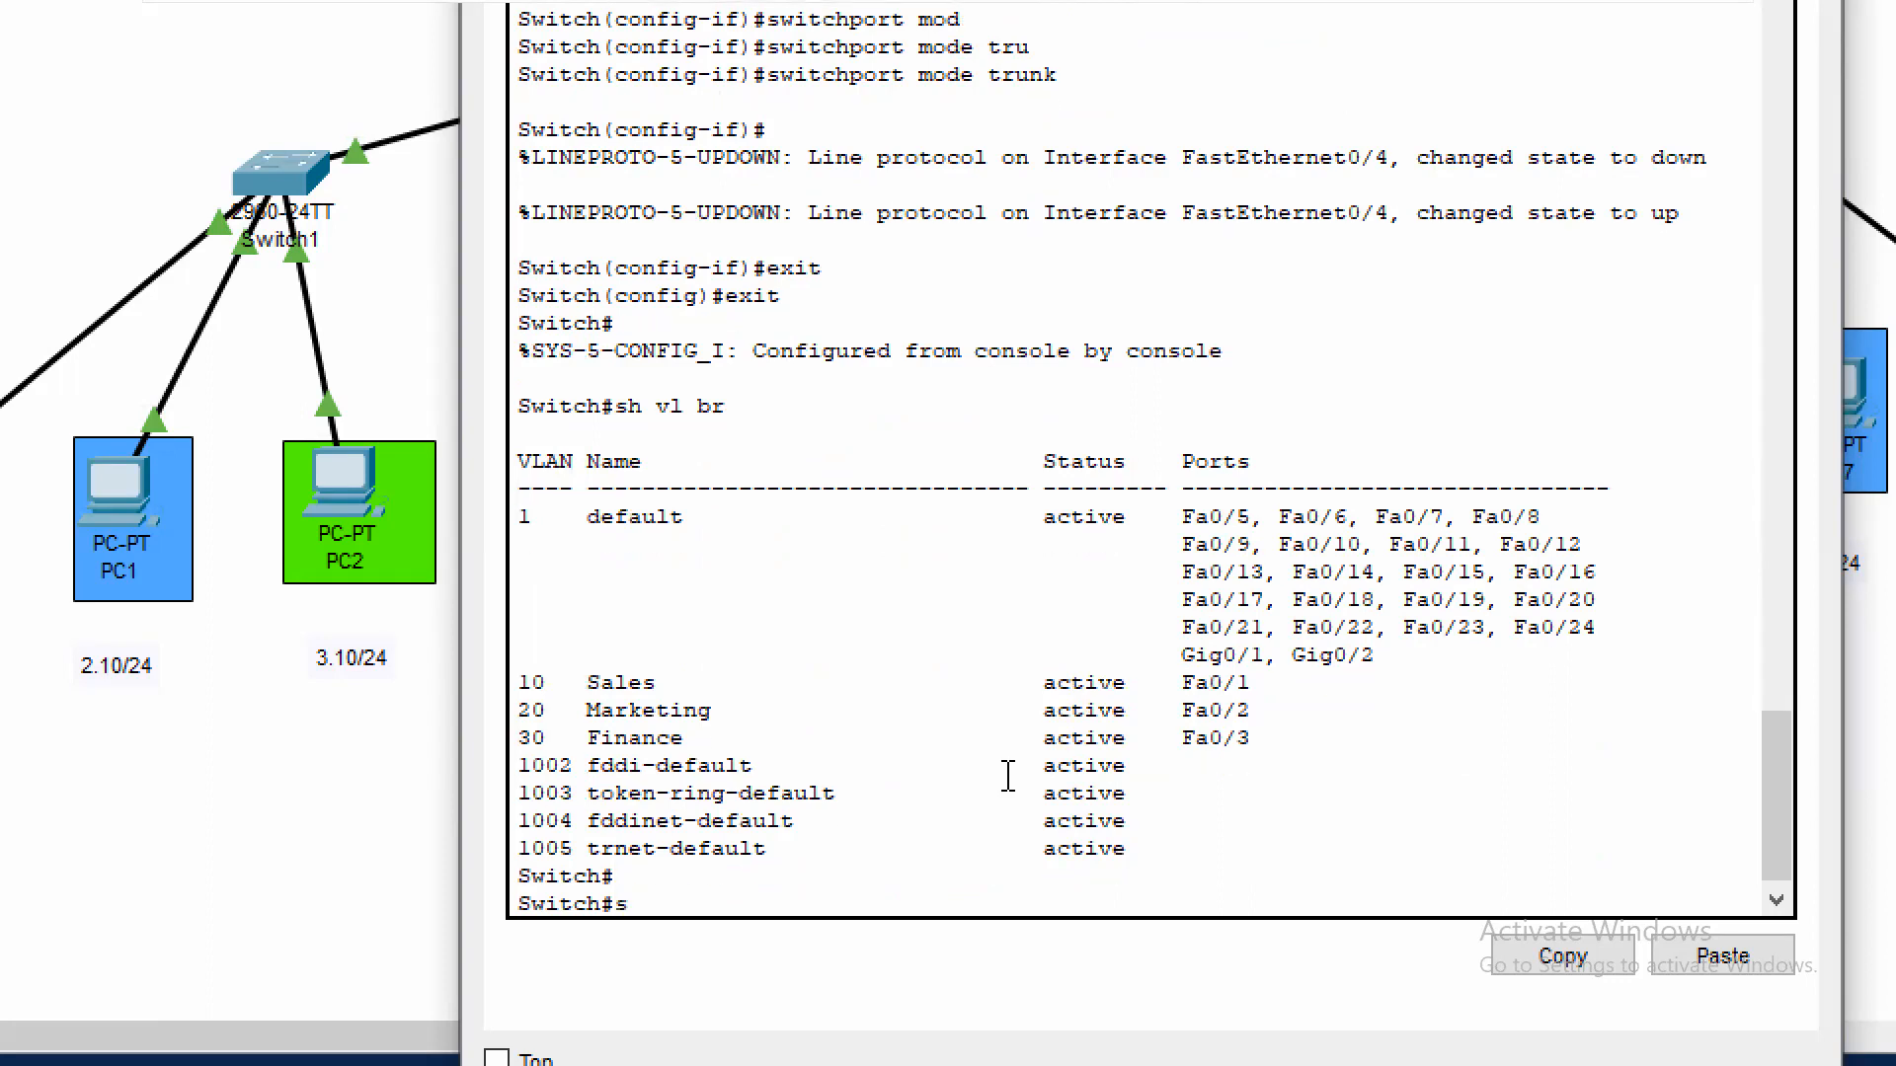
type("h run")
key("Return")
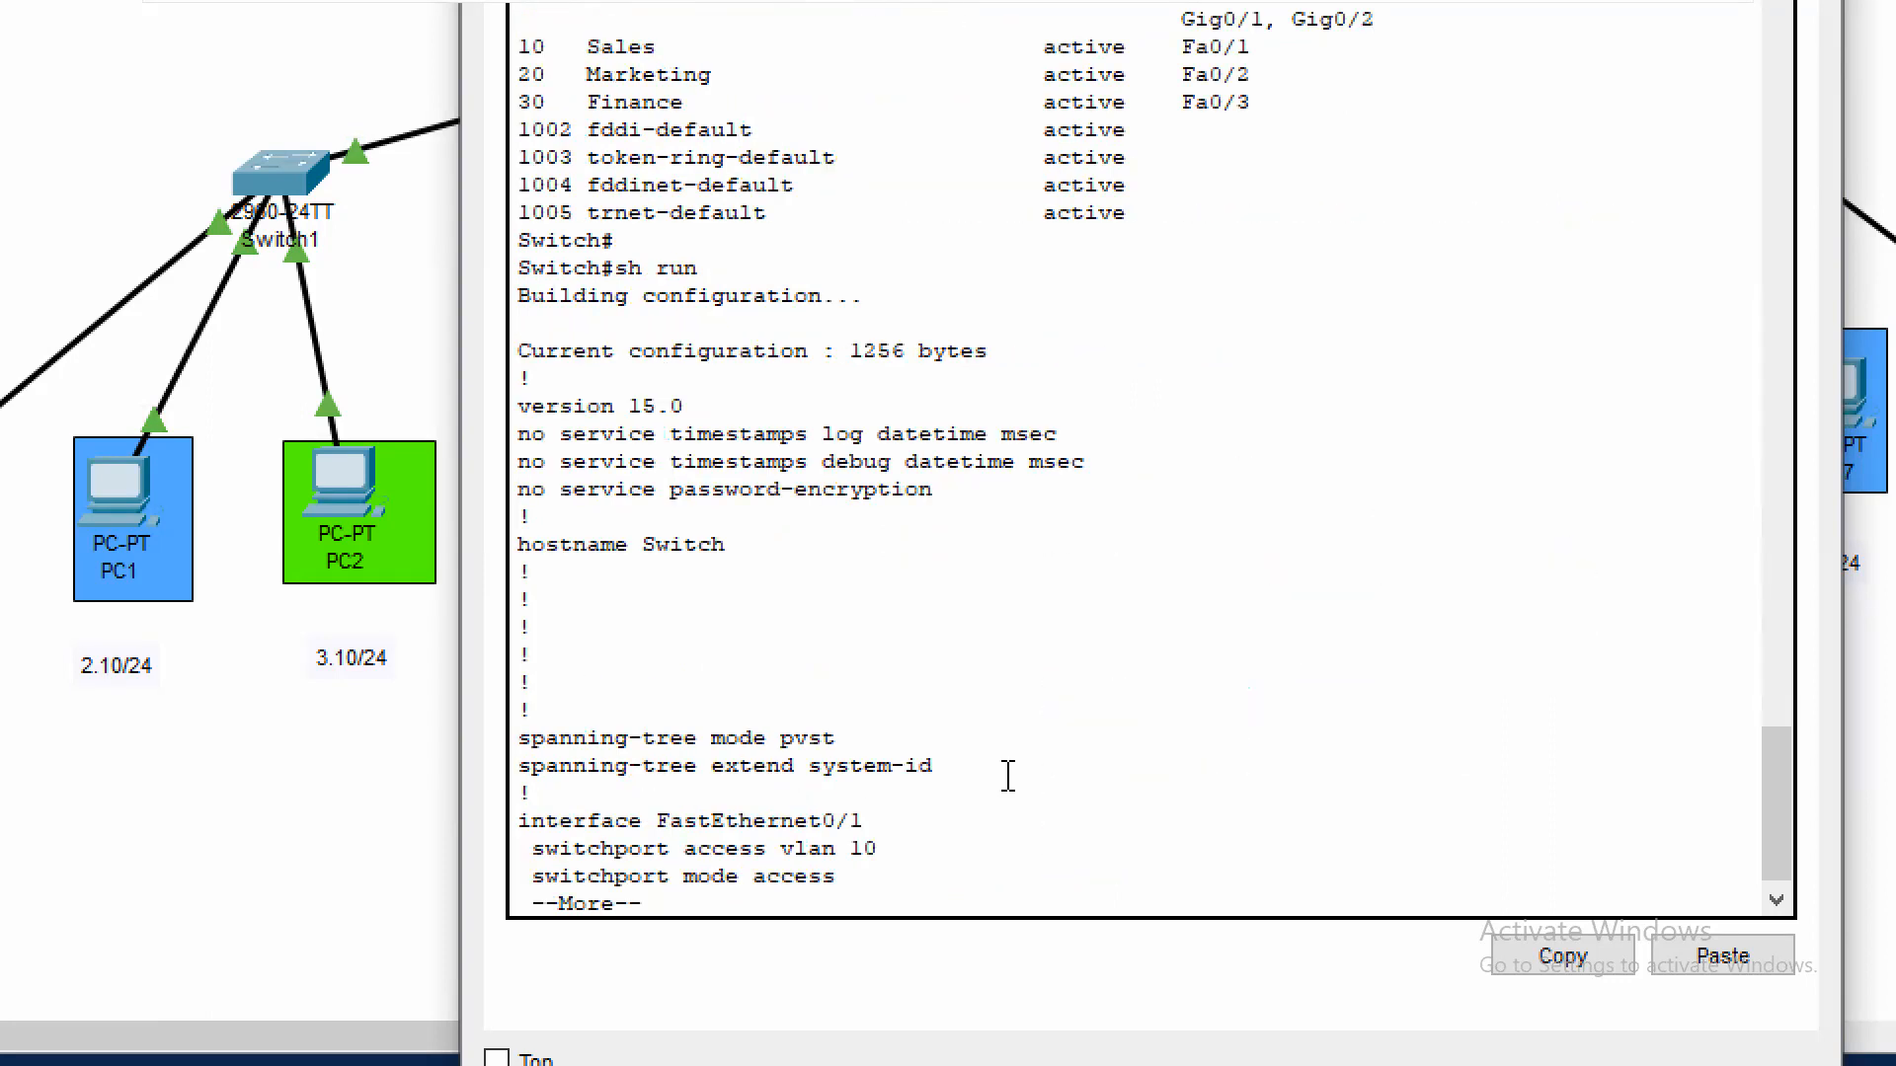
key("Return")
key("Return")
key("Return")
key("Return")
key("Return")
key("Return")
key("Return")
key("Return")
key("Return")
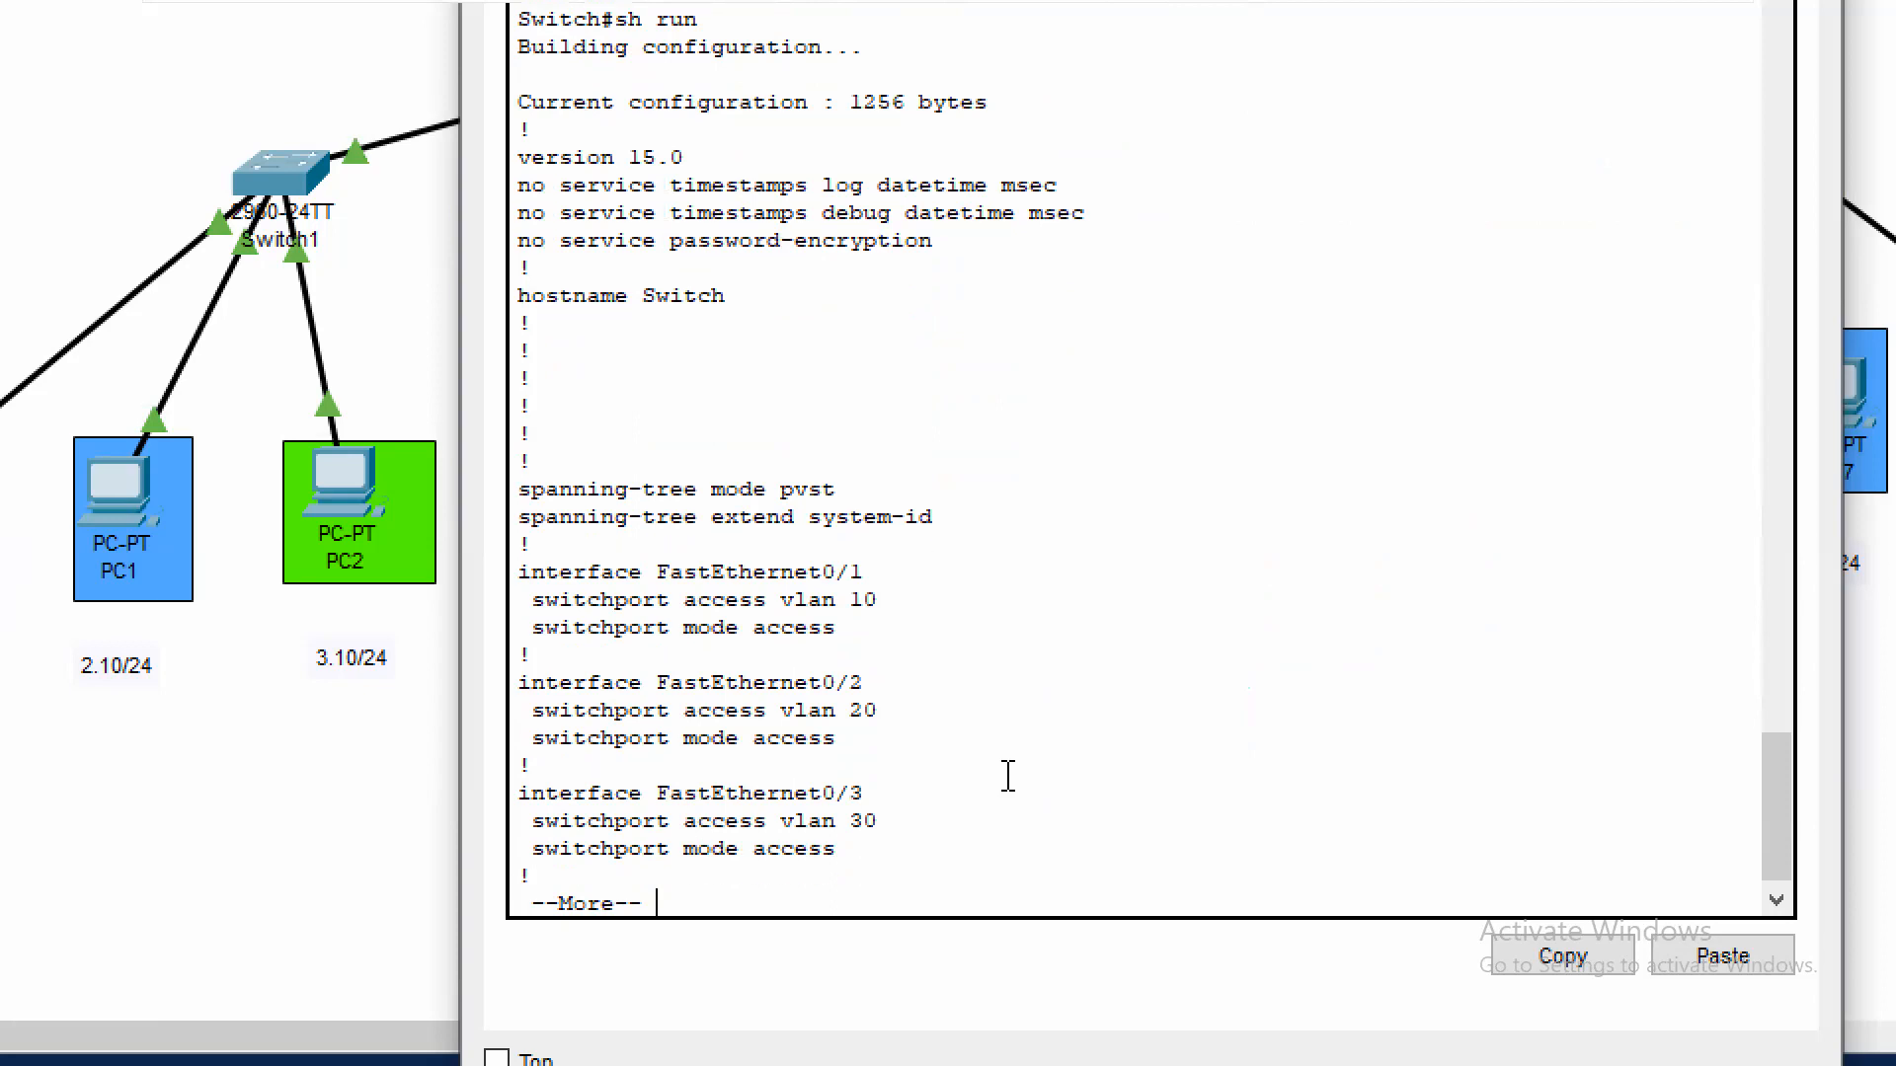
key("Return")
key("Return")
key("Return")
key("Return")
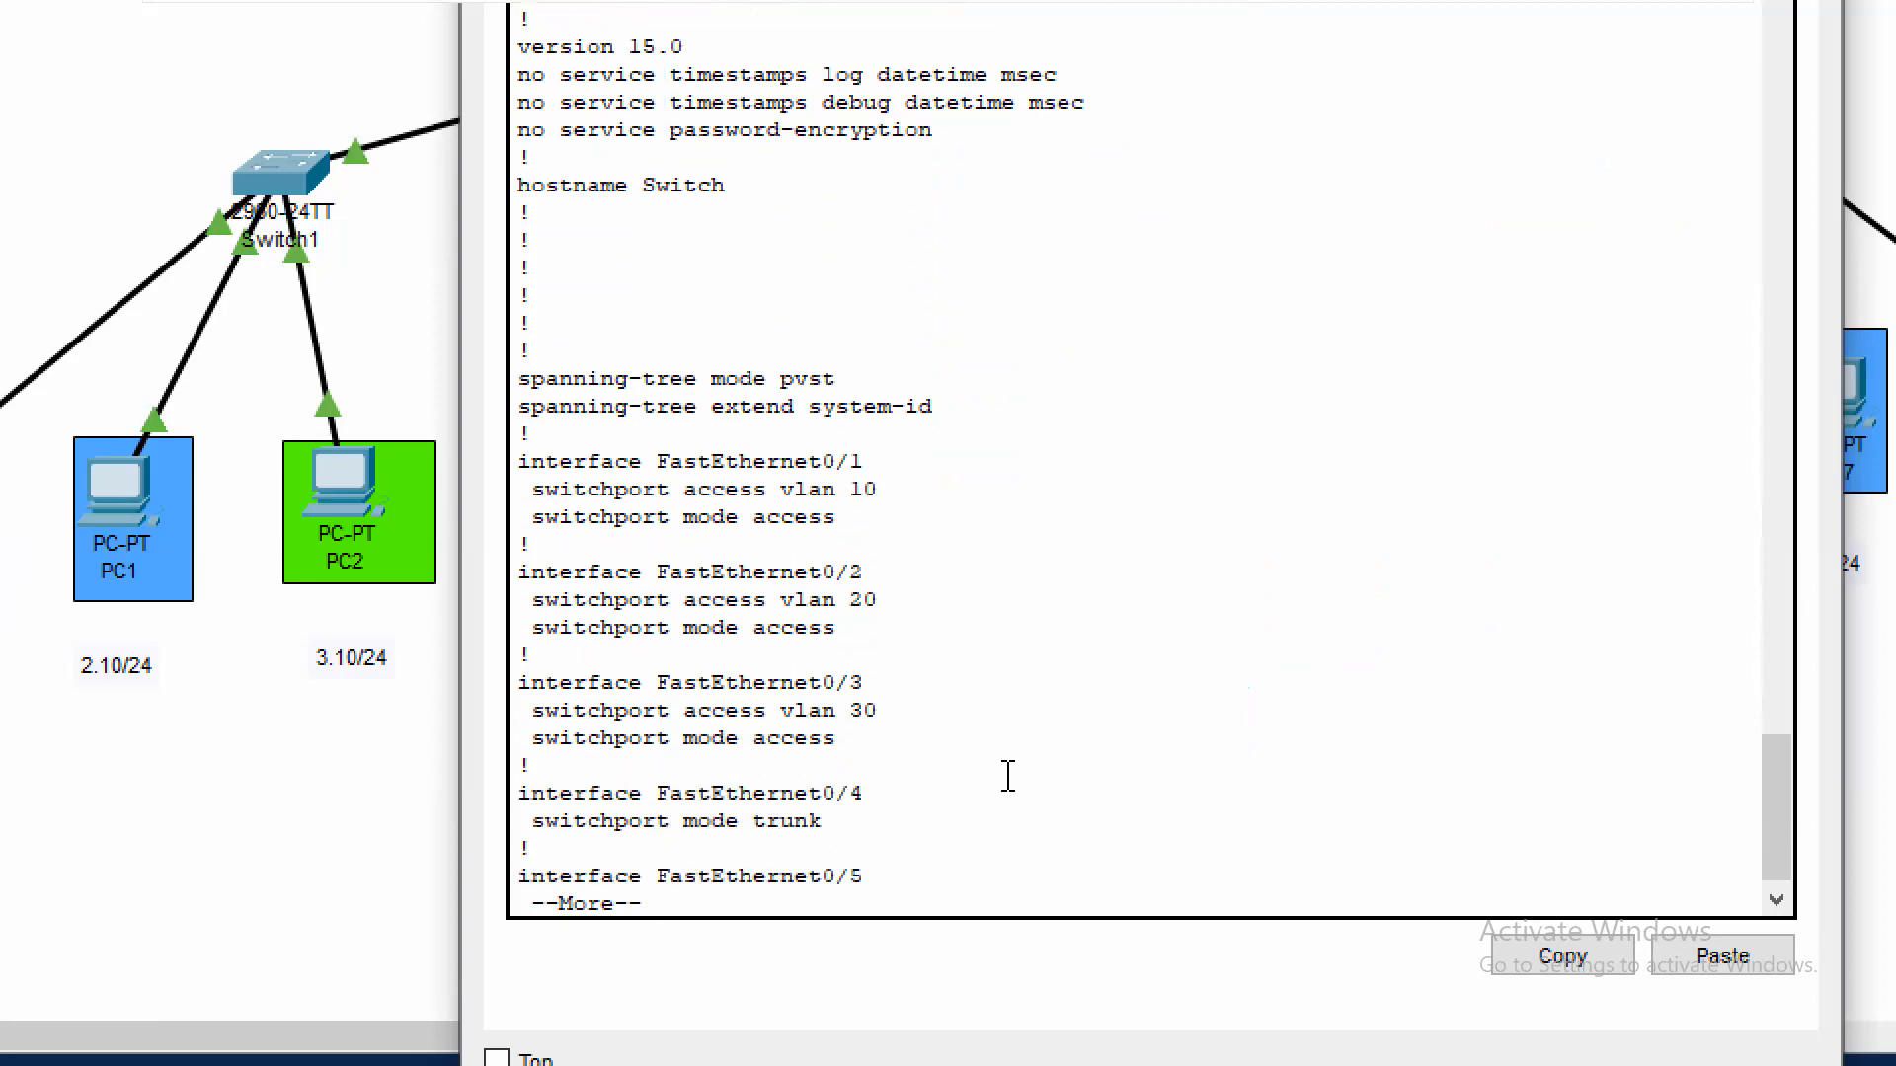
key("q")
Save Switch3's configuration to memory with wr and close the device window
type("wr")
key("Return")
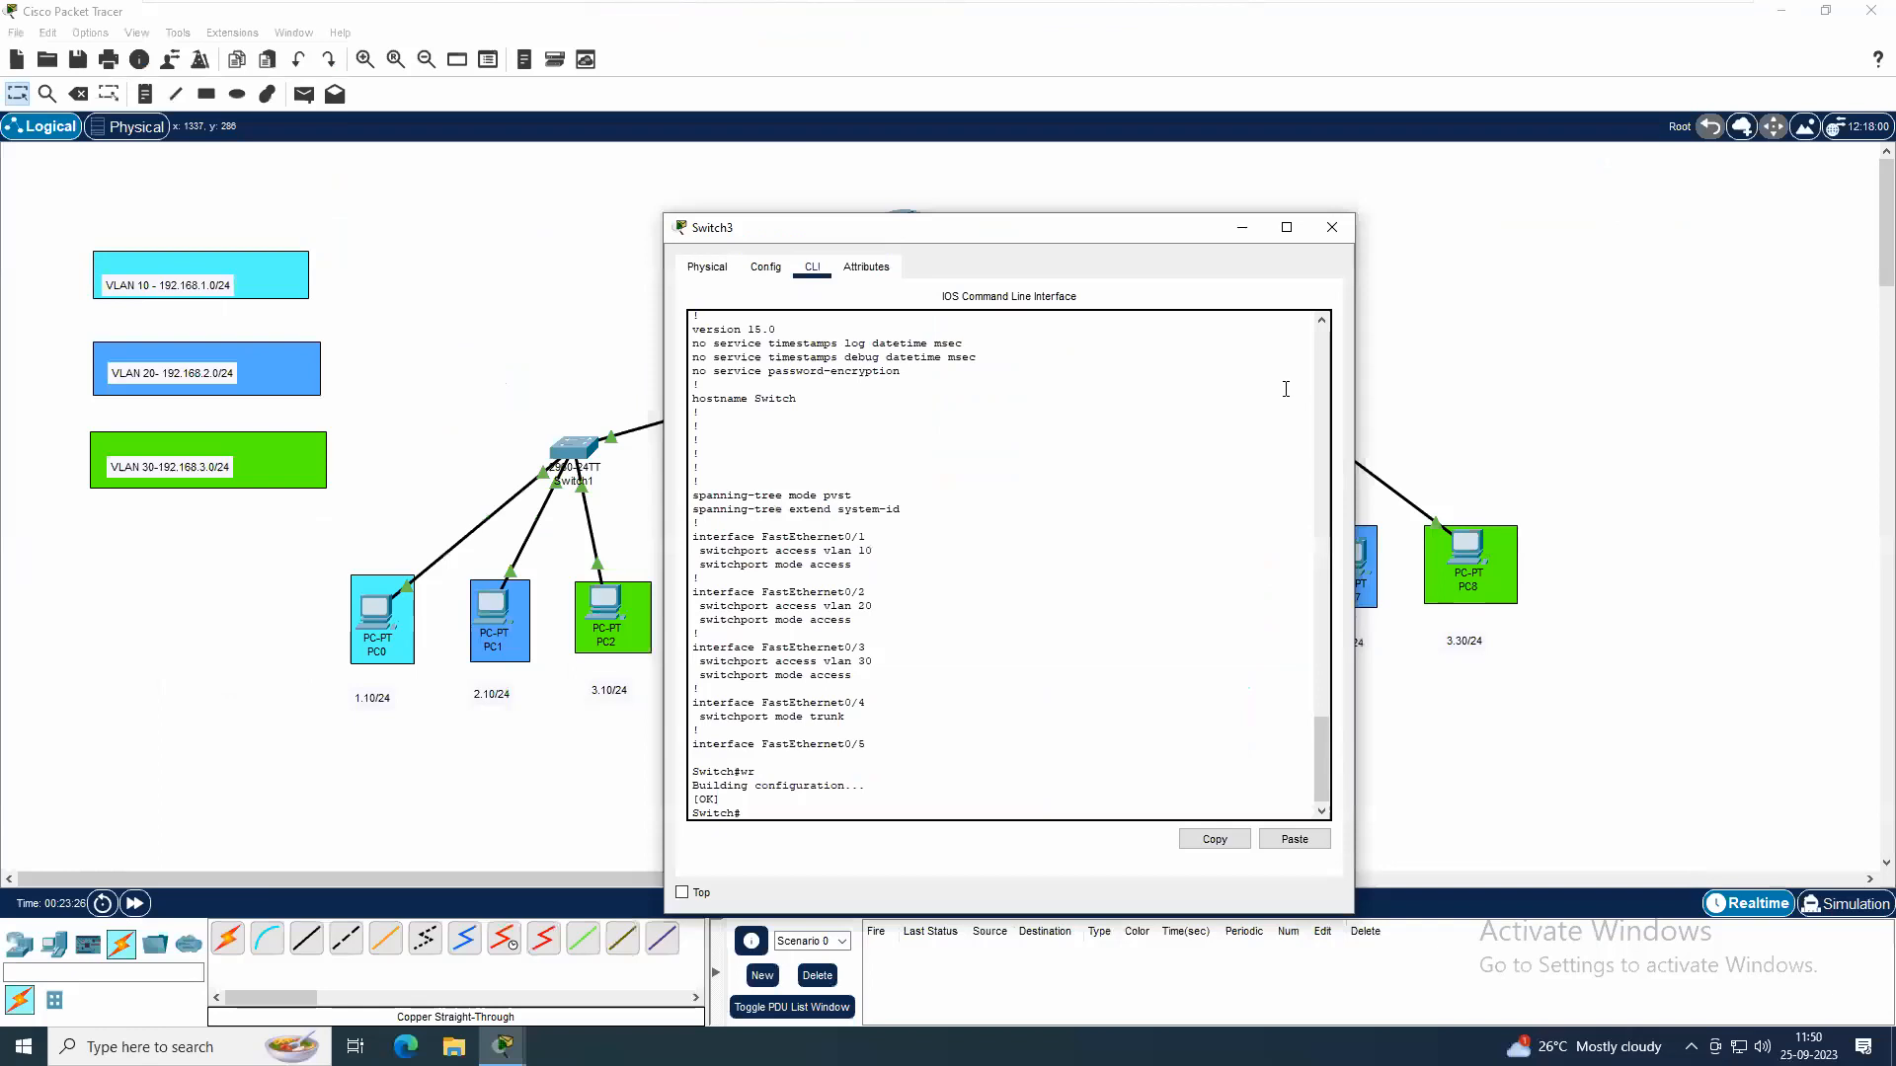
left_click(1331, 229)
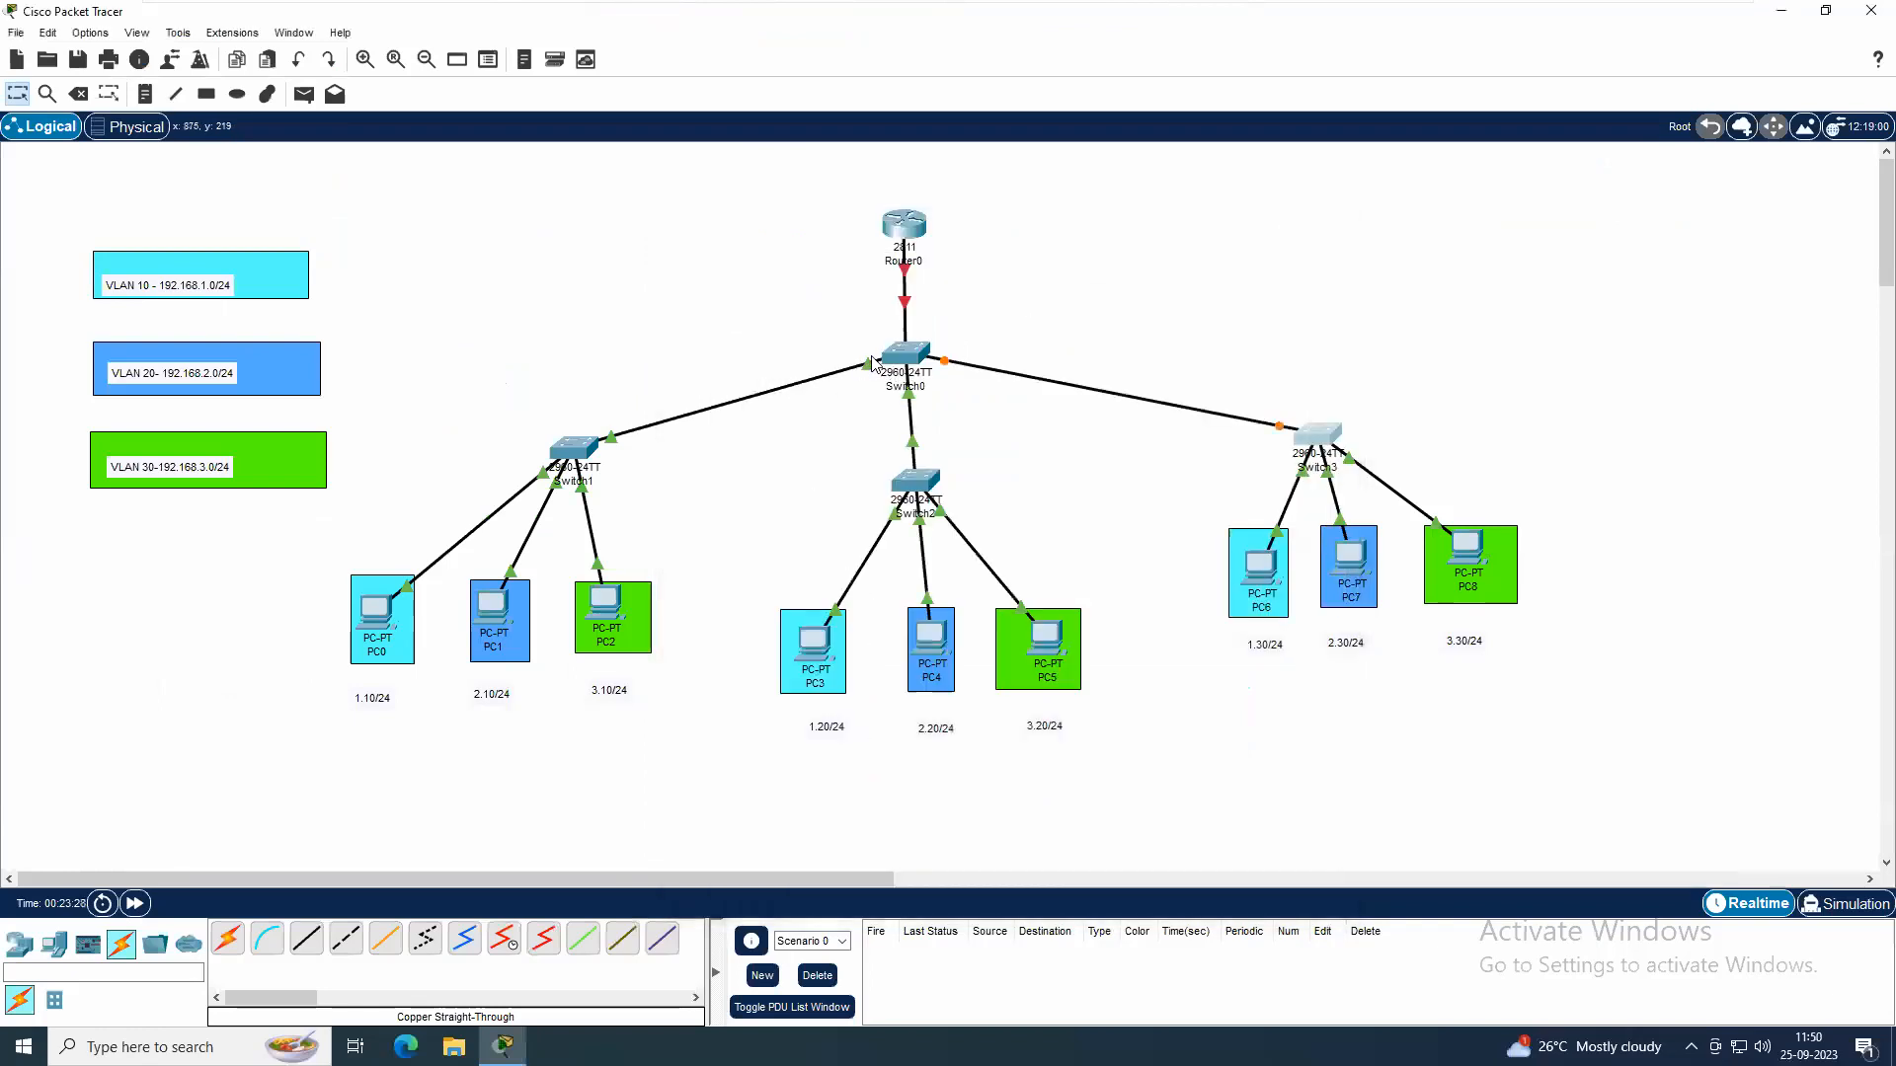
Open Switch0's command line and enter privileged mode, proceeding to global configuration mode
left_click(897, 356)
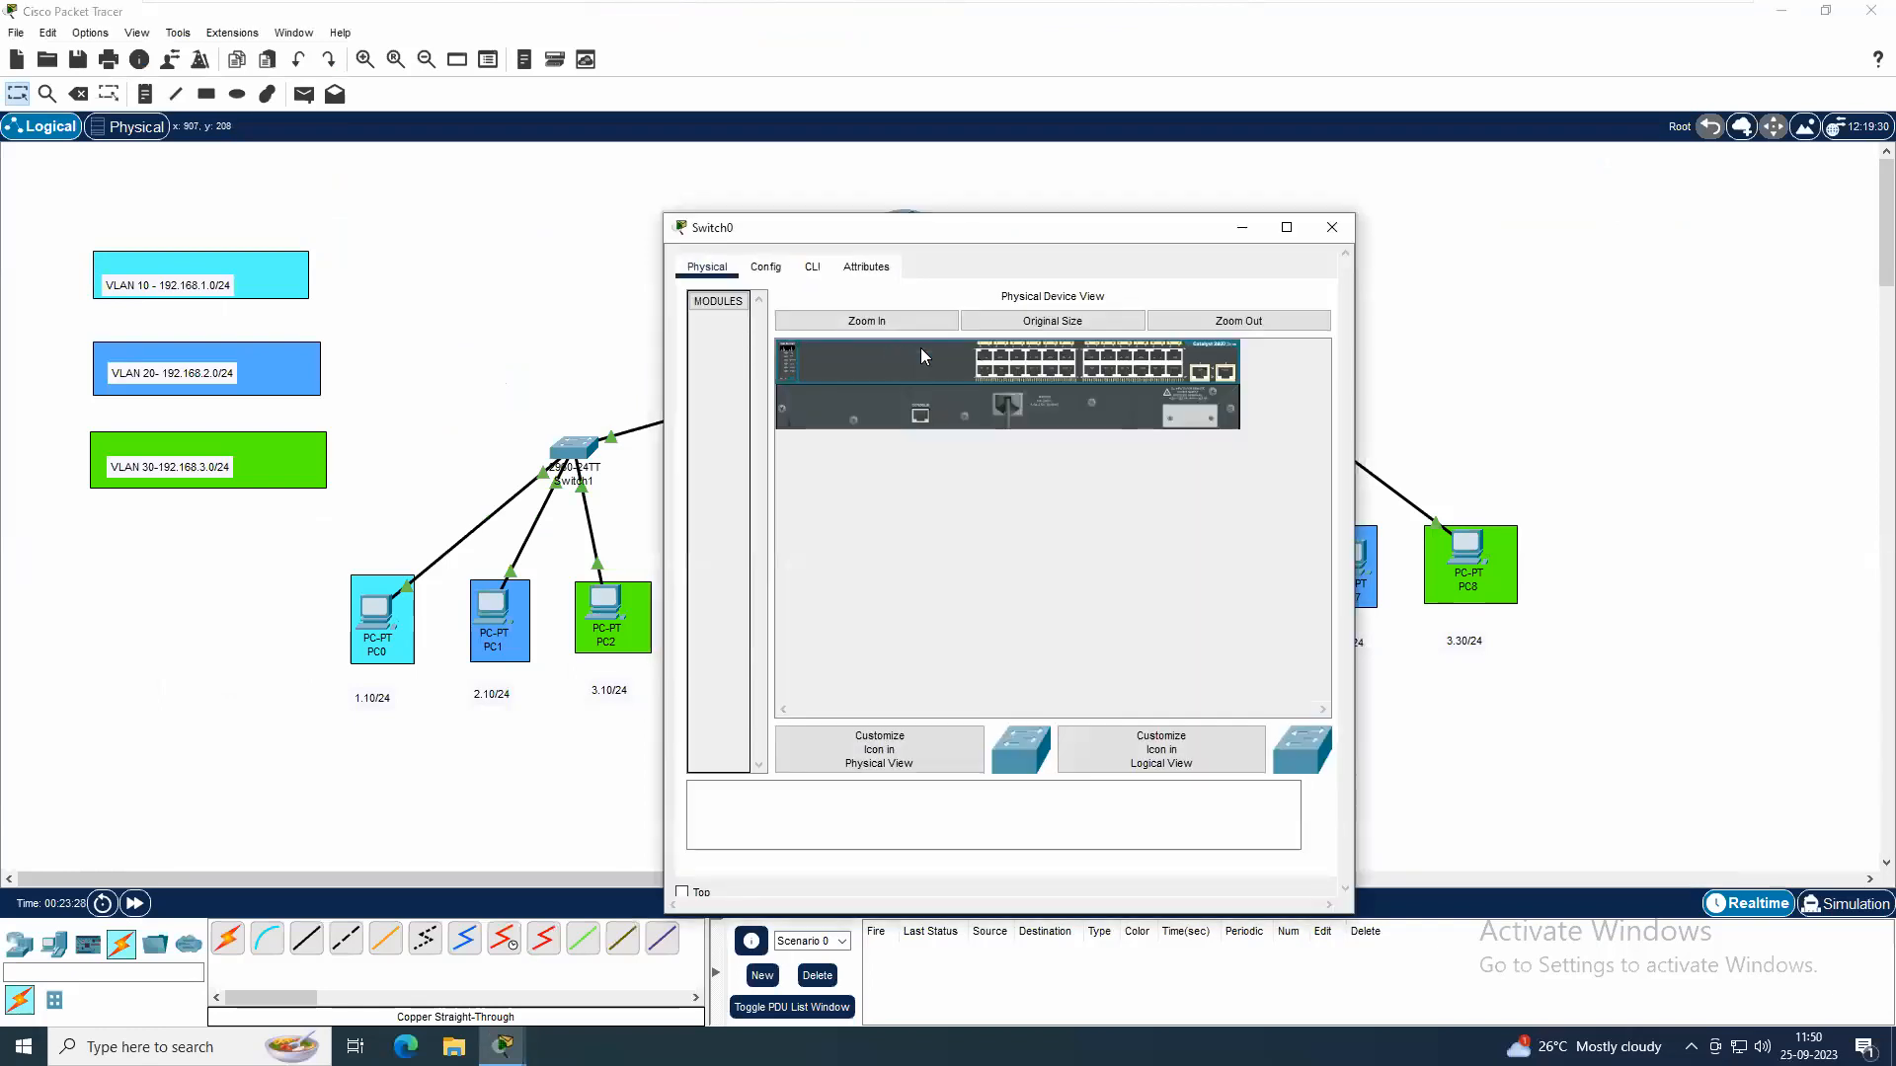
left_click(1332, 223)
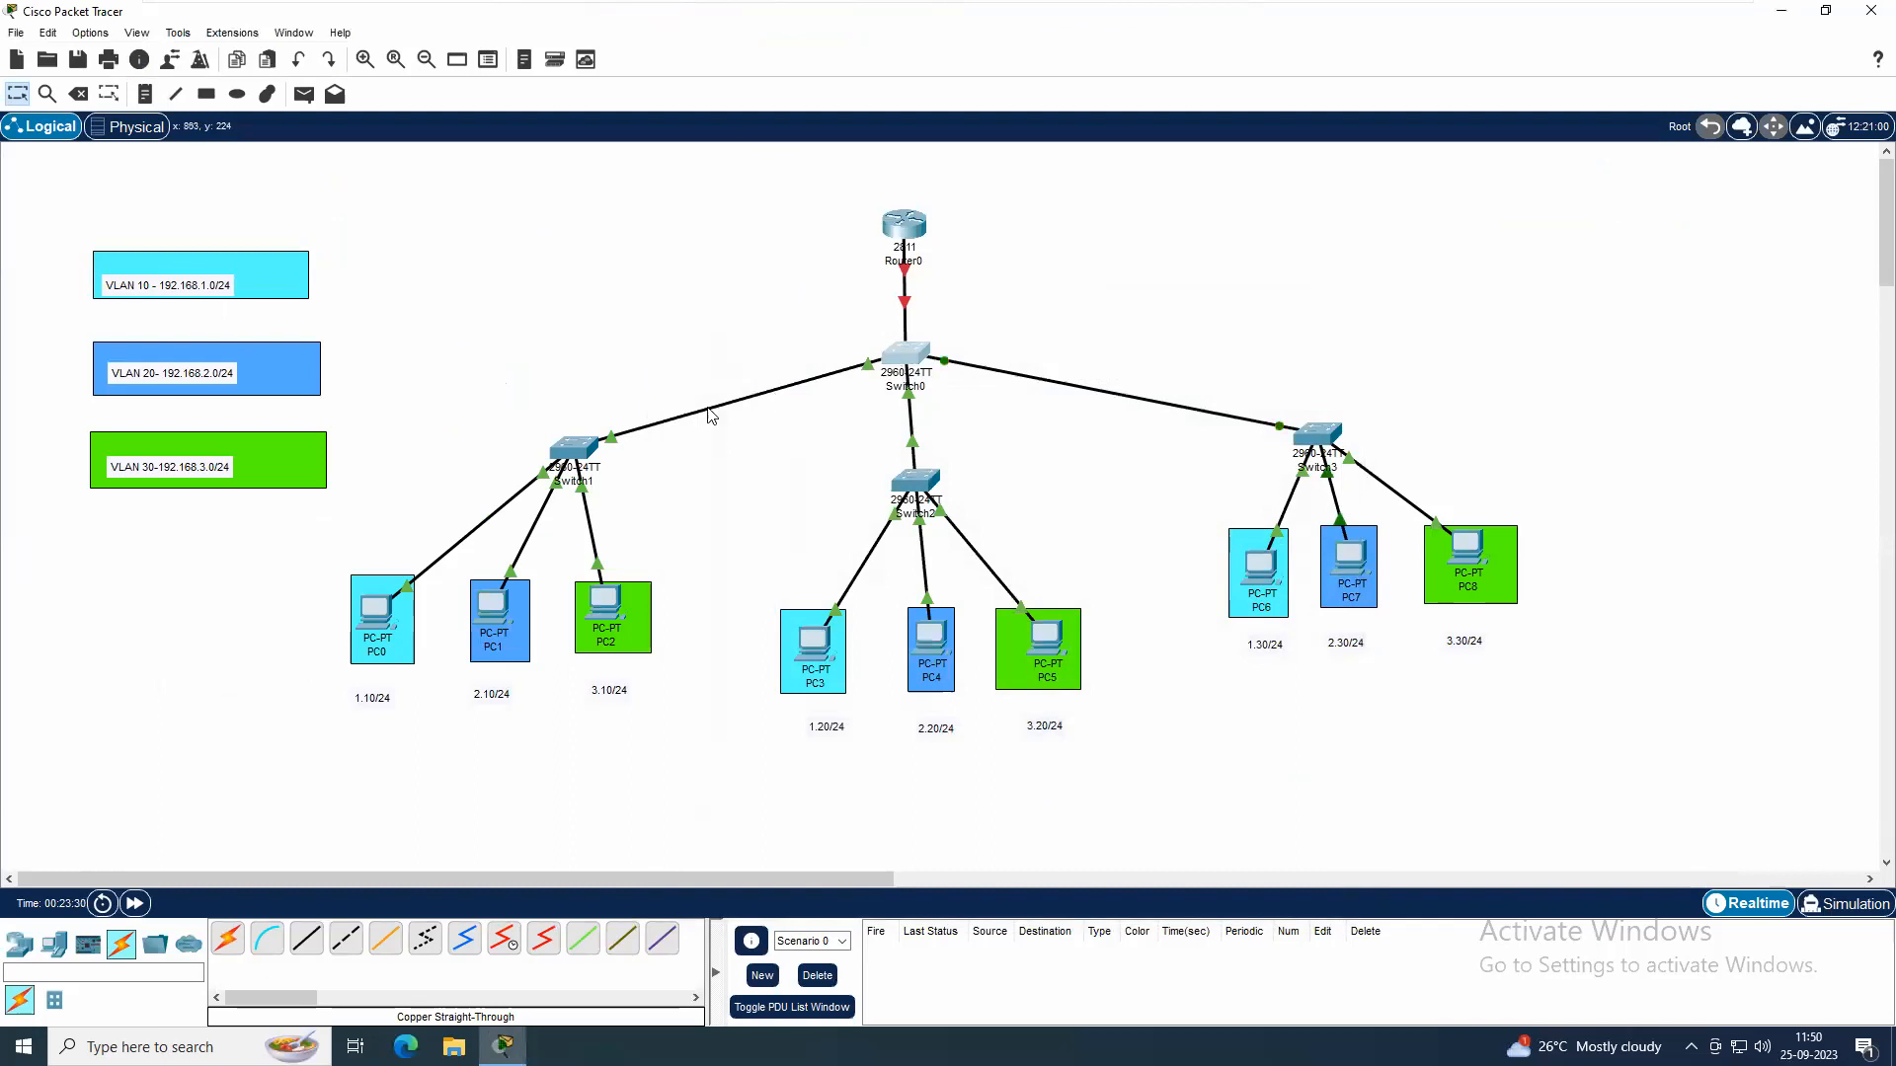
left_click(907, 352)
left_click(825, 268)
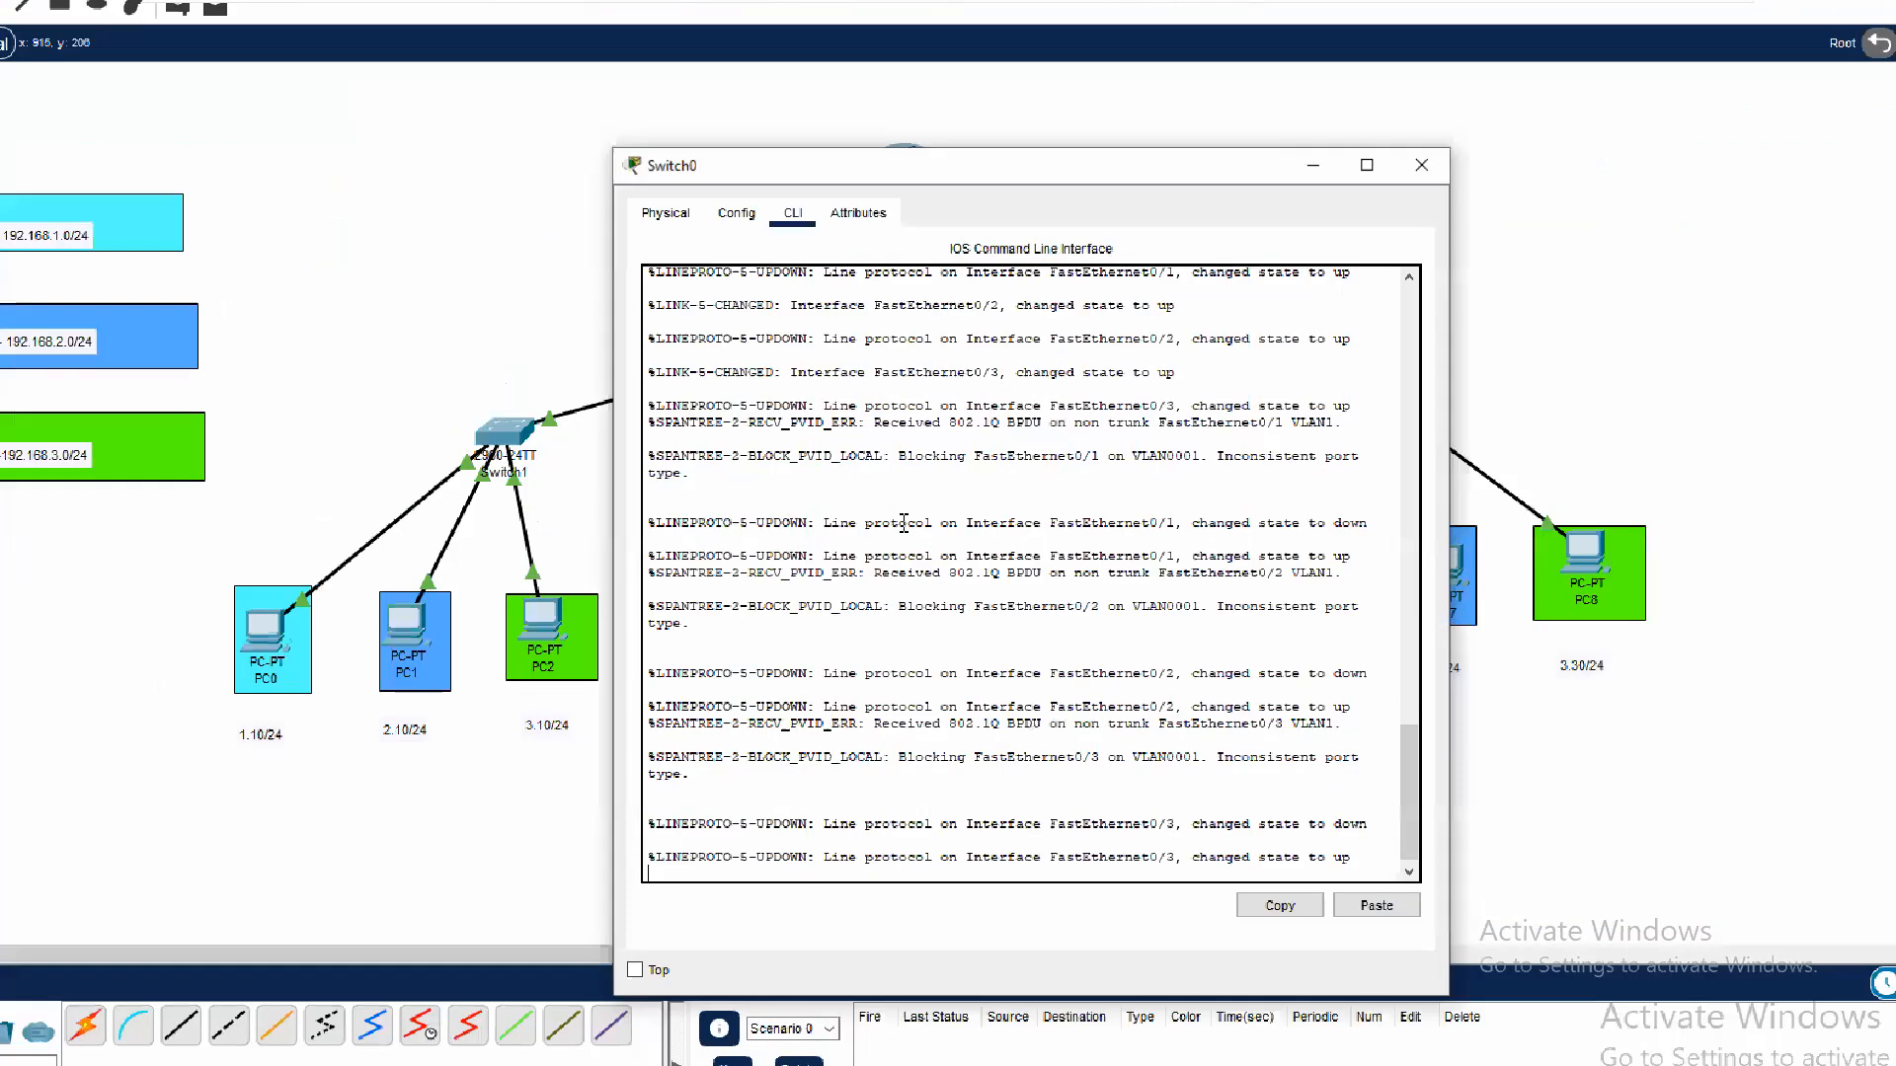
key("Return")
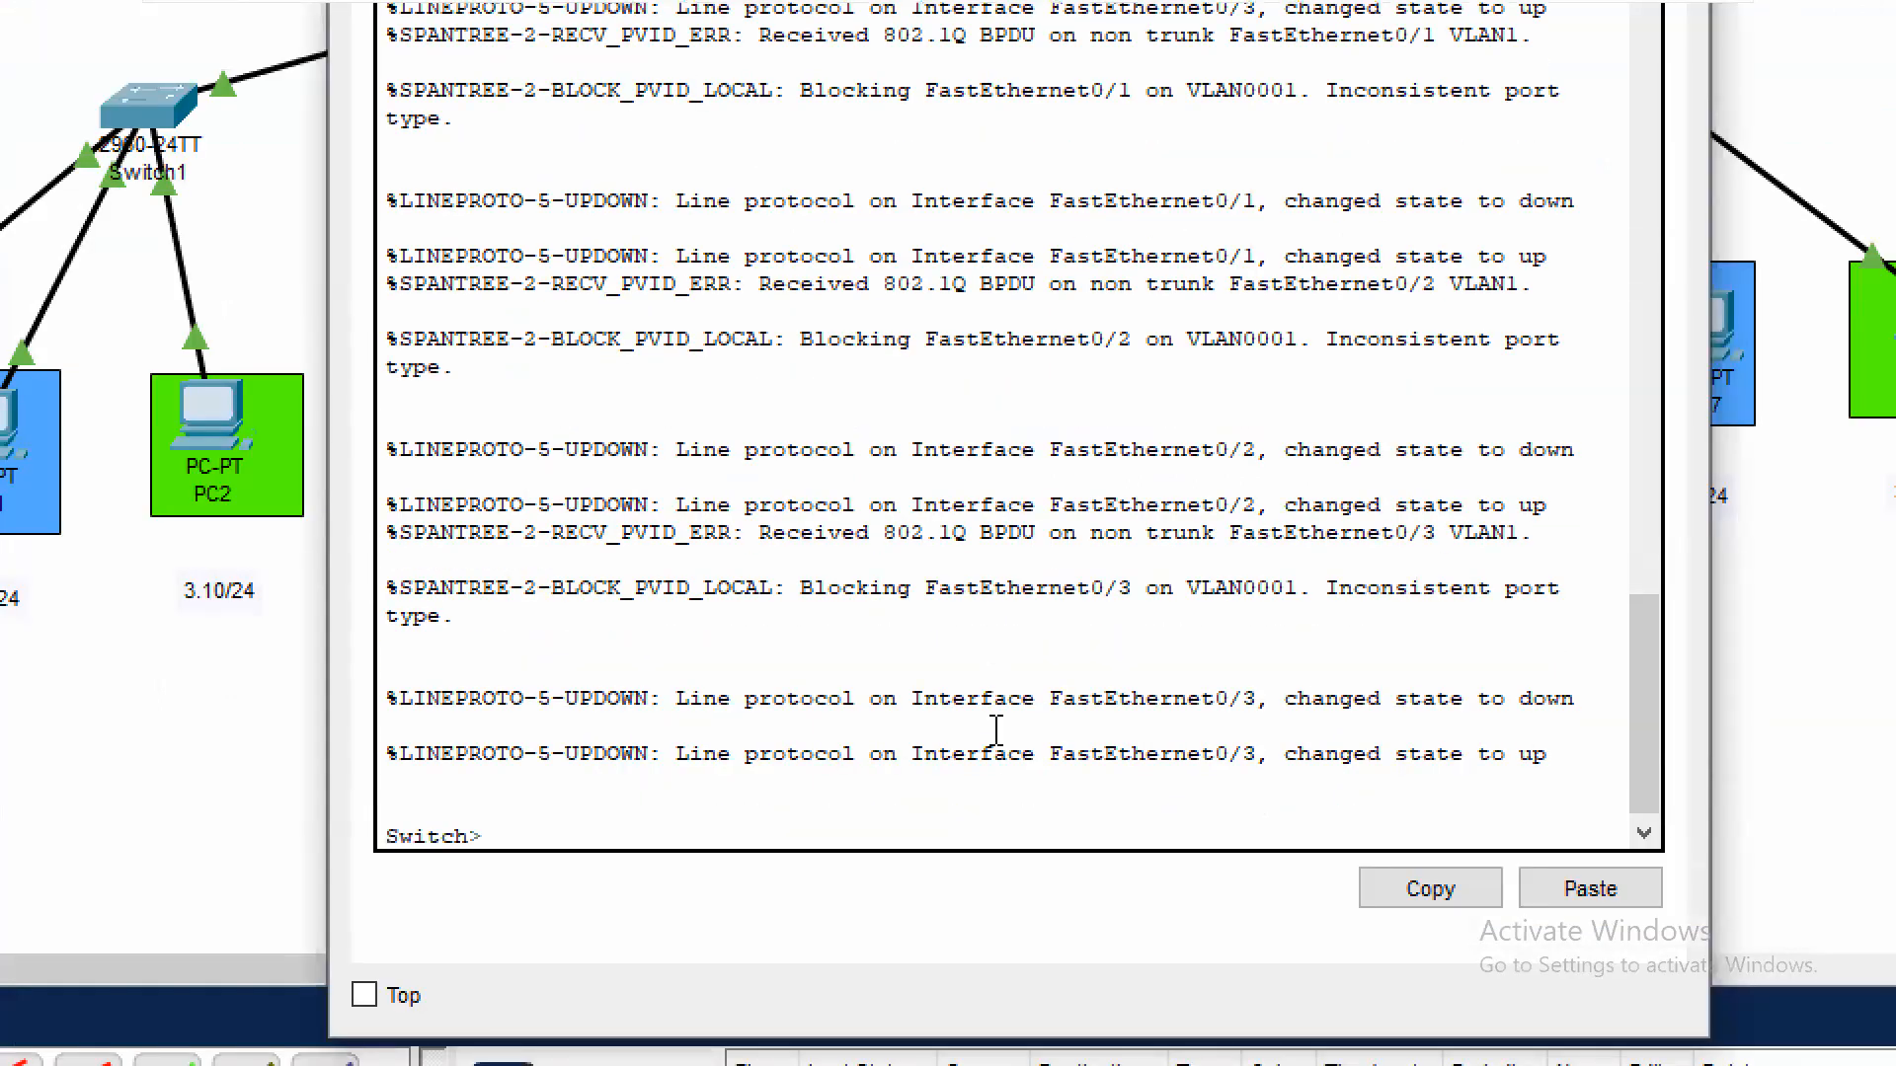
type("en")
key("Return")
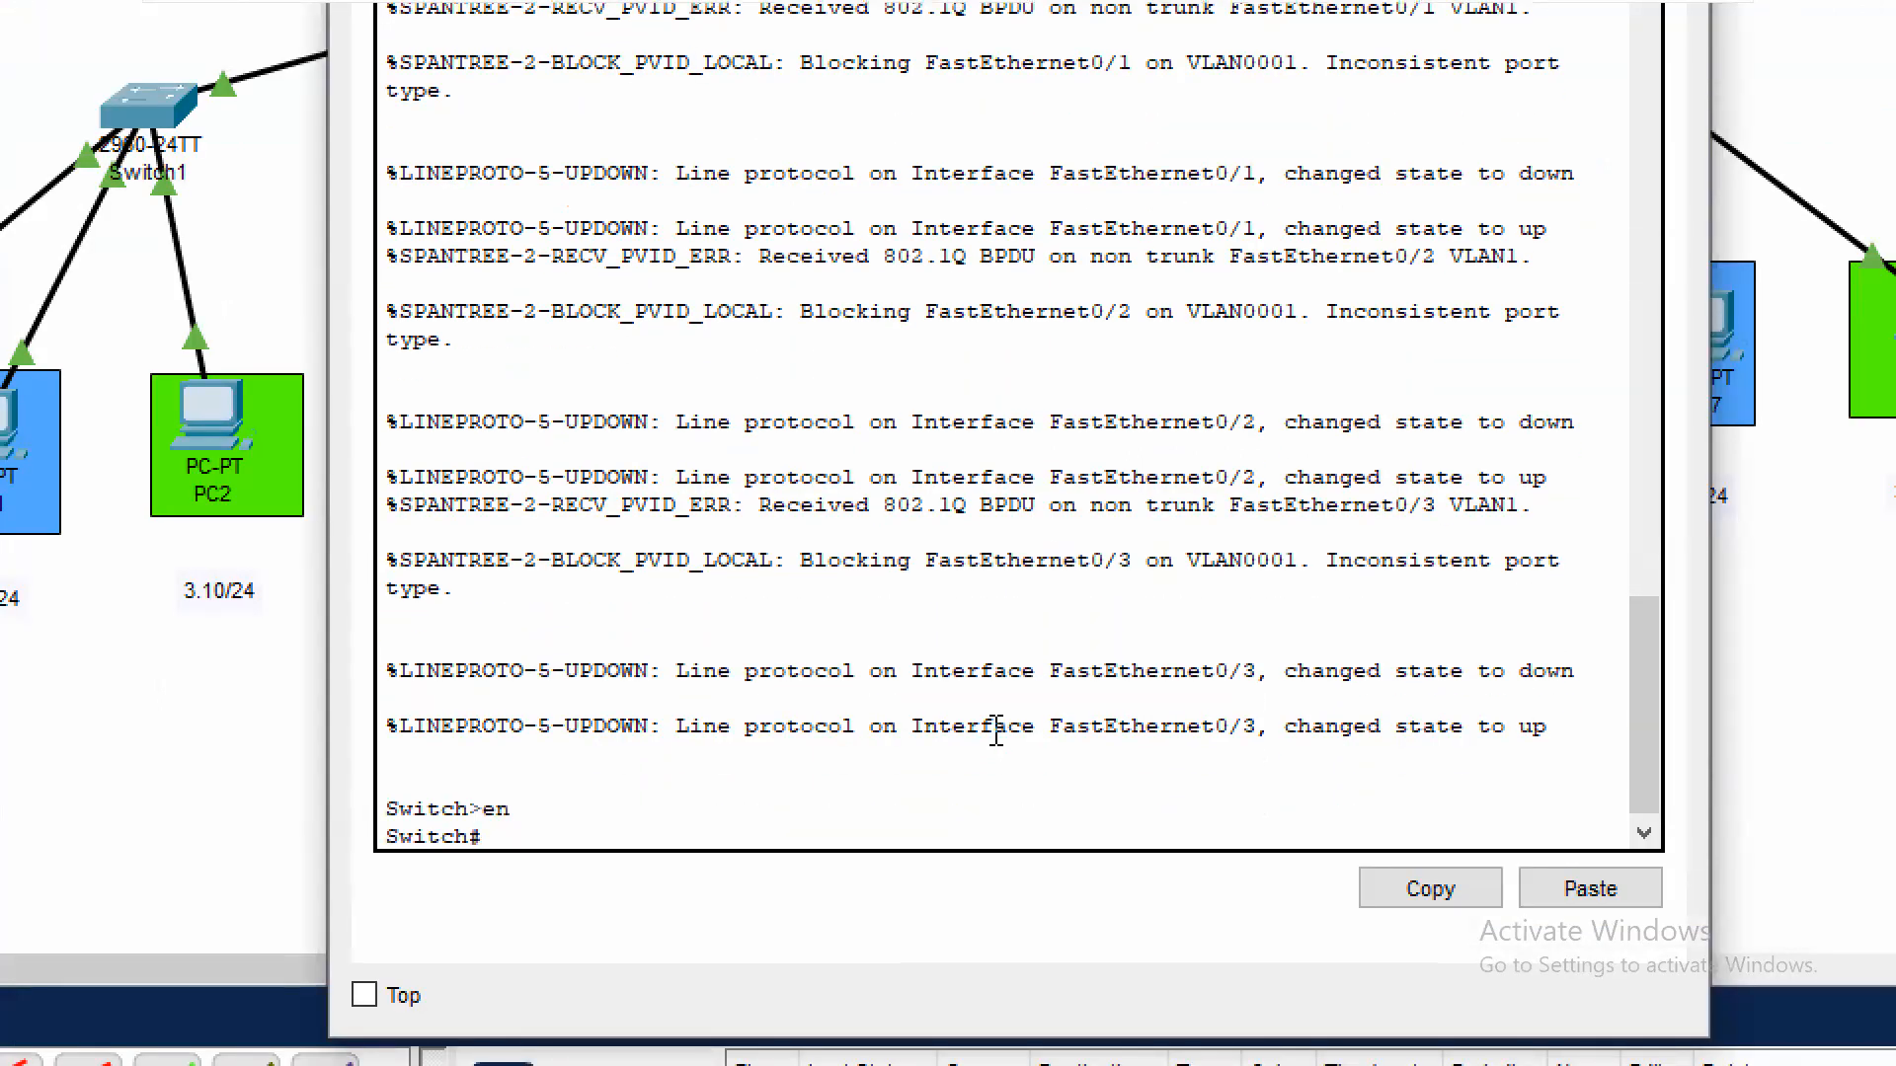
type("conf t")
key("Return")
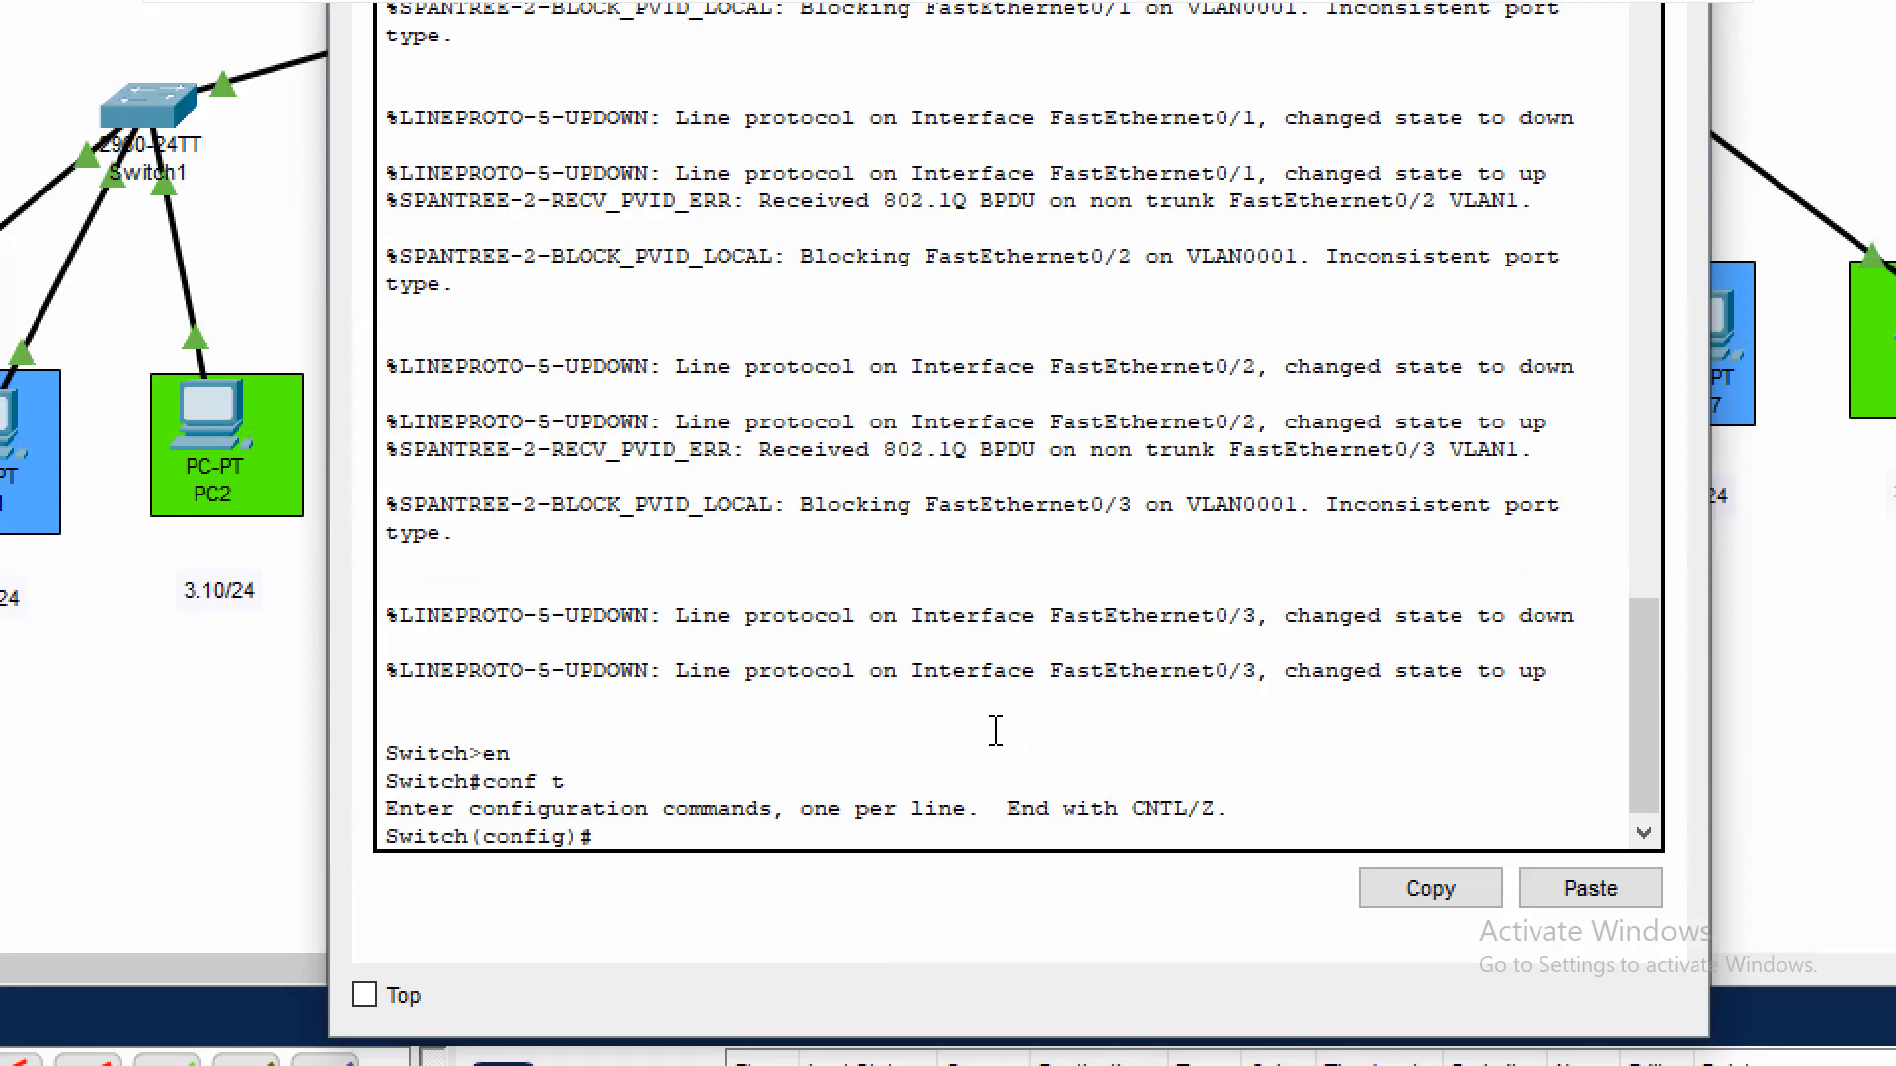
type("int ran")
key("Tab")
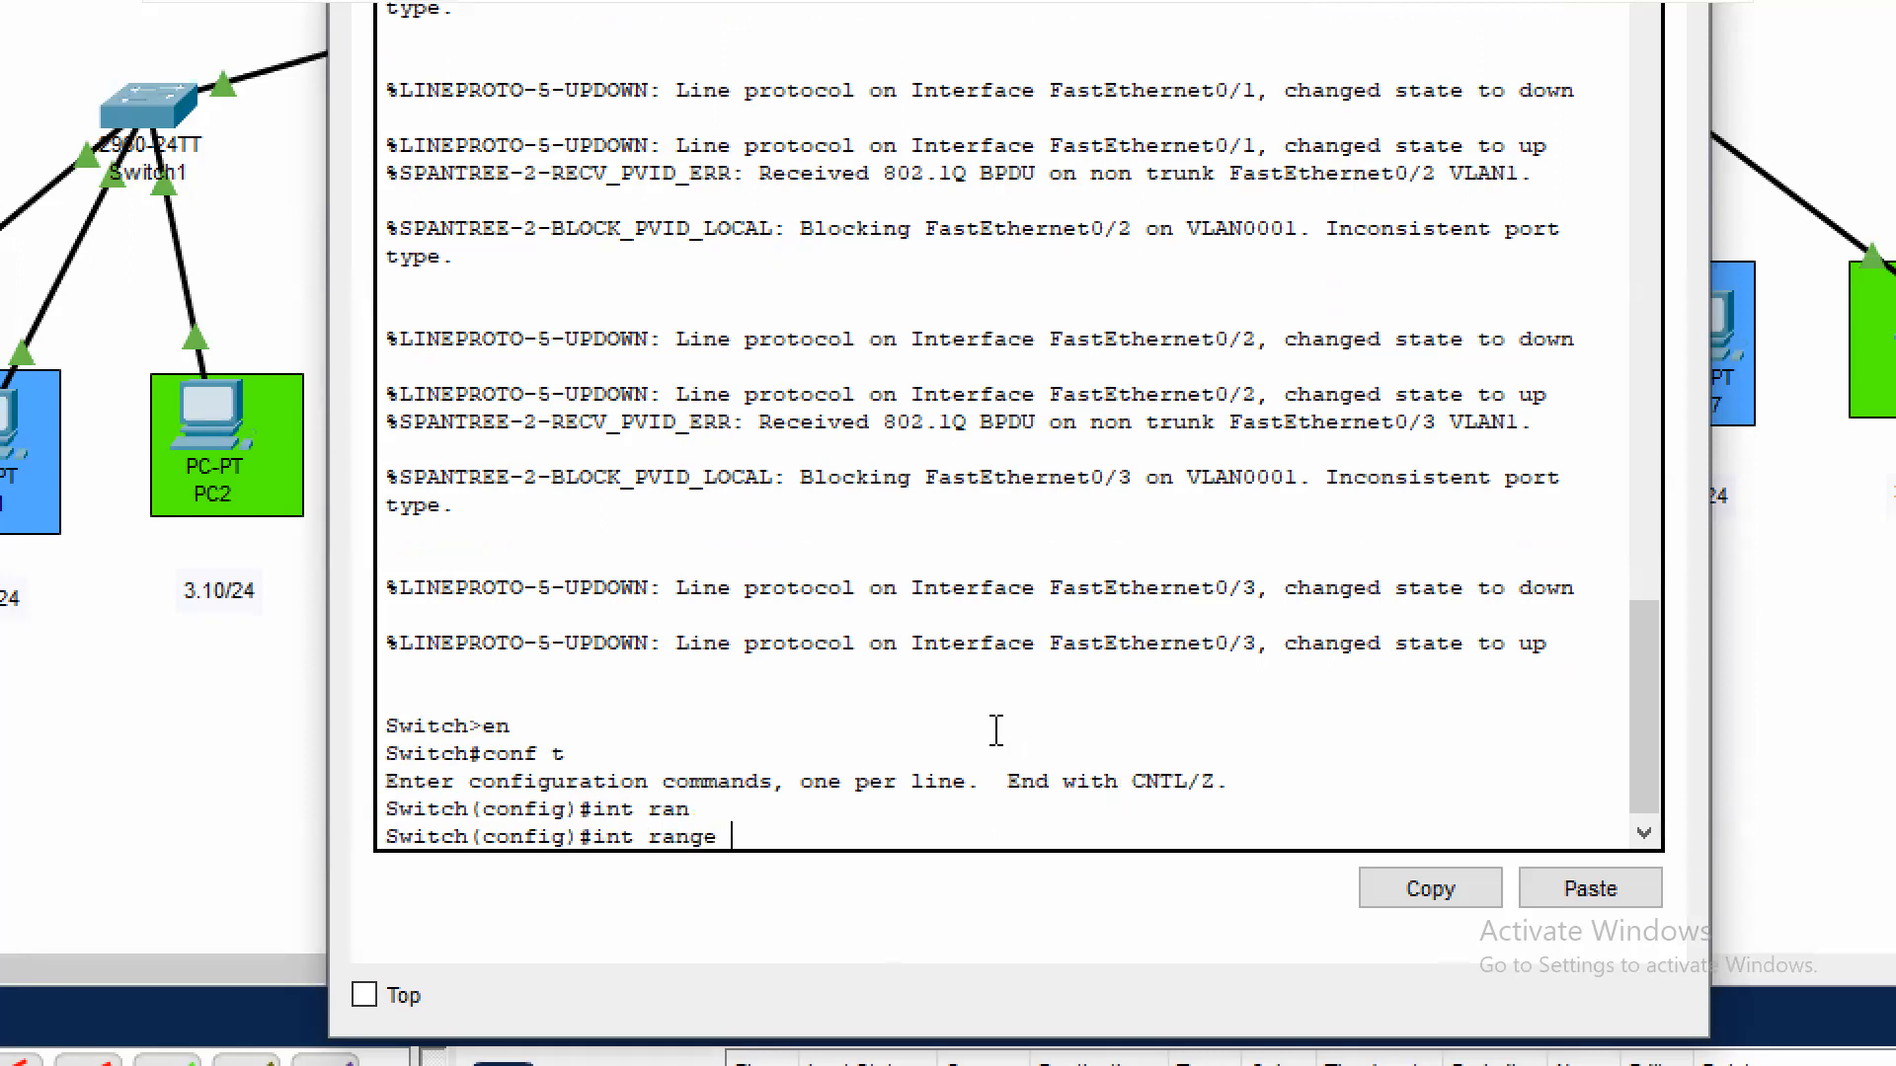
type("fa0/1-4")
key("Return")
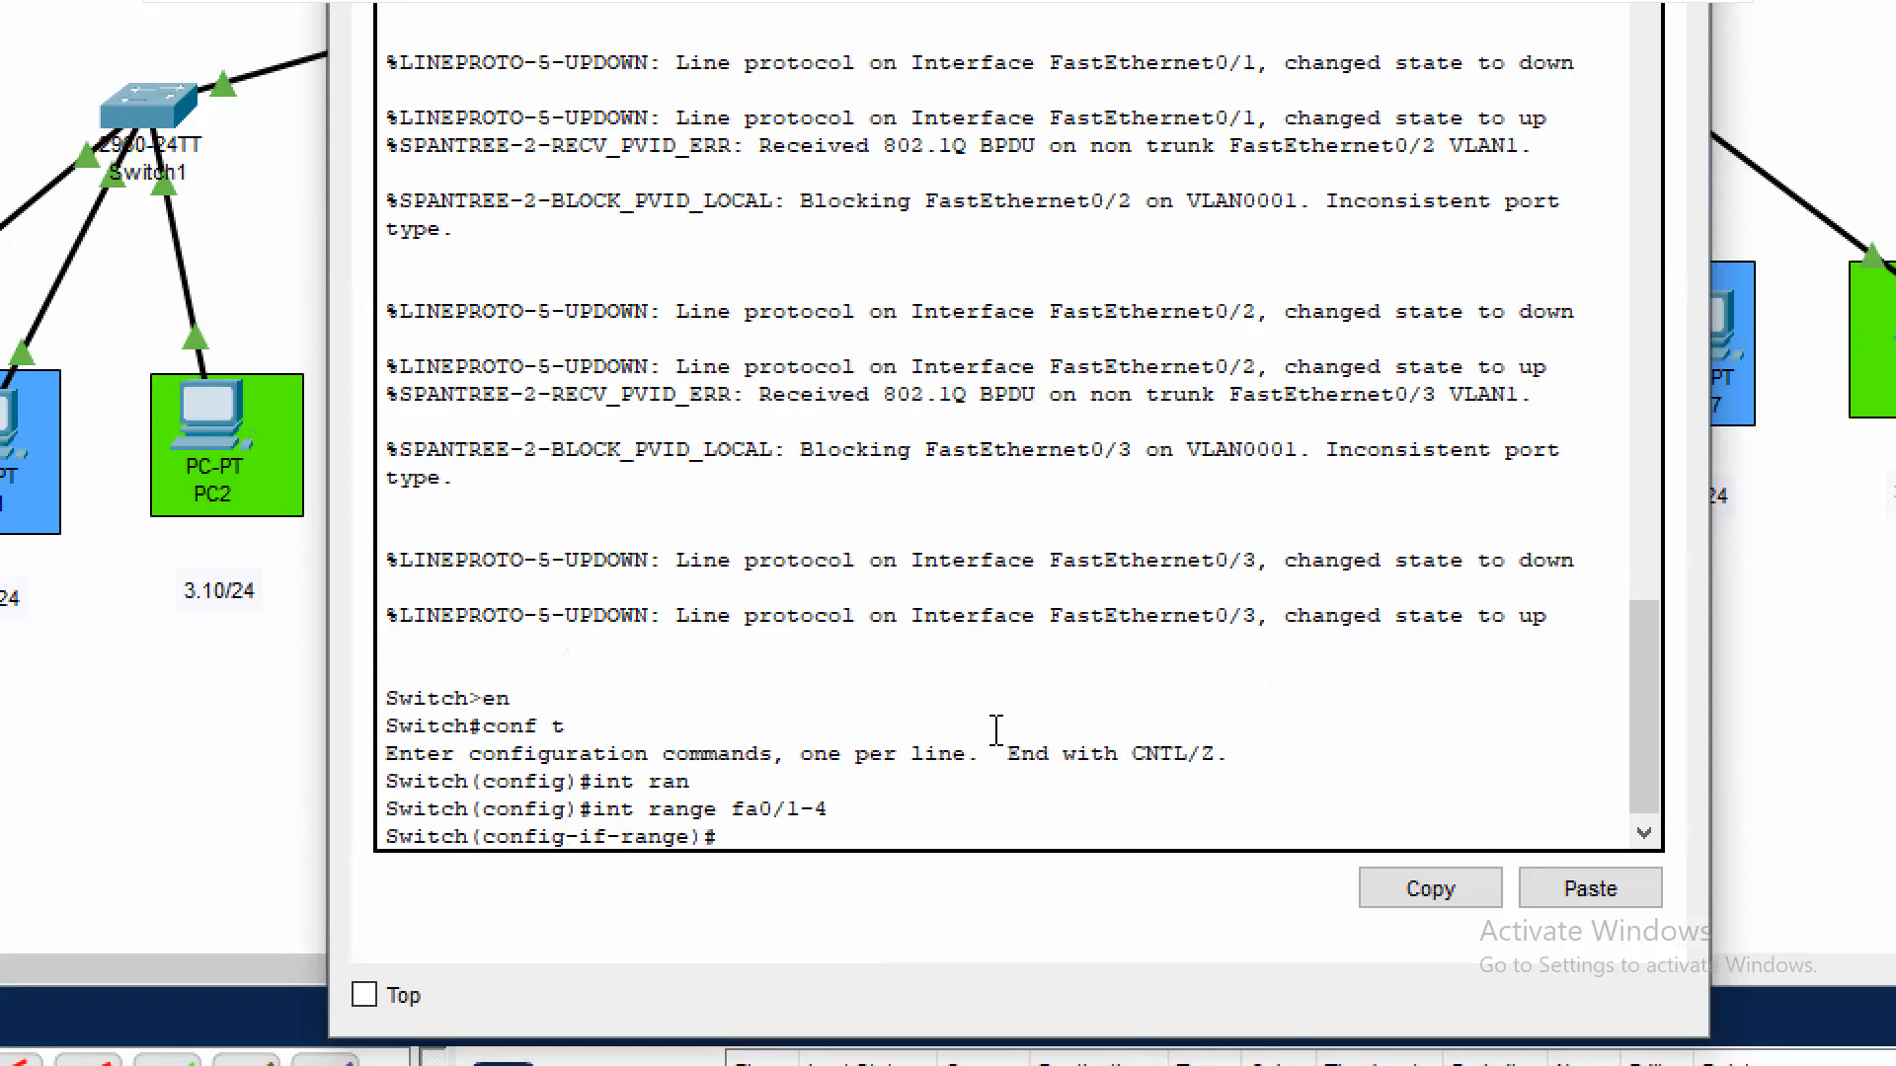
type("exit")
key("Return")
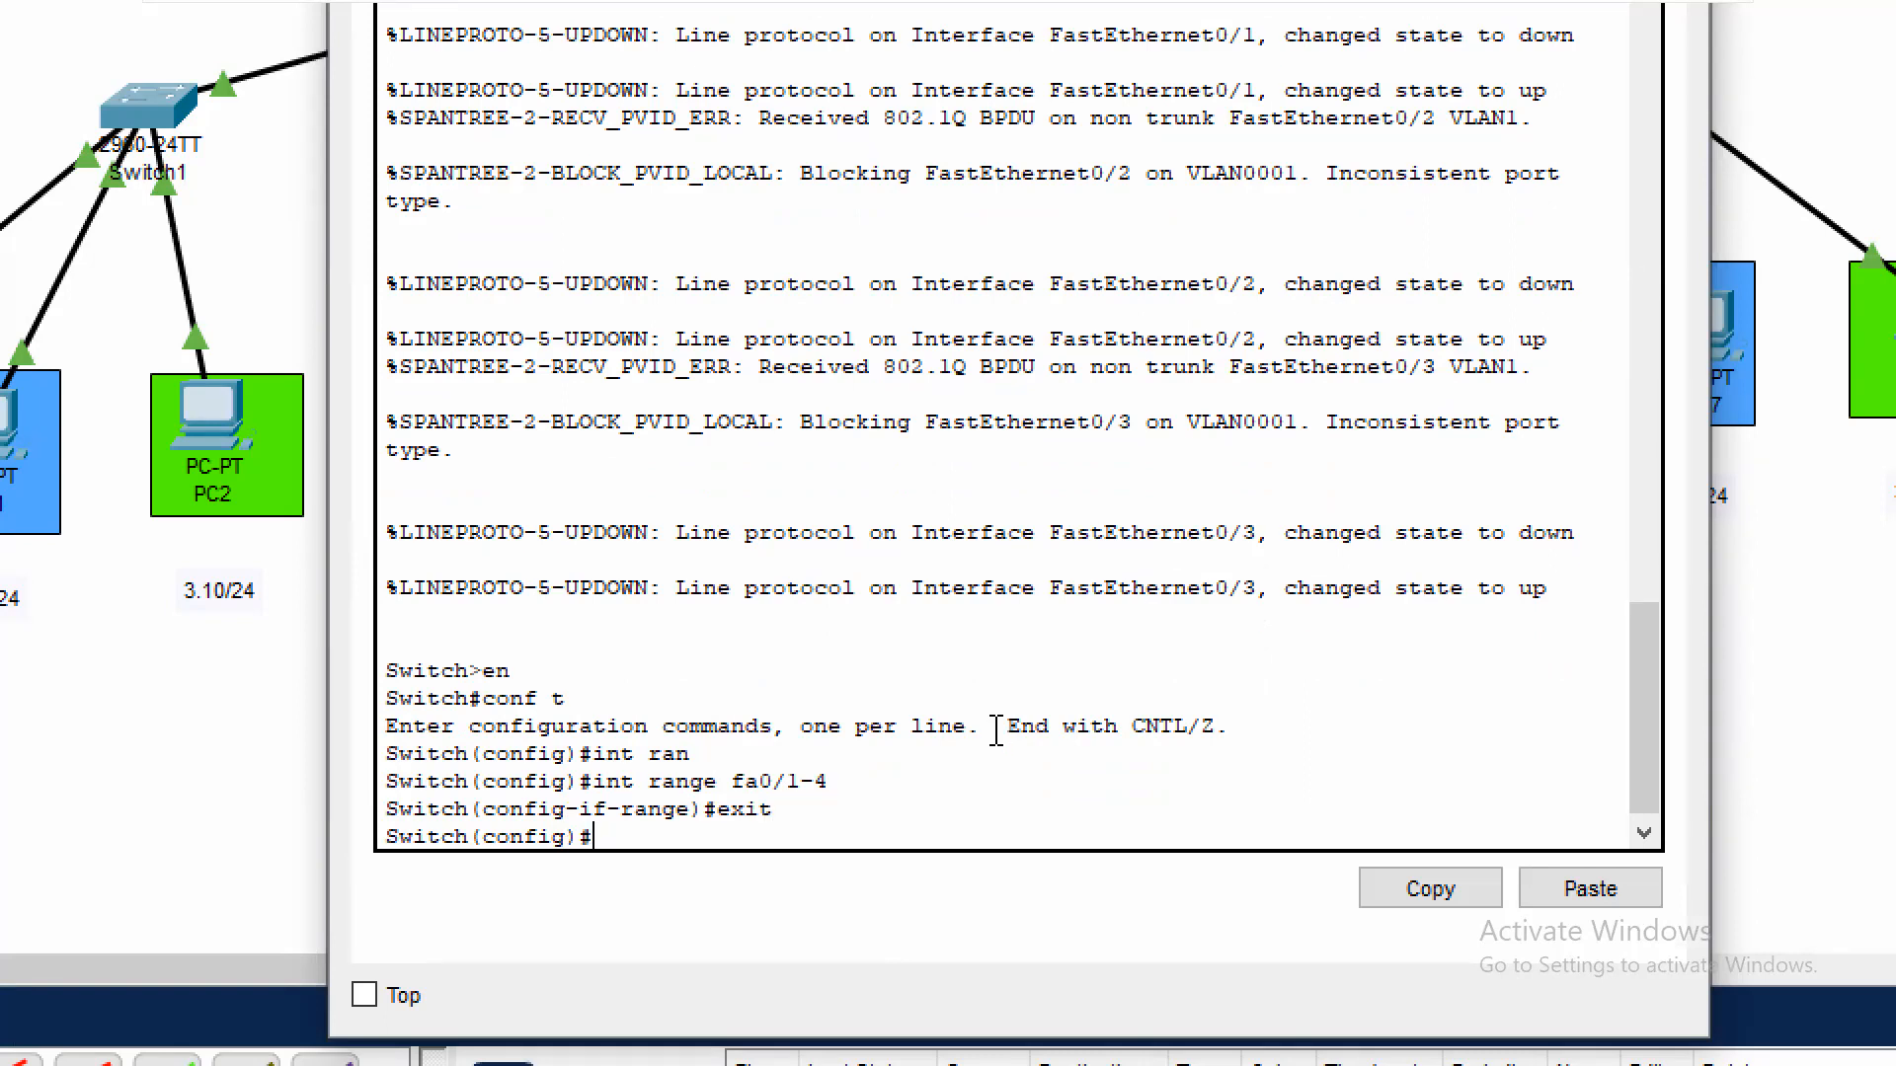
key("Return")
Create VLAN 10 on Switch0 and name it Sales
type("vlan 10")
key("Return")
type("name Sales")
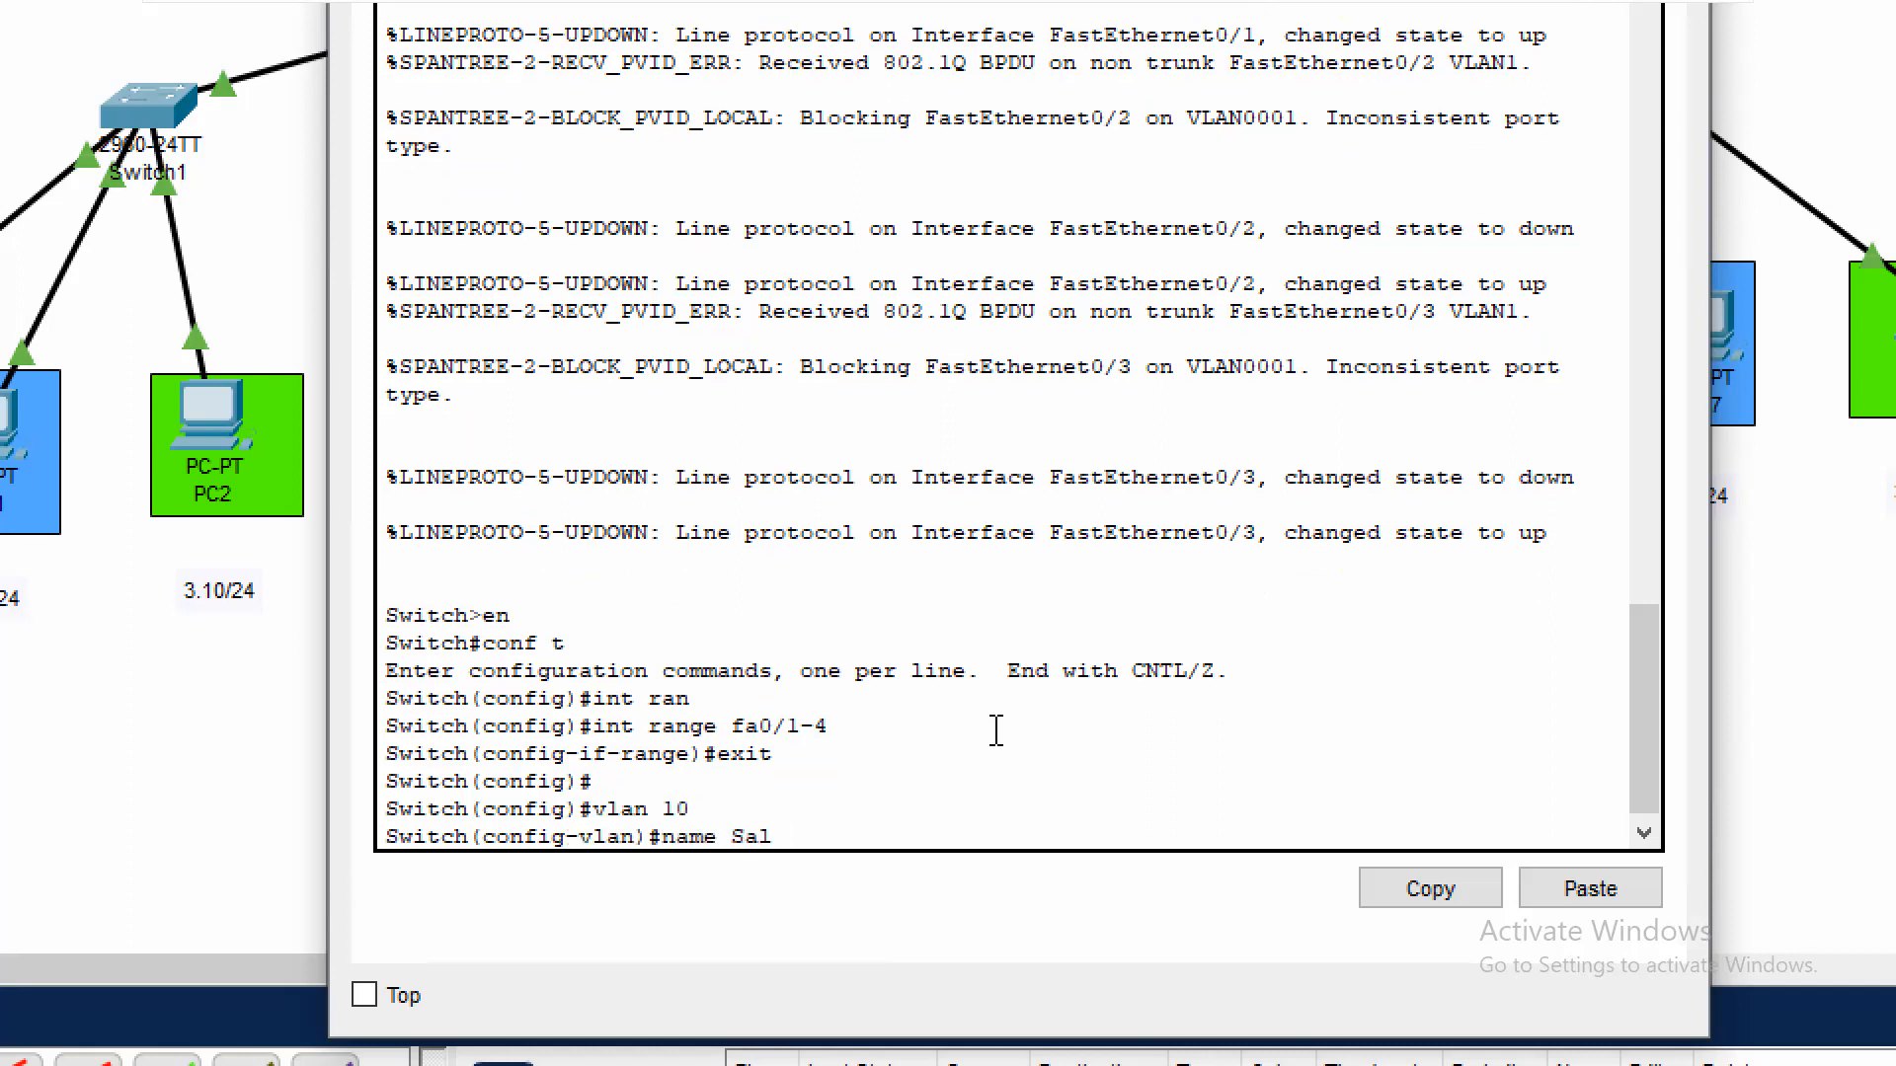
key("Return")
Create VLAN 20 on Switch0 and name it Marketing
type("vlan 2")
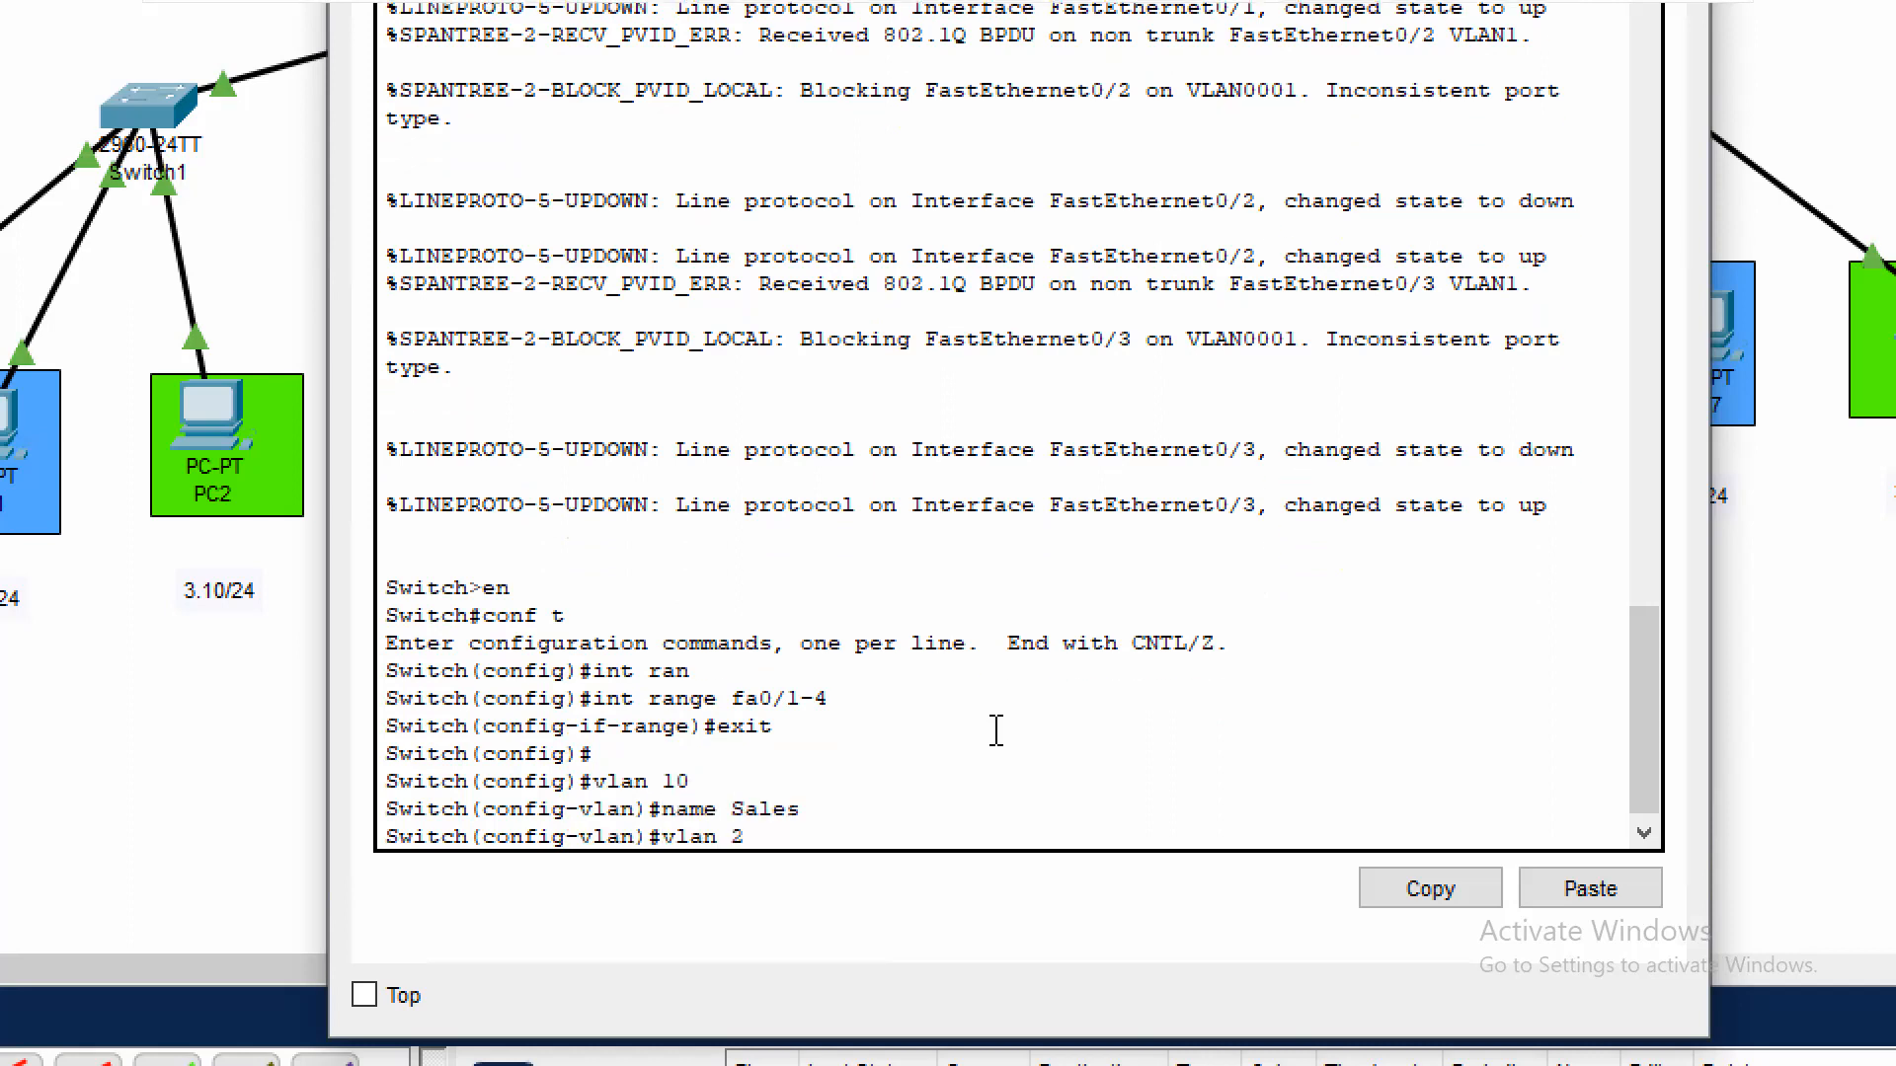
type("0")
key("Return")
type("name")
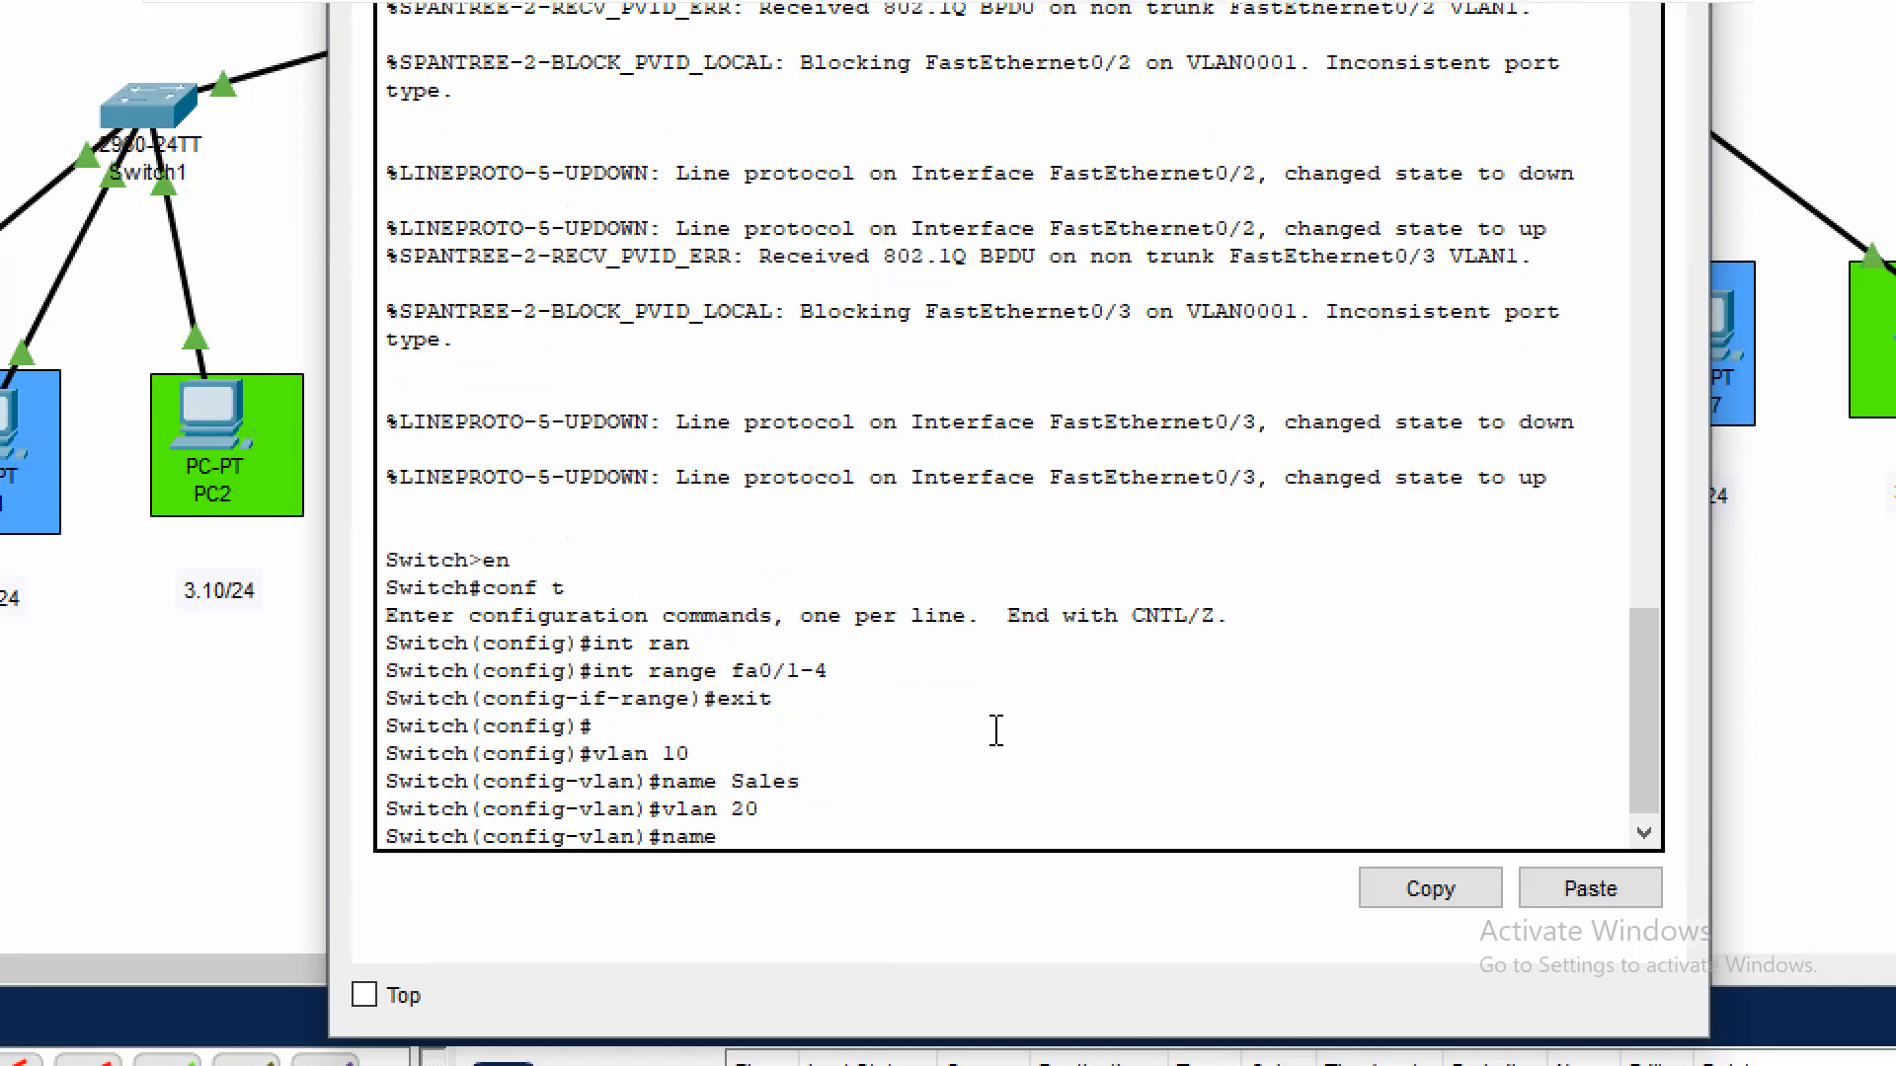
type(" Mark")
type("eti")
key("BackSpace")
type("ing")
key("Return")
Create VLAN 30 on Switch0, name it Finance, and return to global configuration mode
type("vlan ")
type("30")
key("Return")
type("name Finance")
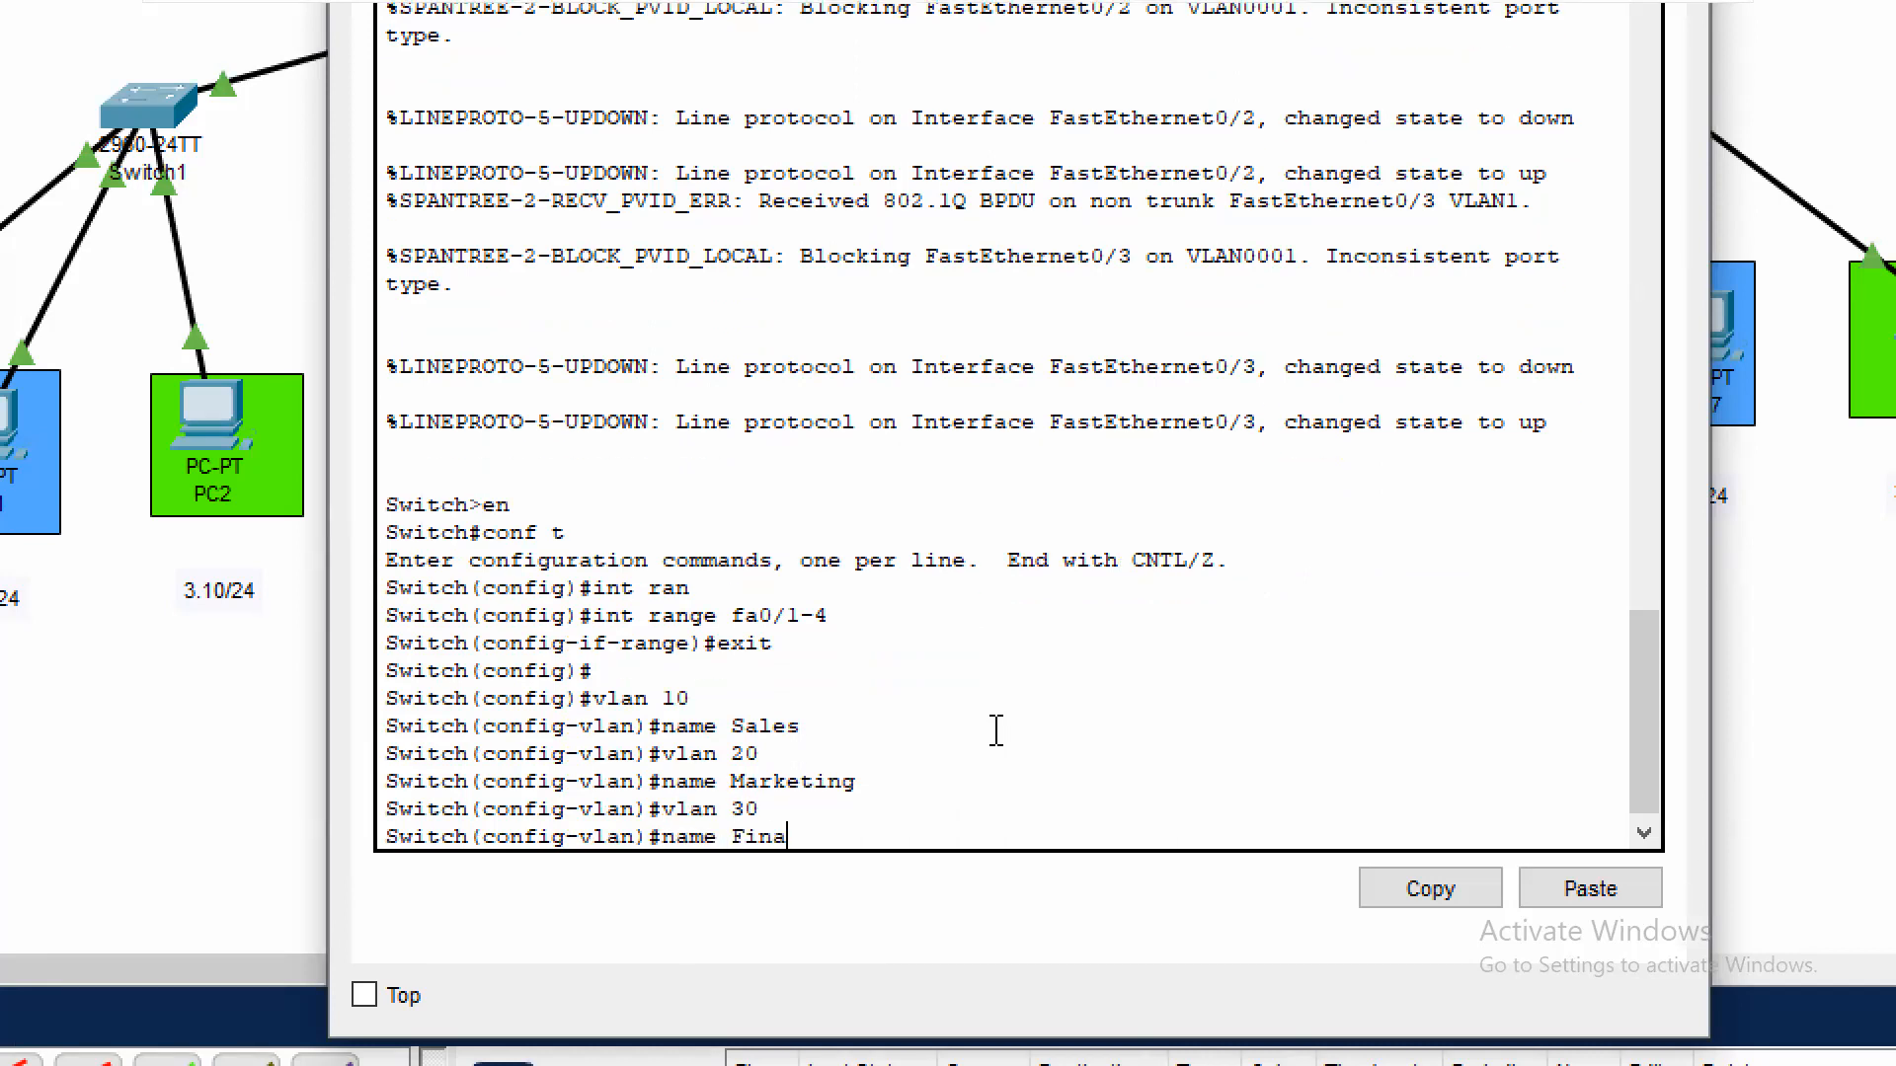
key("Return")
type("exit")
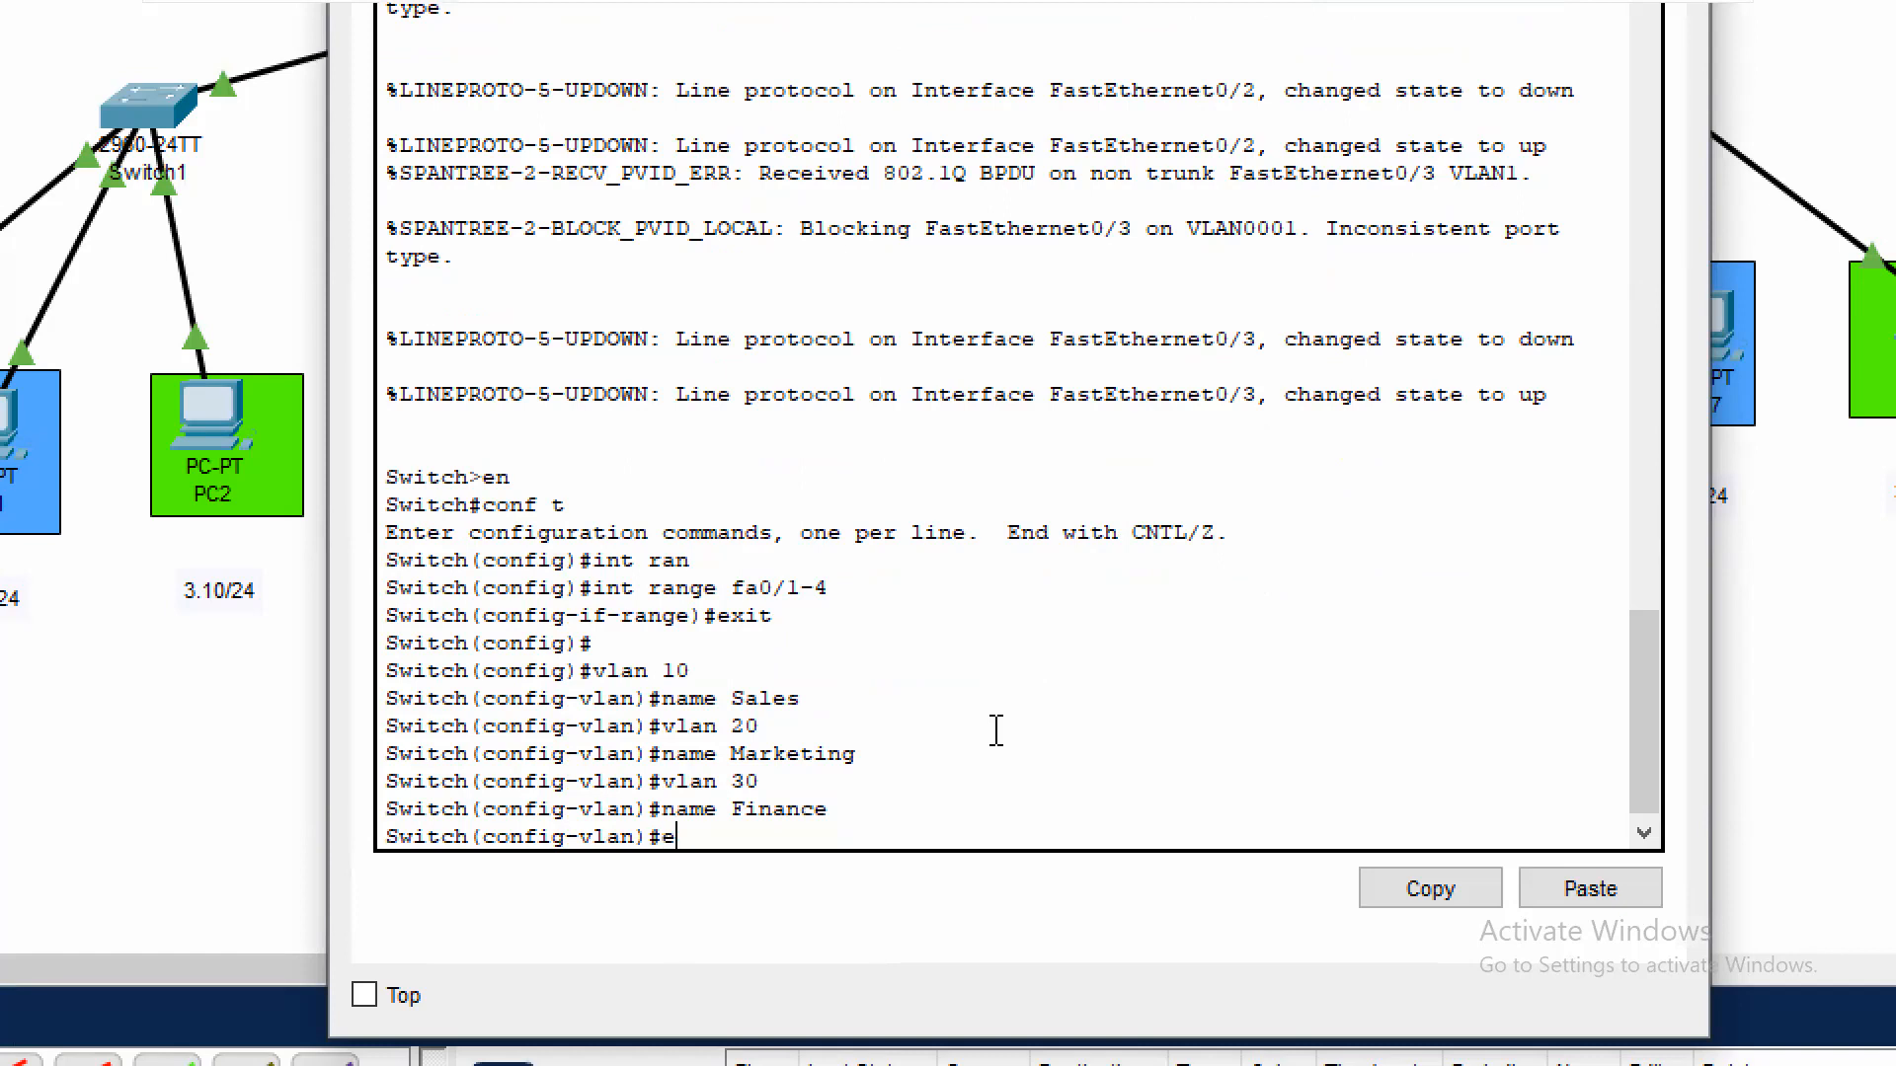
key("Return")
Set Switch0's interface range fa0/1-4 to switchport mode trunk and return to privileged mode
key("Up")
key("Up")
key("Up")
key("Up")
key("Up")
key("Up")
key("Up")
key("Up")
key("Up")
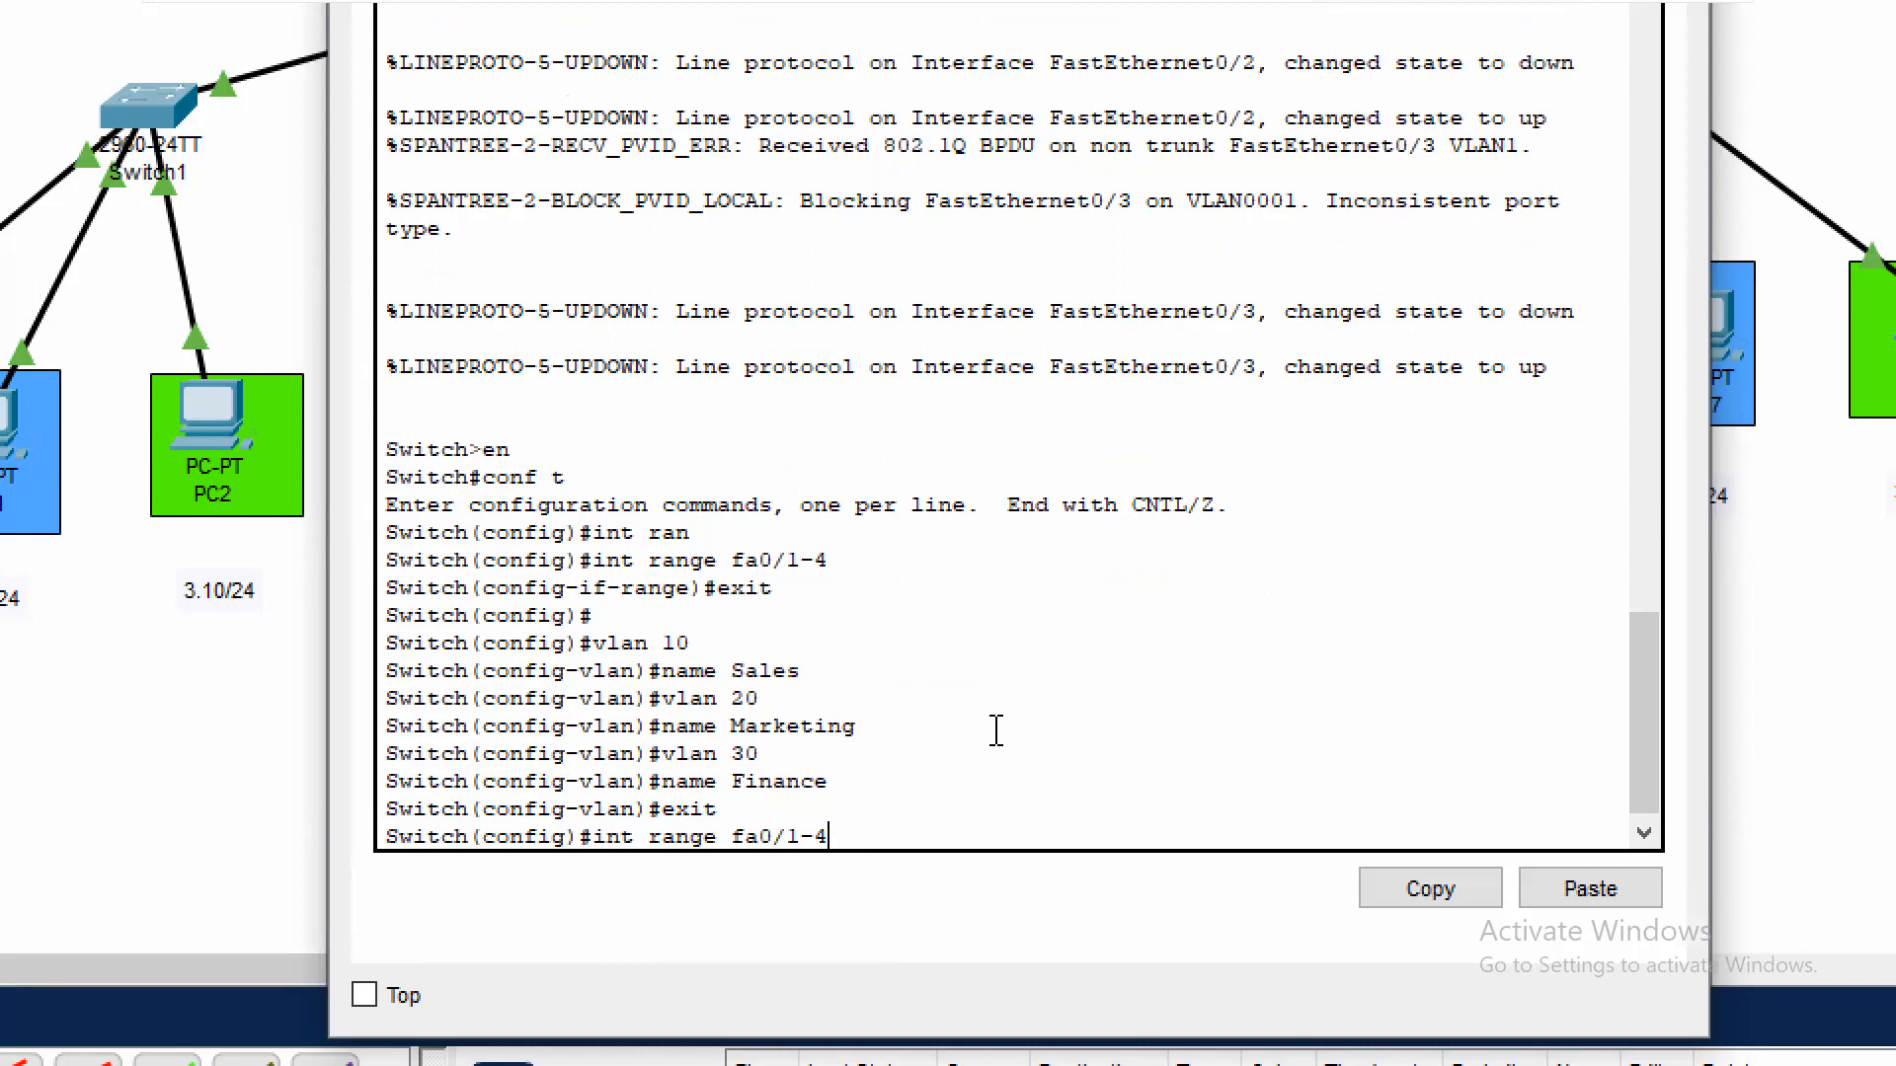
key("Return")
type("swi")
key("Tab")
type("mo")
key("Tab")
type("tru")
key("Tab")
key("Return")
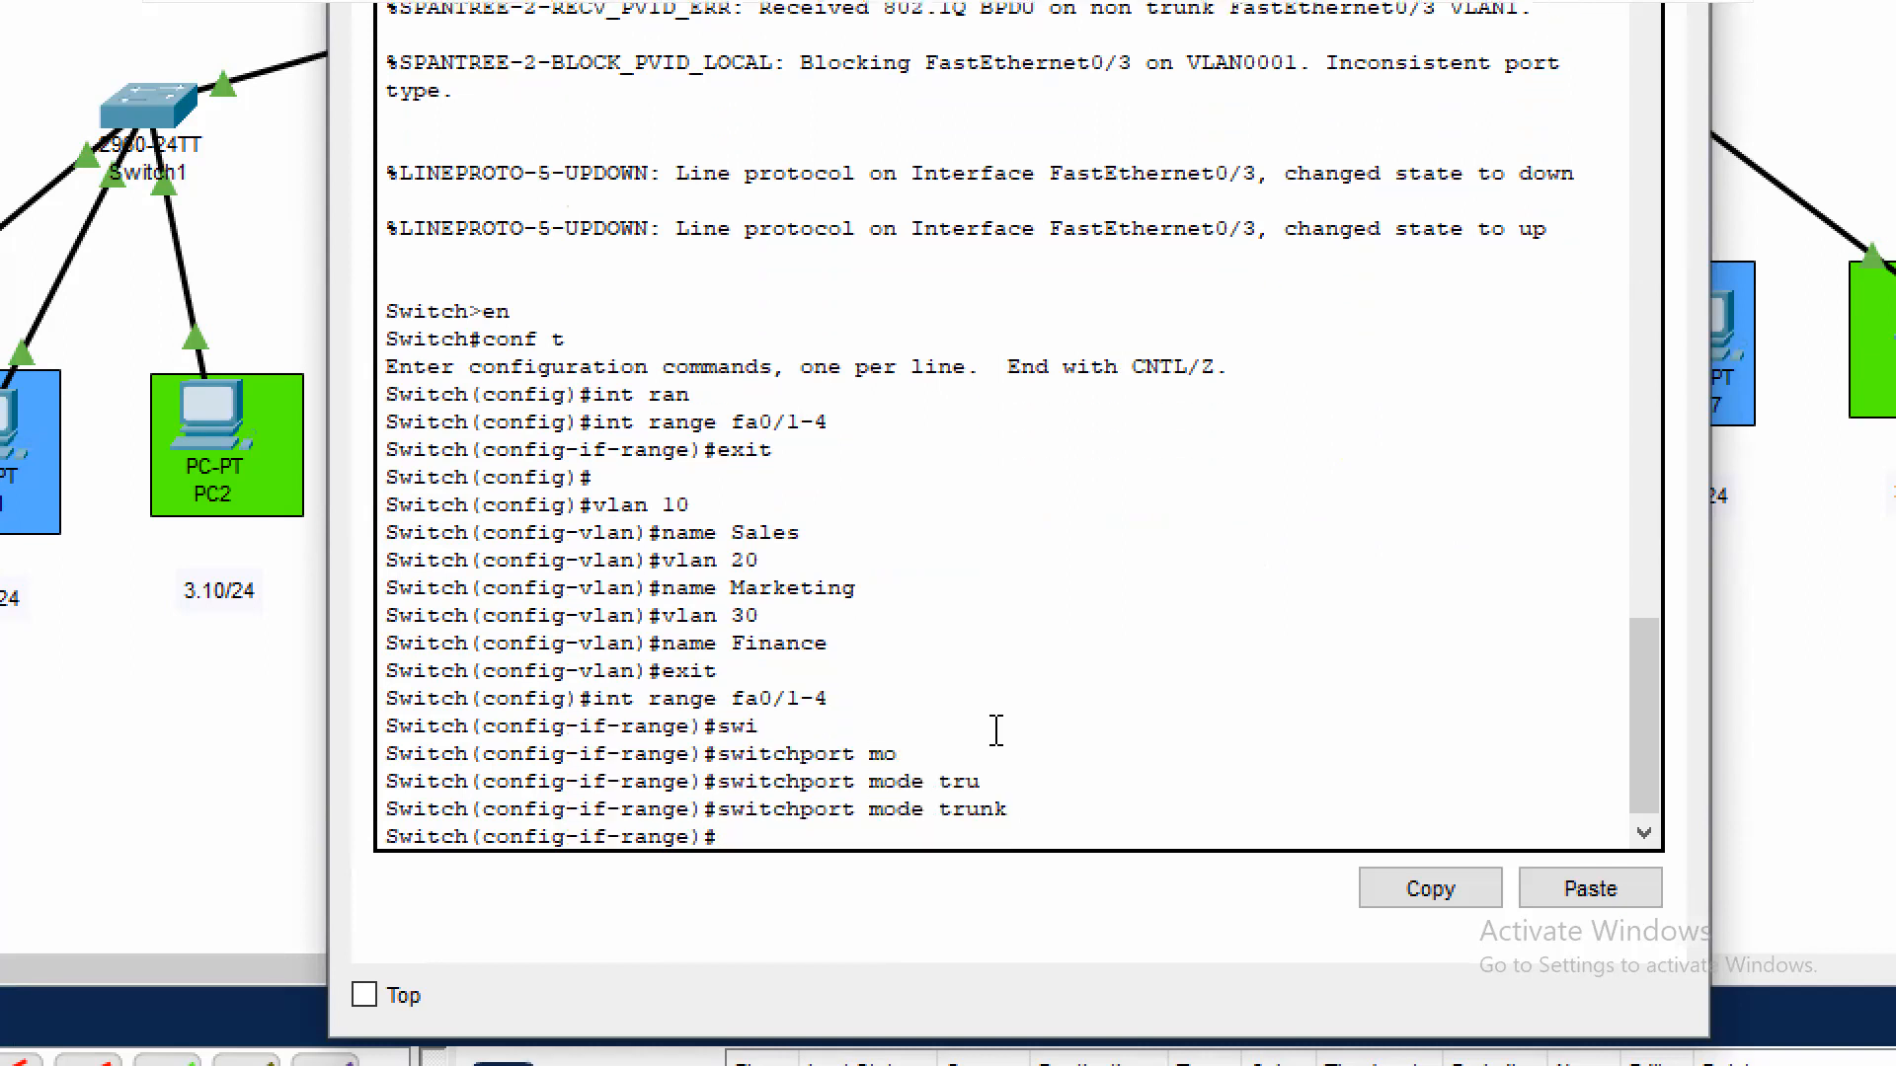
type("exit")
key("Return")
type("exit")
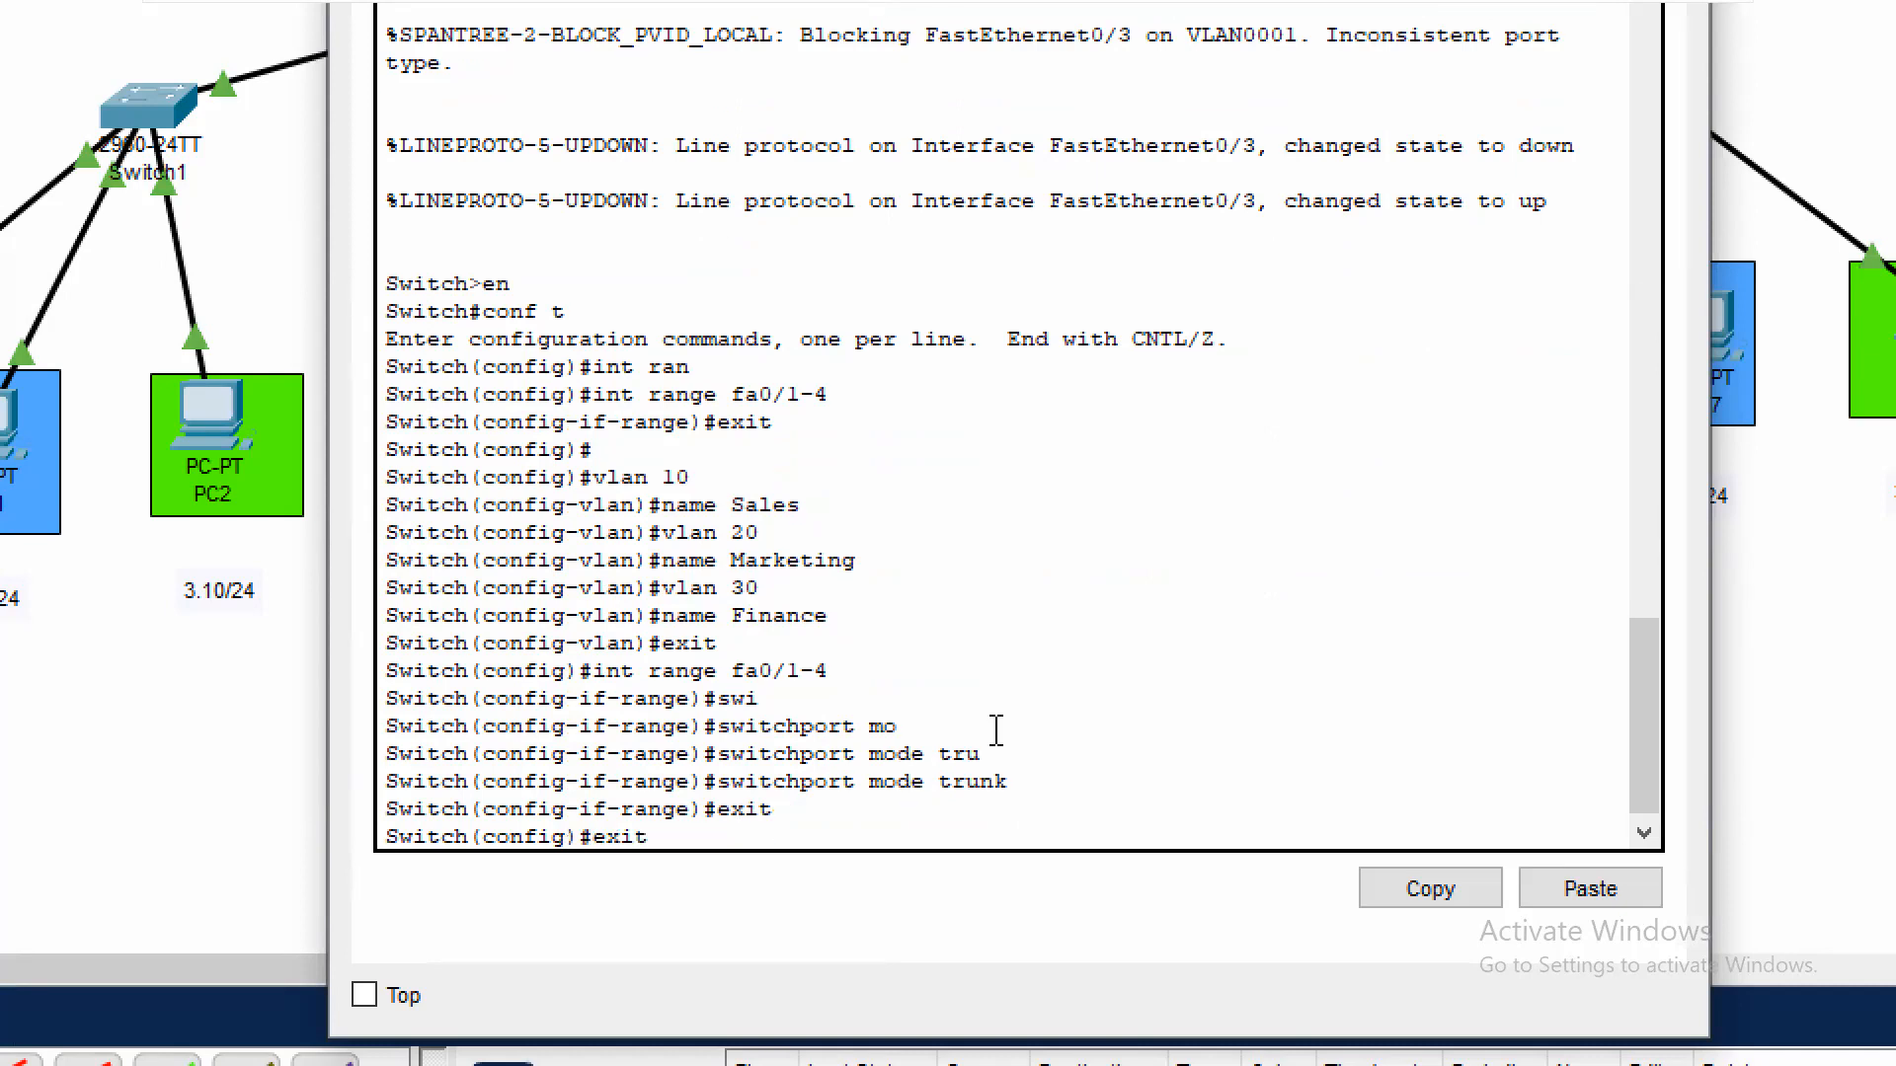
key("Return")
key("Return")
Show Switch0's brief VLAN table to check the VLANs and port assignments
type("sh vl")
key("BackSpace")
type("l br")
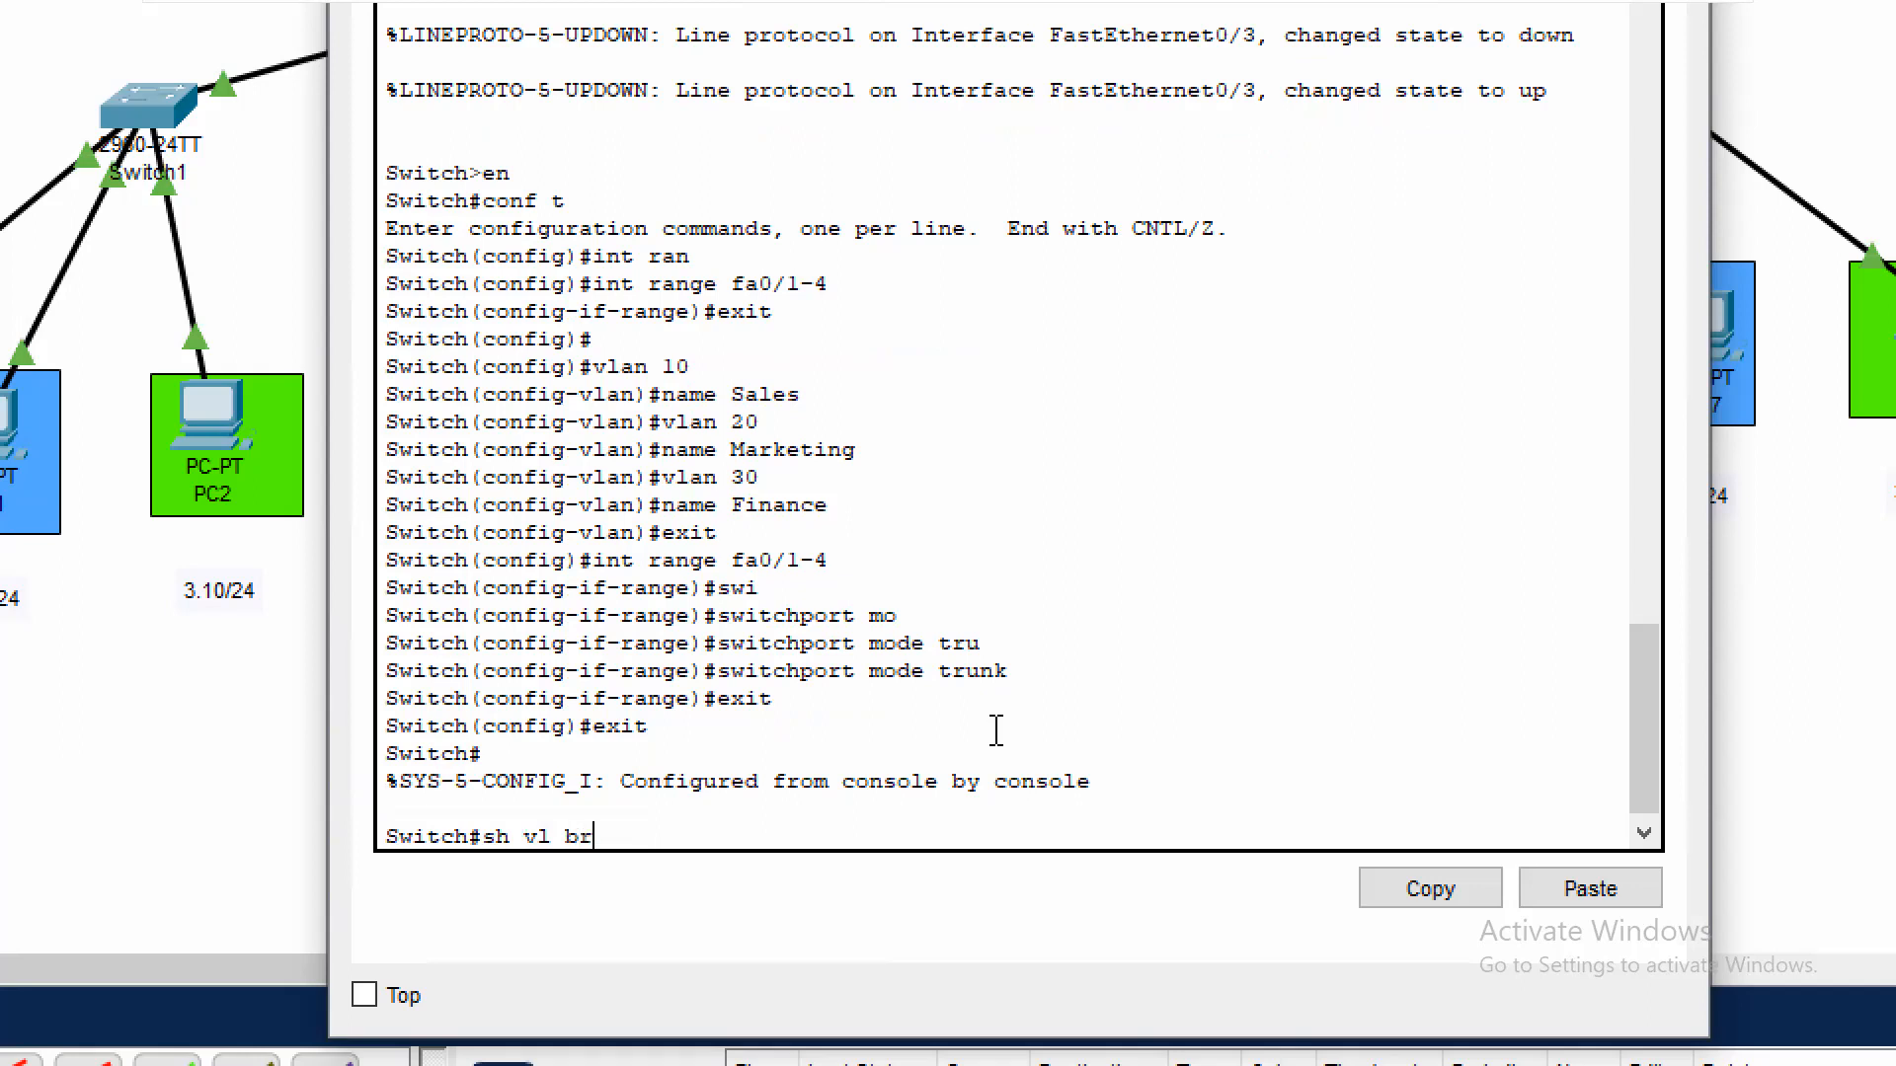
key("Return")
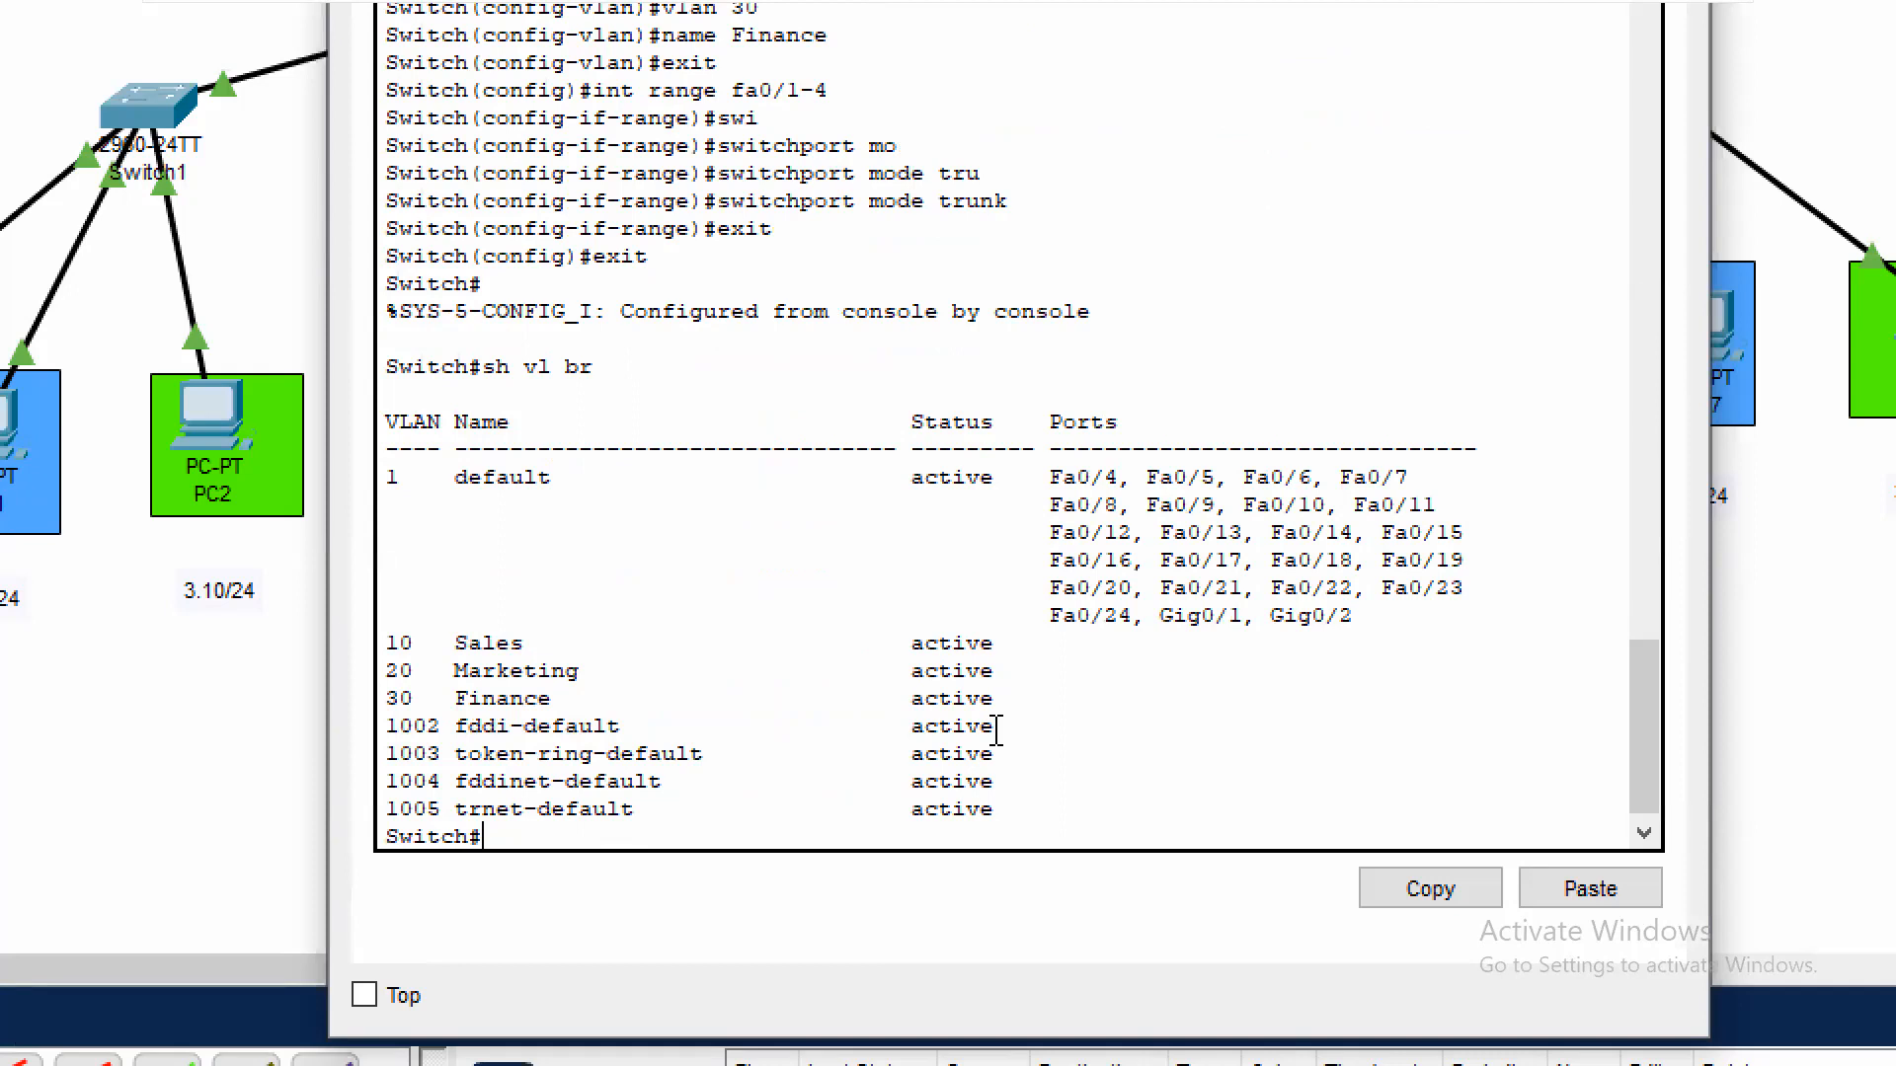
Display Switch0's running configuration and examine the trunk settings of interfaces FastEthernet0/1 through 0/4
type("sh run")
key("Return")
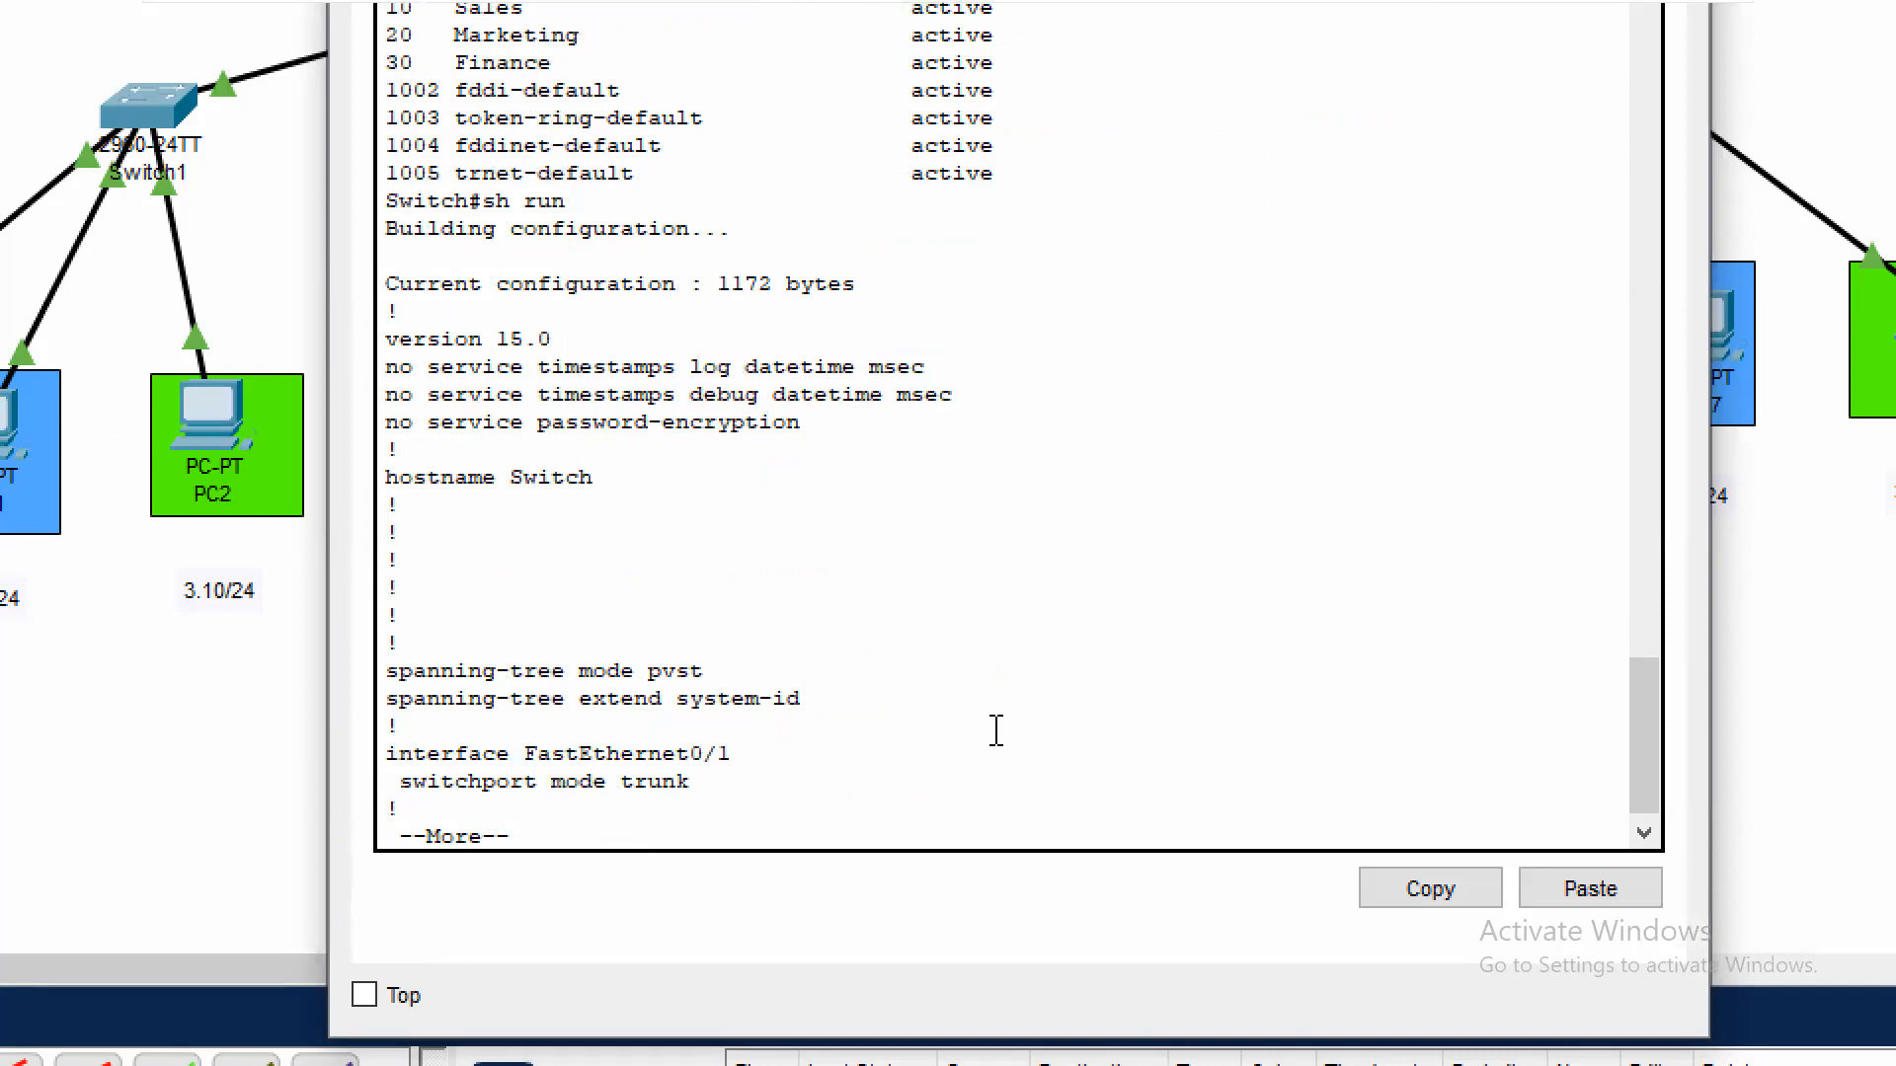
key("Return")
key("Return")
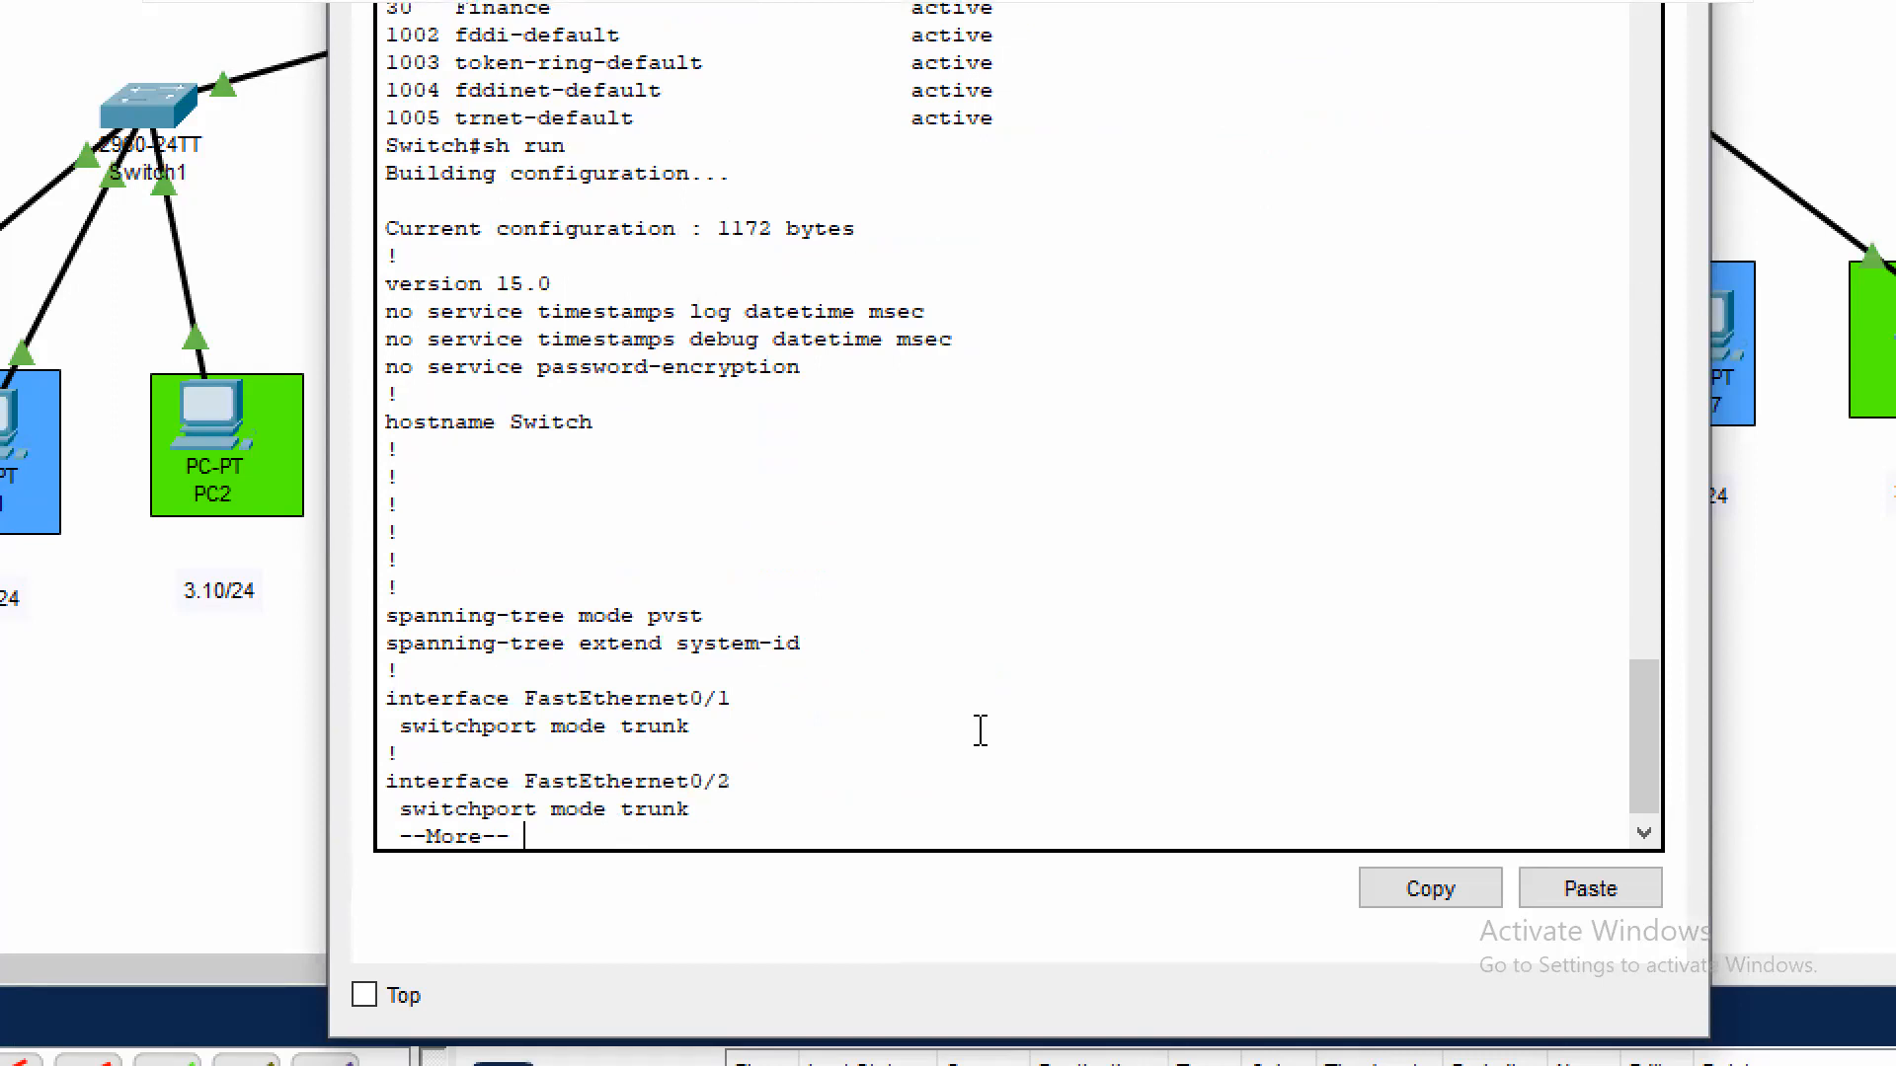
triple_click(720, 719)
left_click(720, 719)
key("Return")
key("Return")
key("Return")
key("Return")
key("Return")
key("Return")
key("Return")
key("Return")
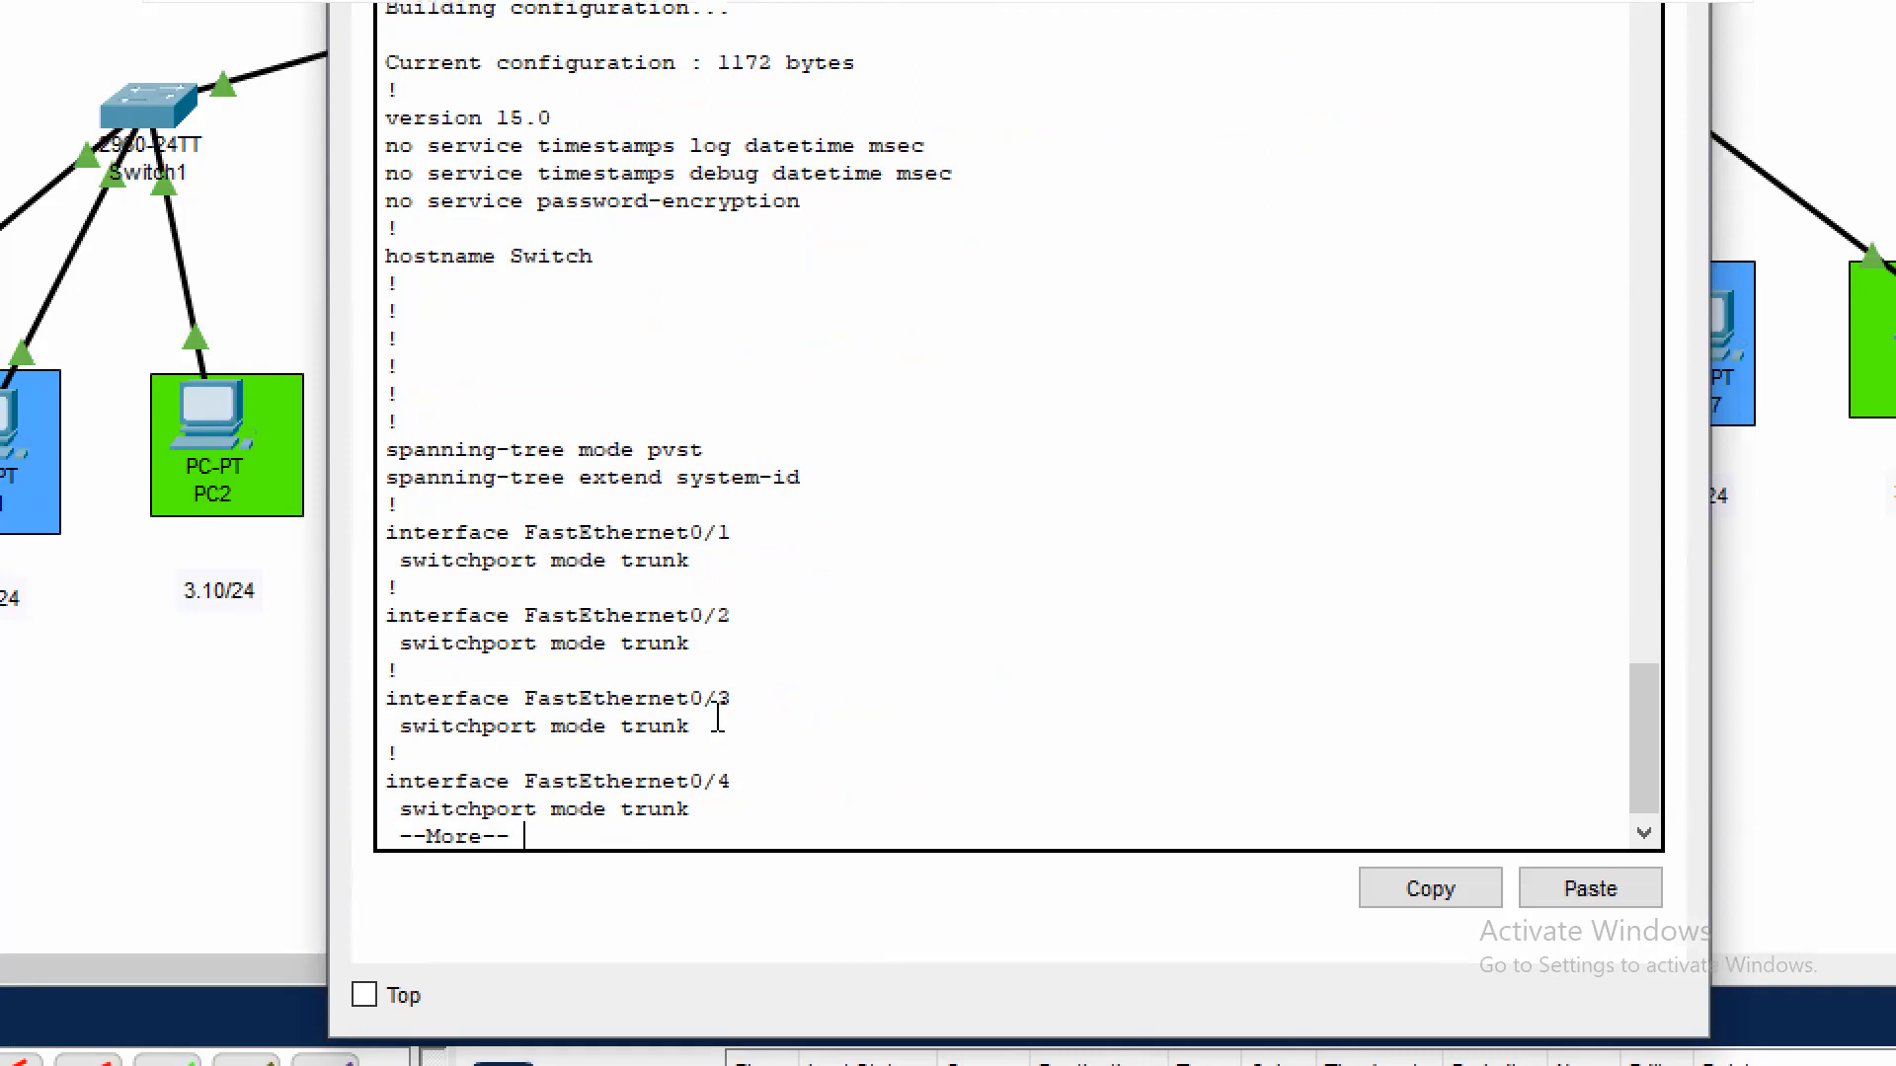
key("Return")
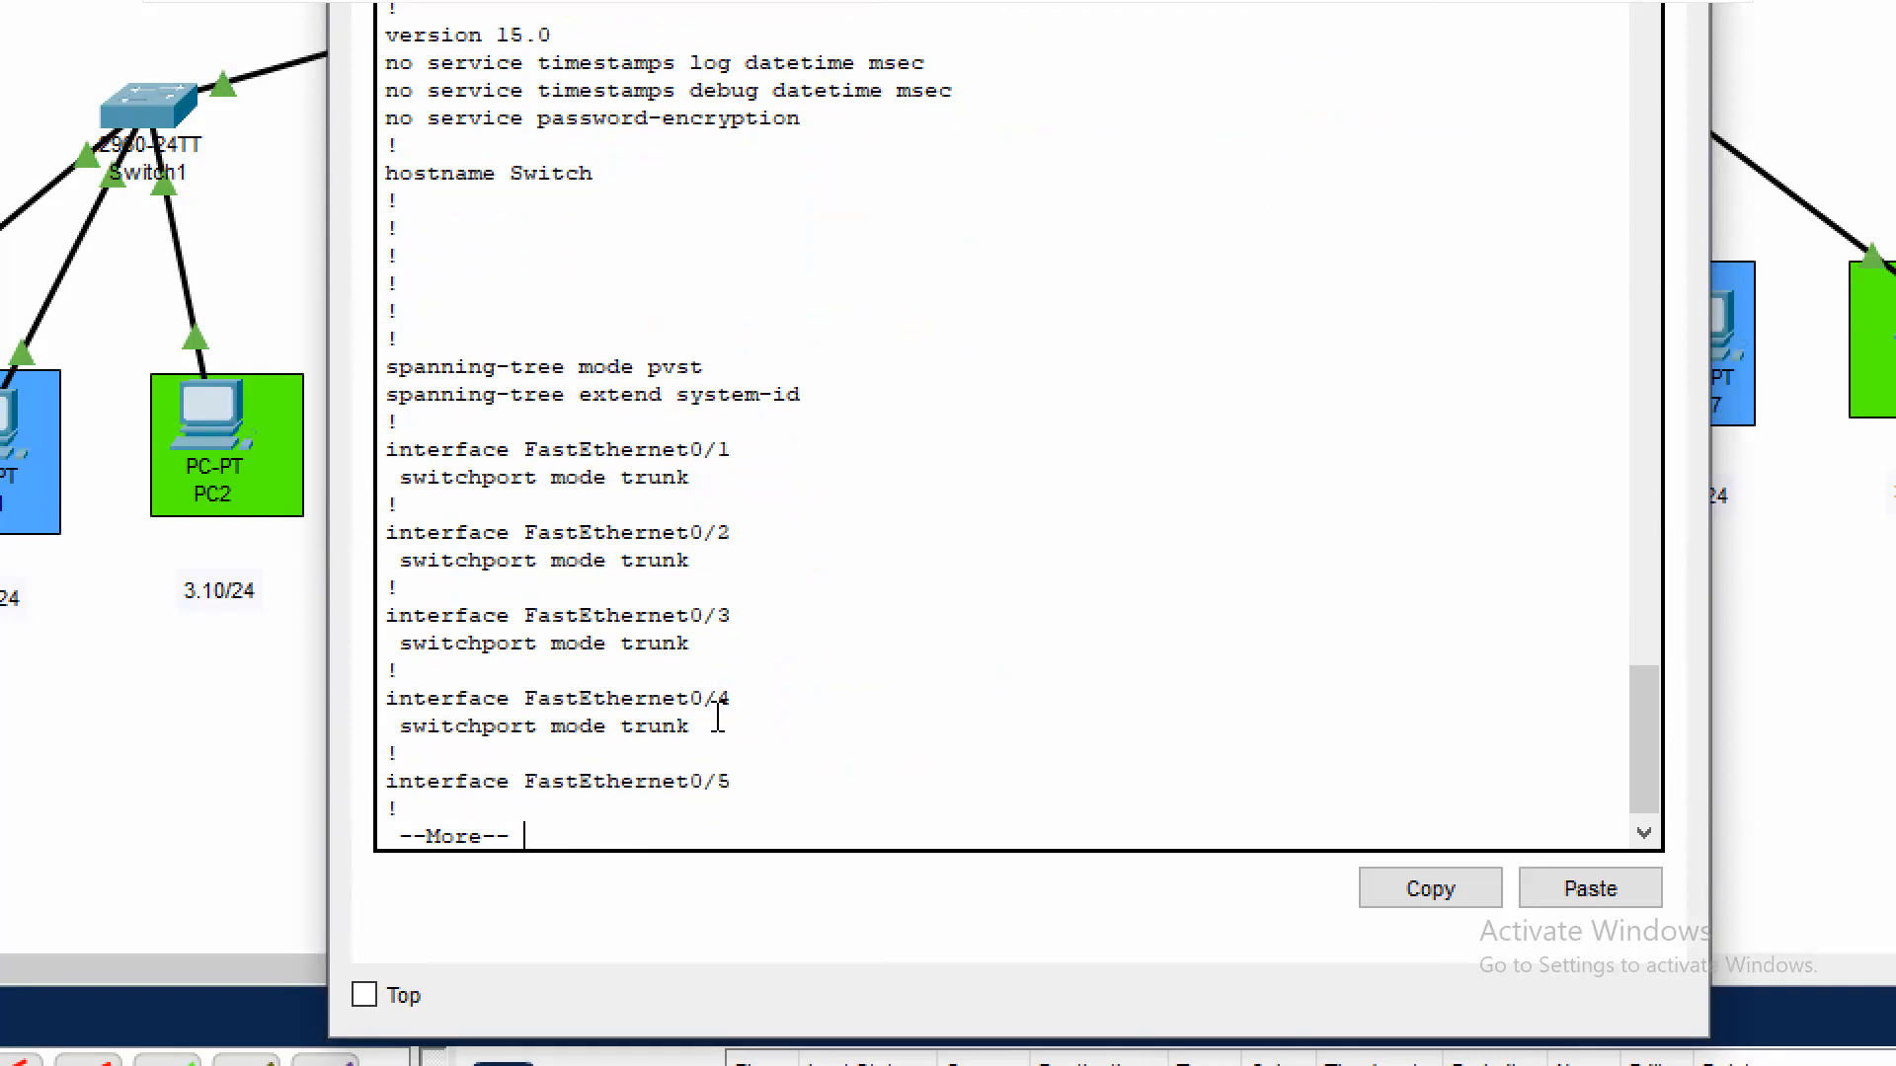
key("q")
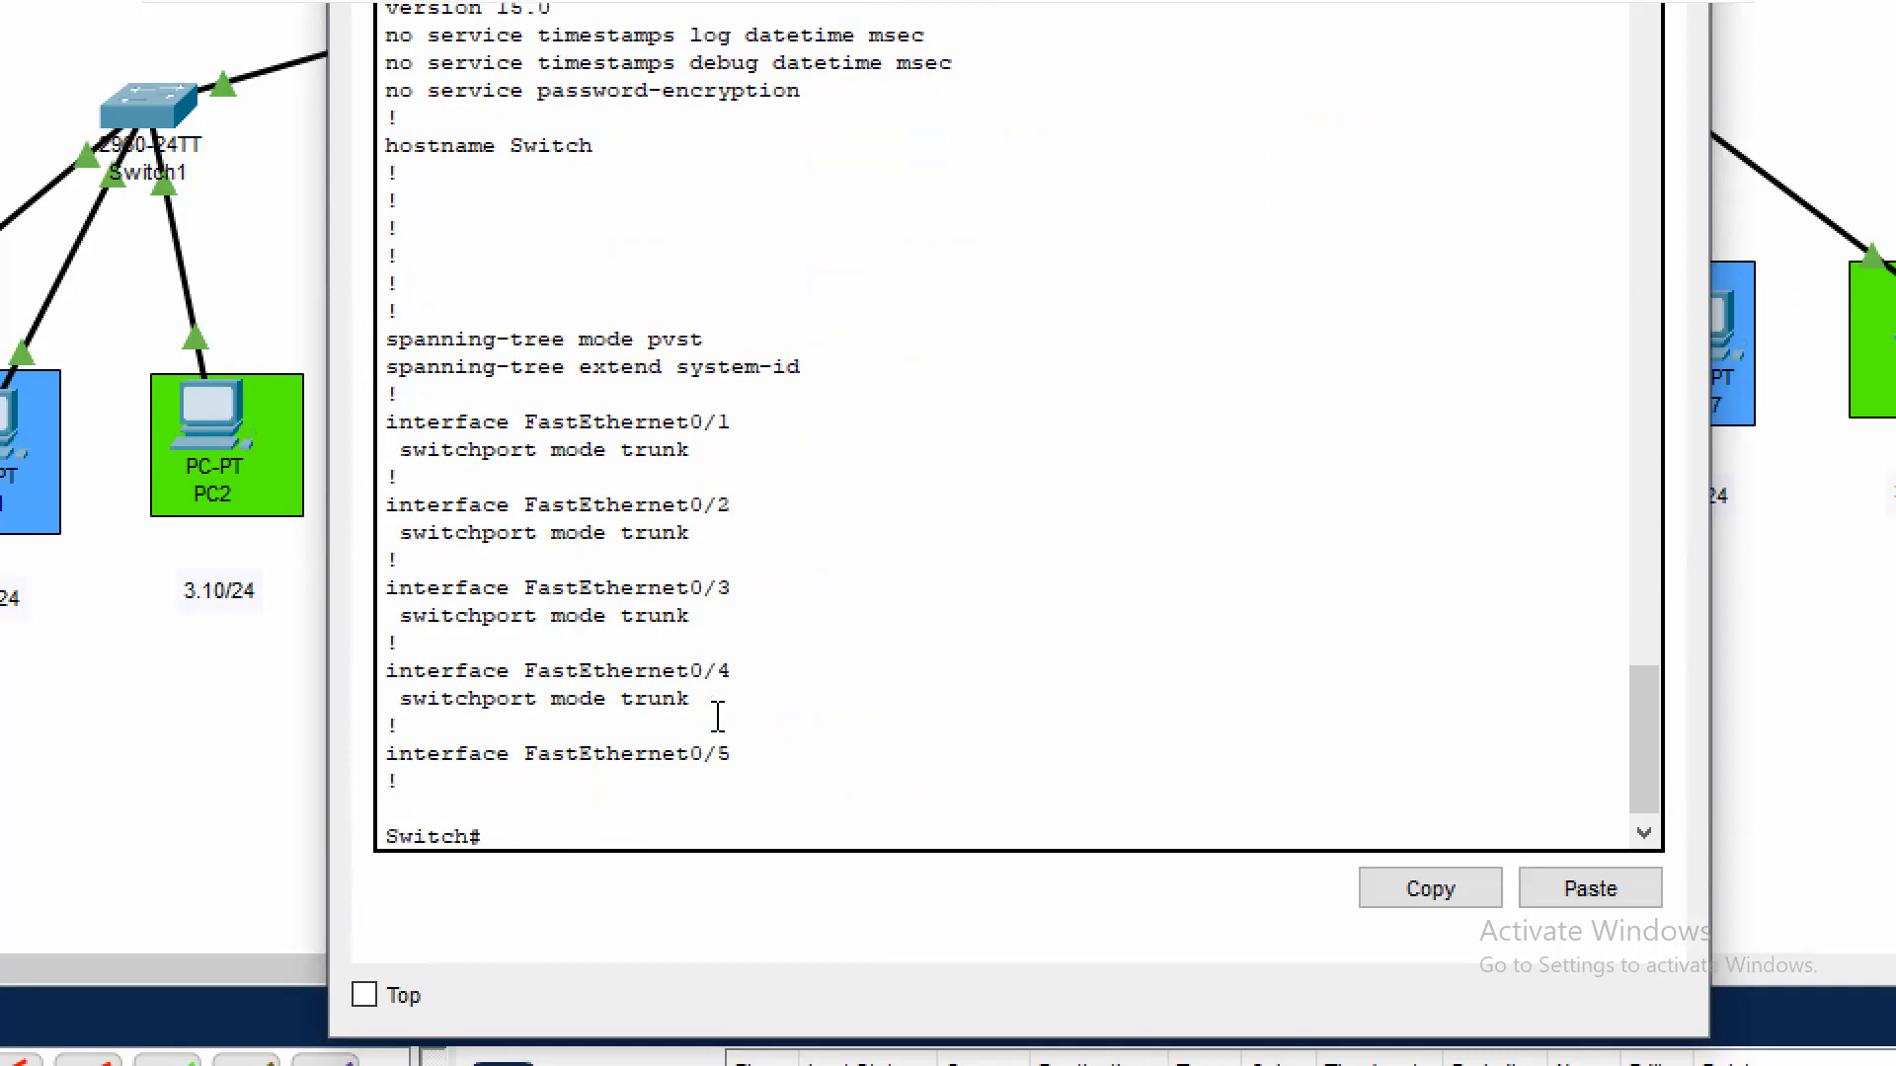
Save Switch0's configuration to memory with wr and close the device window
key("Return")
type("wr")
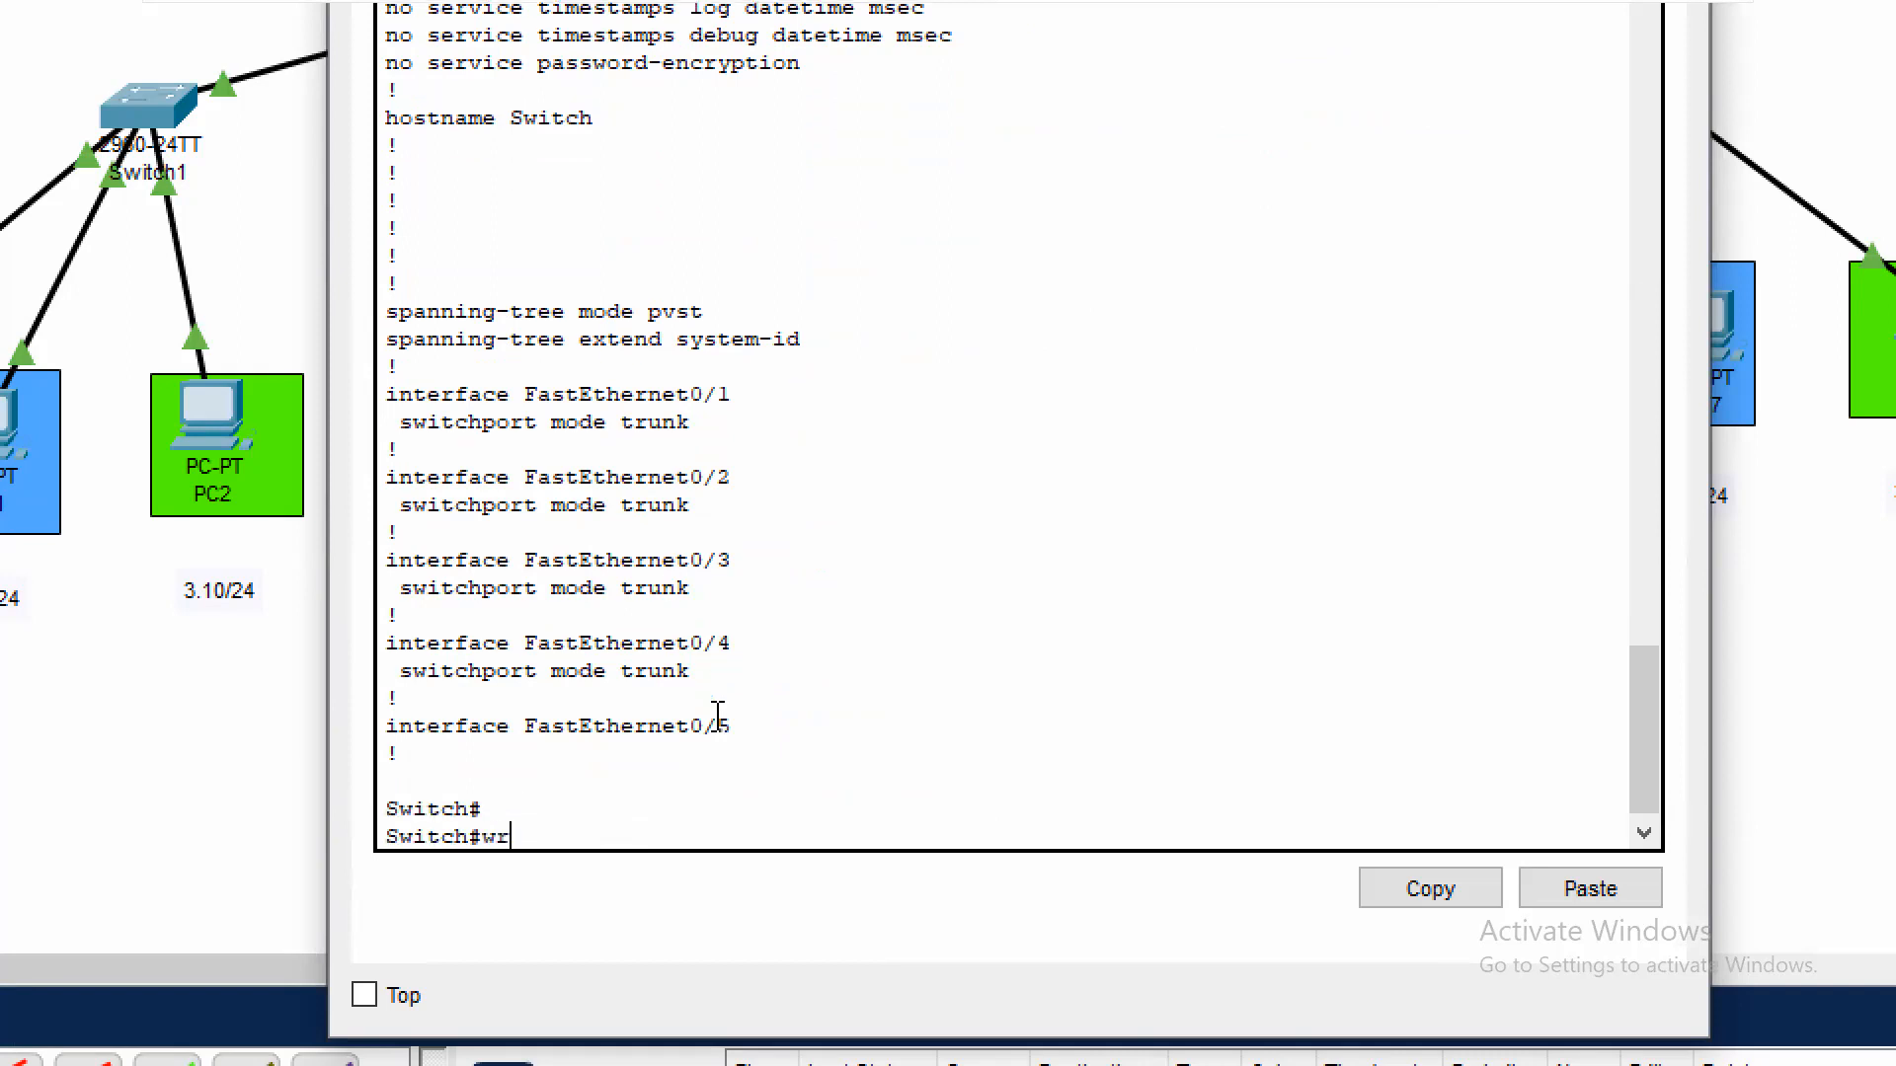
key("Return")
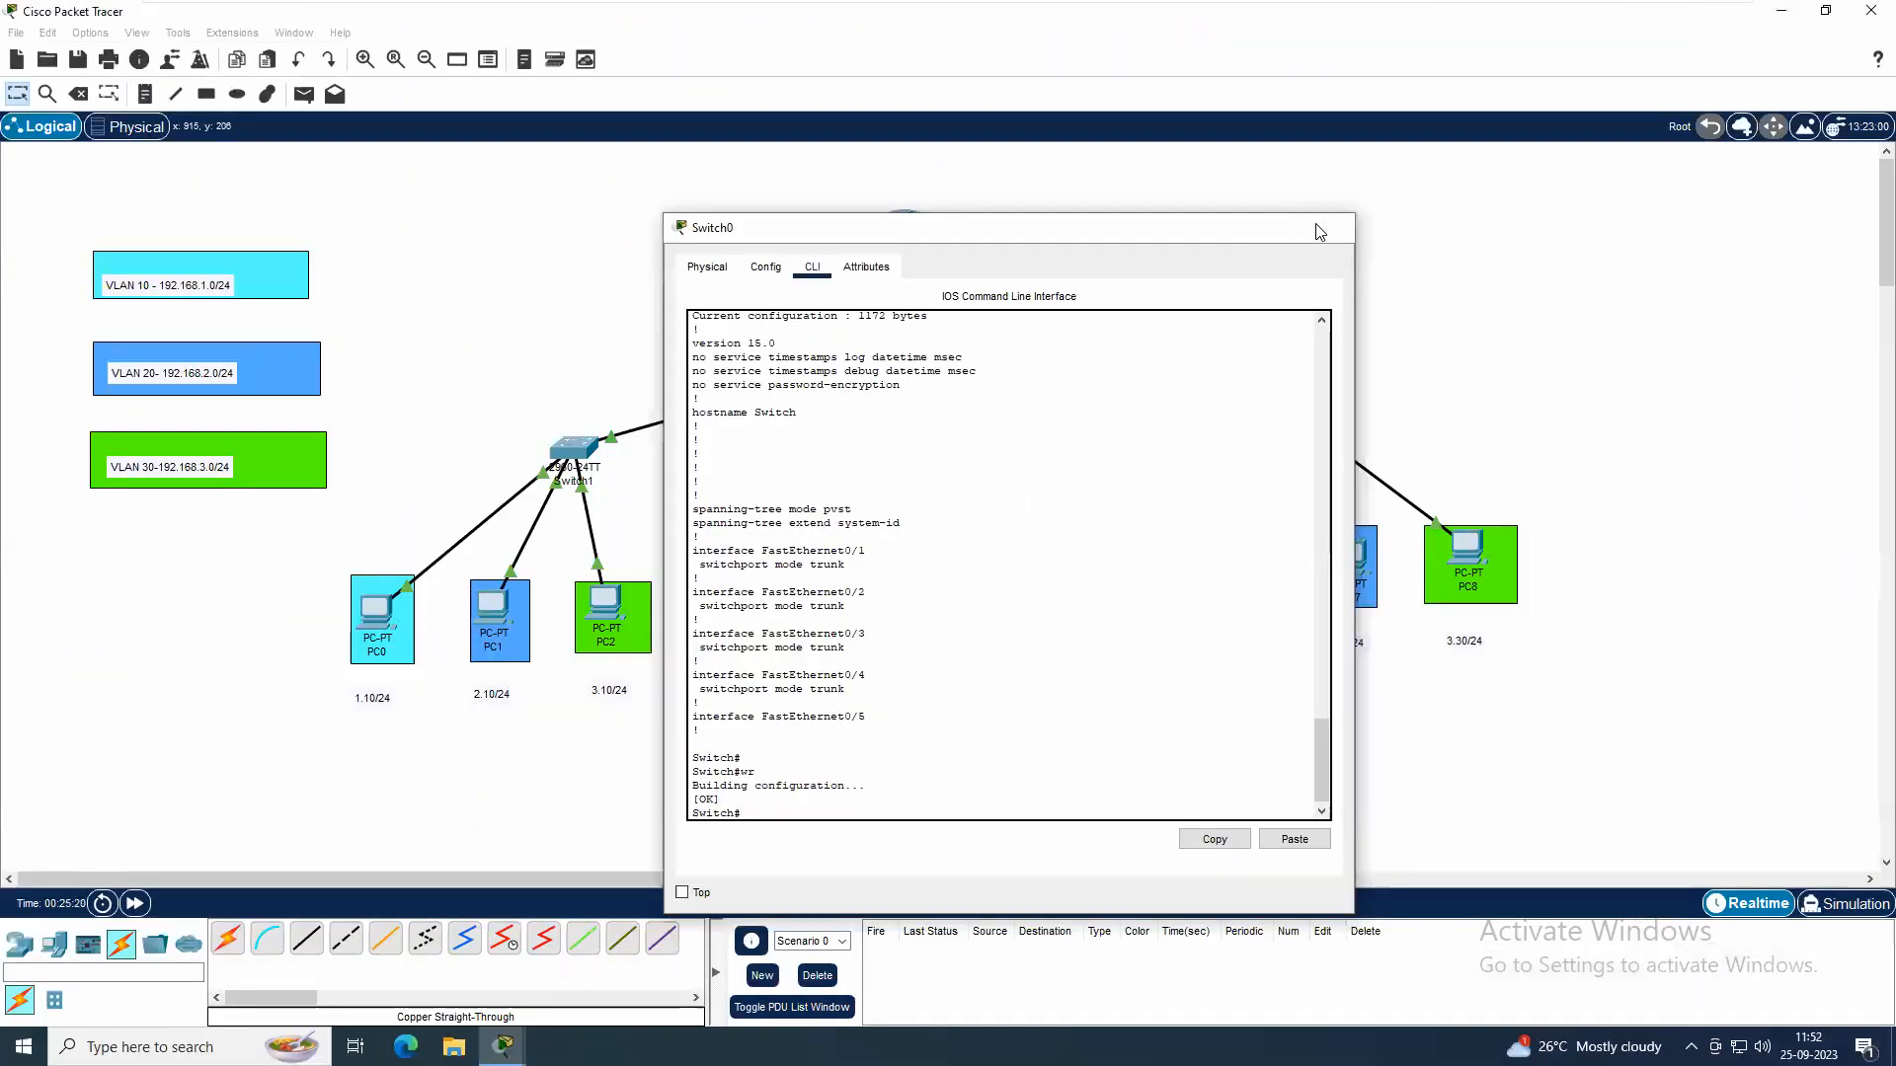
left_click(1328, 228)
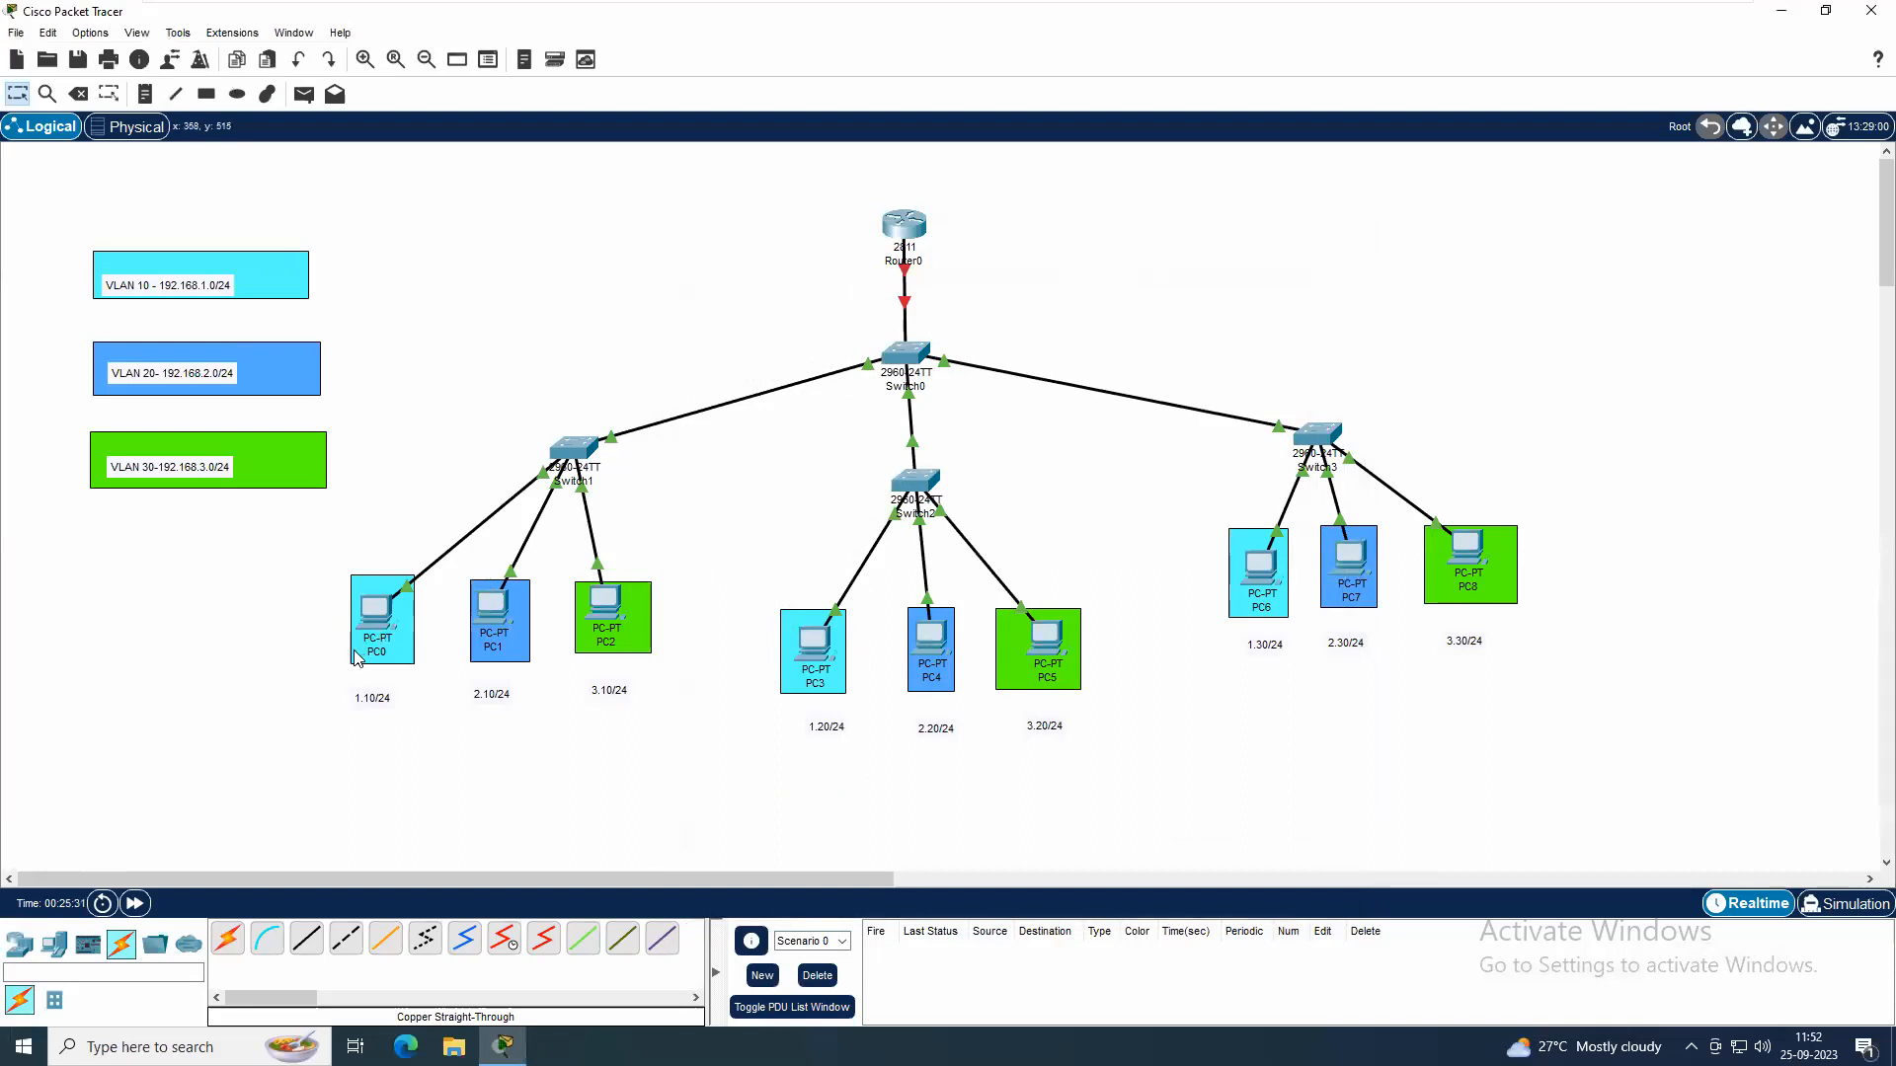
Test connectivity within VLANs by sending simple PDUs from PC0 to PC3 and from PC1 to PC7
left_click(303, 94)
left_click(375, 608)
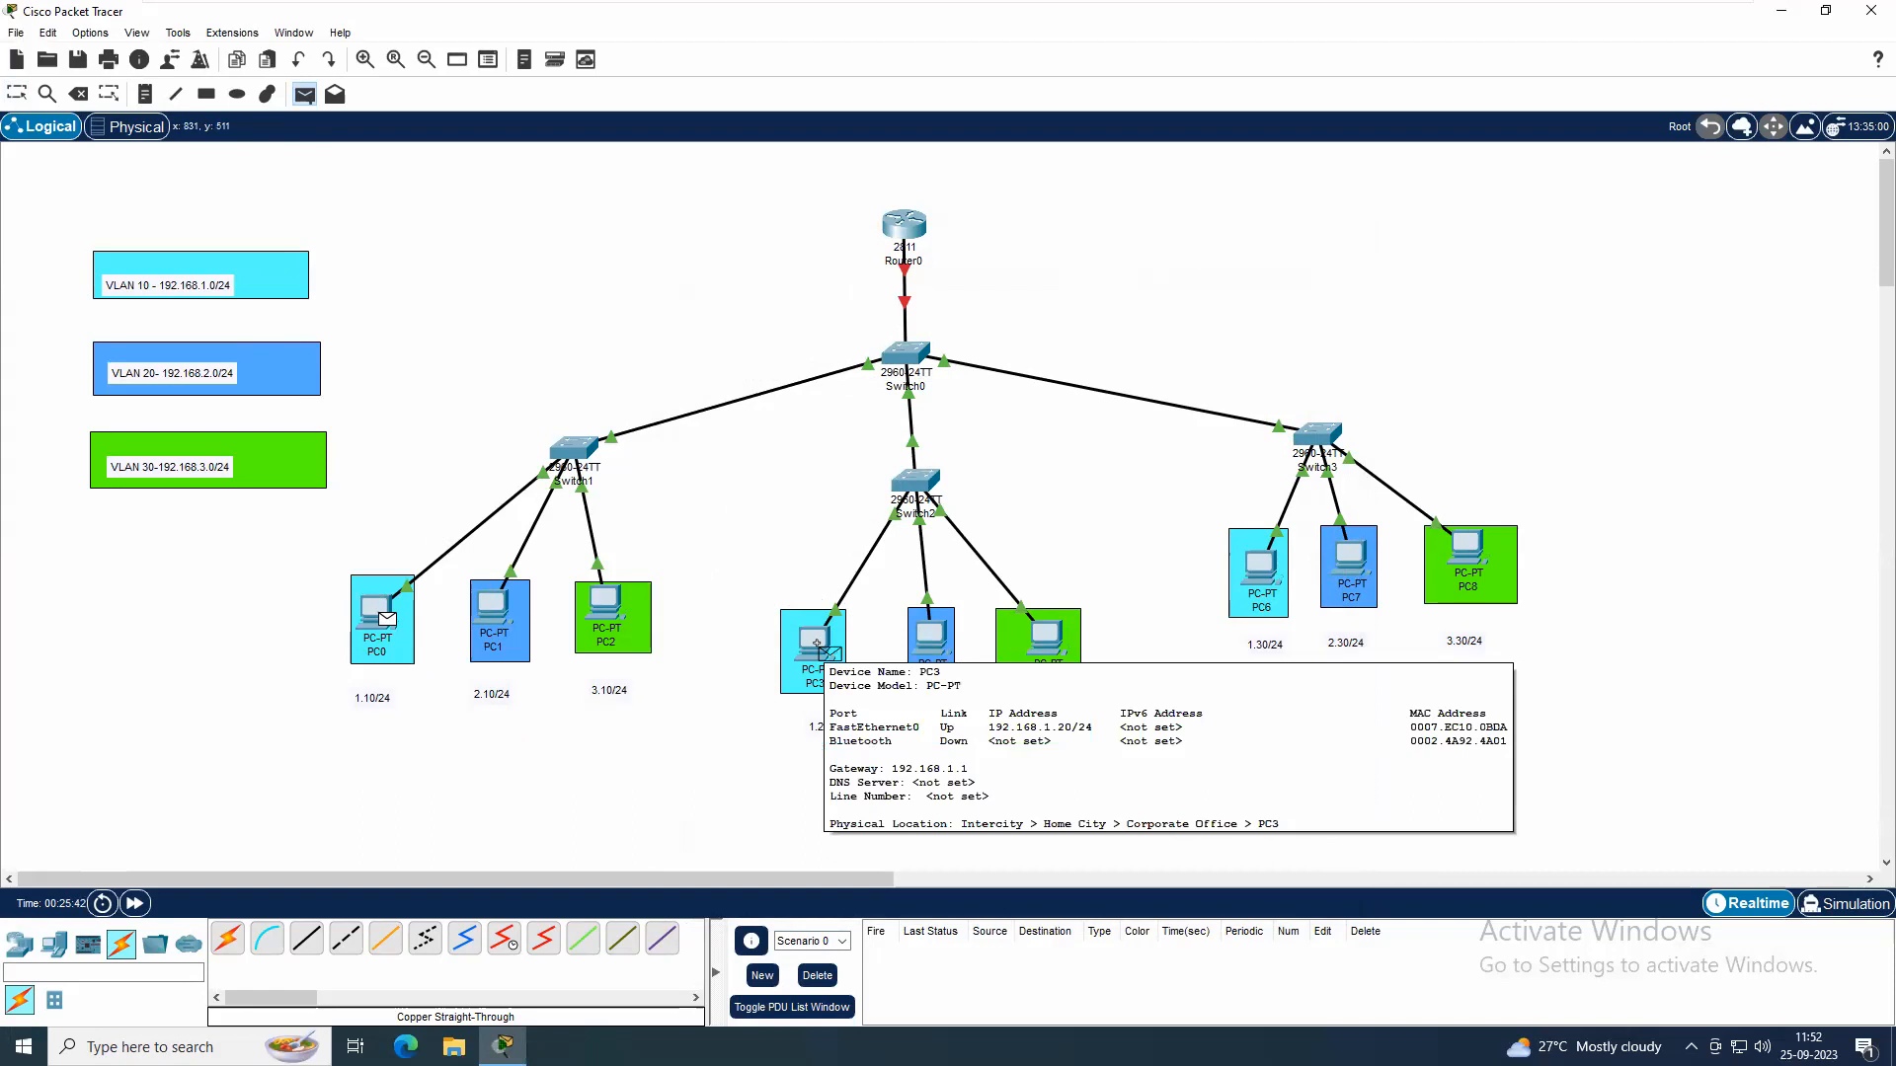
left_click(816, 644)
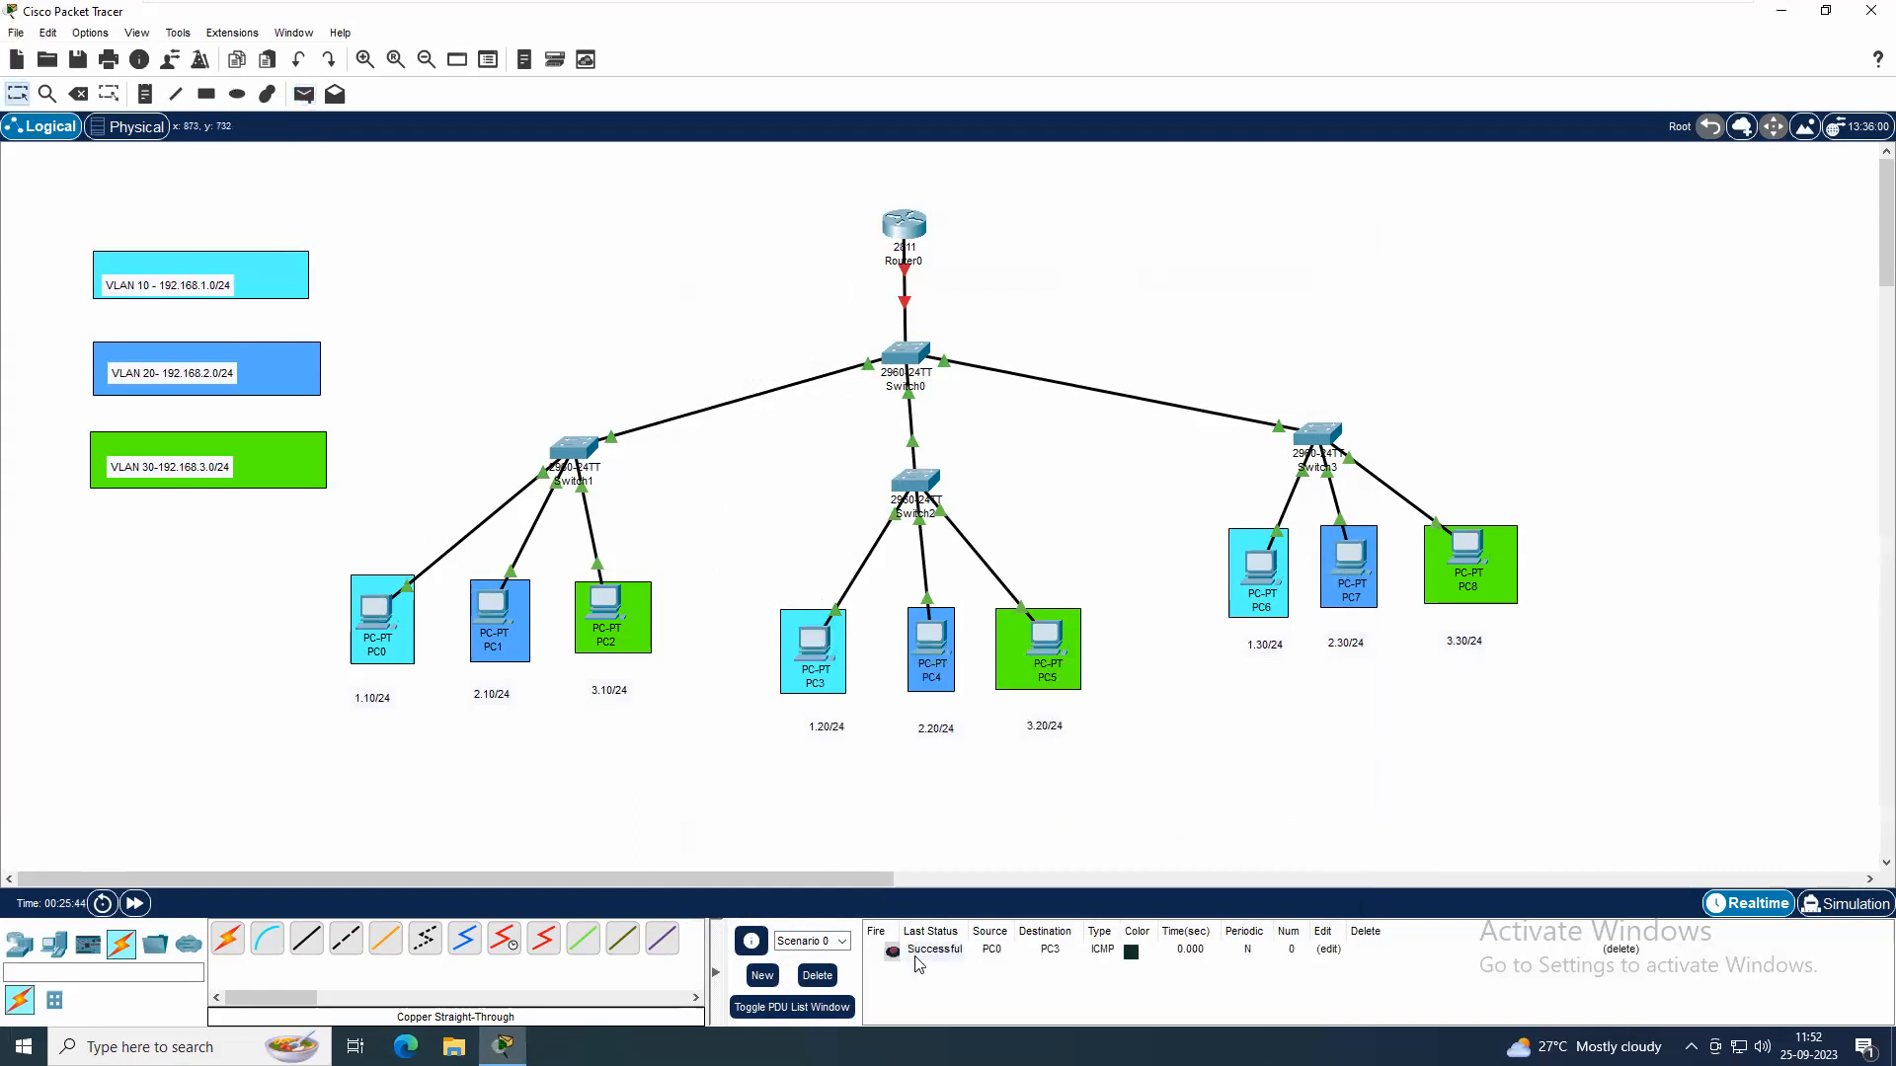
left_click(303, 93)
left_click(499, 617)
left_click(1366, 558)
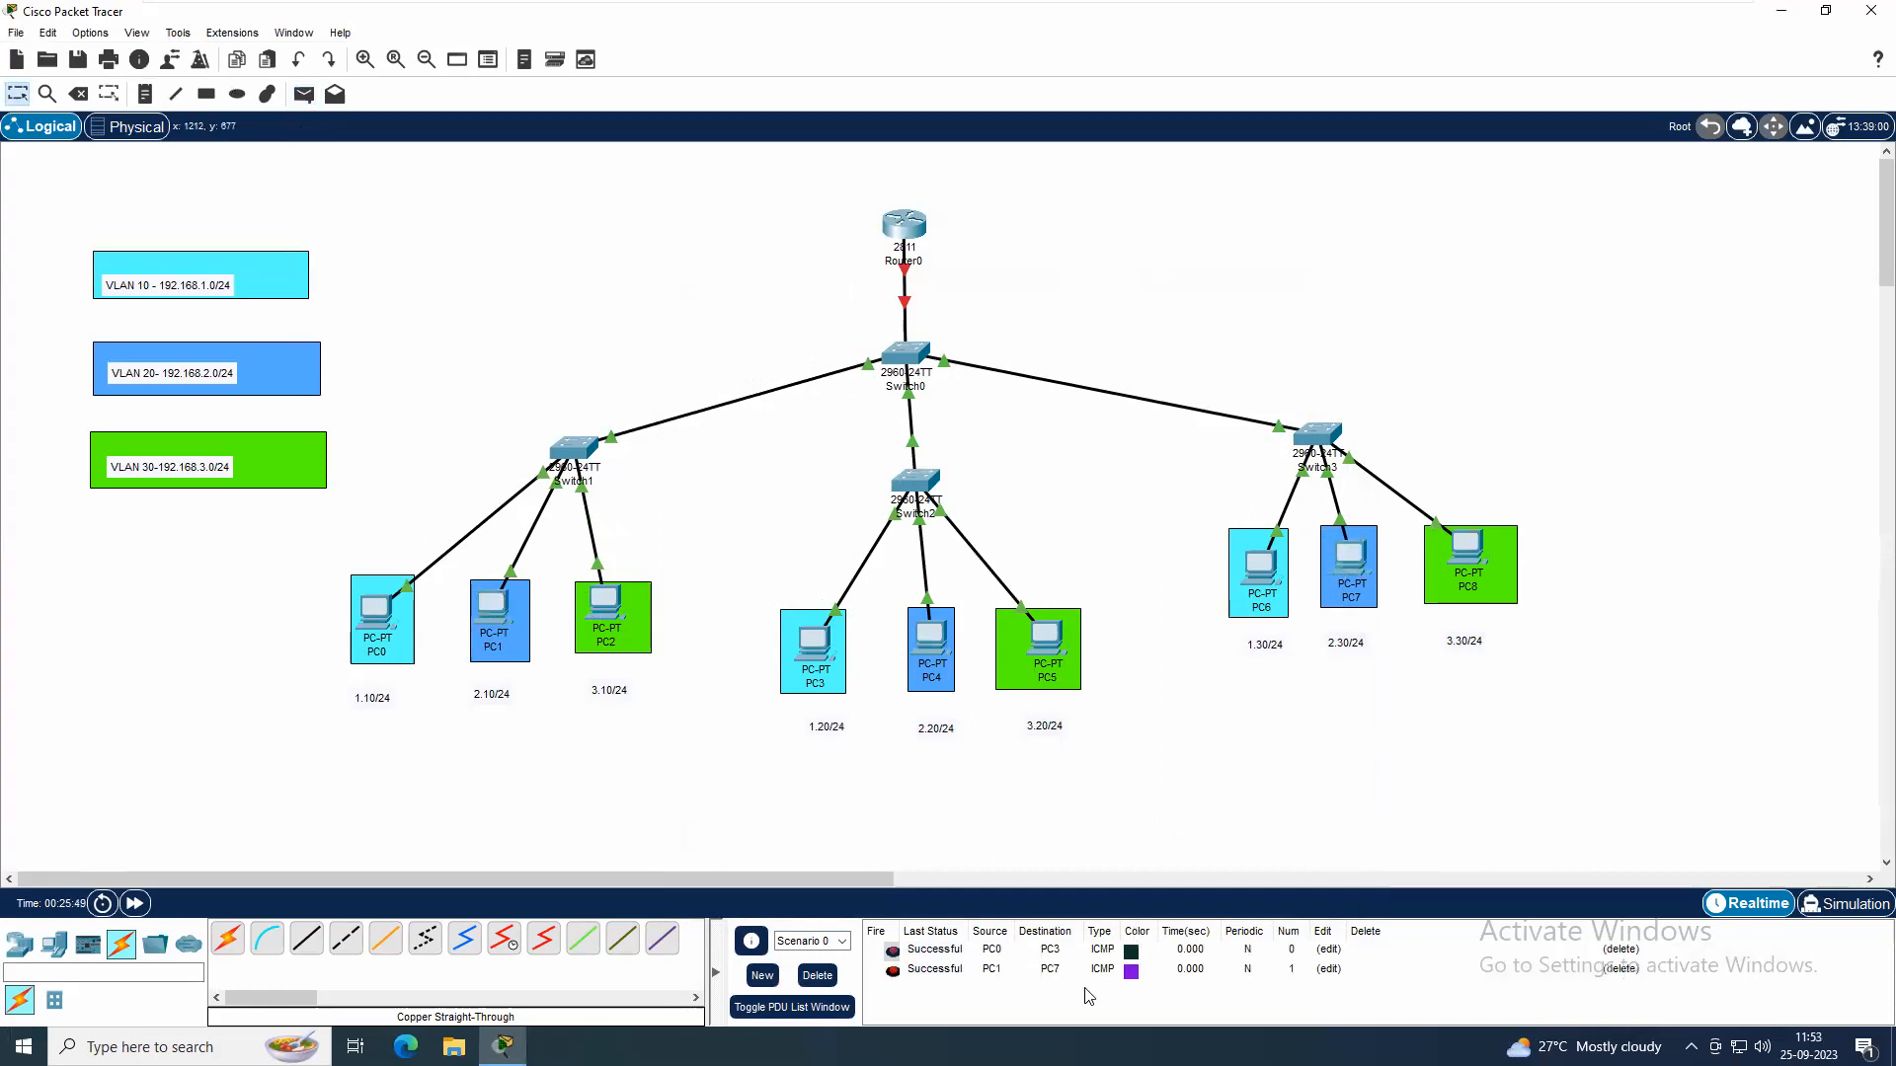
left_click(335, 94)
left_click(1052, 652)
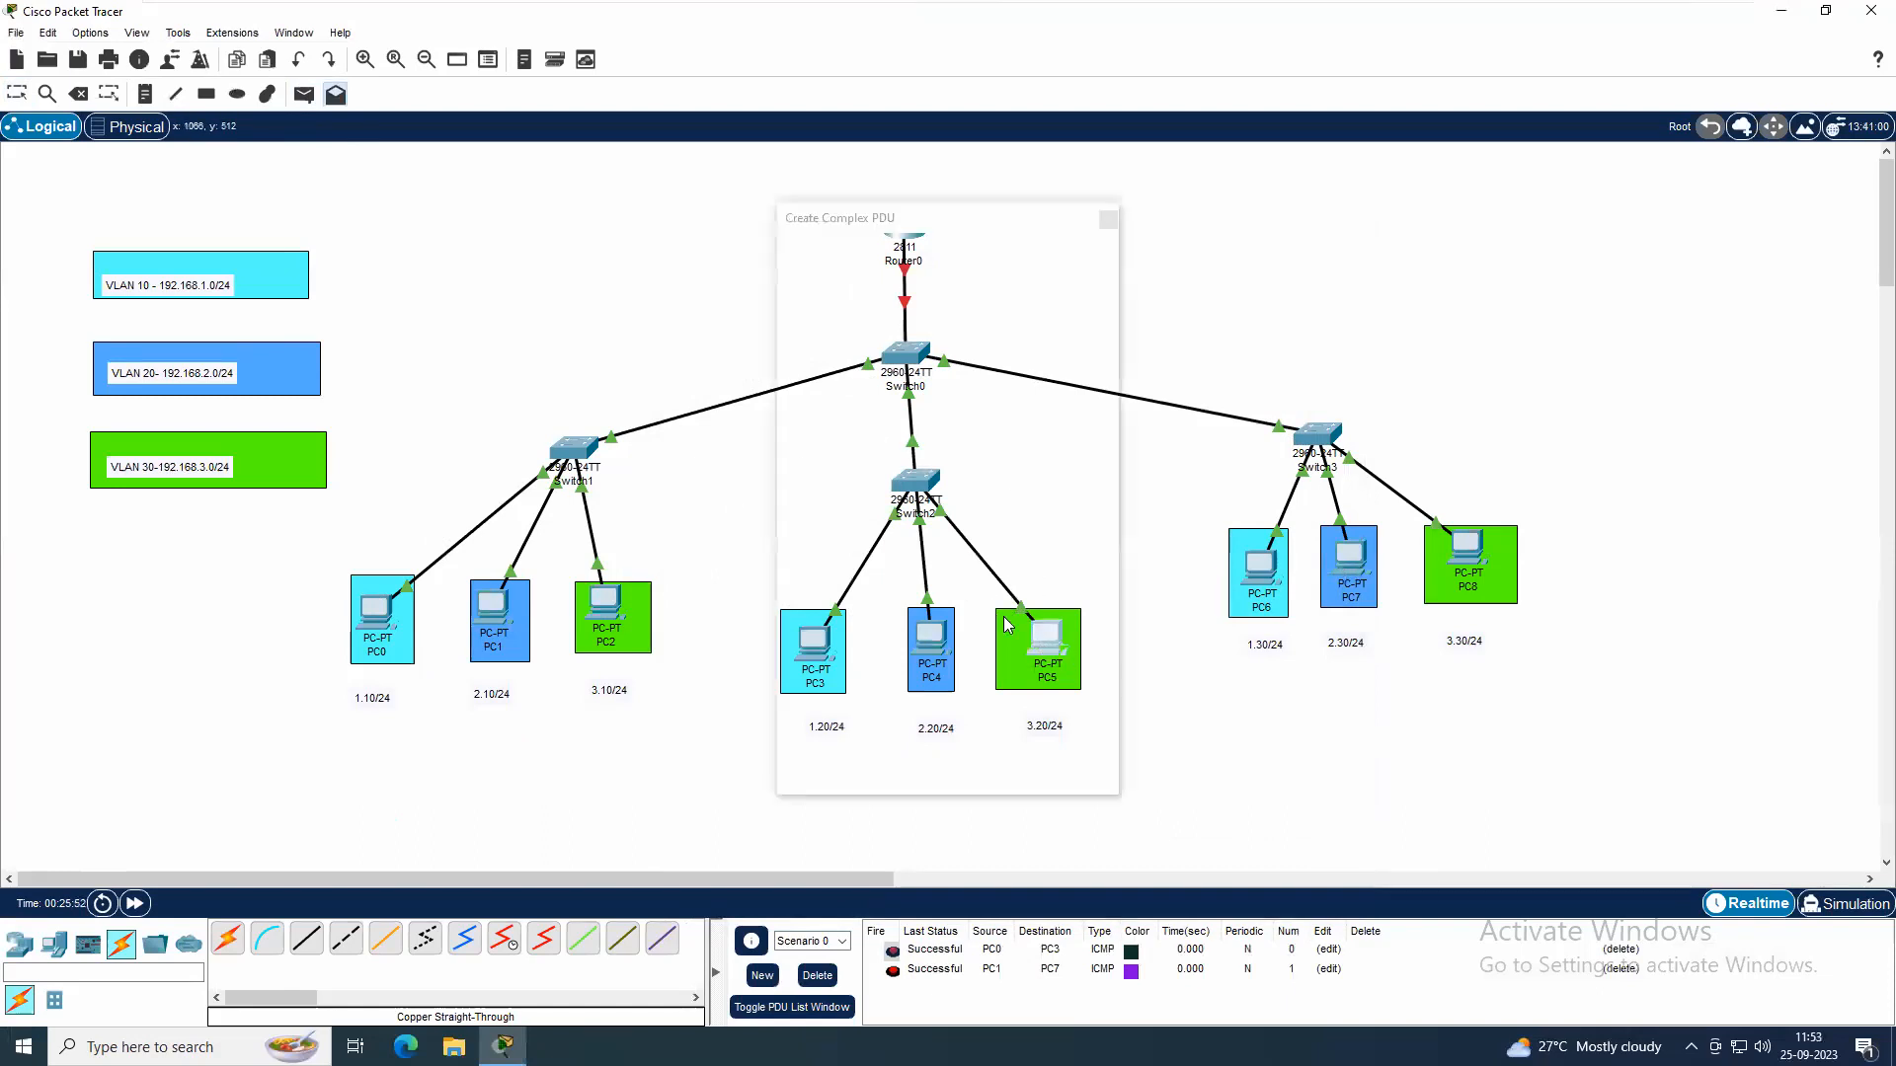
left_click(1105, 208)
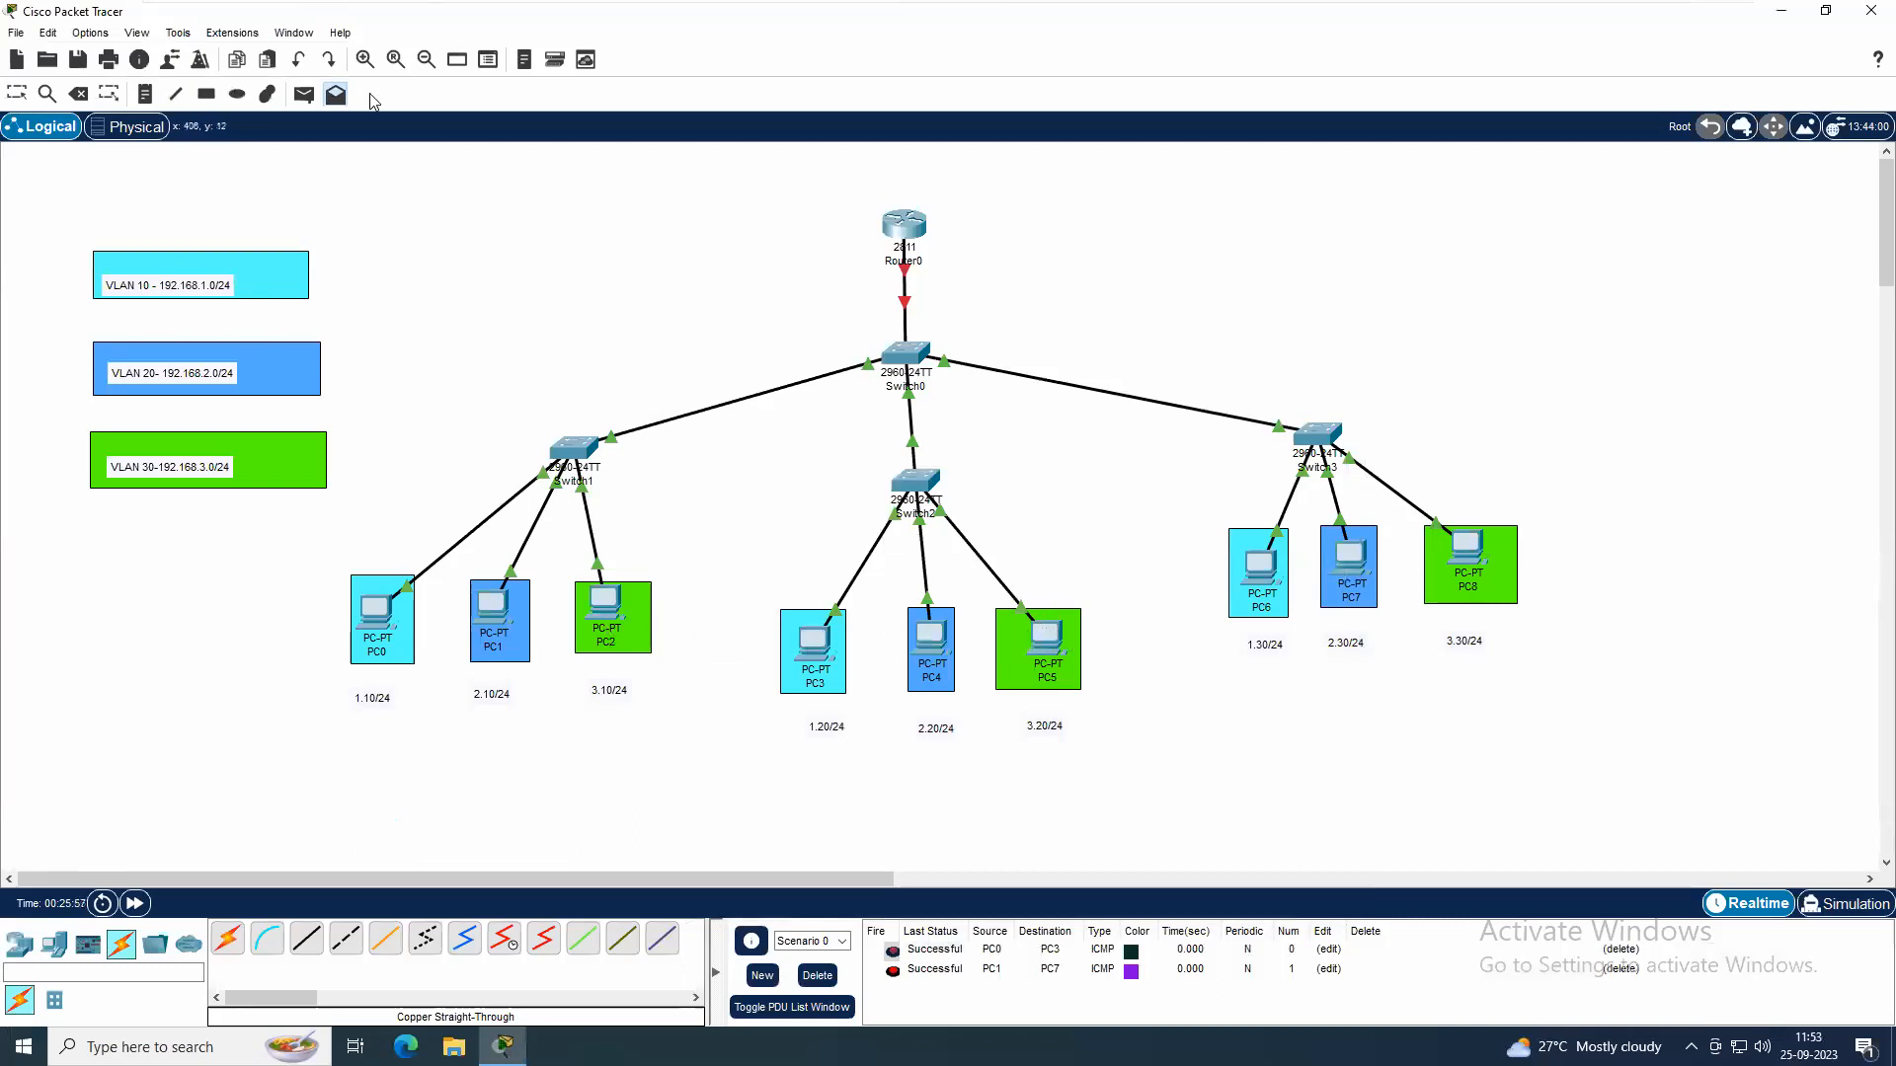
Send a simple PDU from PC5 to PC2 to test connectivity within VLAN 30
left_click(304, 96)
left_click(1047, 640)
left_click(620, 596)
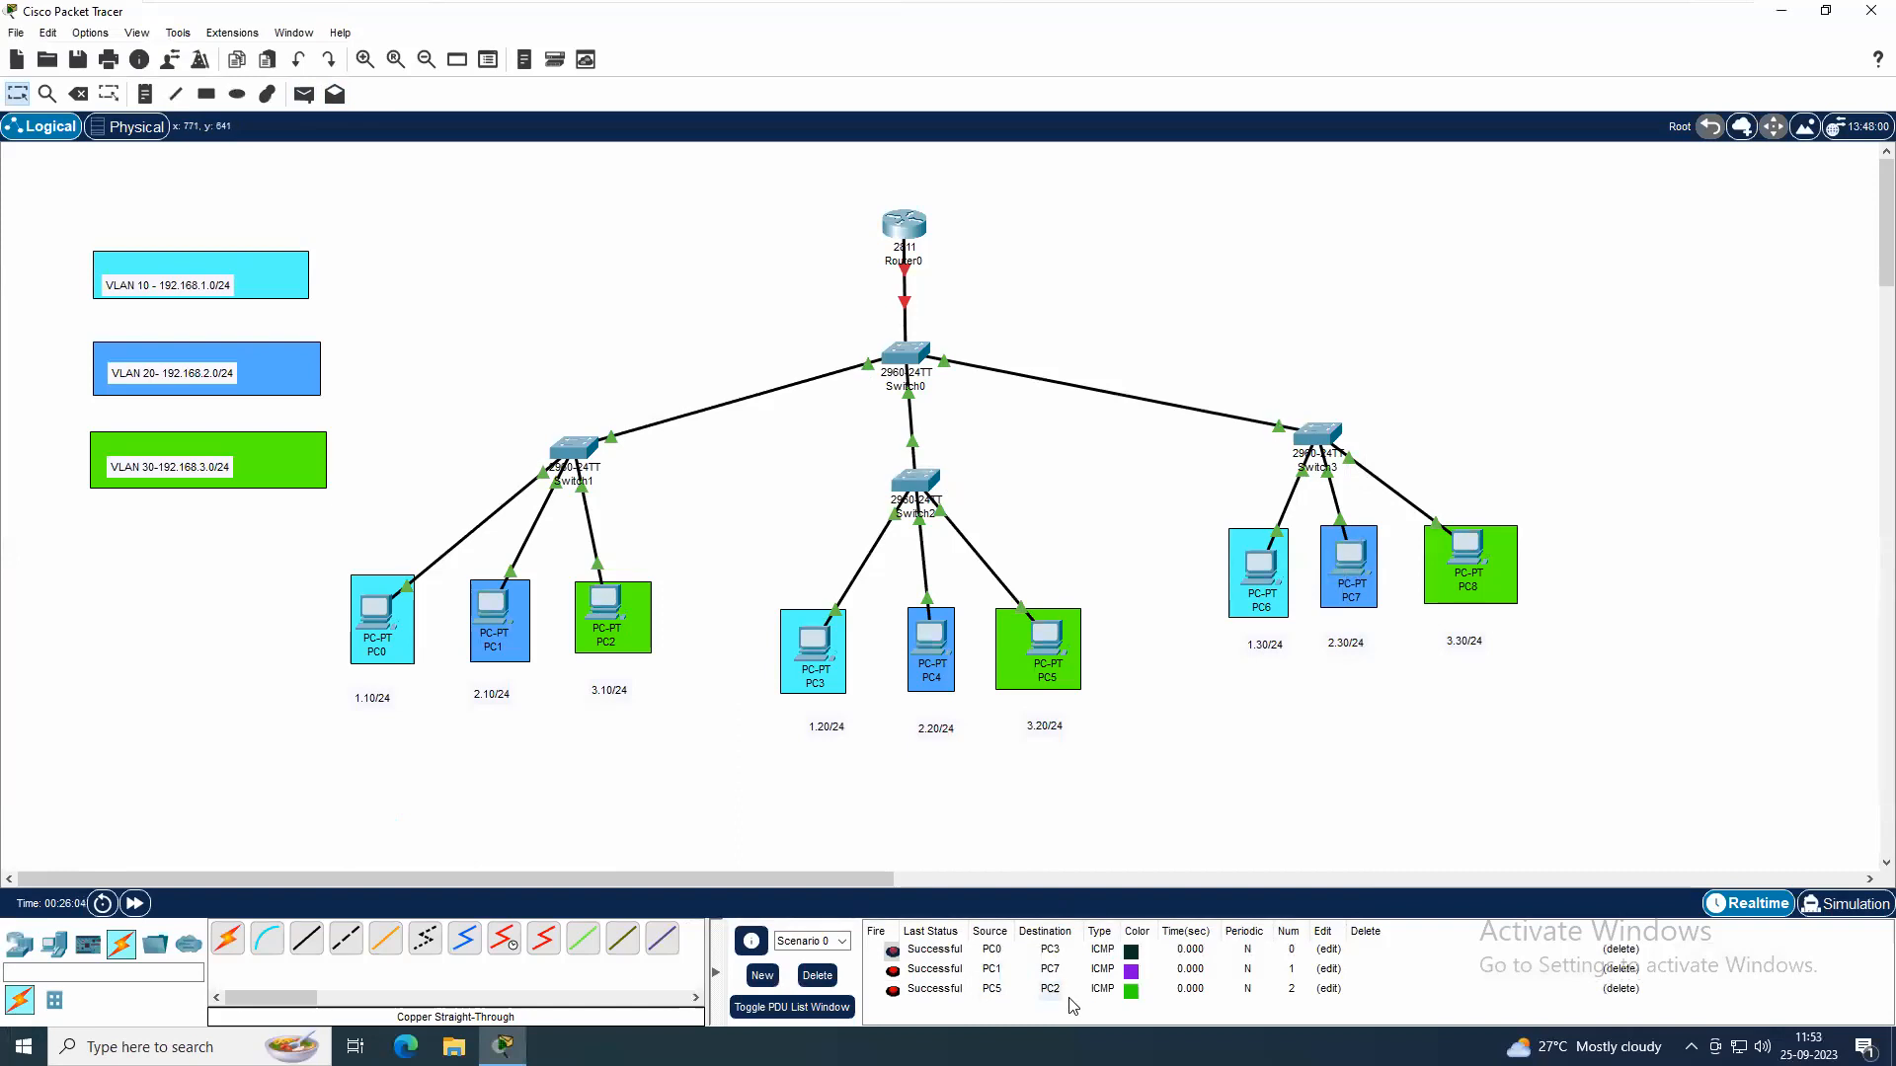
Send two simple PDUs from PC1 to PC0 to test connectivity between VLAN 20 and VLAN 10
left_click(306, 94)
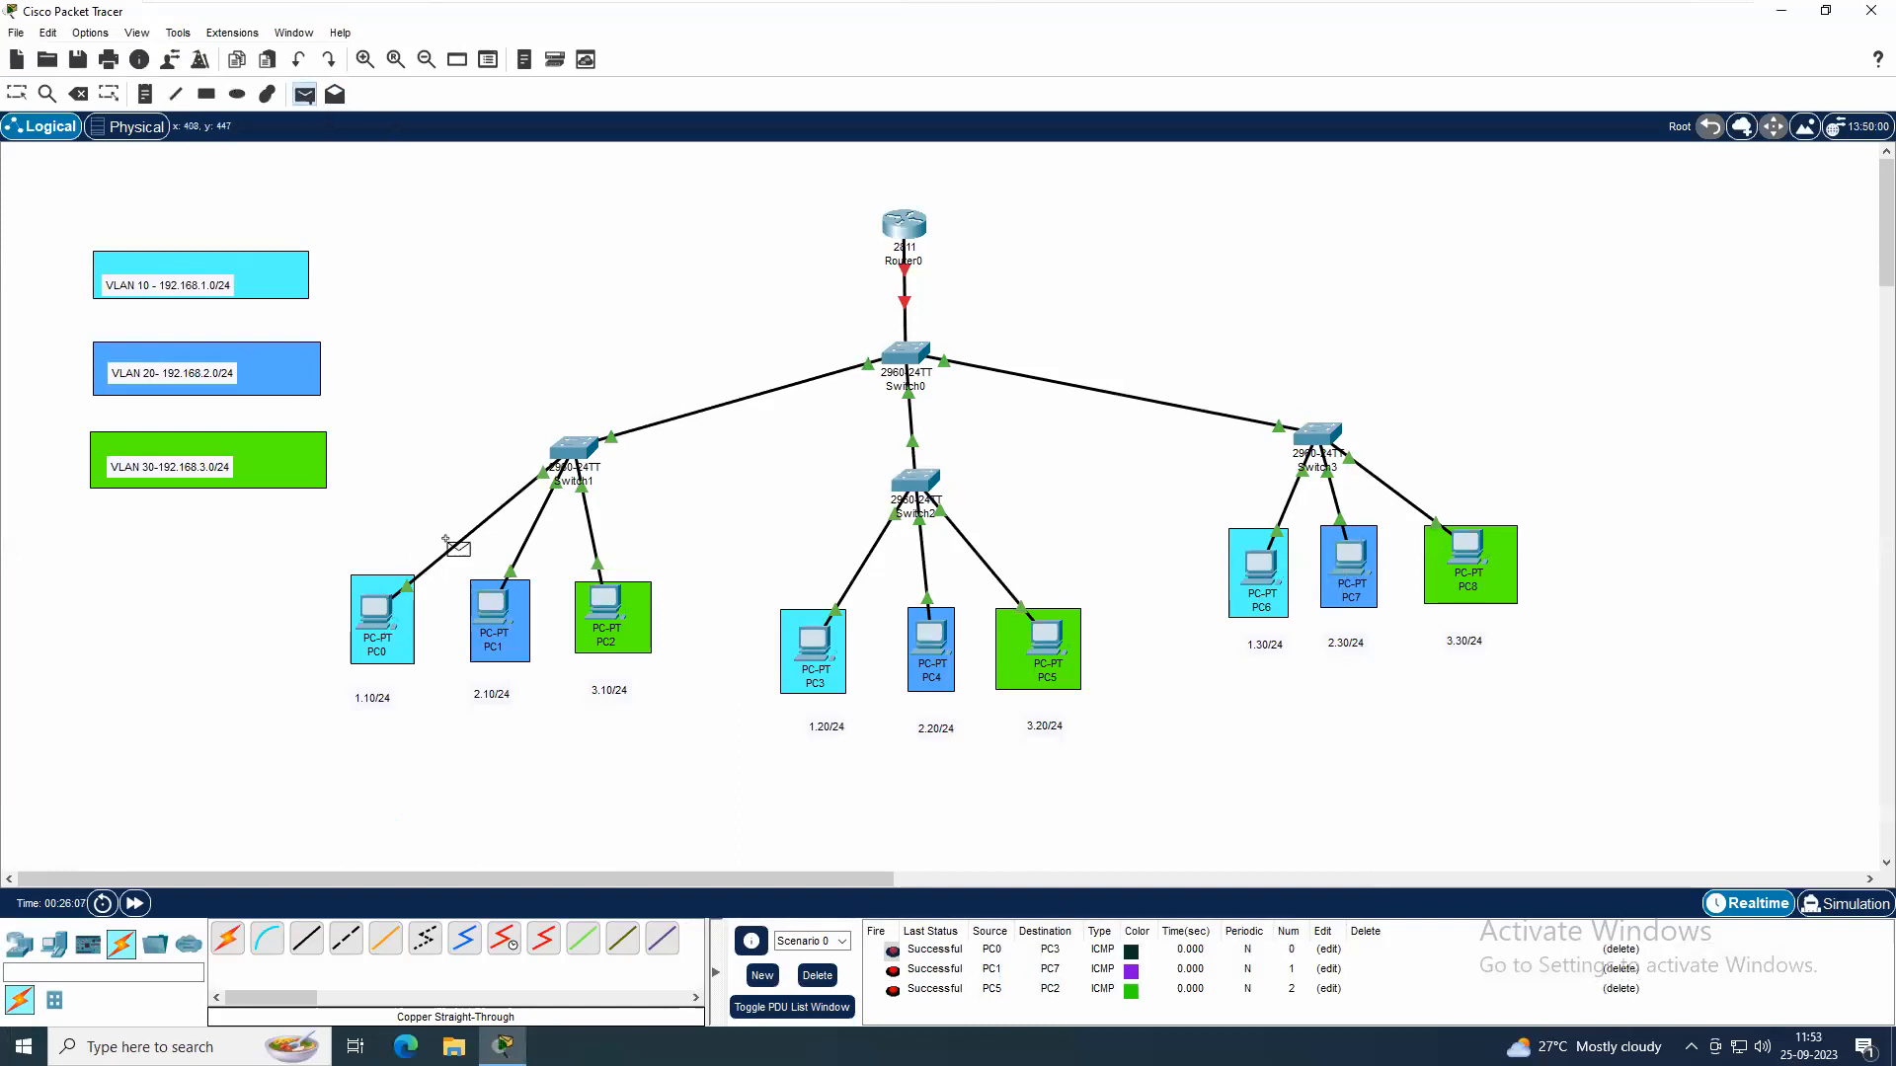
left_click(499, 607)
left_click(388, 617)
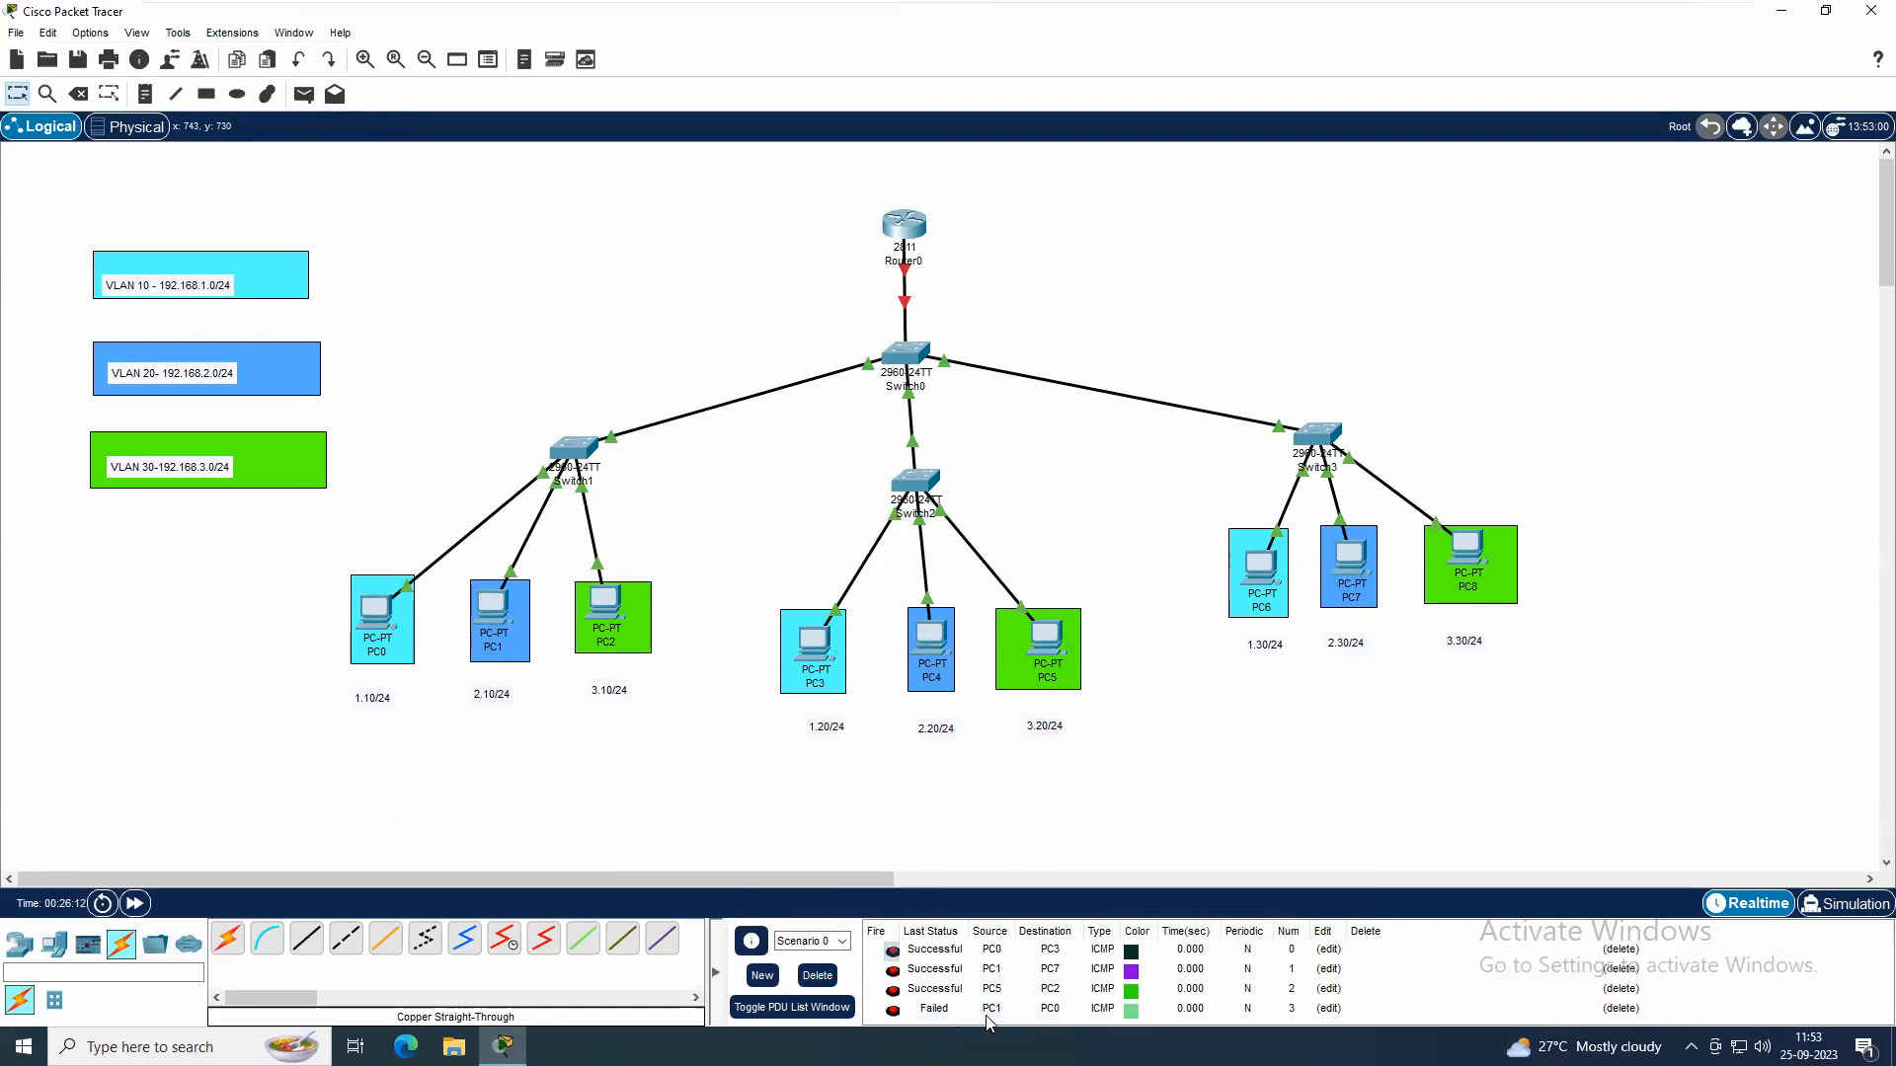
left_click(305, 94)
left_click(500, 606)
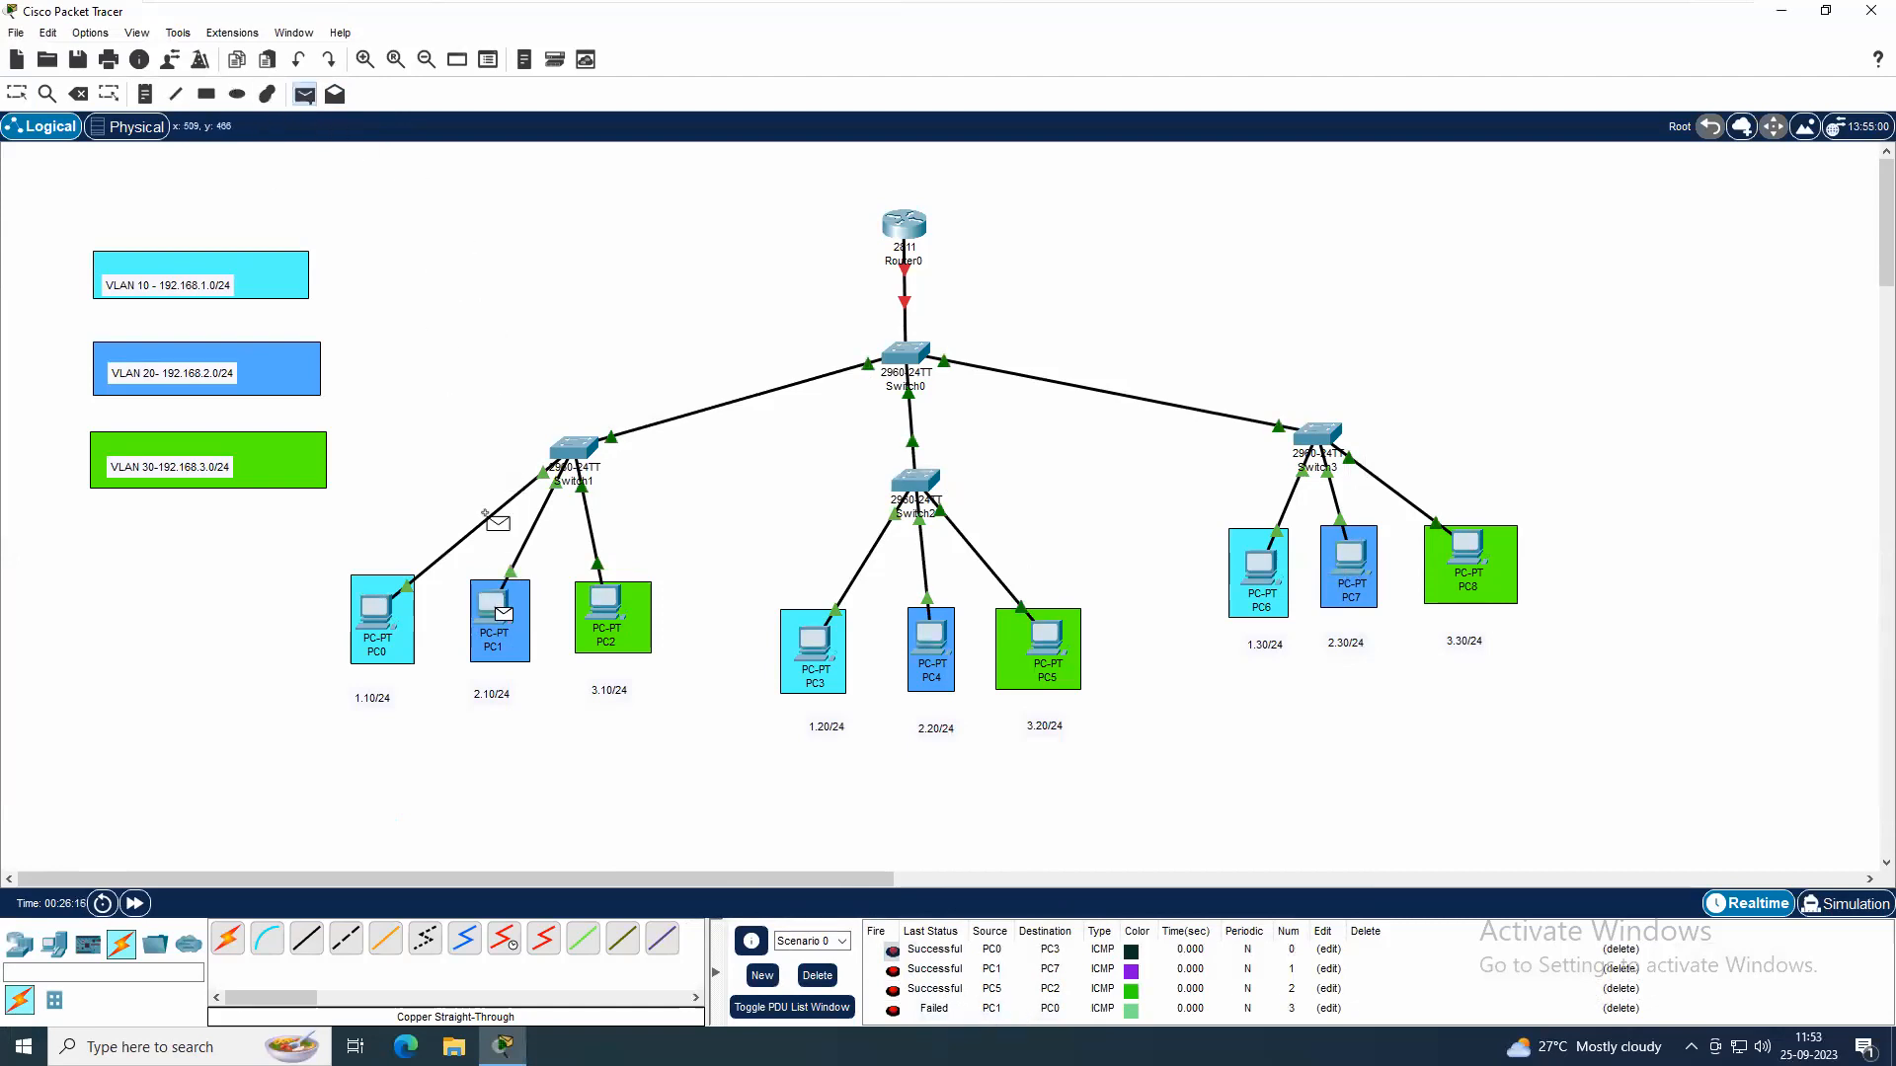
left_click(376, 607)
scroll(962, 1014, "down", 1)
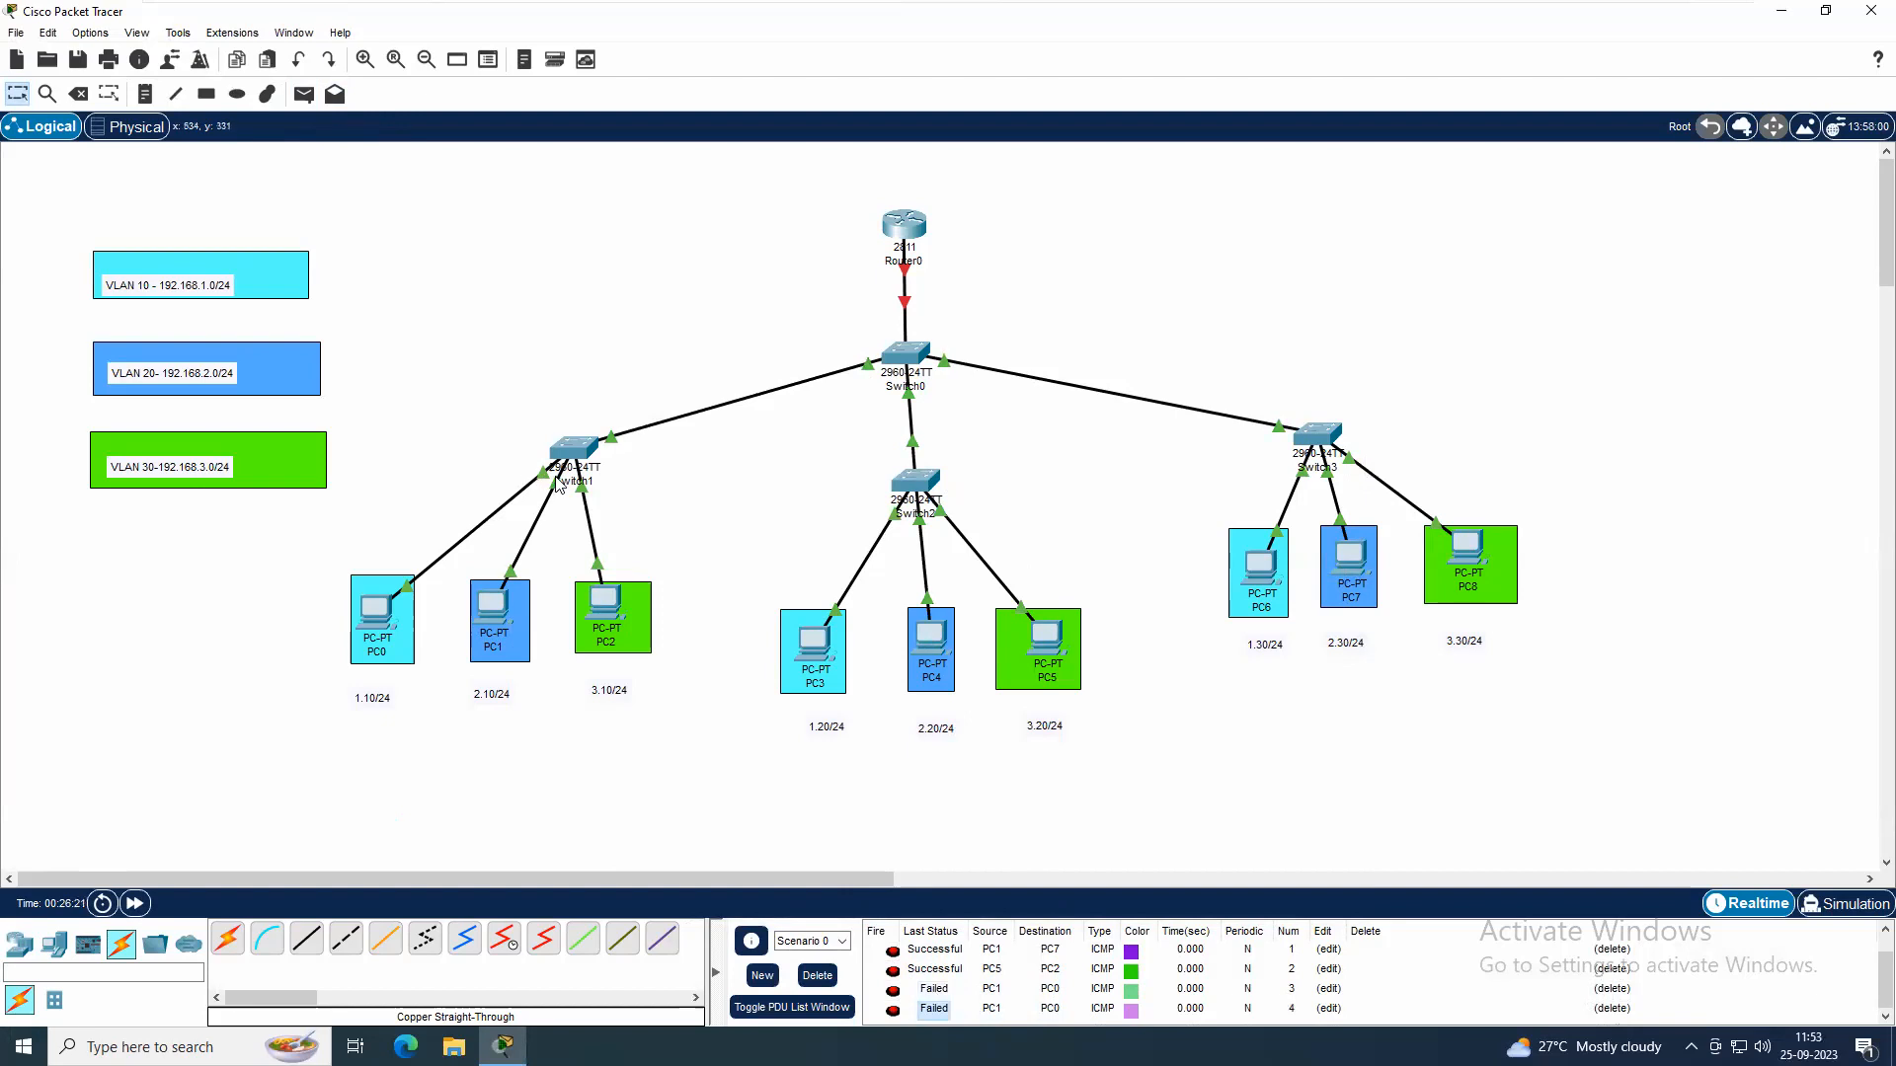
Delete the test PDU scenario and open Router0's command line
left_click(817, 976)
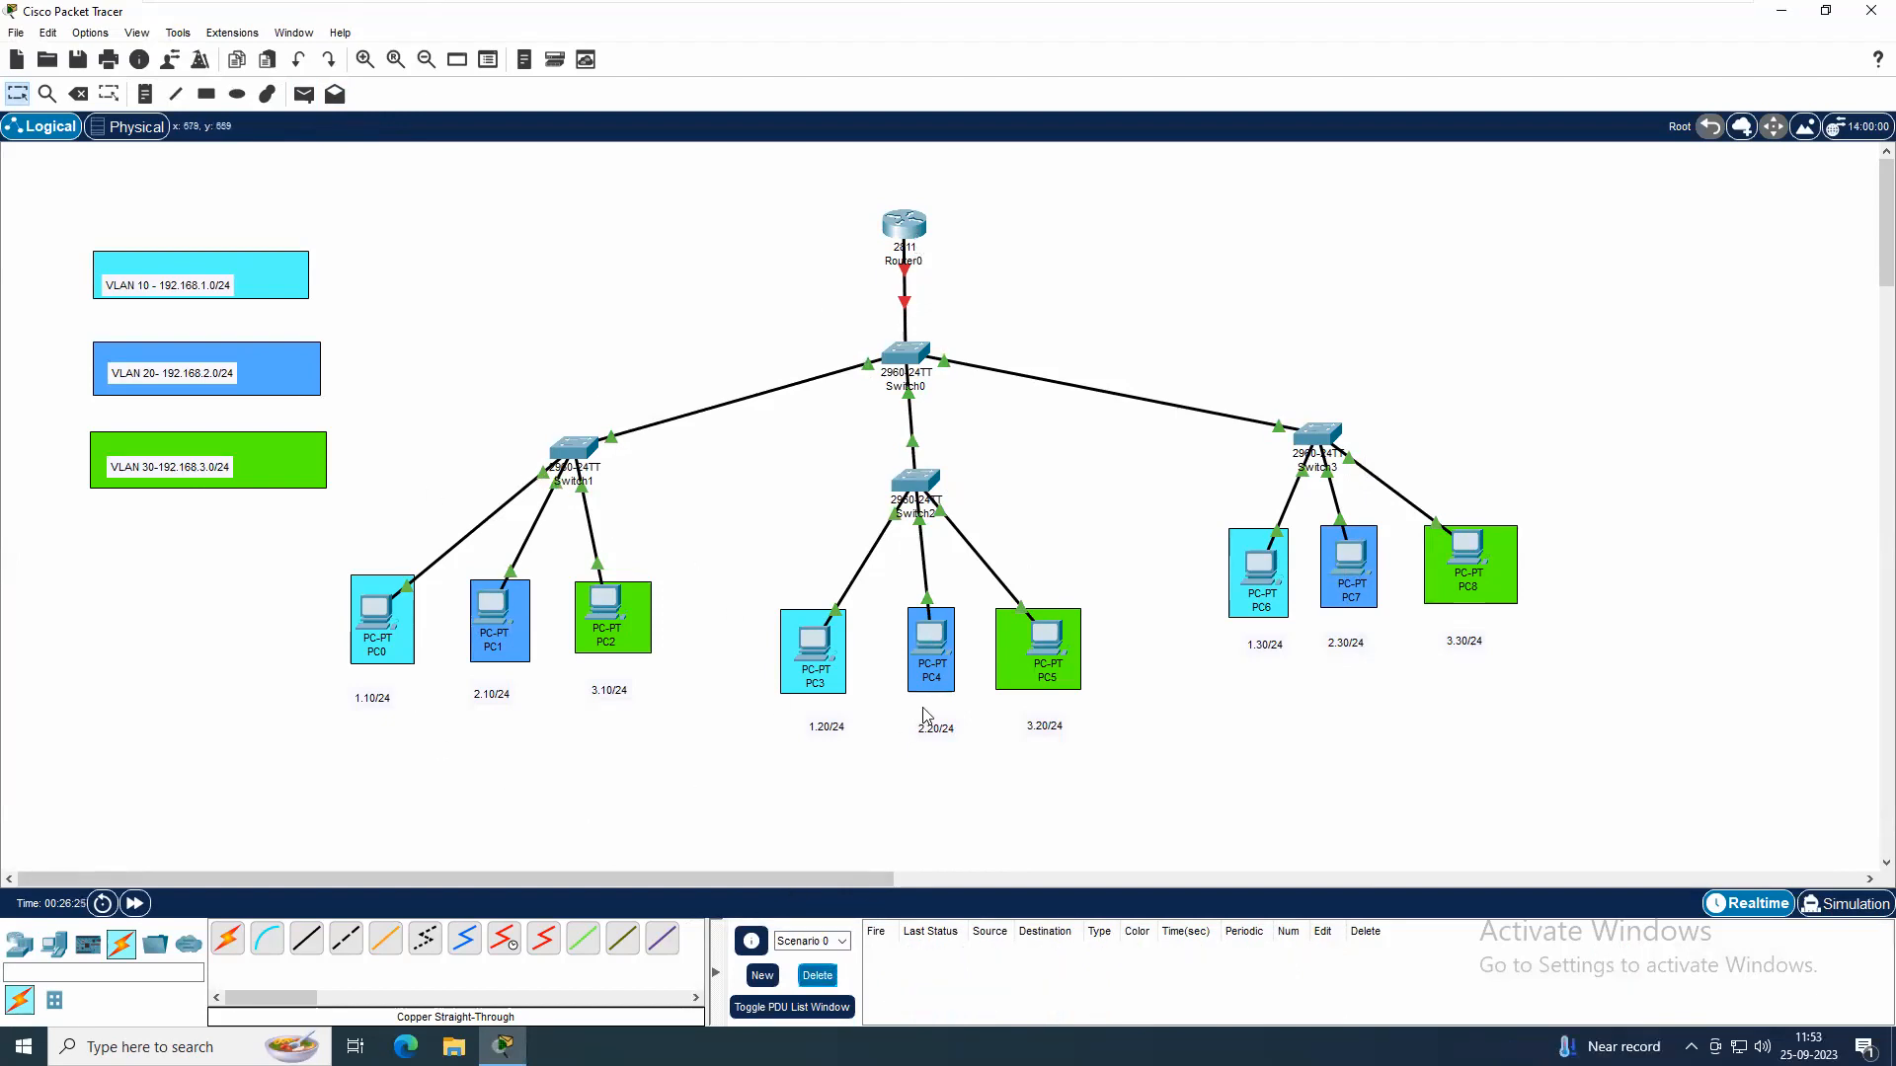
left_click(913, 217)
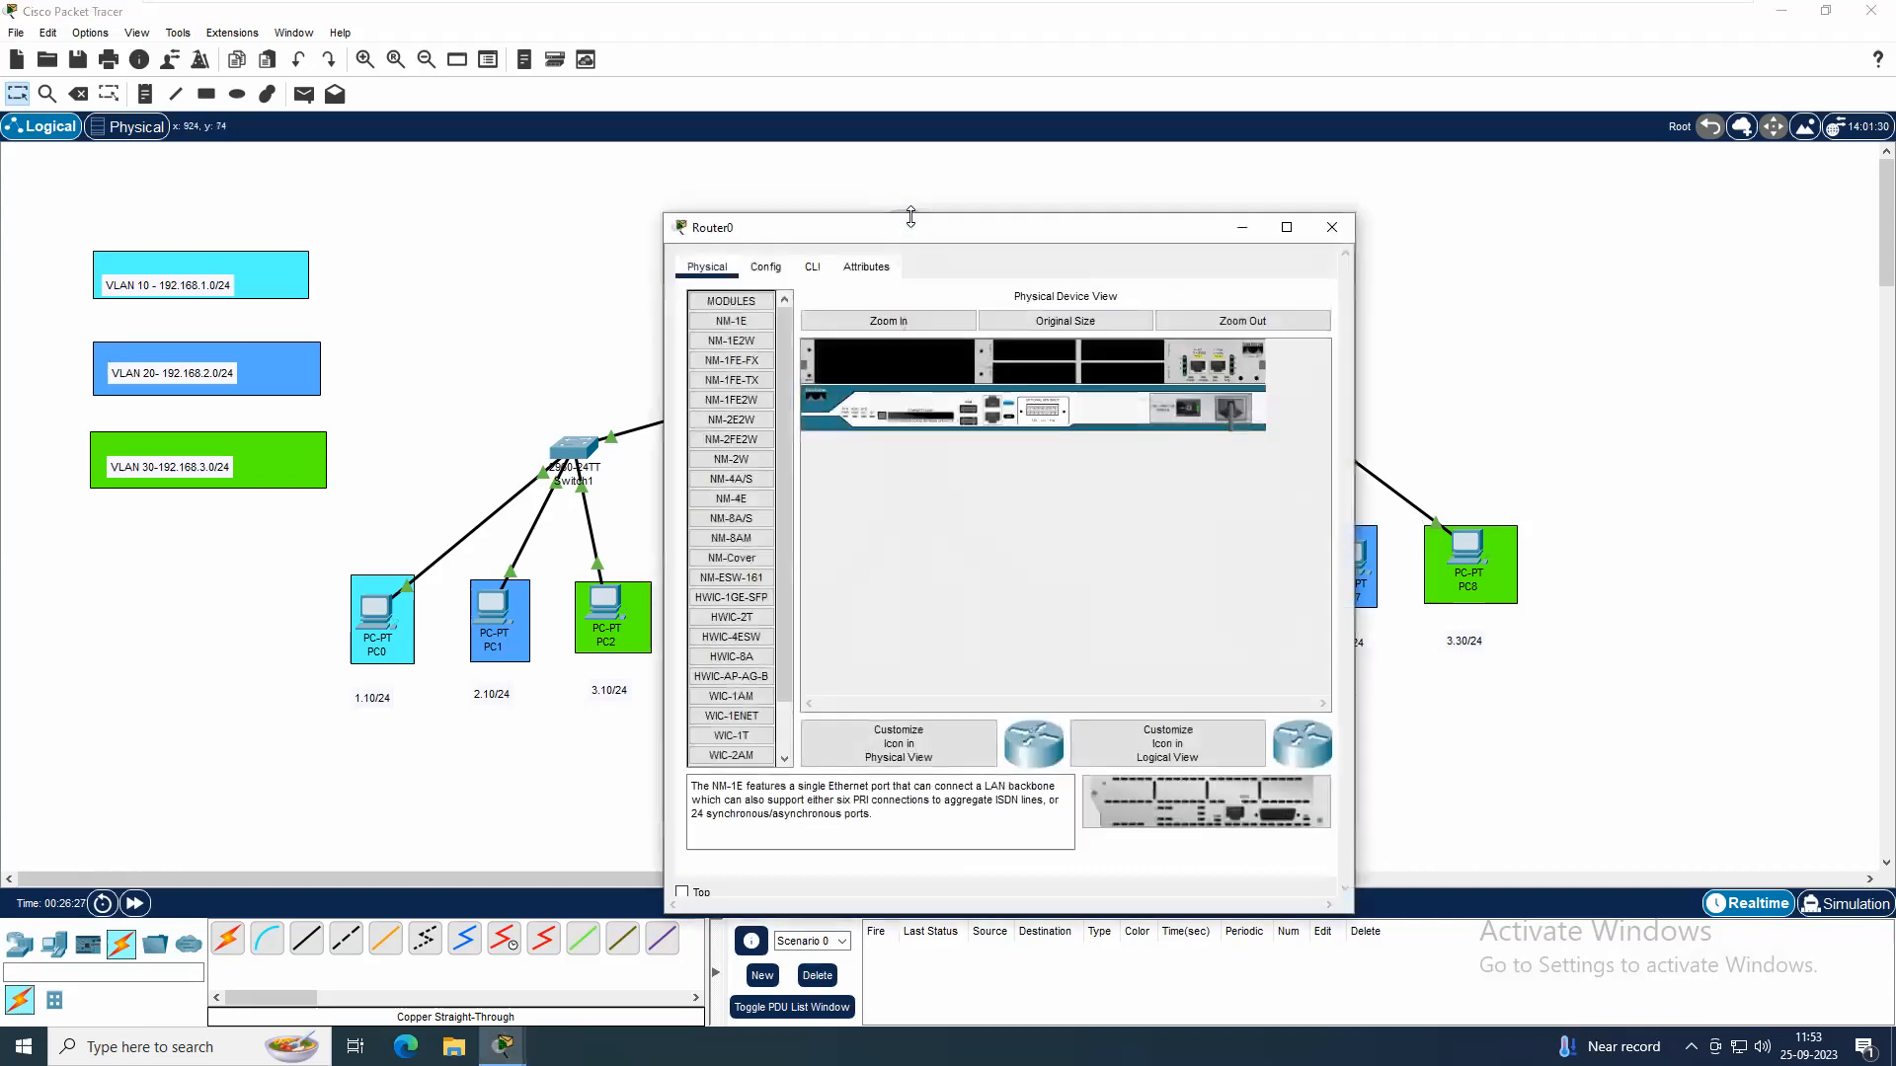
left_click(814, 269)
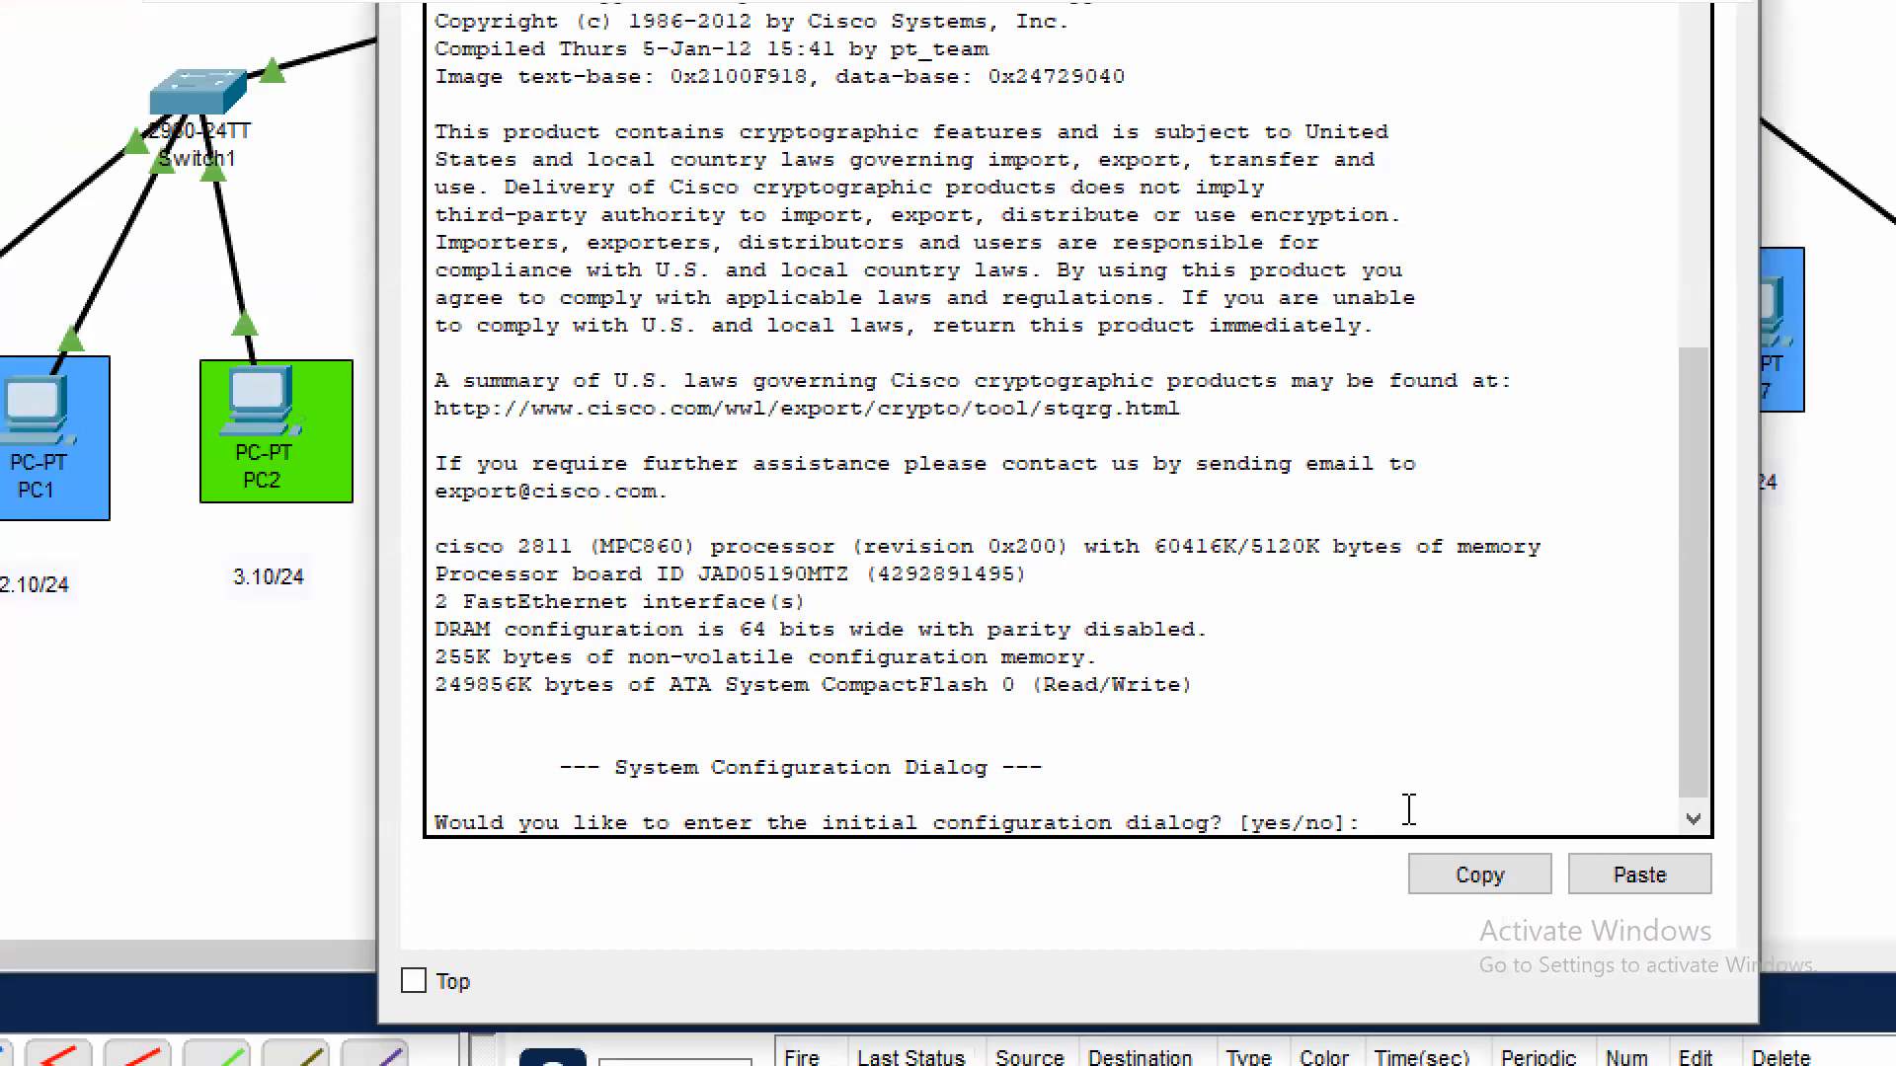
Decline the router's initial configuration dialog and enter global configuration mode
type("no")
key("Return")
key("Return")
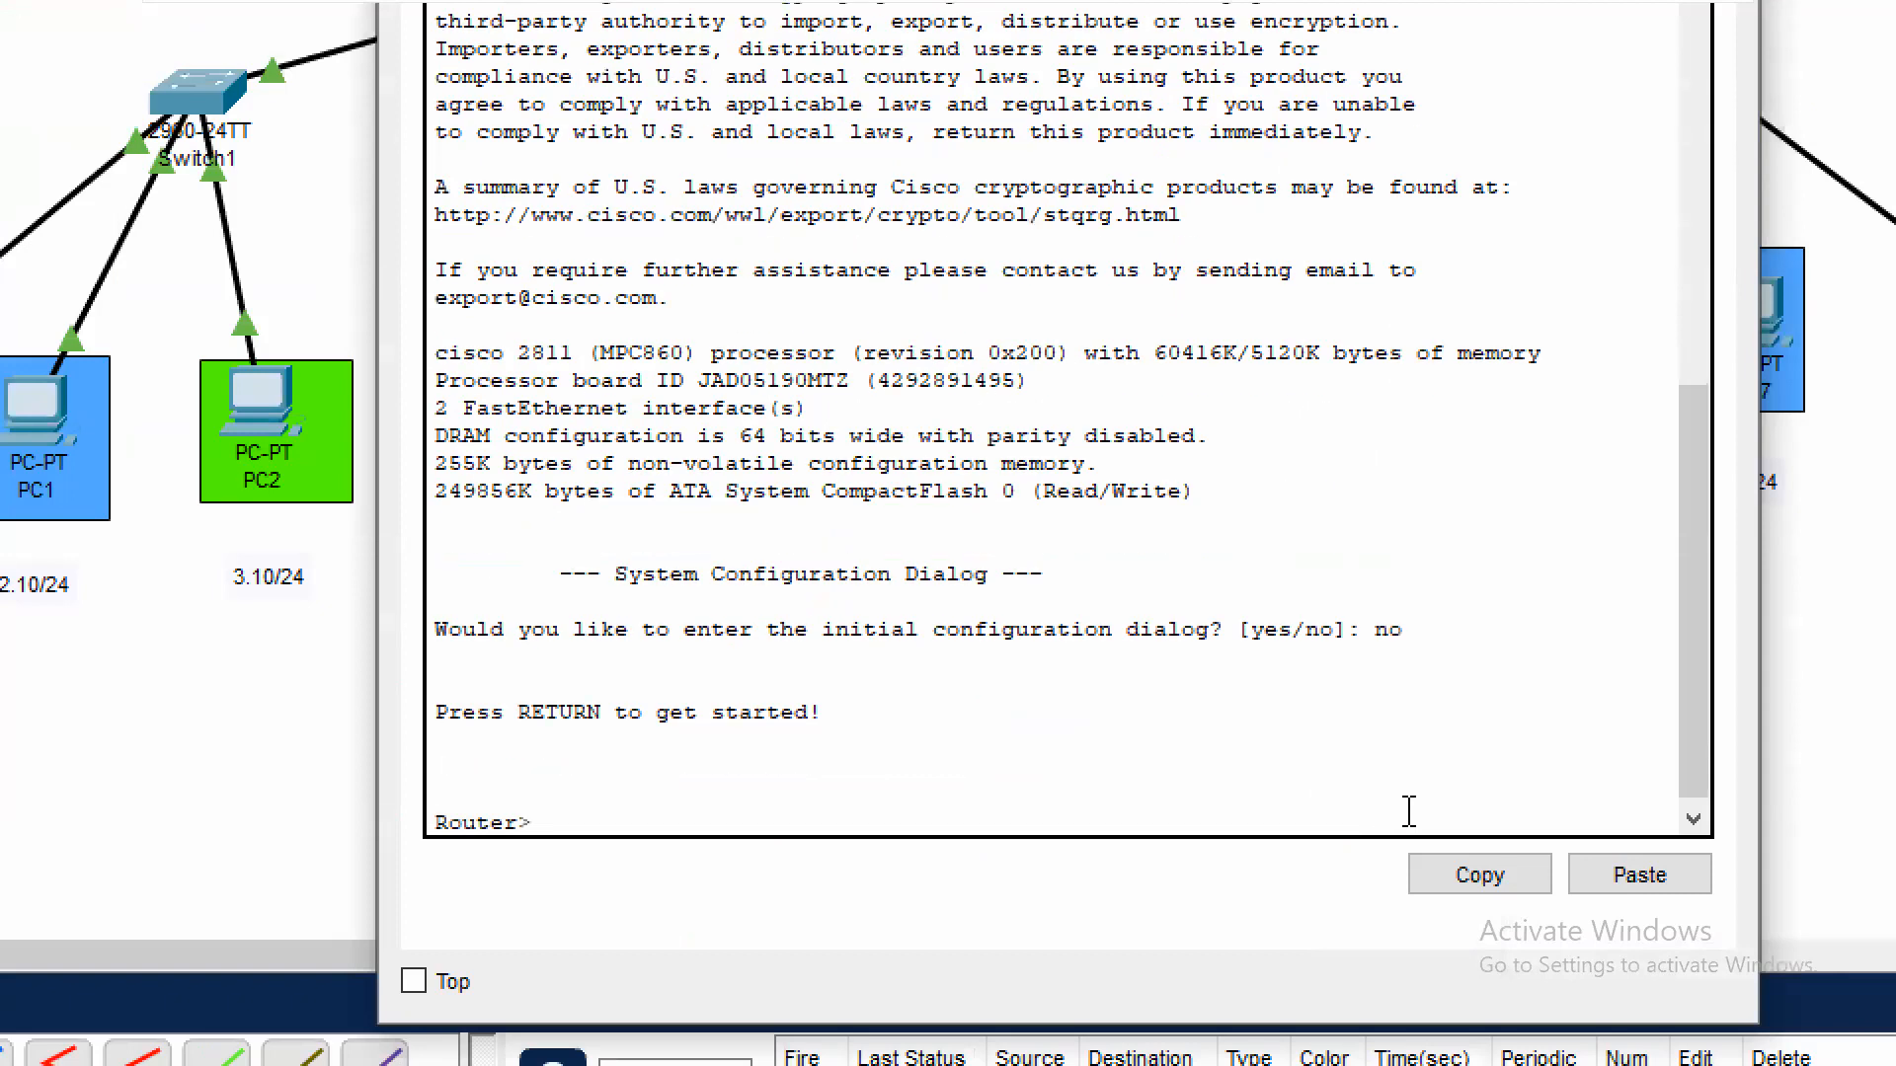
type("en")
key("Return")
type("cont")
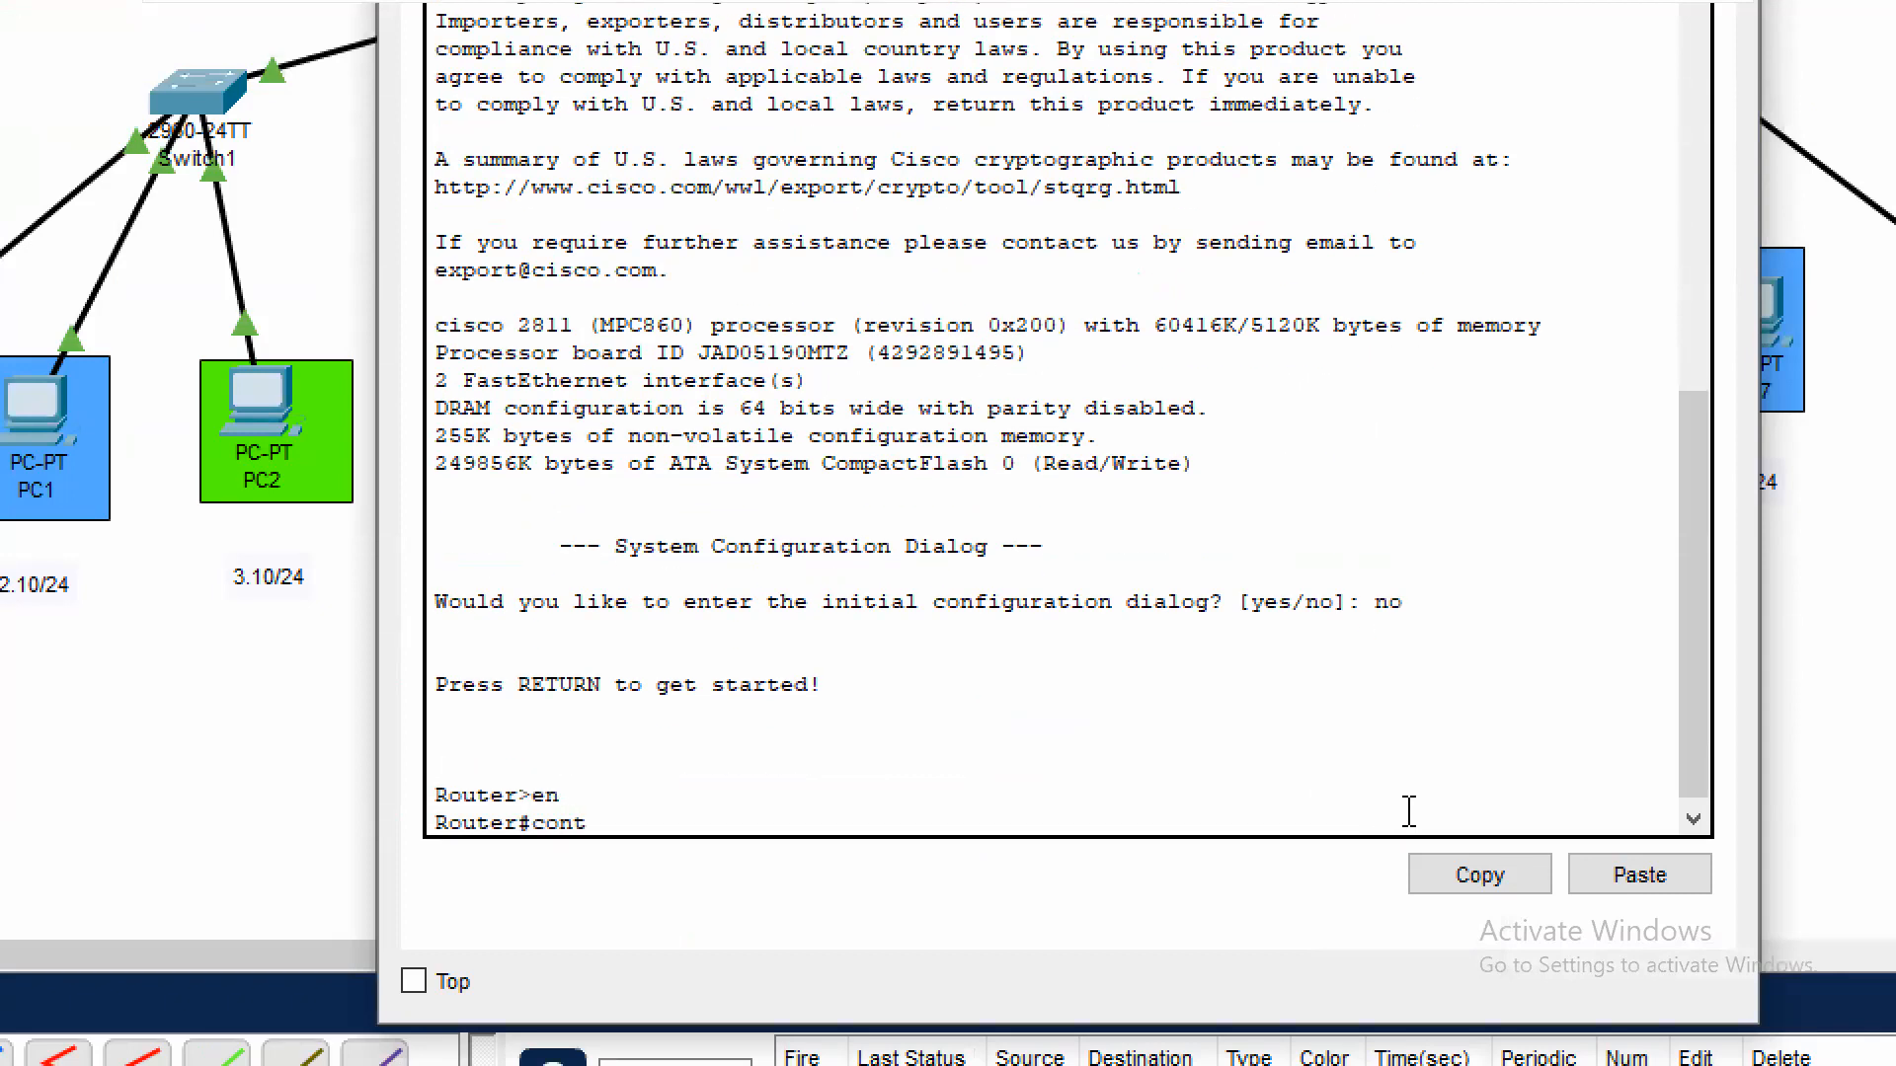
type(" t")
Set the router's hostname to myrouter
key("Return")
type("host")
key("Tab")
type("myrouter")
key("Return")
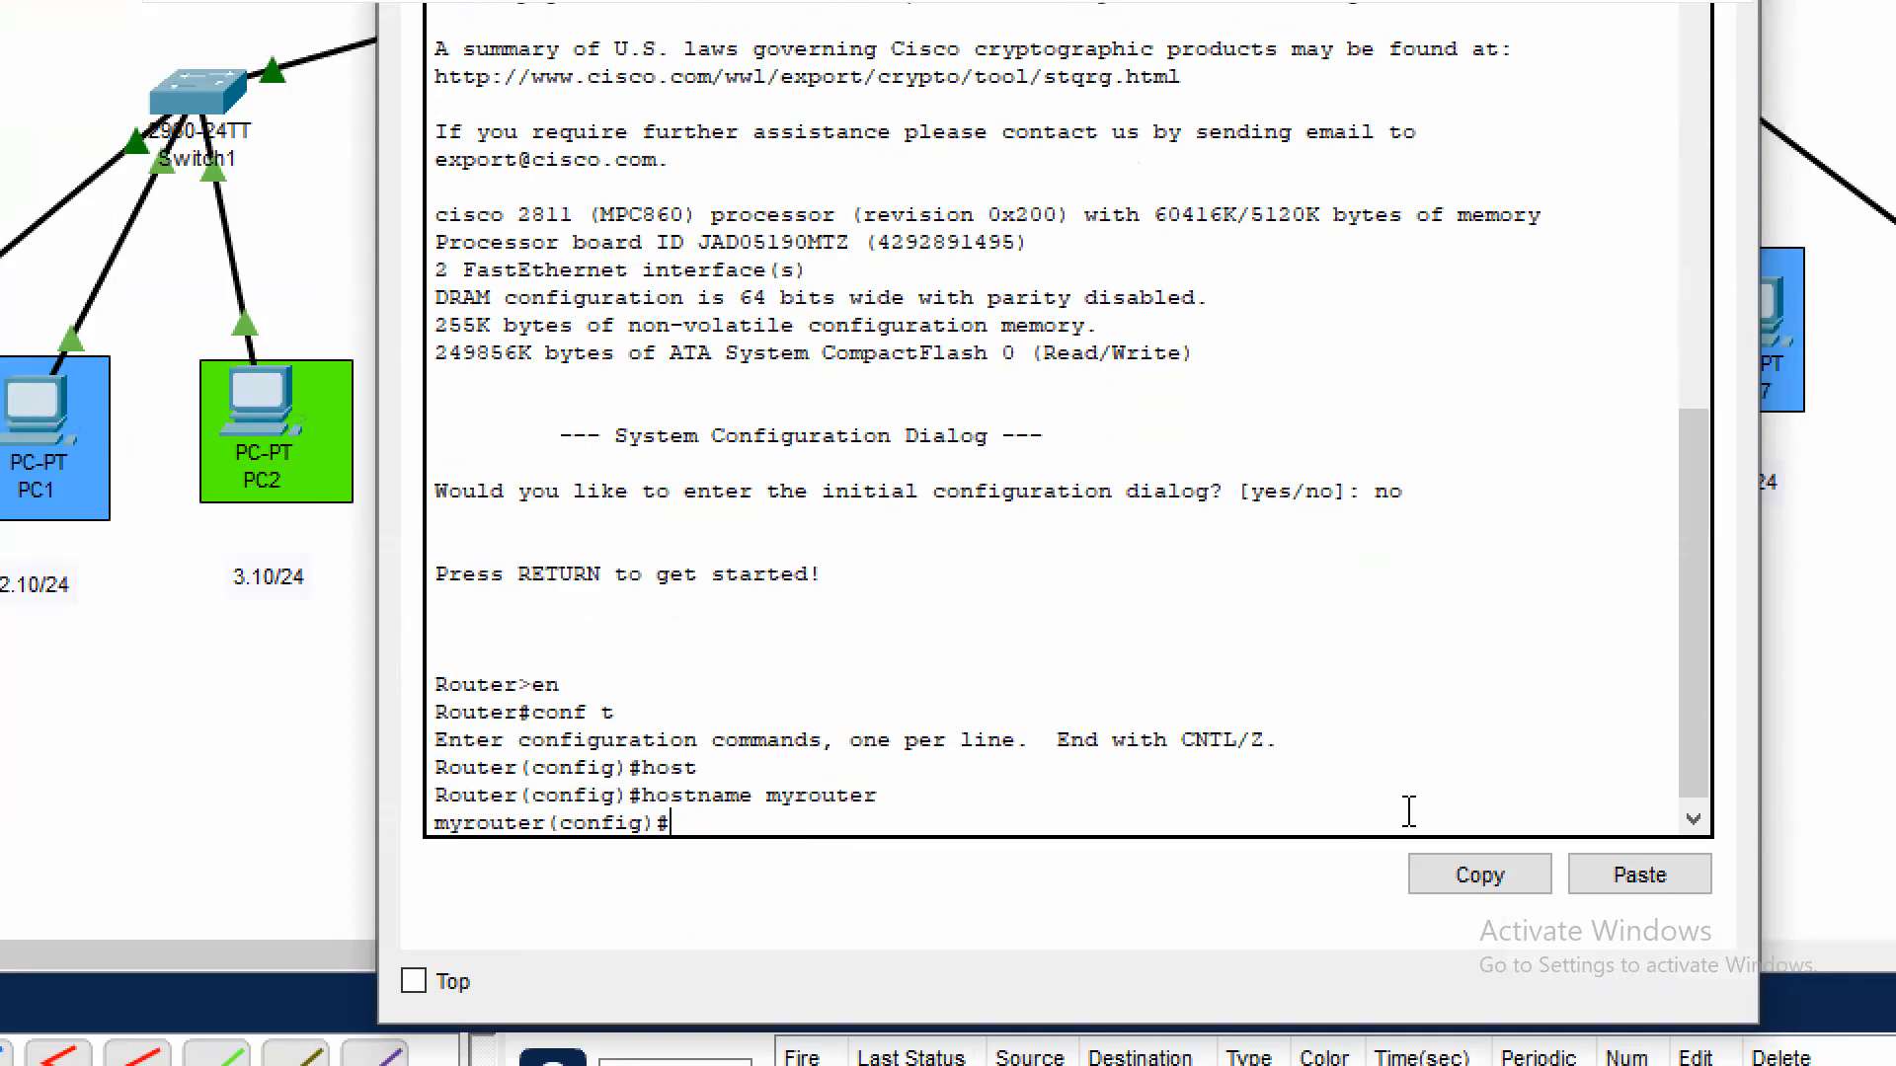
Enable the router's interface fa0/0 with no shutdown and return to global configuration mode
type("int fa0/0")
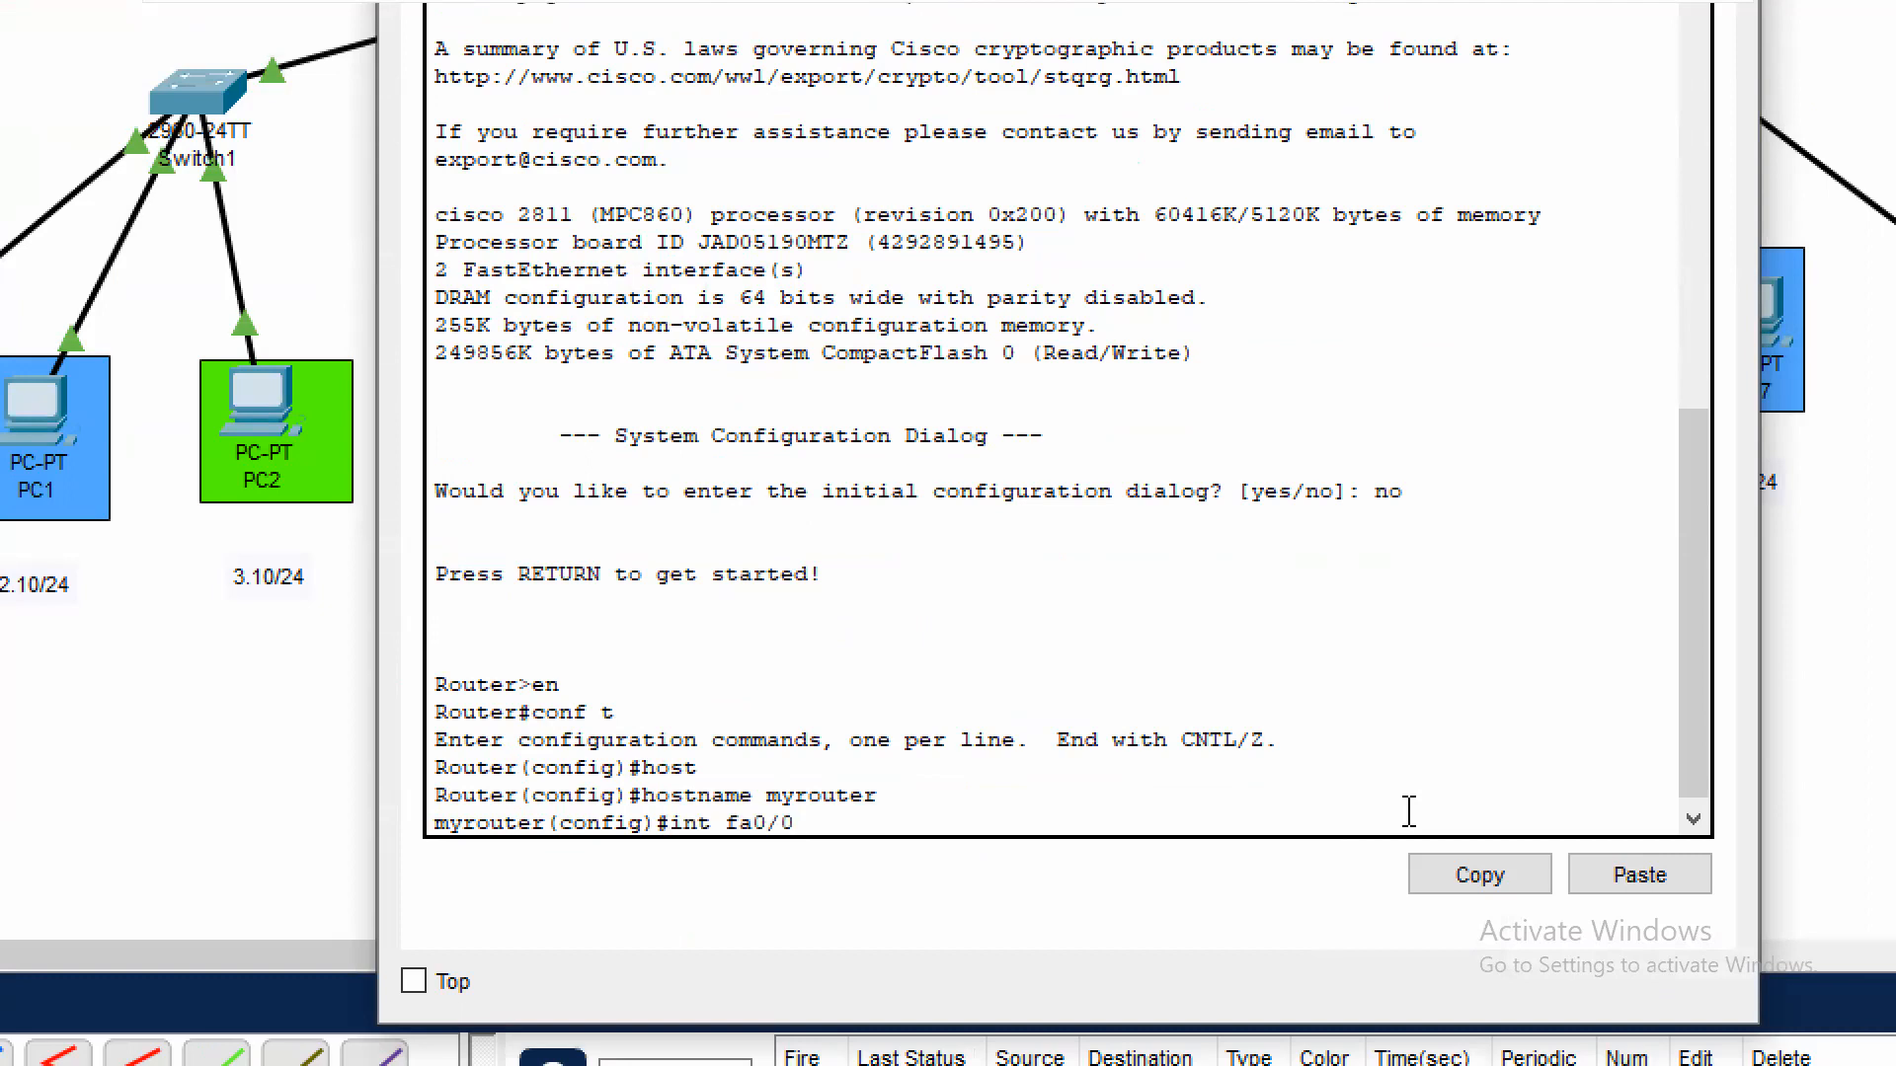
key("Return")
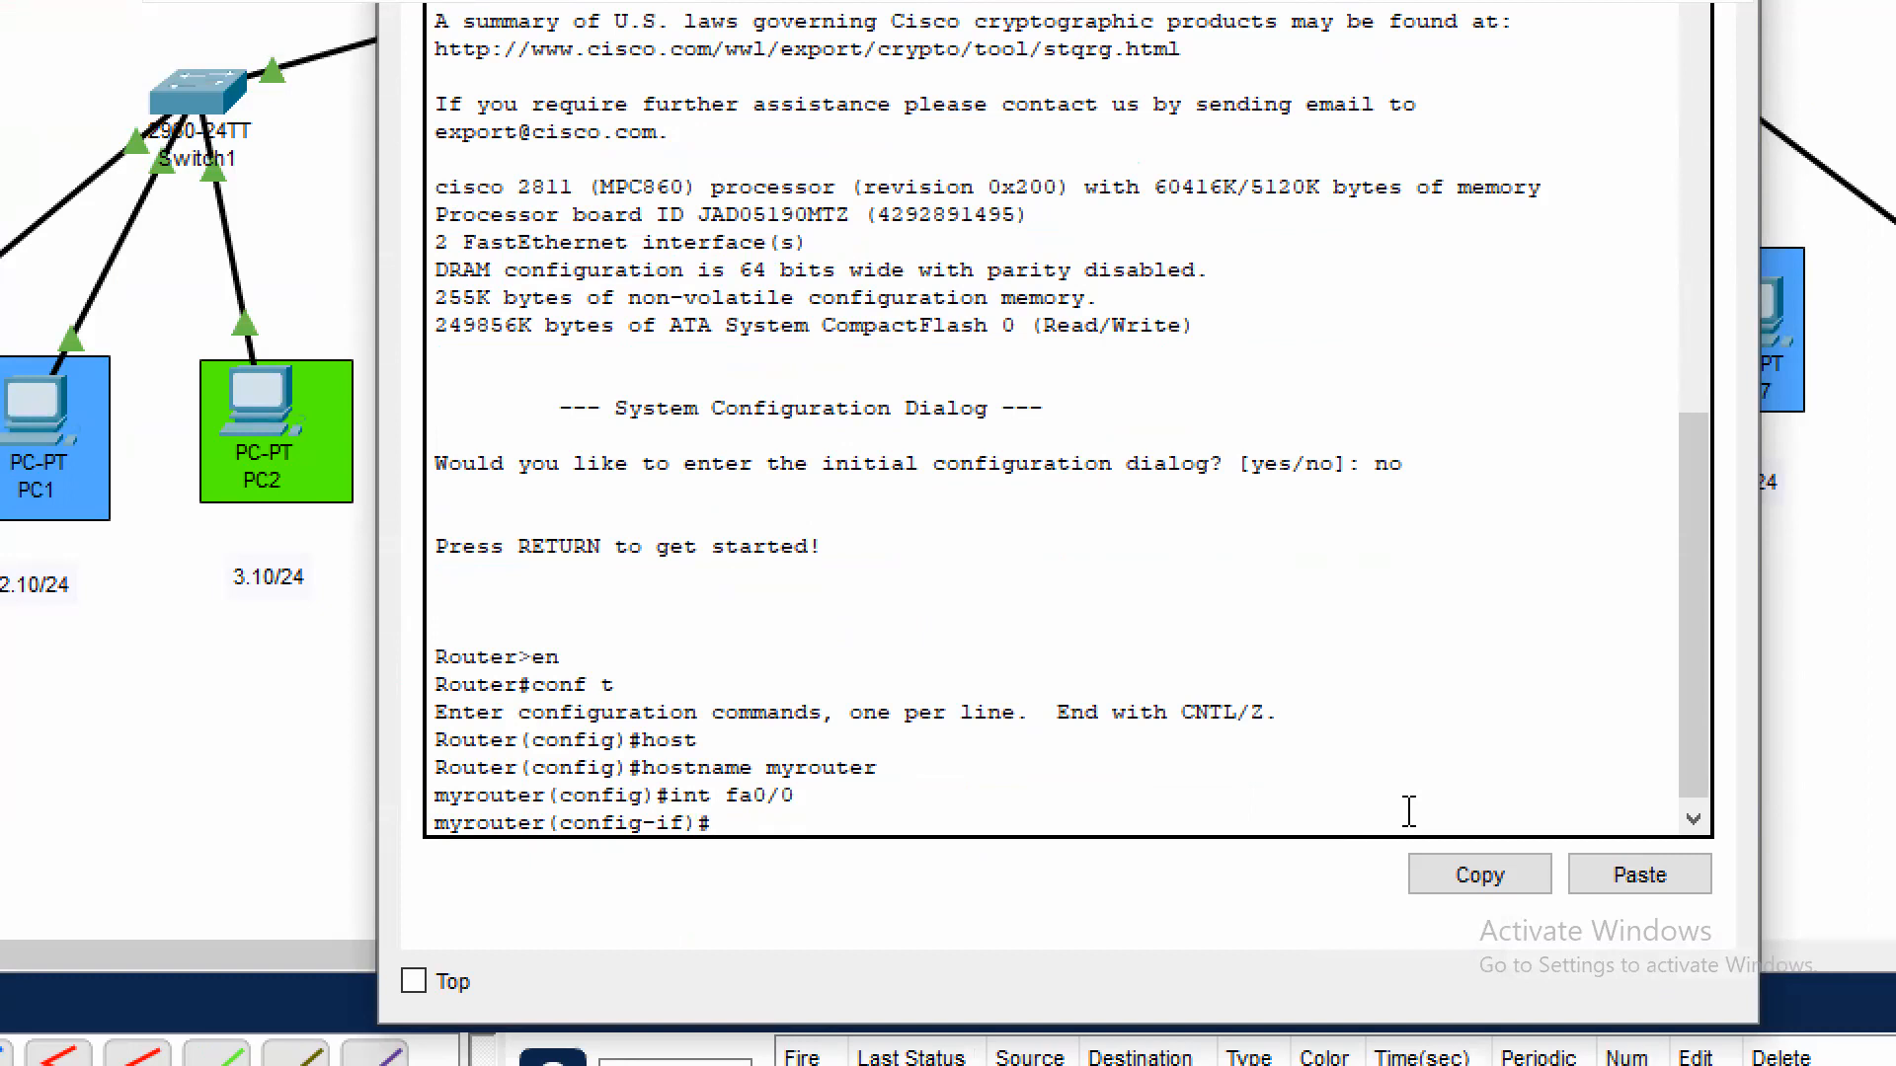
type("no sh")
key("Return")
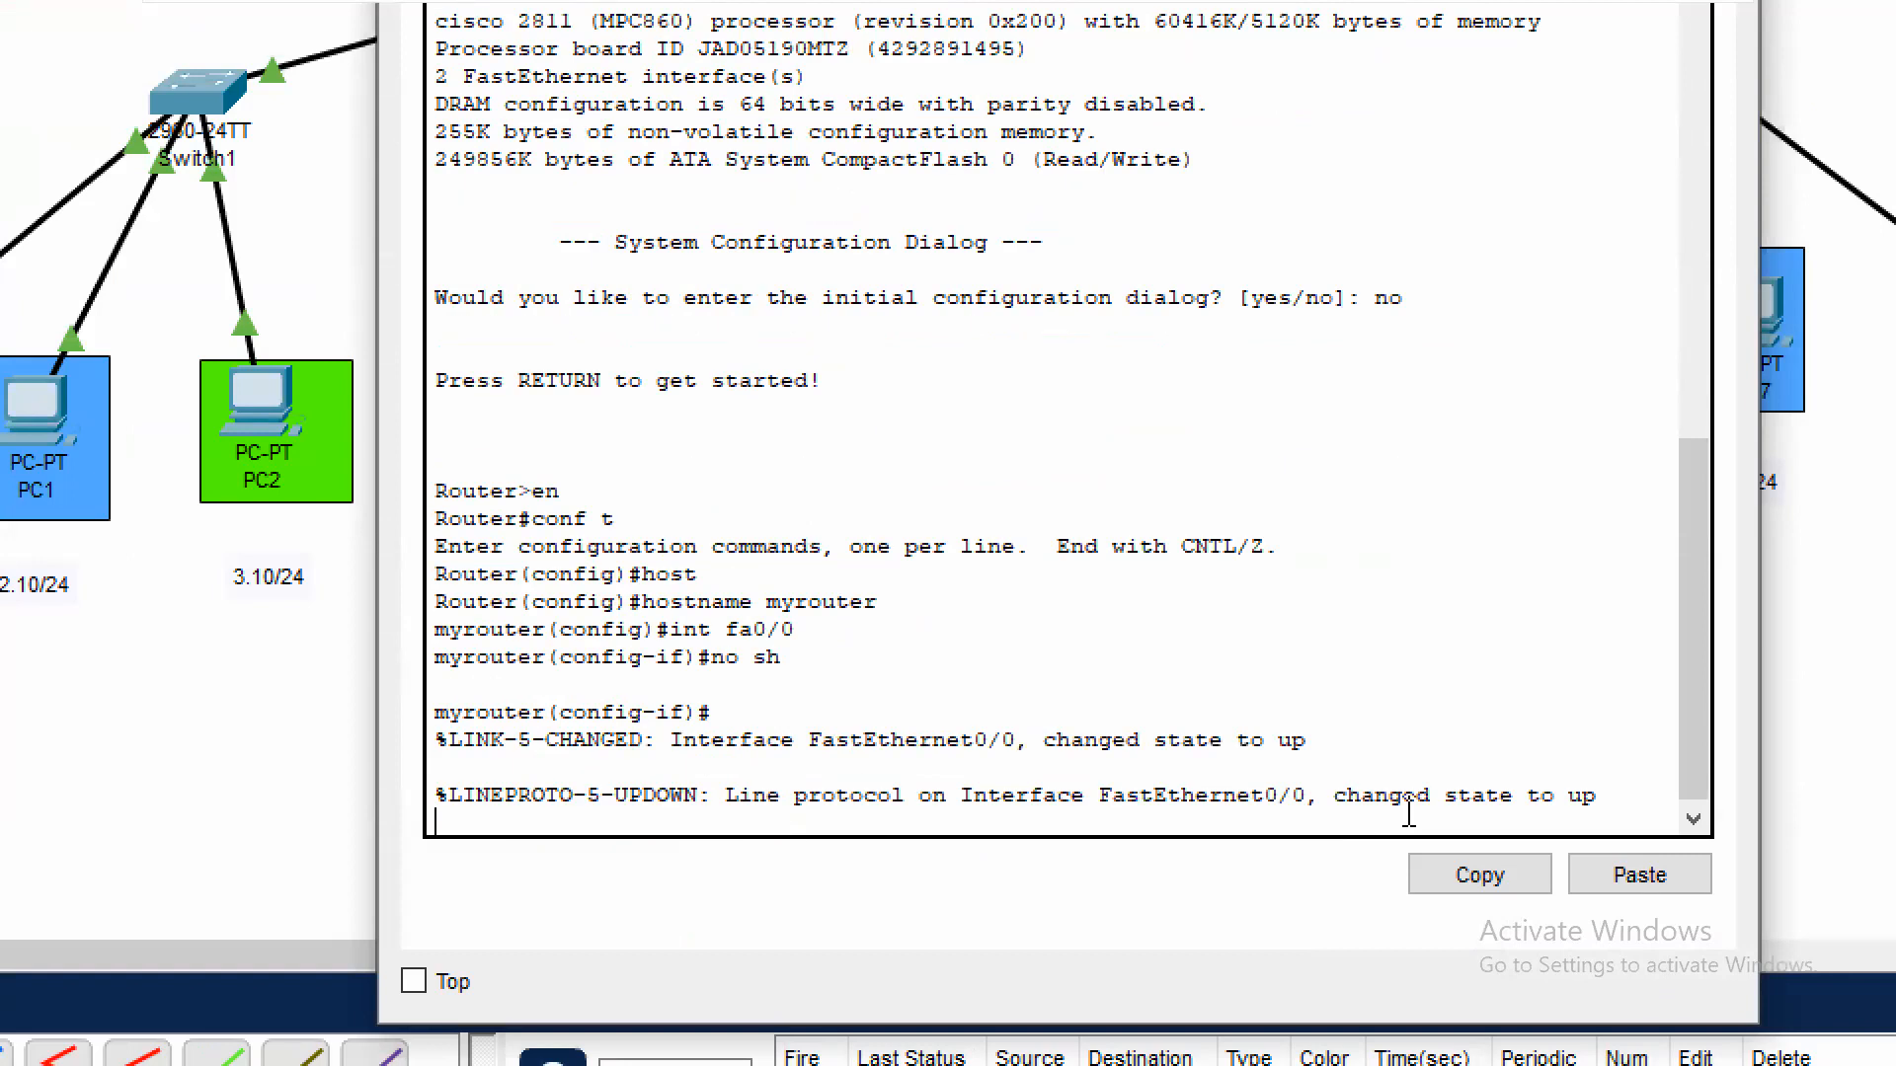
key("Return")
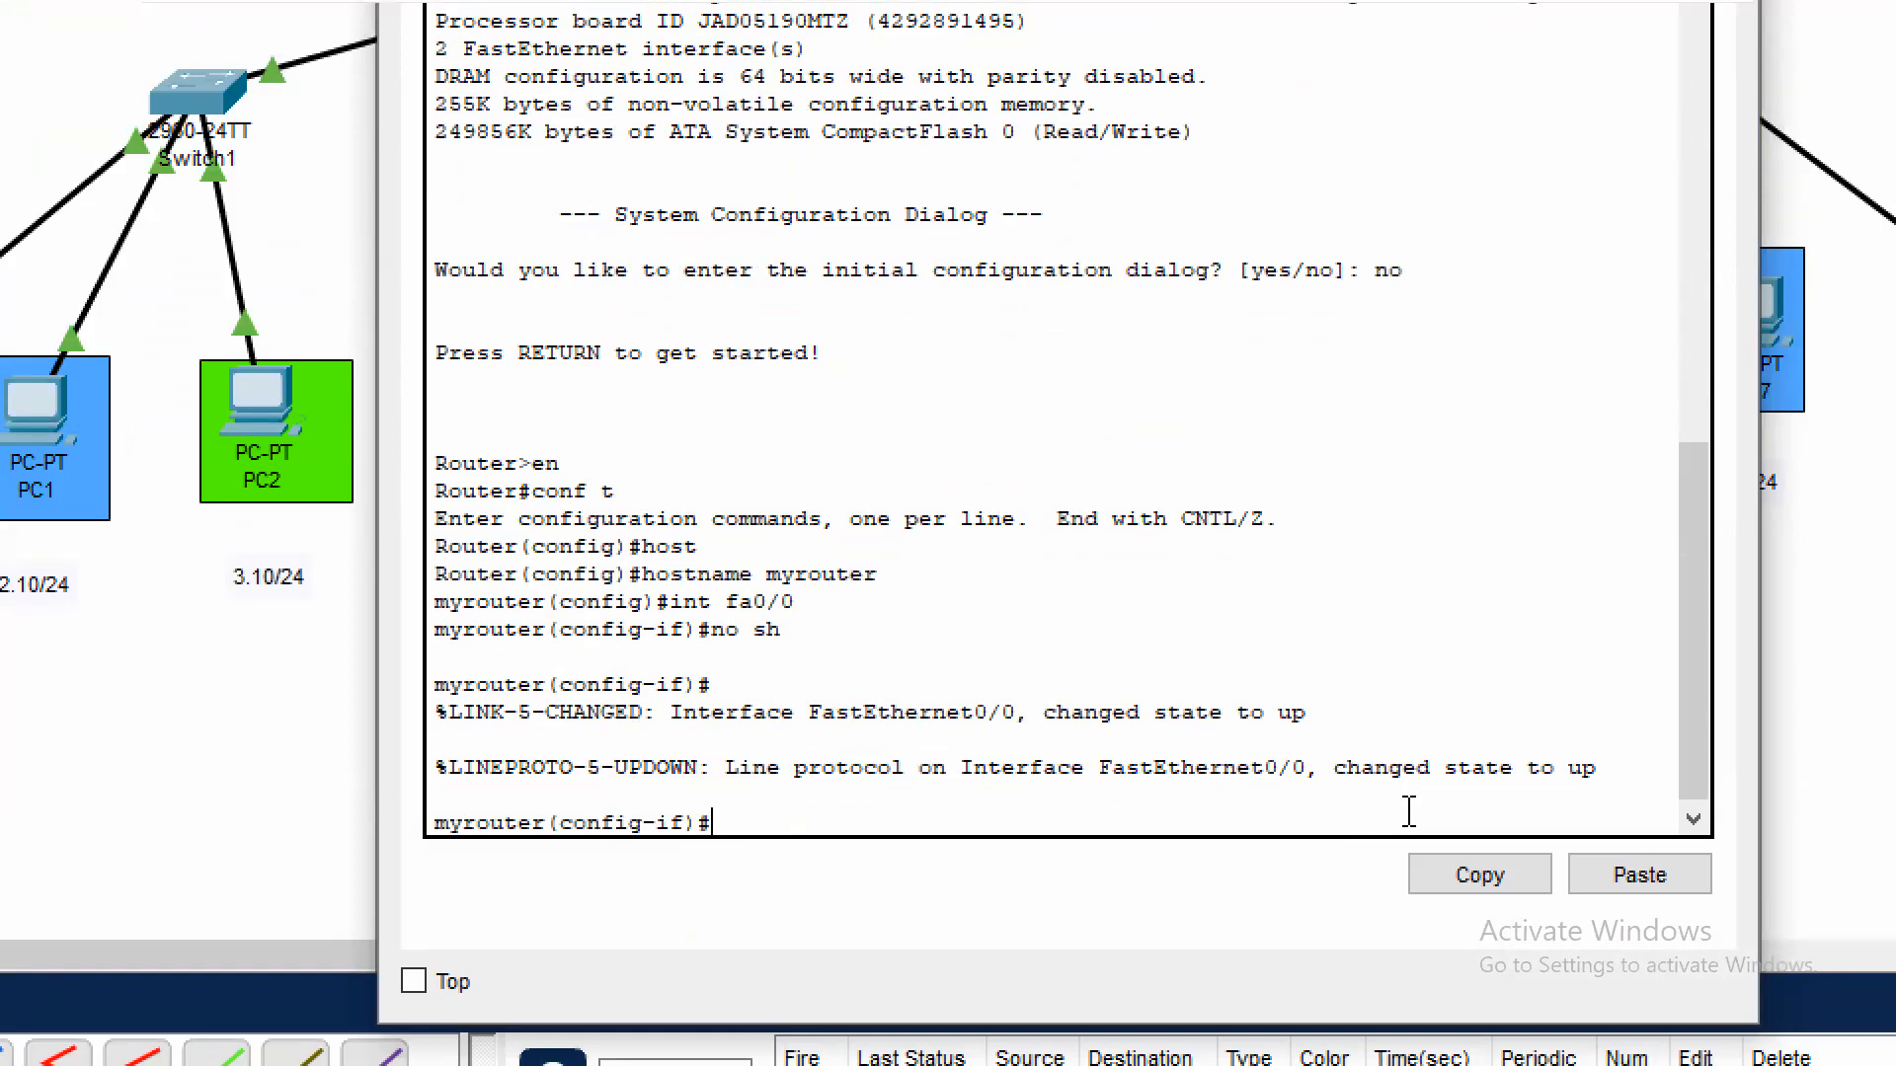
type("exit")
key("Return")
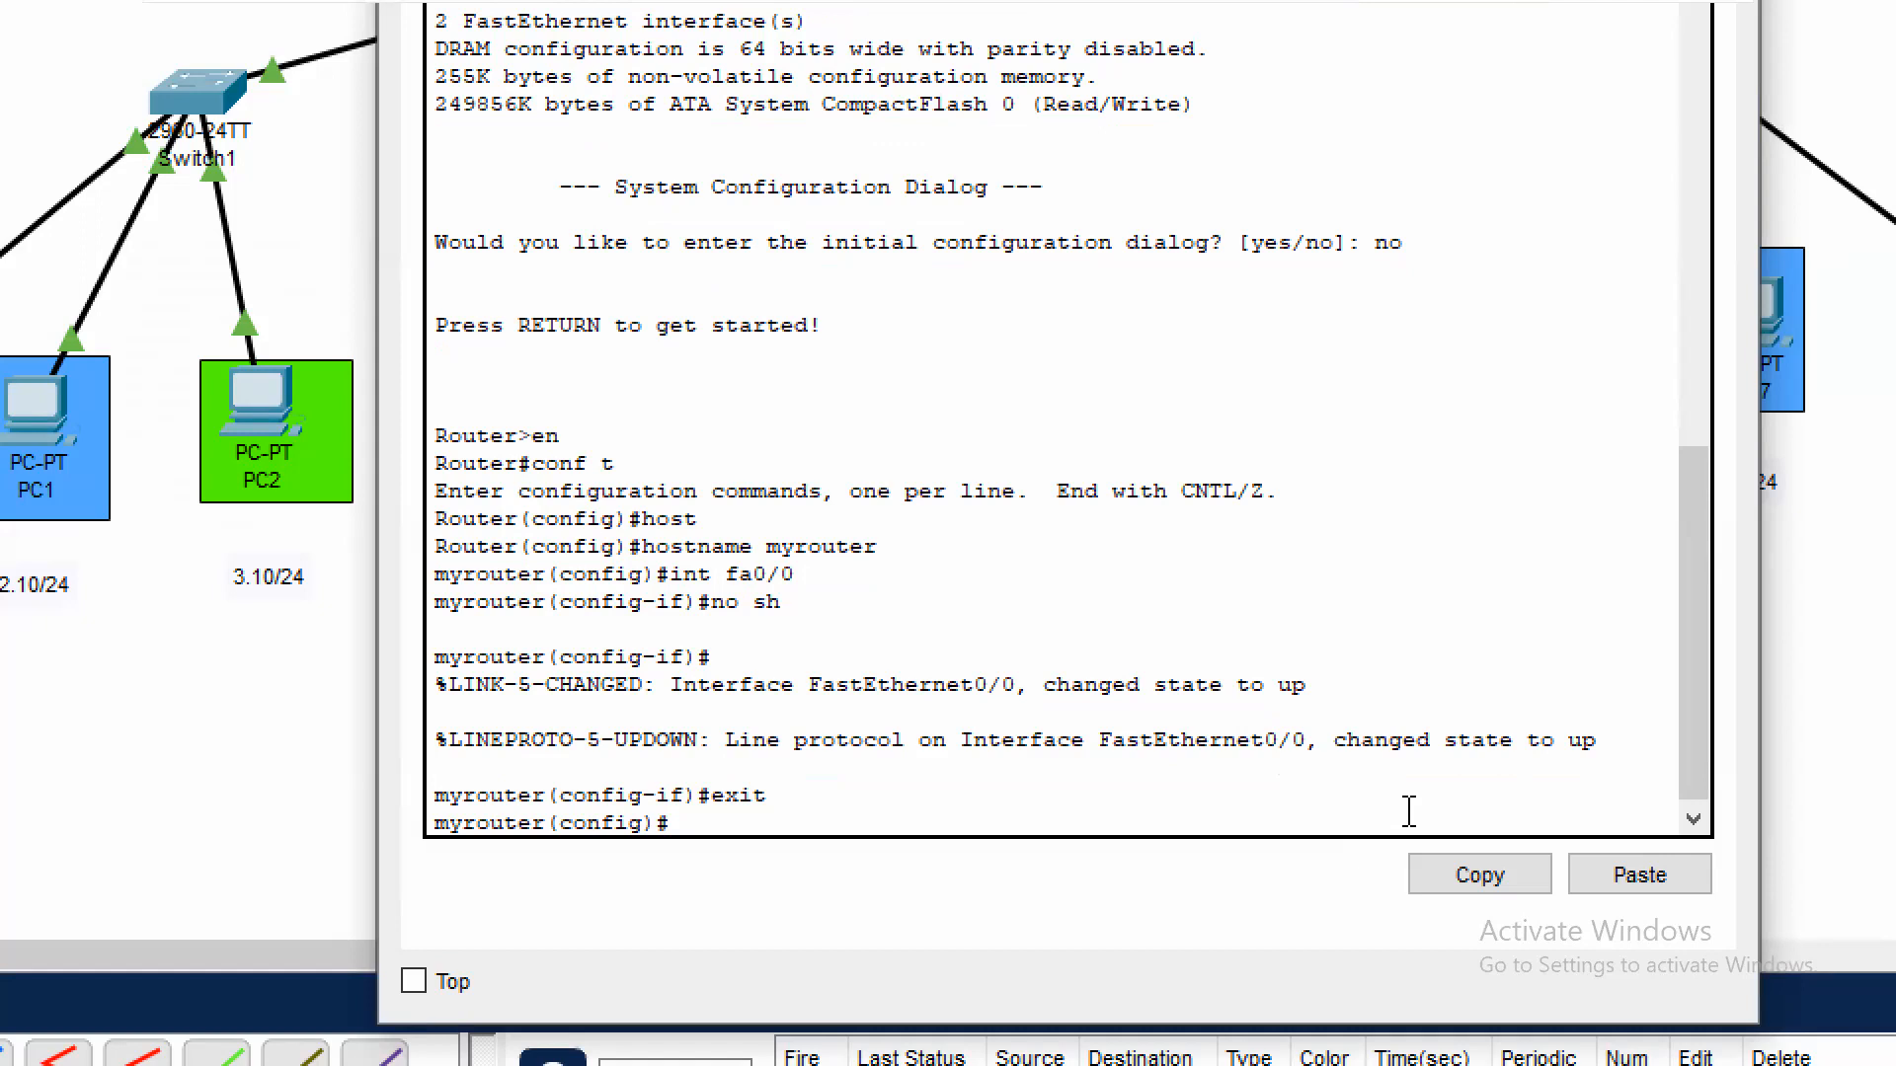
Create subinterface fa0/0.10 on the router with dot1Q encapsulation for VLAN 10
type("int fa0/0.10")
key("Return")
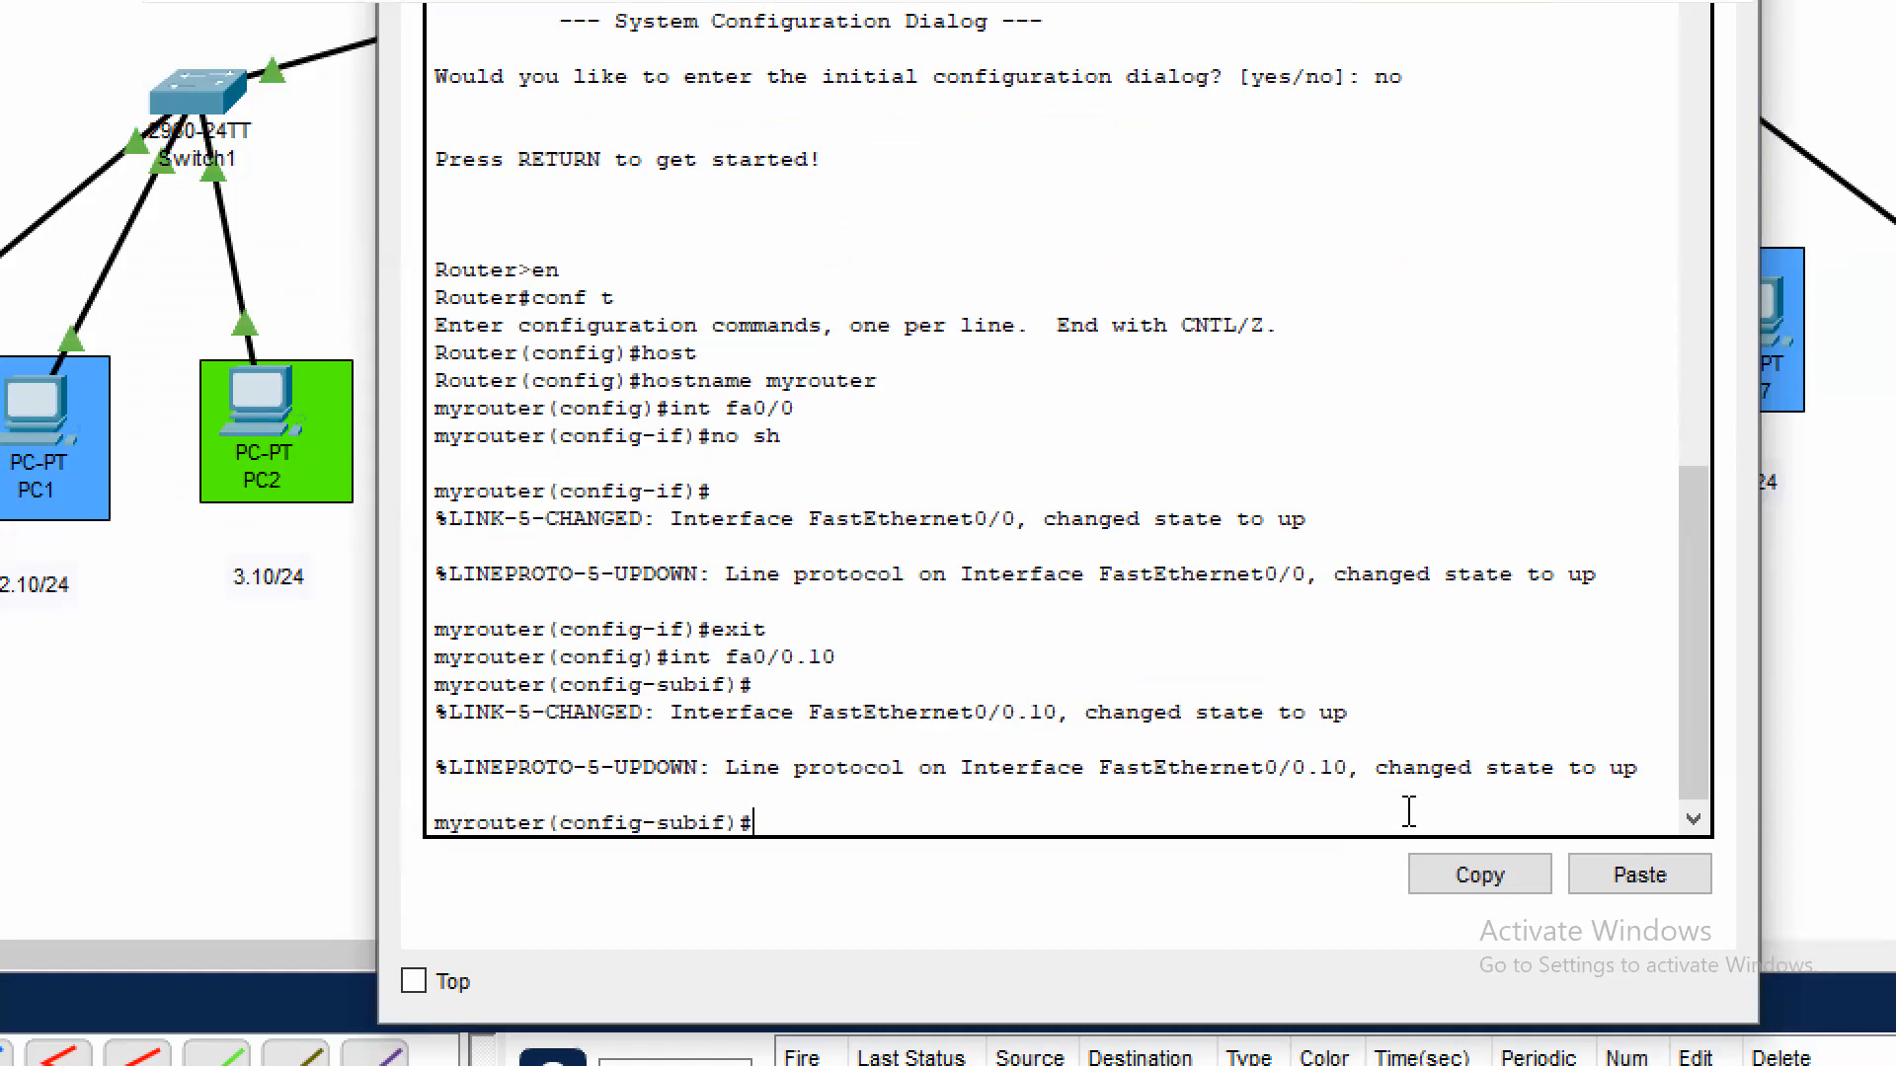
type("enc")
key("Tab")
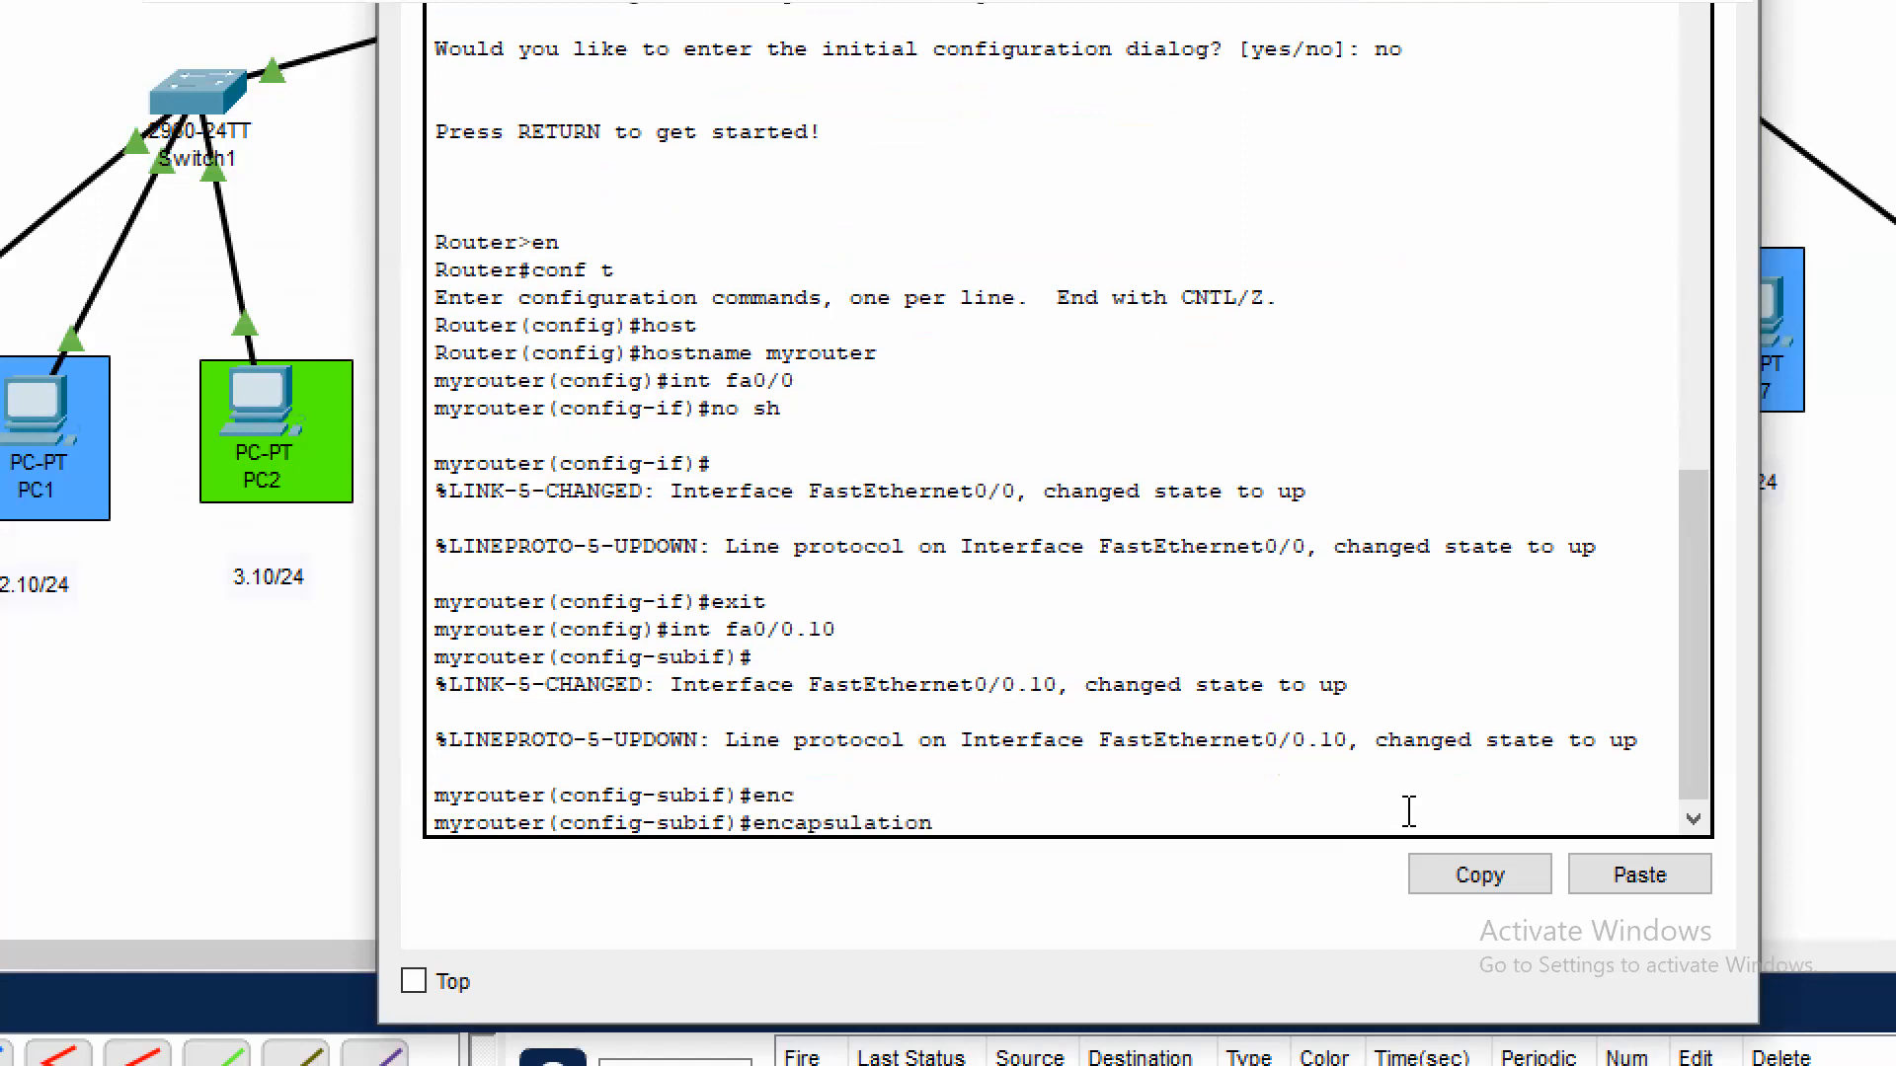
type("do")
key("Tab")
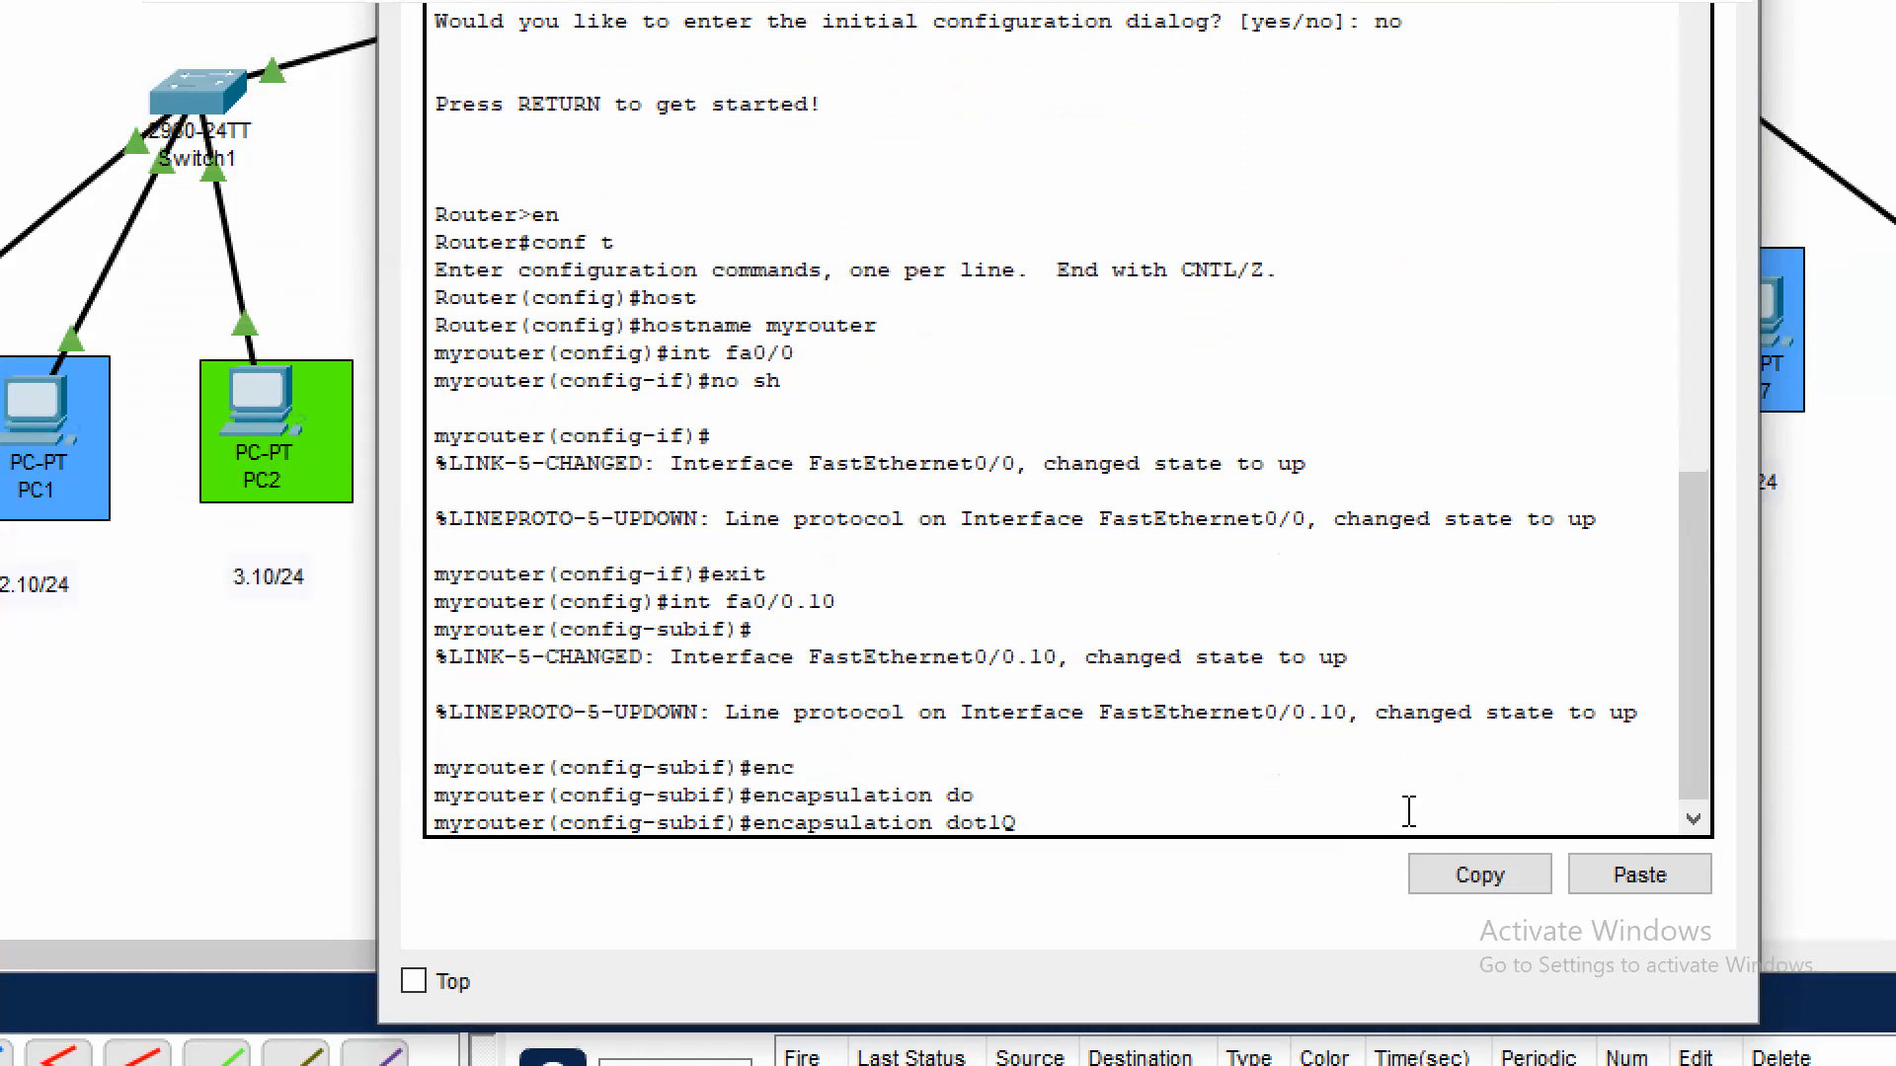
type("10")
key("Return")
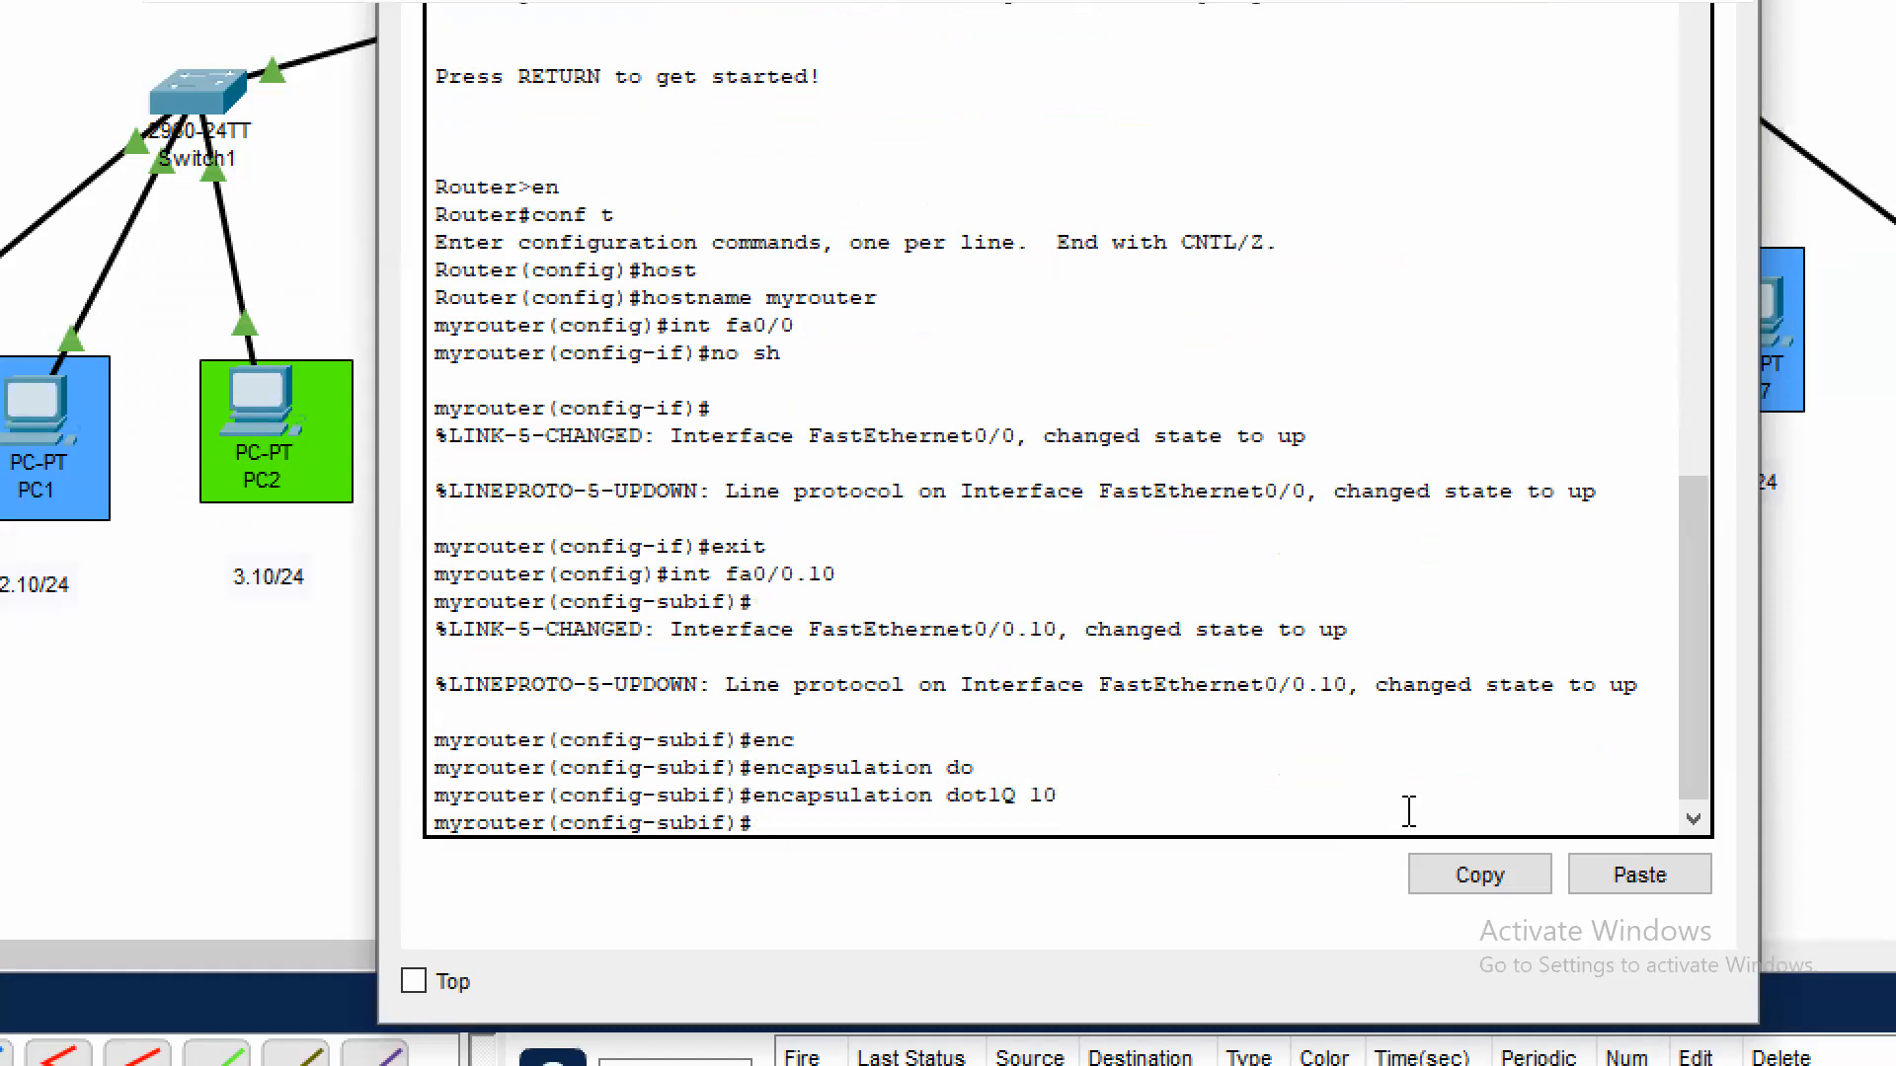
Assign IP address 192.168.1.1 with mask 255.255.255.0 to subinterface fa0/0.10 and exit its configuration
type("ip add")
key("Tab")
type("192.168")
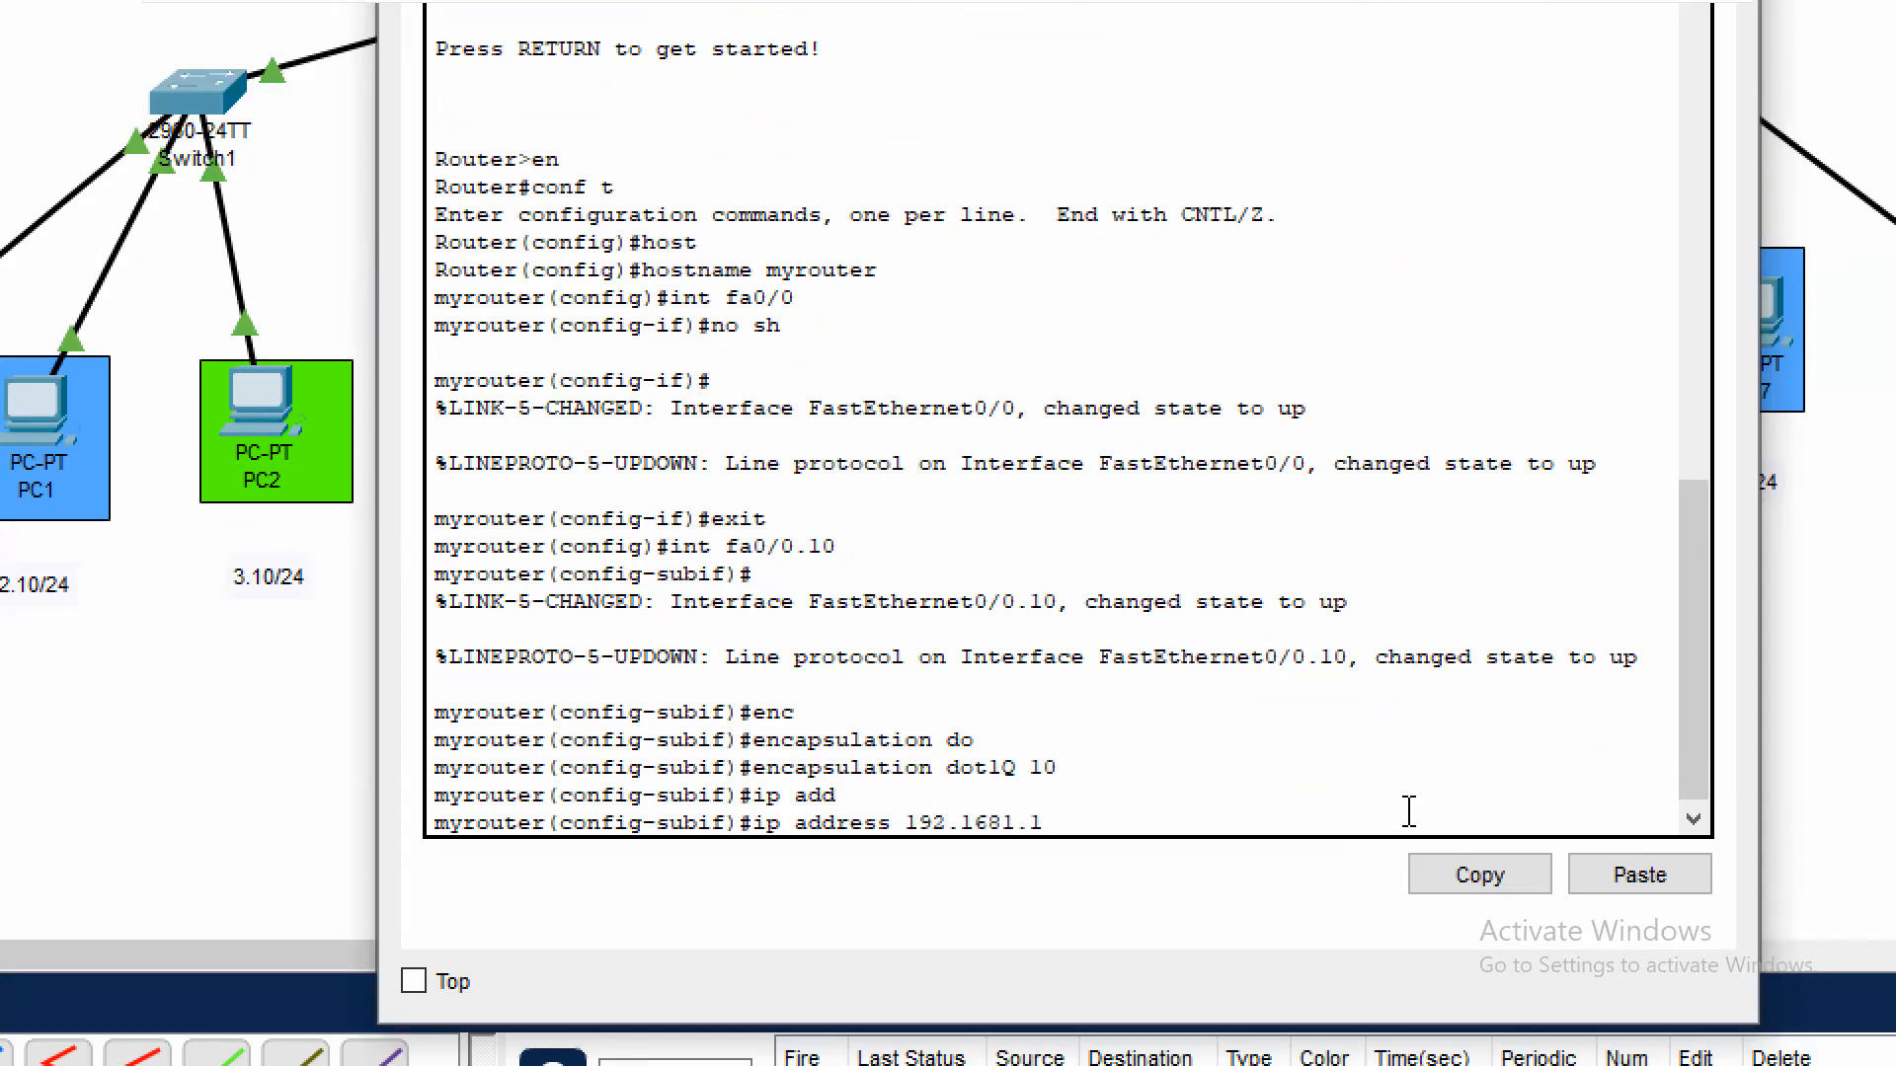
key("BackSpace")
key("BackSpace")
key("BackSpace")
type(".1.1 255.255.255.0")
key("Return")
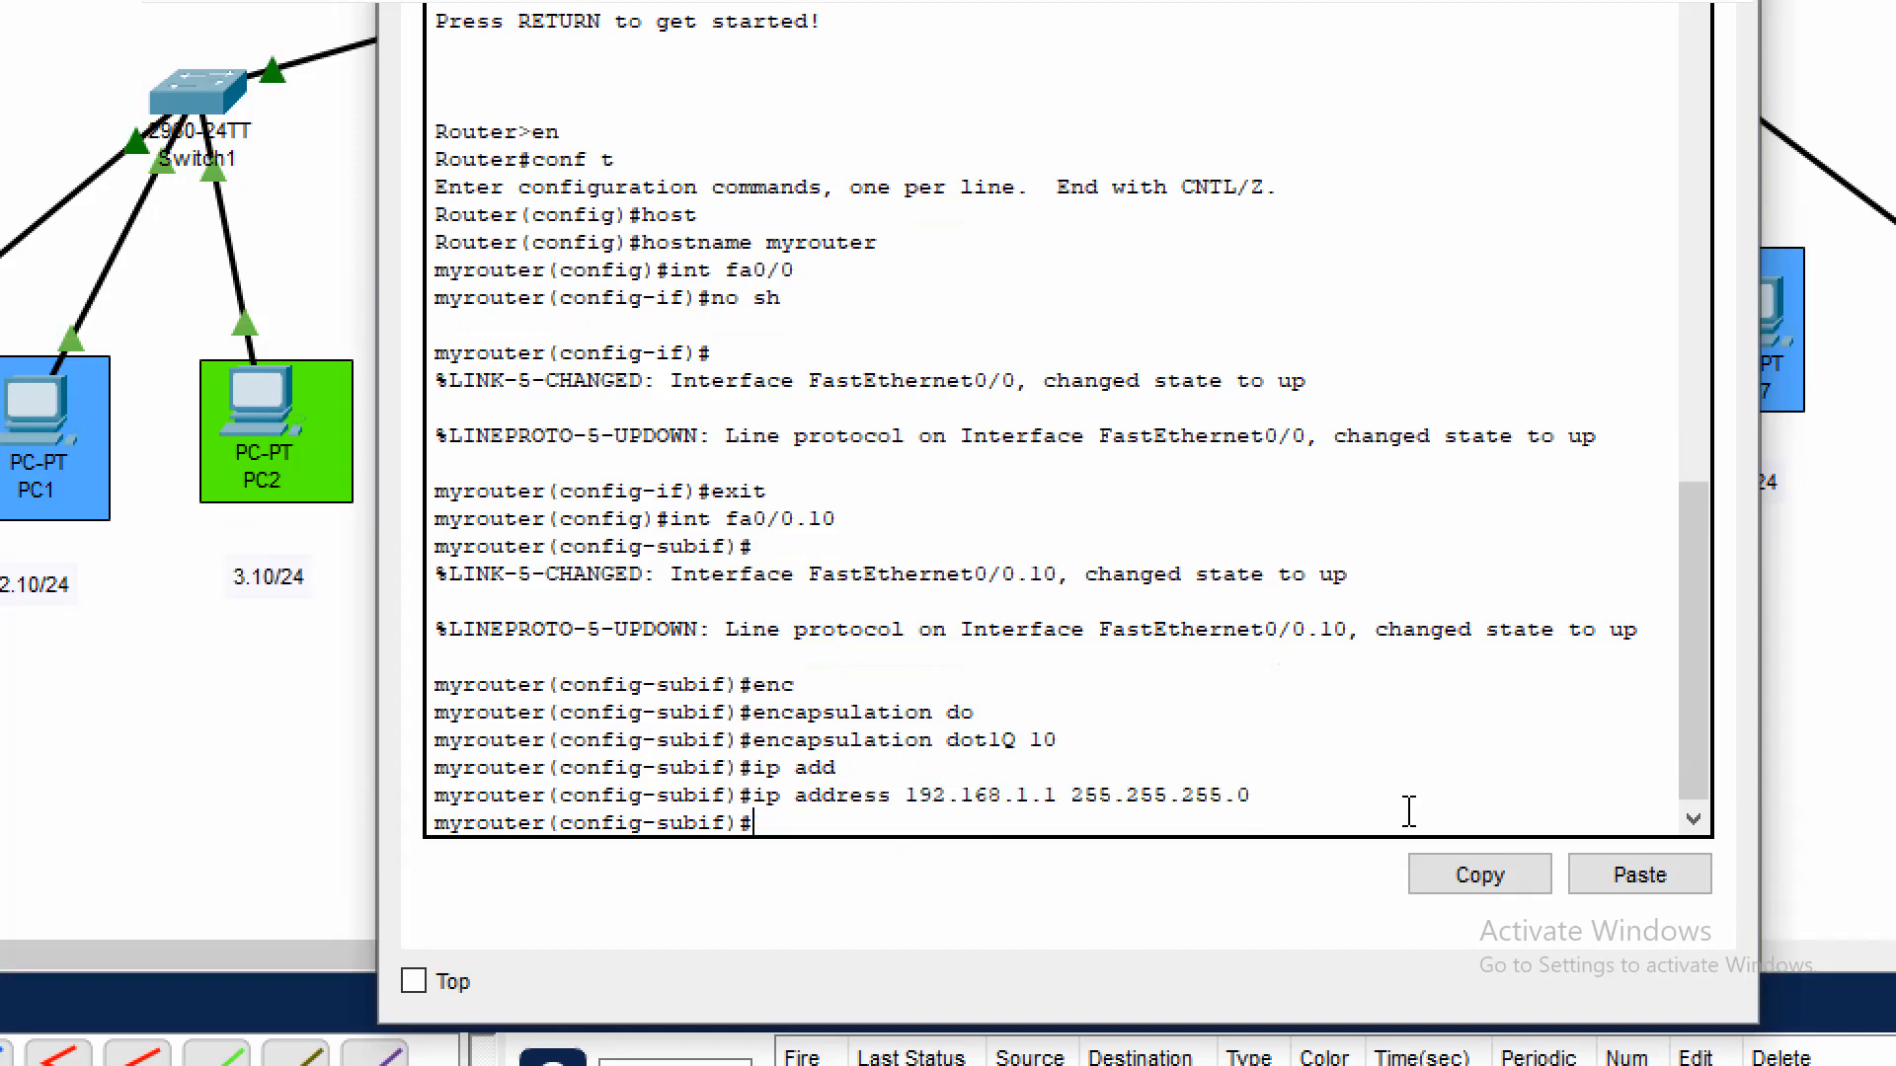
type("exi")
key("Return")
Create subinterface fa0/0.20 on the router with dot1Q encapsulation for VLAN 20
type("int fa0/0.20")
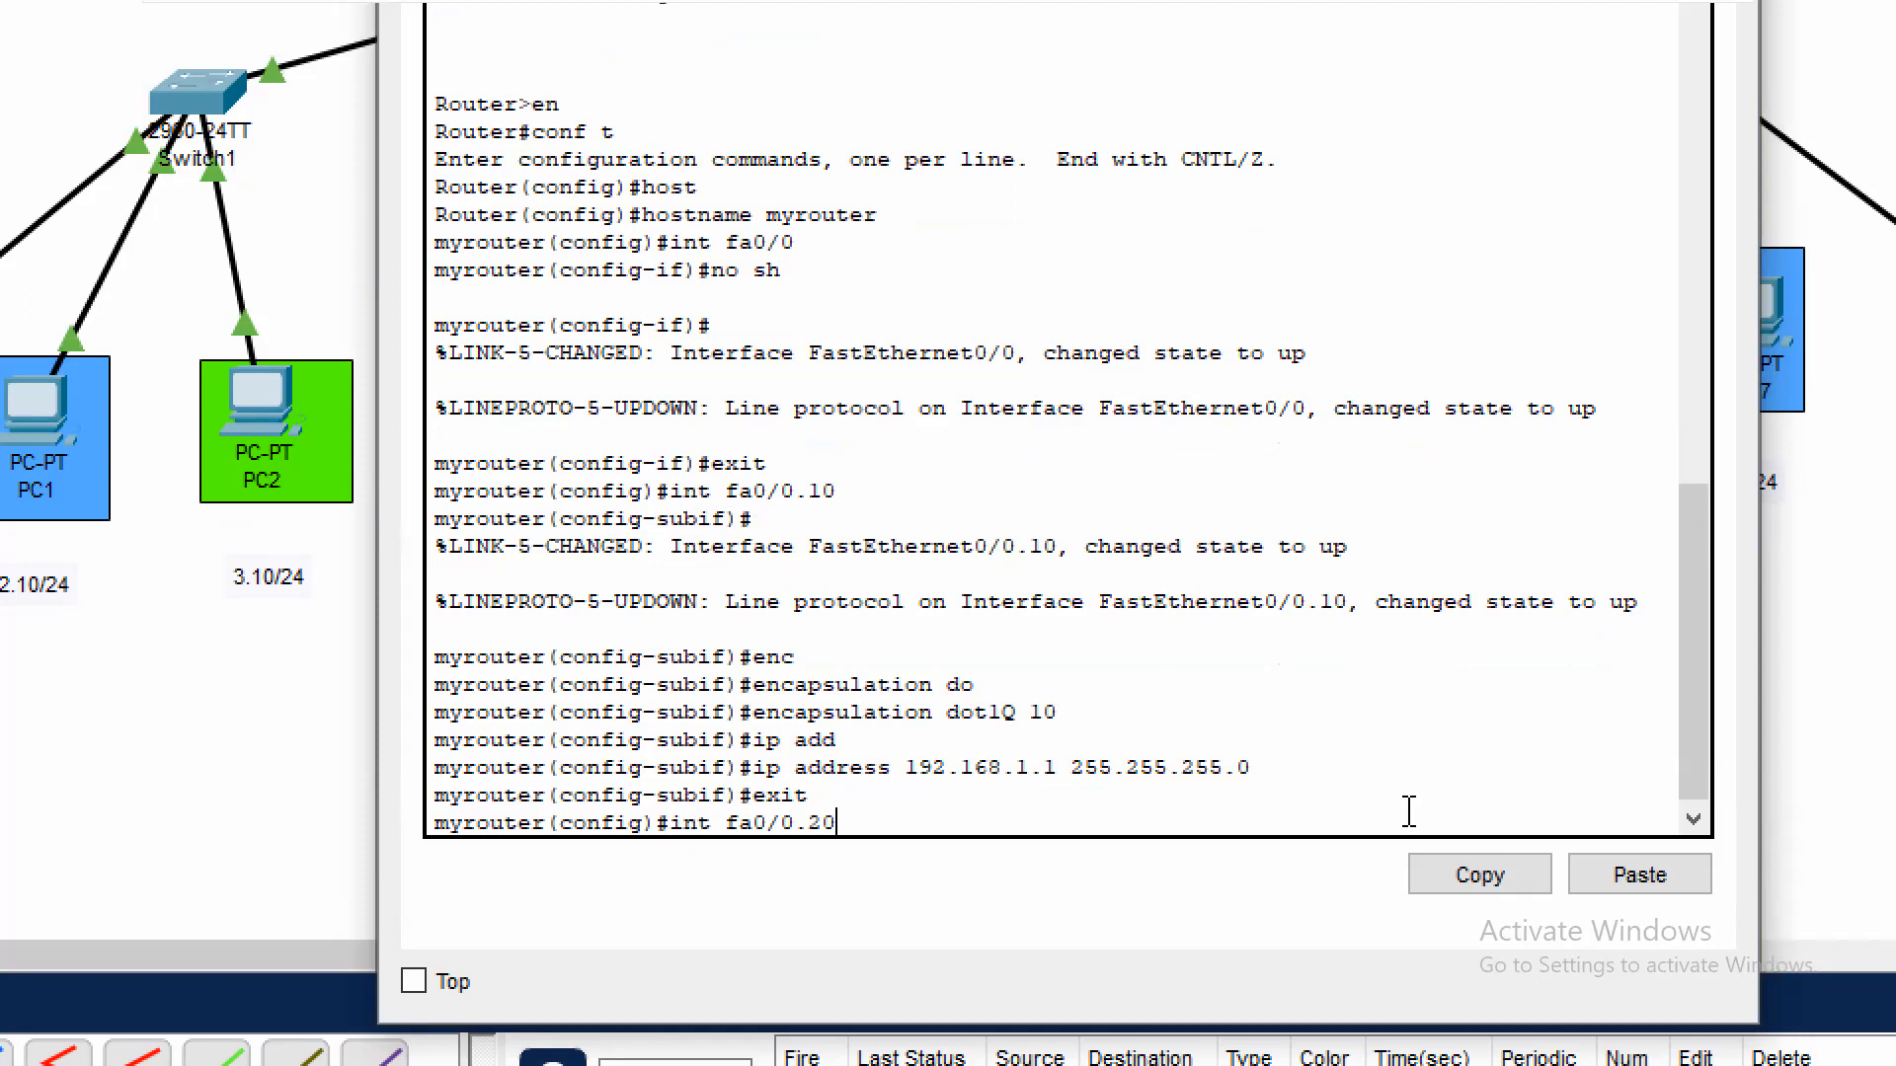
key("Return")
key("Return")
type("encapsulation do")
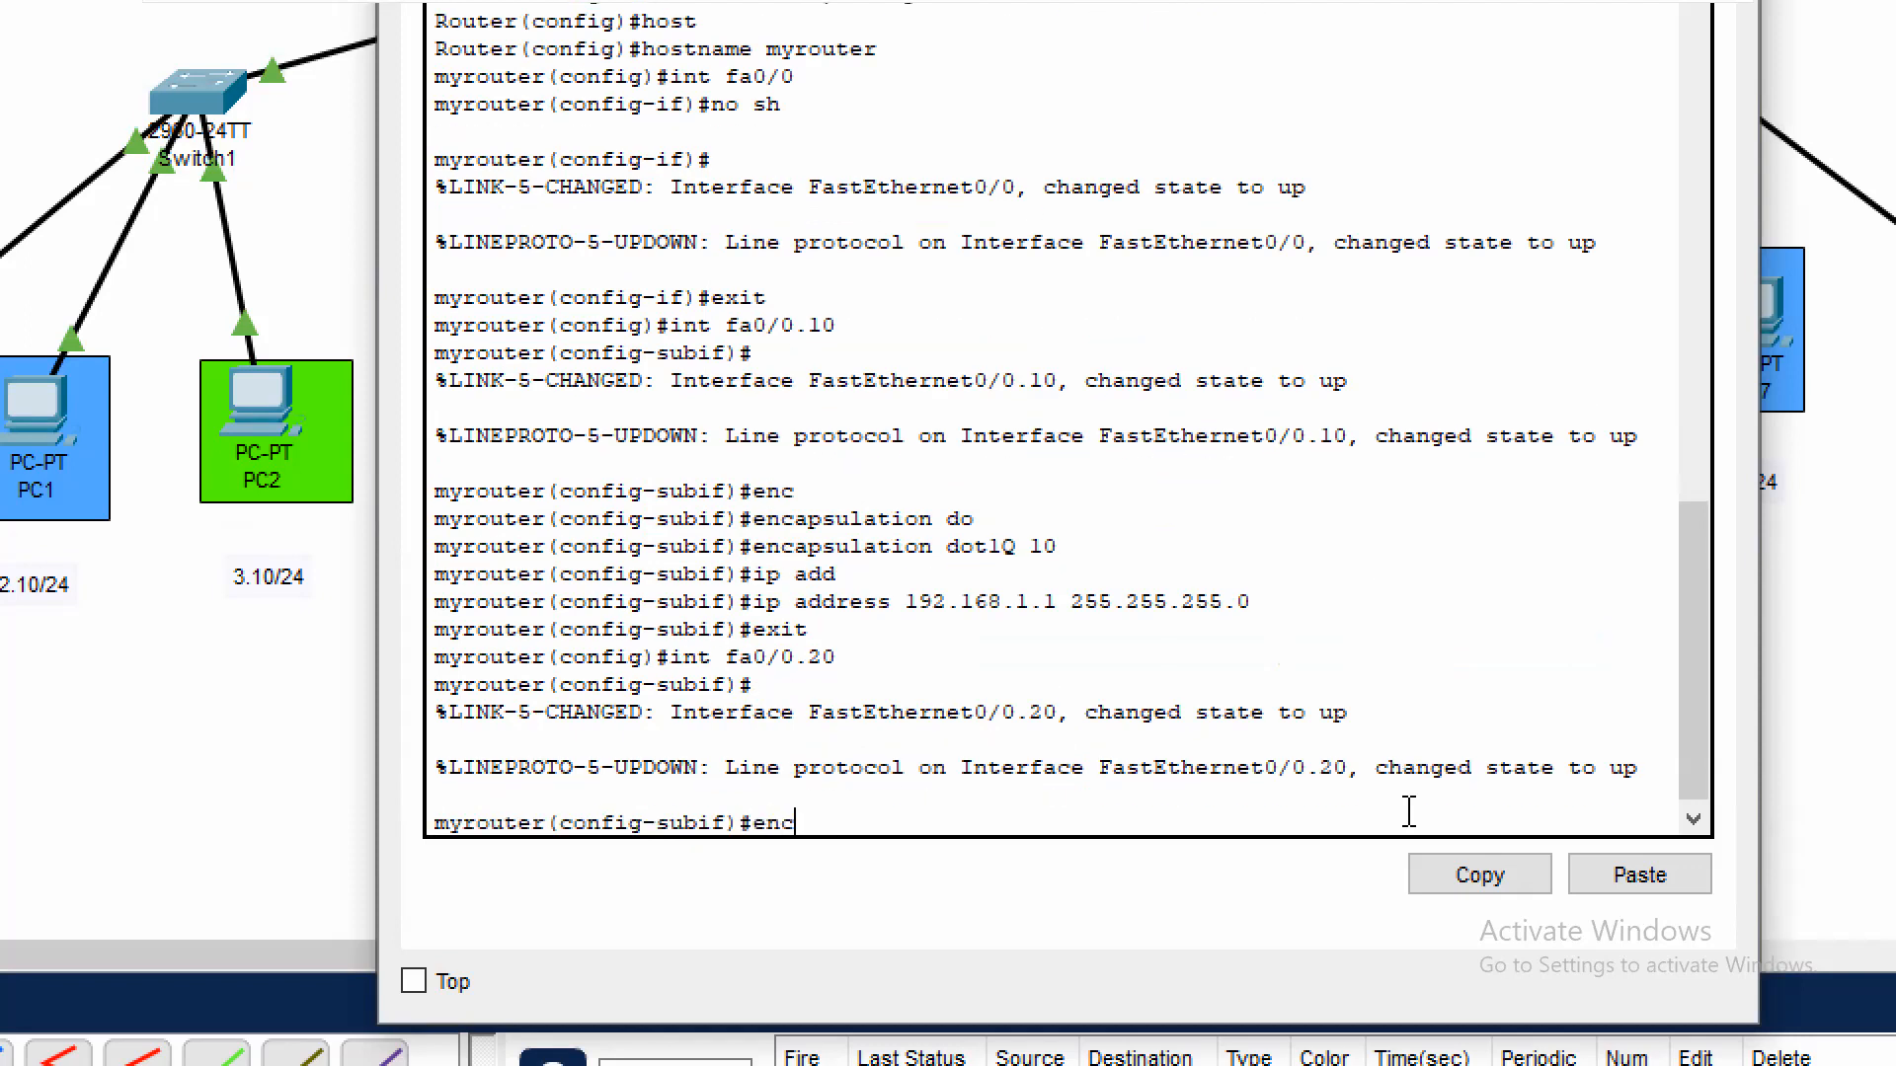
key("Tab")
type("do")
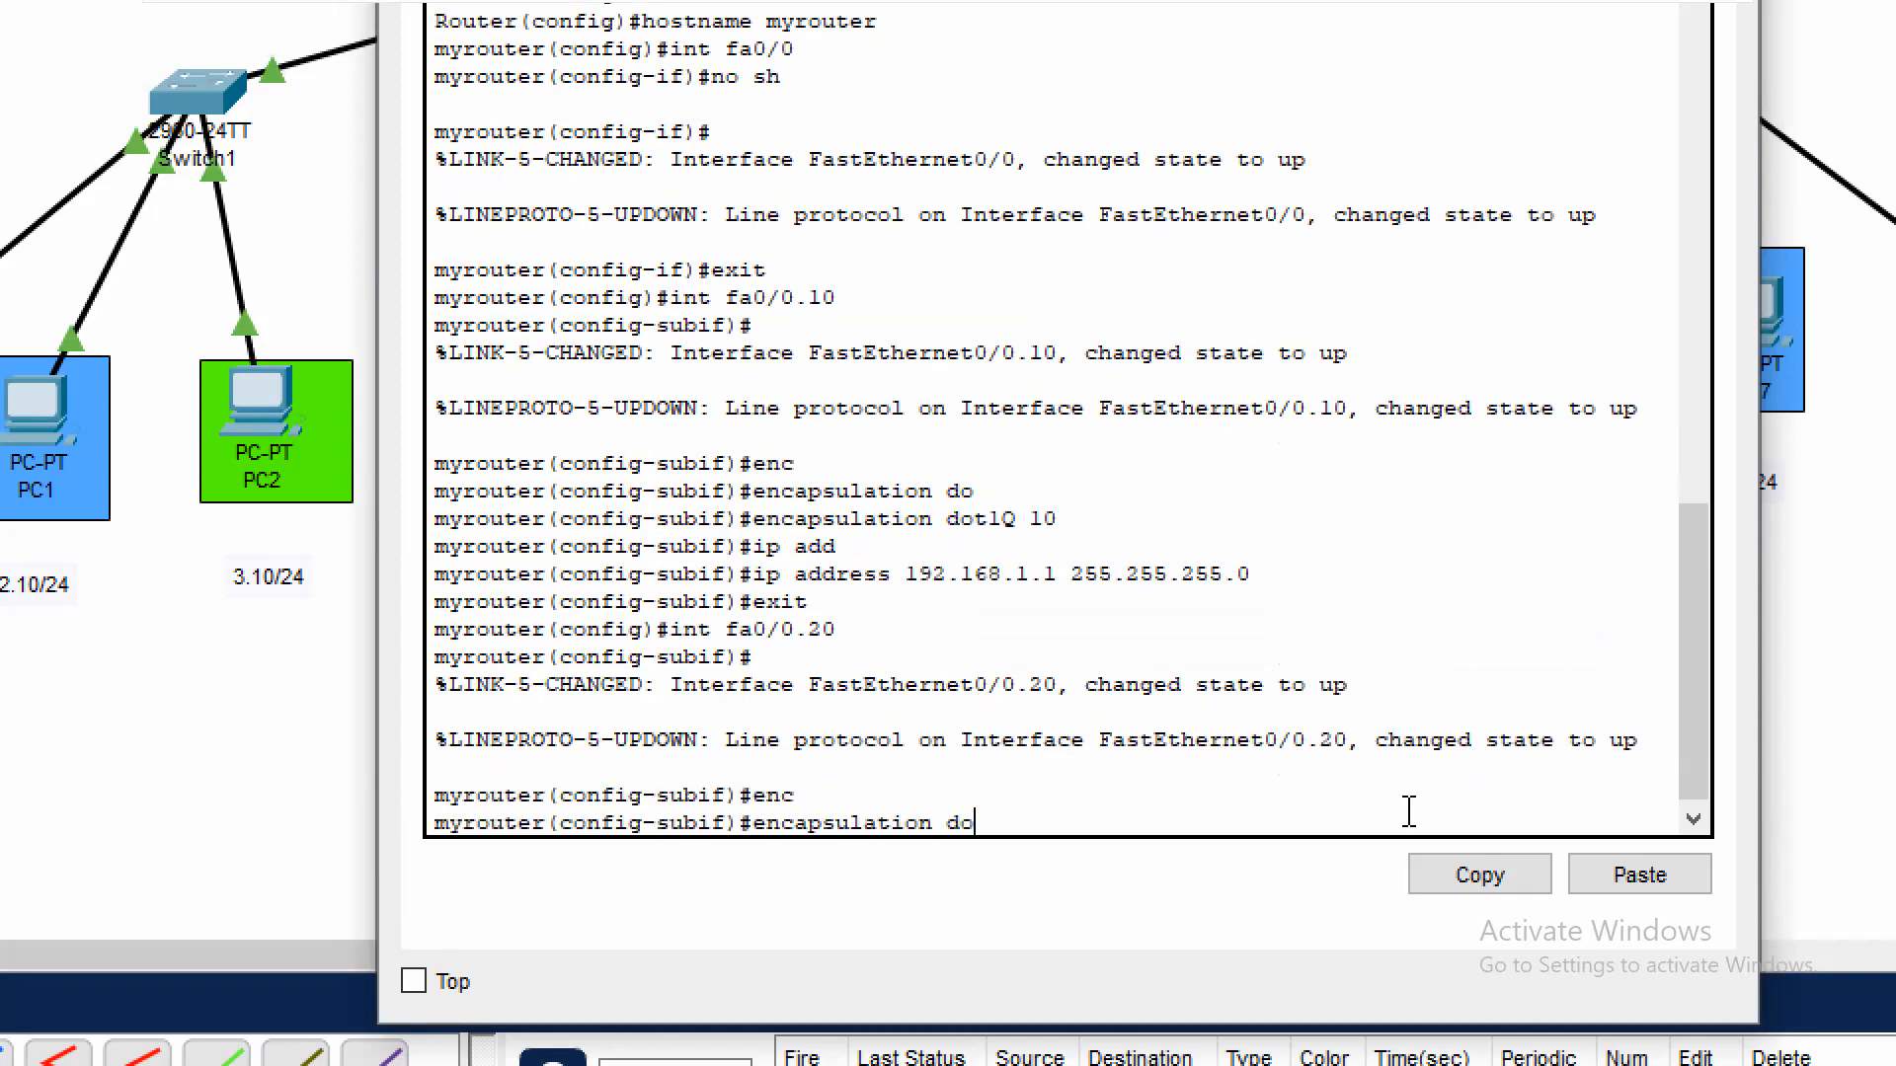
key("Tab")
type("20")
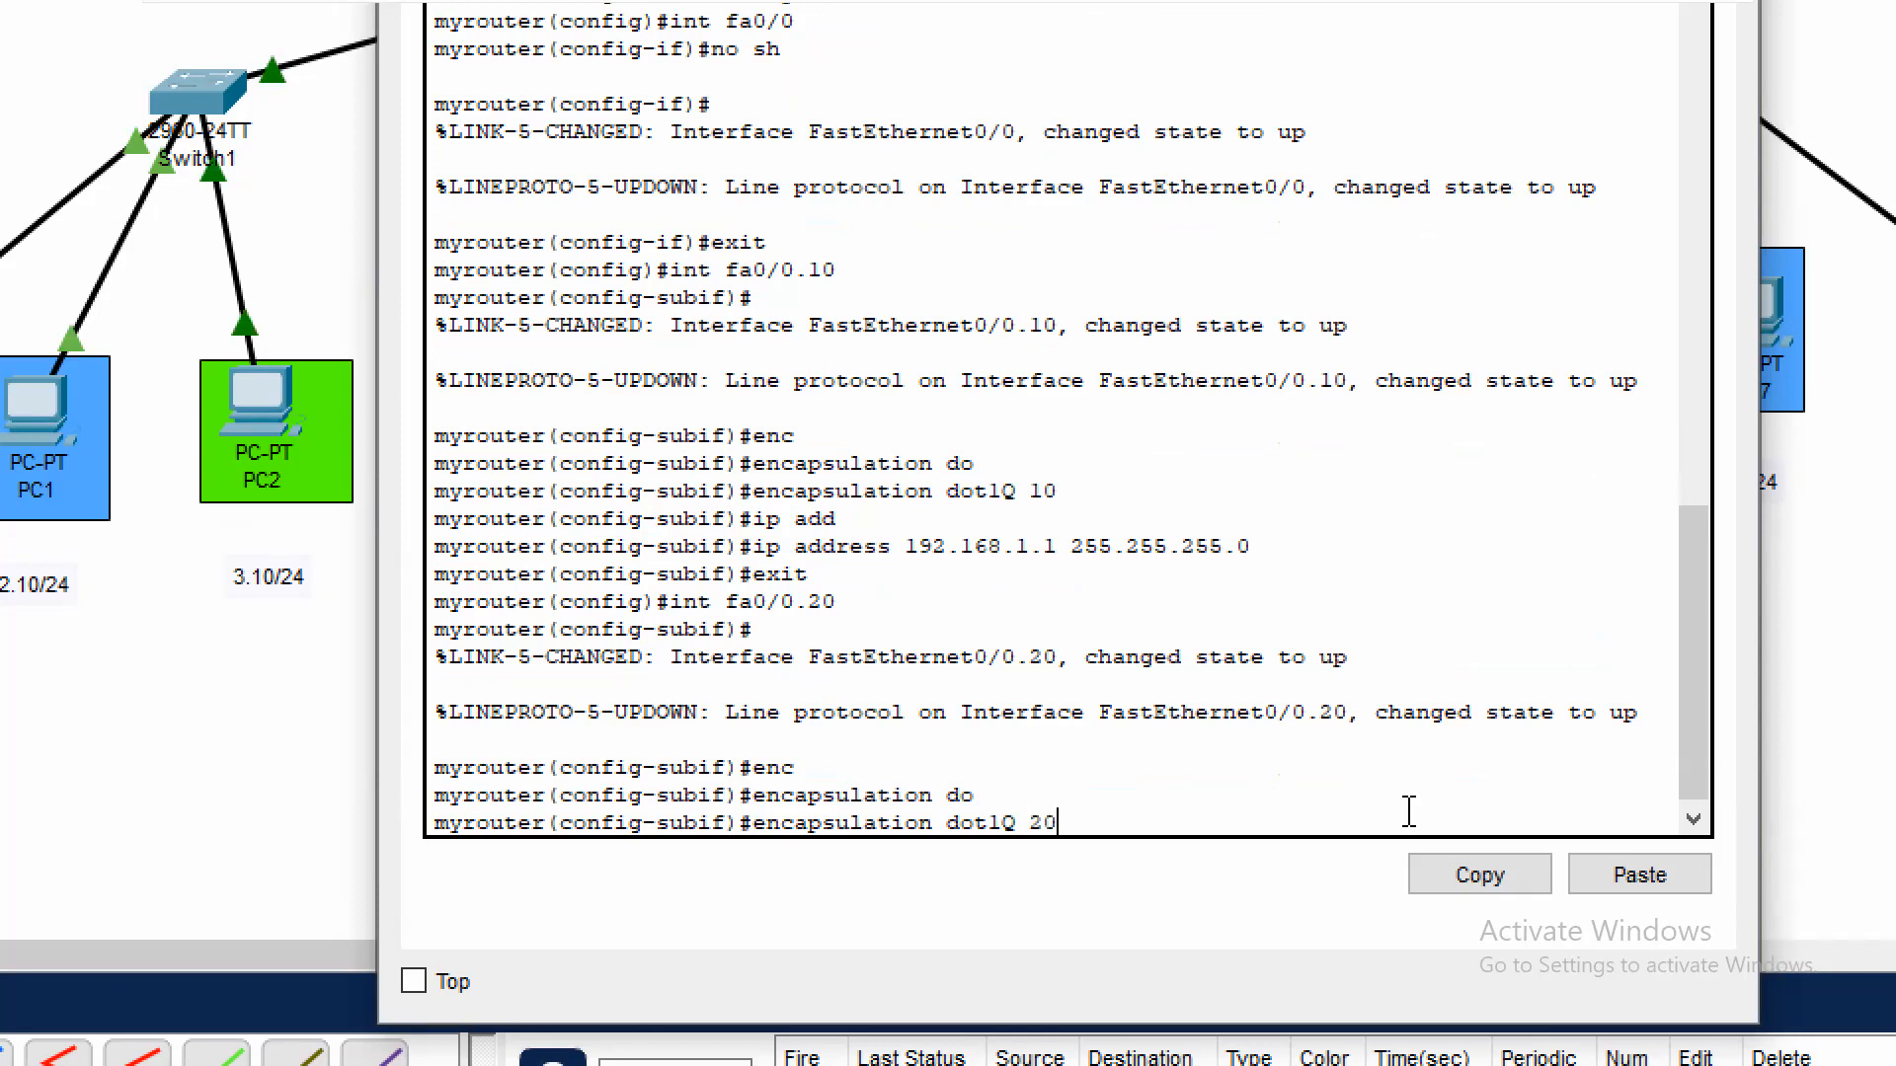
key("Return")
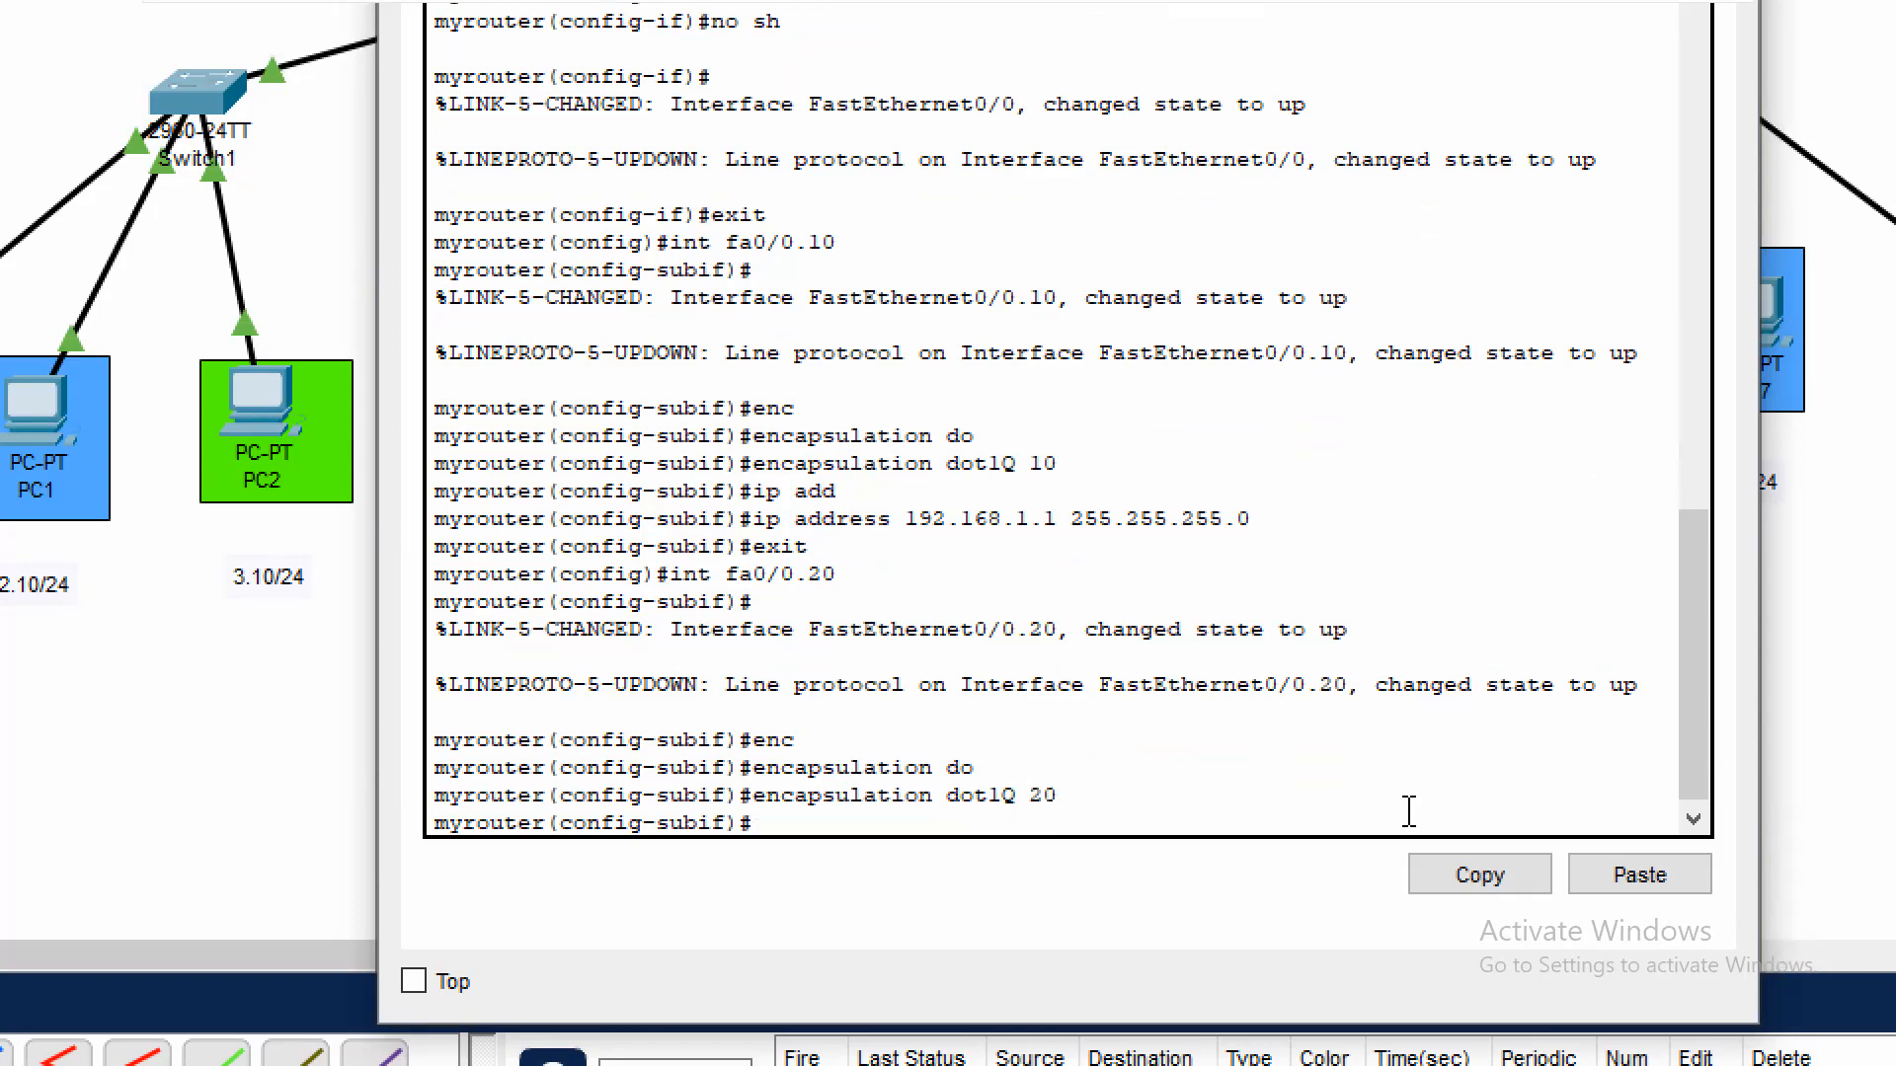
Assign IP address 192.168.2.1 with mask 255.255.255.0 to subinterface fa0/0.20 and exit its configuration
type("ip add")
key("Tab")
type("192.168")
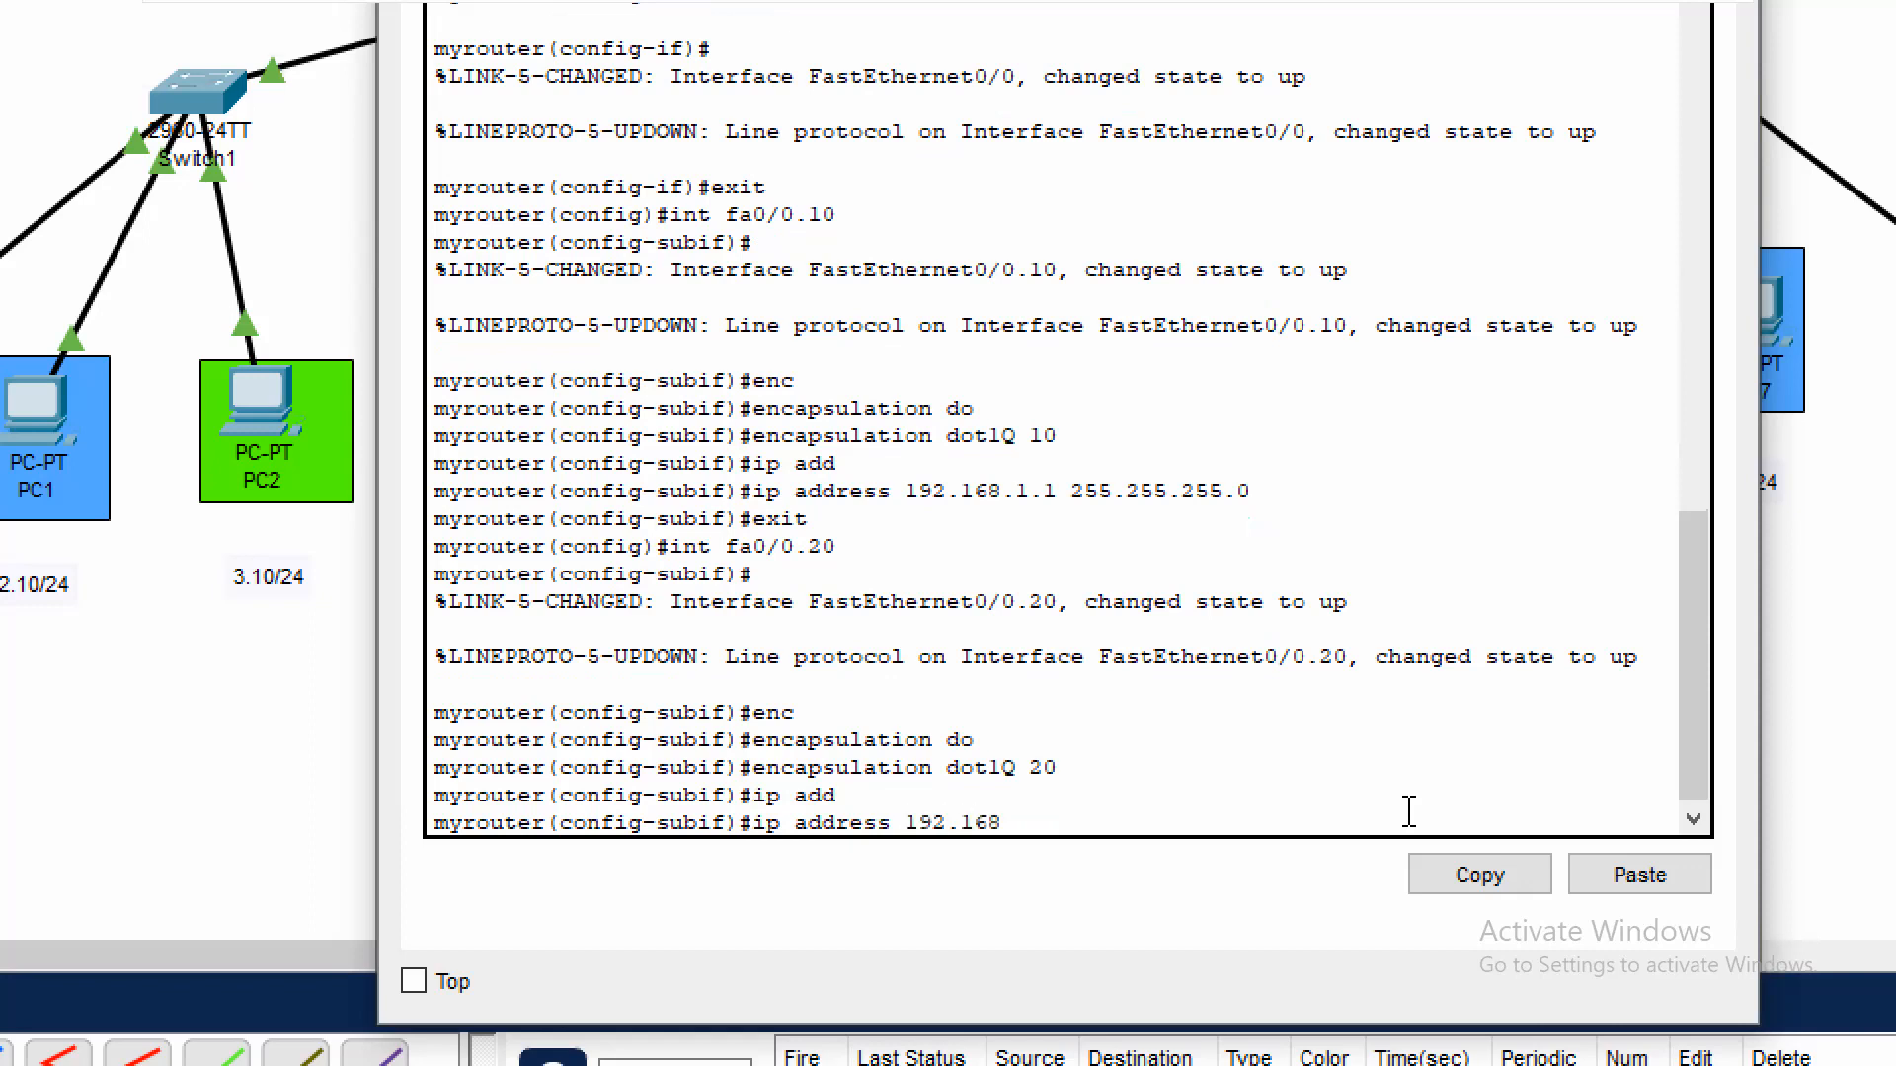
type(".2.1 255.255.255.0")
key("Return")
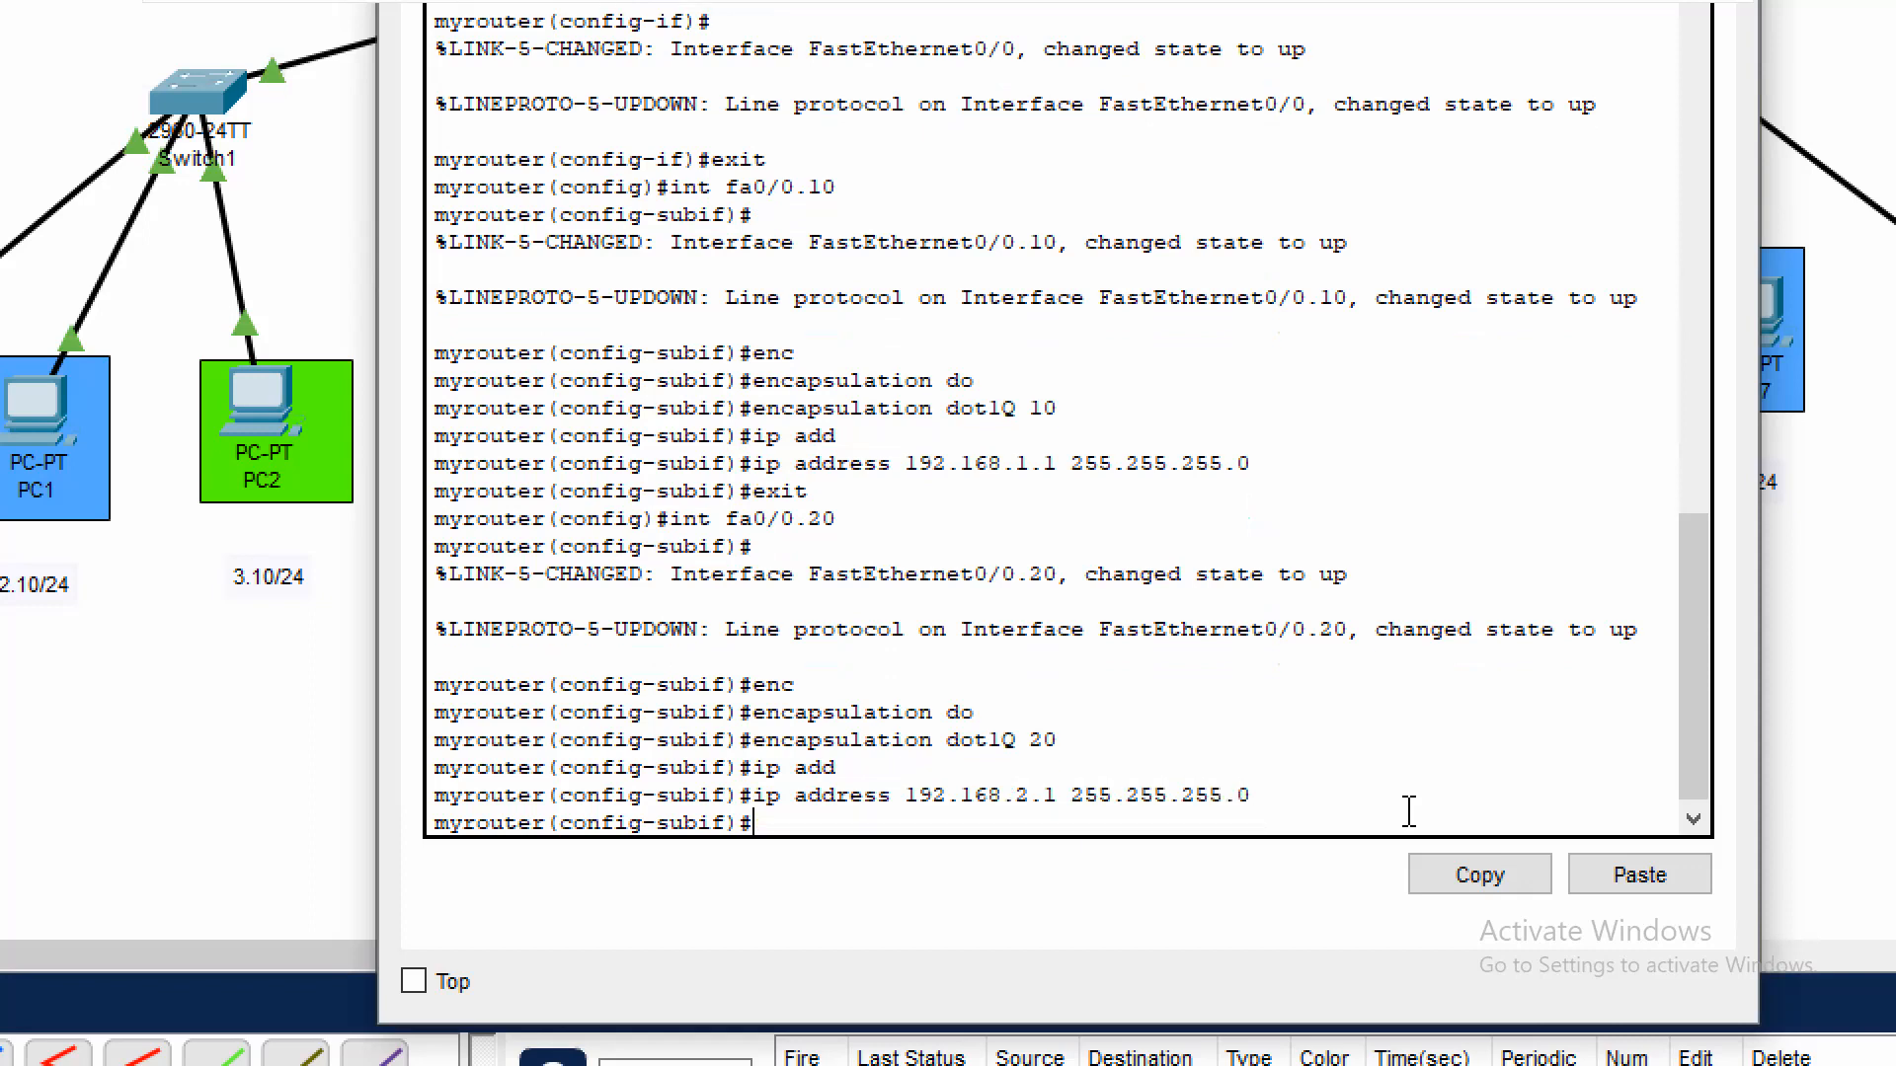
type("exit")
key("Return")
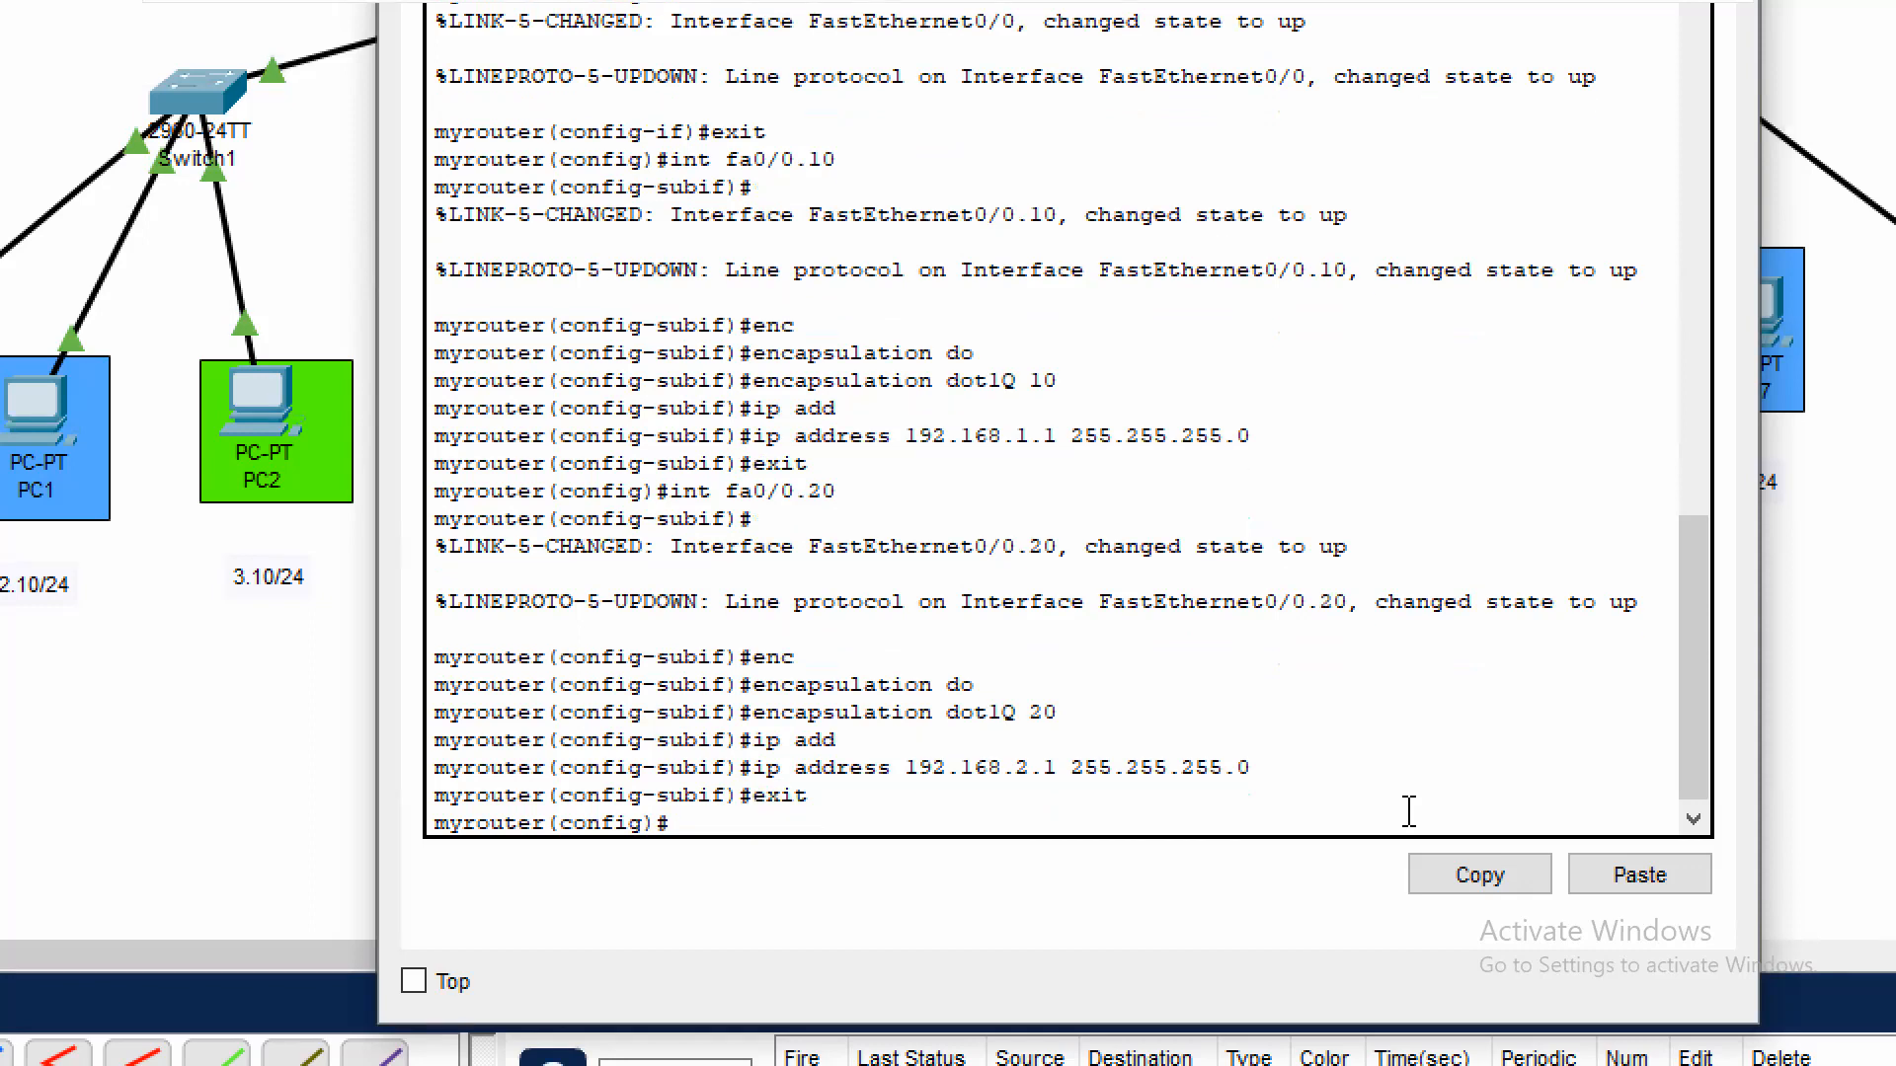
Create subinterface fa0/0.30 on the router with dot1Q encapsulation for VLAN 30
type("int fa0/0.30")
key("Return")
key("Return")
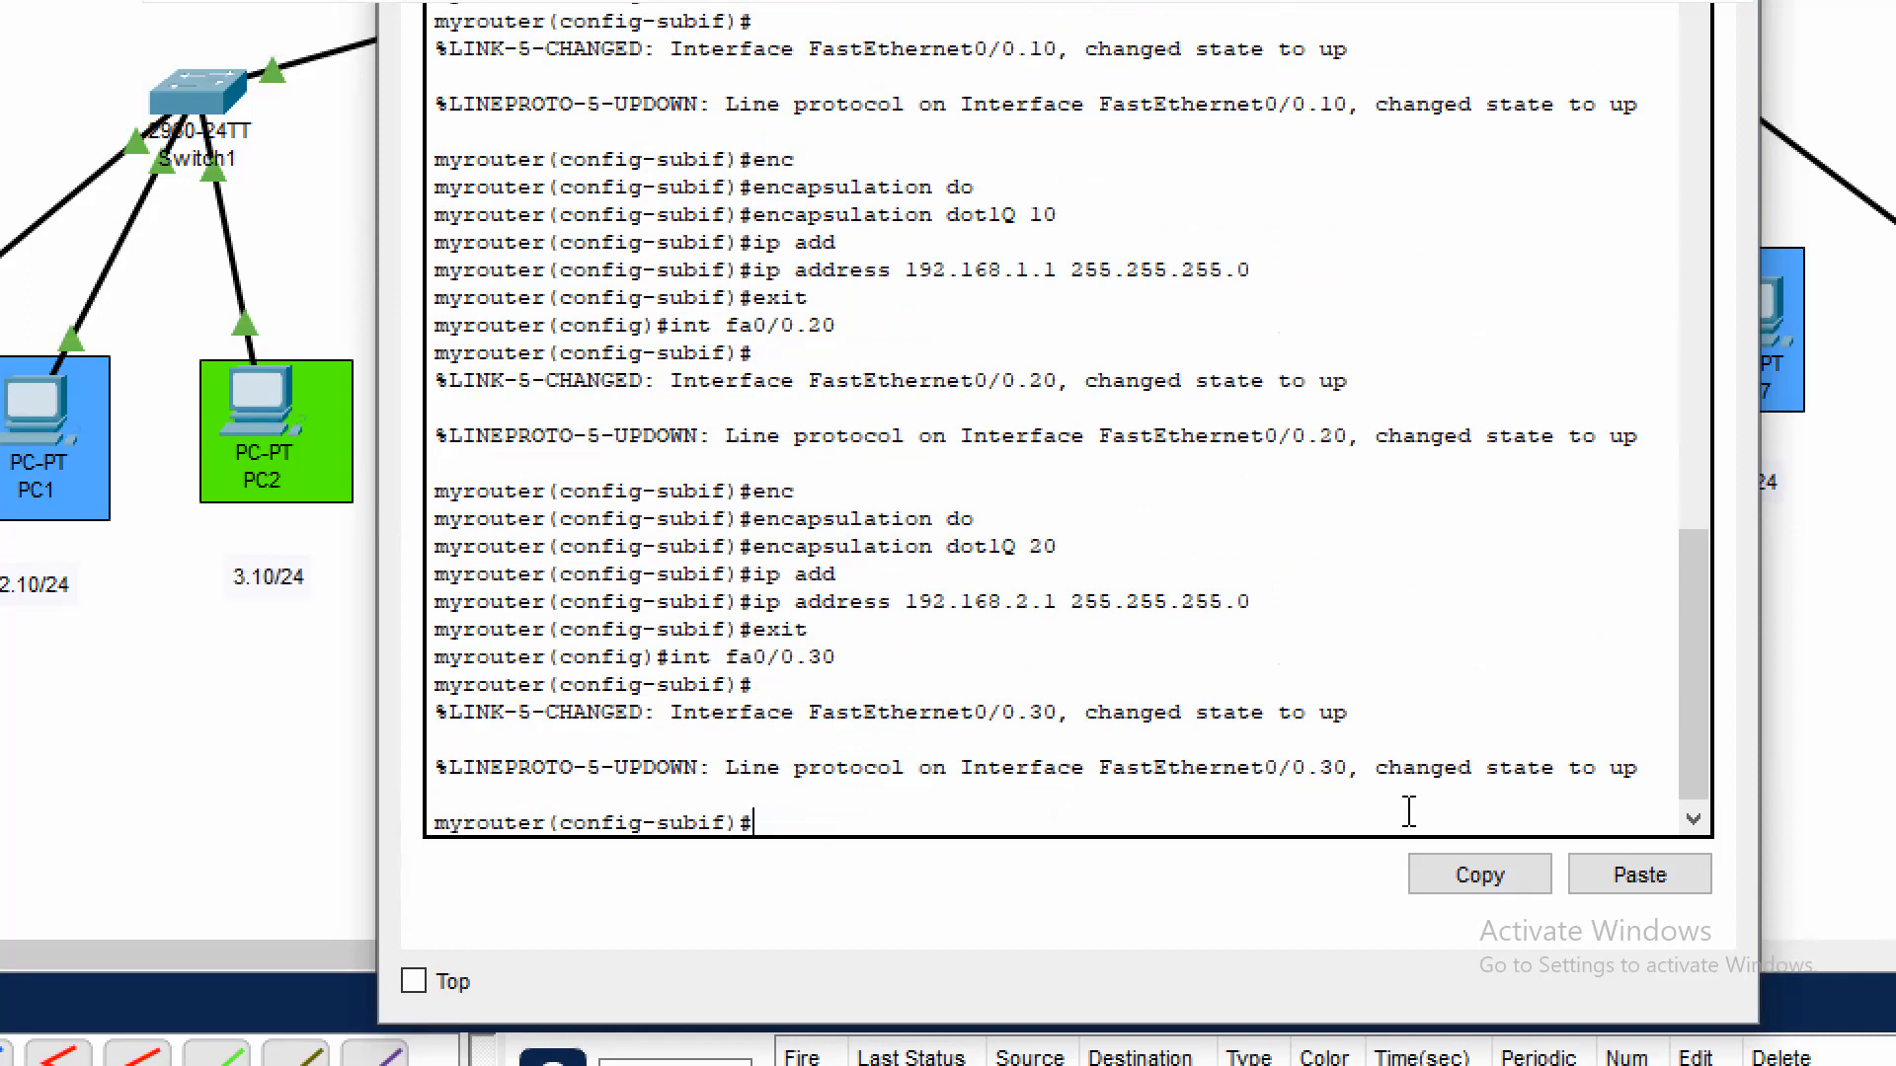
type("enc")
key("Tab")
type("do")
key("Tab")
type("30")
key("Return")
Assign IP address 192.168.3.1 with mask 255.255.255.0 to subinterface fa0/0.30 and return to privileged EXEC mode
type("ip ad")
key("Tab")
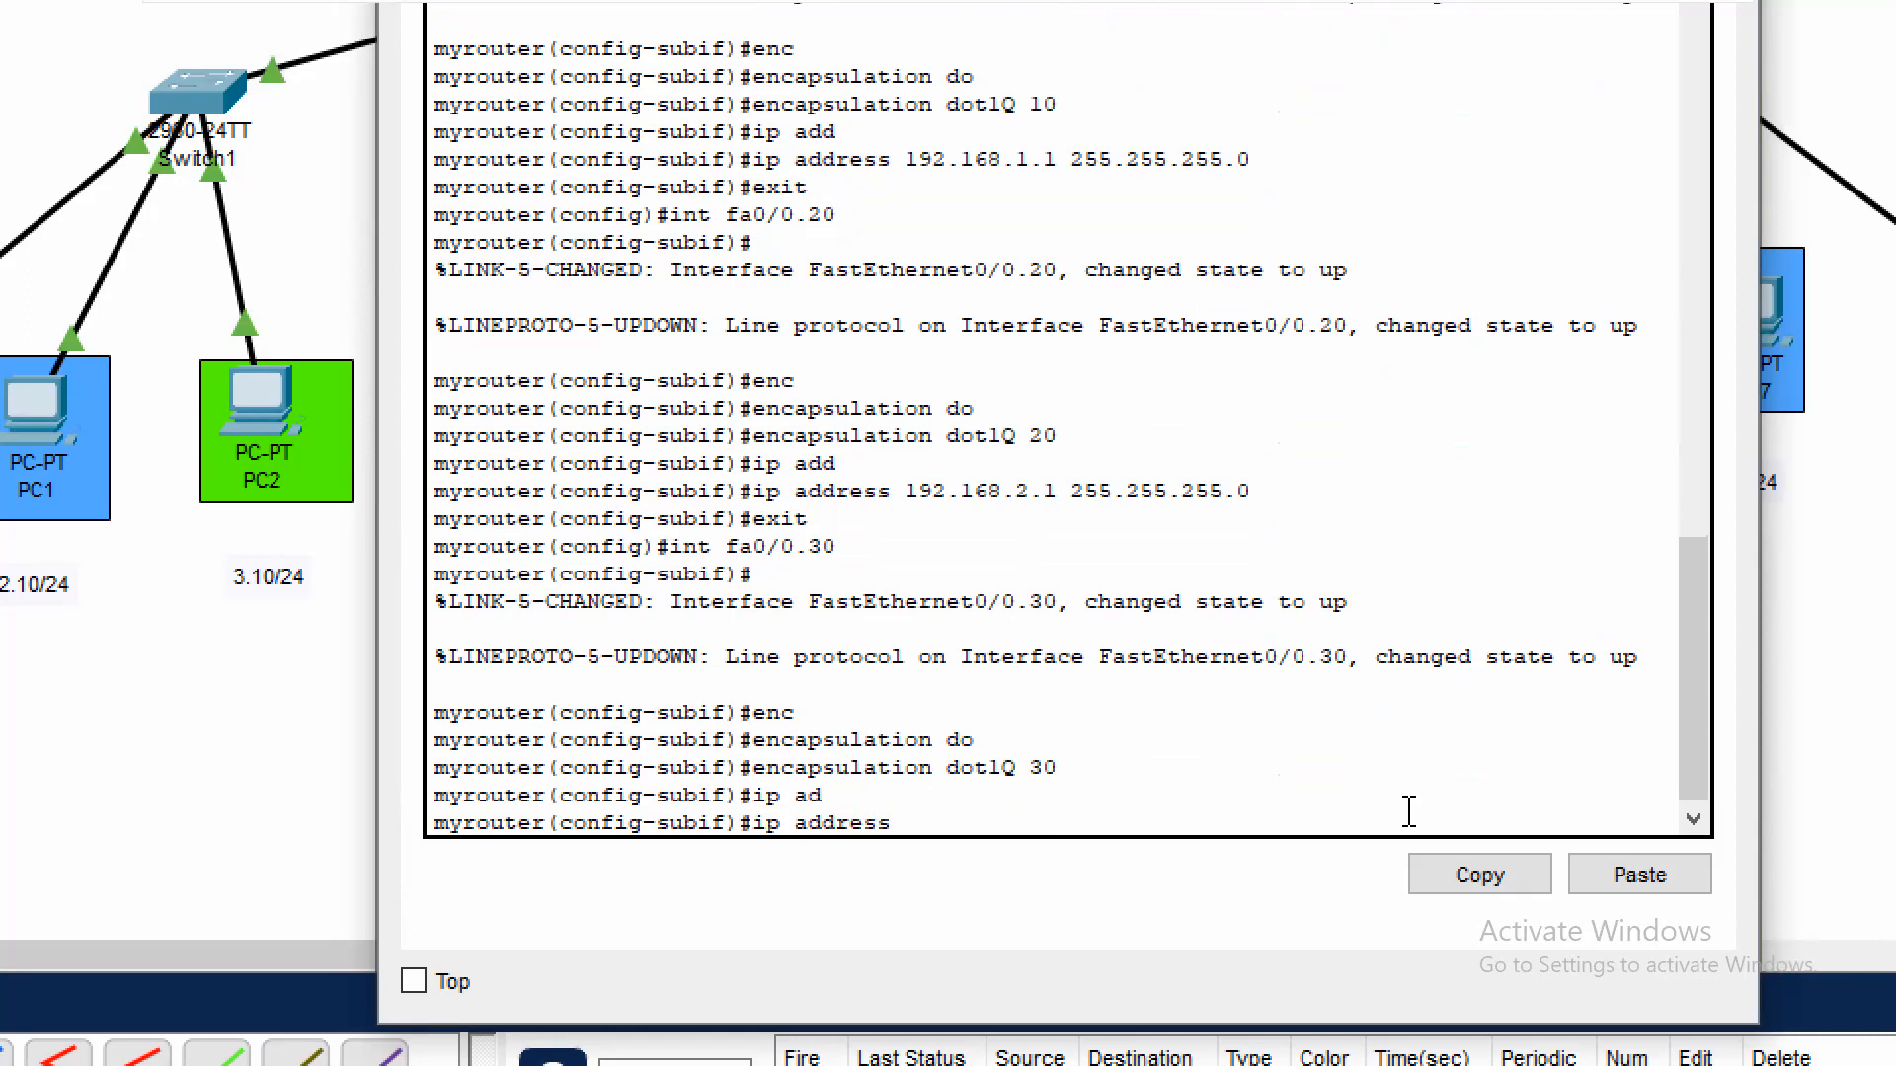
type("192.168.3.1 255.255.255.0")
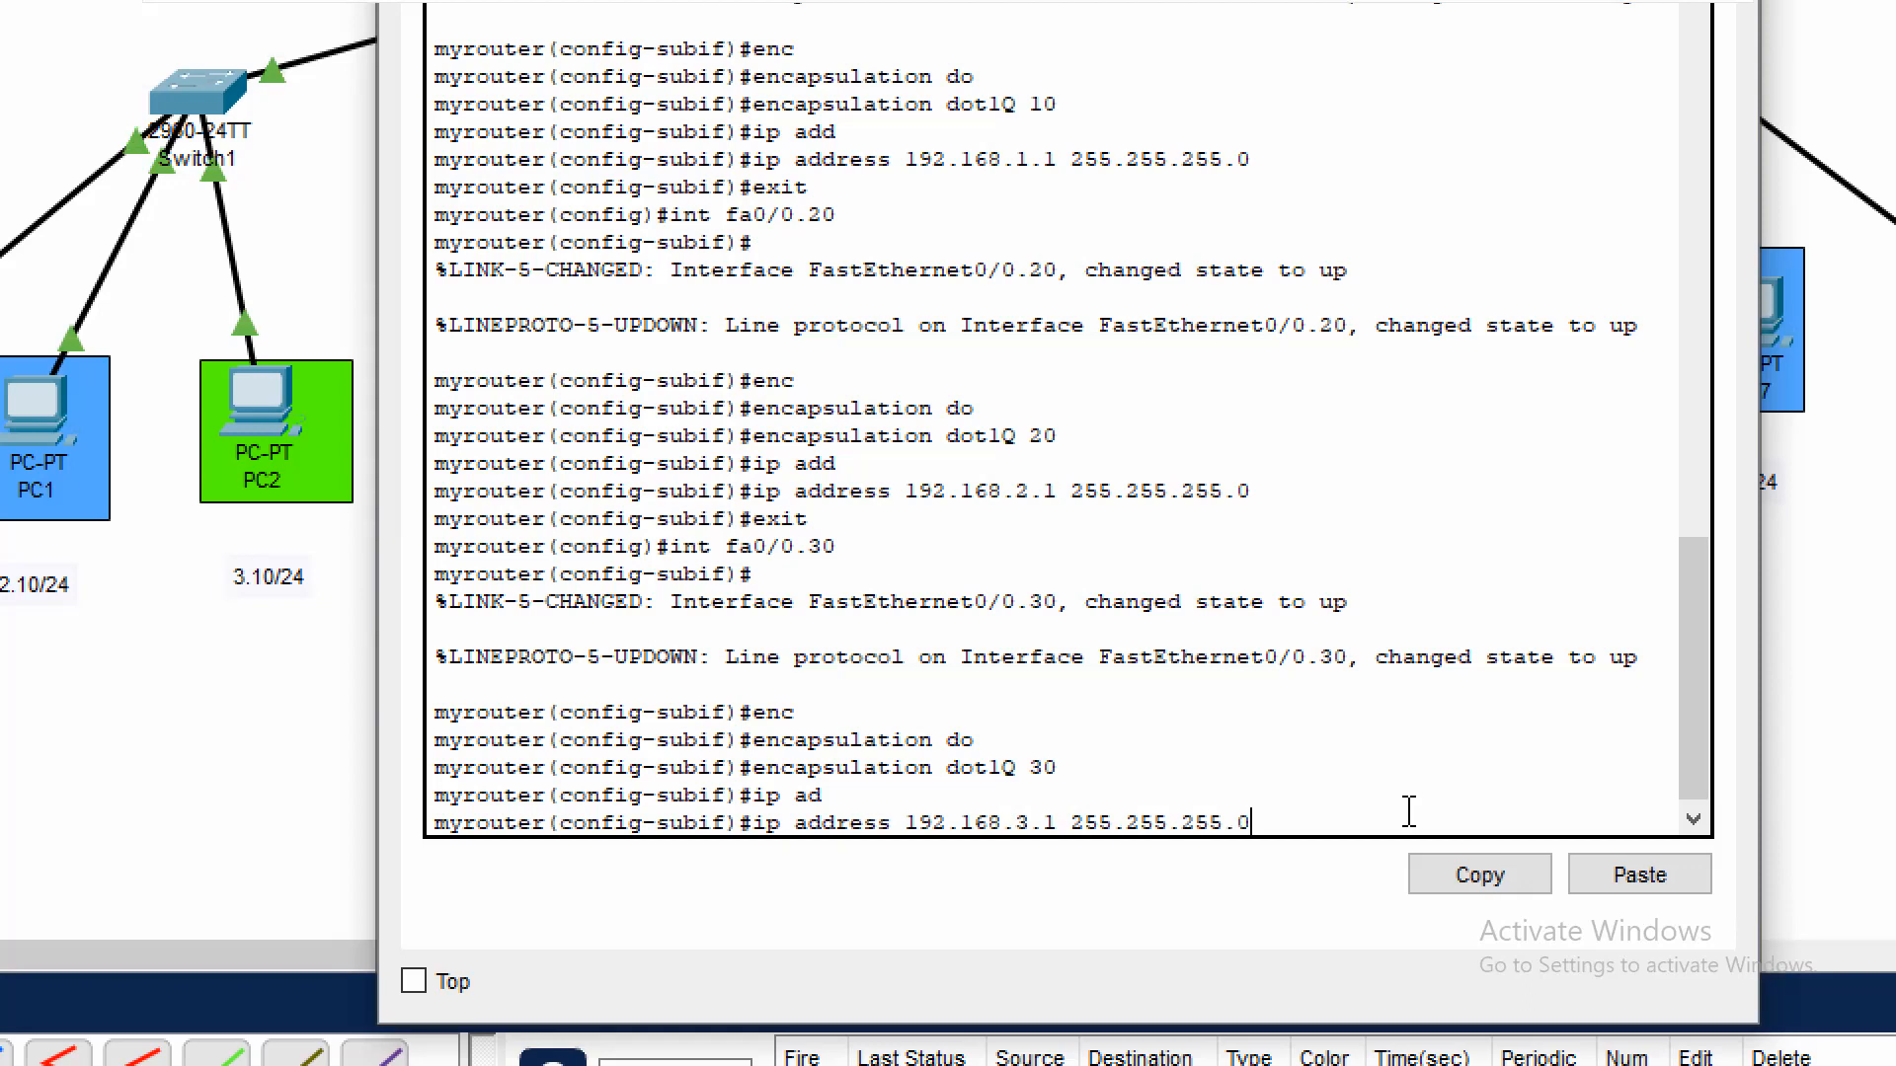
key("Return")
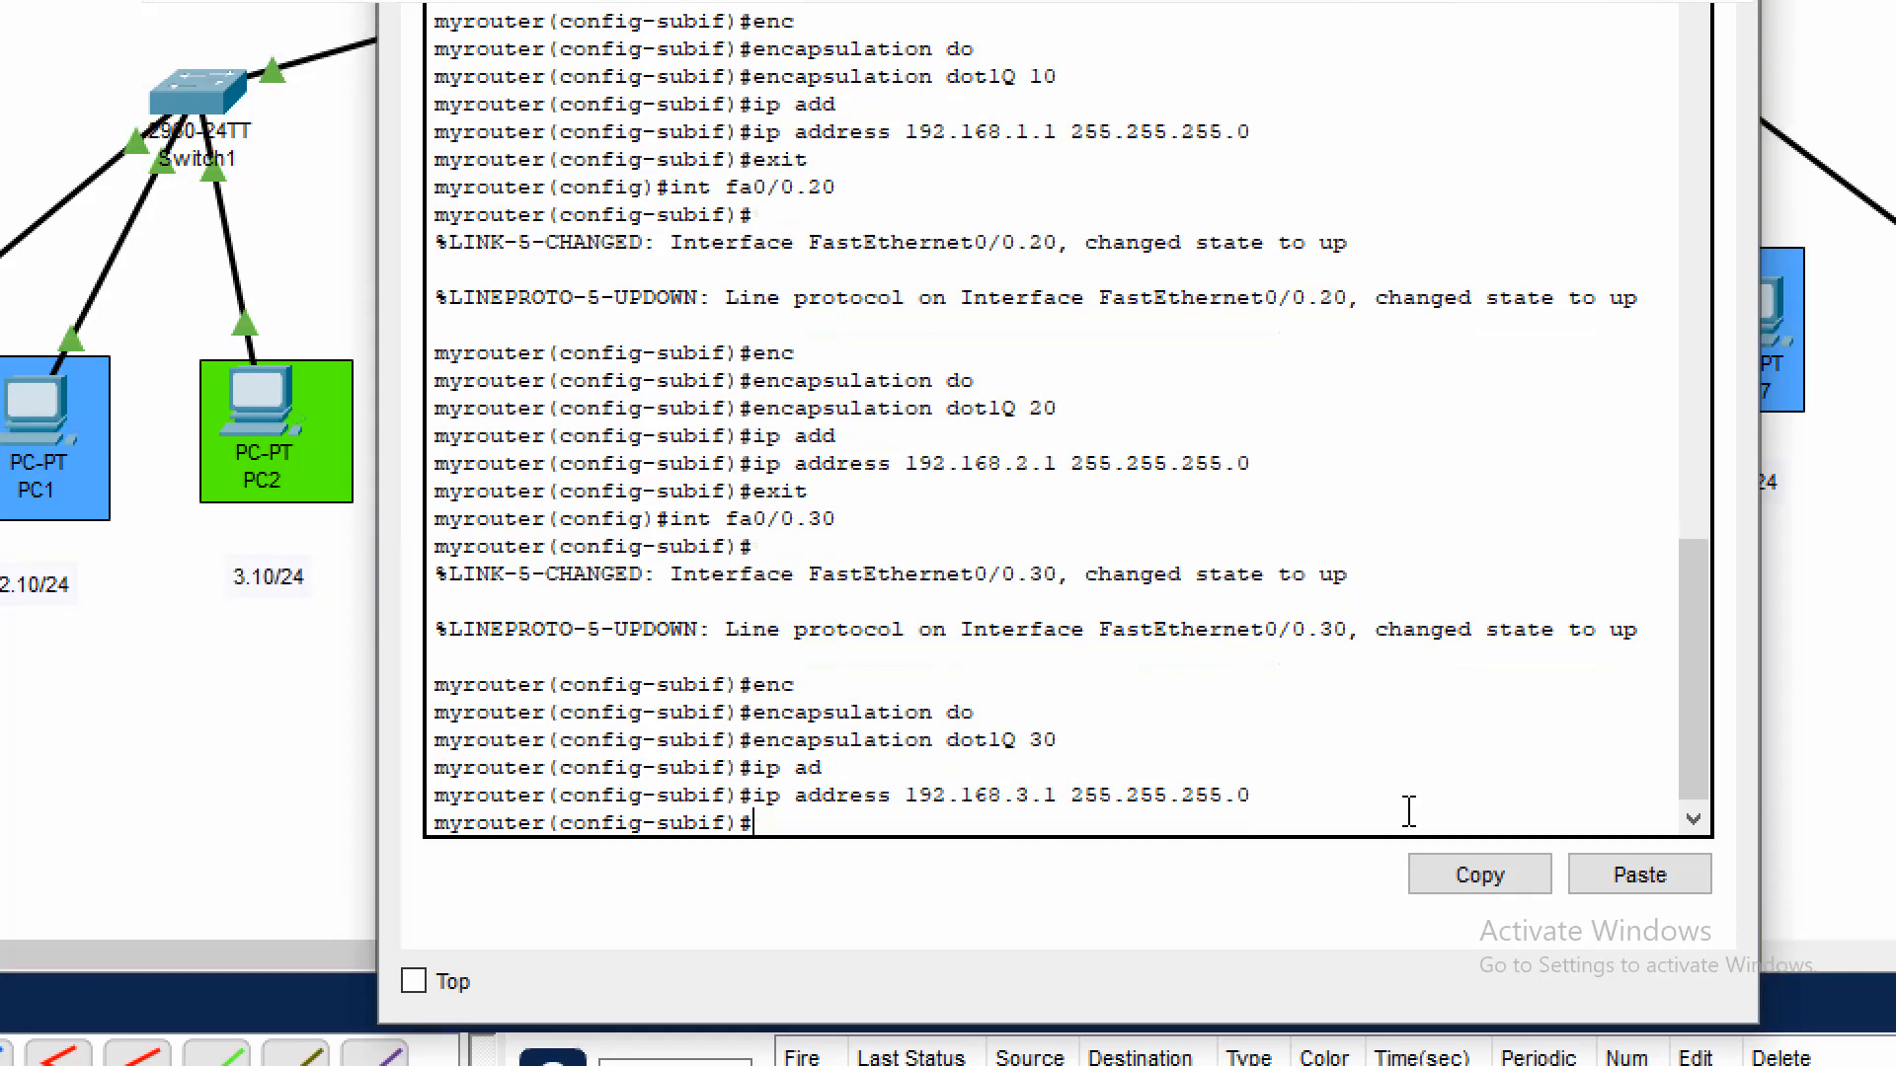
type("exit")
key("Return")
type("exit")
key("Return")
Display the router's brief IP interface summary and check the addresses and status of the three subinterfaces
key("Return")
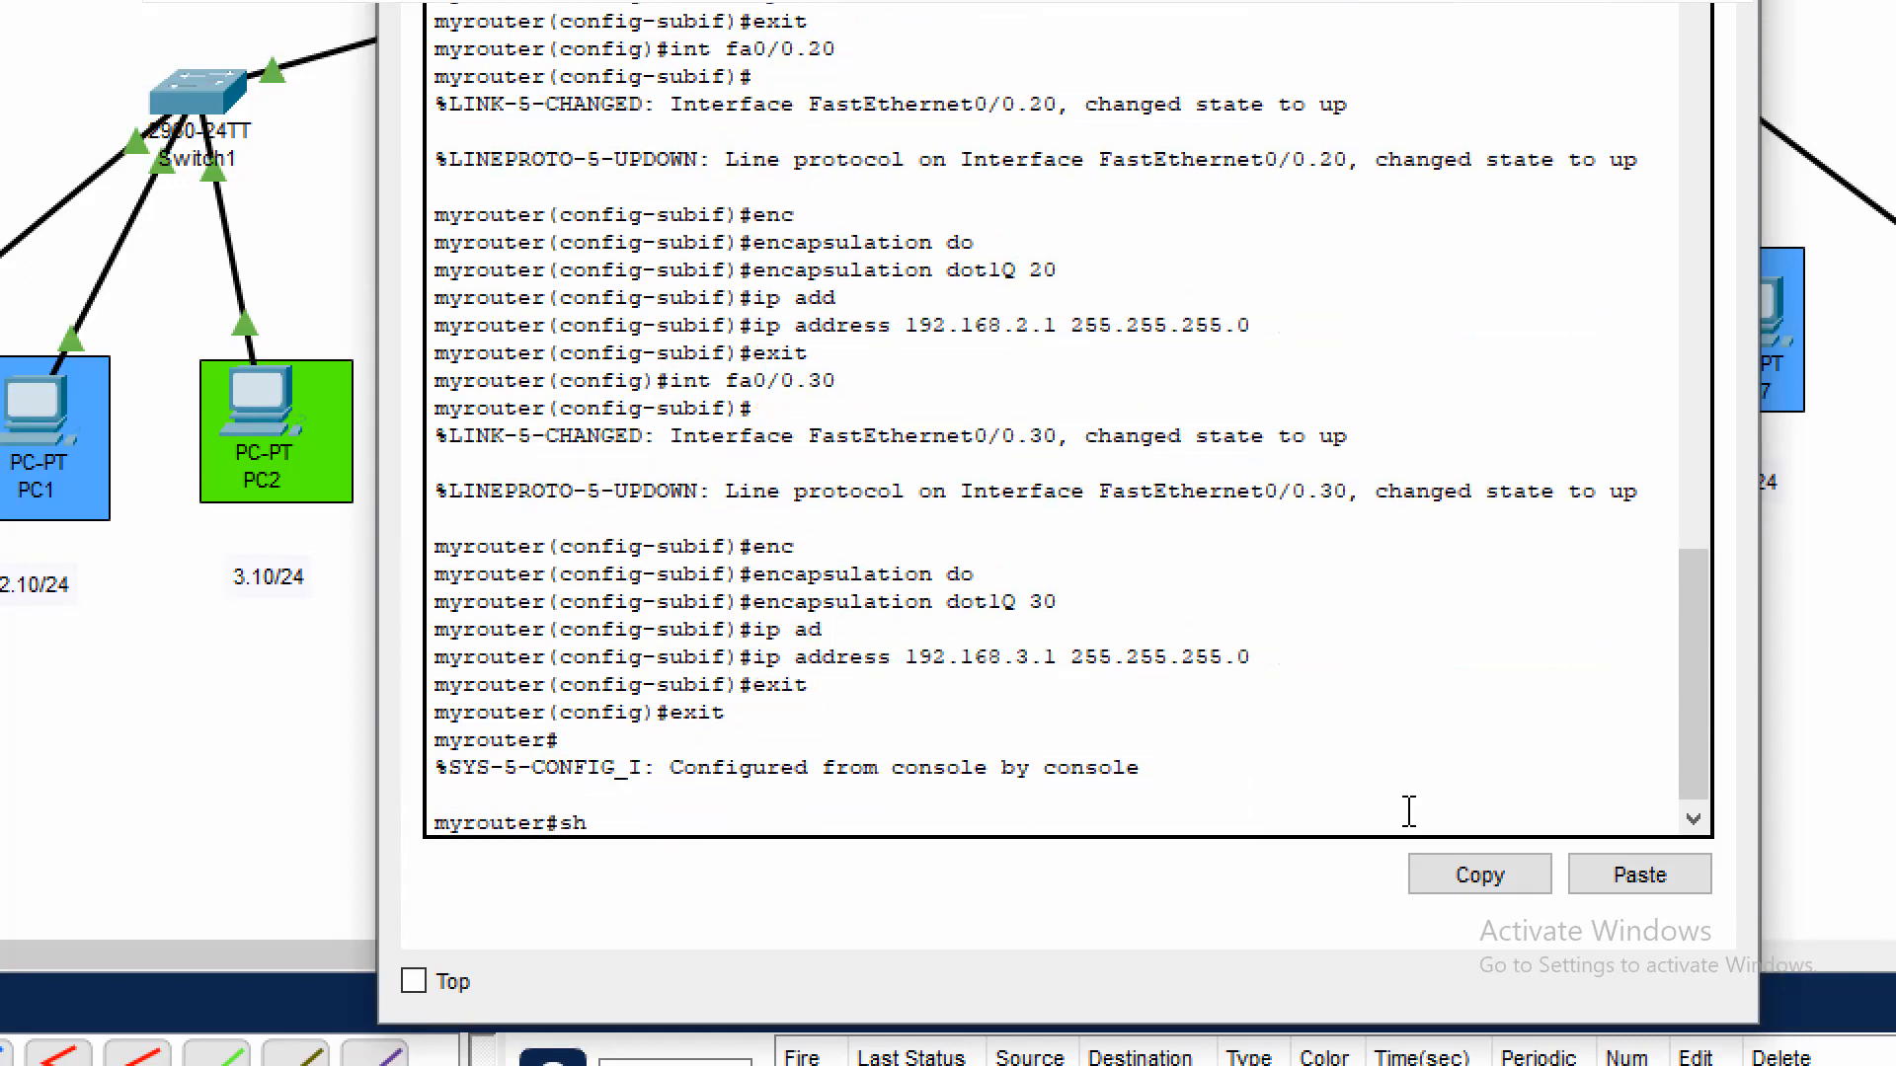
type("sh ip int br")
key("Return")
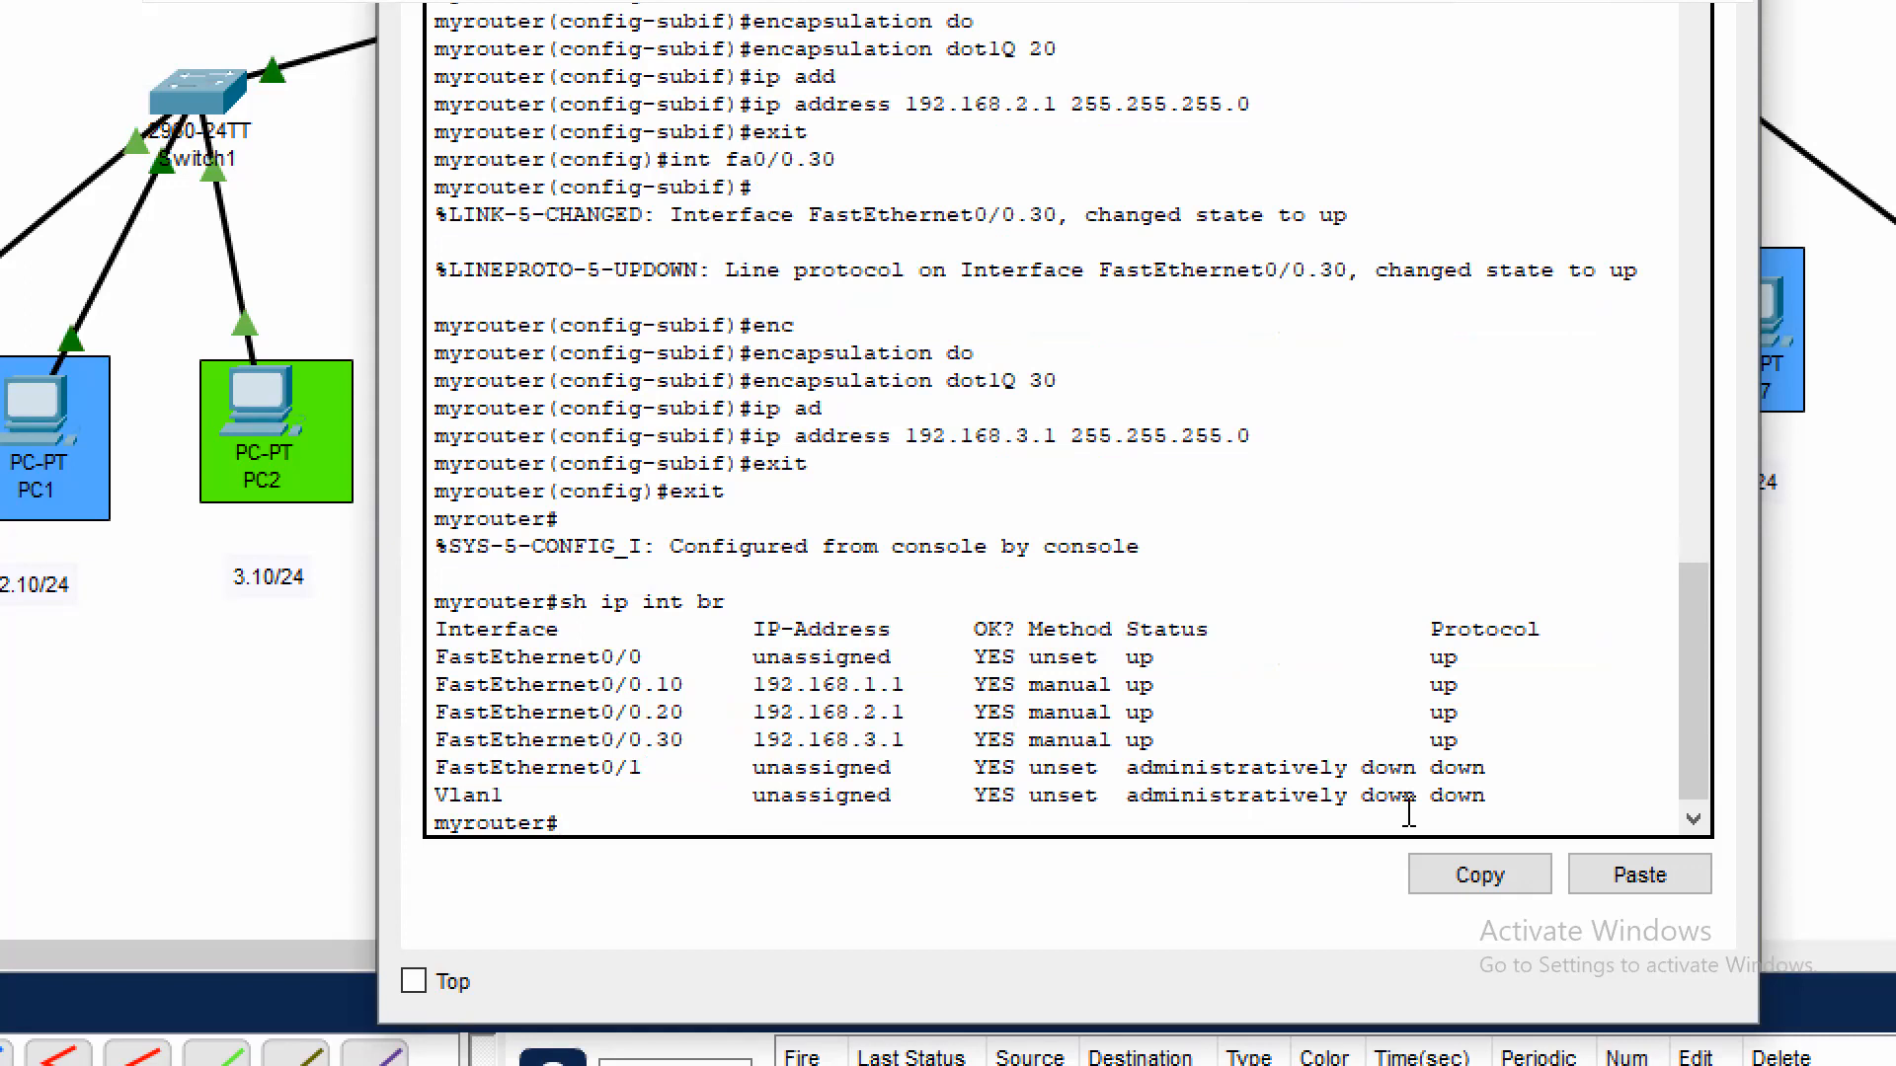
triple_click(608, 657)
left_click_drag(589, 685, 1527, 750)
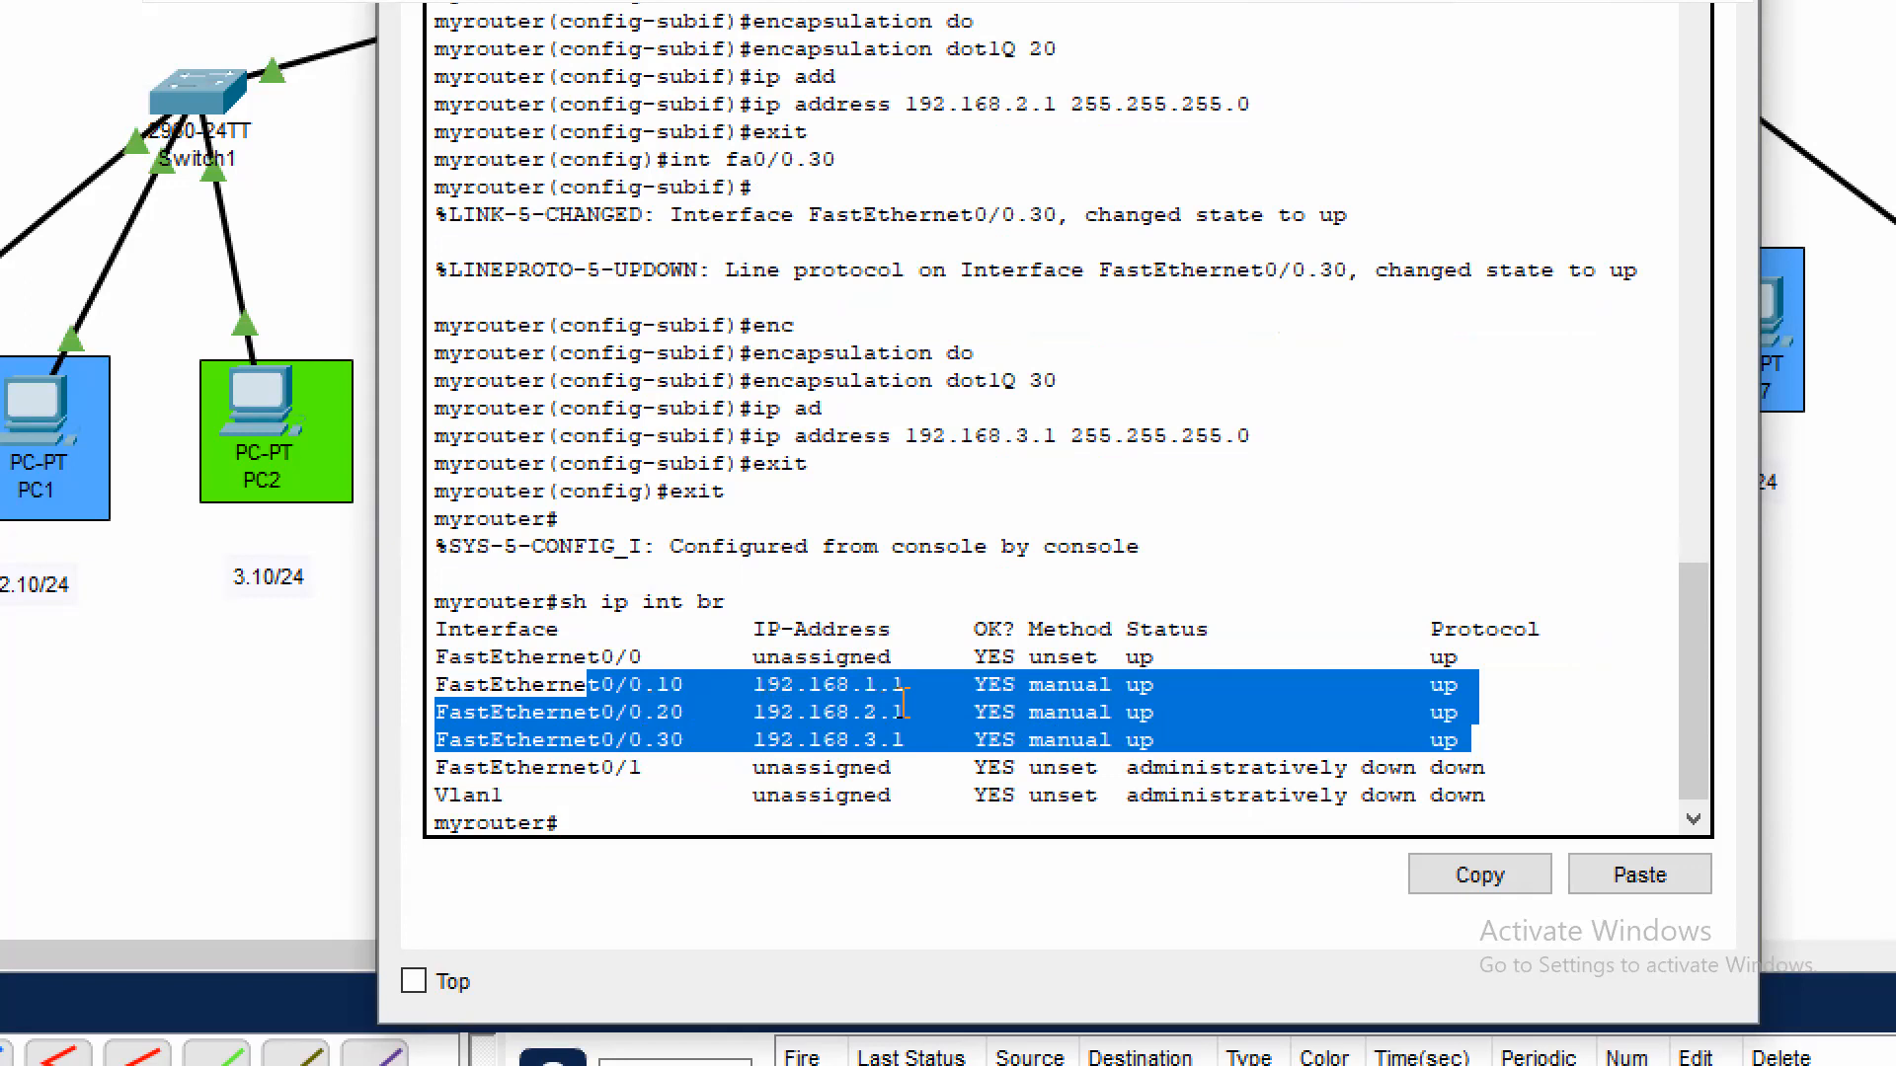
left_click(1393, 721)
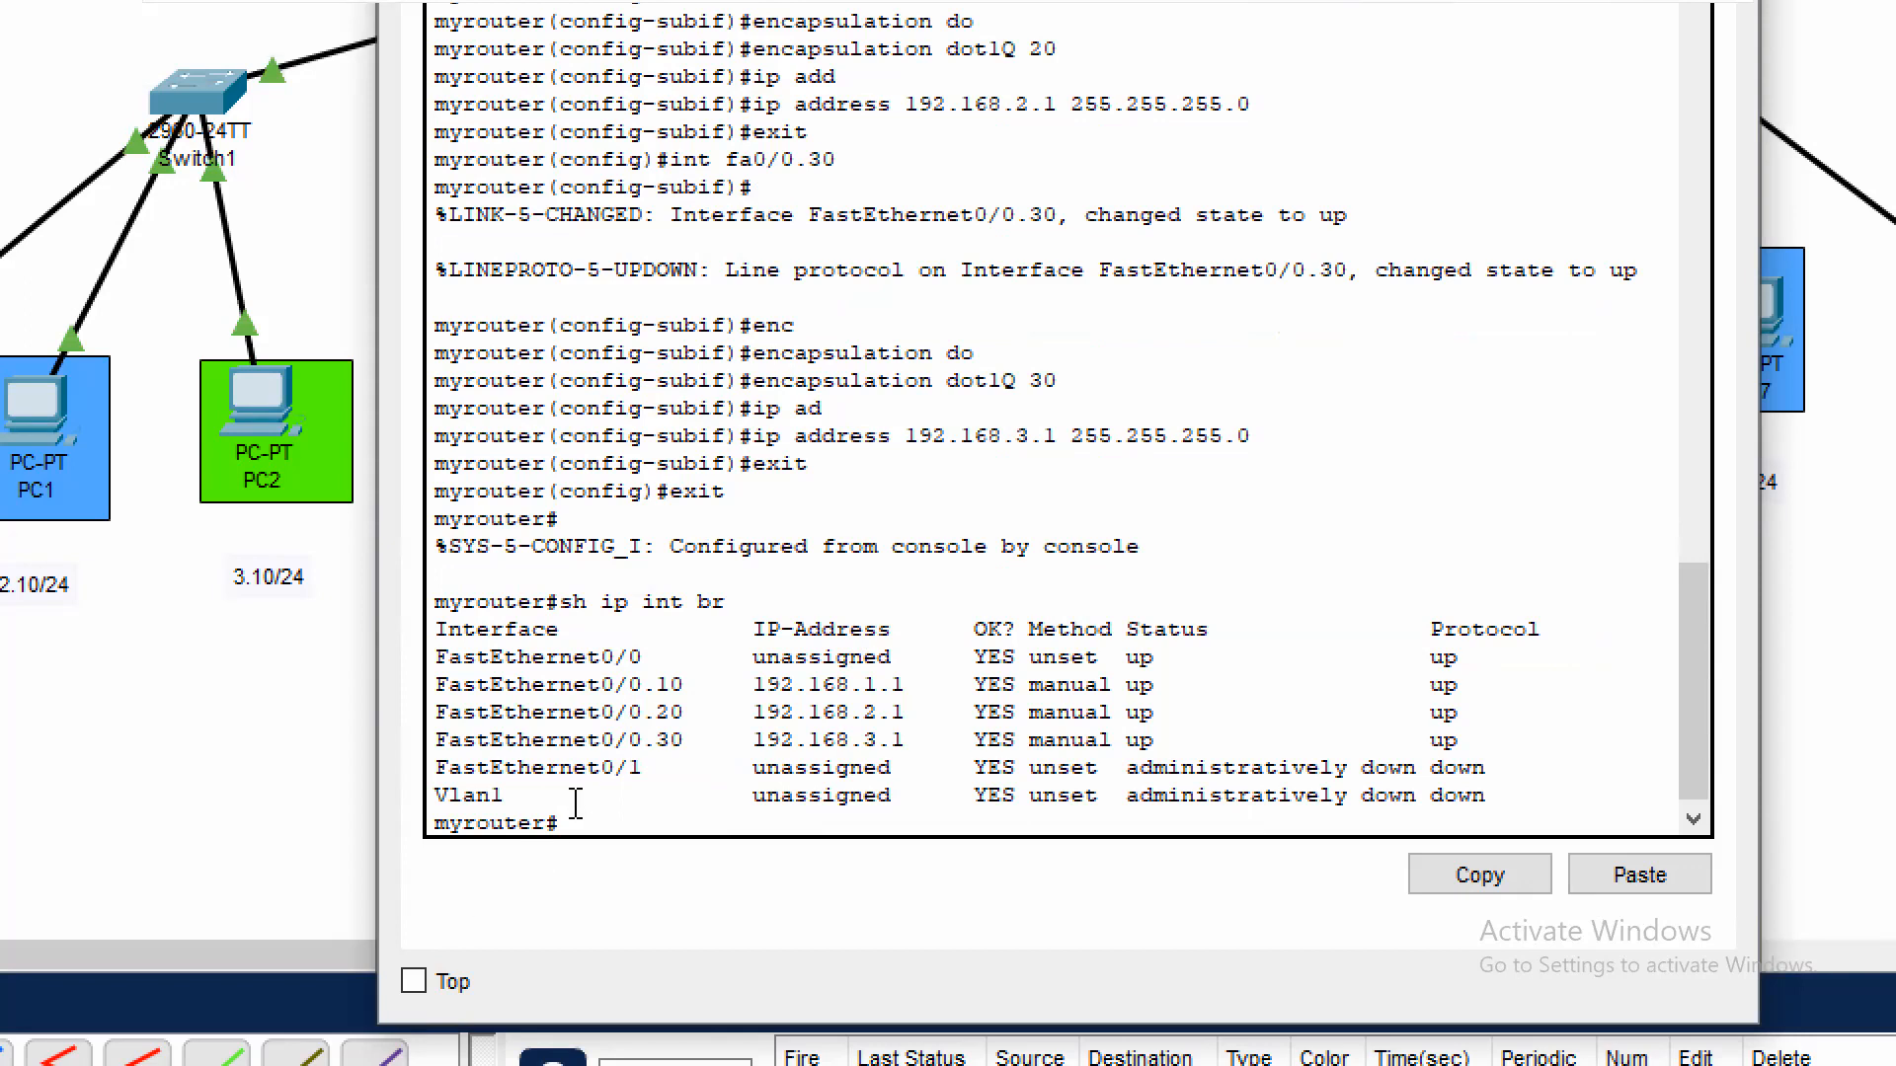
Save the router's running configuration with wr and close the Router0 window
type("wr")
key("Return")
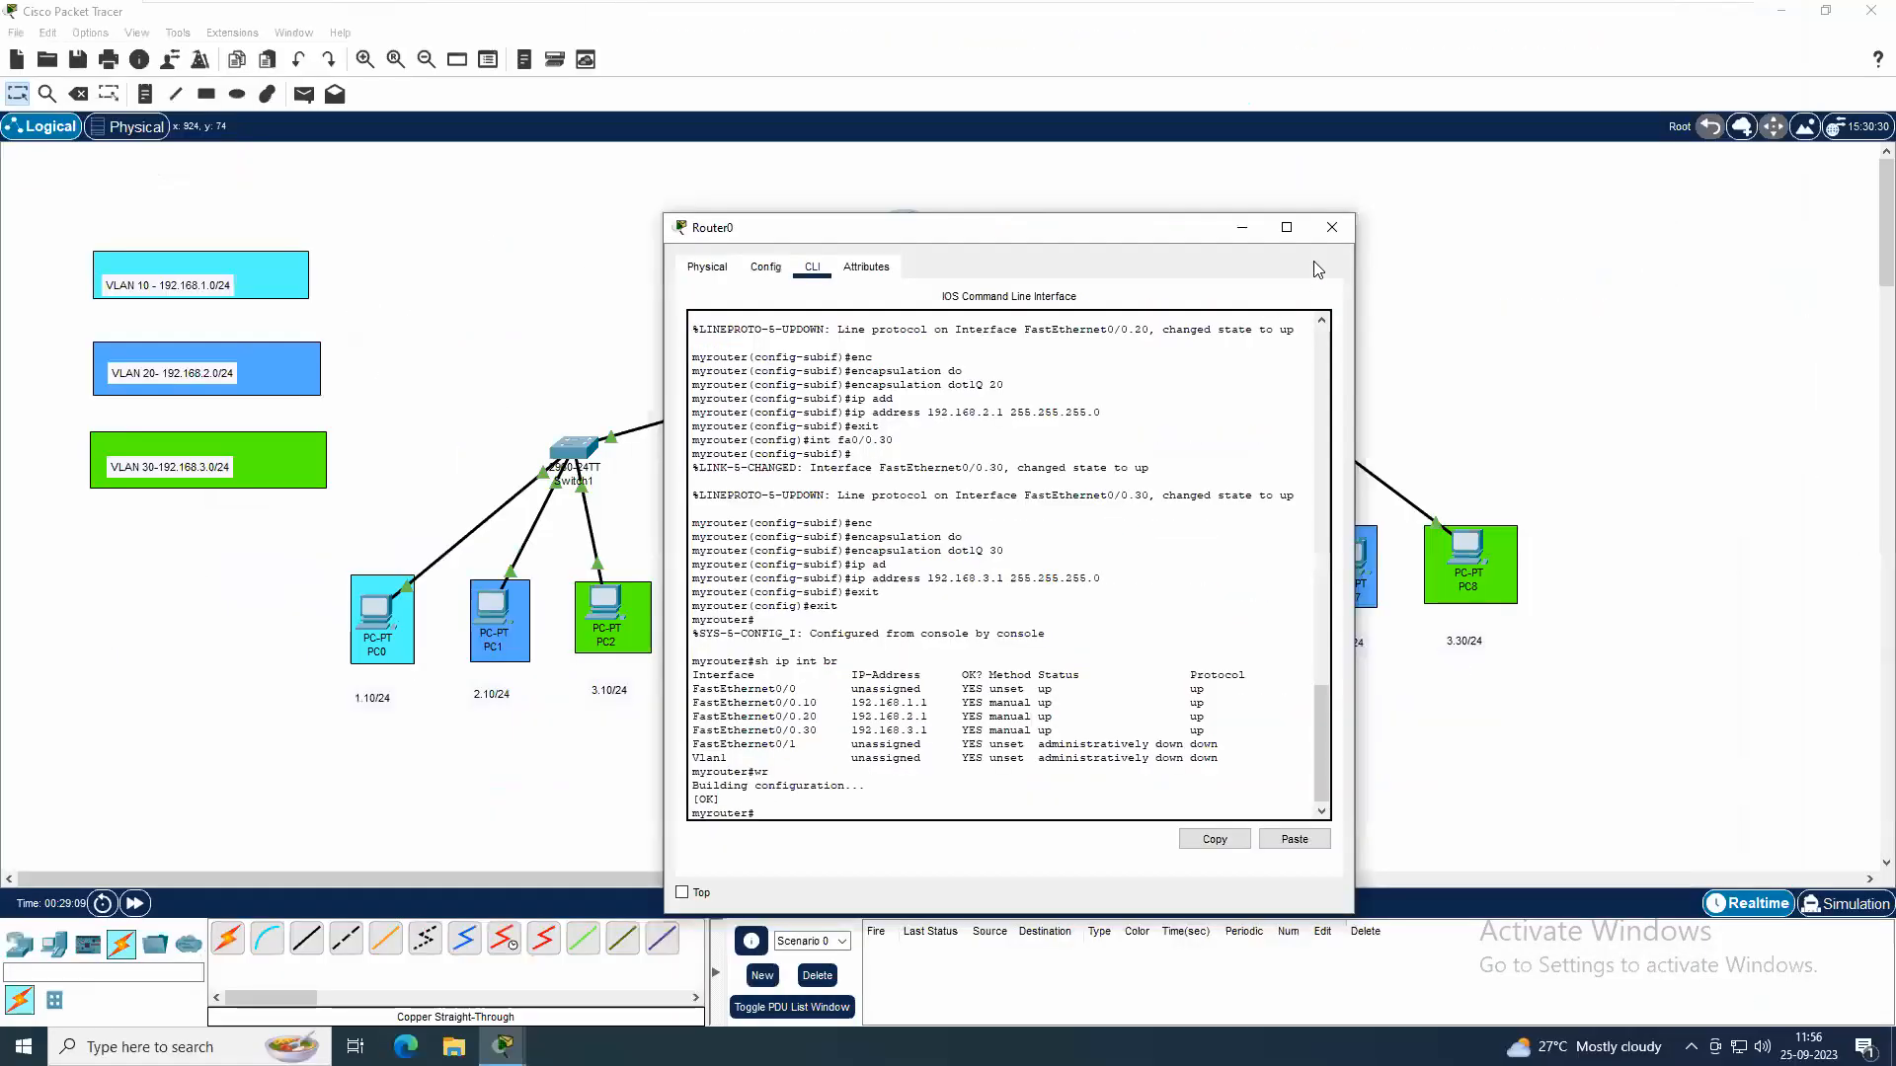
left_click(1330, 228)
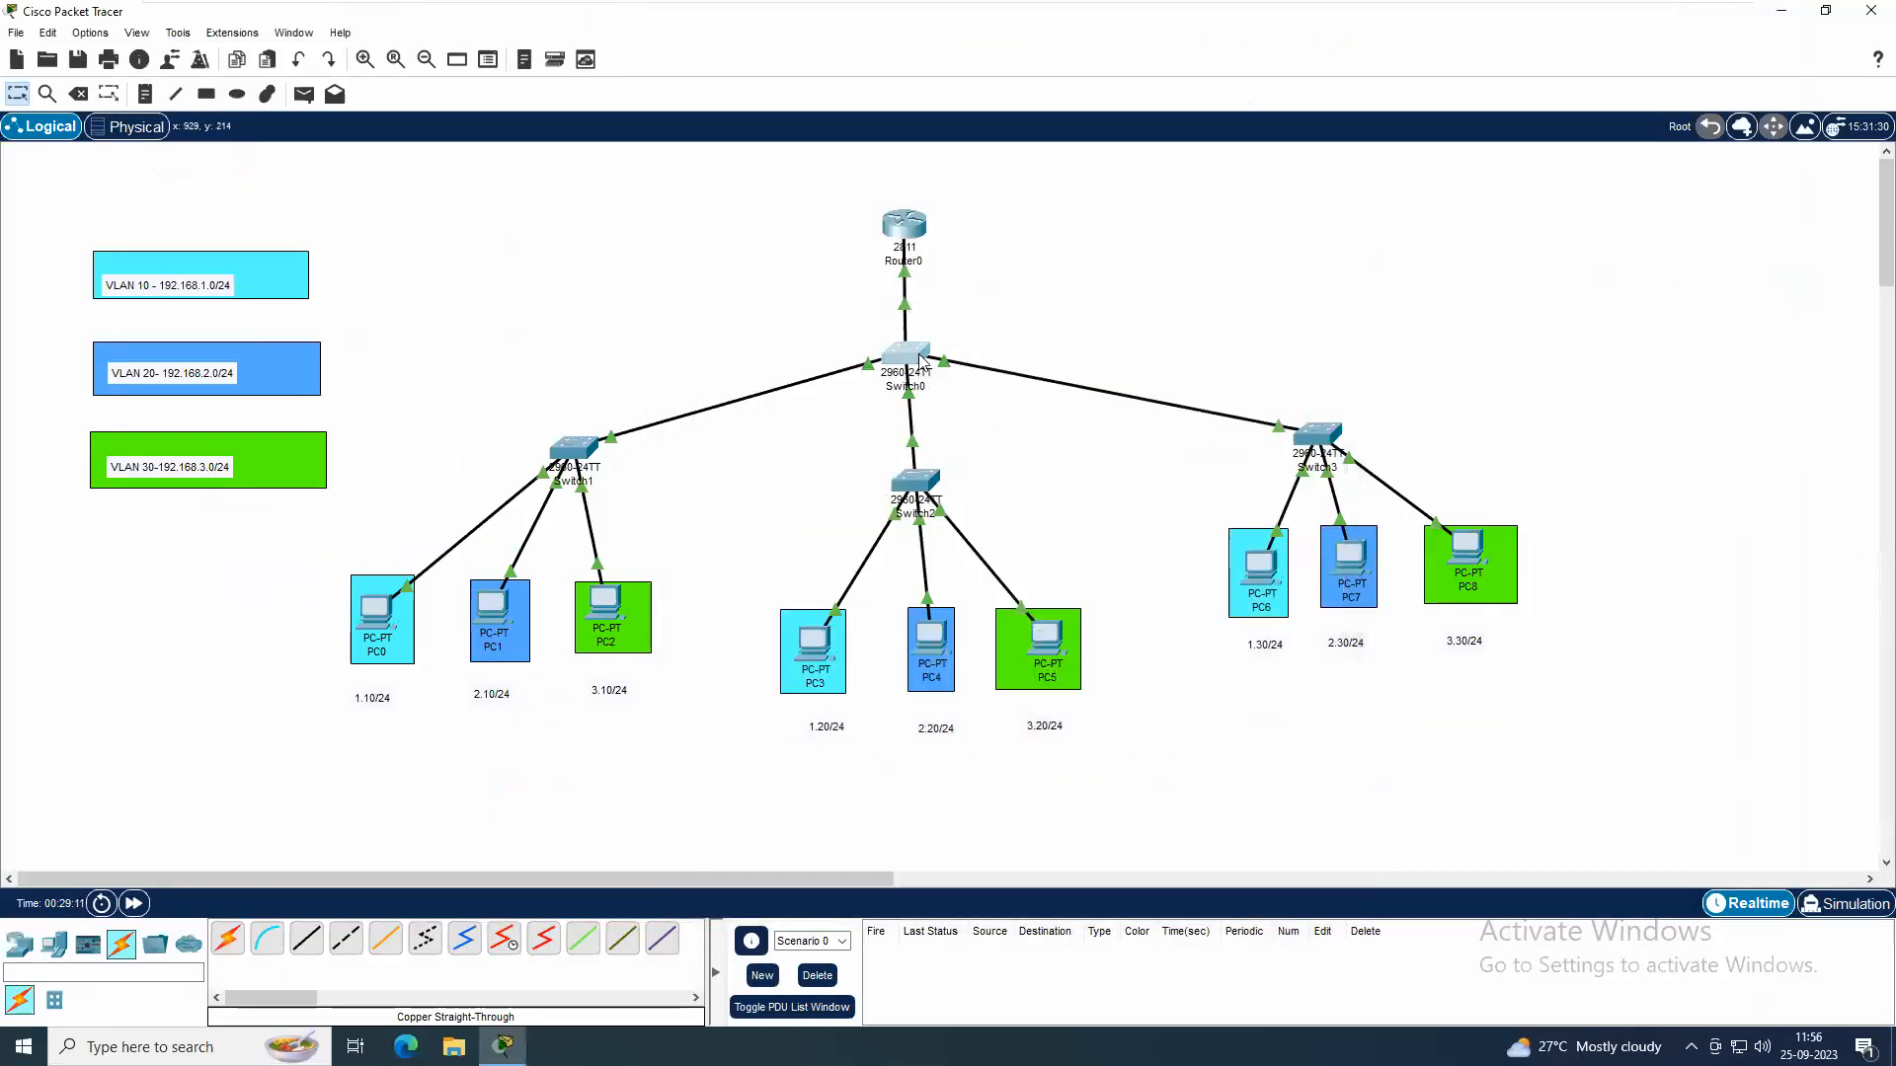
Open Switch0's command line and display its trunk interfaces with sh int tr
left_click(918, 361)
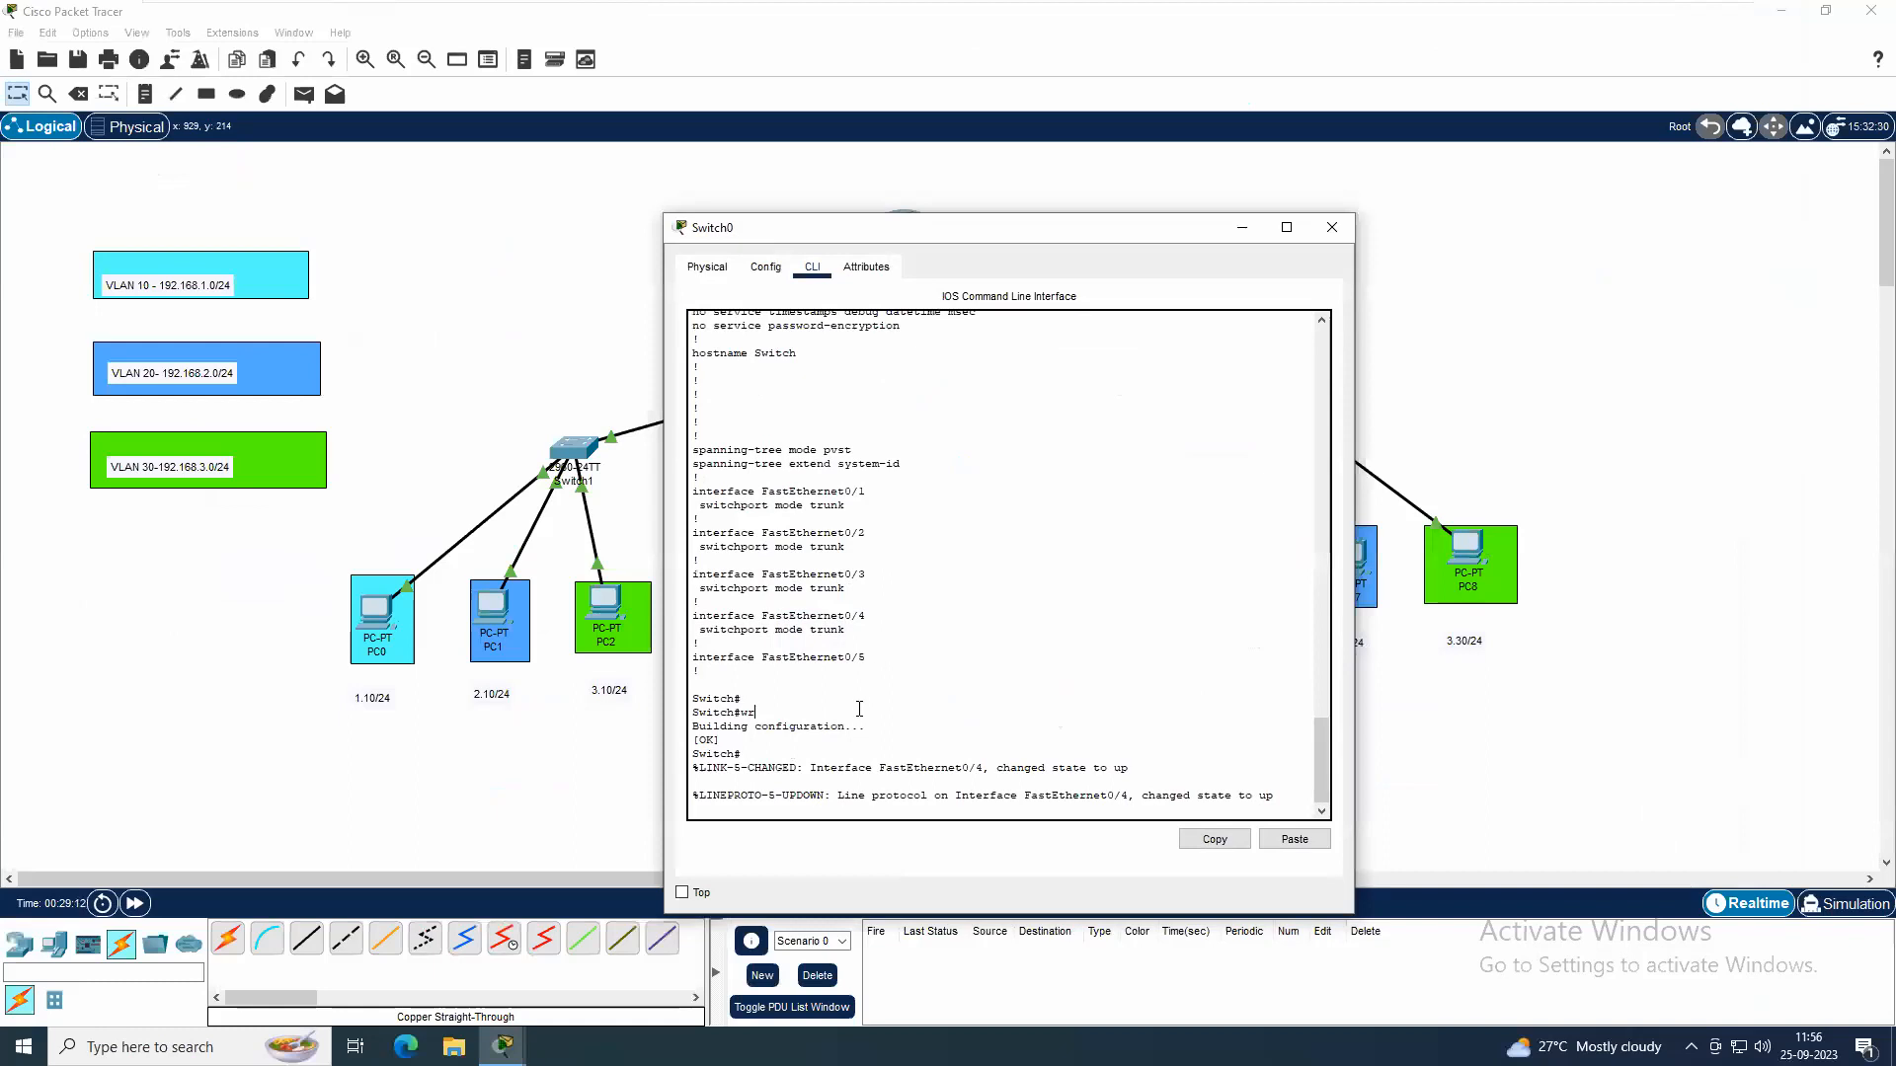
key("Return")
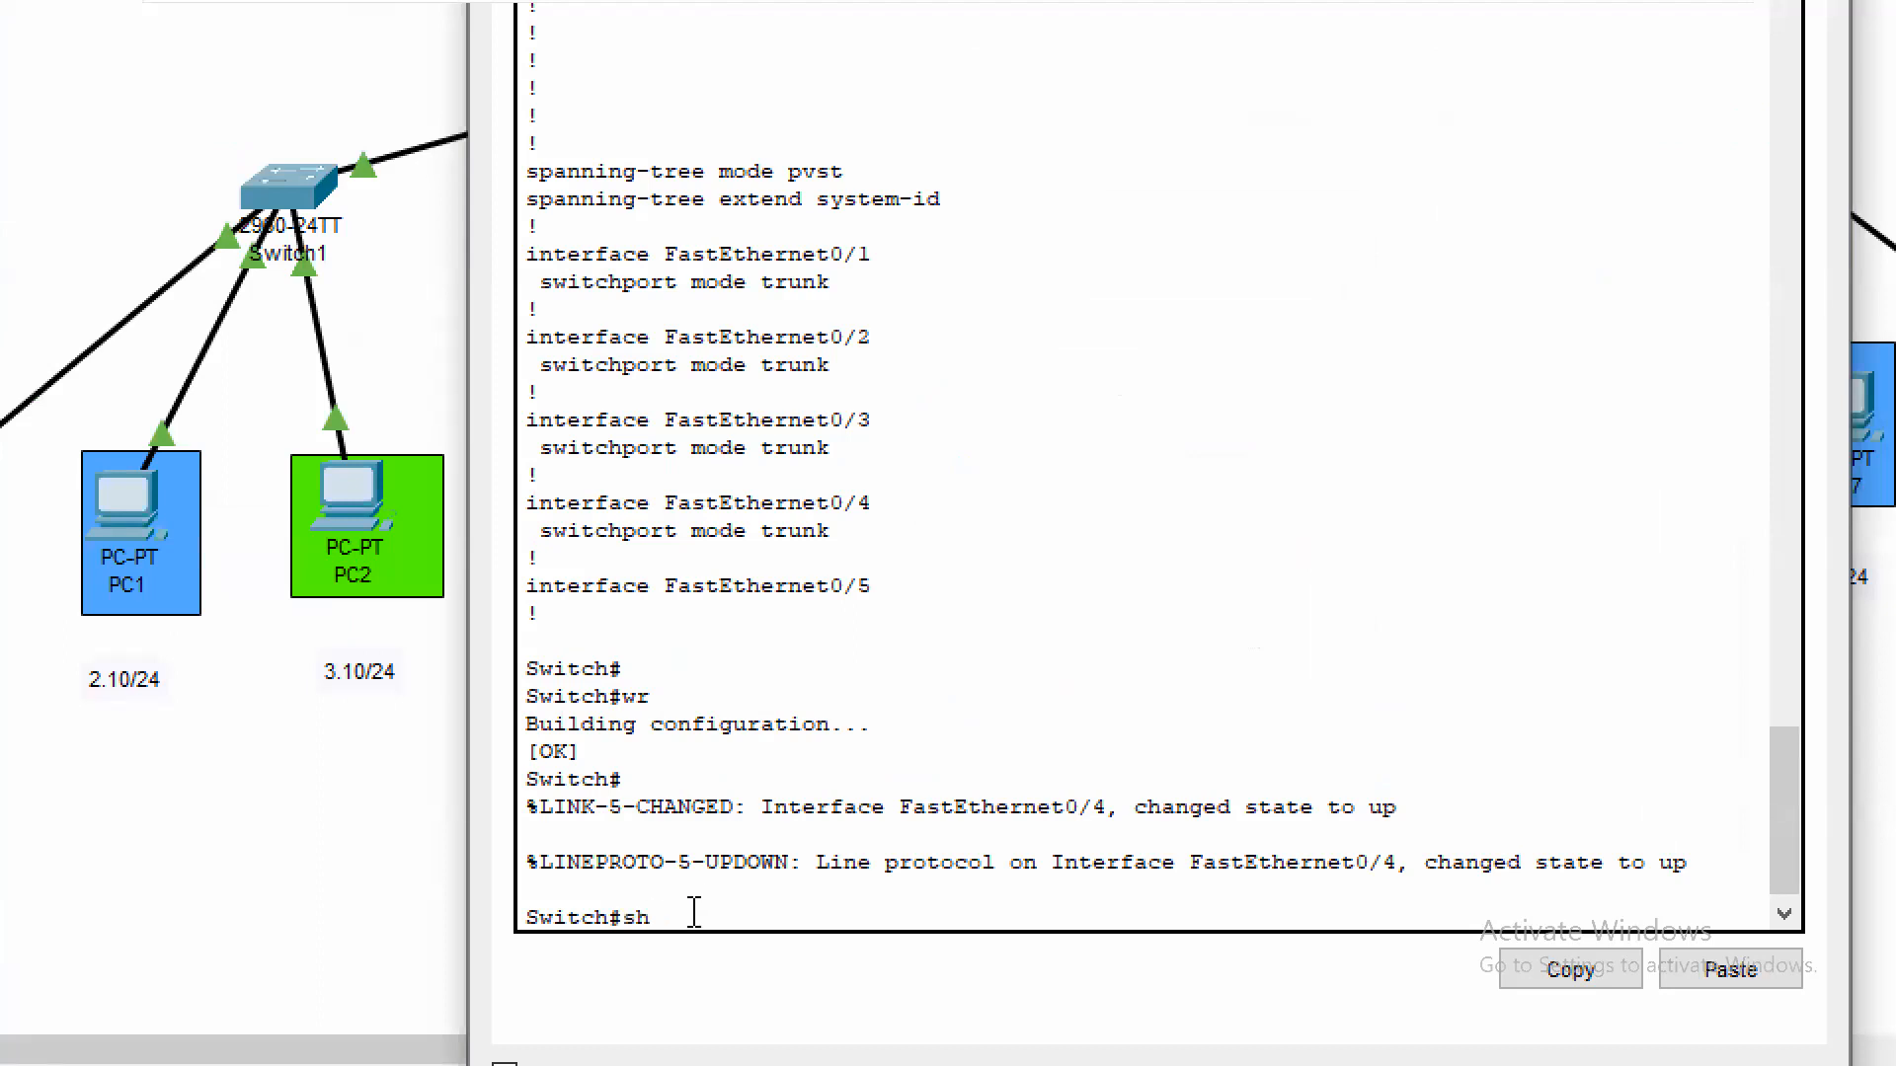
type("ttr")
type("  tr")
key("Return")
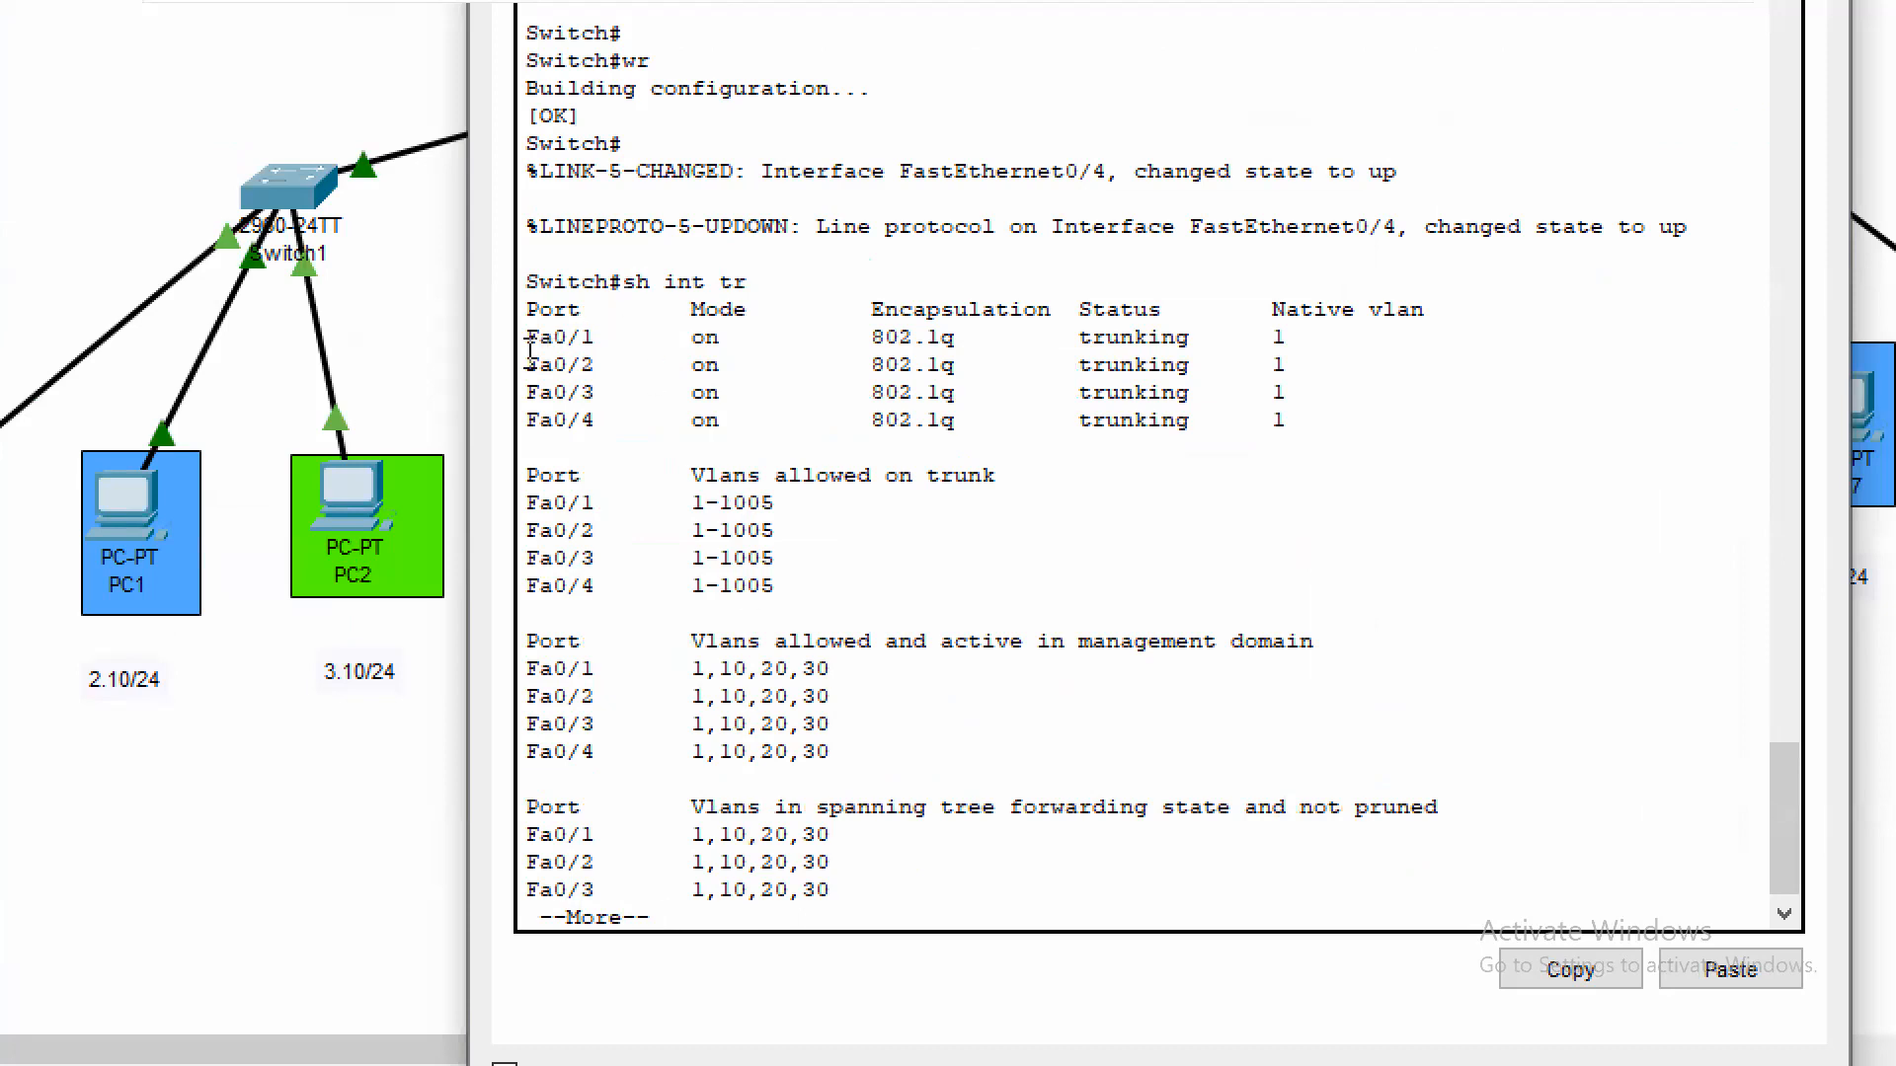
Examine the mode and status of trunk ports Fa0/1 to Fa0/4 in Switch0's output and close its window
left_click_drag(524, 335, 1206, 435)
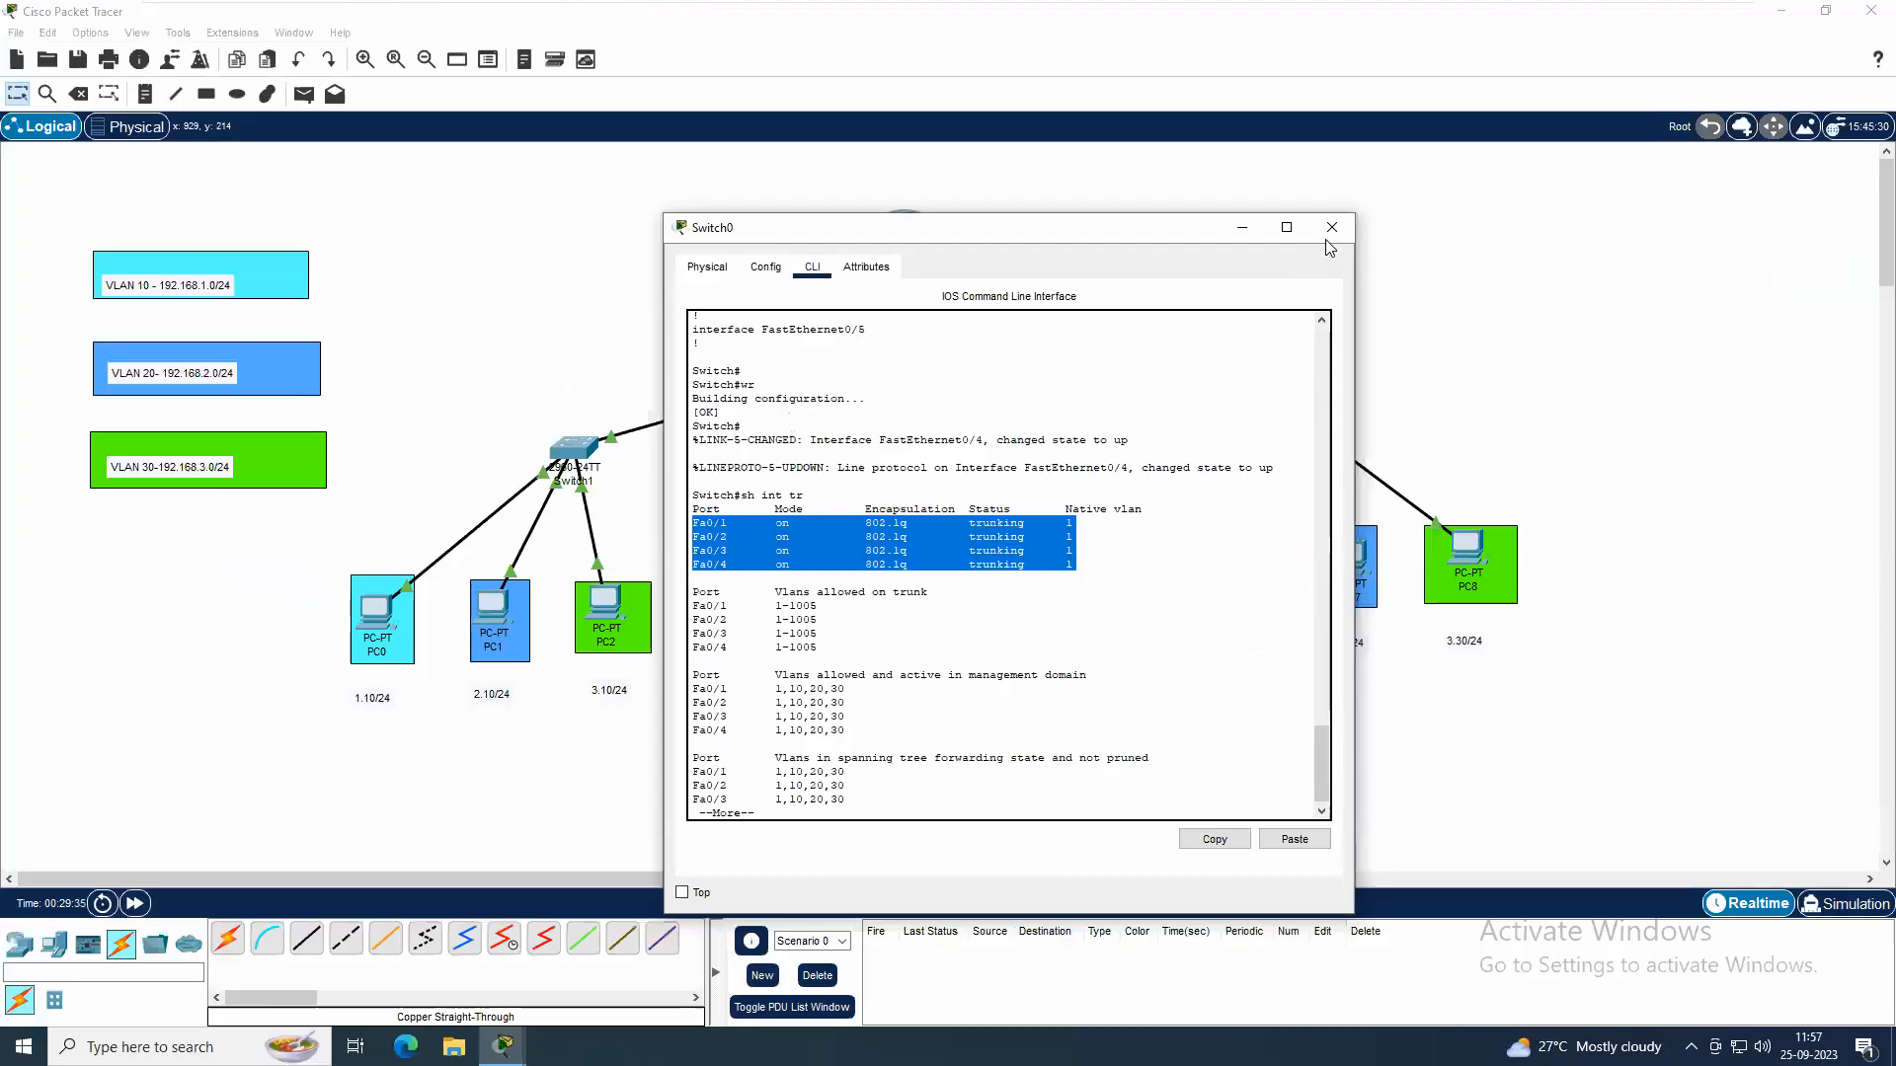
left_click(1331, 233)
Display Switch1's trunk interfaces with sh int tr, check the Fa0/4 entry, and close the Switch1 window
left_click(589, 456)
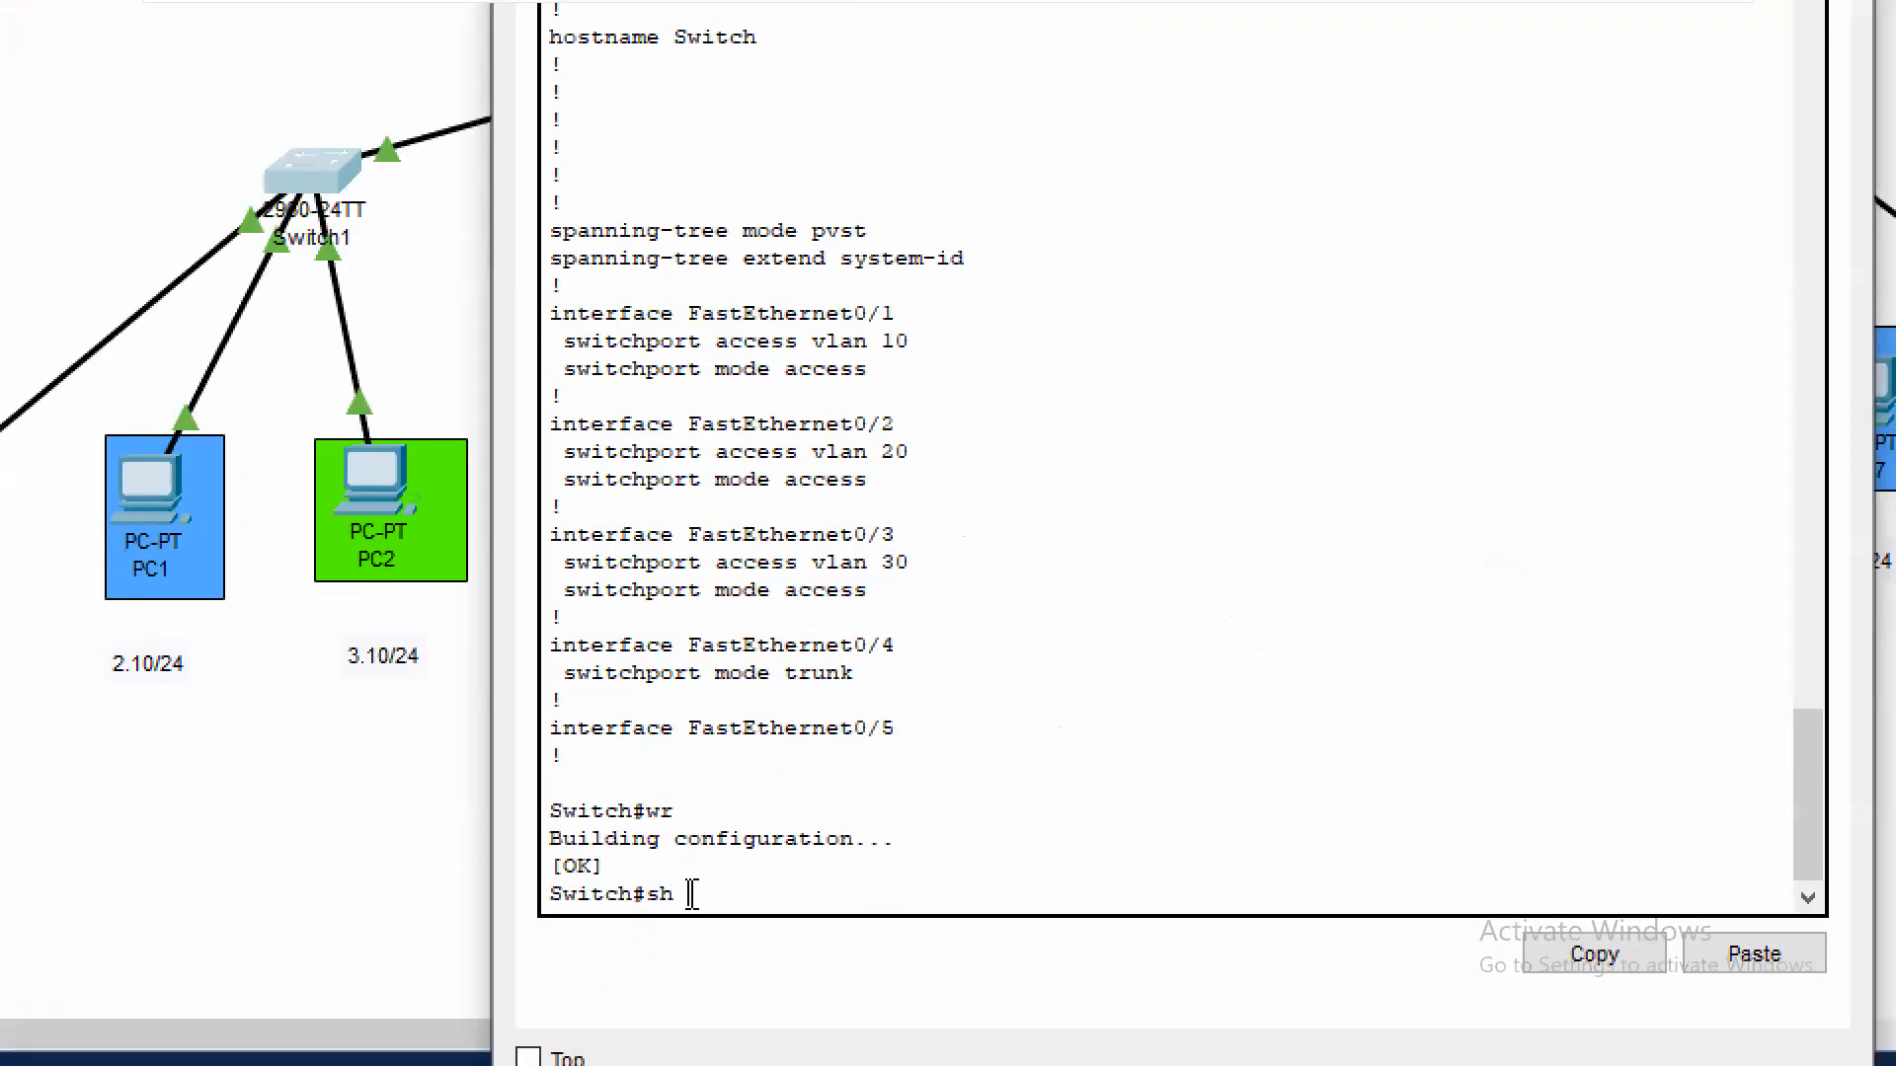
type("nt tr")
key("Return")
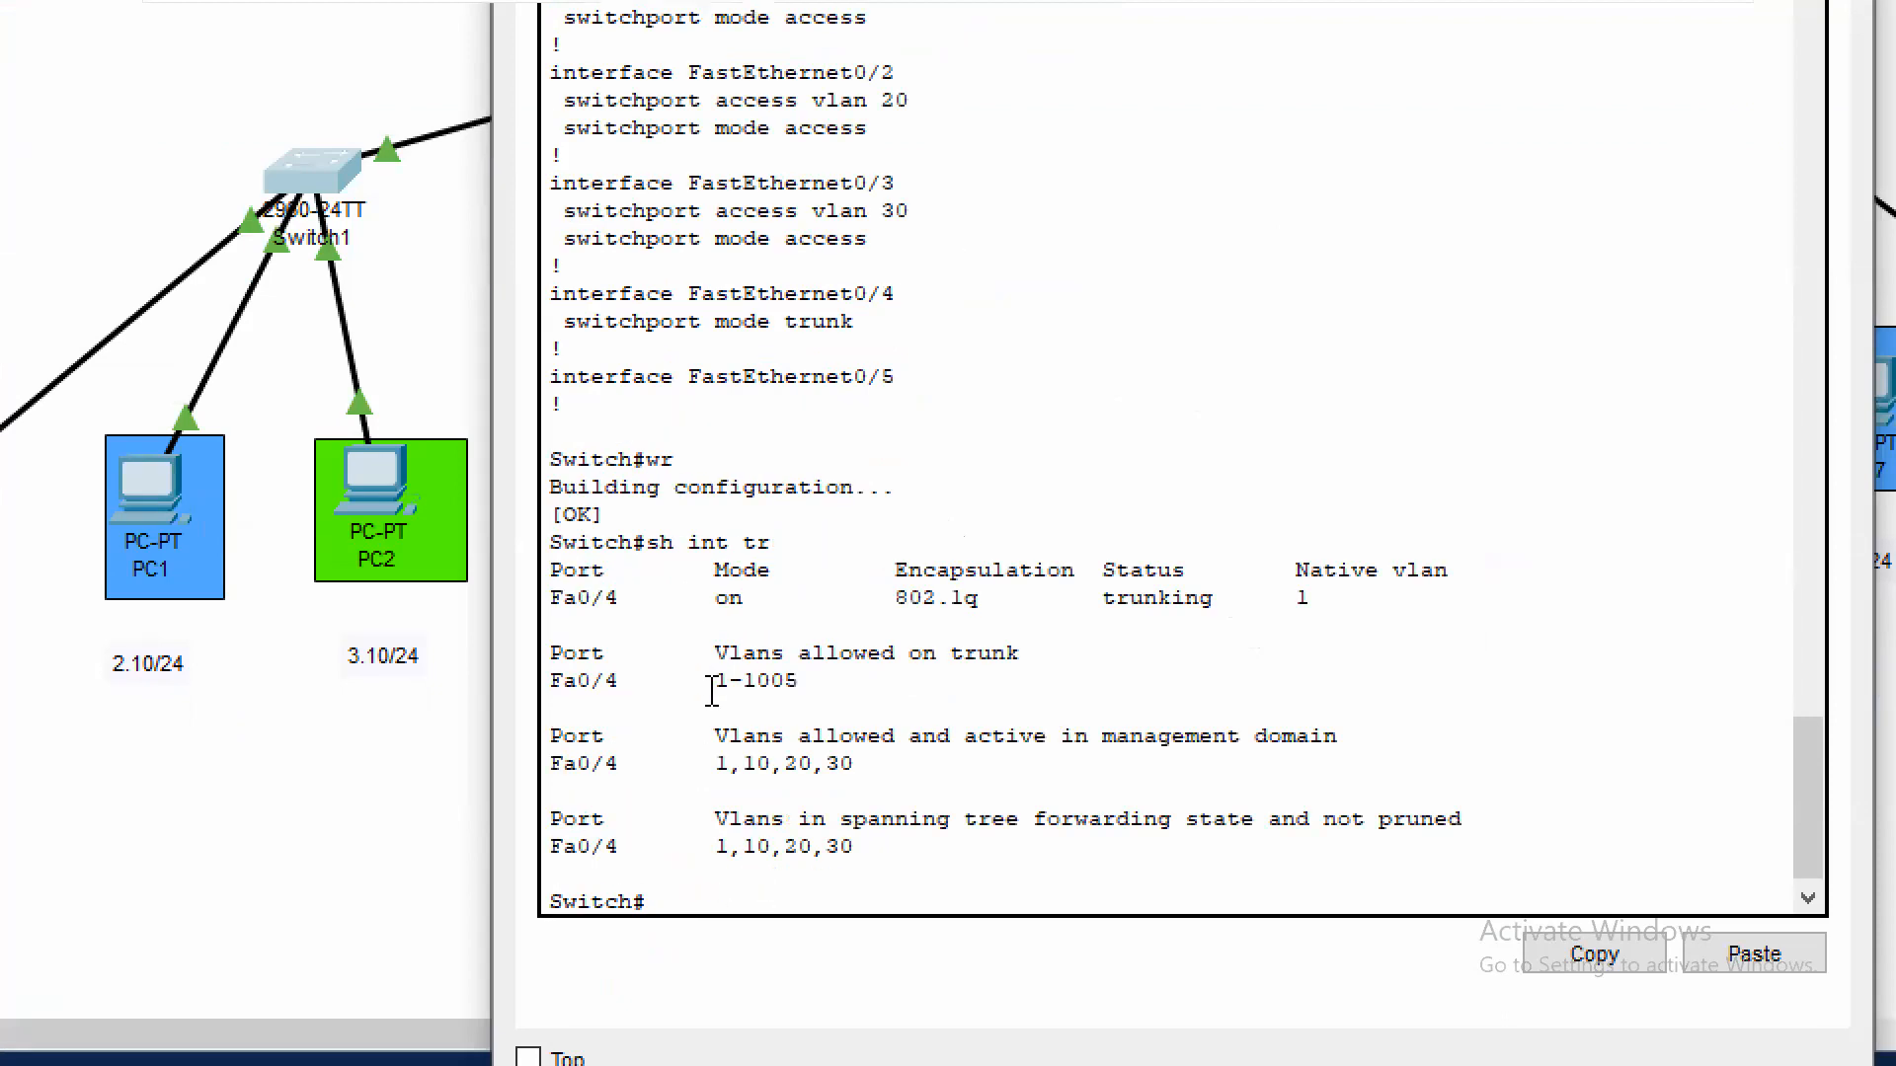
left_click_drag(549, 597, 1107, 622)
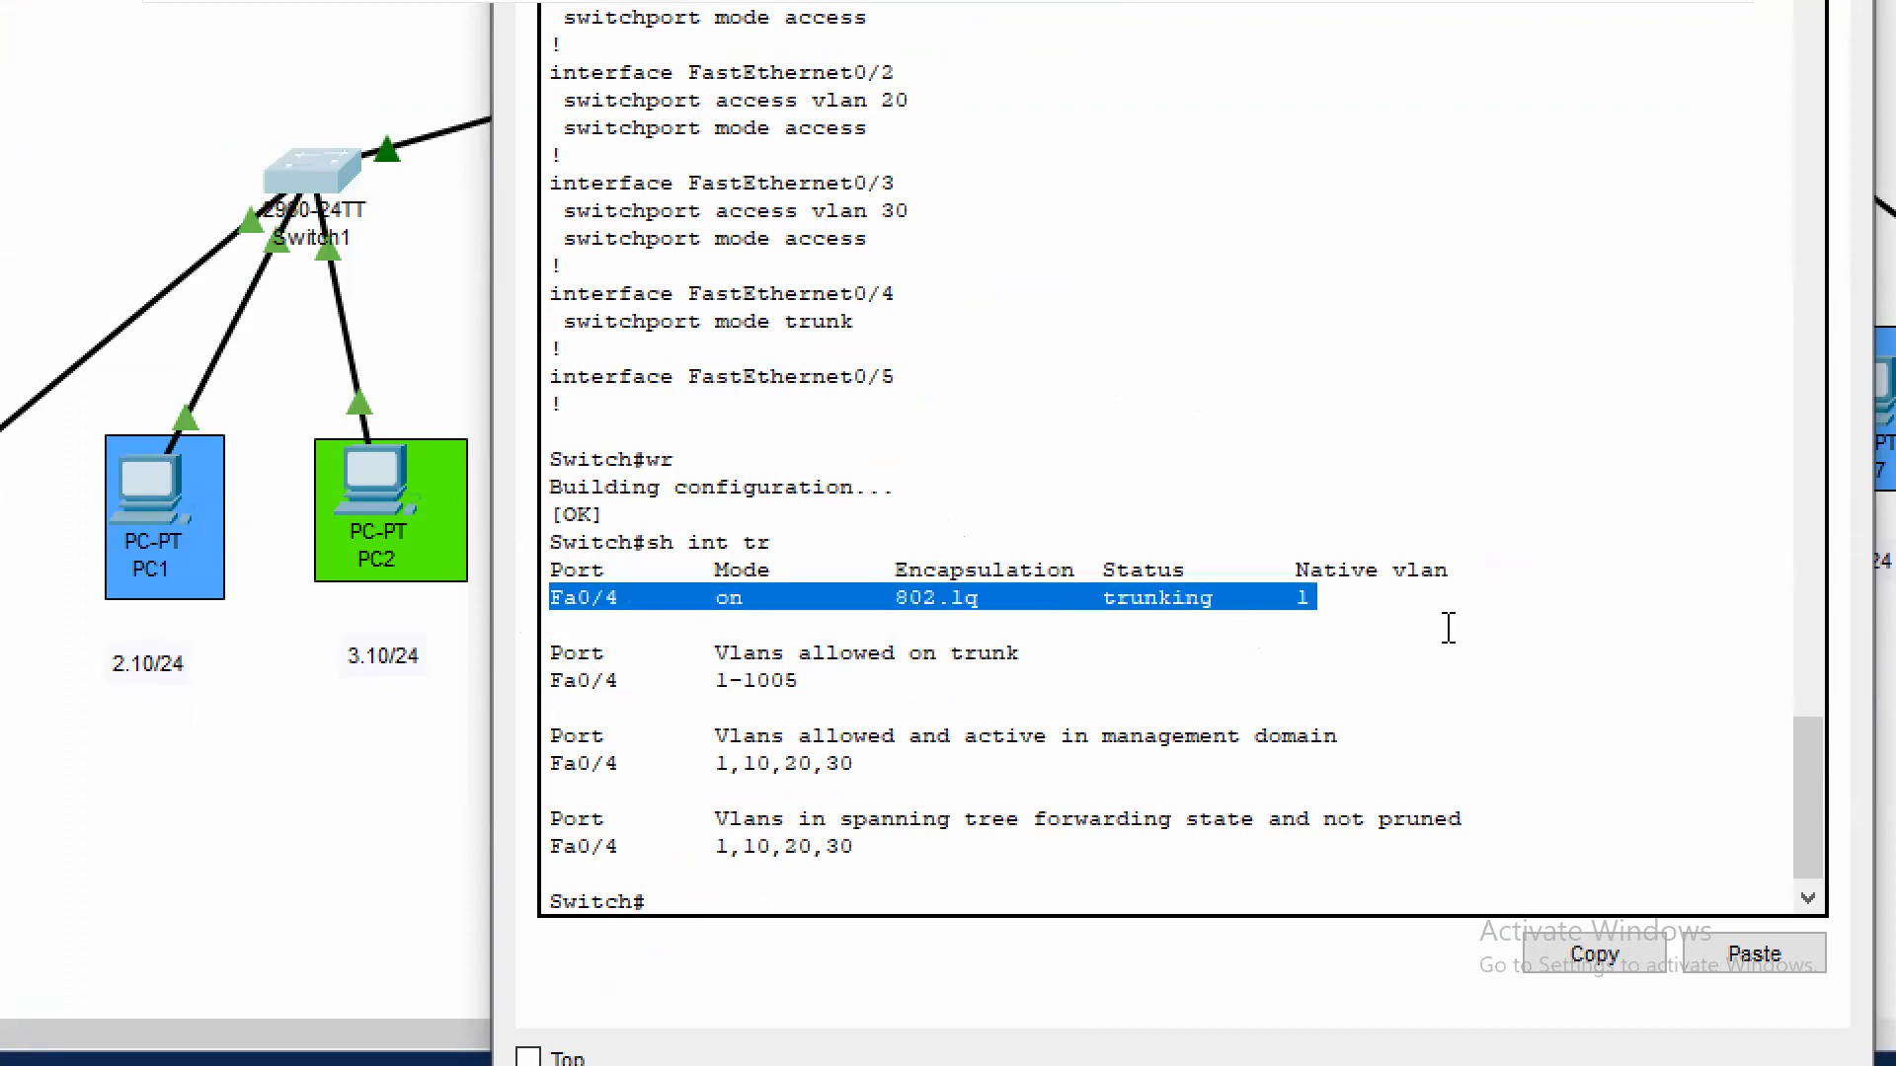
left_click(1163, 674)
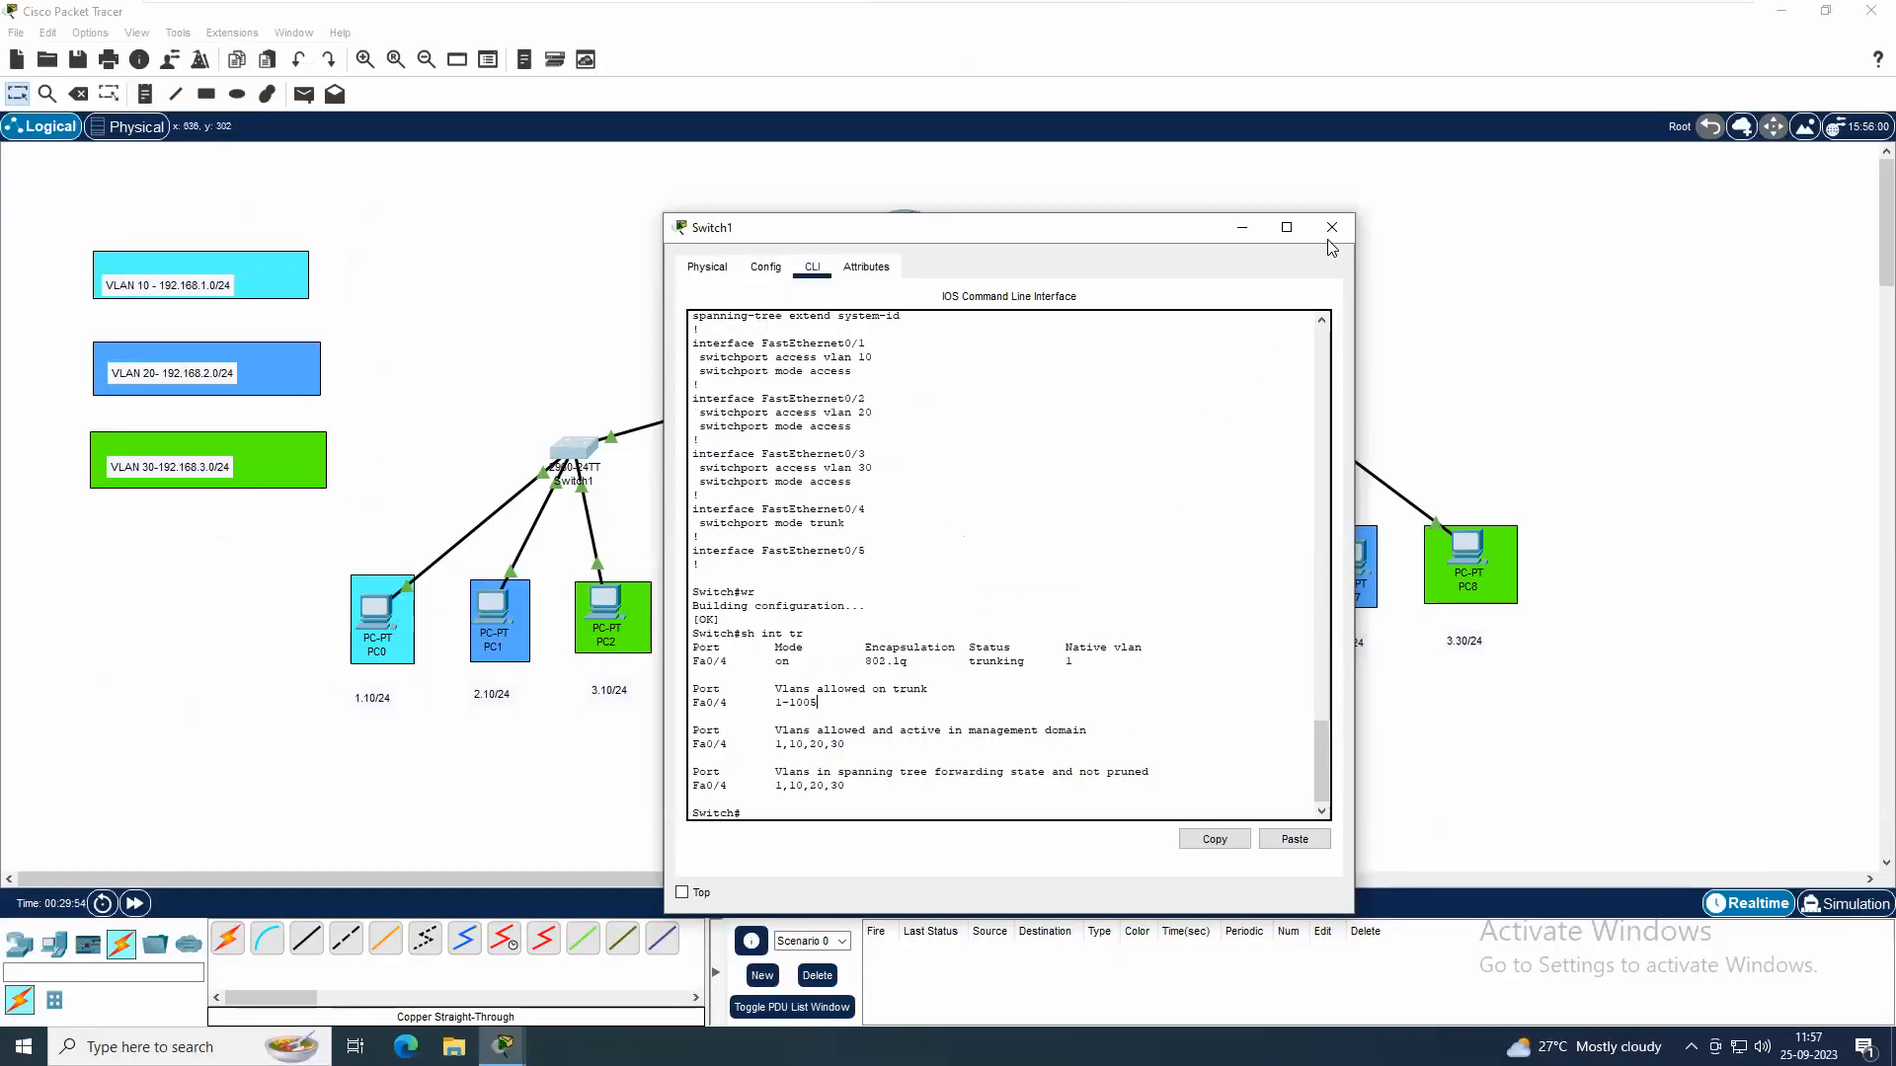
left_click(1332, 228)
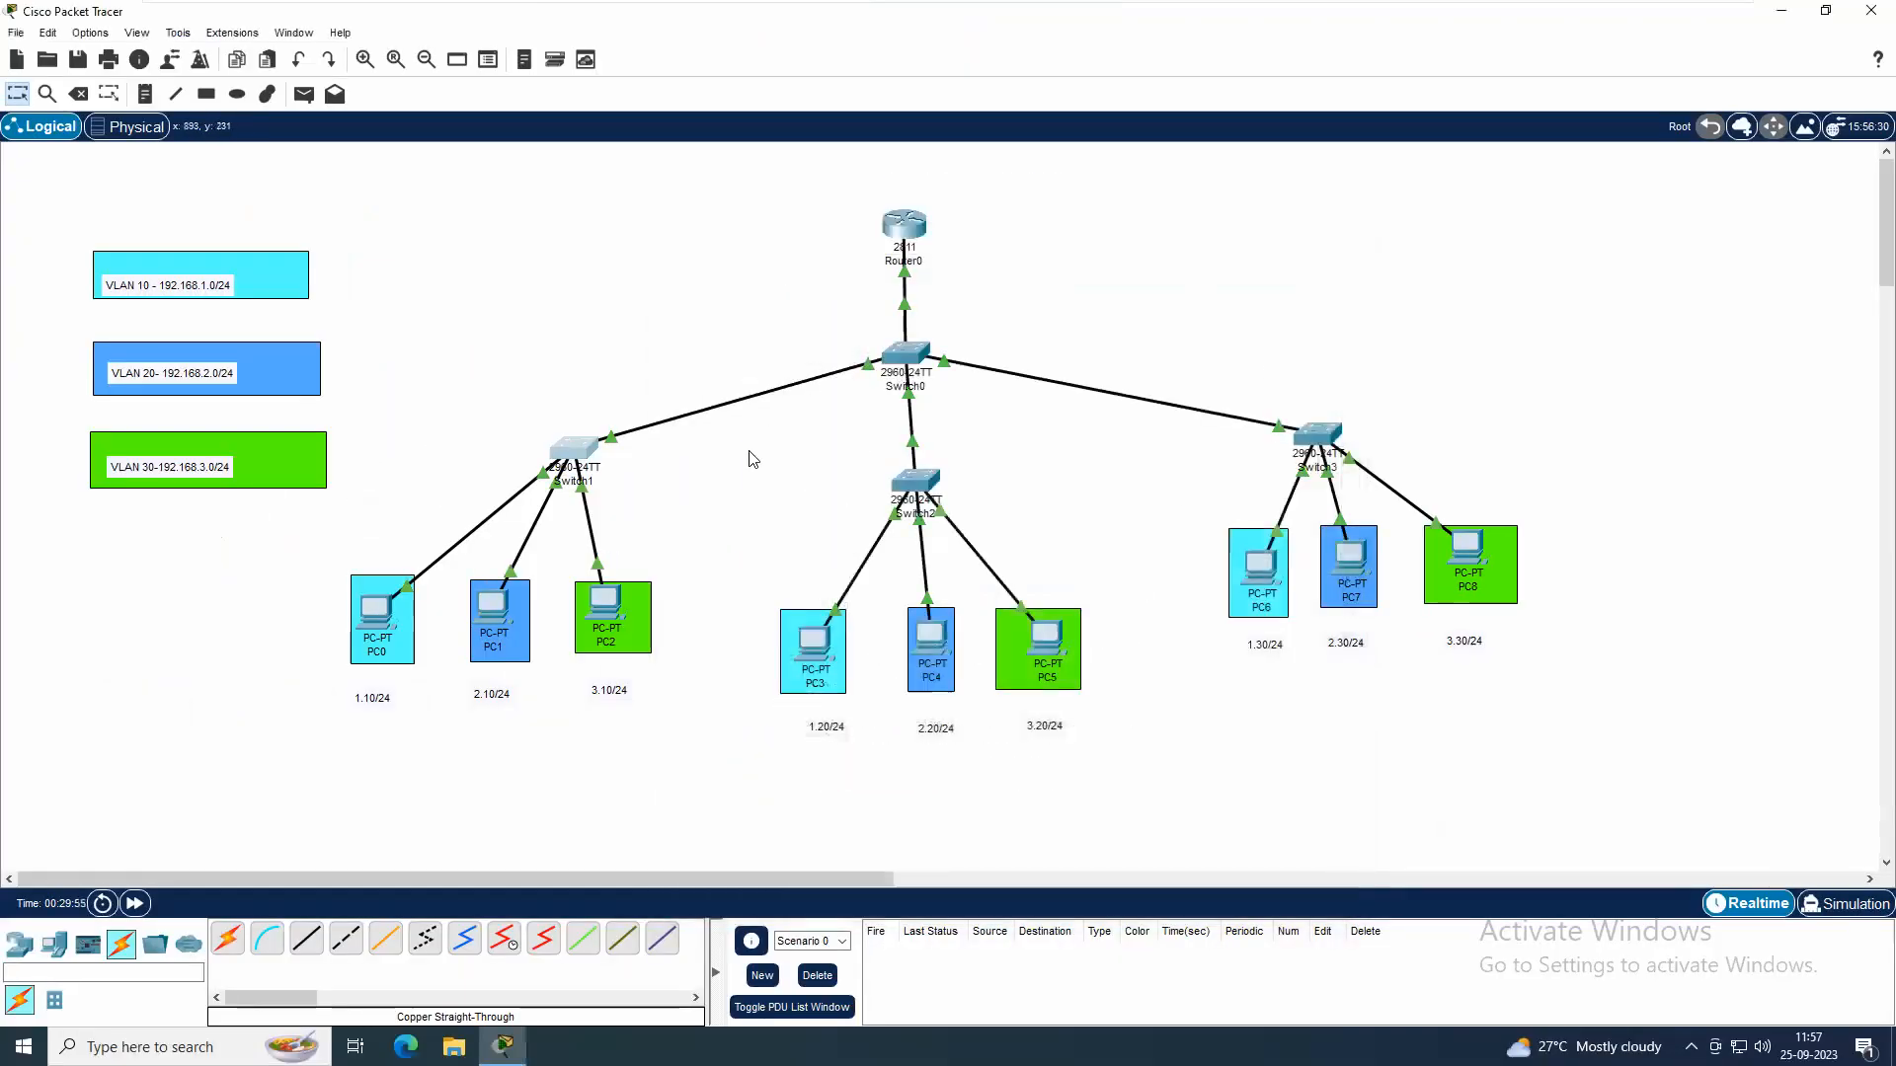
Test connectivity between VLAN 10 and VLAN 20 by sending a simple PDU from PC0 to PC1 twice
left_click(312, 99)
left_click(378, 614)
left_click(496, 604)
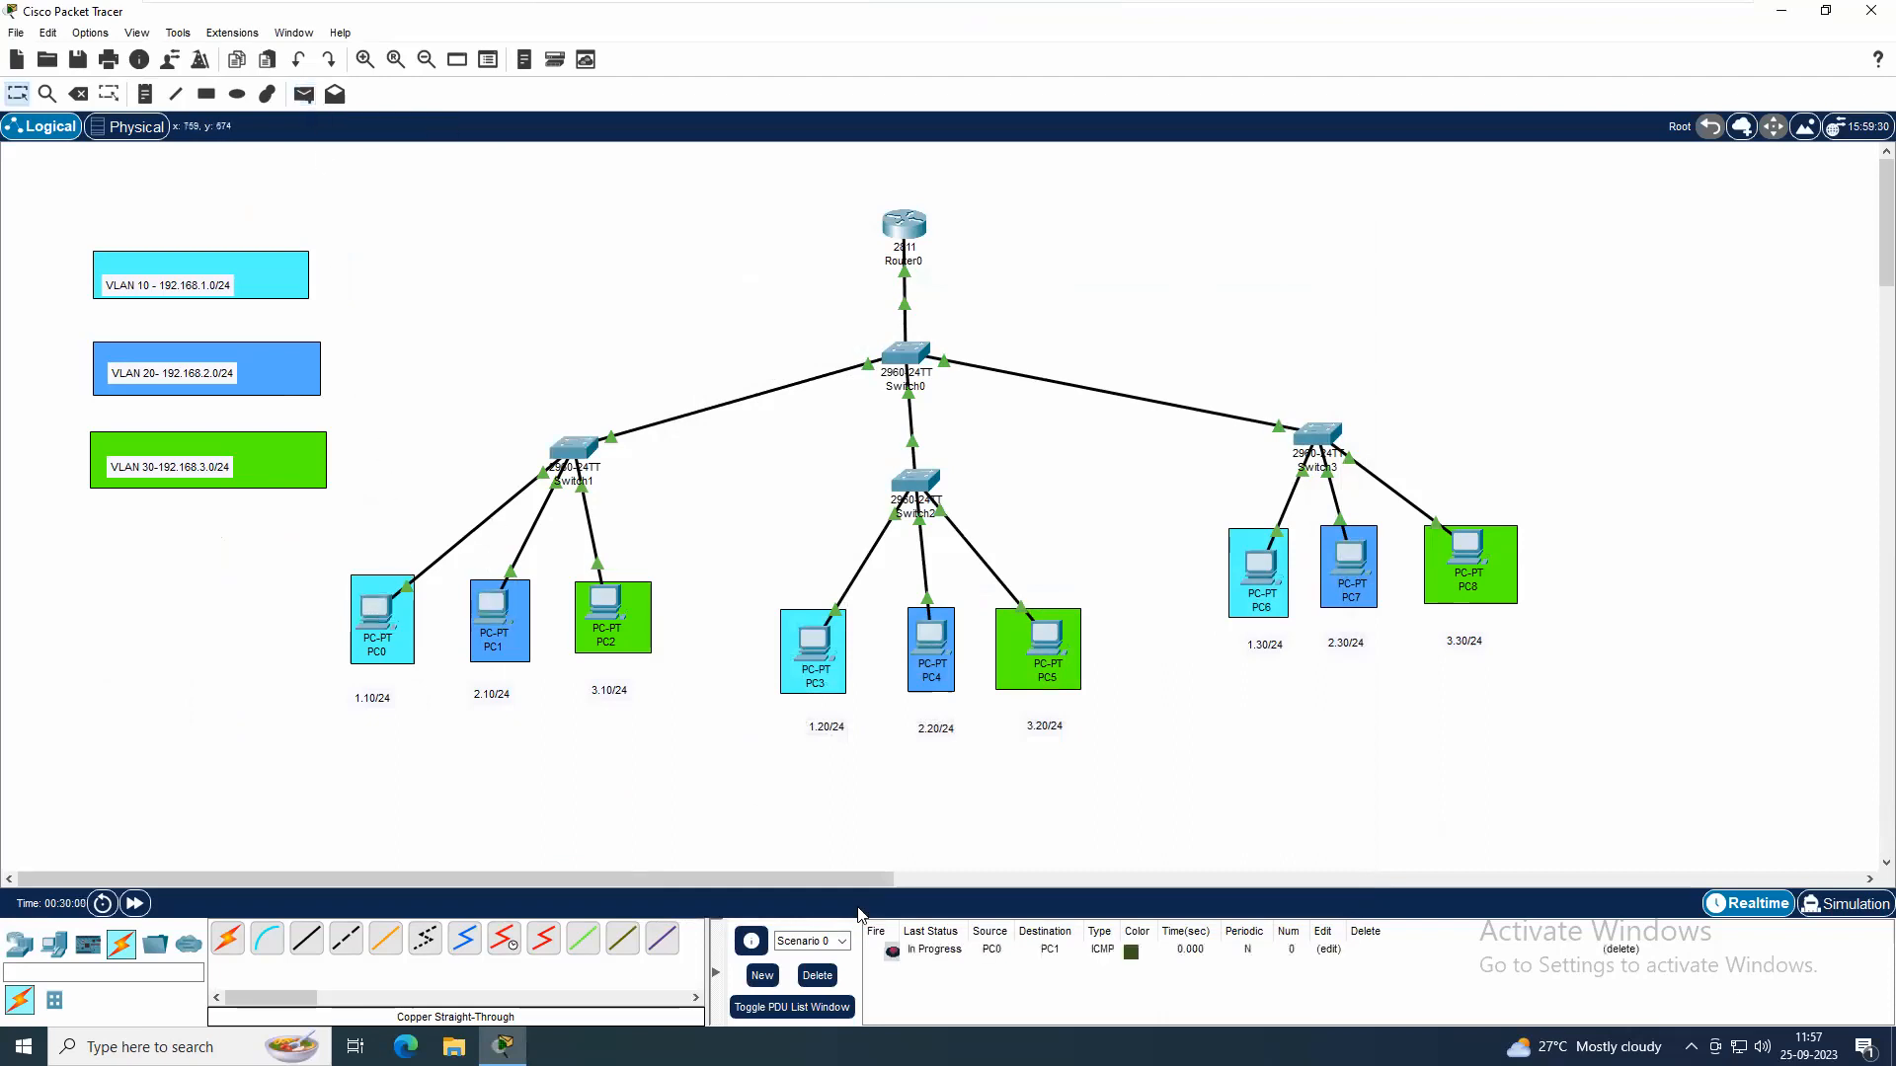
left_click(304, 93)
left_click(380, 612)
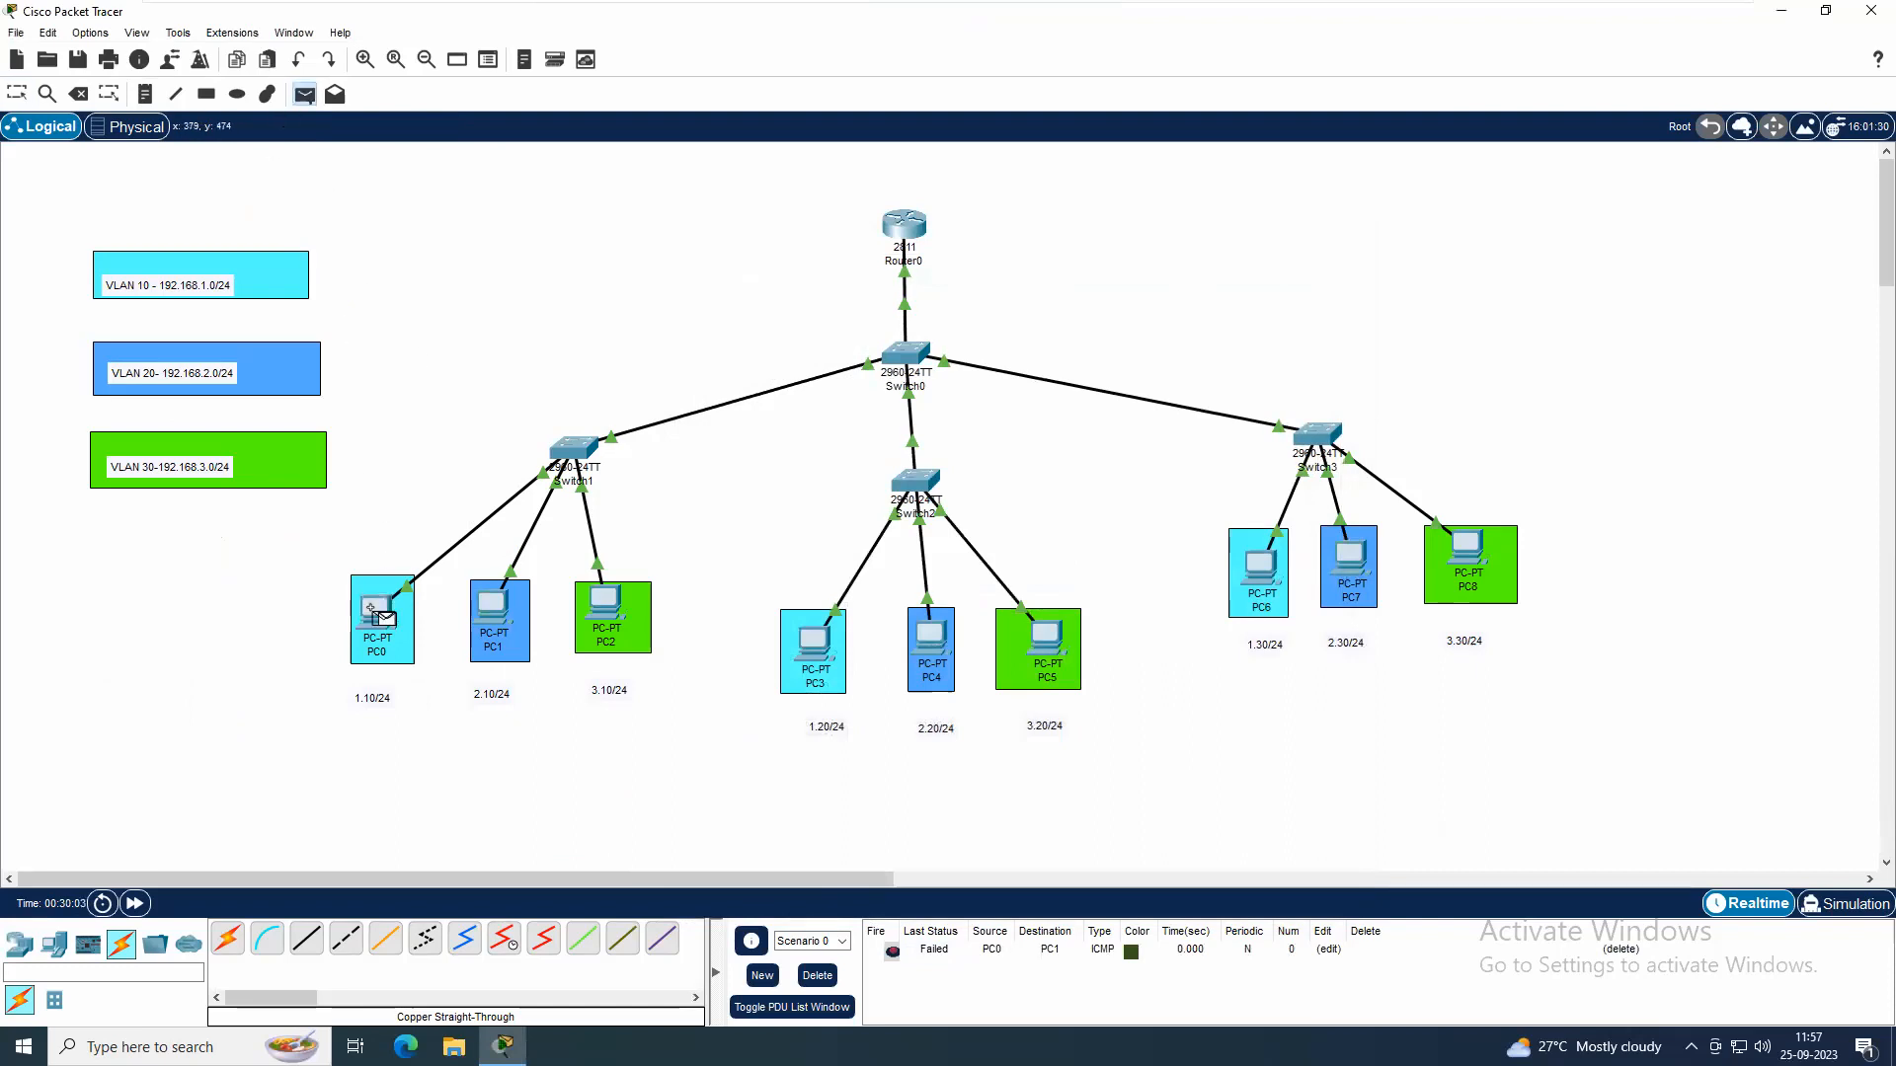
left_click(496, 605)
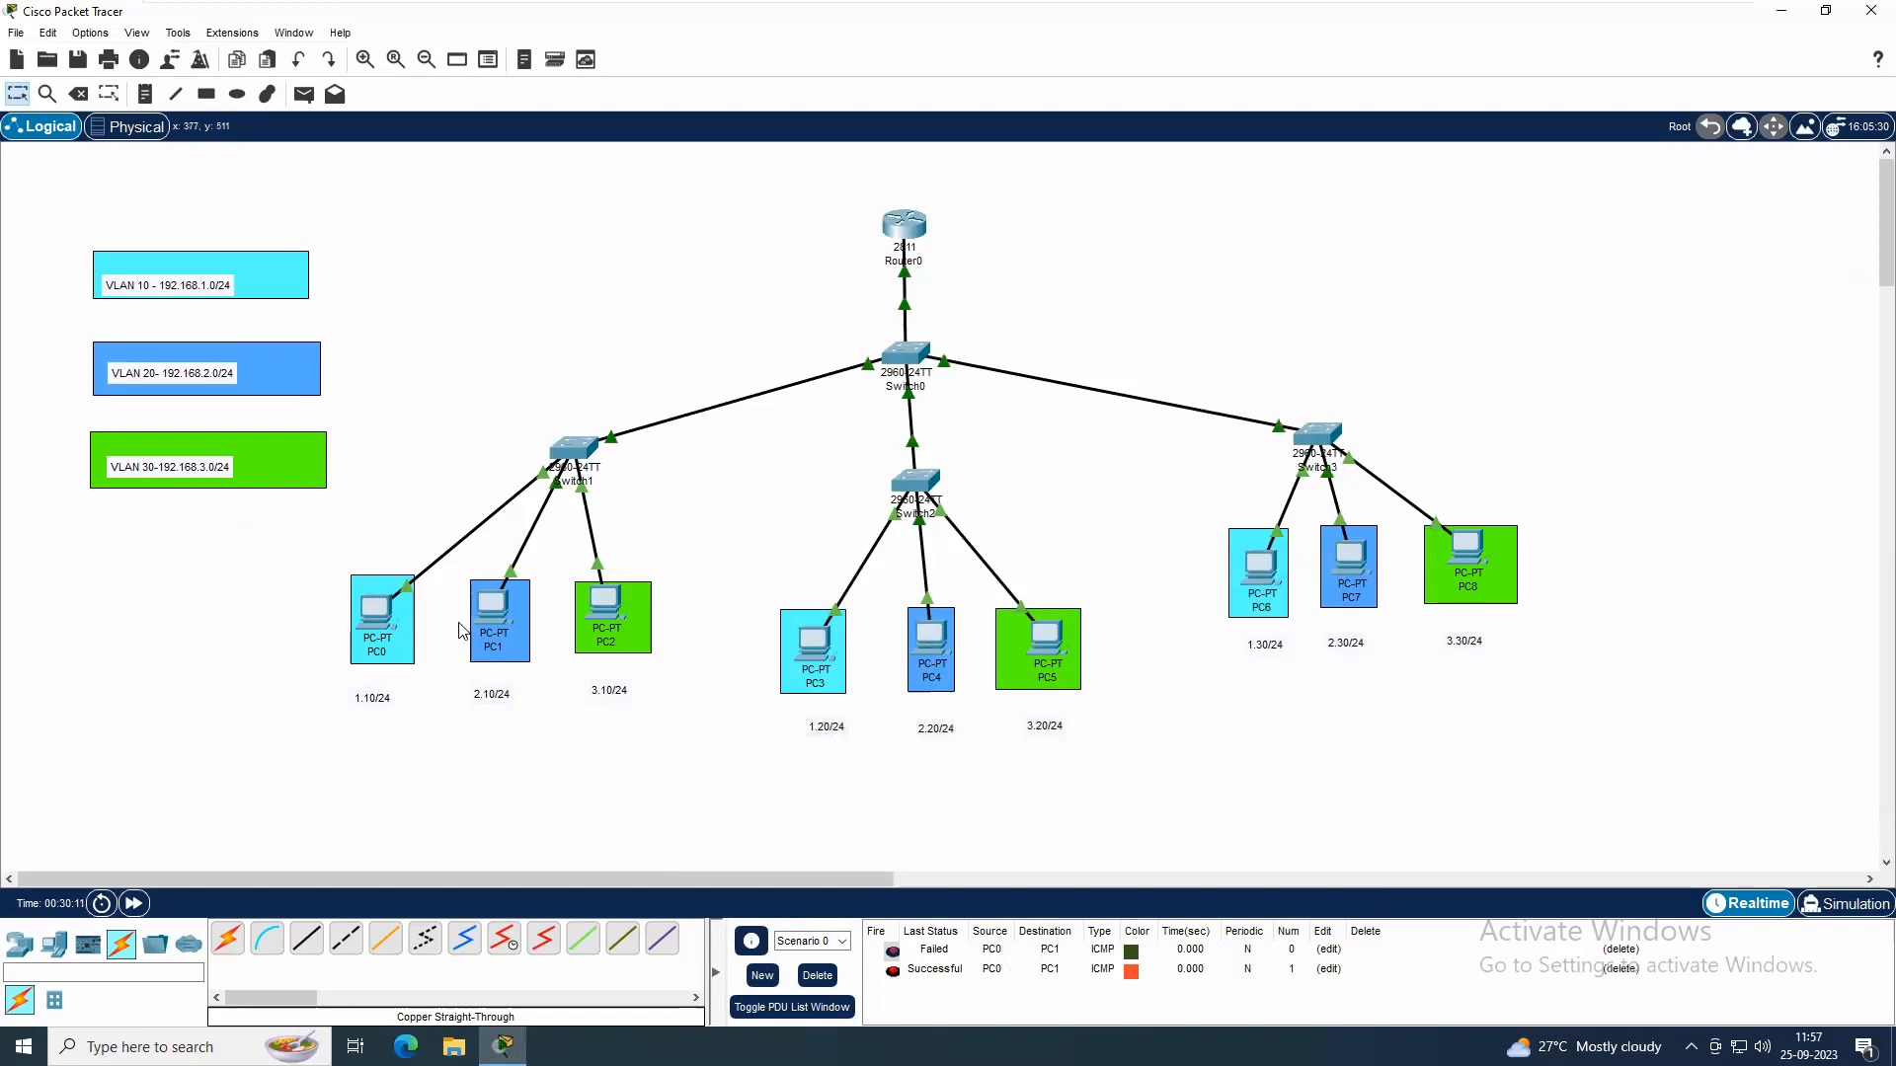
Test connectivity between VLAN 10 and VLAN 30 by sending a simple PDU from PC0 to PC2 twice
left_click(314, 94)
left_click(387, 611)
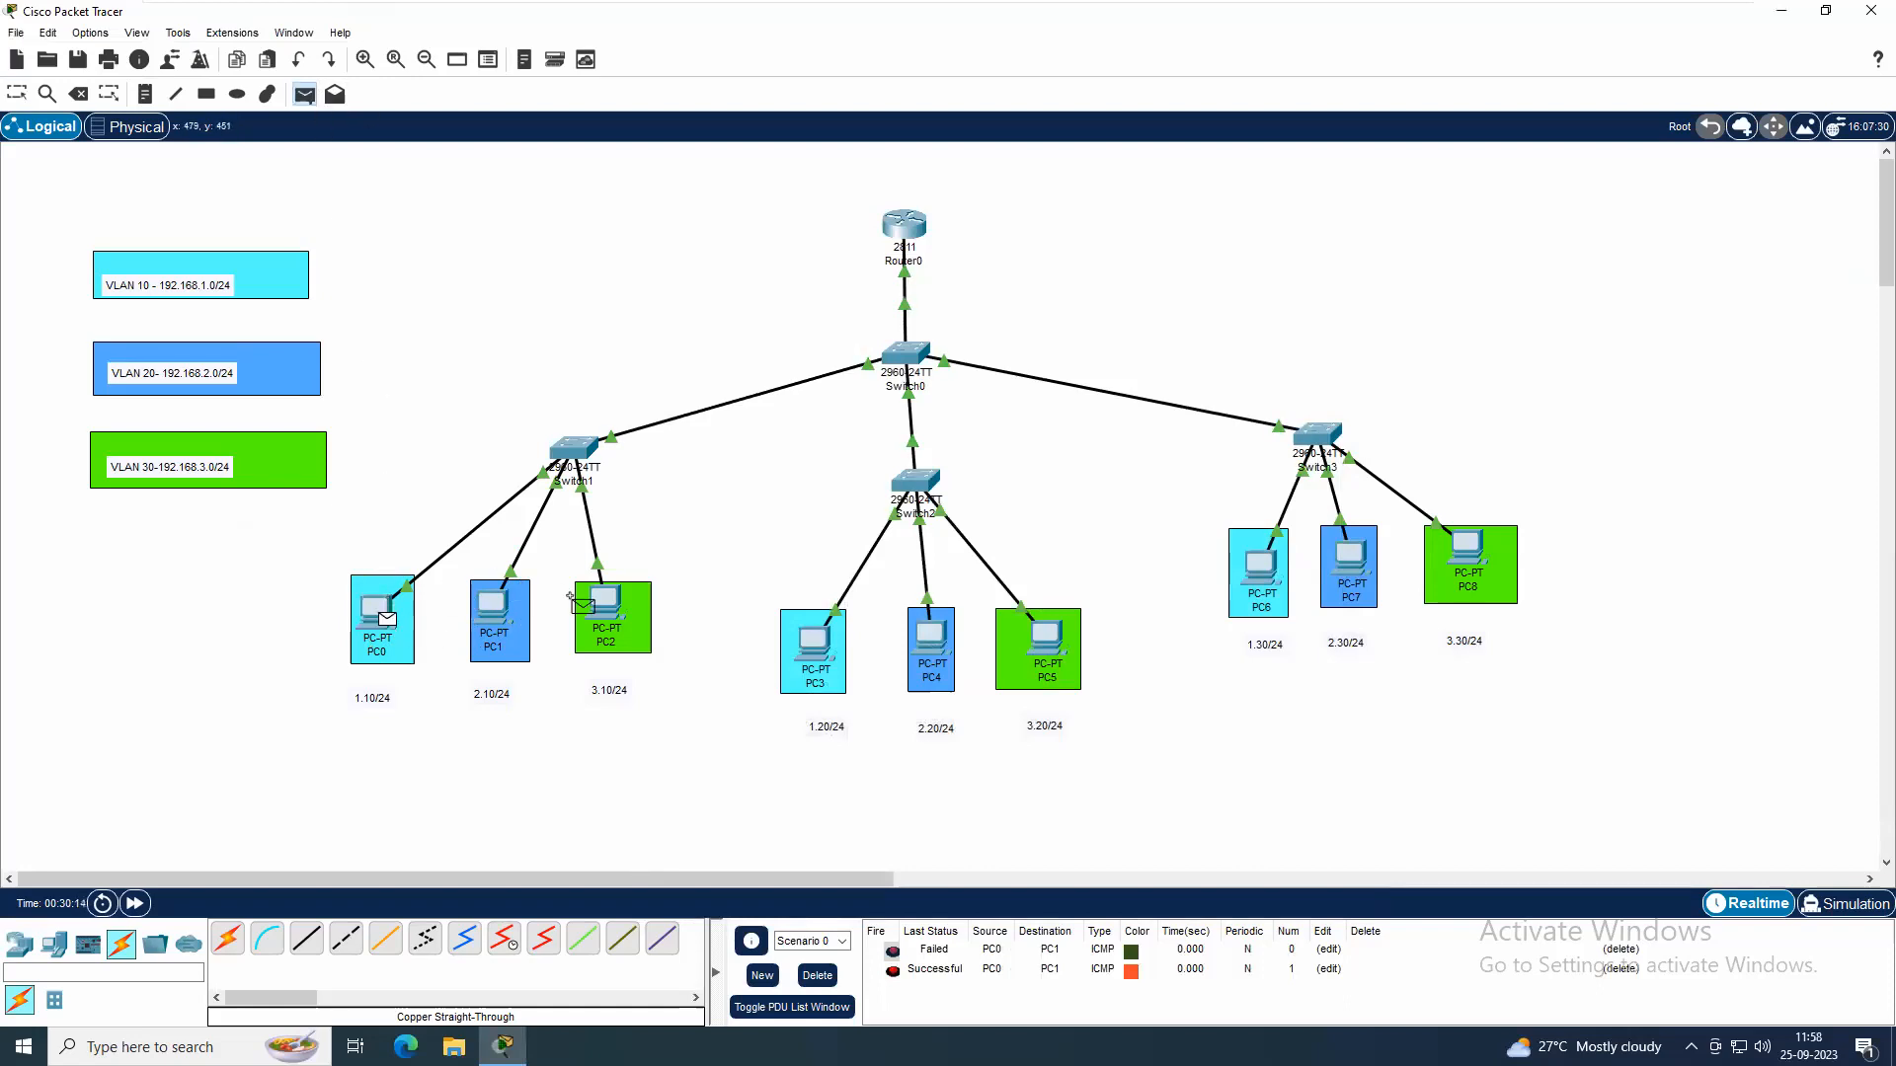
left_click(604, 604)
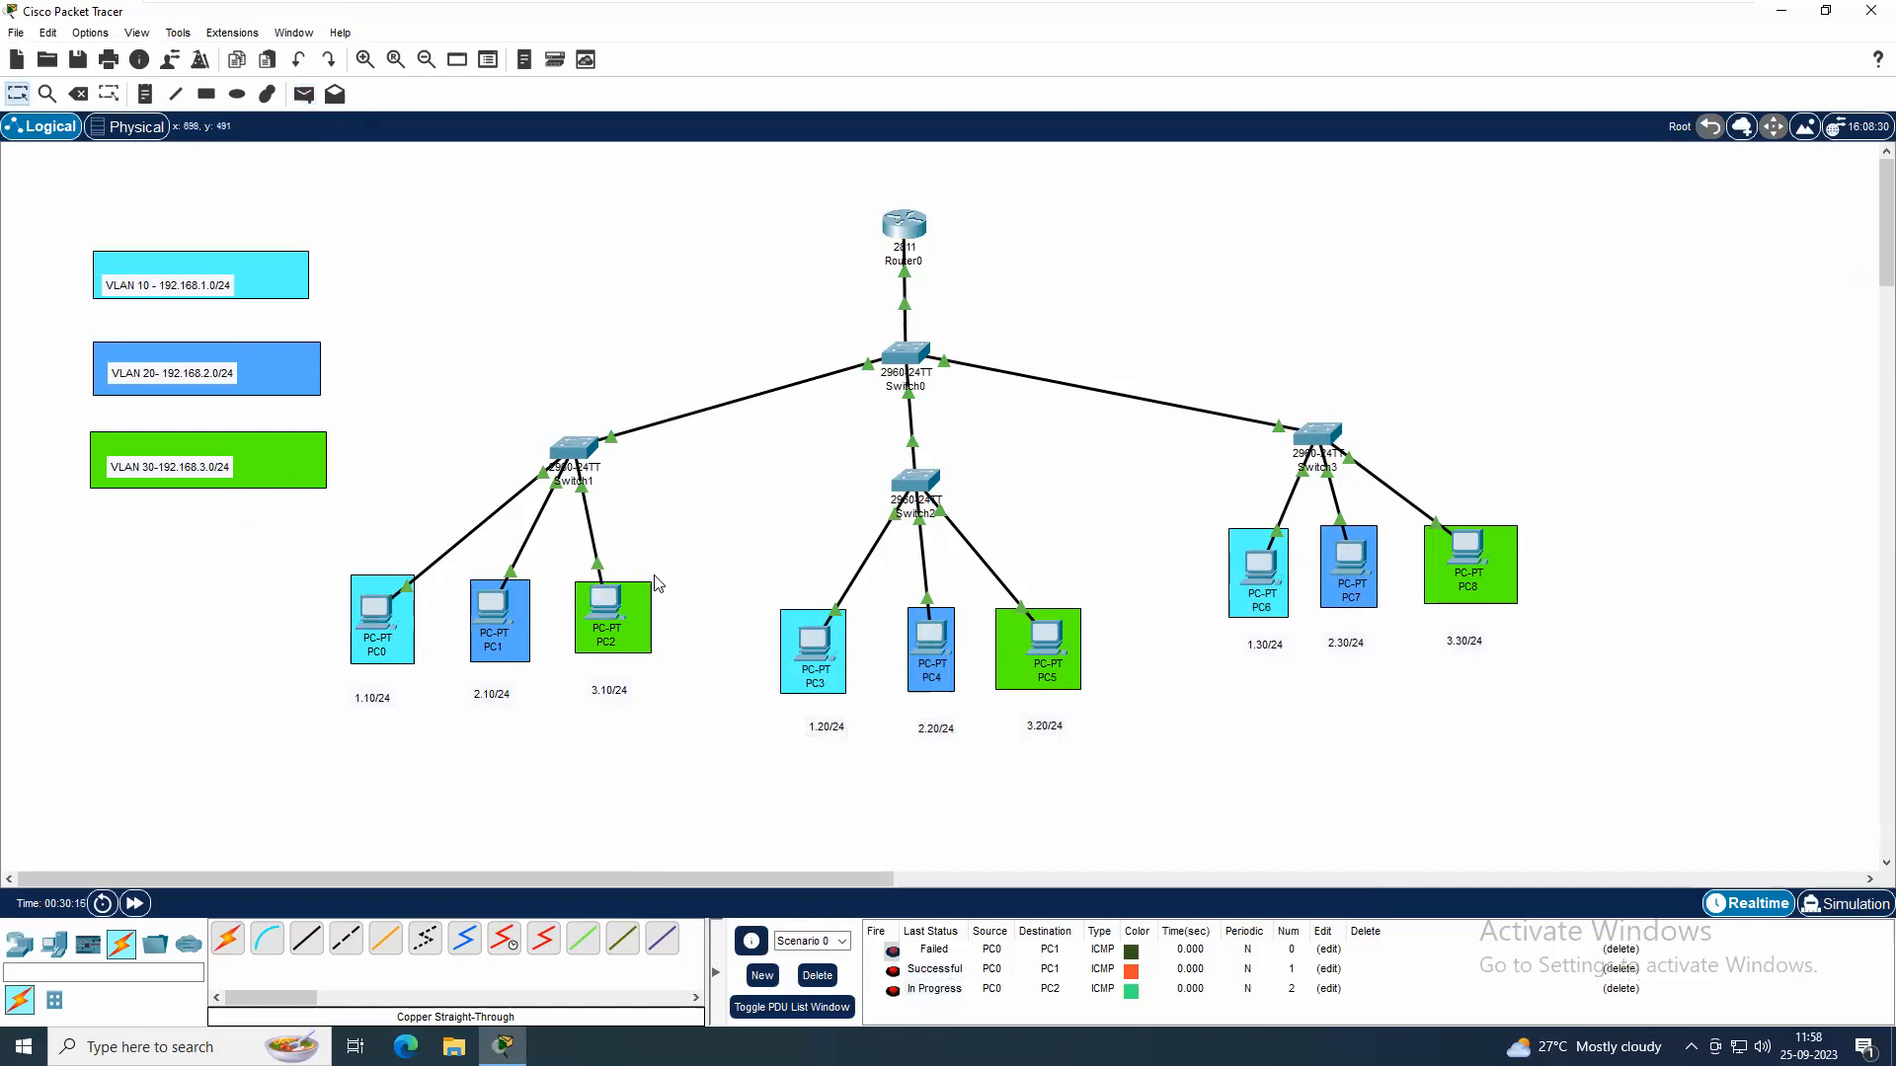
left_click(304, 93)
left_click(380, 612)
left_click(605, 604)
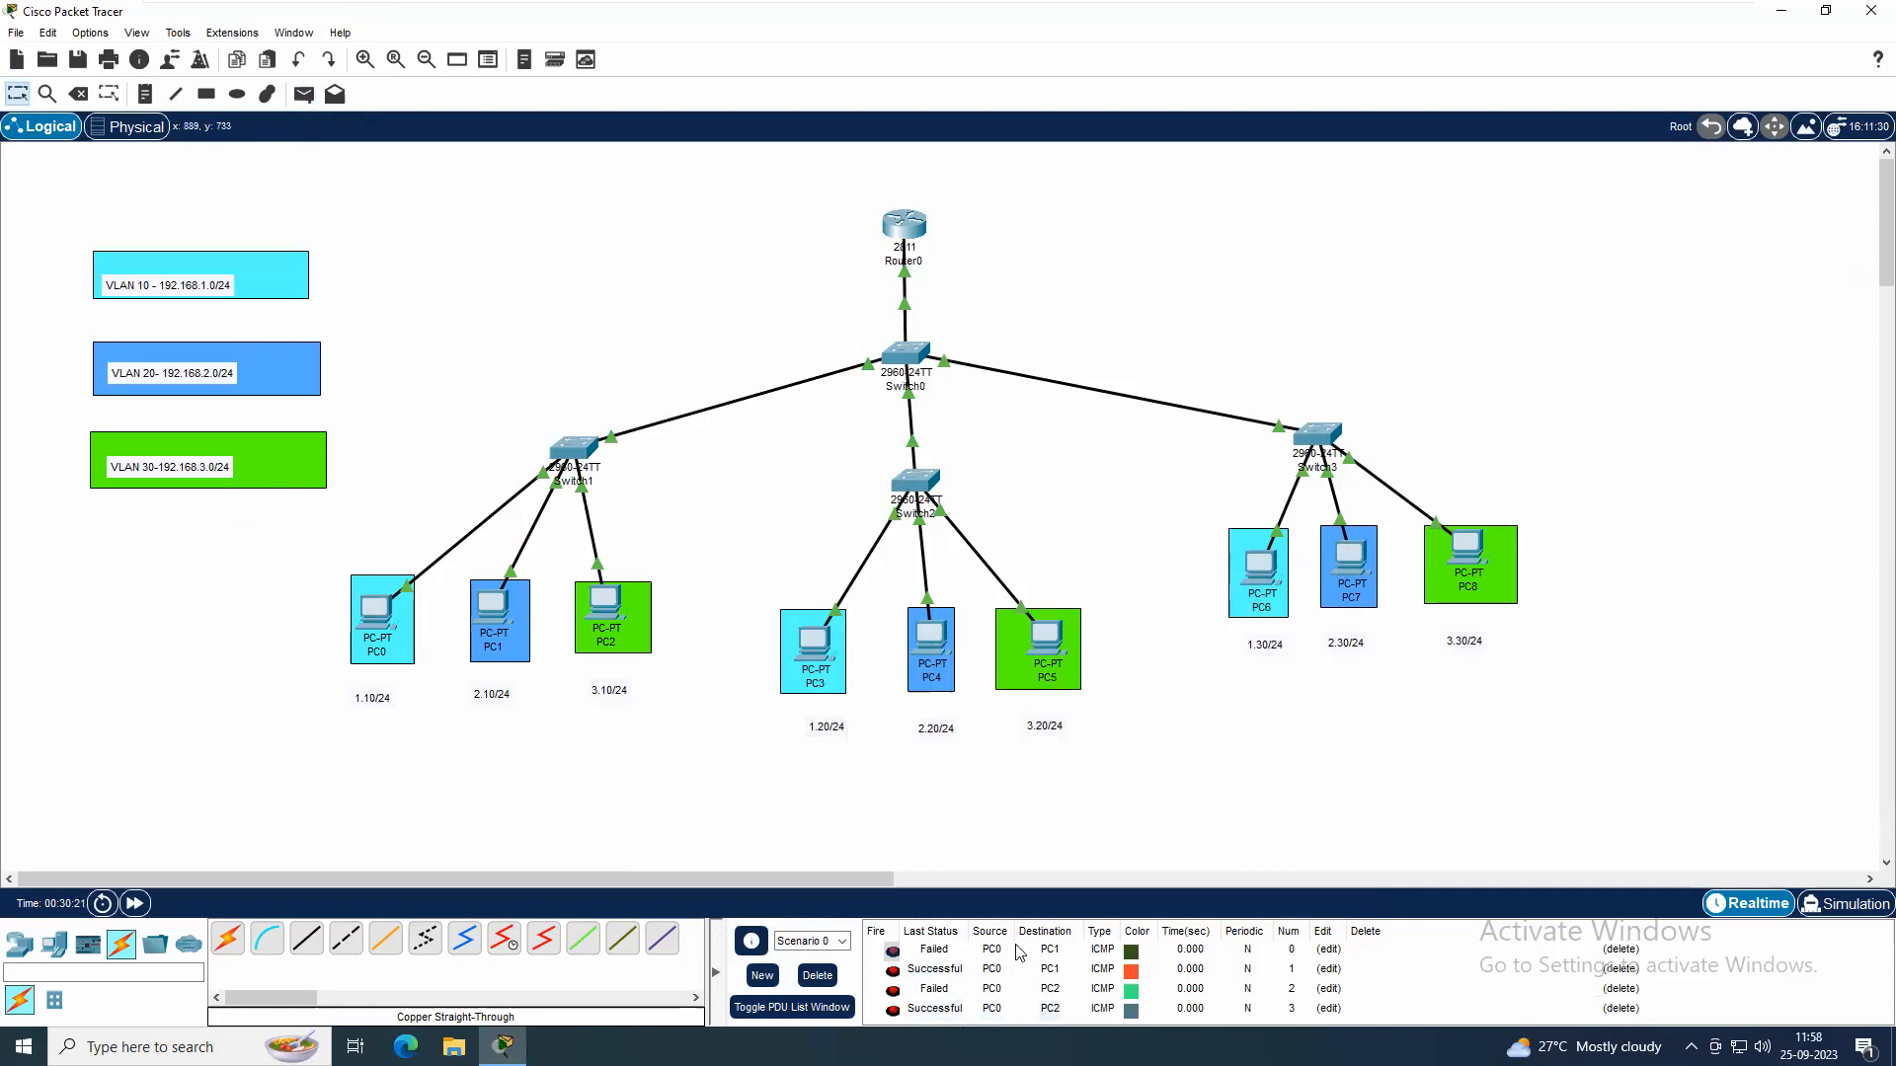
Send a simple PDU from PC0 to PC7 across the switches and delete the scenario's PDU entries
left_click(304, 93)
left_click(385, 620)
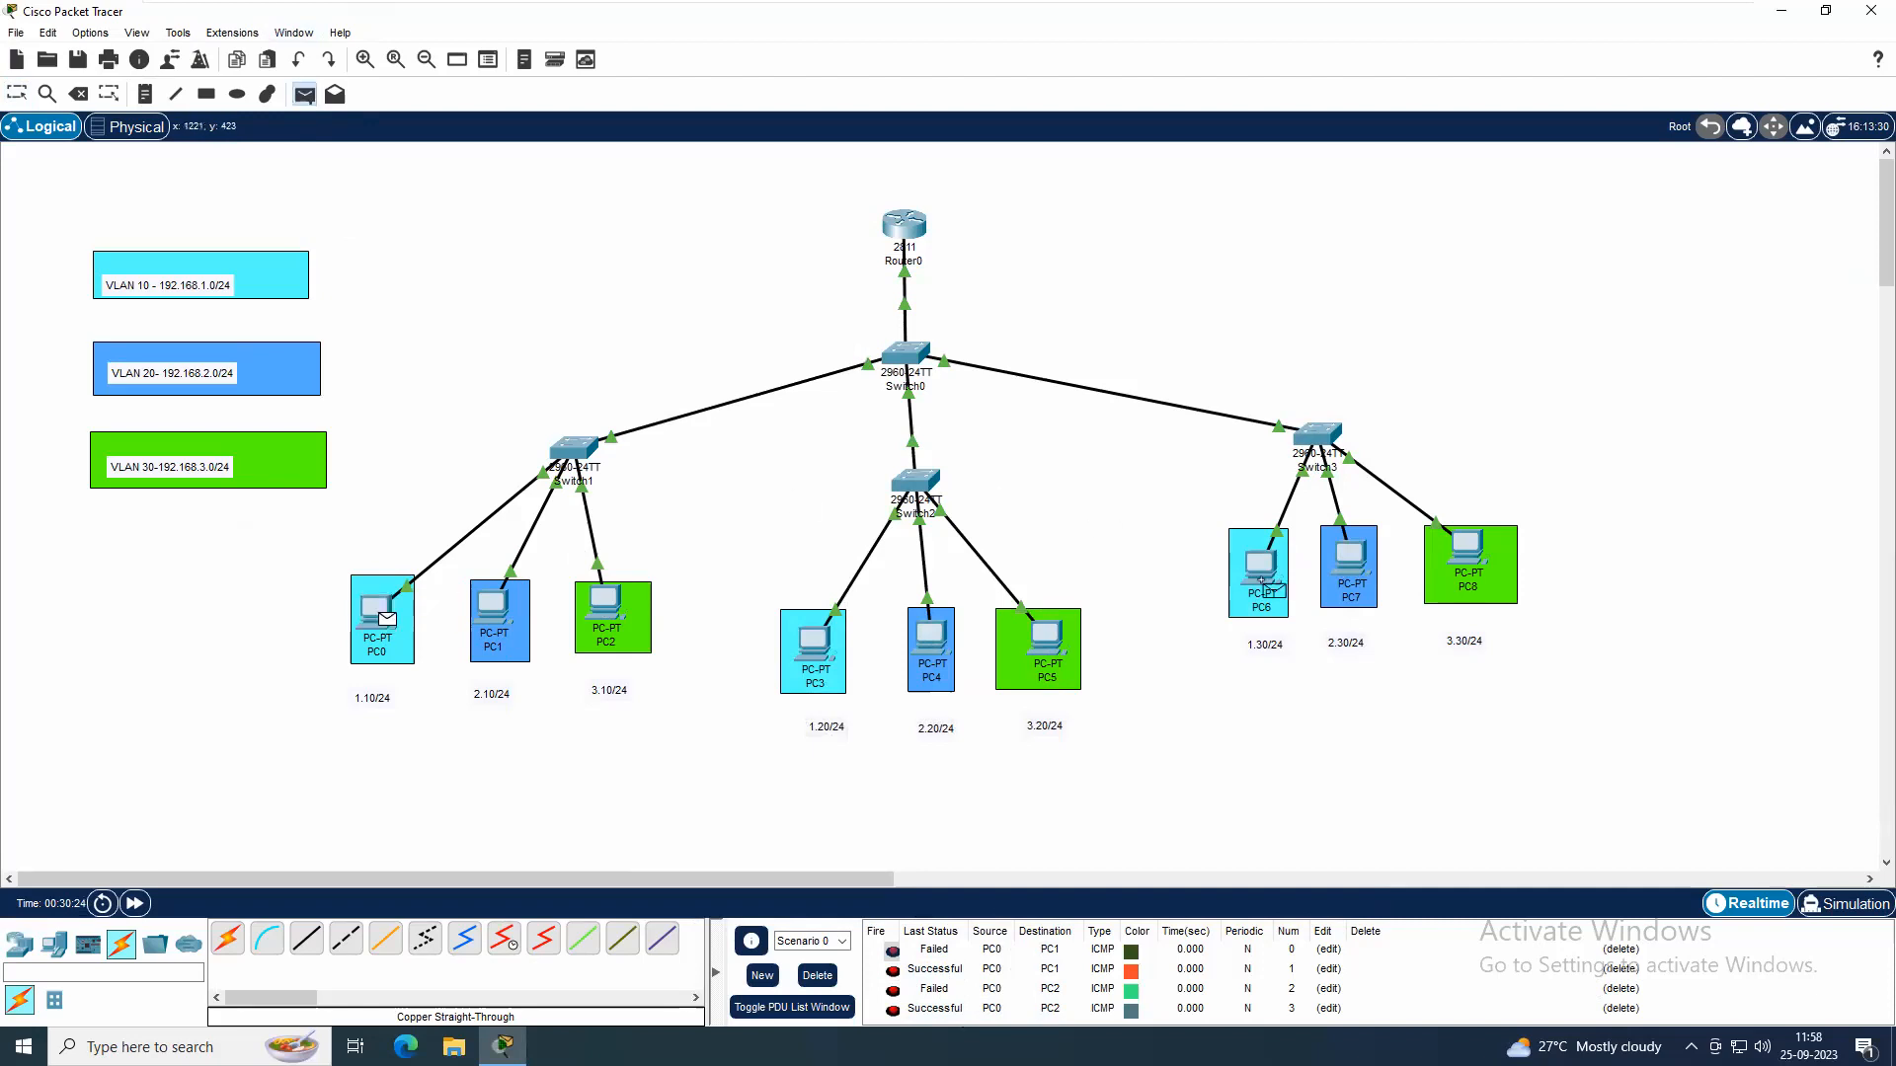
left_click(1365, 573)
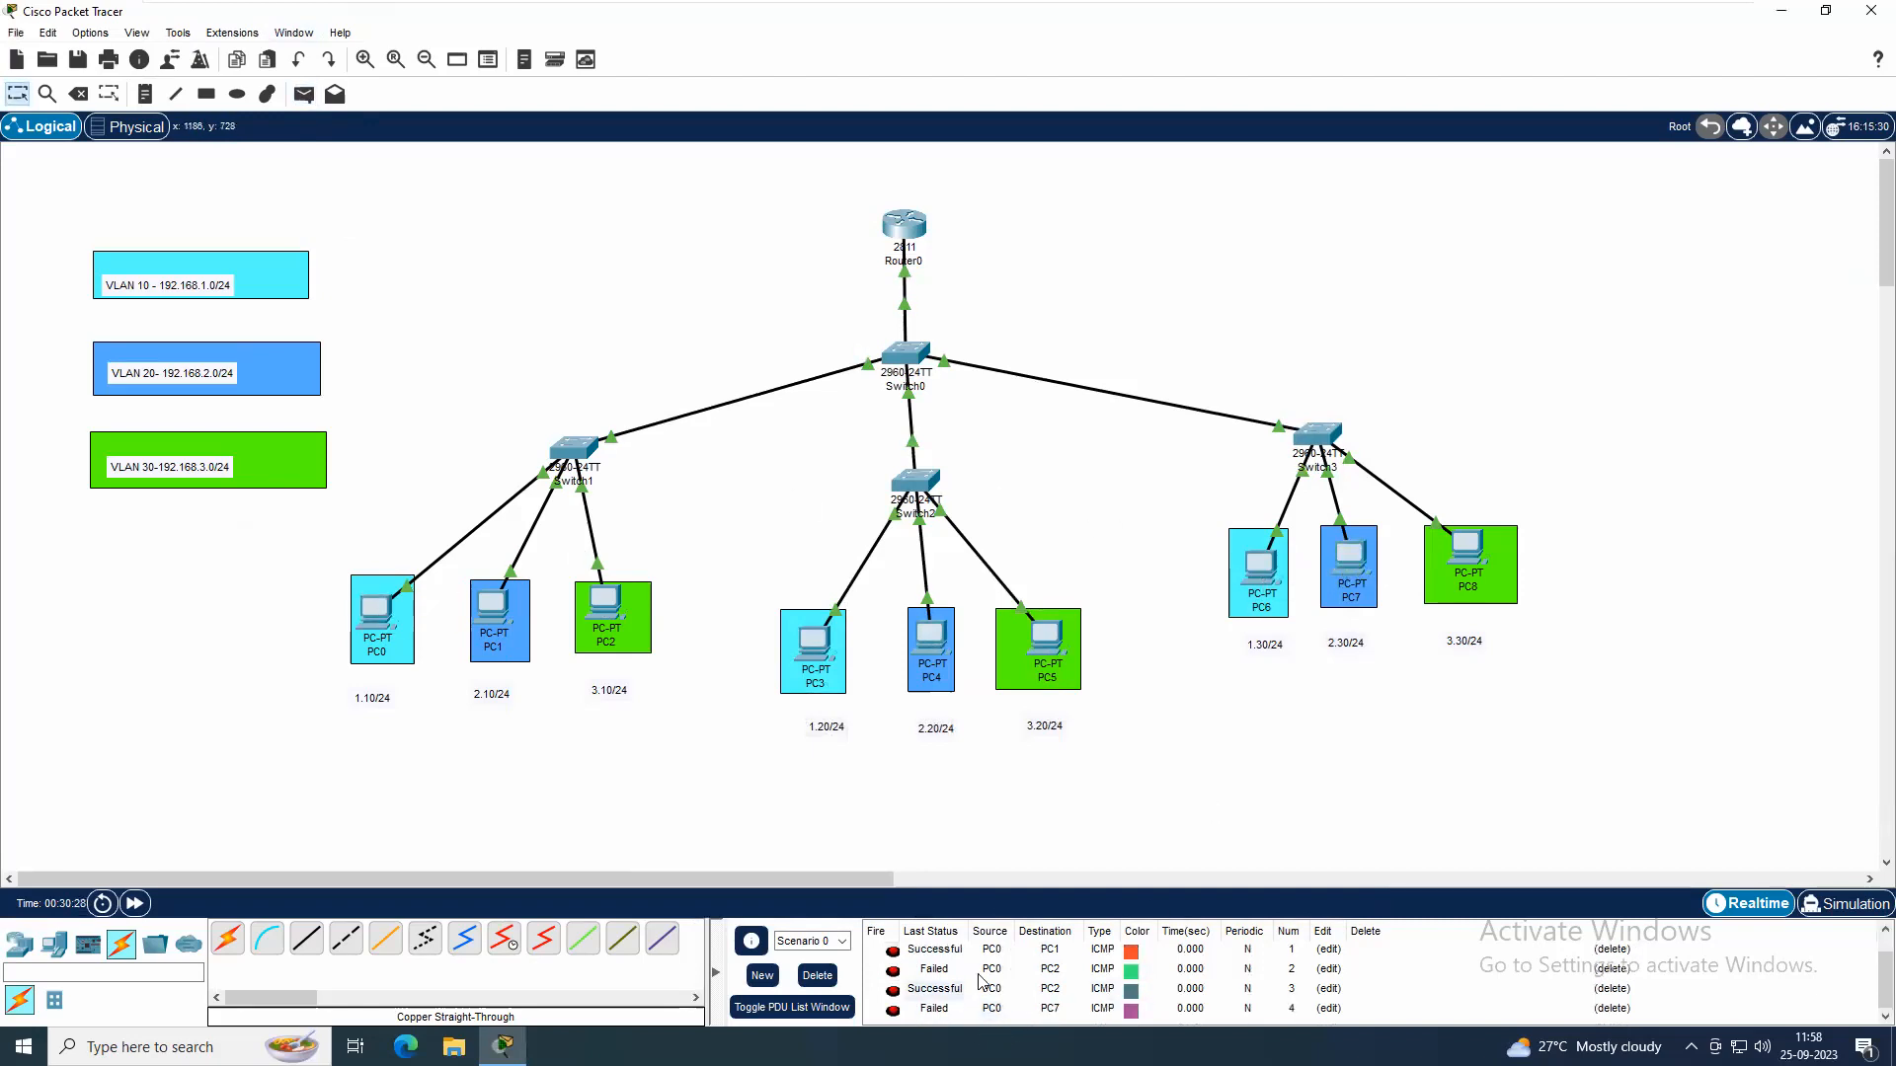
left_click(818, 975)
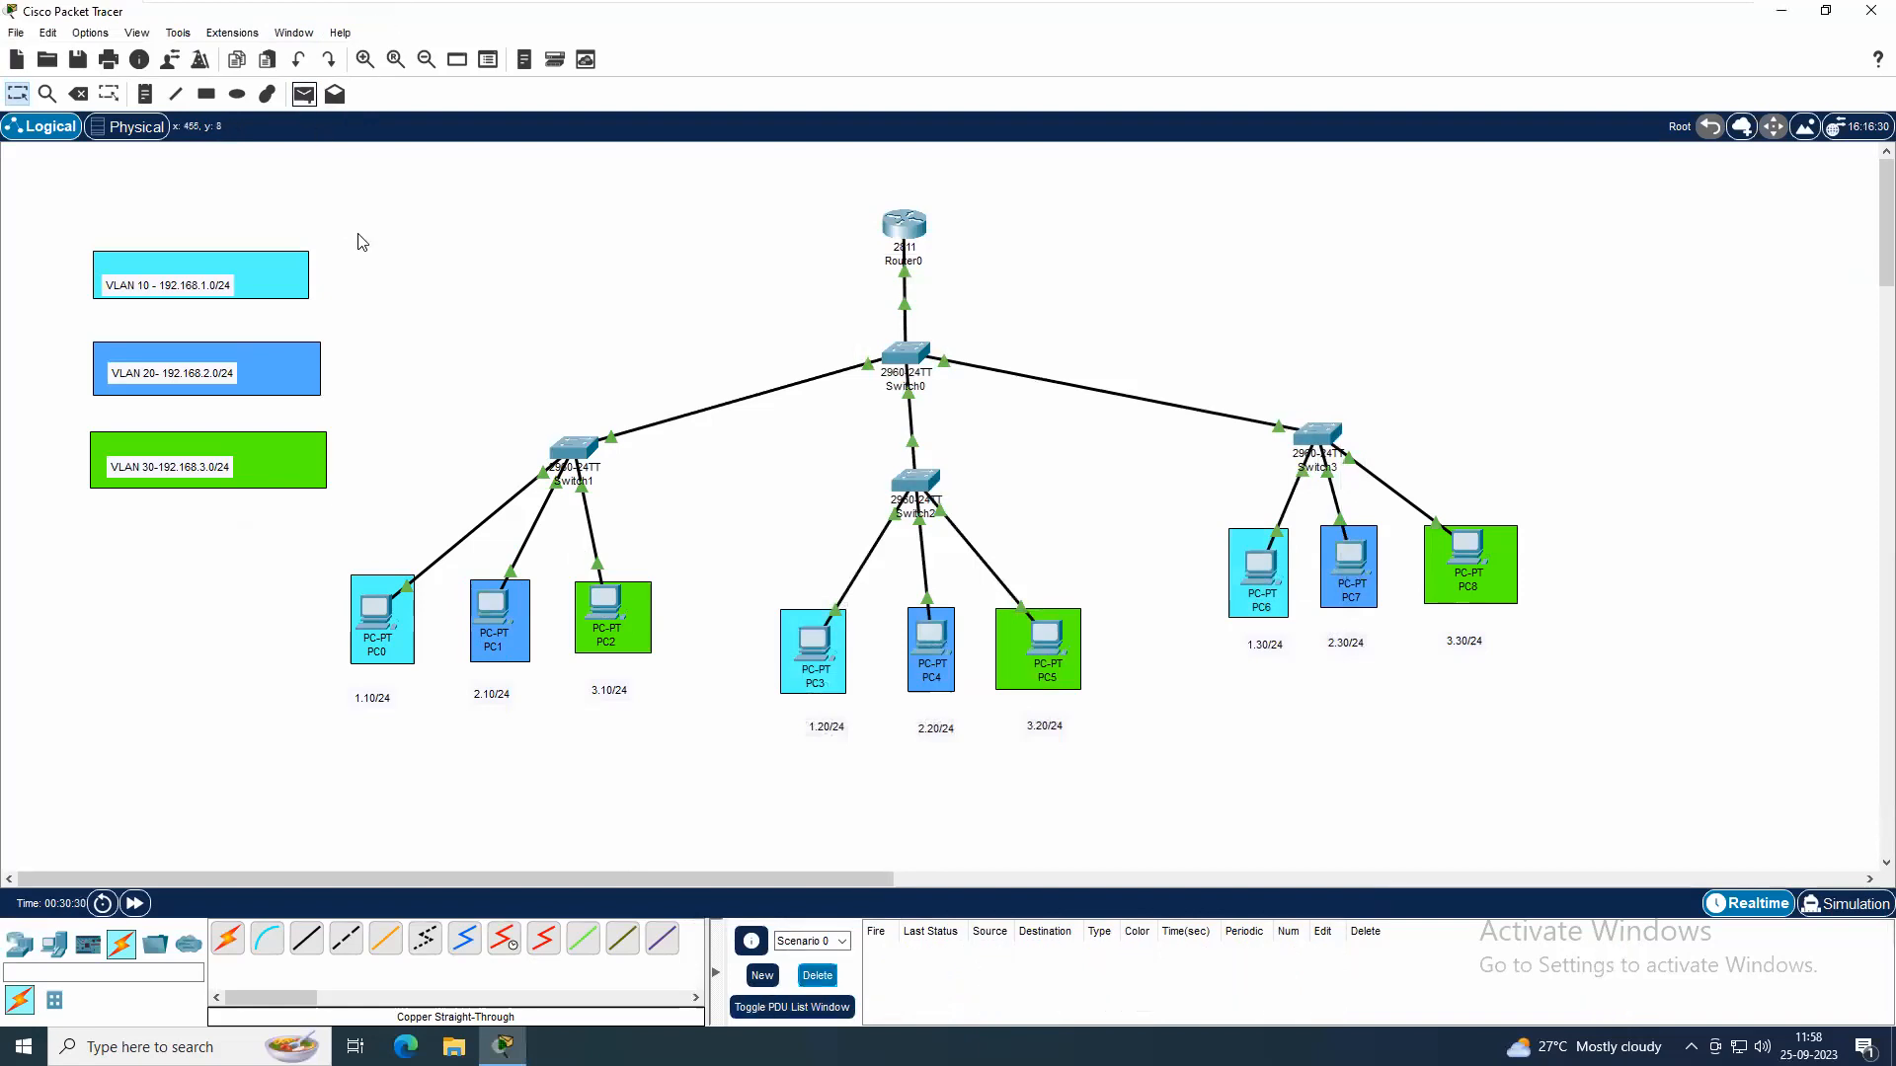
Retest the path from PC0 to PC7 with a new simple PDU
left_click(304, 93)
left_click(380, 617)
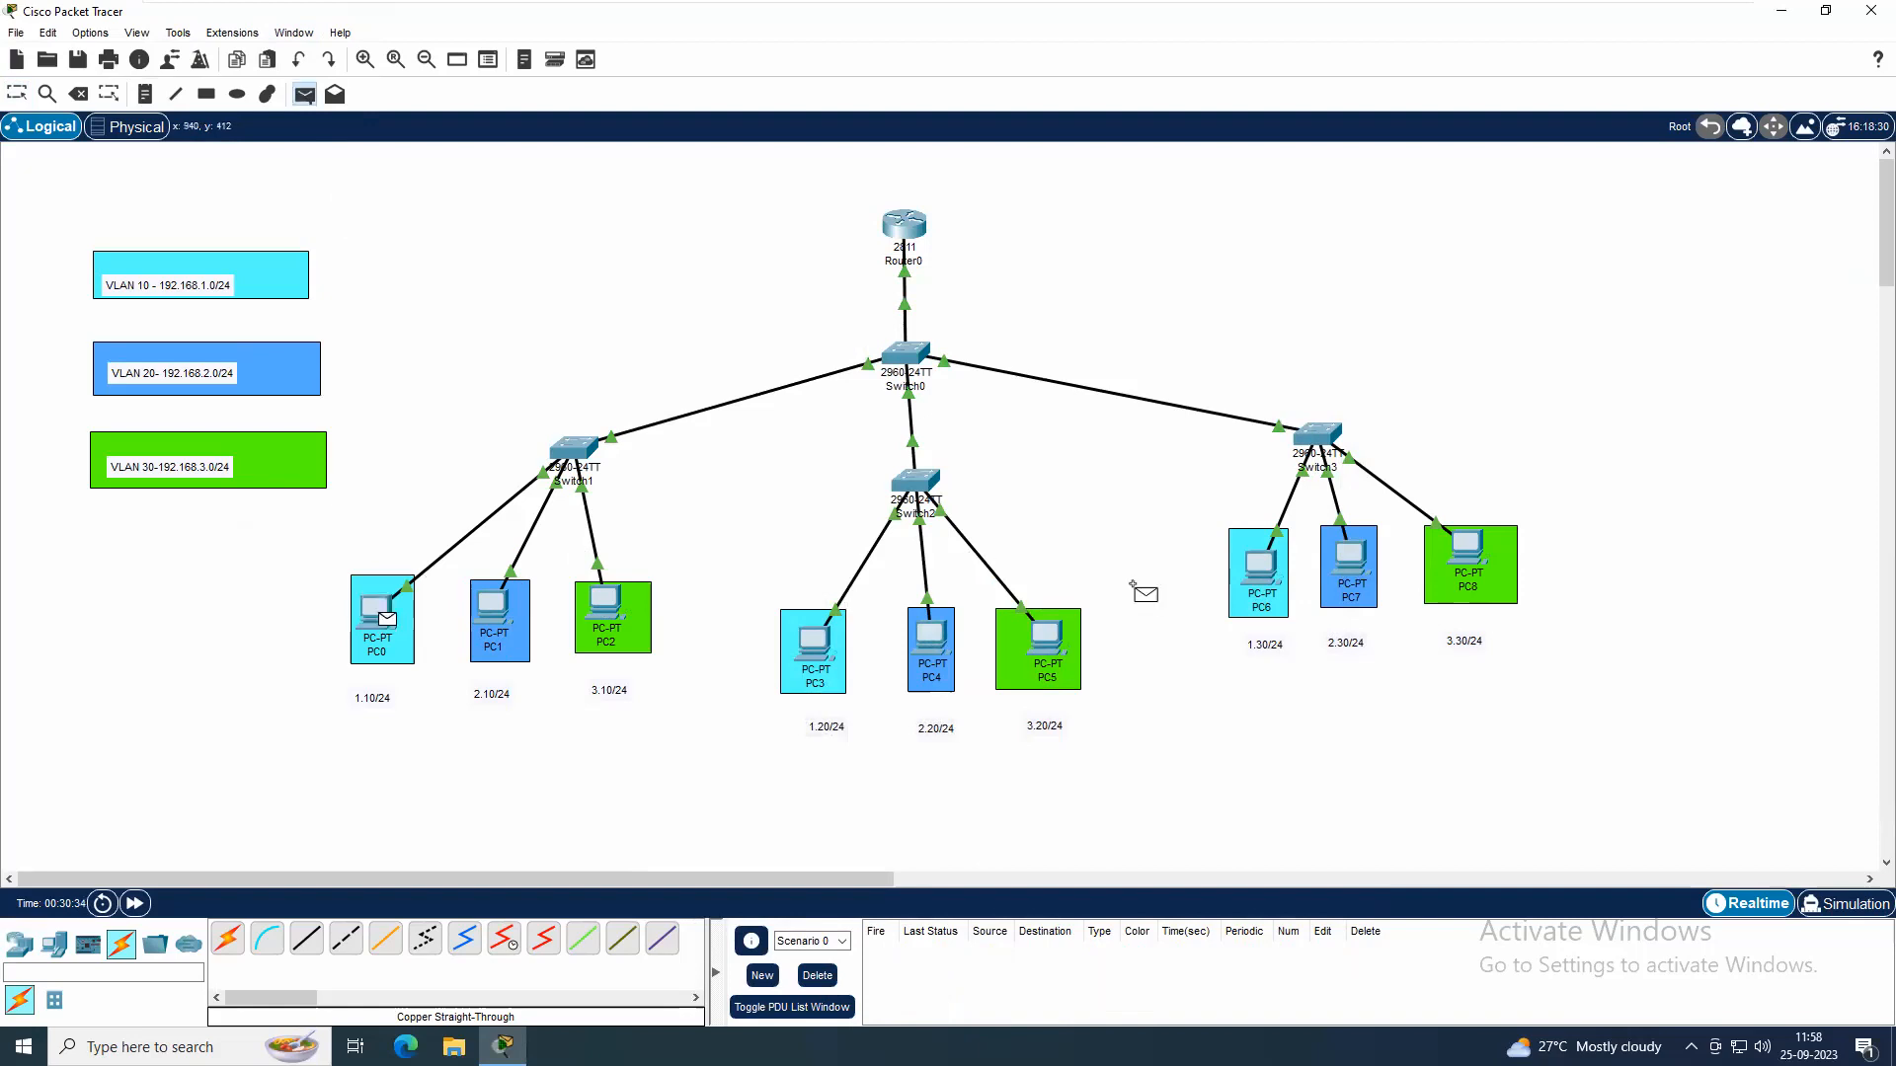
left_click(1349, 561)
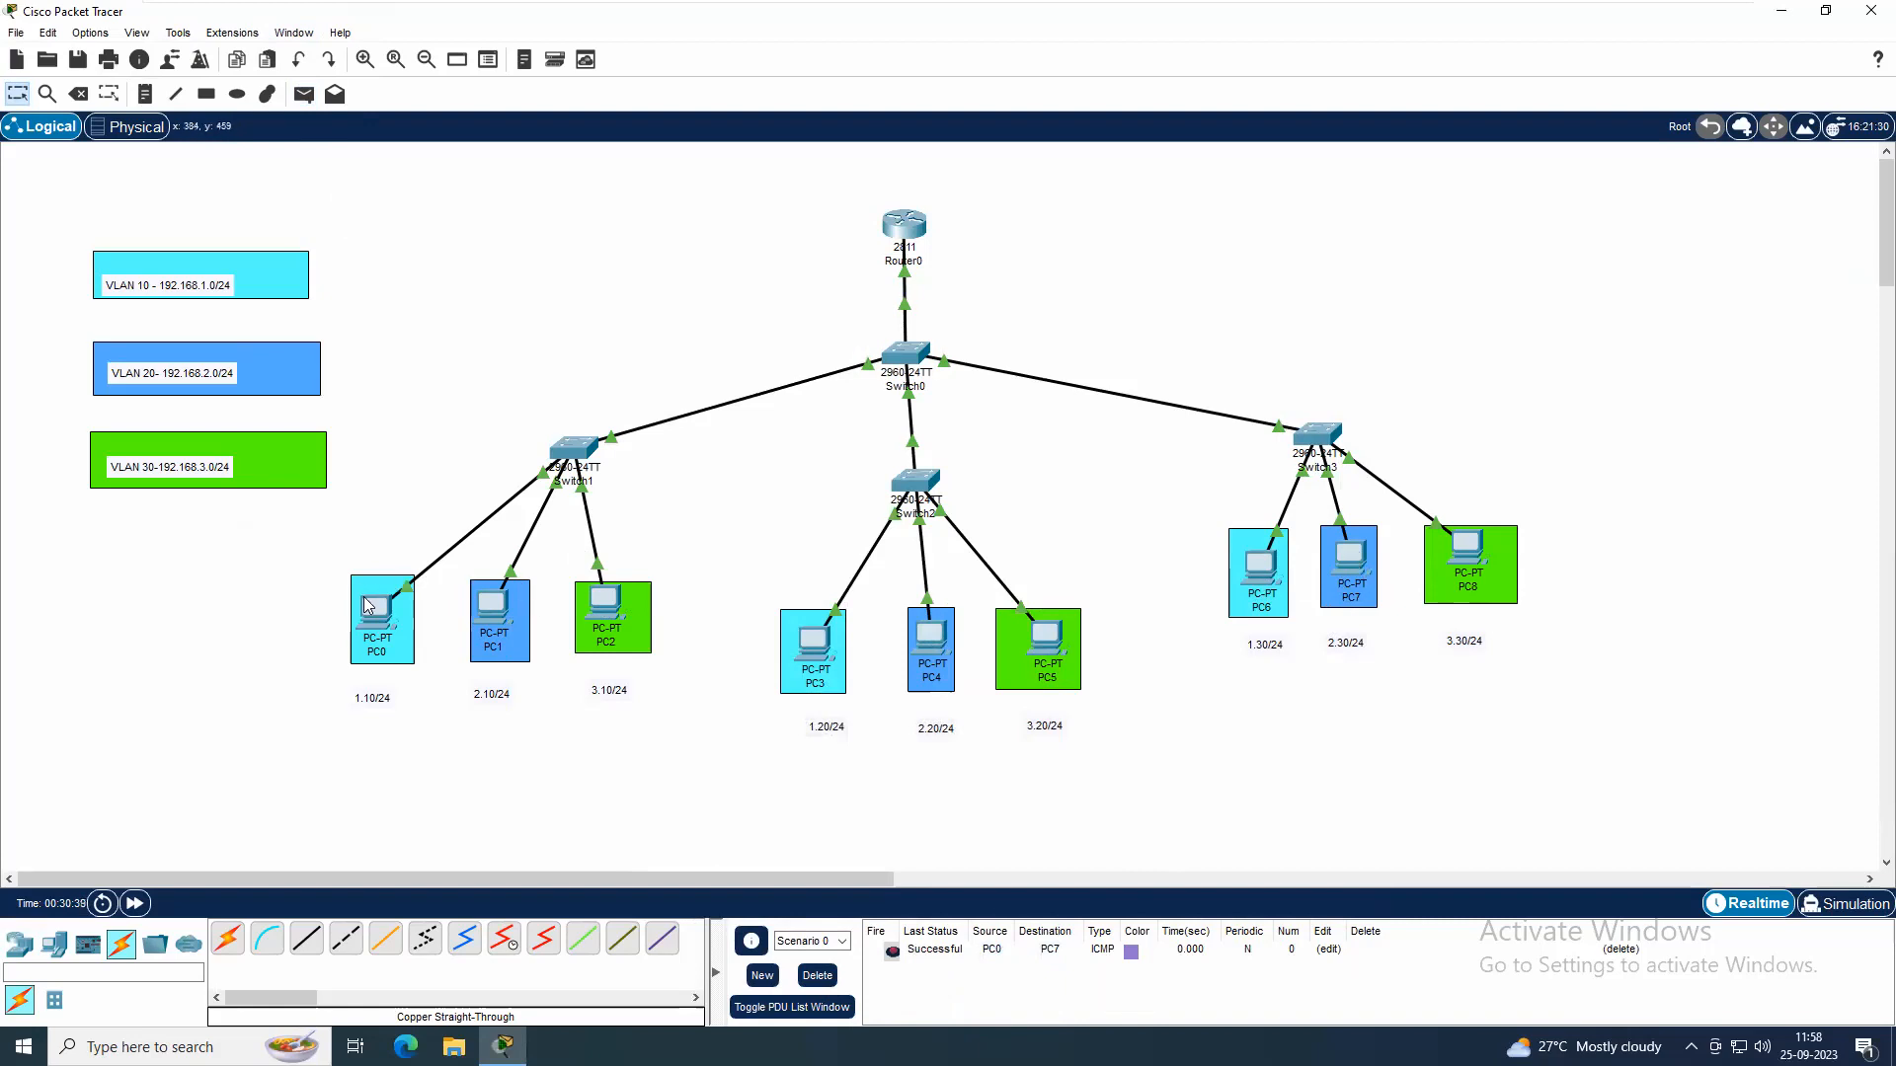
Test connectivity from VLAN 30 to VLAN 10 by sending a simple PDU from PC2 to PC6 twice
left_click(304, 95)
left_click(609, 610)
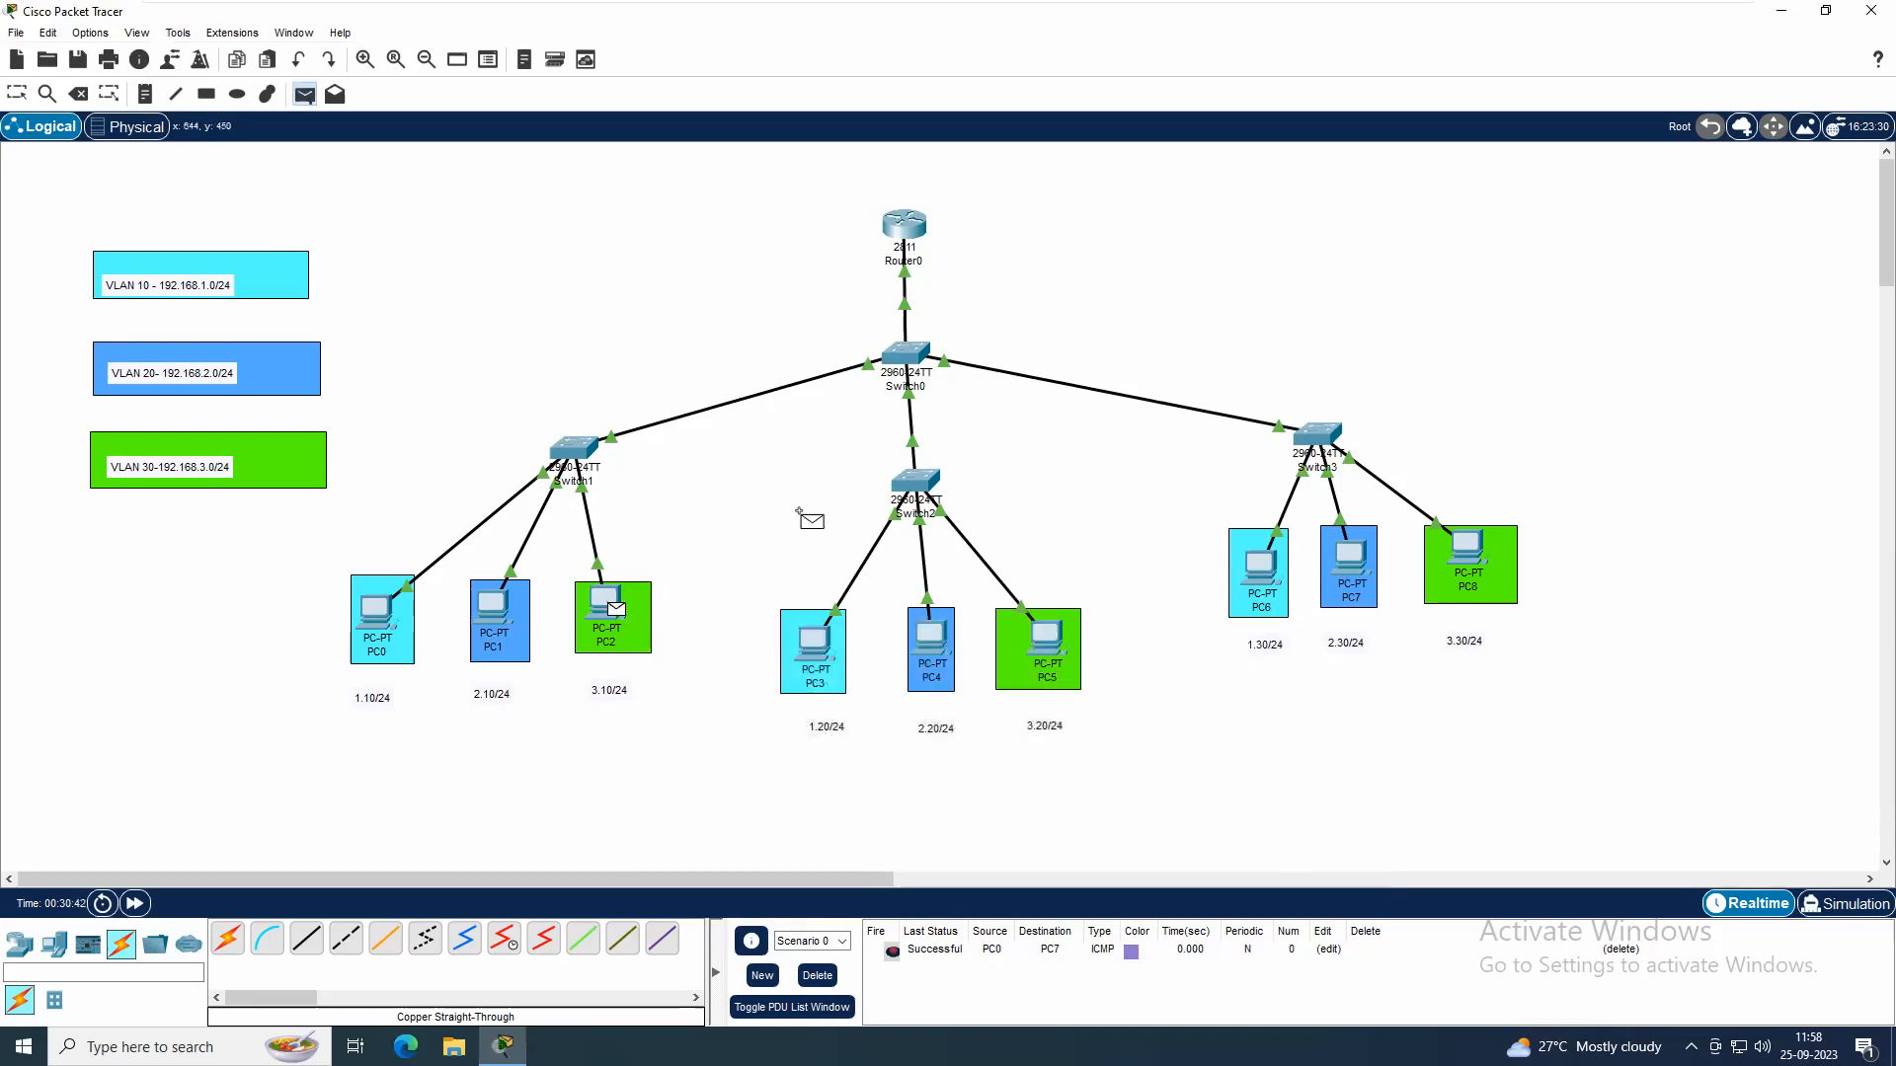
left_click(1260, 573)
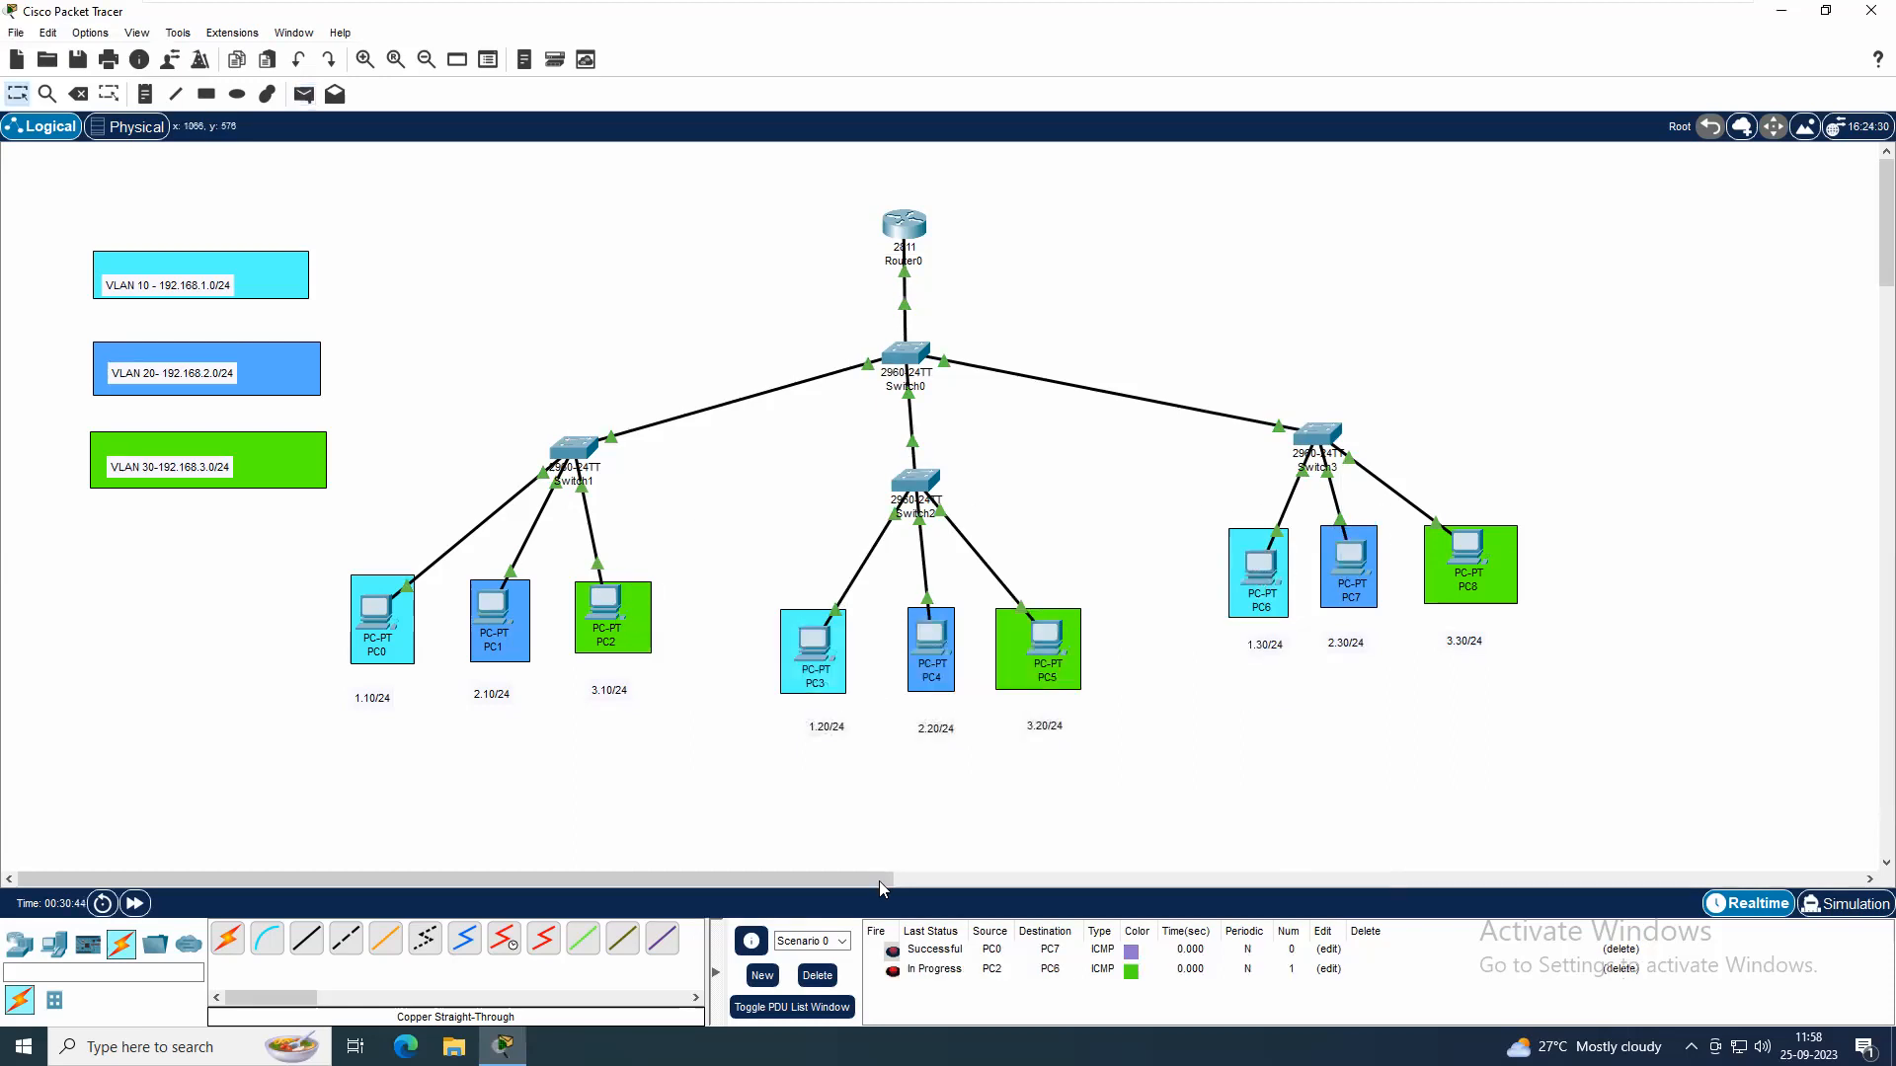
left_click(305, 94)
left_click(607, 607)
left_click(1264, 571)
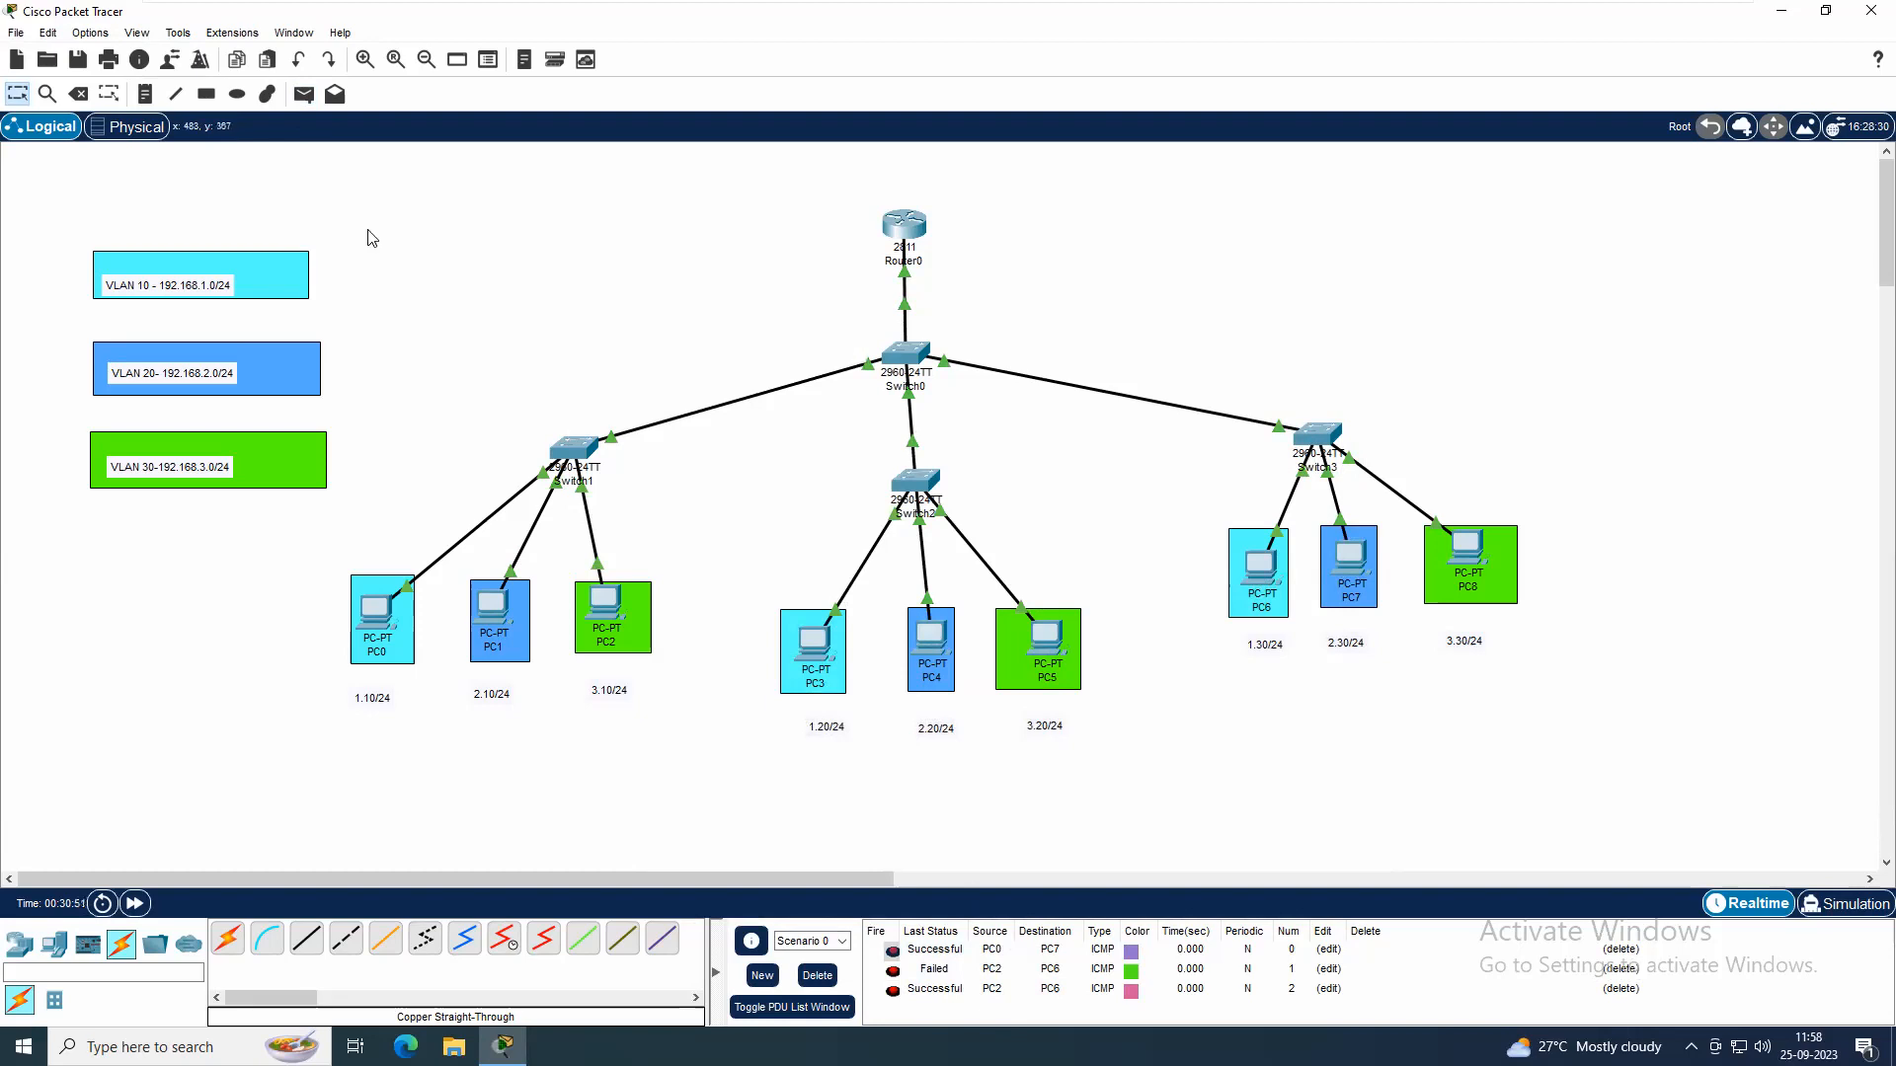
Send a simple PDU from PC1 to PC3 twice, review the PDU list, and delete the scenario's entries
left_click(304, 95)
left_click(498, 606)
left_click(816, 652)
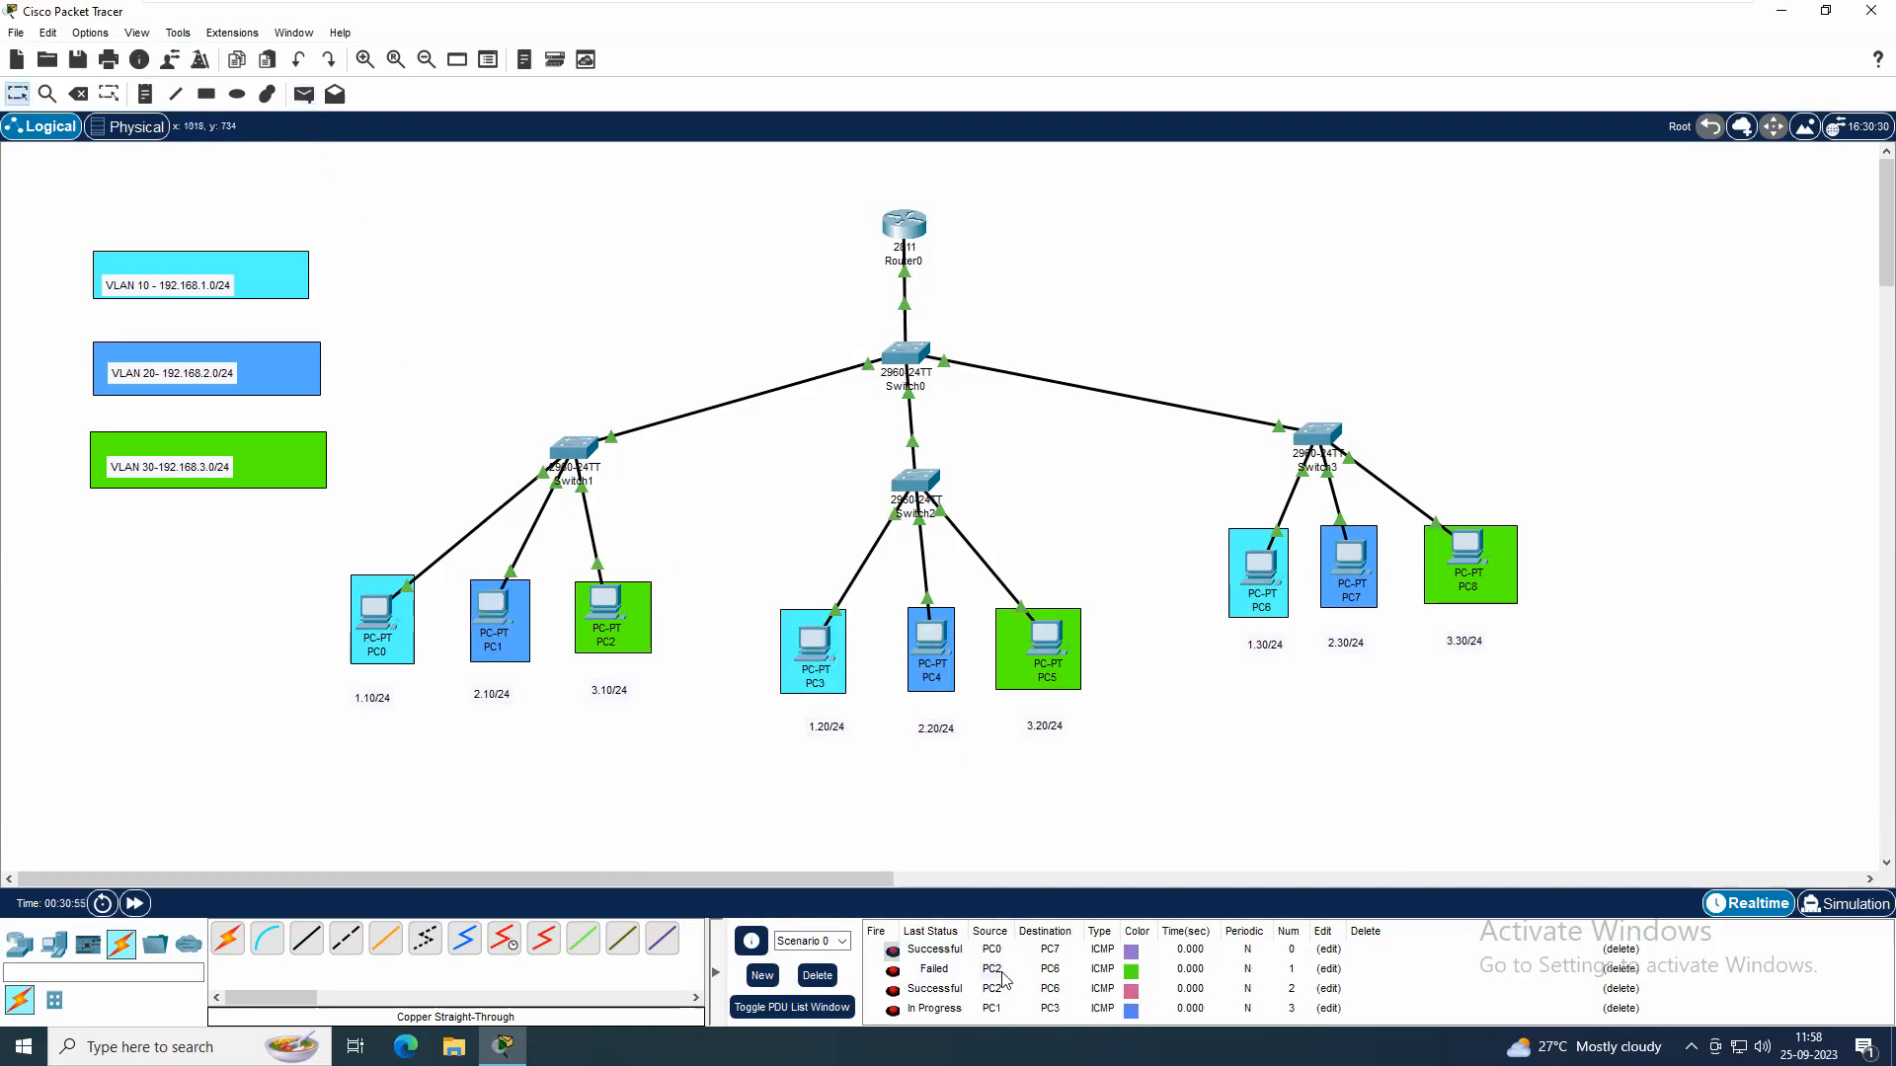
left_click(305, 95)
left_click(484, 604)
left_click(816, 647)
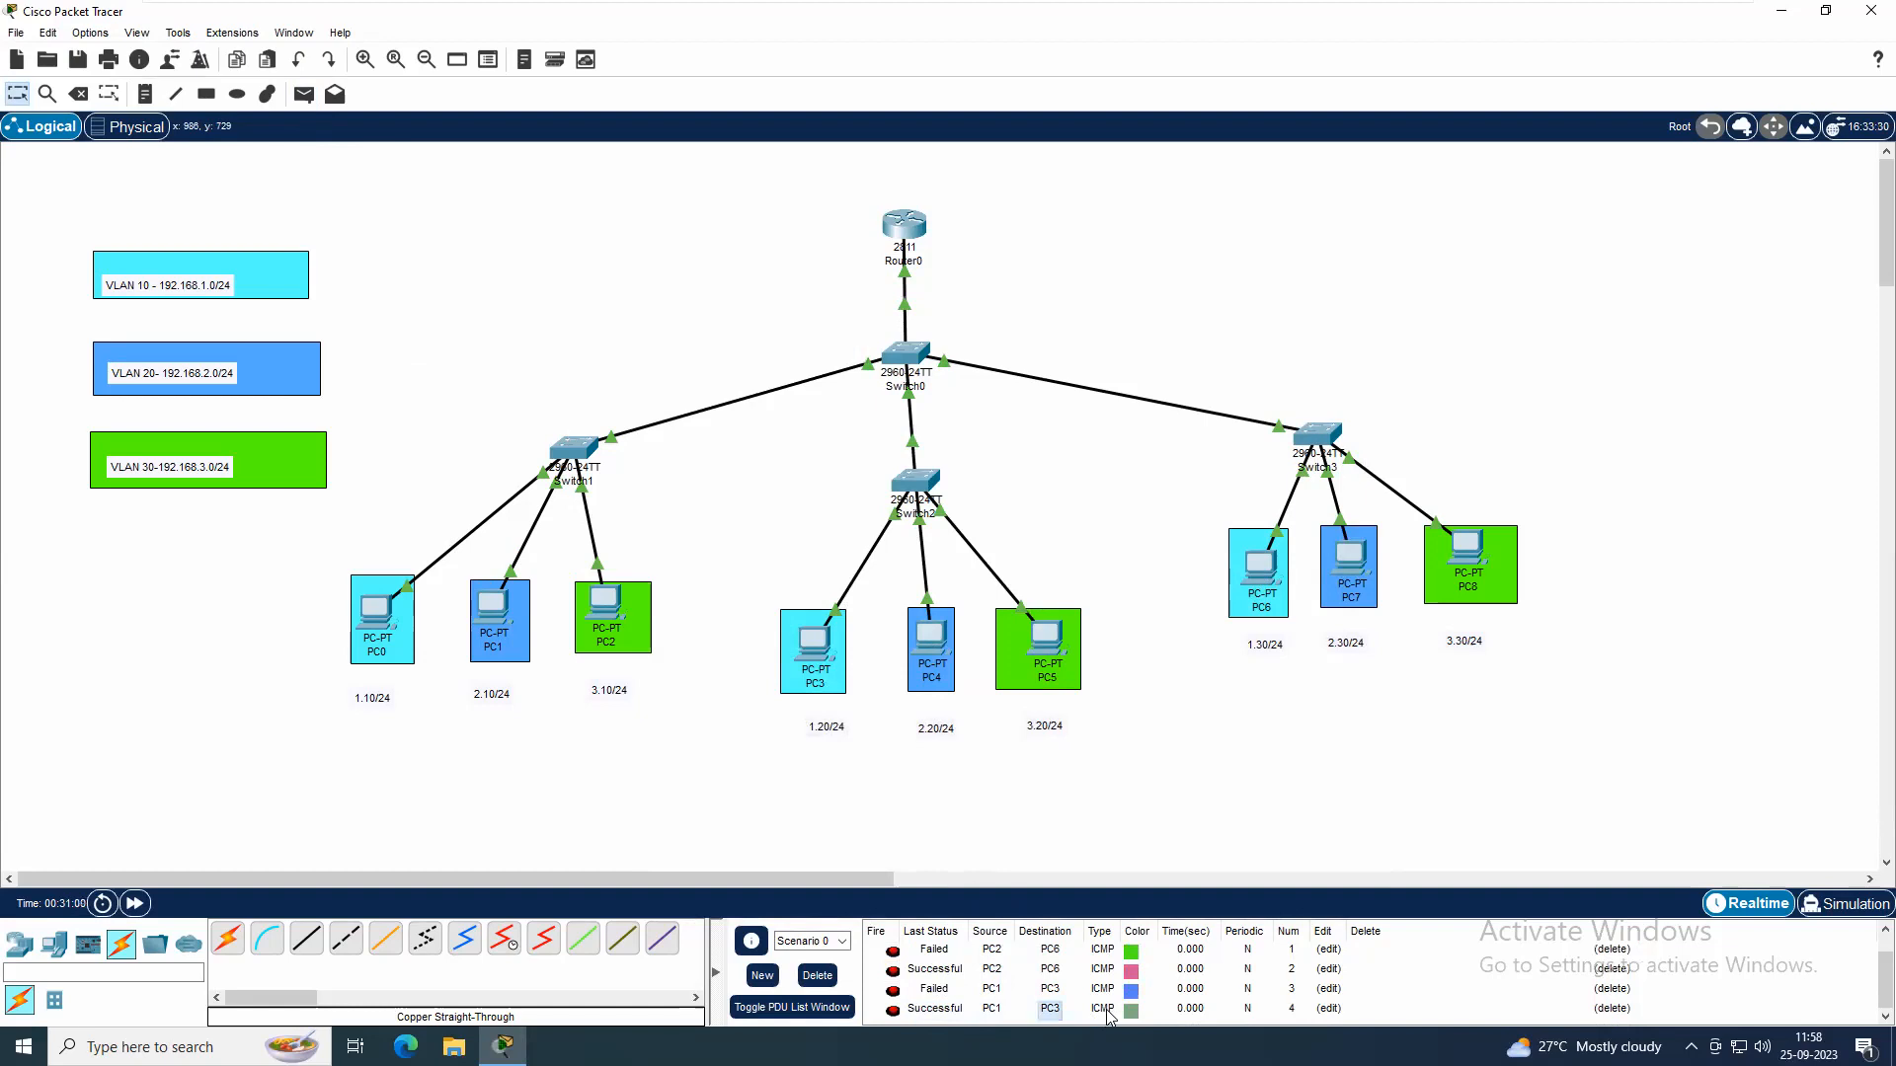
scroll(1083, 1017, "up", 1)
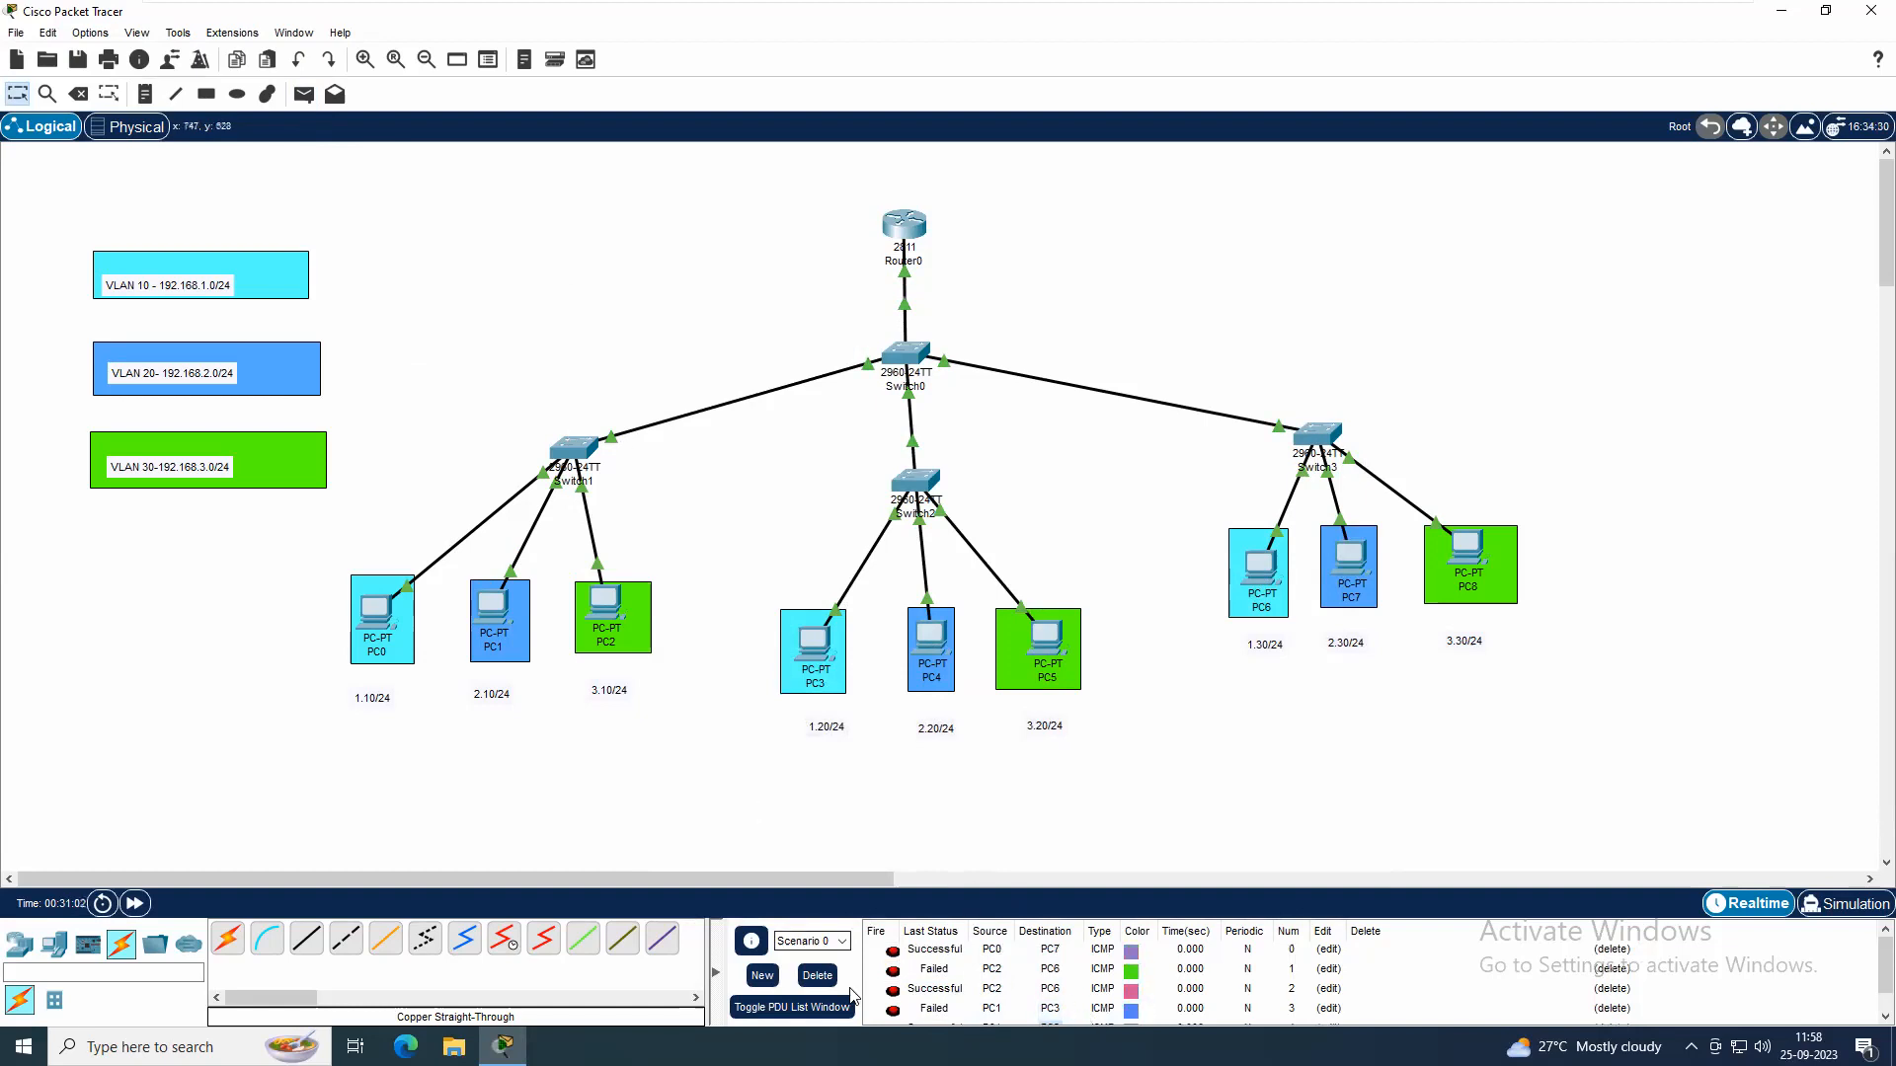
left_click(819, 976)
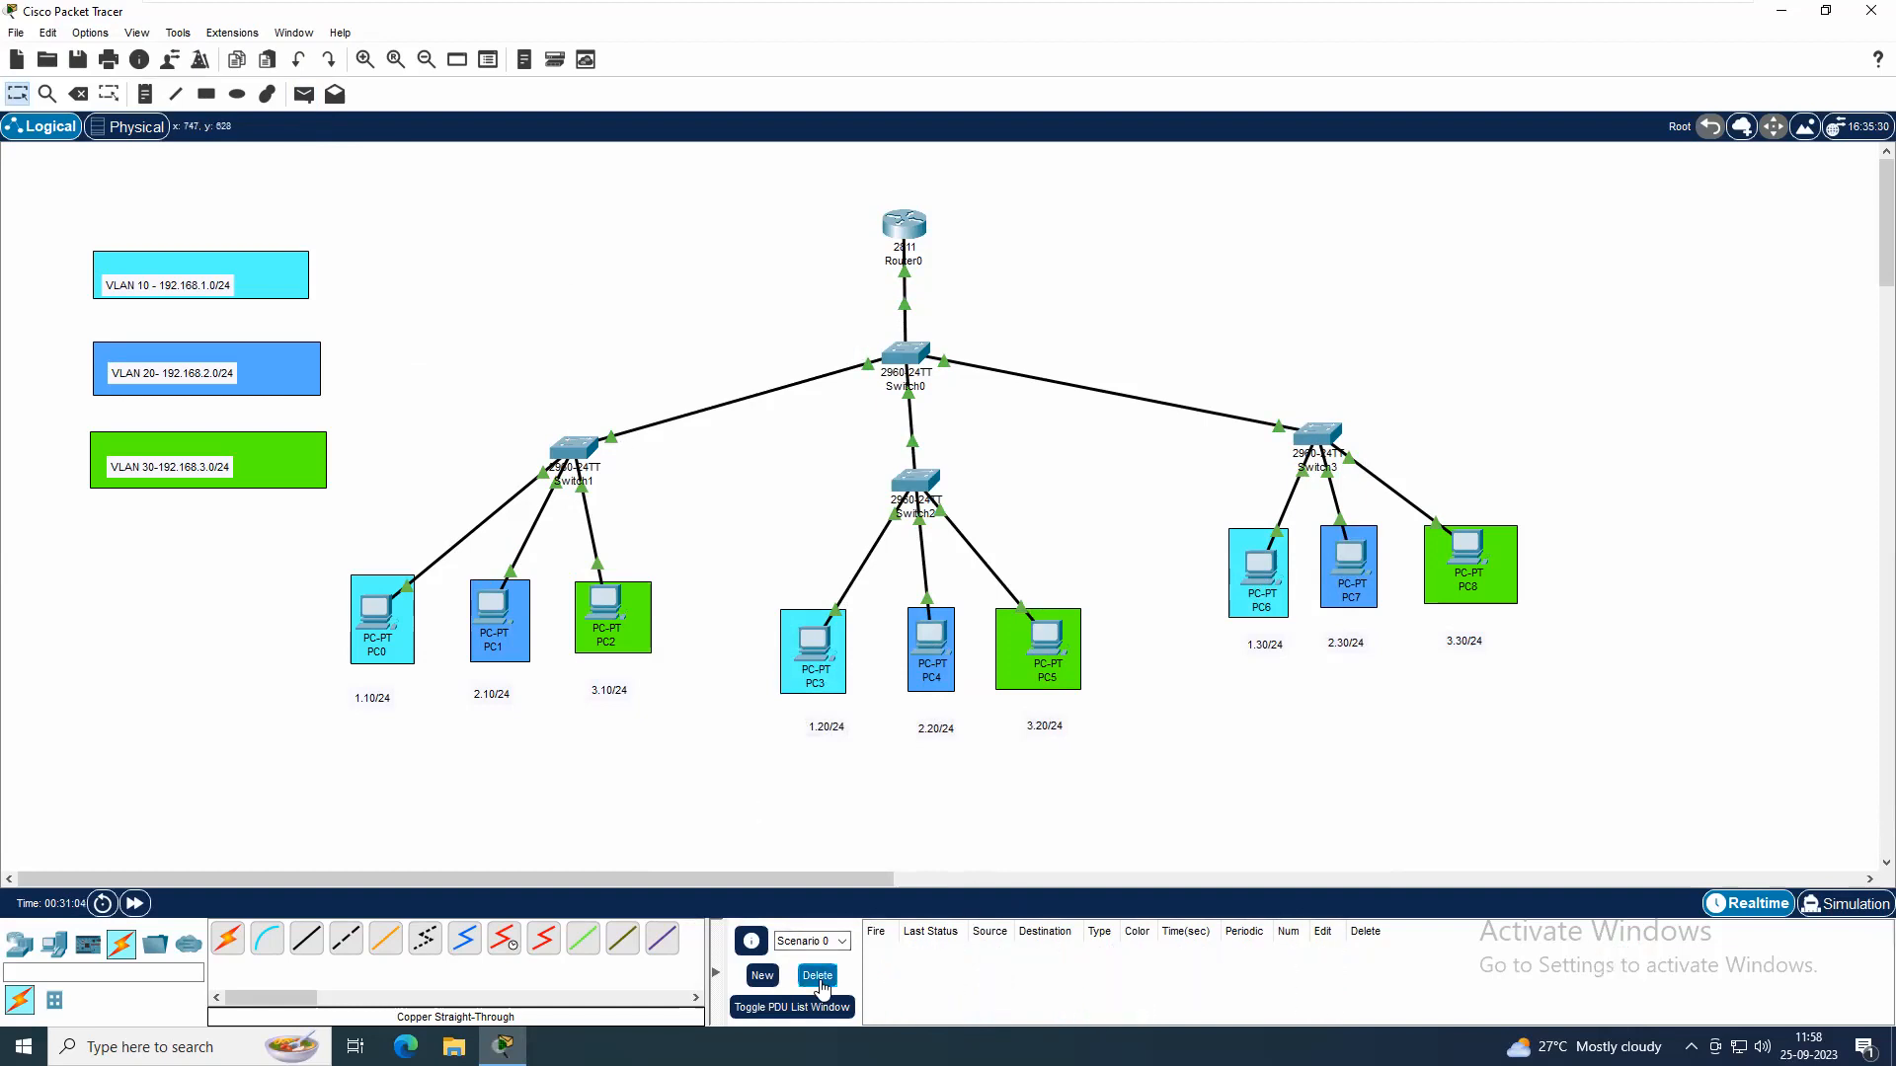